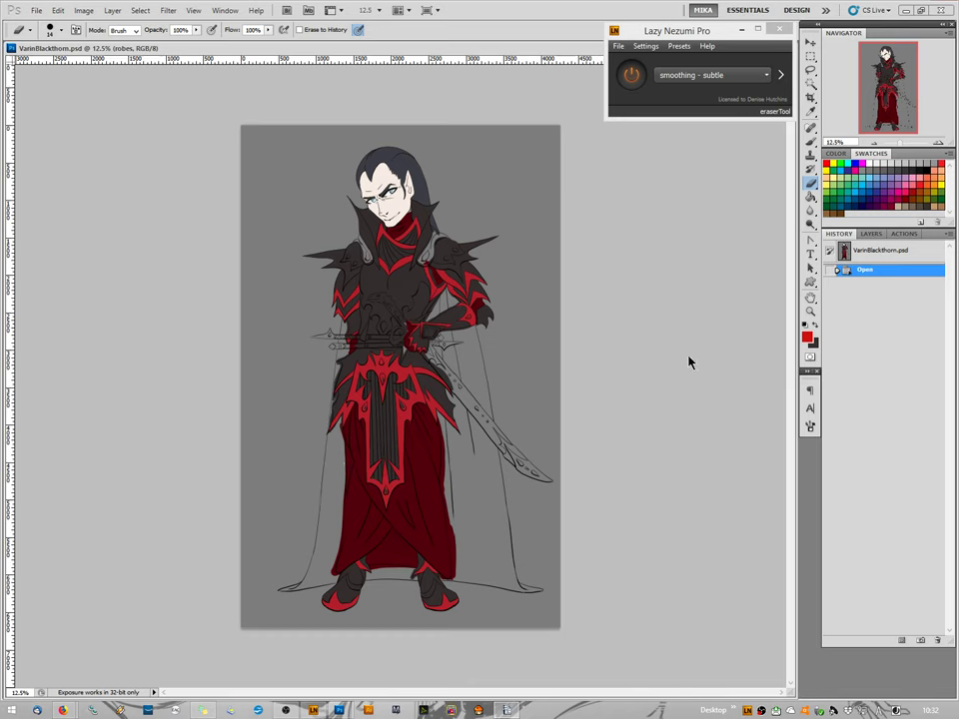
Check which parts of the artwork the robes and armor red layers hold by toggling their visibility.
click(872, 235)
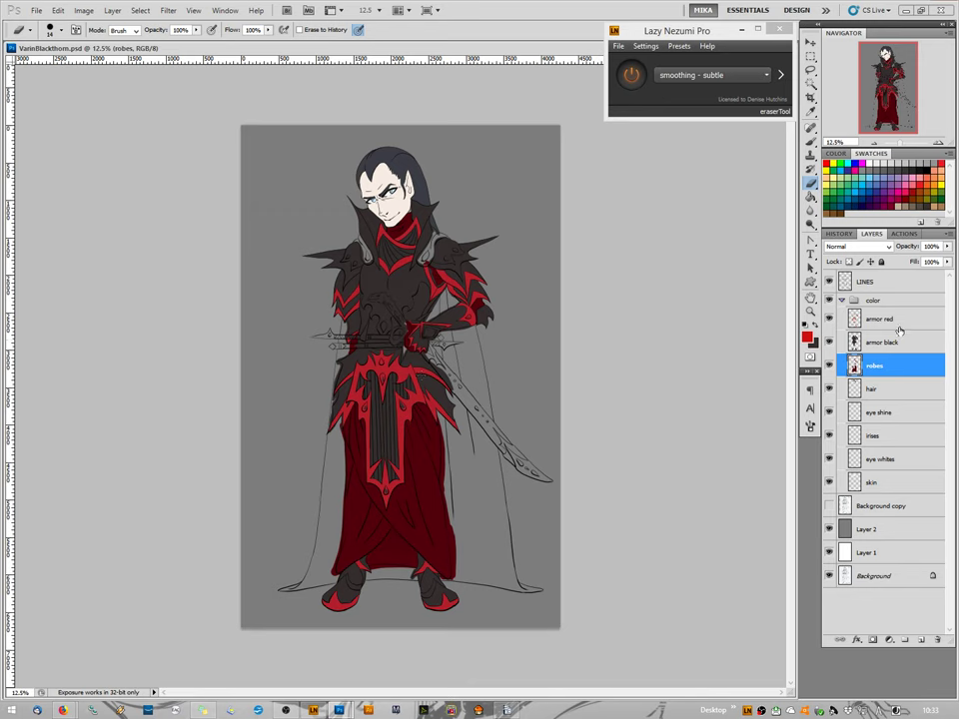
click(827, 368)
click(827, 368)
click(833, 318)
click(829, 319)
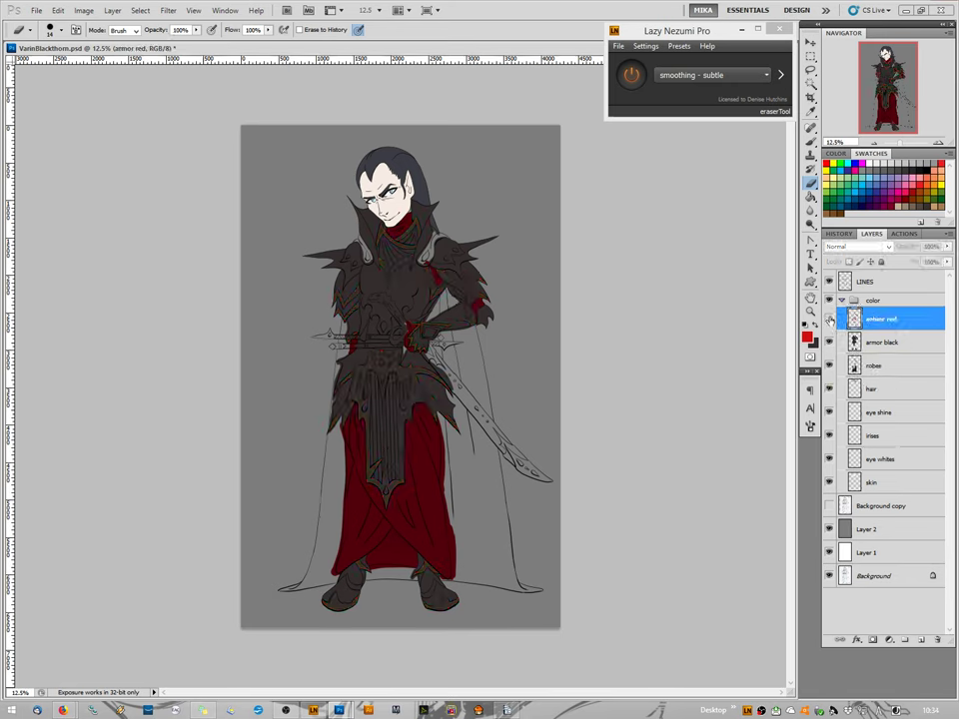
click(828, 319)
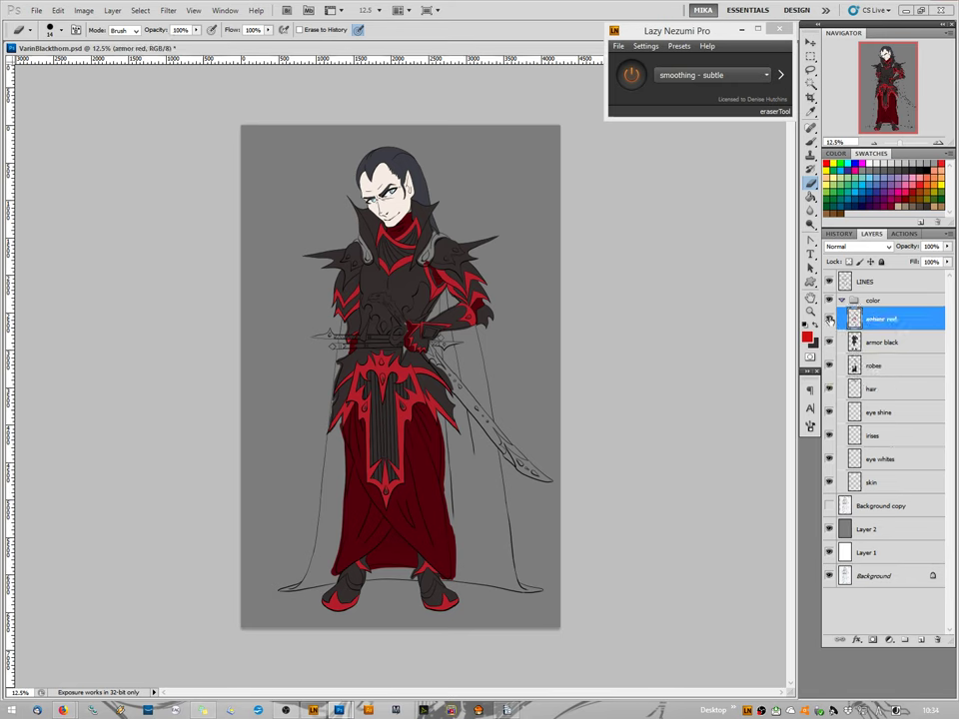
click(828, 319)
click(828, 319)
click(828, 366)
click(829, 366)
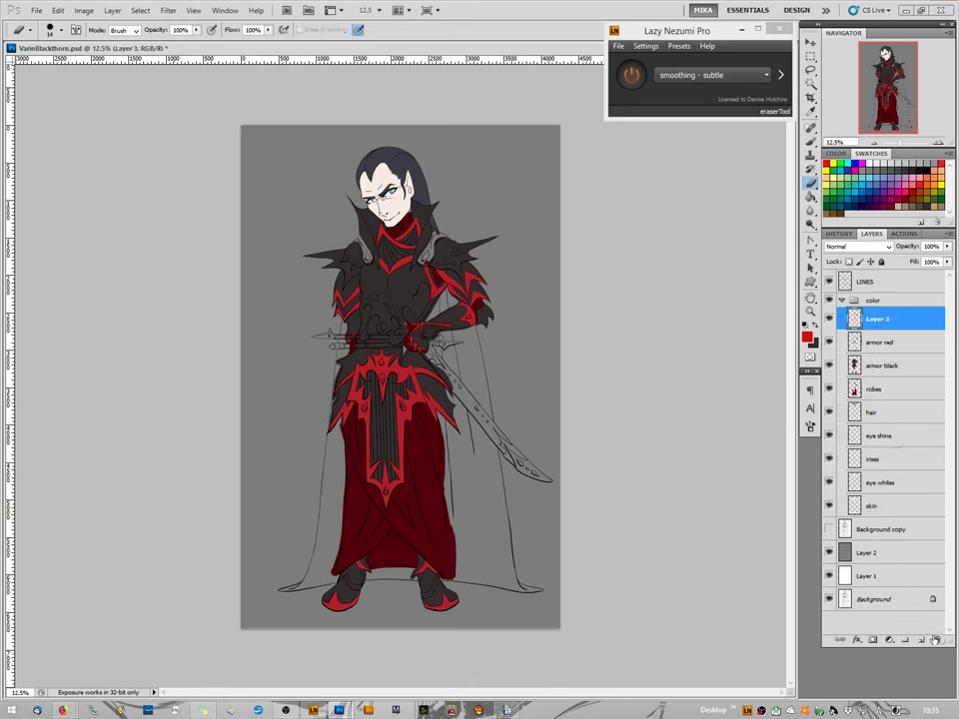
Rename the new layer above armor red as "cloak".
double_click(876, 319)
text(cloak)
key(Return)
Set the foreground colour to a red sampled from the robes and lightened to #8f071b.
click(806, 336)
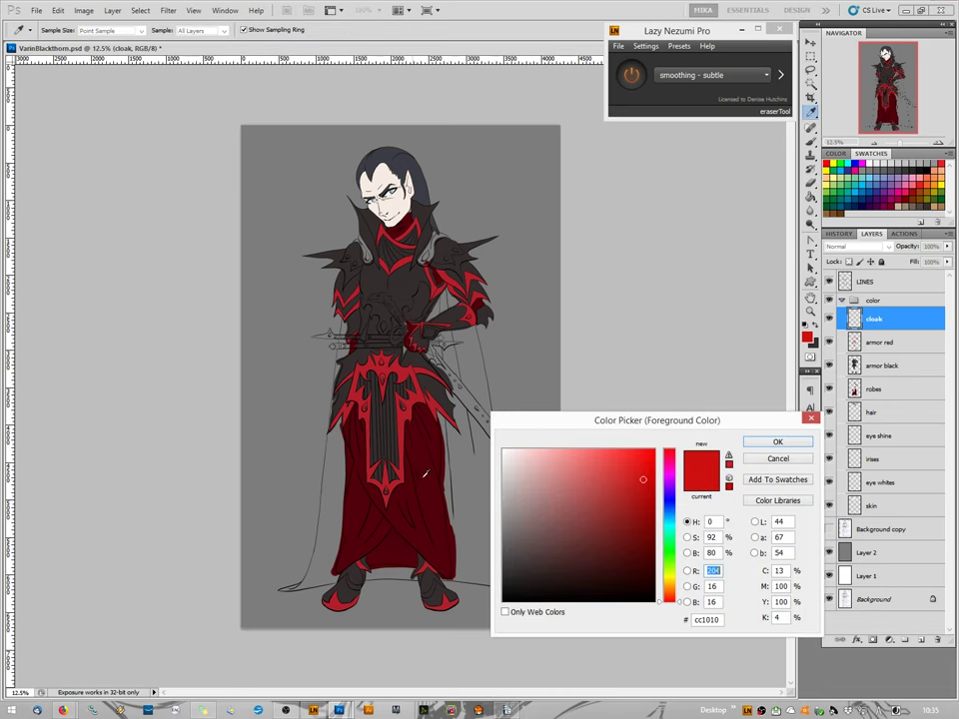
click(427, 477)
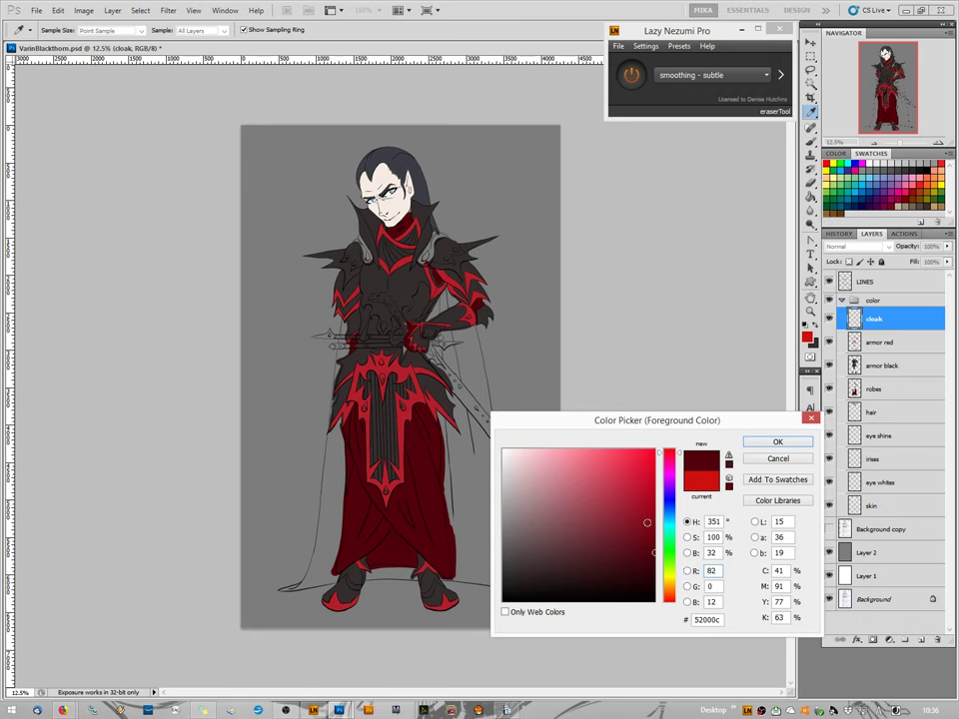
drag(647, 522, 648, 516)
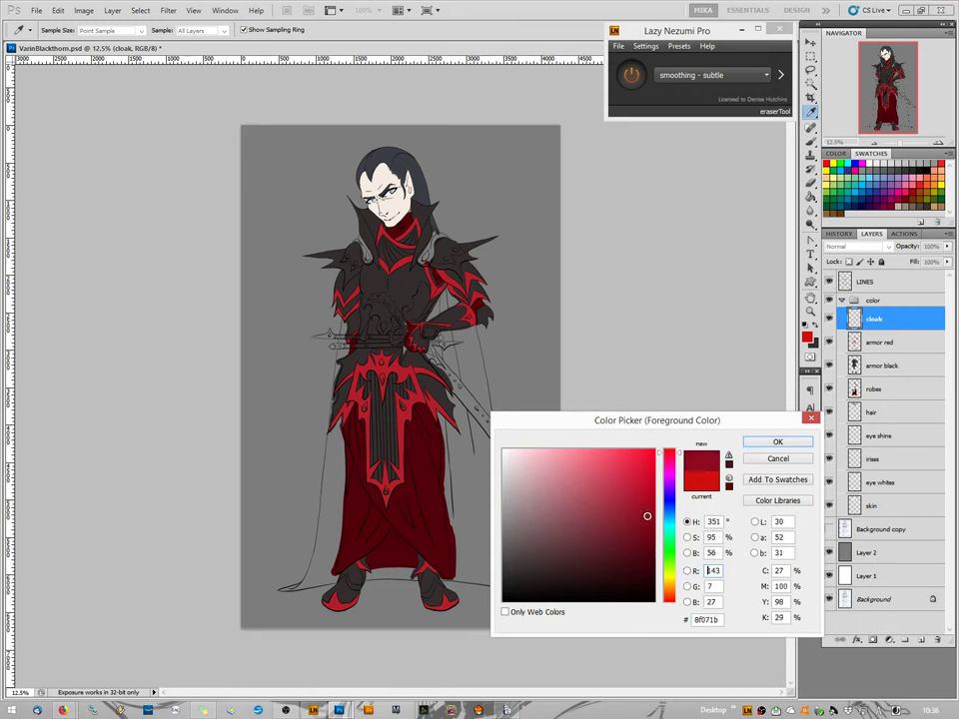
click(758, 442)
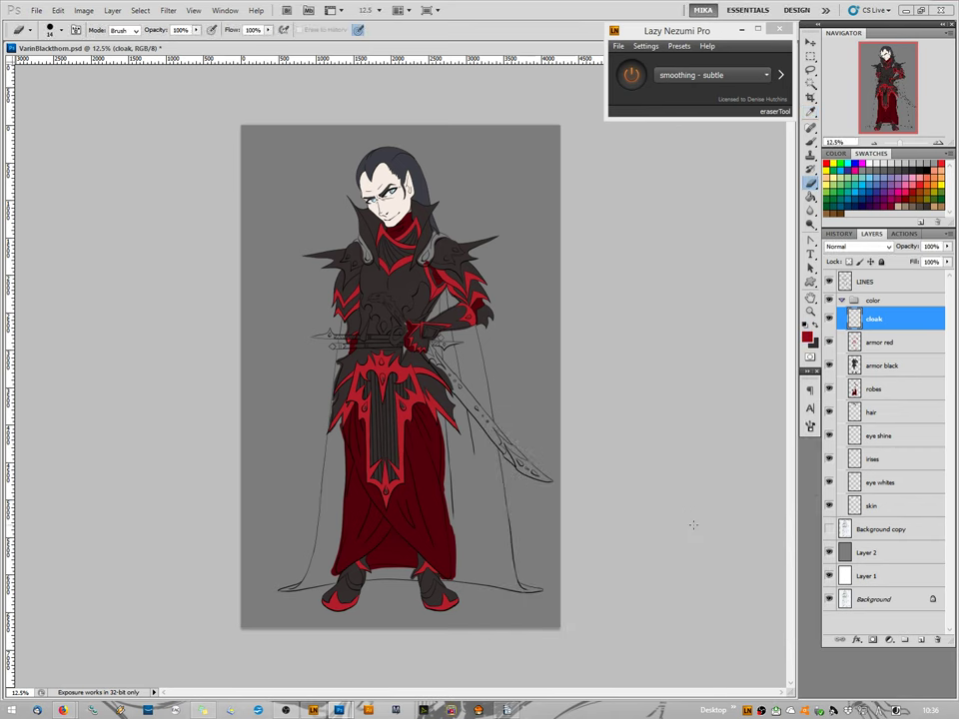
Set the Eraser to 38 px for working on the character's shoulder area.
click(938, 143)
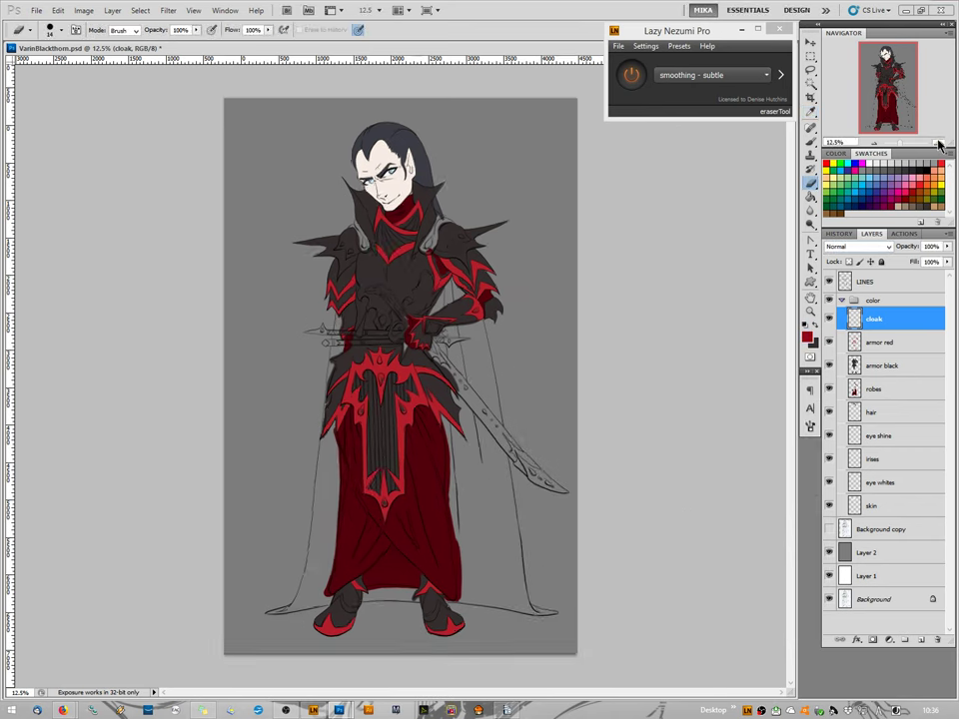
click(938, 143)
click(938, 144)
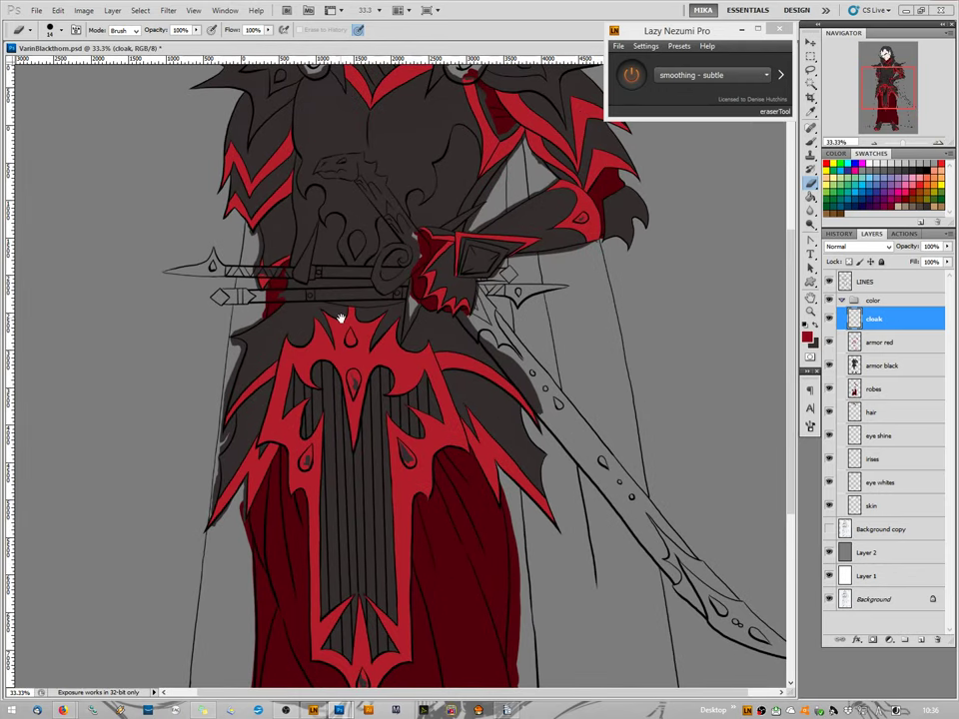
mouse_move(343, 316)
mouse_down()
mouse_move(403, 454)
mouse_move(418, 538)
mouse_up()
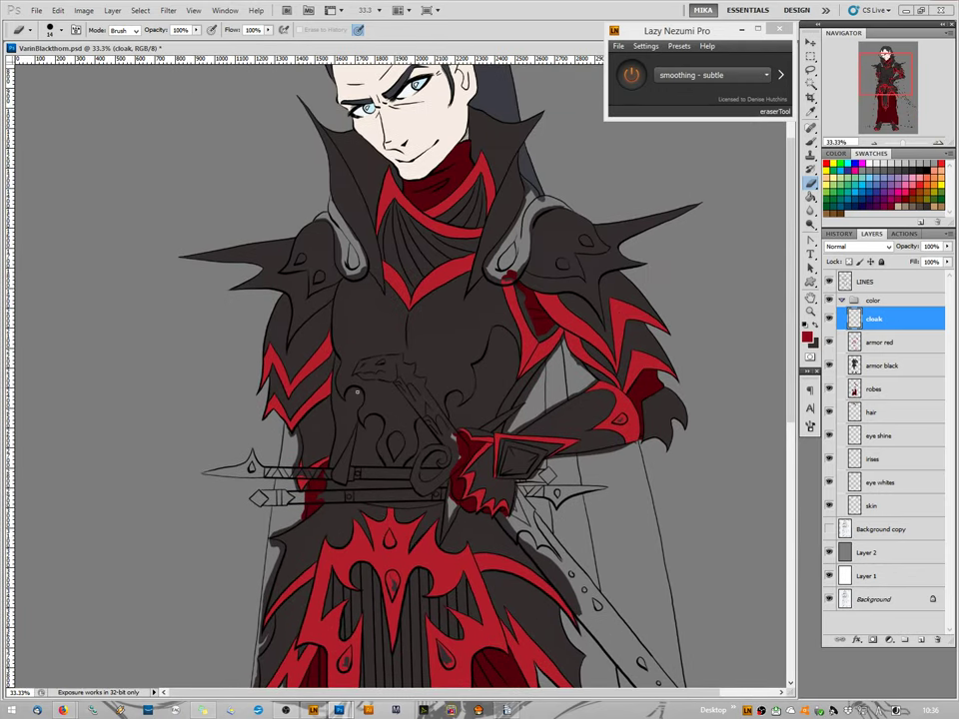
right_click(337, 262)
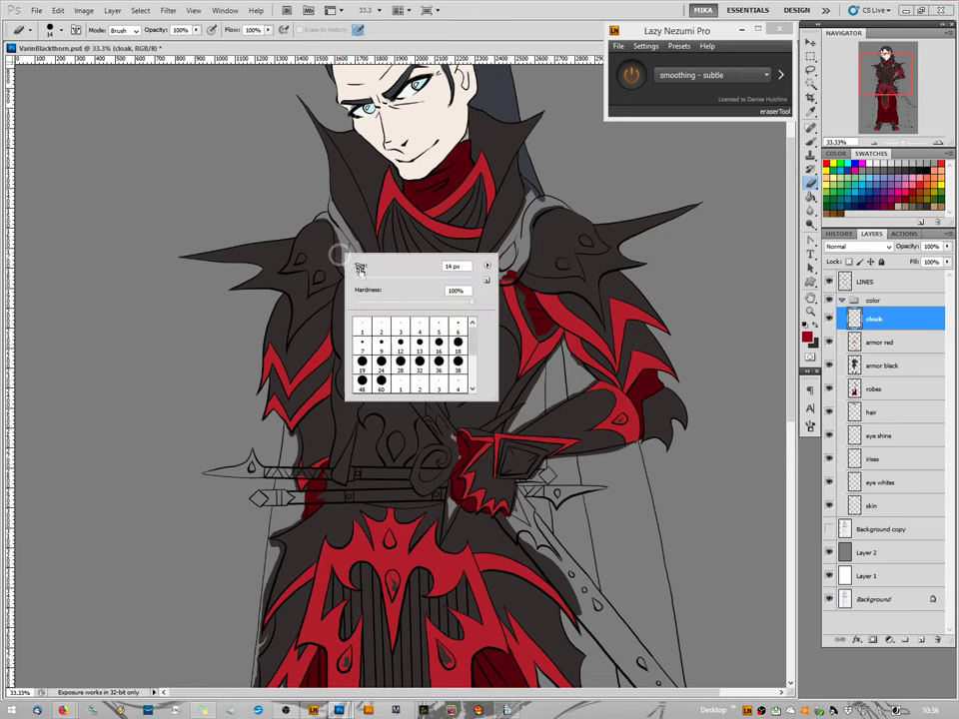
click(345, 243)
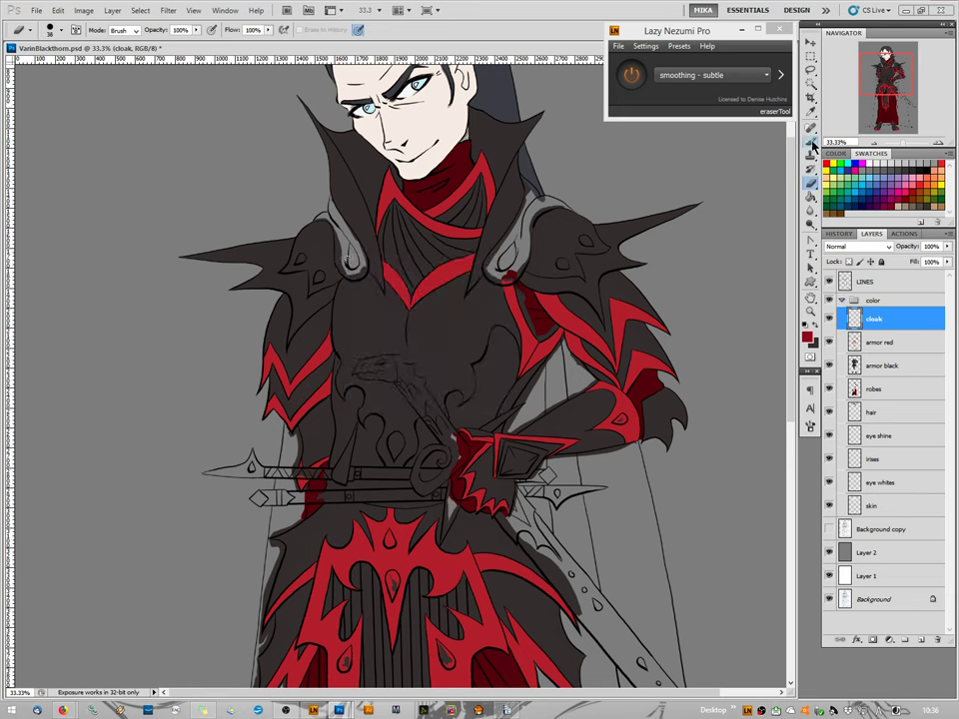
Paint the first red strokes on the cloak's teardrop clasp at the shoulder under the face, using a 37 px Brush.
key(b)
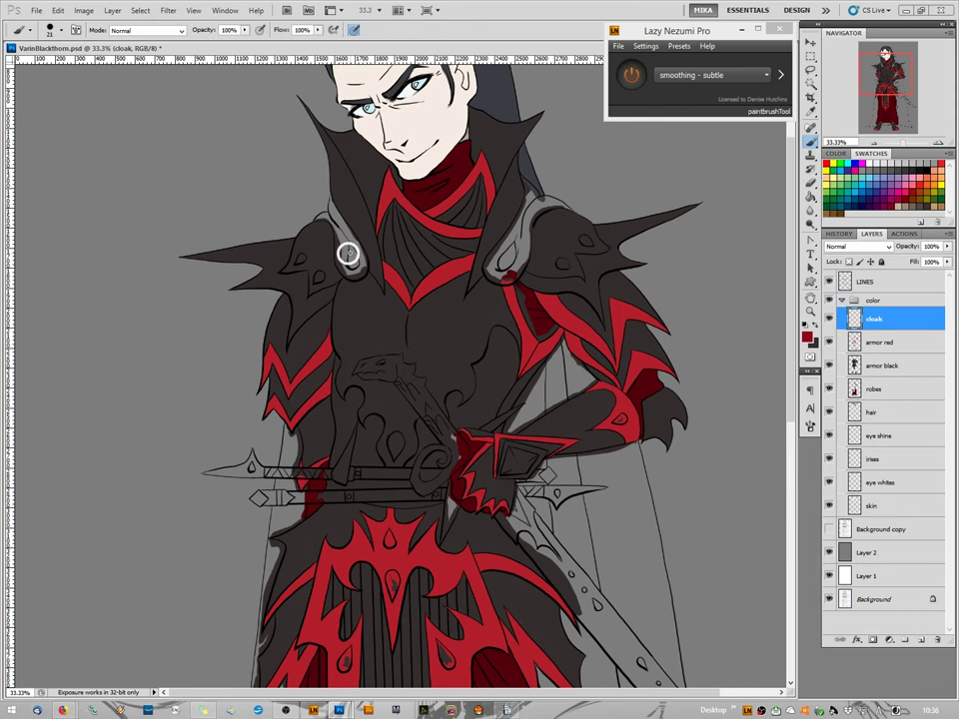
right_click(355, 260)
drag(377, 283, 384, 283)
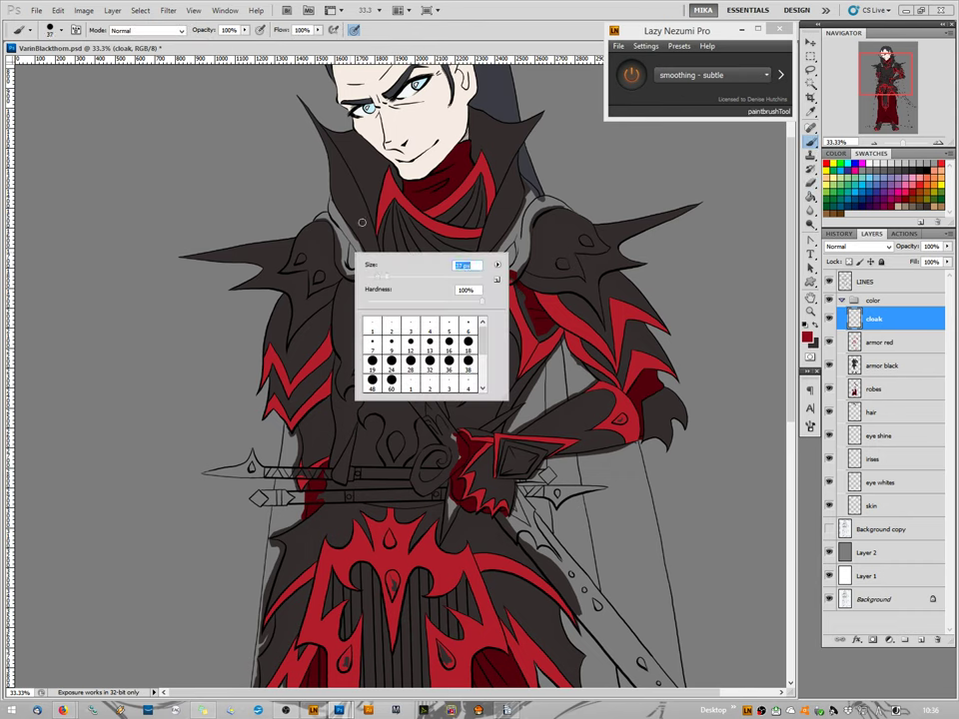
key(Return)
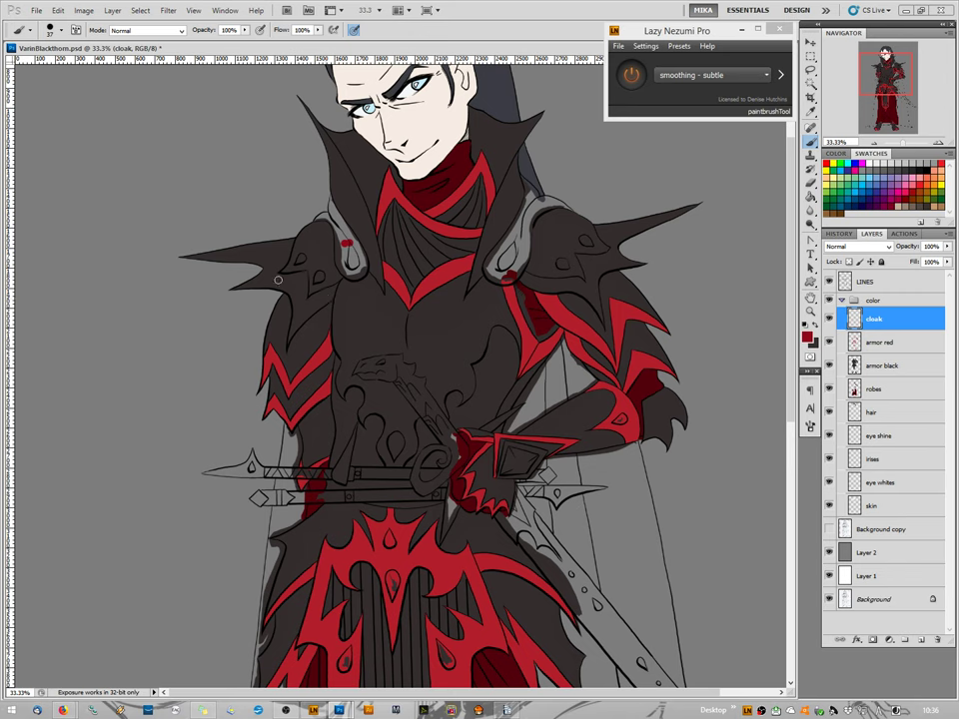
mouse_move(343, 247)
mouse_down()
mouse_move(344, 265)
mouse_move(345, 240)
mouse_move(358, 262)
mouse_move(349, 250)
mouse_up()
click(337, 223)
Close Lazy Nezumi Pro and Photoshop, saving the changes to VarinBlackthorn.psd.
click(786, 33)
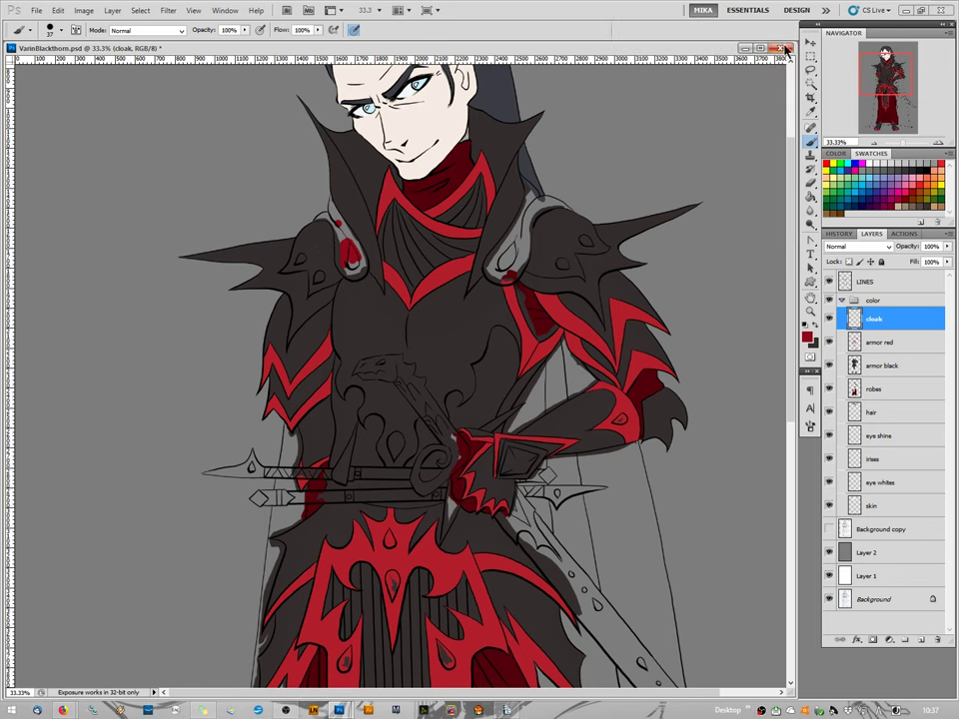
key(ctrl+w)
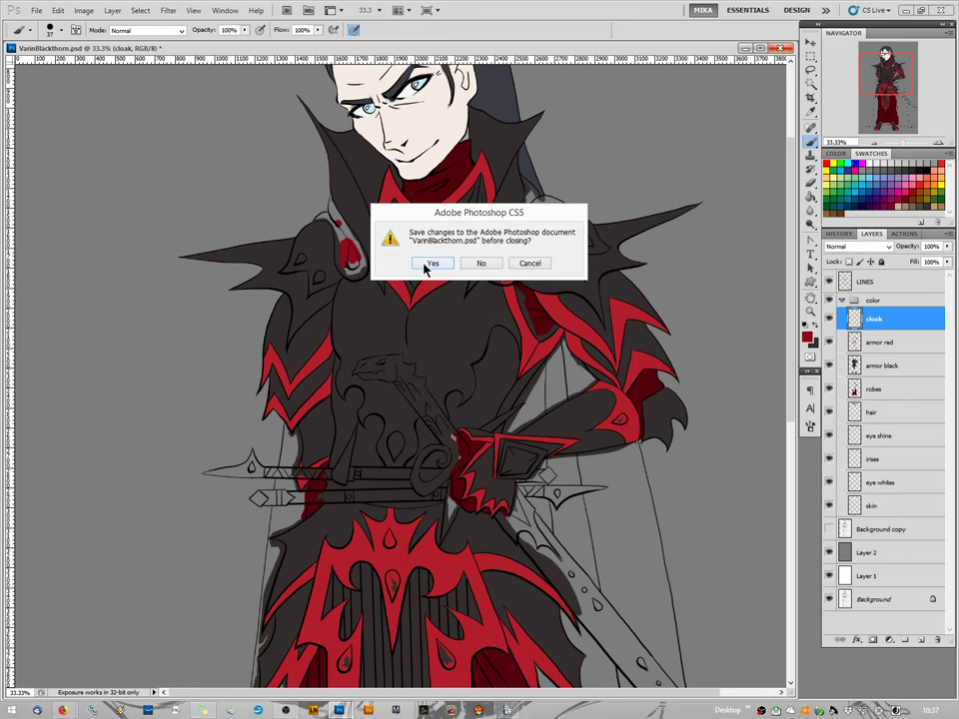
click(428, 264)
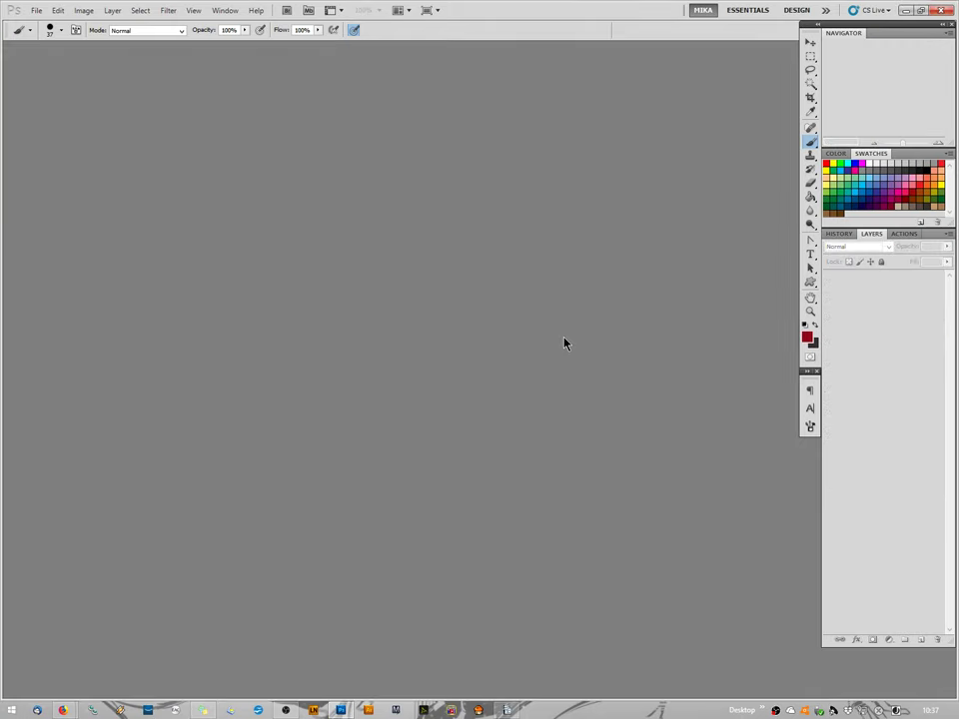
click(943, 12)
Reopen the recent file VarinBlackthorn.psd in an enlarged document window with Lazy Nezumi Pro running.
click(36, 11)
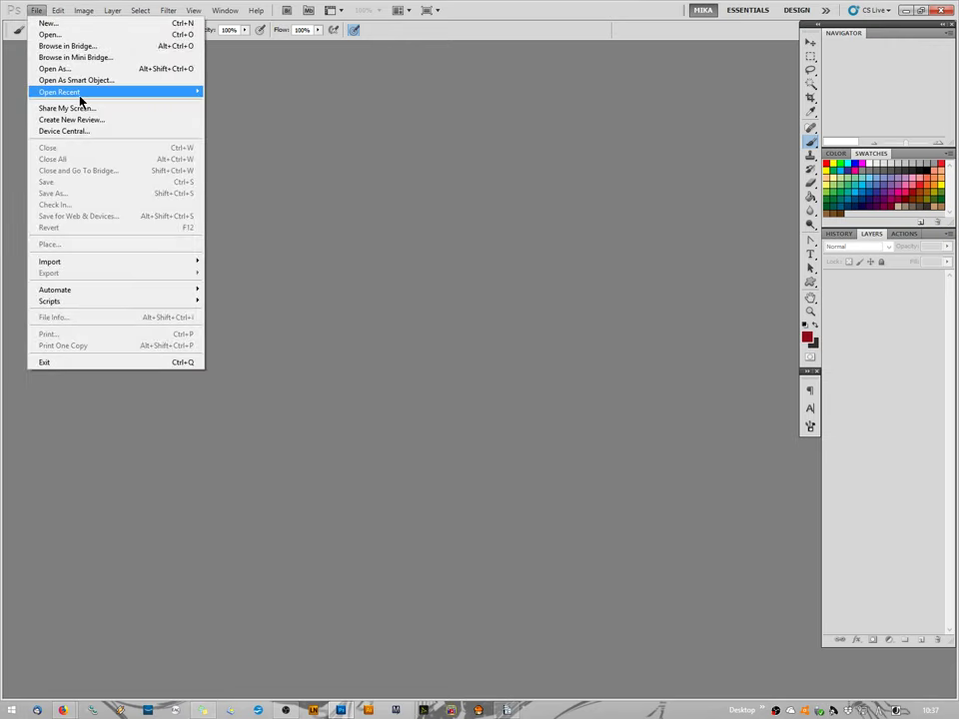
mouse_move(80, 92)
click(228, 90)
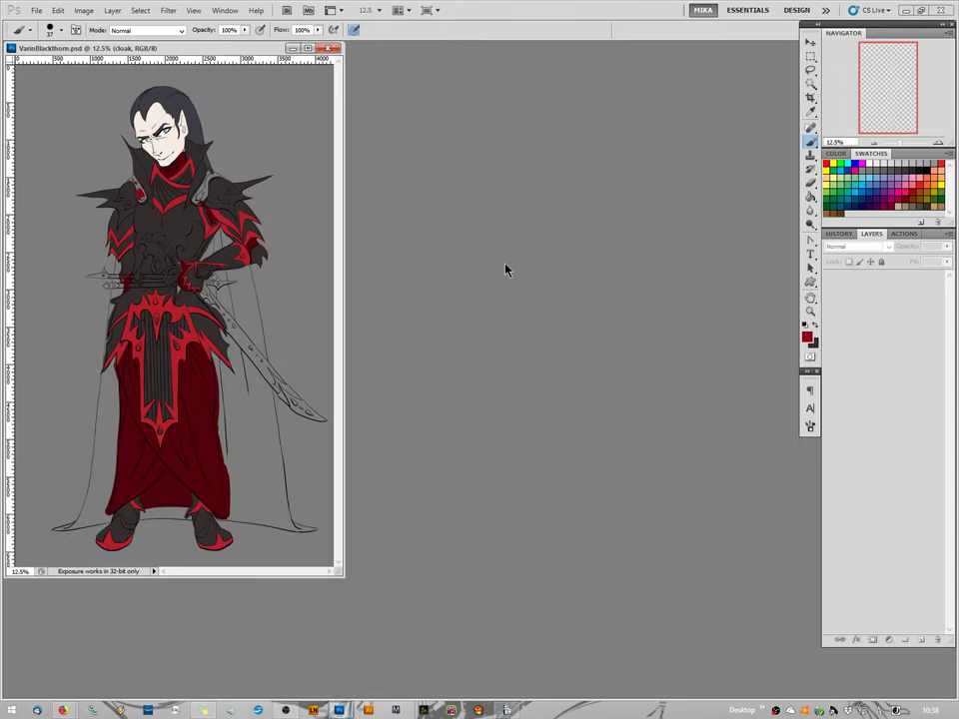
click(314, 710)
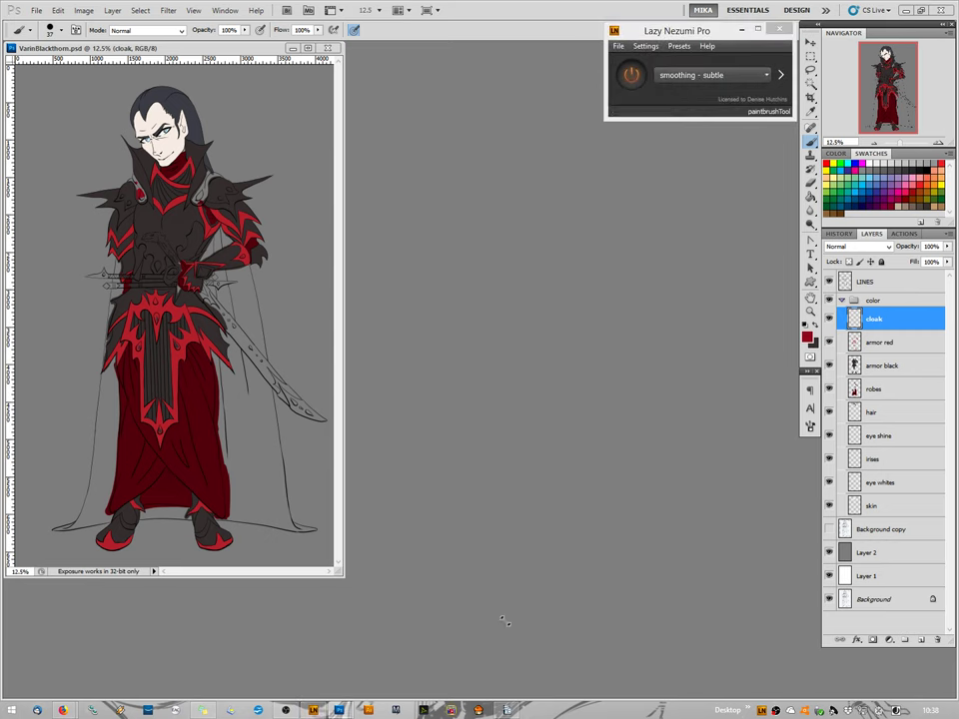
drag(504, 621, 790, 686)
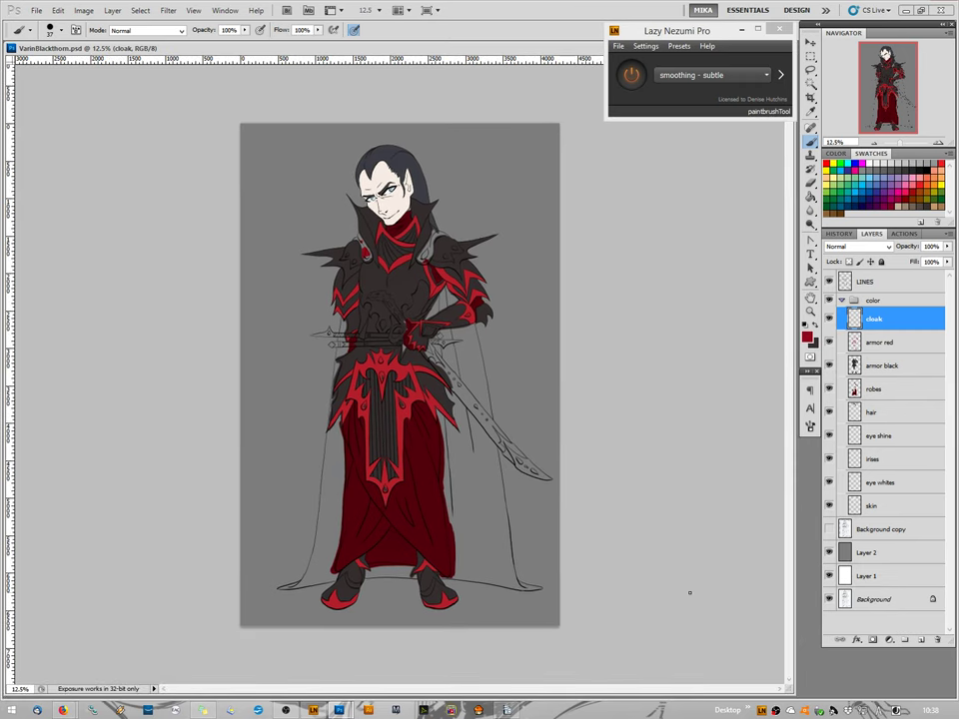
Fill the cloak's clasp and shoulder fold on the sword-hilt side with red on the cloak layer, up to the collar.
click(937, 146)
click(938, 147)
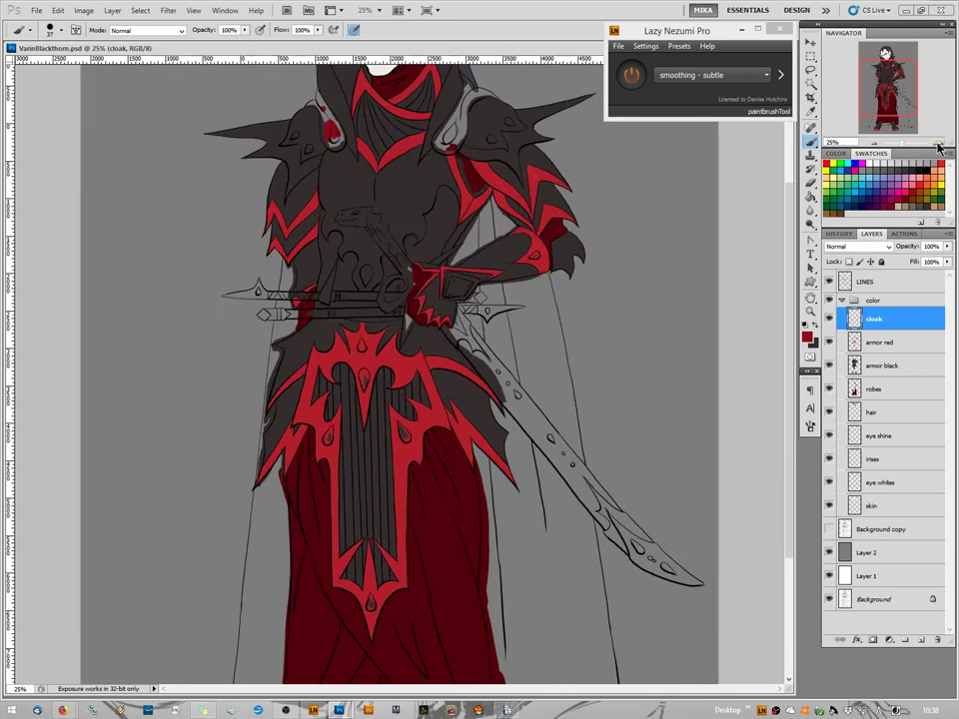
click(937, 147)
click(937, 147)
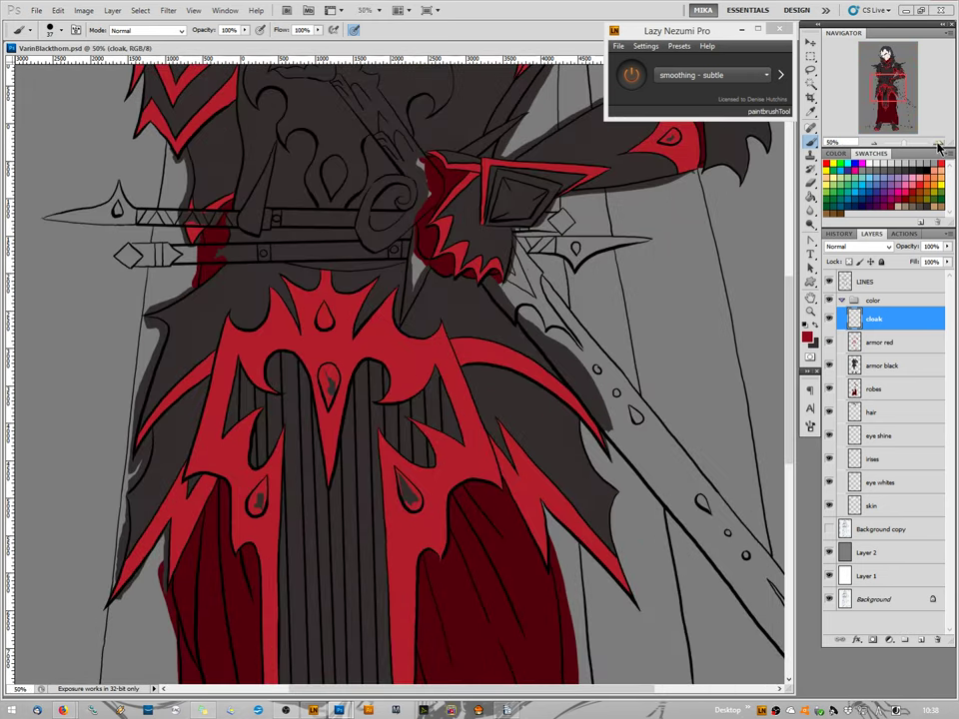
drag(892, 92, 891, 69)
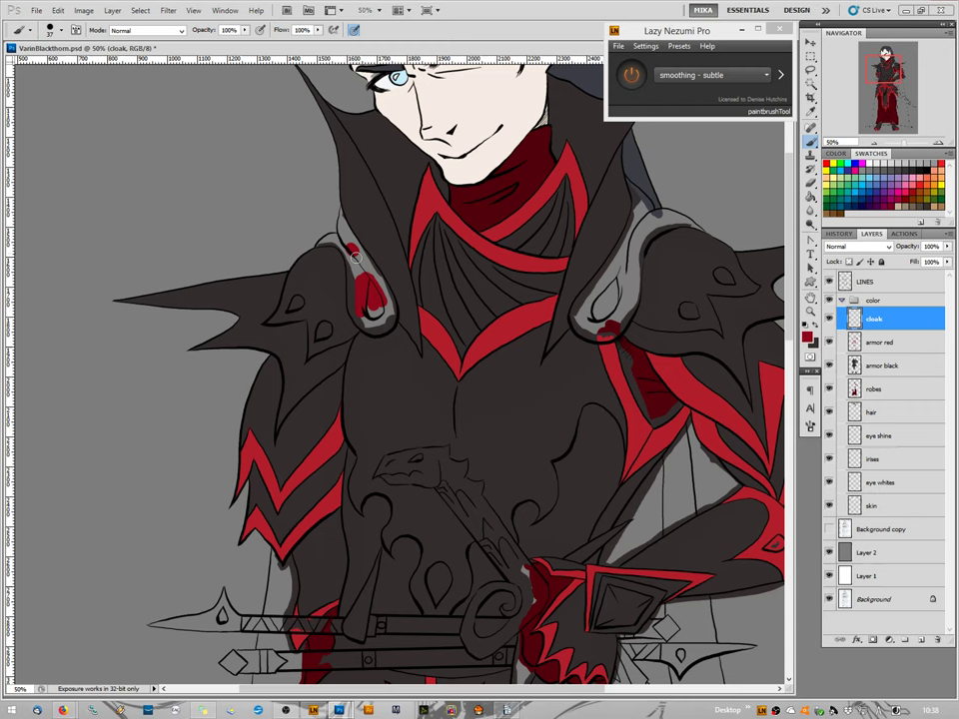
drag(356, 258, 357, 300)
mouse_move(357, 275)
mouse_down()
mouse_move(351, 247)
mouse_move(381, 291)
mouse_move(376, 328)
mouse_up()
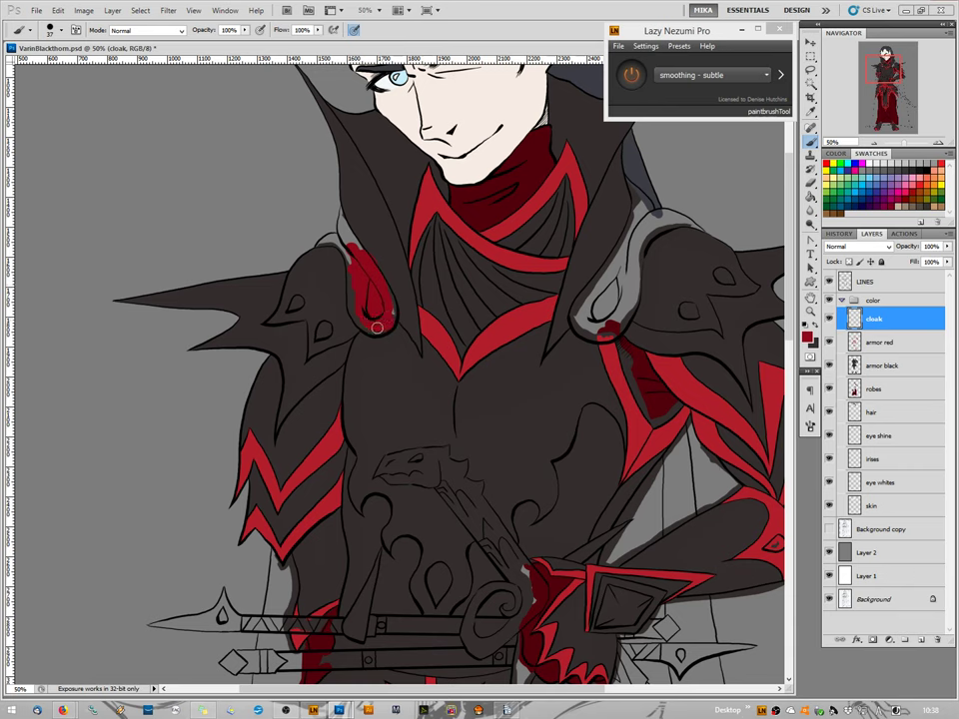
drag(349, 261, 348, 237)
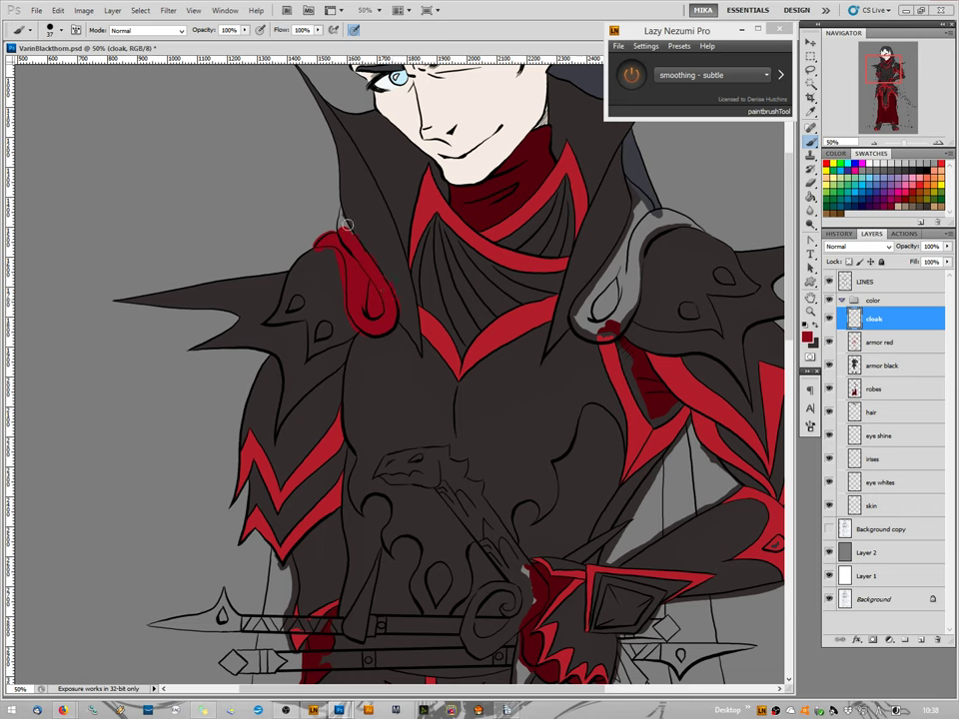
drag(340, 205, 339, 214)
Fill the cloak's clasp and shoulder fold on the bent-arm side with the same red, outlining its edges first.
drag(628, 183, 623, 234)
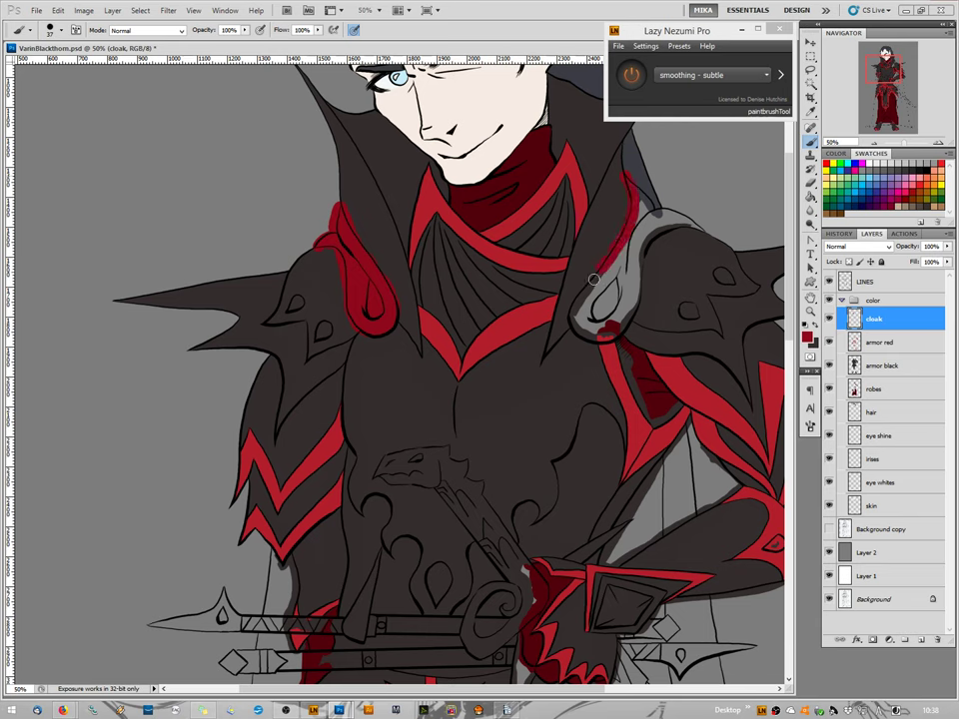
drag(572, 314, 574, 329)
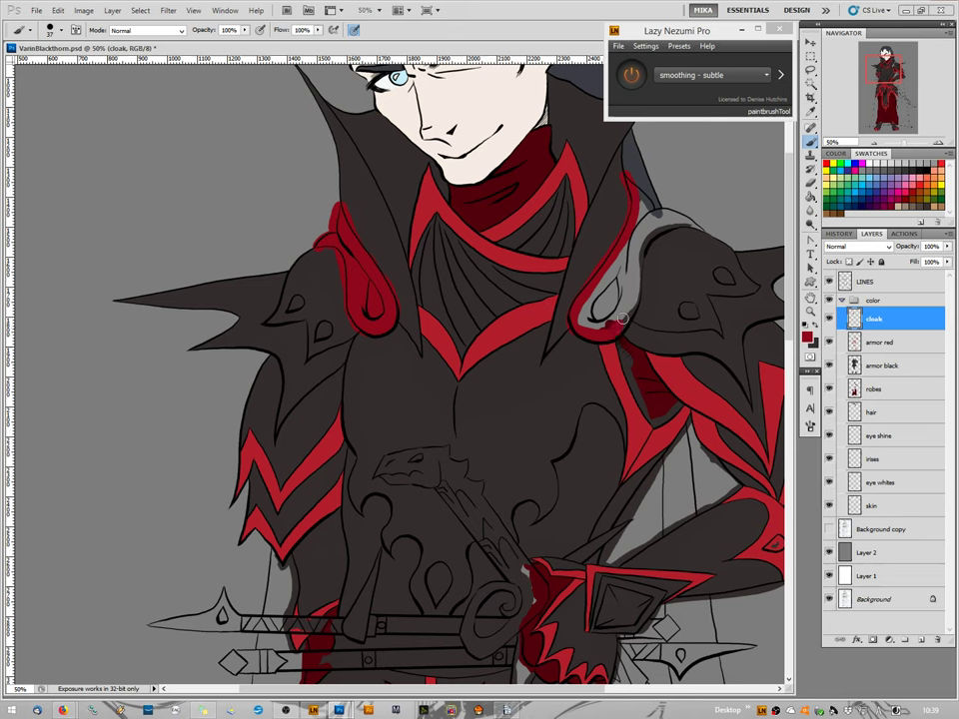
mouse_move(623, 318)
mouse_down()
mouse_move(630, 288)
mouse_move(631, 317)
mouse_up()
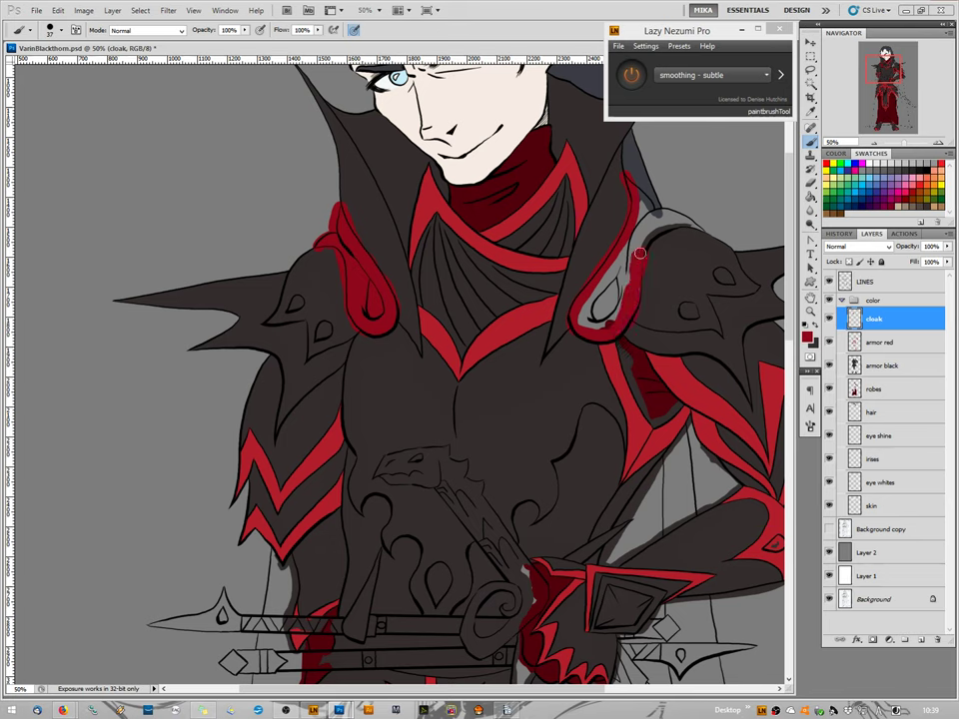
mouse_move(639, 253)
mouse_down()
mouse_move(707, 232)
mouse_move(652, 212)
mouse_move(629, 181)
mouse_move(644, 207)
mouse_move(638, 214)
mouse_move(684, 222)
mouse_move(632, 224)
mouse_move(661, 229)
mouse_move(634, 256)
mouse_move(612, 324)
mouse_move(595, 326)
mouse_move(581, 317)
mouse_move(585, 304)
mouse_move(639, 228)
mouse_move(627, 288)
mouse_move(603, 322)
mouse_move(621, 263)
mouse_move(593, 322)
mouse_move(607, 282)
mouse_up()
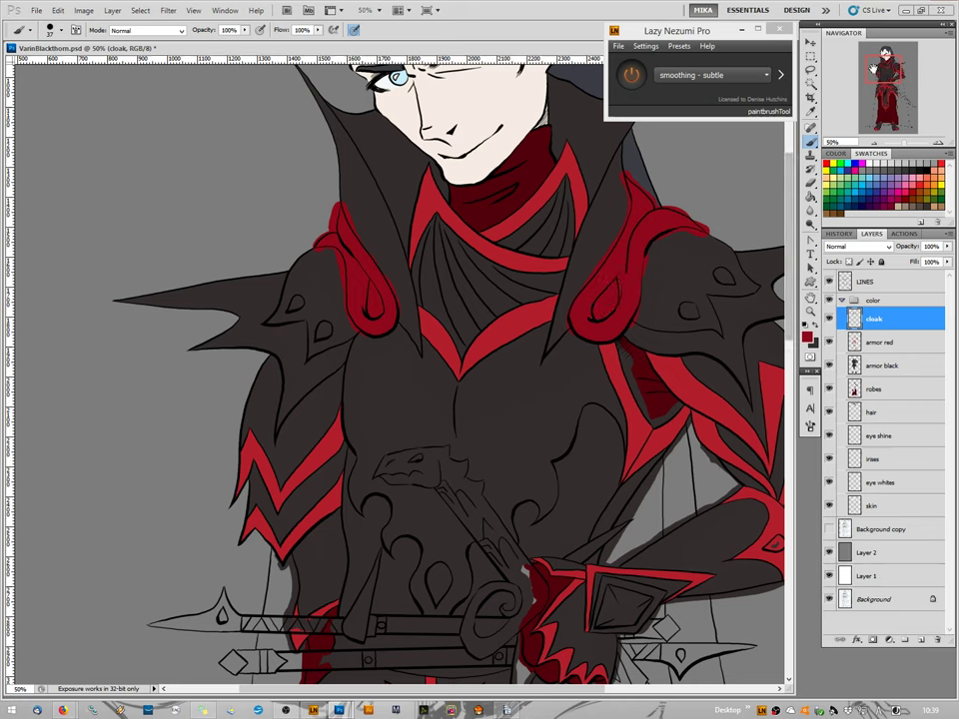
Outline the trailing lower corner of the left-hand cloak panel in red, from the boot around the tip and up its outer edge.
scroll(400, 369, down, 10)
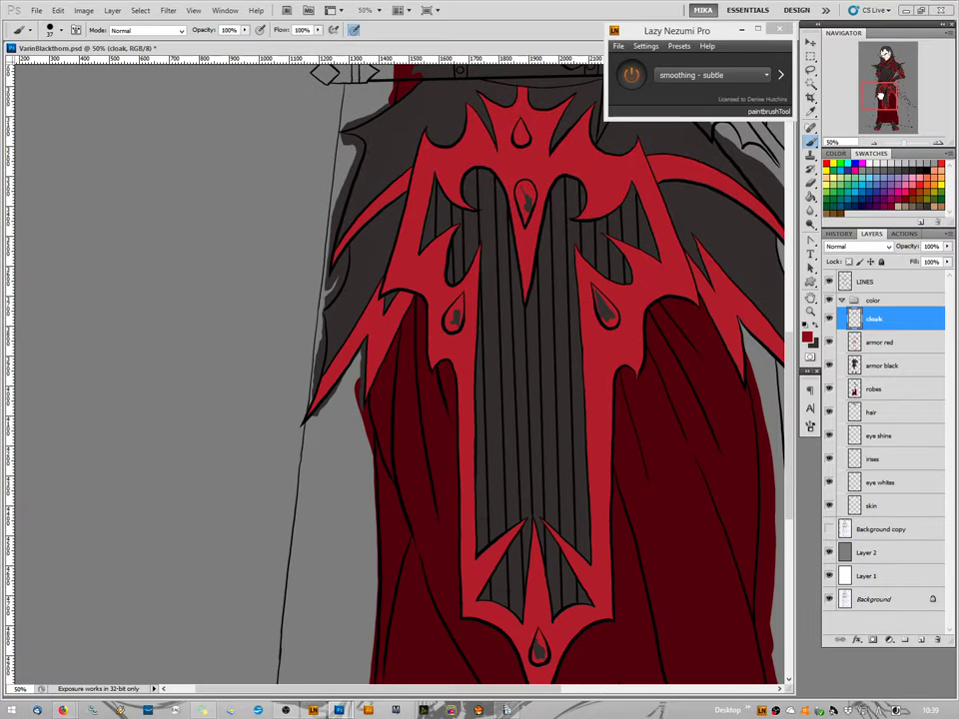
scroll(193, 486, down, 10)
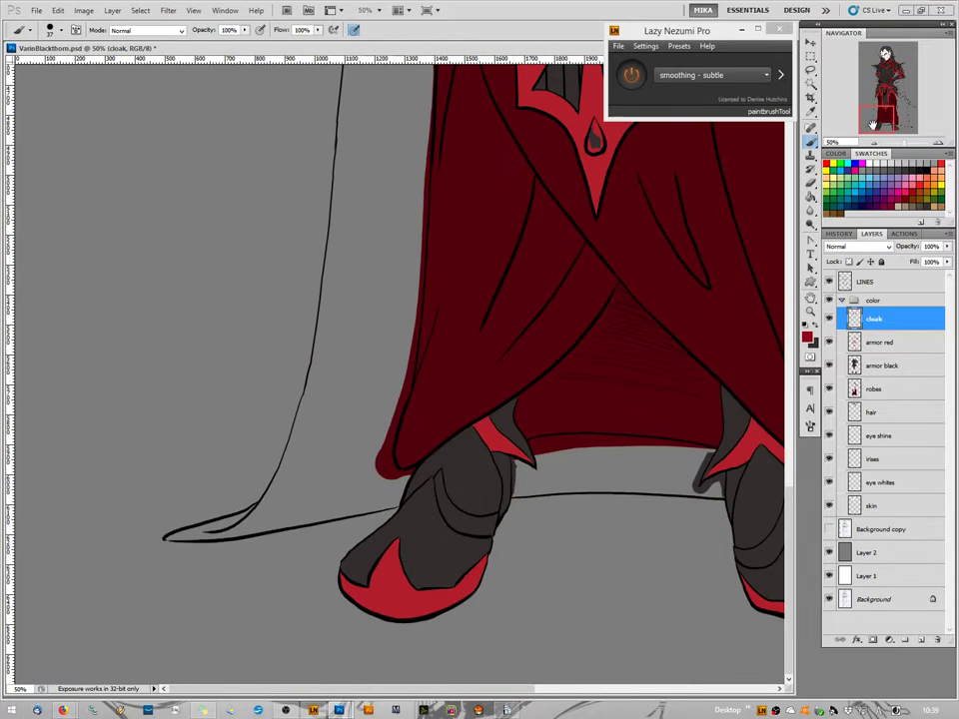
mouse_move(174, 540)
mouse_down()
mouse_move(256, 535)
mouse_move(476, 495)
mouse_move(579, 497)
mouse_move(569, 496)
mouse_up()
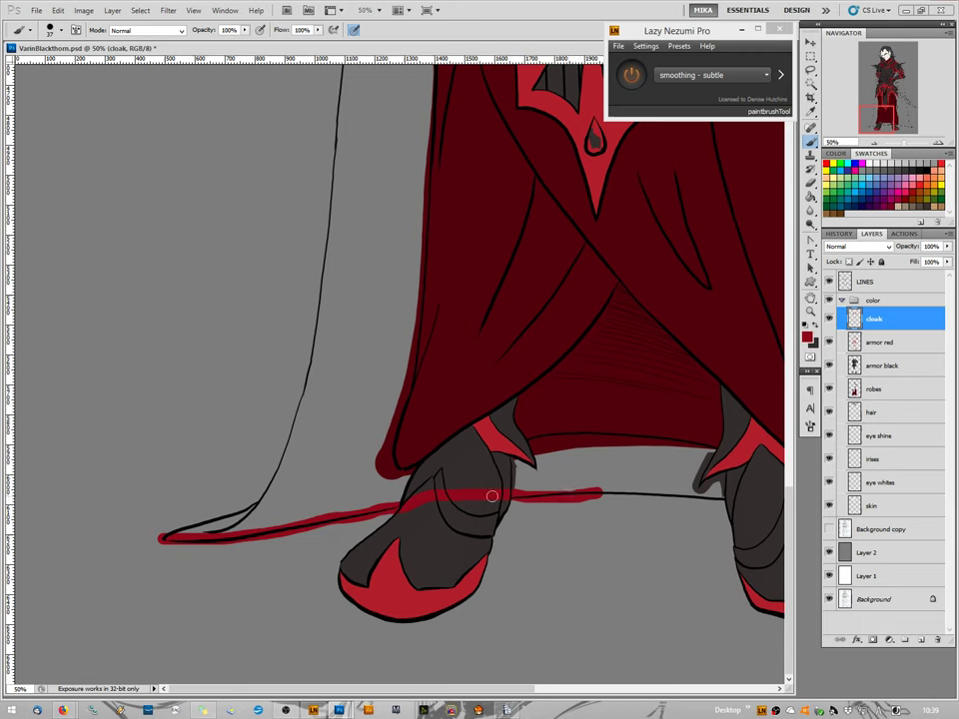
key(ctrl+z)
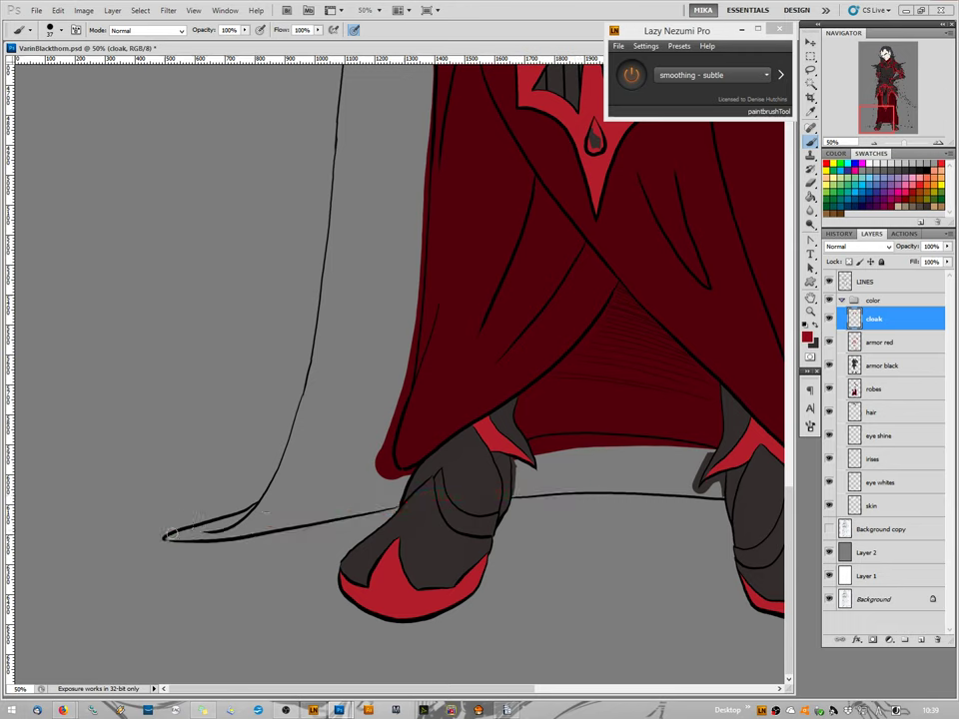
mouse_move(178, 539)
mouse_down()
mouse_move(396, 505)
mouse_move(417, 463)
mouse_move(398, 469)
mouse_move(390, 458)
mouse_move(413, 358)
mouse_move(395, 423)
mouse_up()
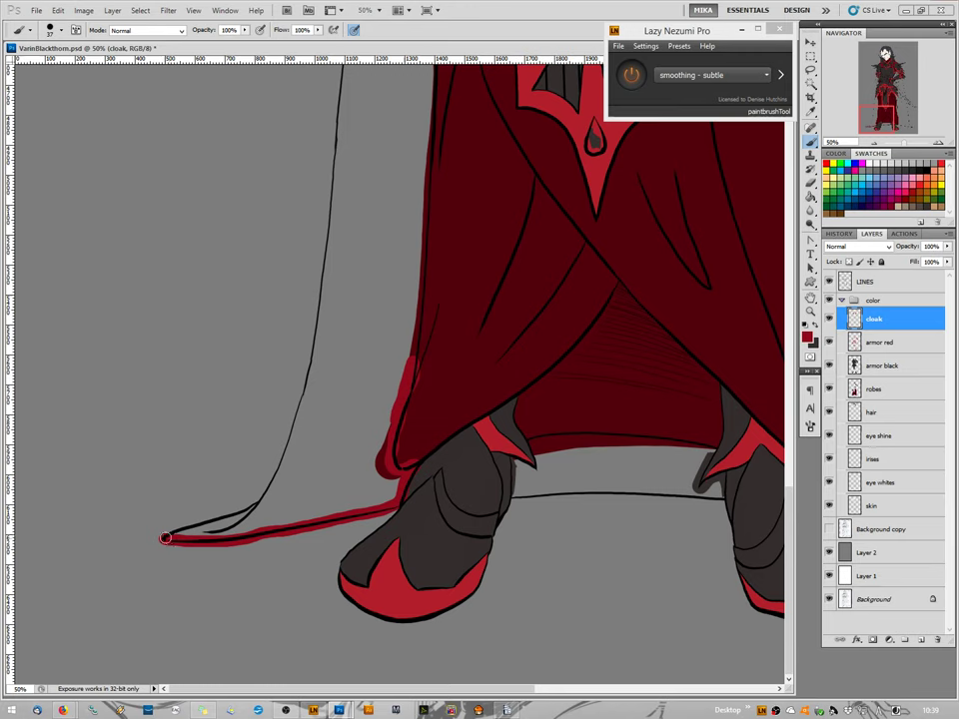
mouse_move(183, 532)
mouse_down()
mouse_move(254, 507)
mouse_move(268, 489)
mouse_move(314, 335)
mouse_up()
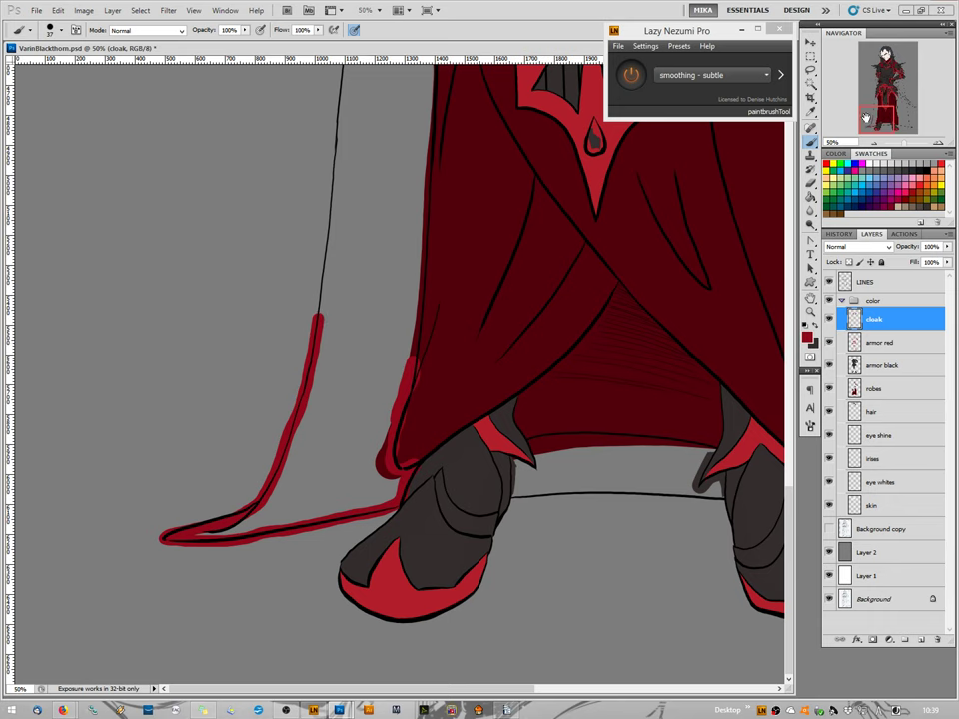
Outline the upper end of the left-hand cloak panel in red, along the pointed hip armour and down both sides.
drag(872, 116, 871, 96)
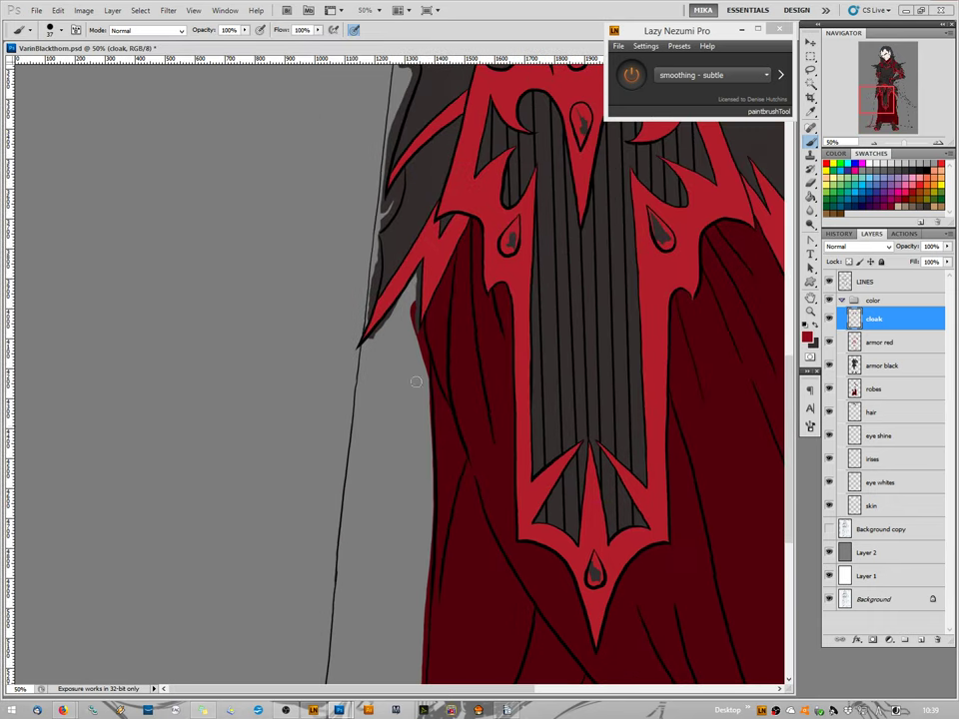
mouse_move(422, 259)
mouse_down()
mouse_move(359, 345)
mouse_move(352, 424)
mouse_move(361, 461)
mouse_move(335, 574)
mouse_up()
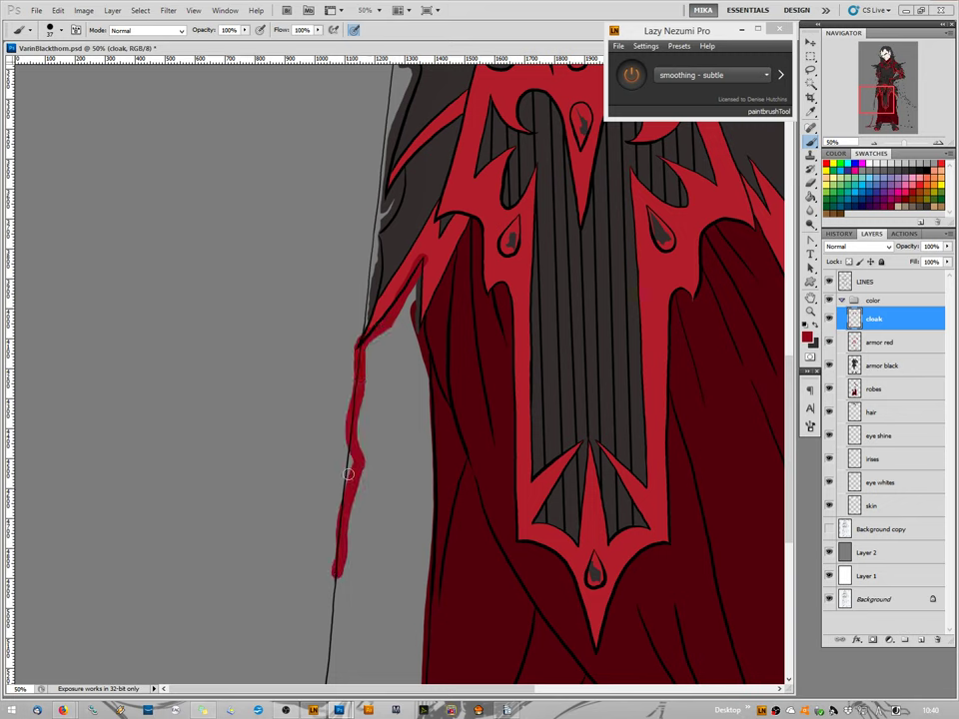
drag(352, 447, 343, 507)
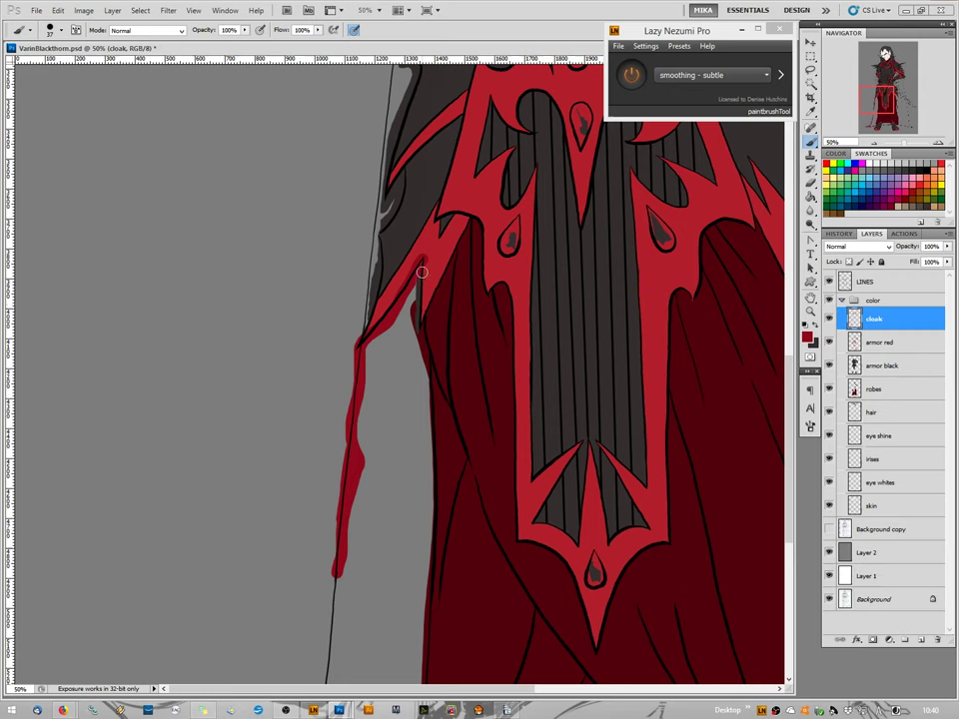
mouse_move(422, 262)
mouse_down()
mouse_move(417, 322)
mouse_move(418, 332)
mouse_move(420, 312)
mouse_move(430, 415)
mouse_up()
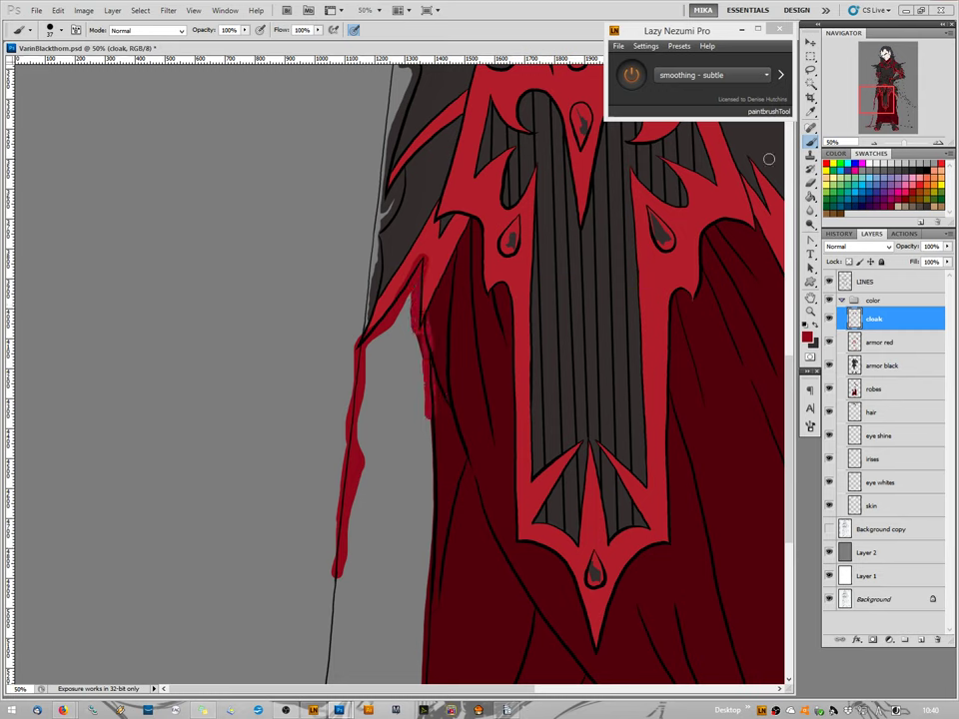
Close the gaps in the red outline along both sides of the left-hand cloak panel and fill the panel with the same red.
mouse_move(876, 108)
mouse_down()
mouse_move(876, 128)
mouse_move(874, 101)
mouse_up()
scroll(652, 249, up, 2)
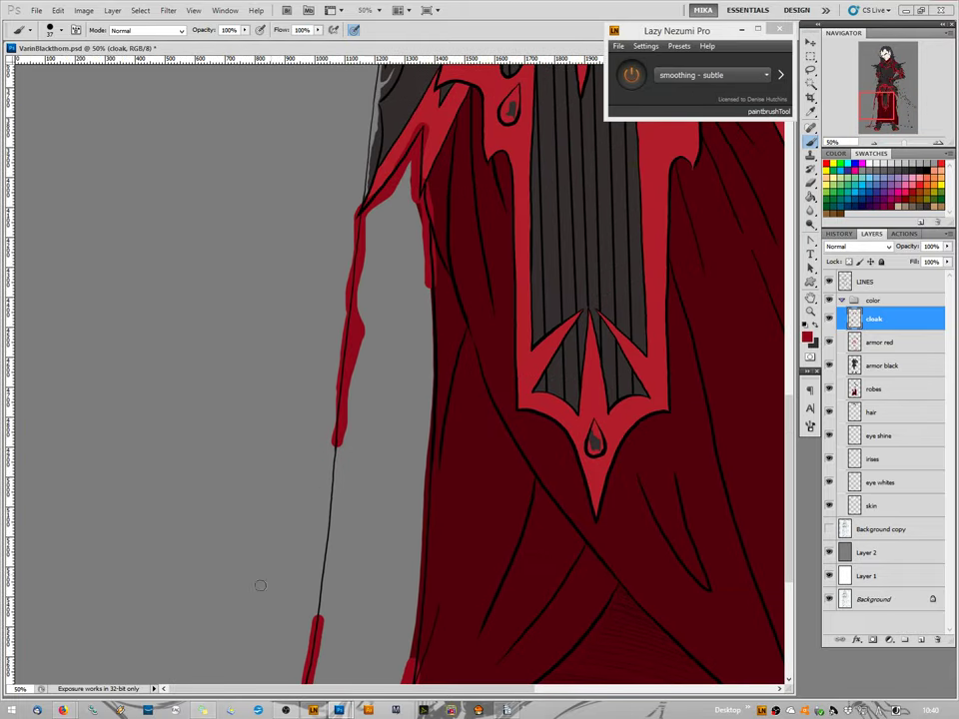
drag(337, 439, 316, 622)
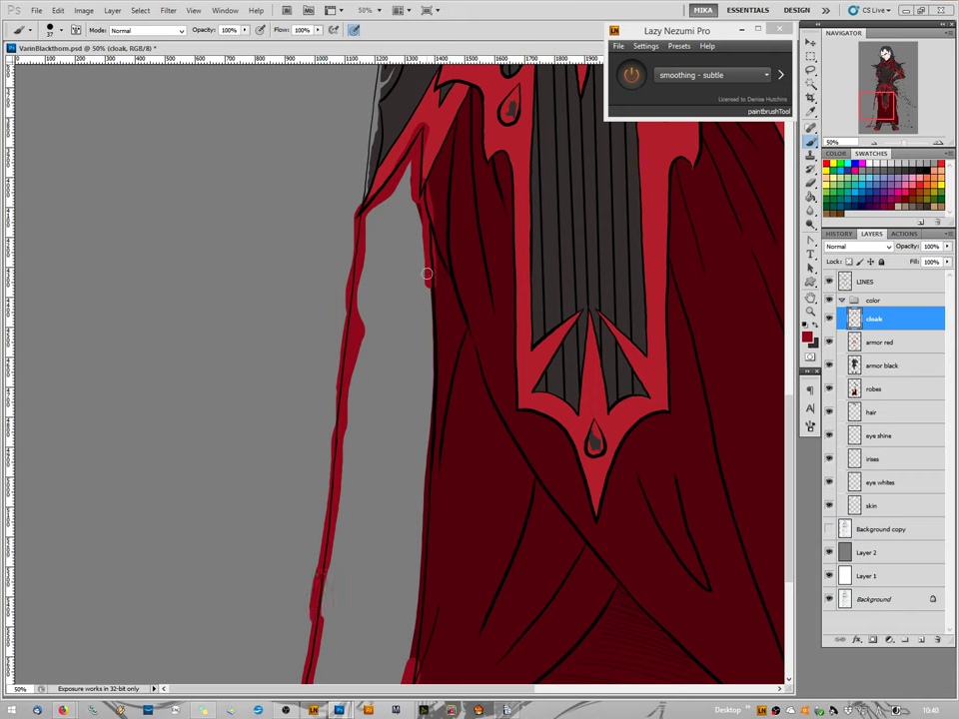
drag(431, 286, 421, 420)
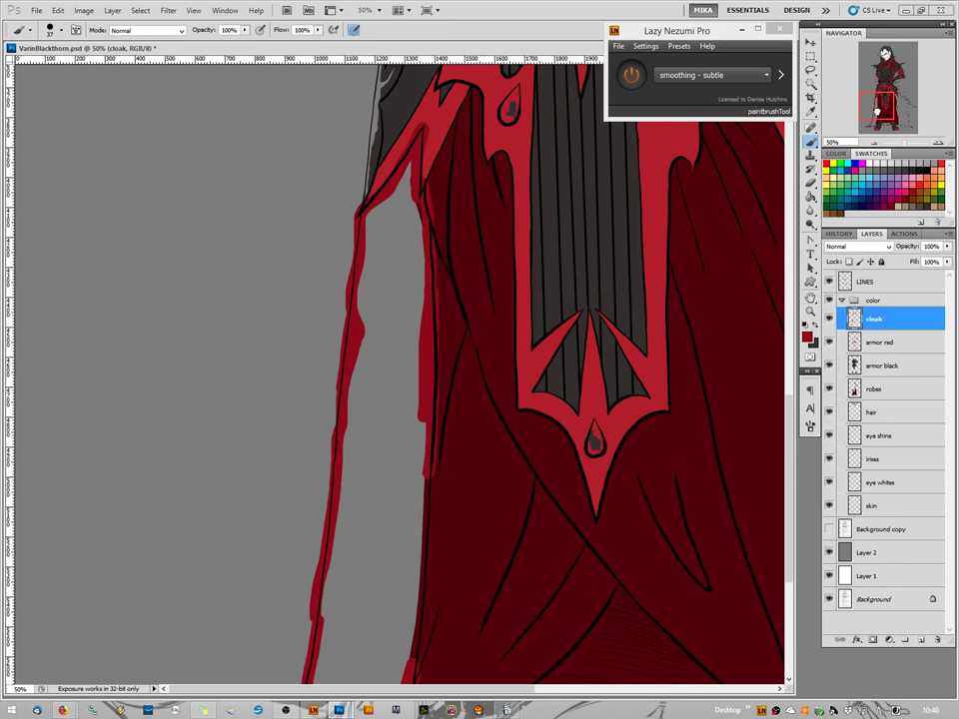
scroll(393, 282, down, 3)
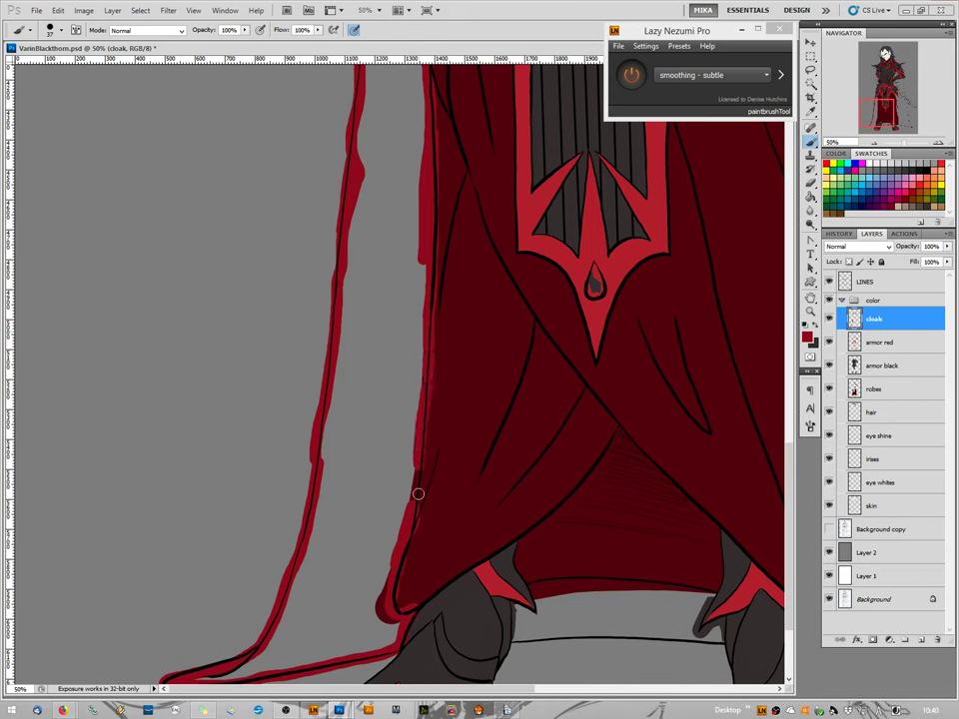
click(811, 197)
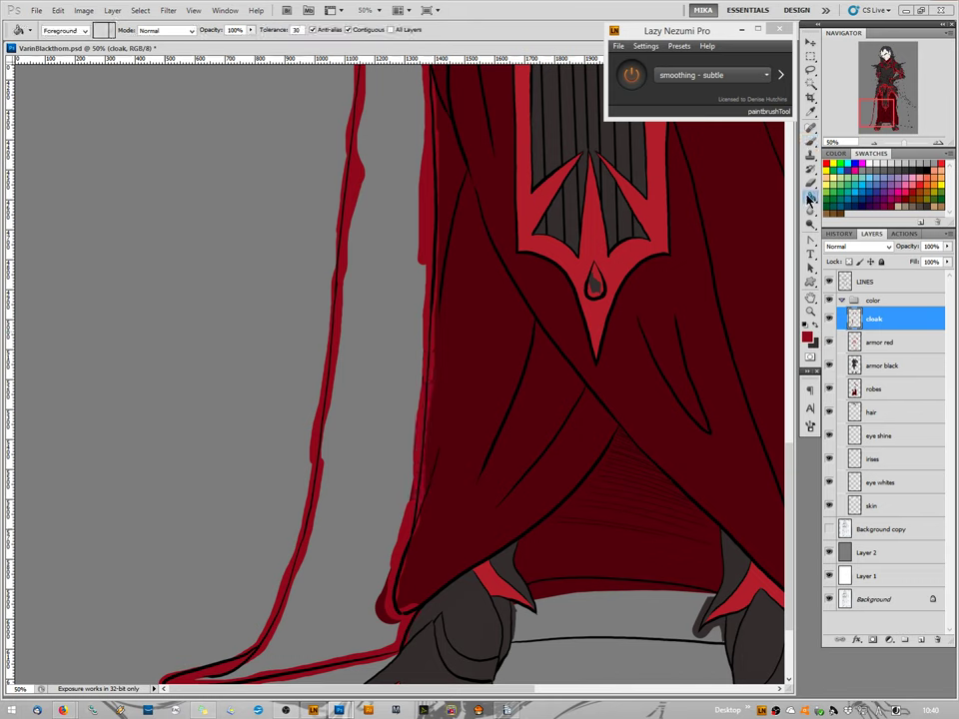
click(373, 367)
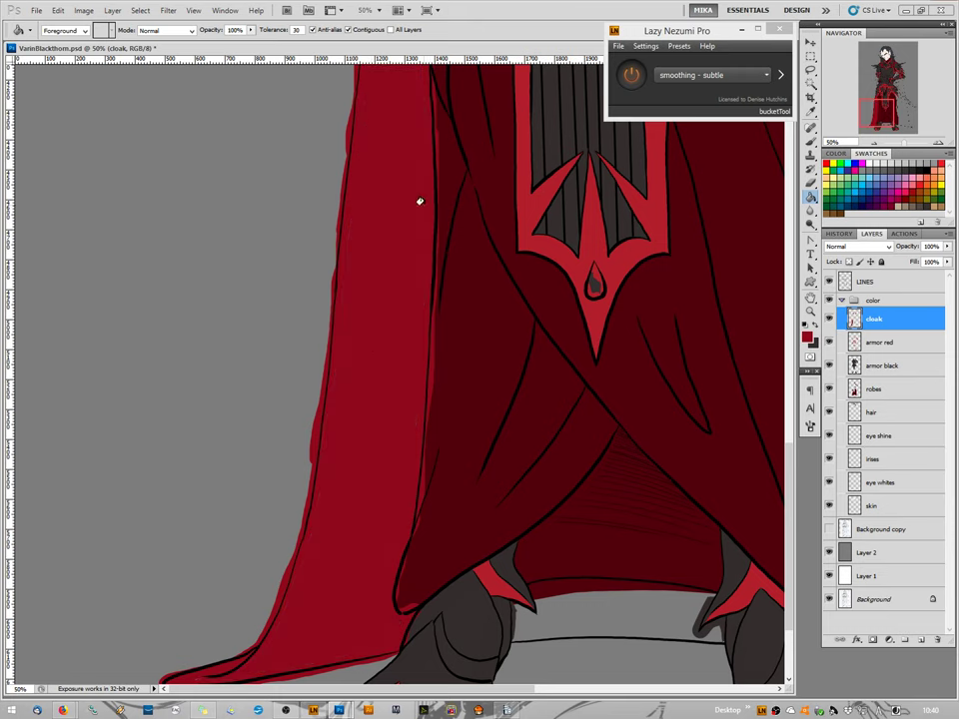
Hide the grey Layer 2 and brush red over the unfilled hairlines along both edges of the panel's middle section.
click(941, 143)
click(941, 144)
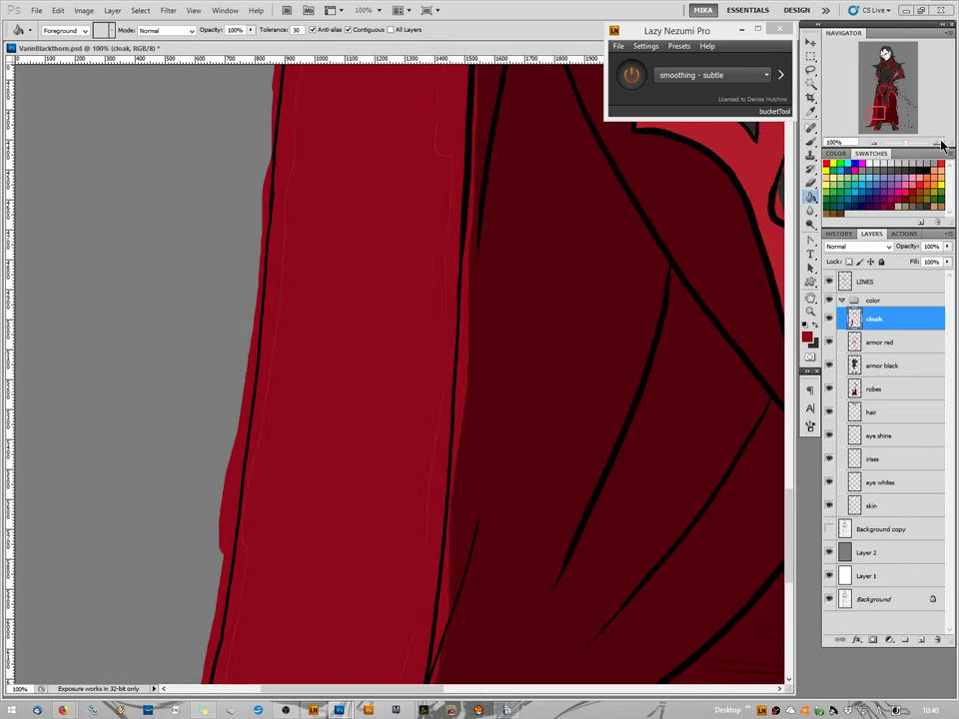
click(940, 144)
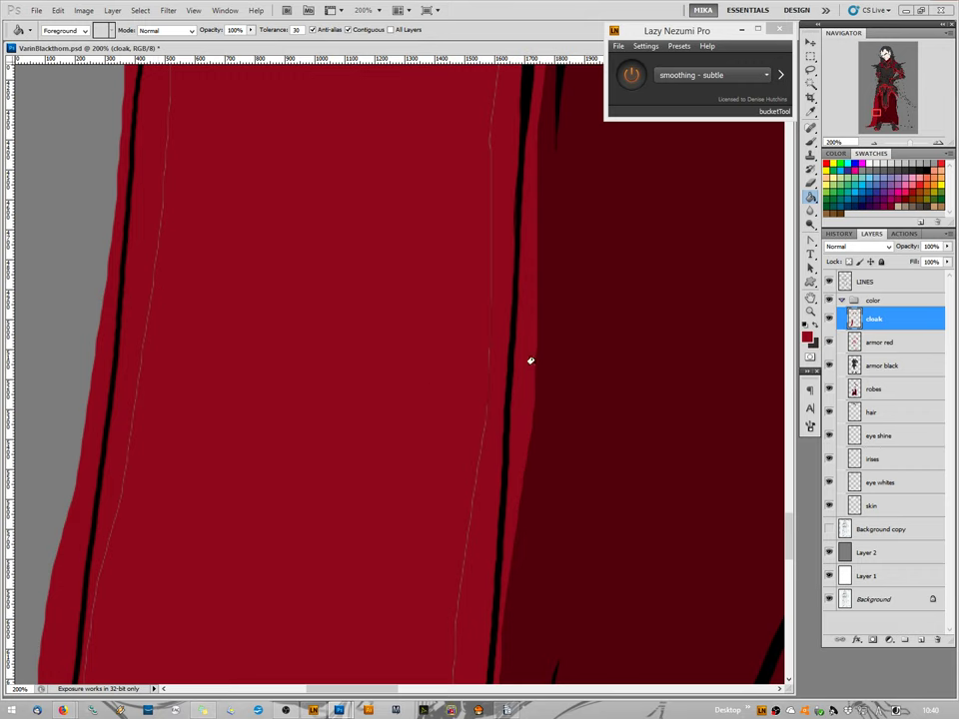
click(830, 554)
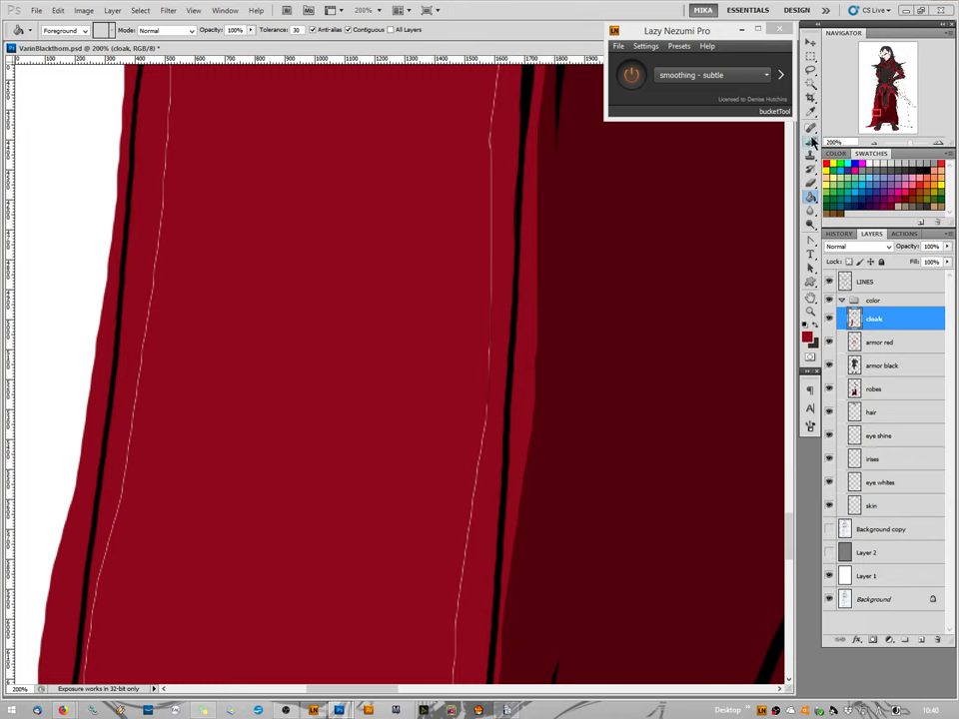
key(b)
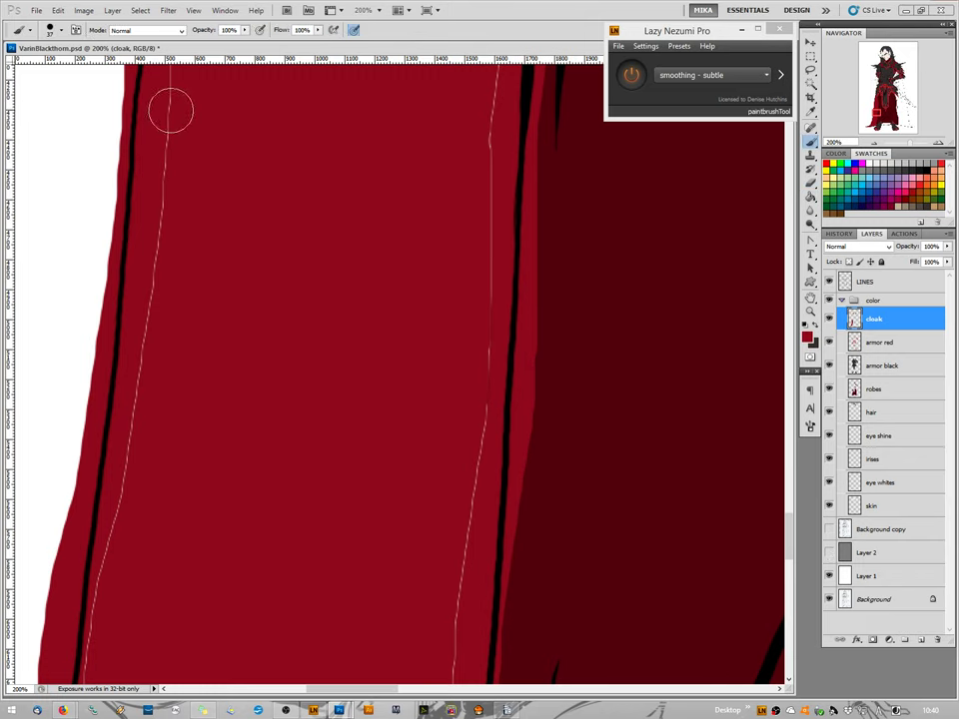
mouse_move(171, 106)
mouse_down()
mouse_move(168, 258)
mouse_move(138, 358)
mouse_move(107, 613)
mouse_move(88, 647)
mouse_up()
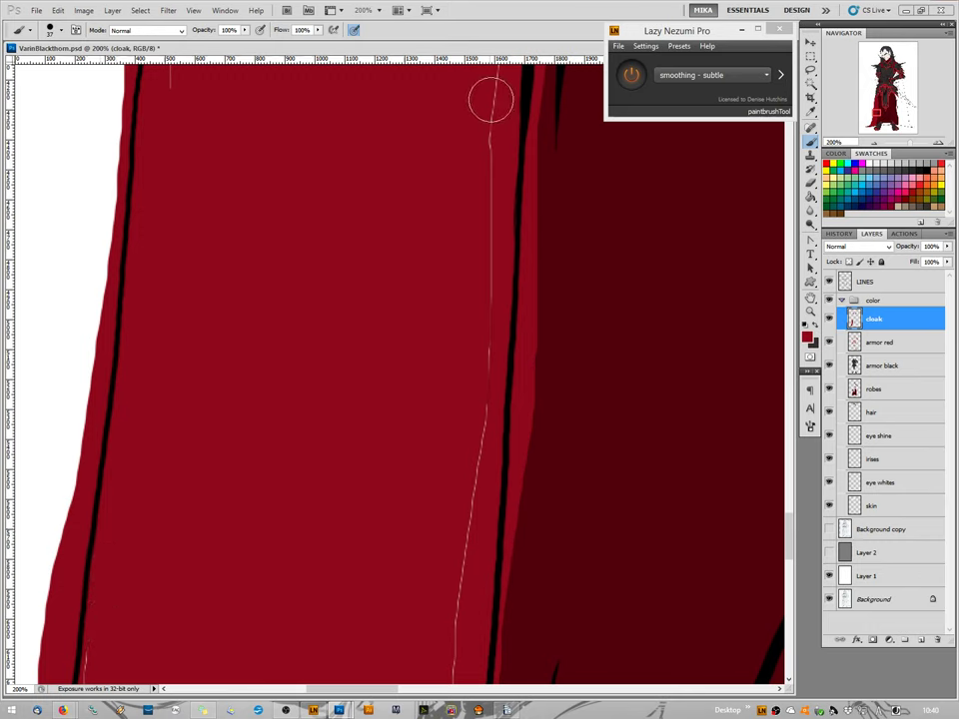
mouse_move(491, 96)
mouse_down()
mouse_move(487, 334)
mouse_move(450, 664)
mouse_up()
Paint over the remaining unfilled hairlines in the upper part of the cloak panel, from the hip armour downwards.
drag(878, 111, 879, 92)
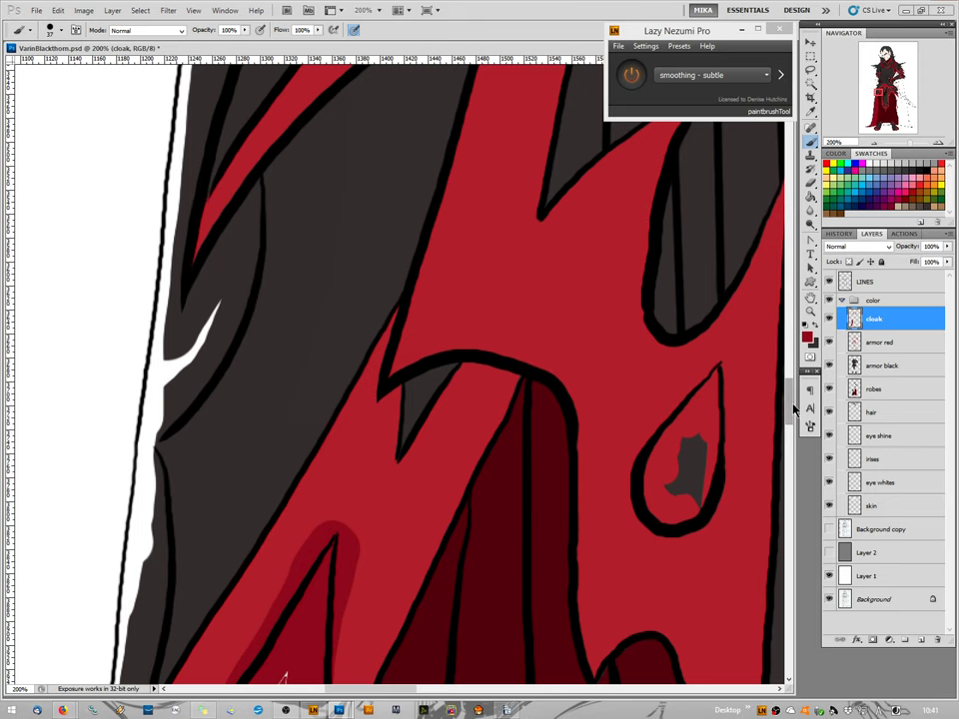
click(875, 145)
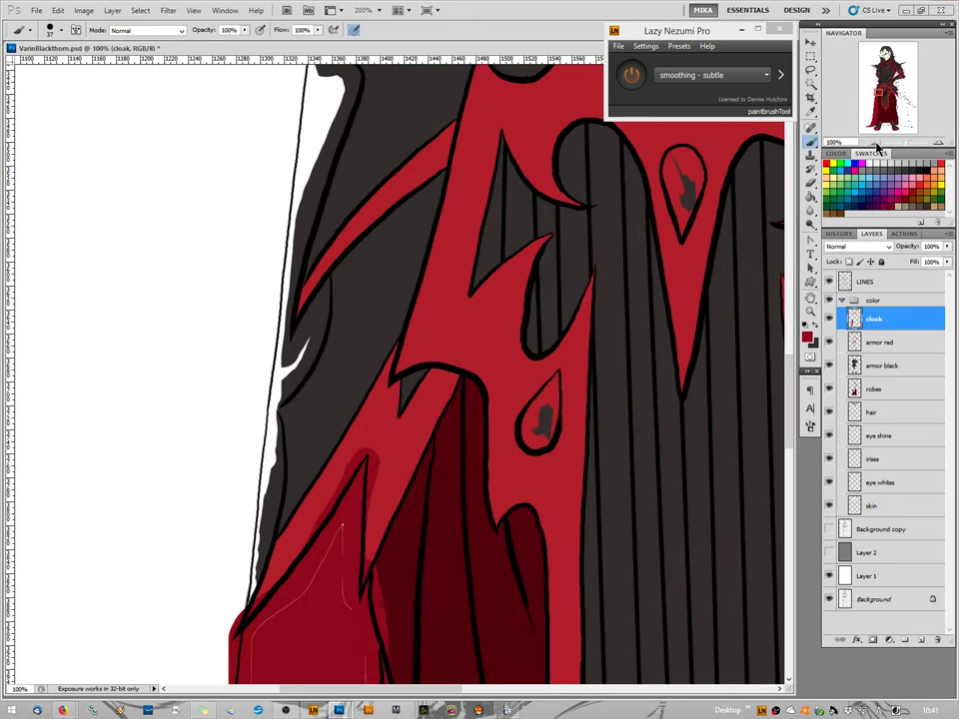
drag(791, 383, 792, 421)
mouse_move(349, 280)
mouse_down()
mouse_move(291, 360)
mouse_move(249, 398)
mouse_move(244, 629)
mouse_move(344, 294)
mouse_move(341, 366)
mouse_move(357, 362)
mouse_move(367, 397)
mouse_move(368, 661)
mouse_up()
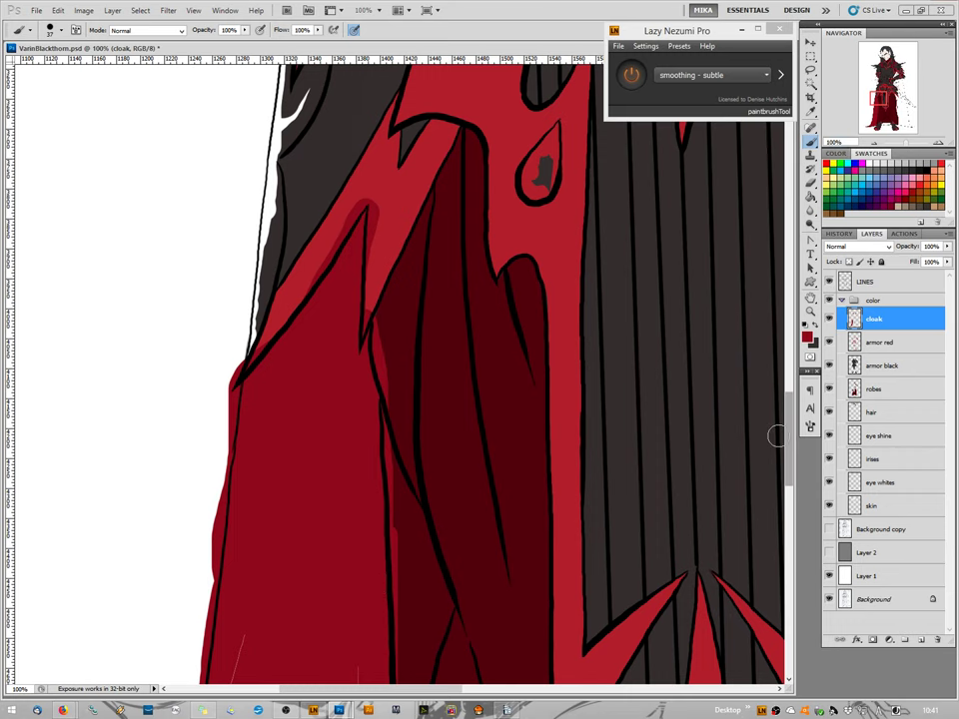
drag(791, 435, 789, 498)
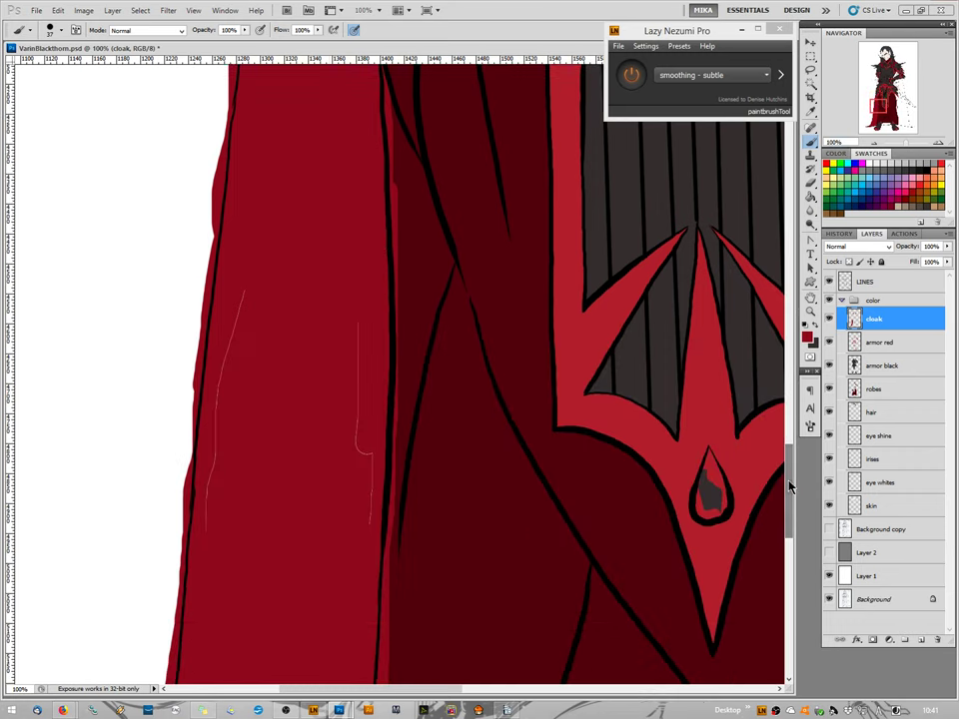
mouse_move(242, 295)
mouse_down()
mouse_move(212, 415)
mouse_move(206, 539)
mouse_up()
mouse_move(358, 319)
mouse_down()
mouse_move(344, 432)
mouse_move(358, 427)
mouse_move(365, 459)
mouse_move(369, 551)
mouse_up()
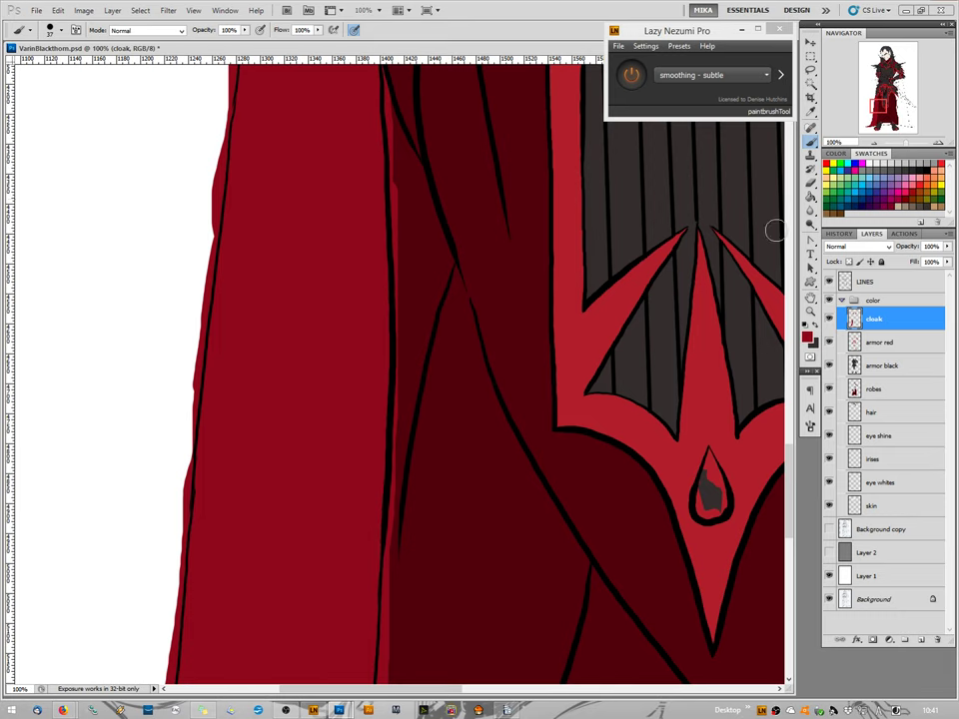
Cover the unfilled hairlines in the lower part of the cloak panel with red, along both sides and the trailing hem.
mouse_move(789, 560)
mouse_down()
mouse_move(789, 600)
mouse_move(788, 566)
mouse_up()
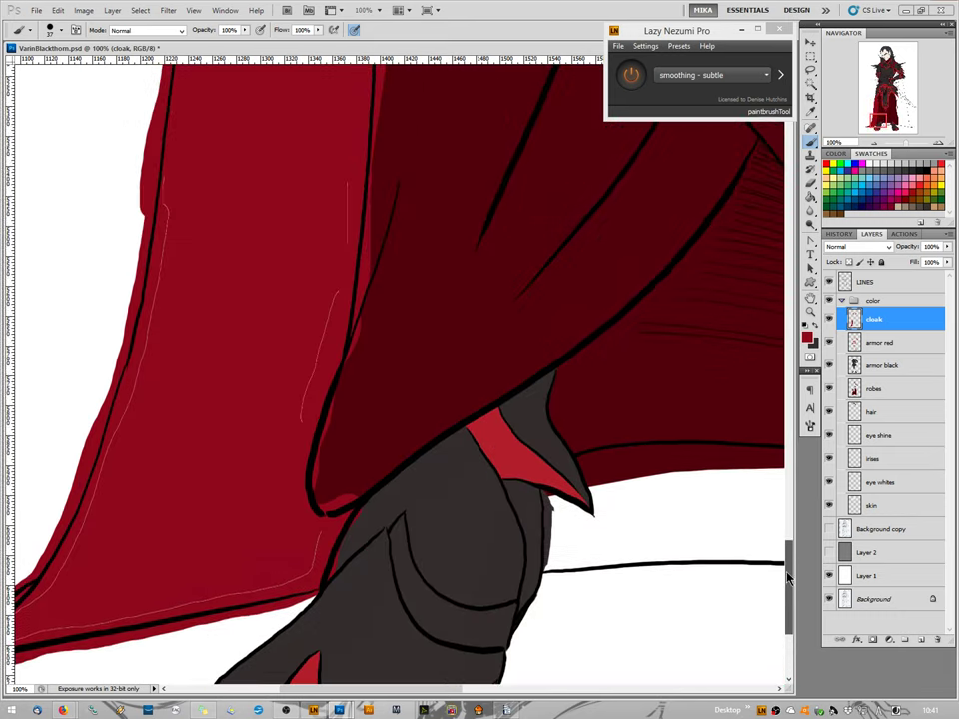
drag(405, 693, 349, 691)
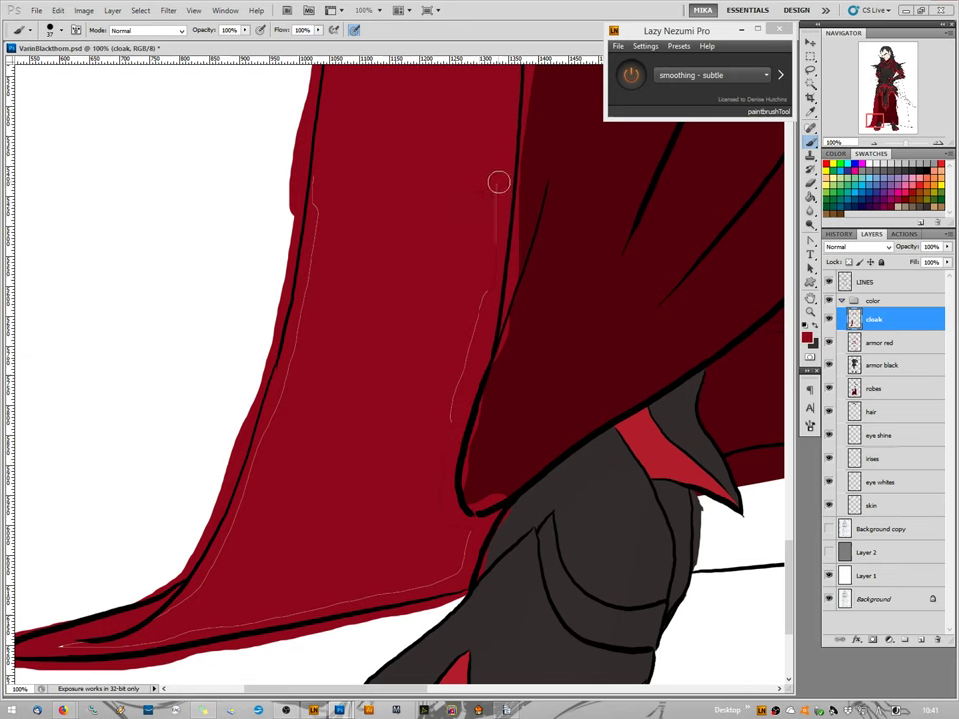
mouse_move(499, 180)
mouse_down()
mouse_move(492, 291)
mouse_move(453, 399)
mouse_move(441, 480)
mouse_move(442, 509)
mouse_move(468, 537)
mouse_up()
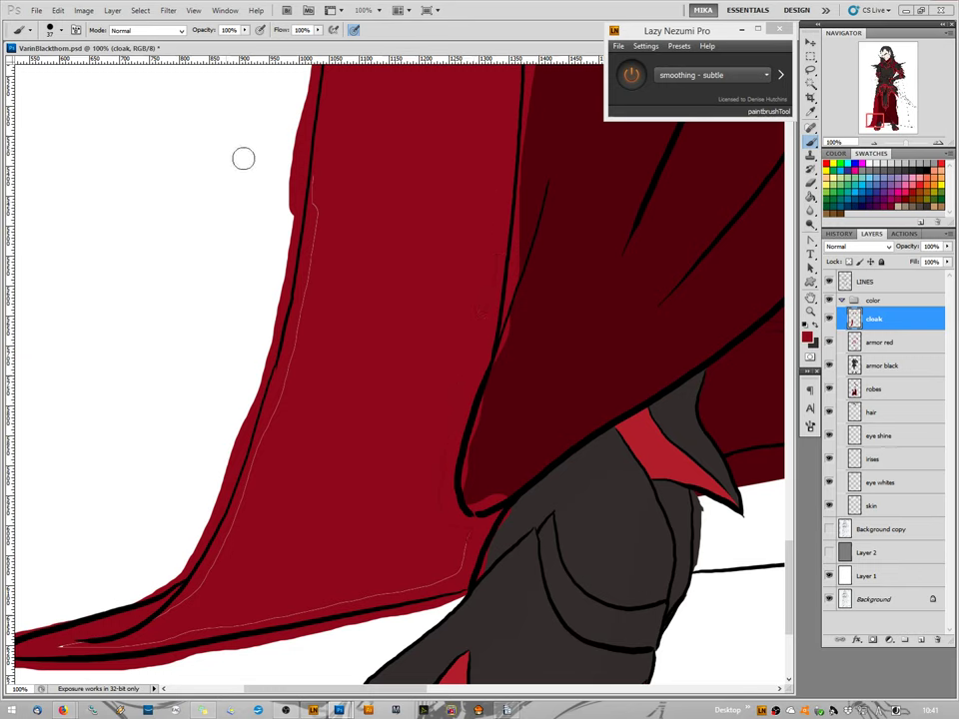
mouse_move(314, 180)
mouse_down()
mouse_move(310, 353)
mouse_move(287, 372)
mouse_move(304, 311)
mouse_move(276, 436)
mouse_up()
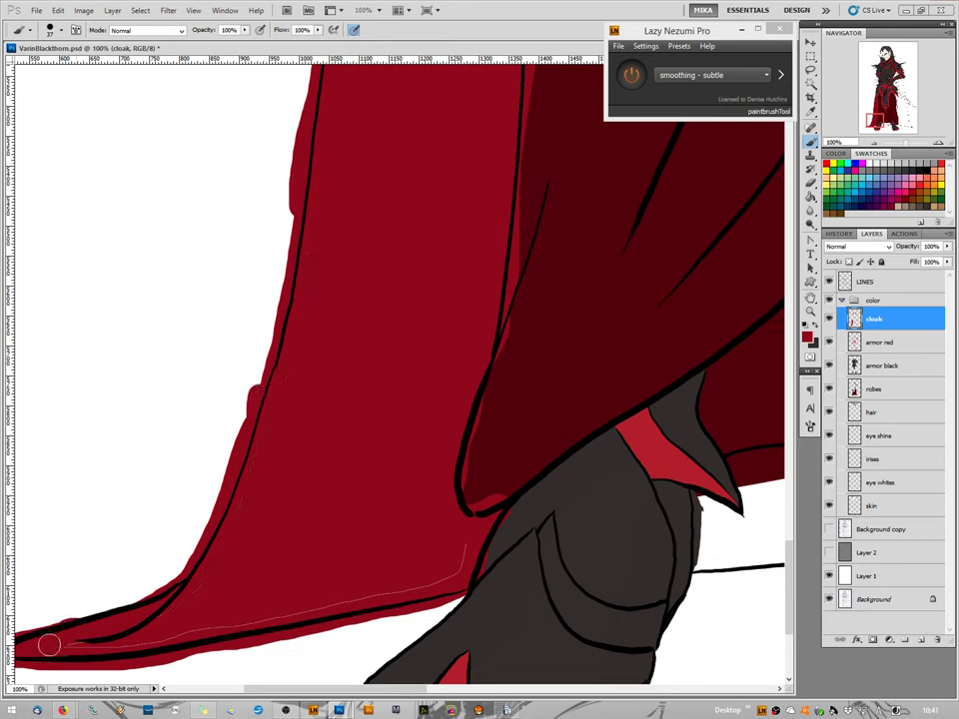
mouse_move(49, 645)
mouse_down()
mouse_move(180, 647)
mouse_move(231, 631)
mouse_move(175, 635)
mouse_move(355, 604)
mouse_up()
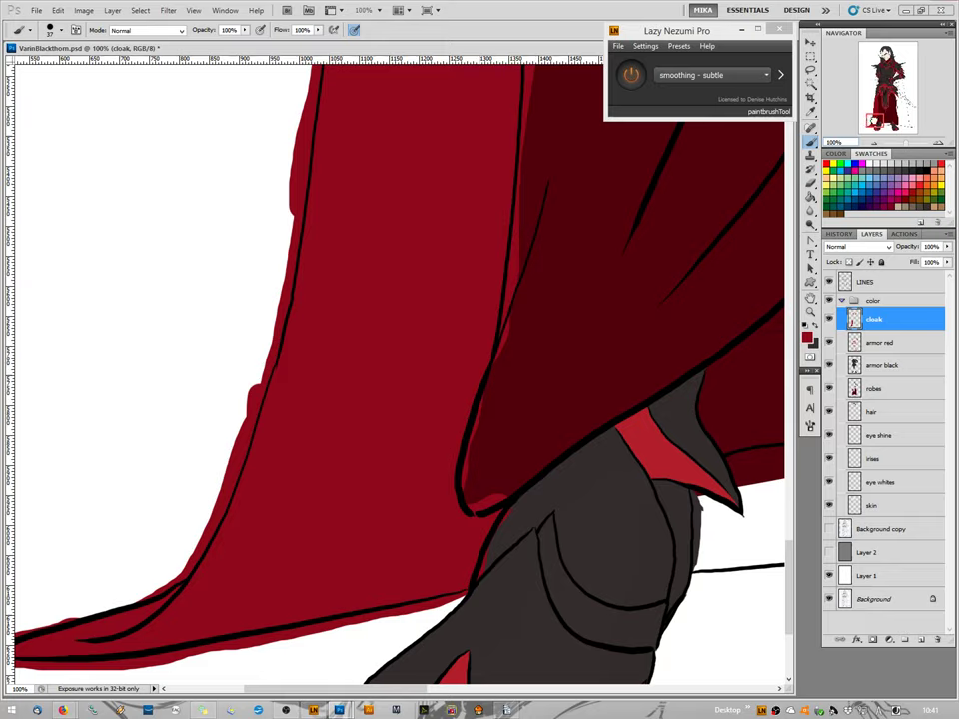
Outline the cloak section between the two boots in red on the cloak layer and fill its interior with the same colour.
mouse_move(873, 121)
mouse_down()
mouse_move(881, 126)
mouse_move(869, 147)
mouse_up()
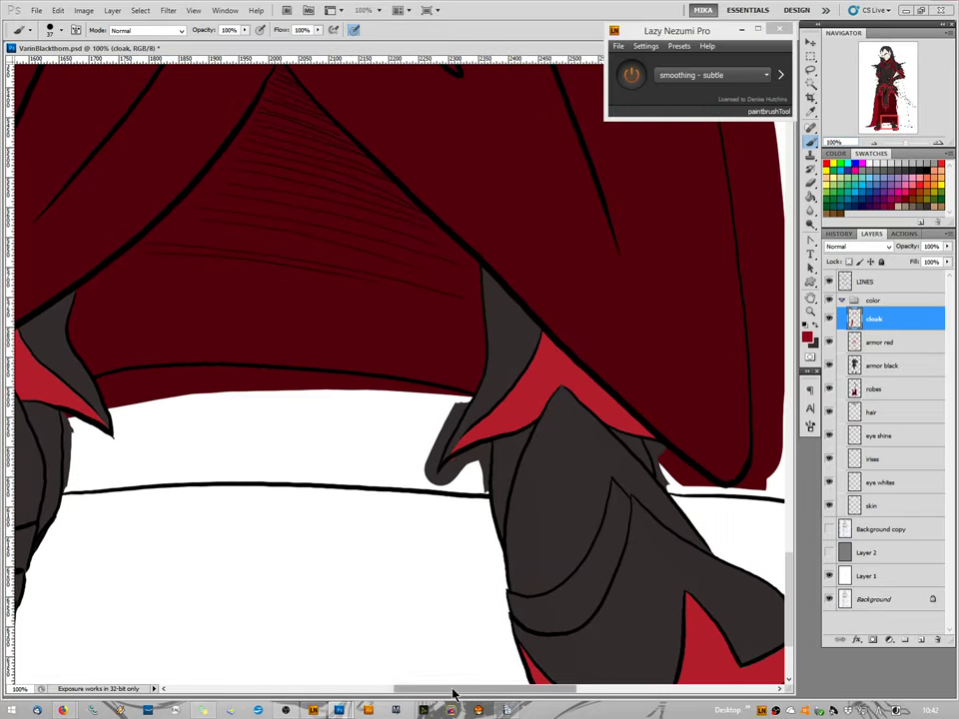
drag(446, 692, 424, 696)
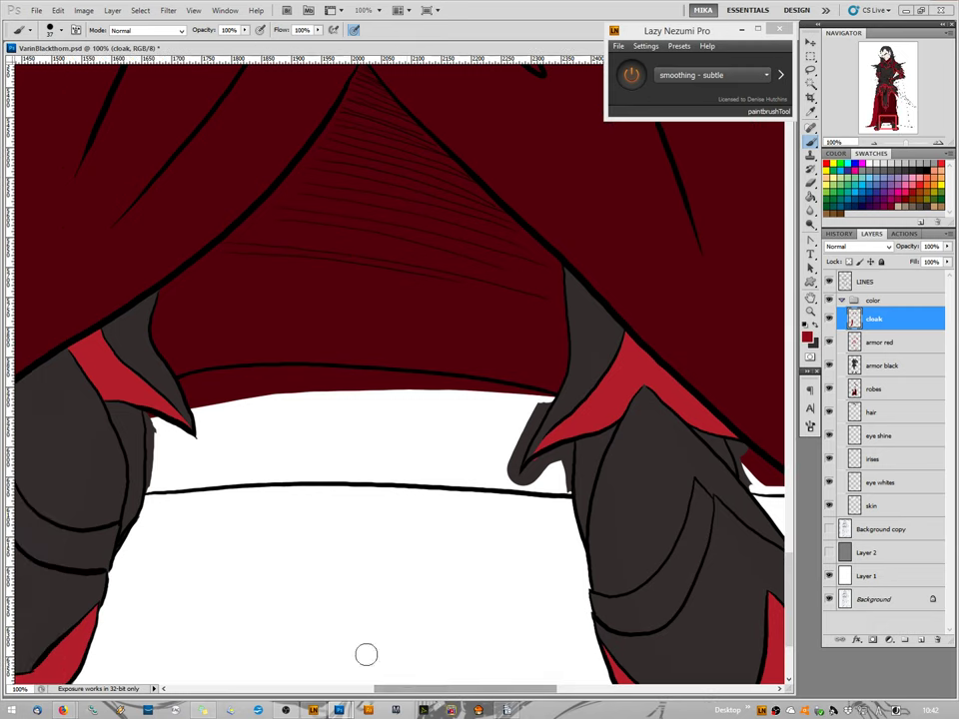
mouse_move(140, 487)
mouse_down()
mouse_move(567, 492)
mouse_move(574, 441)
mouse_move(525, 476)
mouse_move(561, 464)
mouse_move(552, 483)
mouse_move(506, 484)
mouse_move(539, 399)
mouse_move(553, 400)
mouse_move(478, 398)
mouse_move(542, 388)
mouse_move(254, 369)
mouse_move(185, 382)
mouse_move(197, 438)
mouse_move(145, 414)
mouse_move(150, 475)
mouse_move(168, 436)
mouse_move(166, 483)
mouse_move(186, 441)
mouse_move(187, 472)
mouse_up()
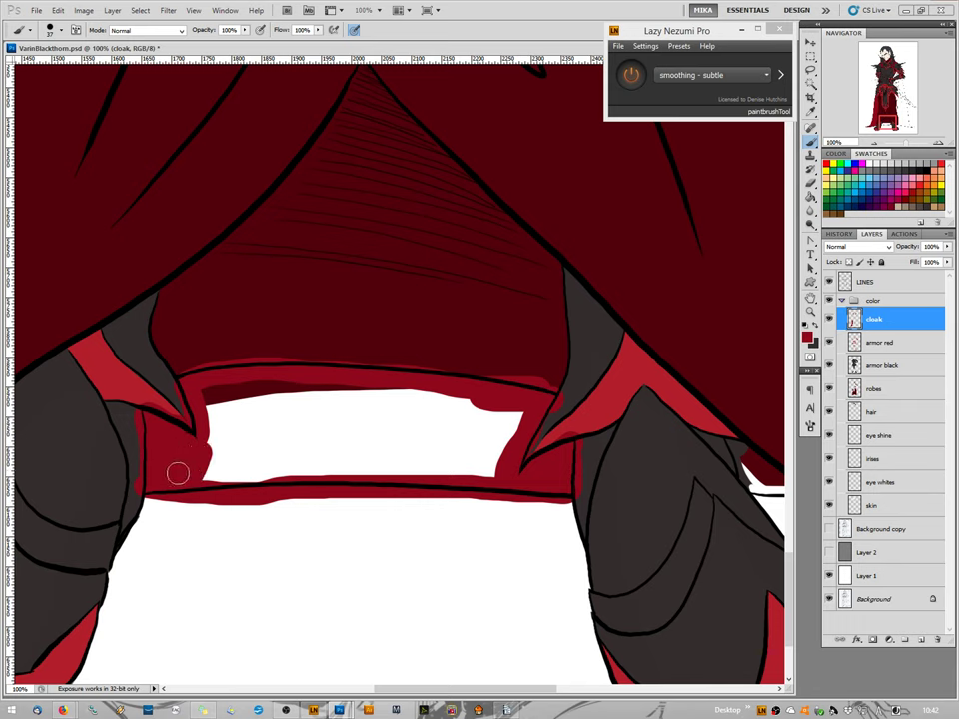
key(g)
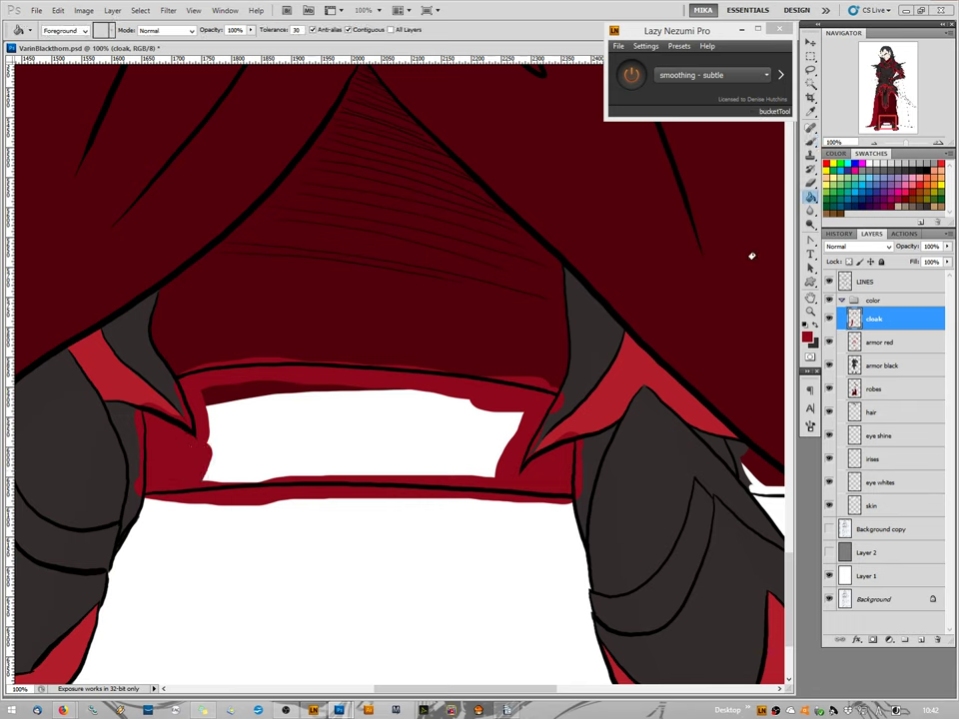
click(342, 444)
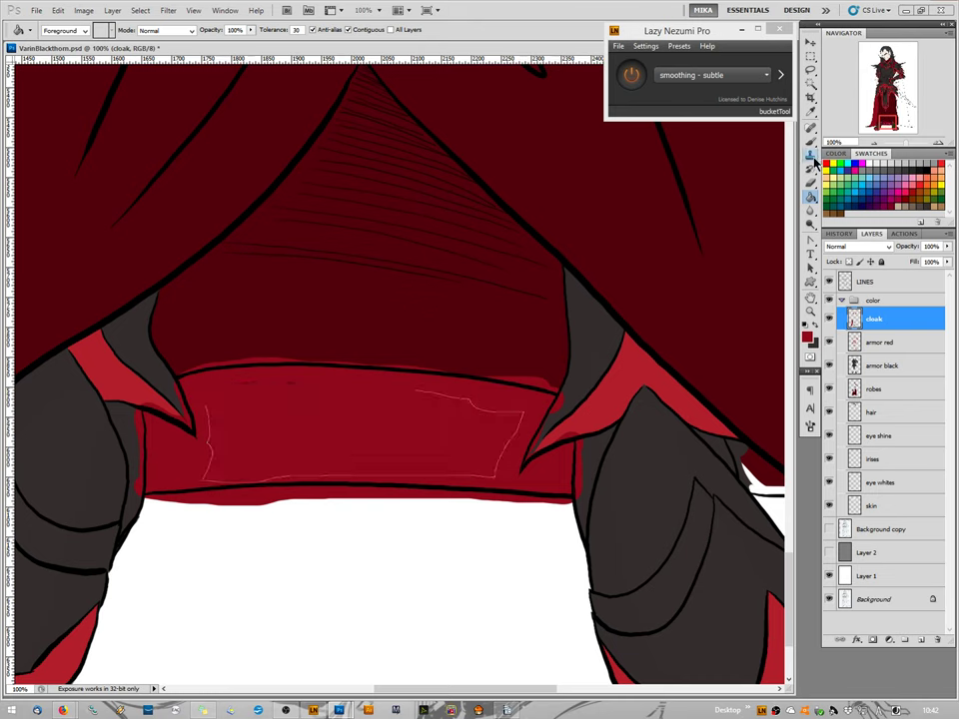
Brush red over the unfilled hairlines inside the cloak section between the boots.
key(b)
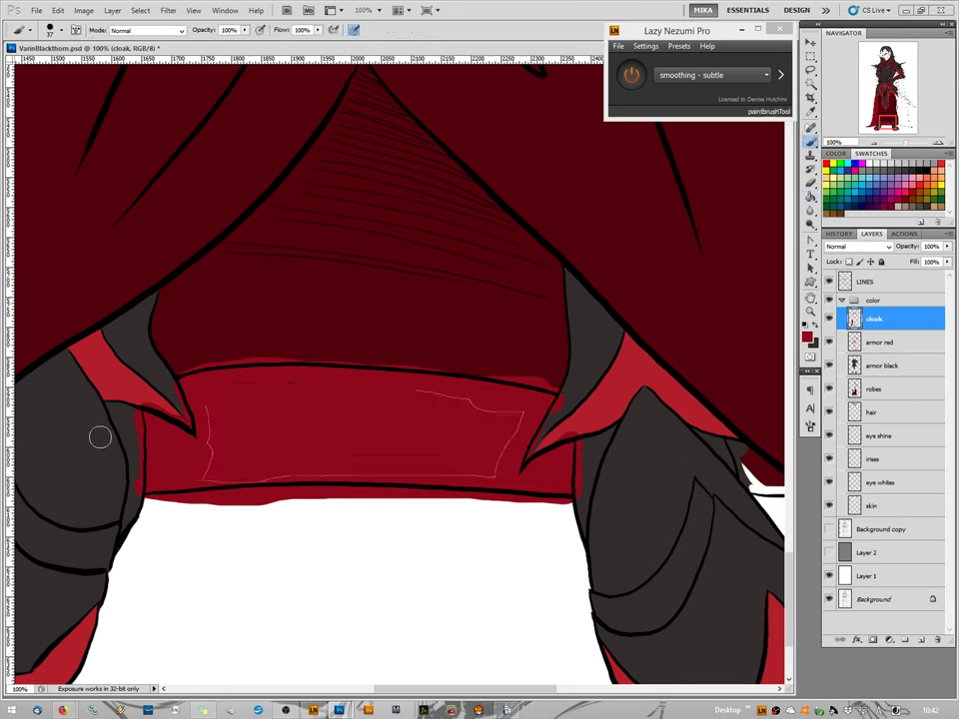
mouse_move(200, 438)
mouse_down()
mouse_move(204, 483)
mouse_move(209, 468)
mouse_move(214, 482)
mouse_move(506, 476)
mouse_up()
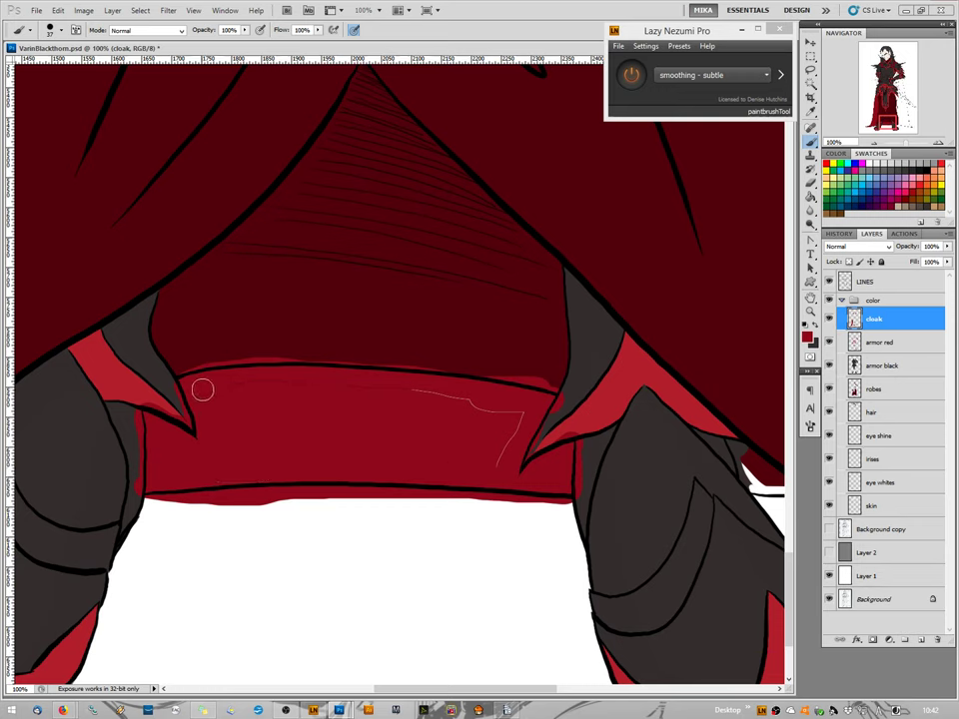
mouse_move(297, 390)
mouse_down()
mouse_move(479, 401)
mouse_move(409, 403)
mouse_move(495, 412)
mouse_up()
Paint the cloak edge beside the right-hand boot red, covering the start of the hem and the area around the robe's lower corner.
drag(890, 121, 902, 123)
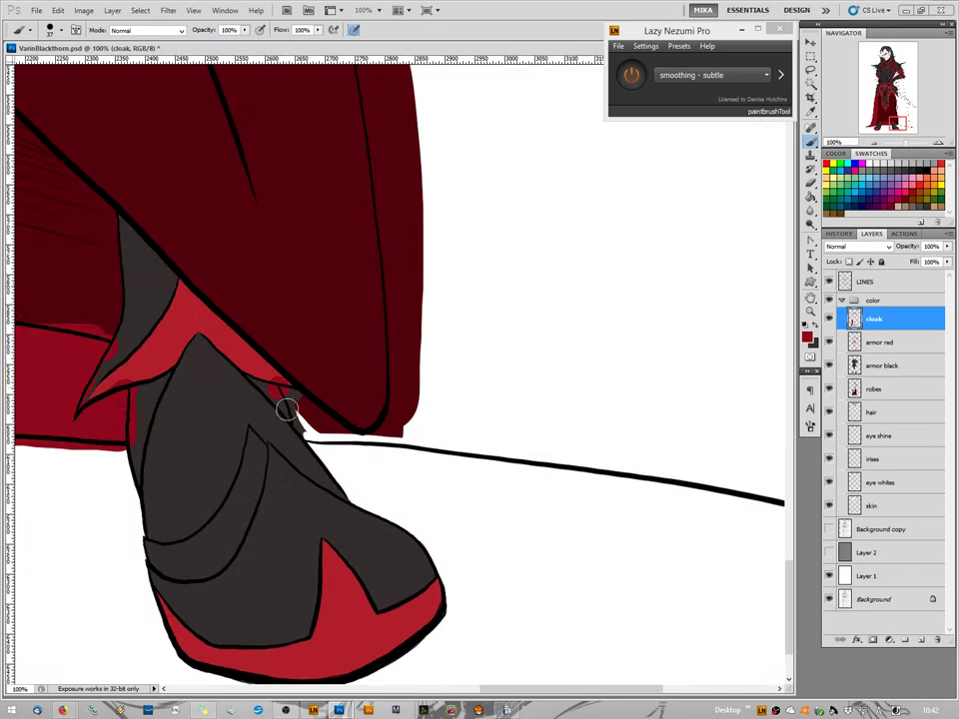
mouse_move(285, 406)
mouse_down()
mouse_move(303, 434)
mouse_move(486, 448)
mouse_up()
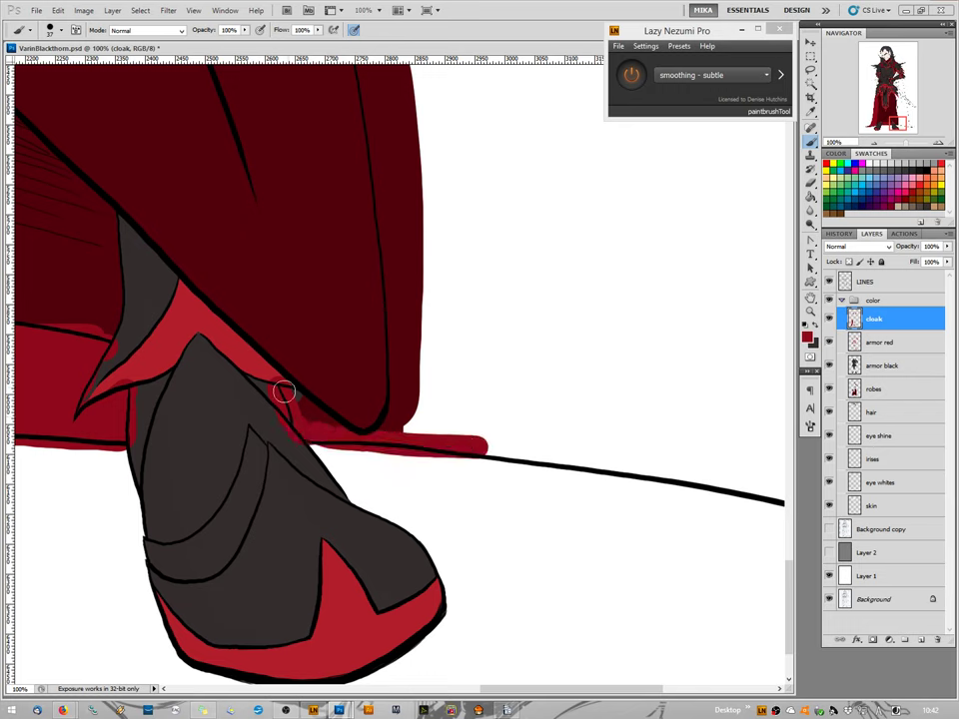
mouse_move(323, 412)
mouse_down()
mouse_move(370, 438)
mouse_move(289, 405)
mouse_move(381, 423)
mouse_up()
drag(400, 356, 385, 427)
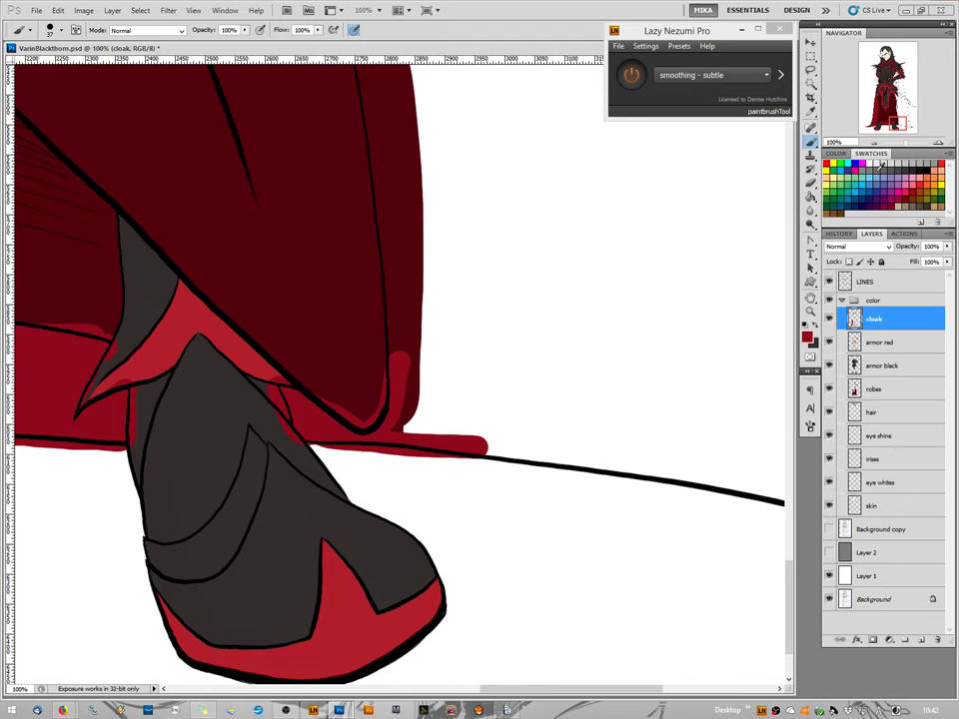
Paint the pointed tip of the right-hand cloak panel red and join it to the boot with a red line along the hem.
drag(499, 400, 185, 478)
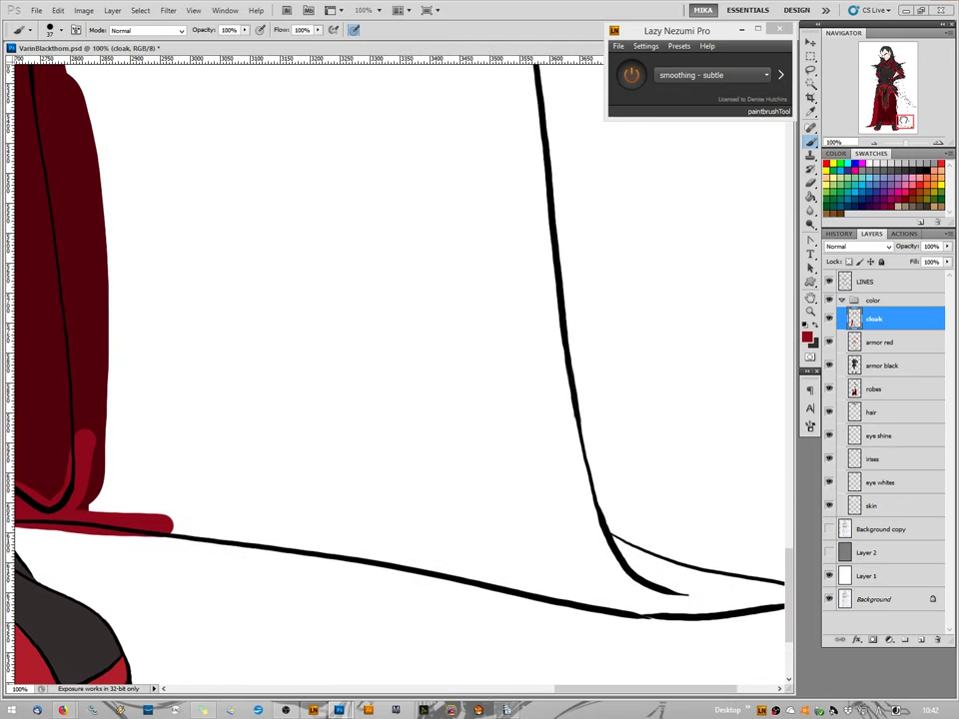
drag(695, 566, 541, 618)
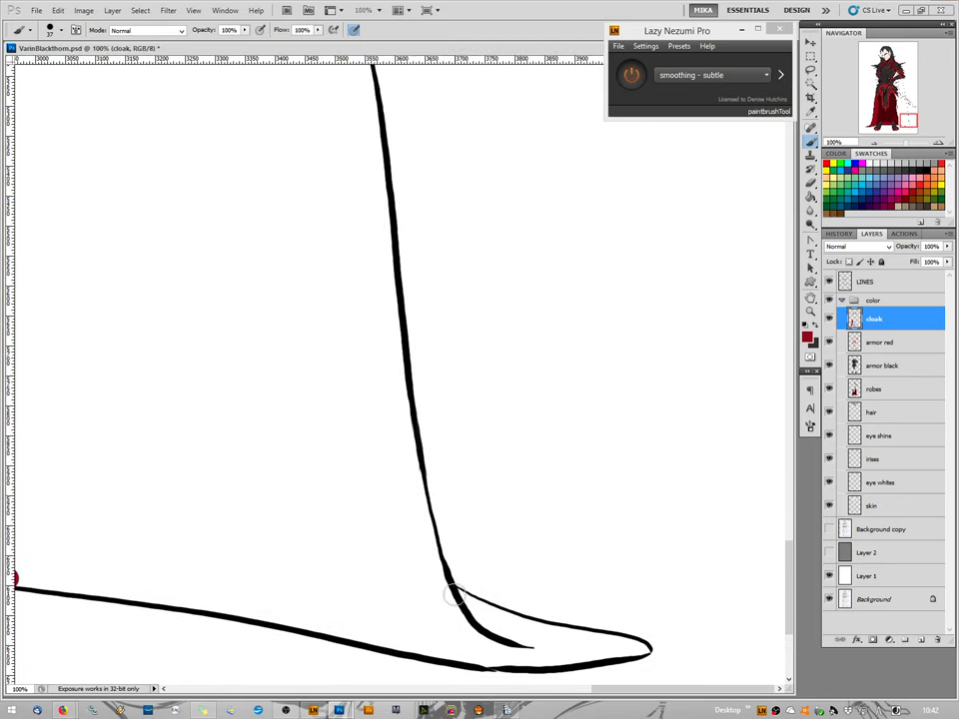
mouse_move(482, 604)
mouse_down()
mouse_move(646, 650)
mouse_move(487, 667)
mouse_move(447, 651)
mouse_move(599, 645)
mouse_move(426, 633)
mouse_move(583, 636)
mouse_move(551, 637)
mouse_move(480, 612)
mouse_move(447, 622)
mouse_move(480, 617)
mouse_up()
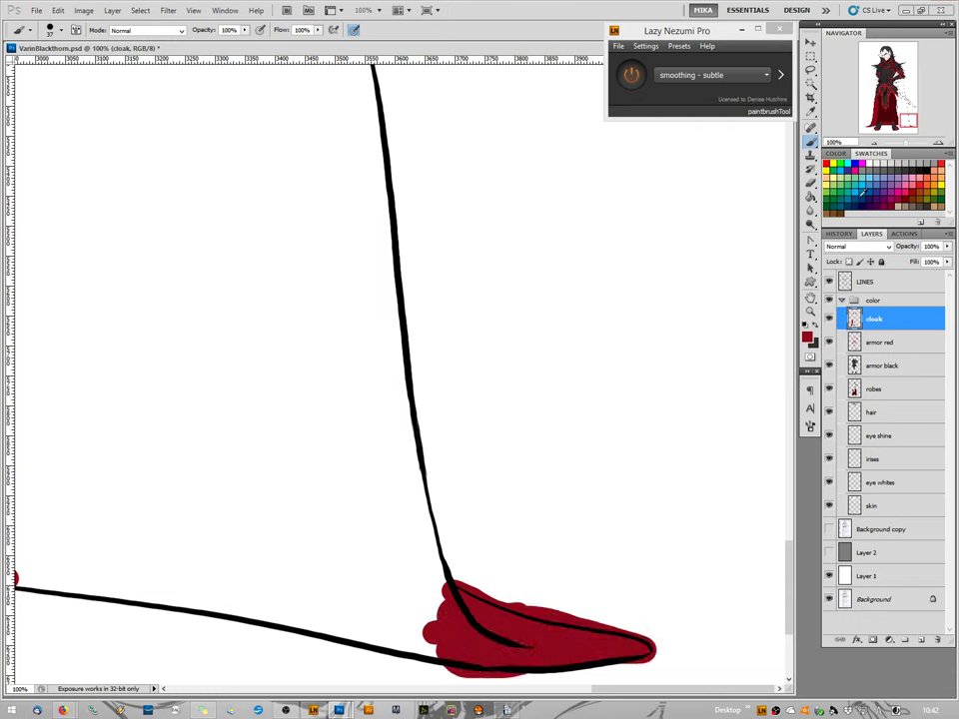
drag(911, 119, 903, 120)
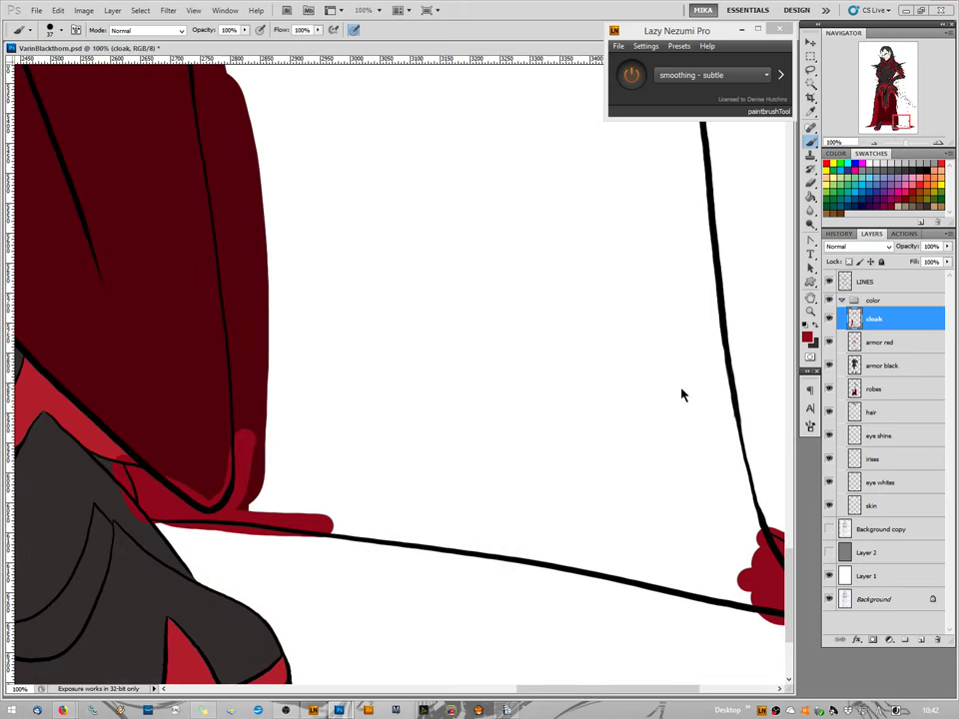
mouse_move(320, 525)
mouse_down()
mouse_move(583, 560)
mouse_move(747, 598)
mouse_up()
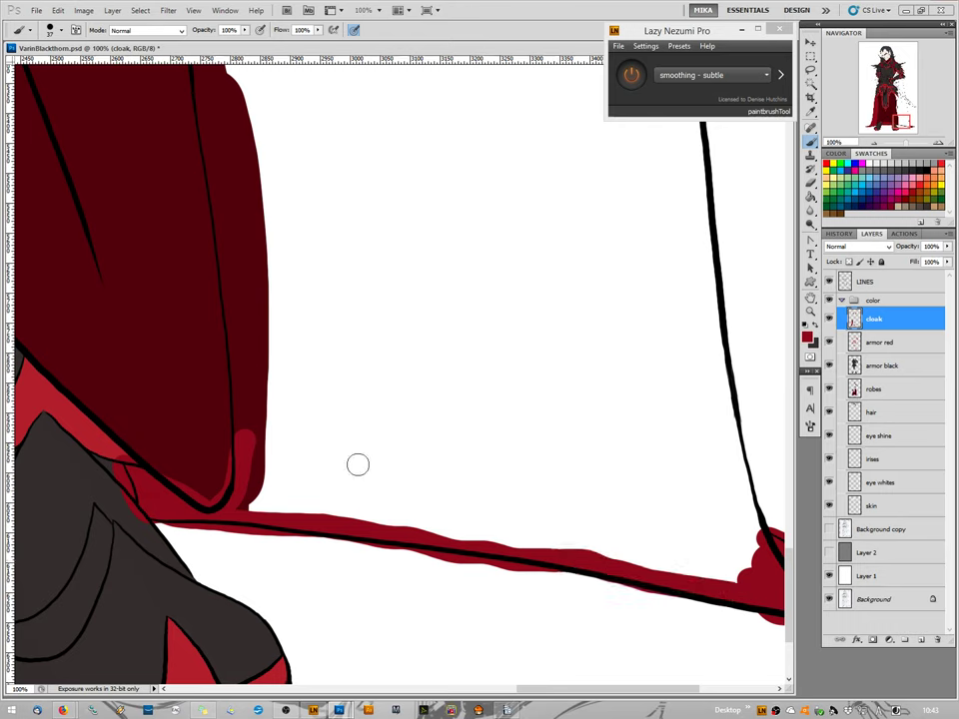
Outline the lower part of the right-hand cloak panel in red, along the robe's edge and the panel's outer edge.
mouse_move(196, 150)
mouse_down()
mouse_move(243, 451)
mouse_move(239, 402)
mouse_up()
mouse_move(907, 123)
mouse_down()
mouse_move(914, 116)
mouse_move(915, 125)
mouse_up()
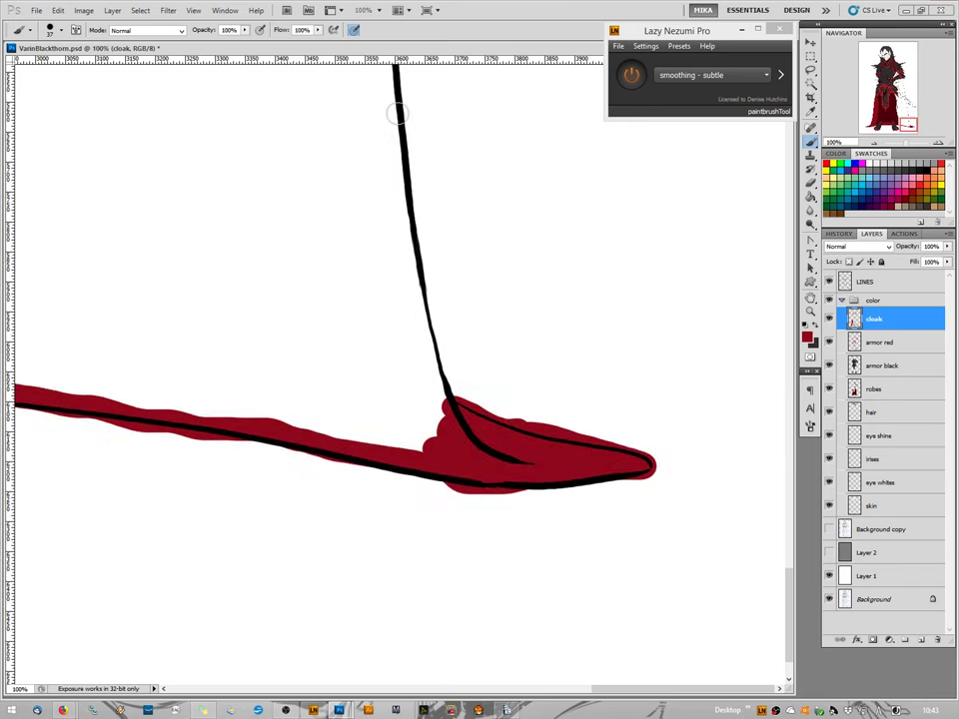
mouse_move(400, 145)
mouse_down()
mouse_move(424, 302)
mouse_move(459, 422)
mouse_up()
mouse_move(910, 124)
mouse_down()
mouse_move(897, 117)
mouse_move(909, 117)
mouse_up()
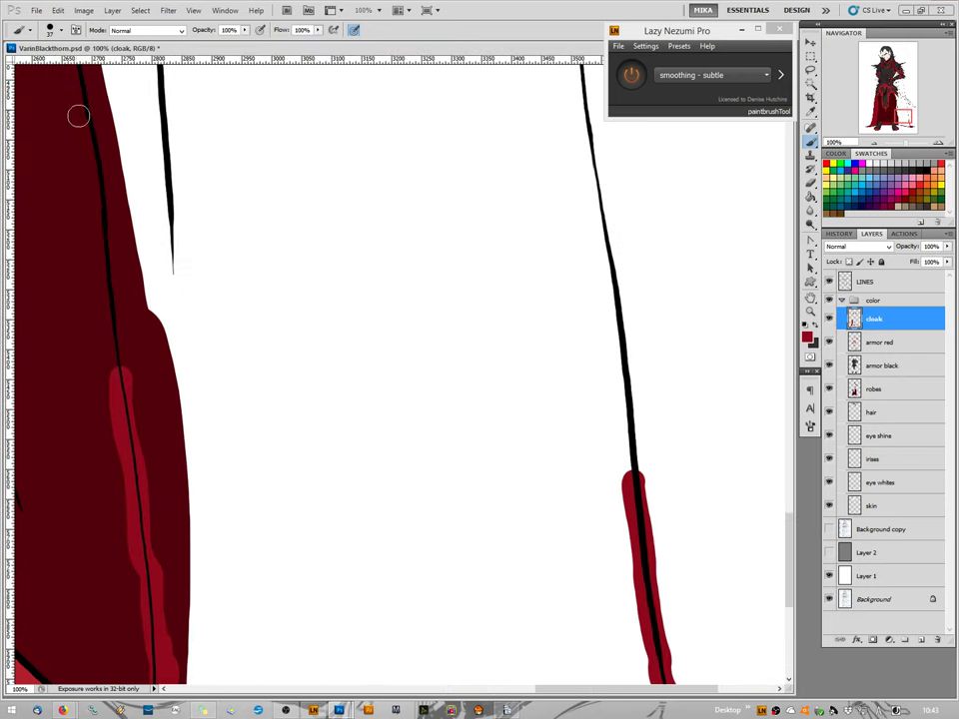
mouse_move(78, 117)
mouse_down()
mouse_move(97, 180)
mouse_move(99, 347)
mouse_move(116, 363)
mouse_move(124, 229)
mouse_up()
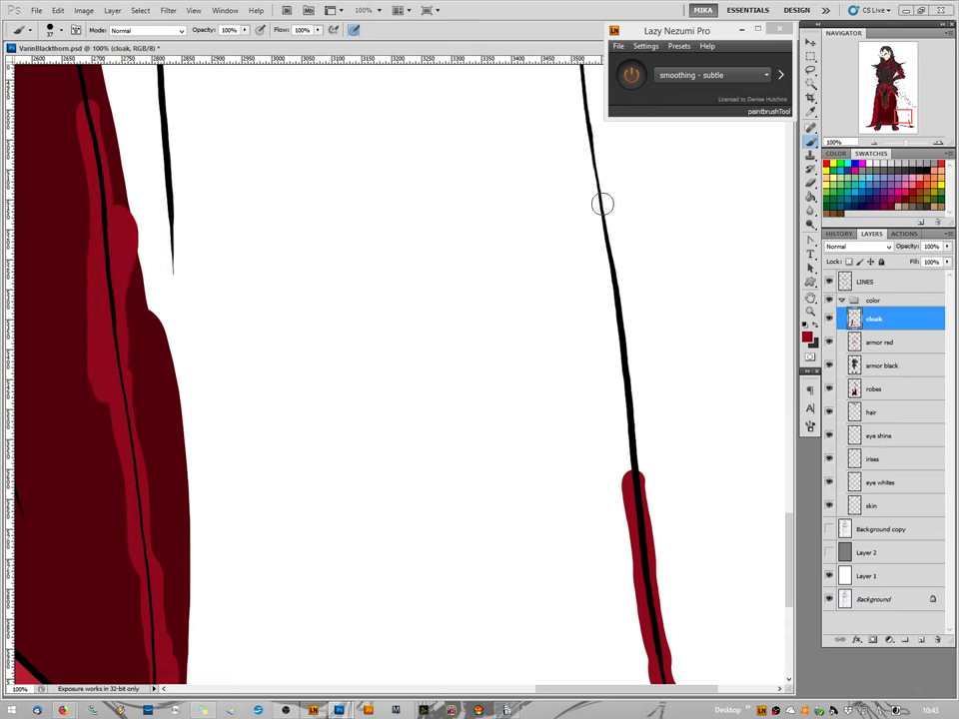
mouse_move(601, 203)
mouse_down()
mouse_move(632, 456)
mouse_move(647, 447)
mouse_up()
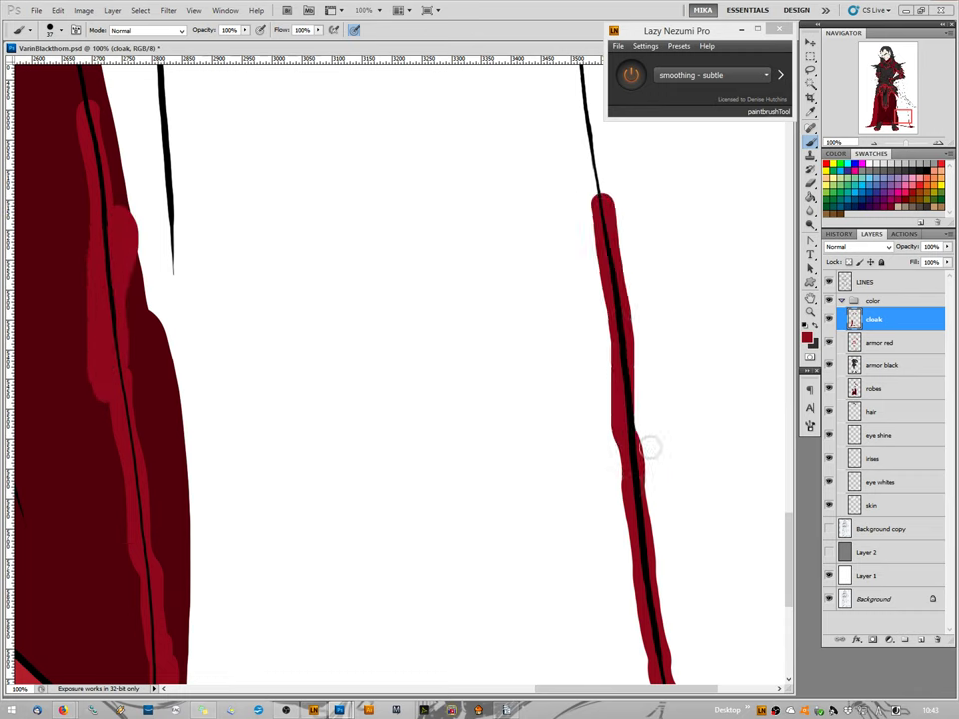
Continue the red outline up both sides of the right-hand cloak panel, taking the outer edge up to the uncoloured diagonal piece.
drag(905, 118, 901, 111)
mouse_move(229, 101)
mouse_down()
mouse_move(224, 313)
mouse_move(248, 436)
mouse_up()
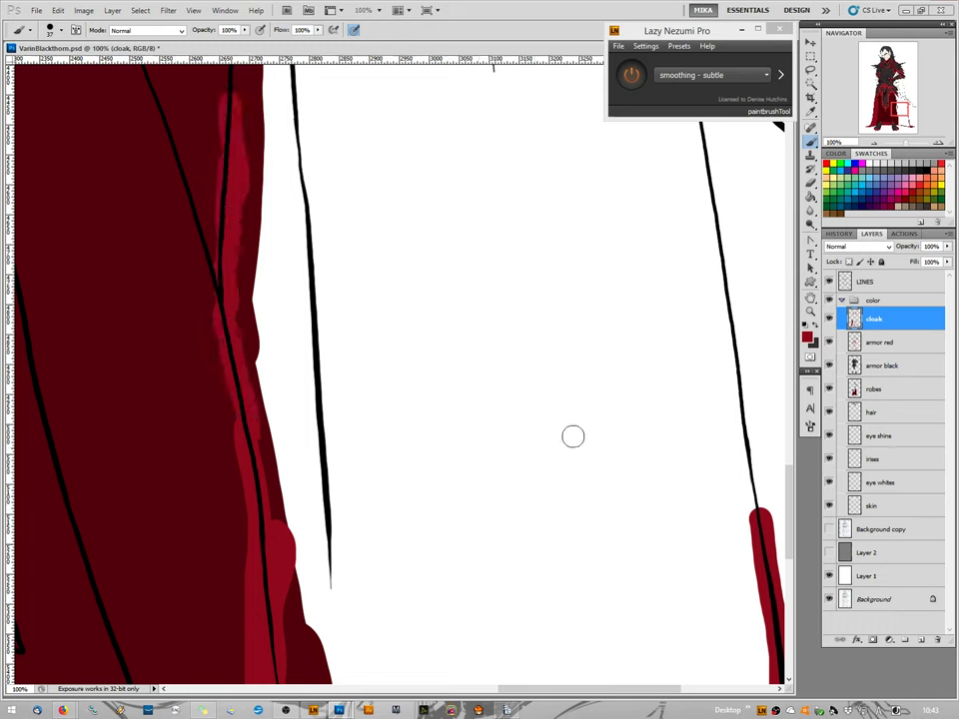
drag(901, 108, 904, 110)
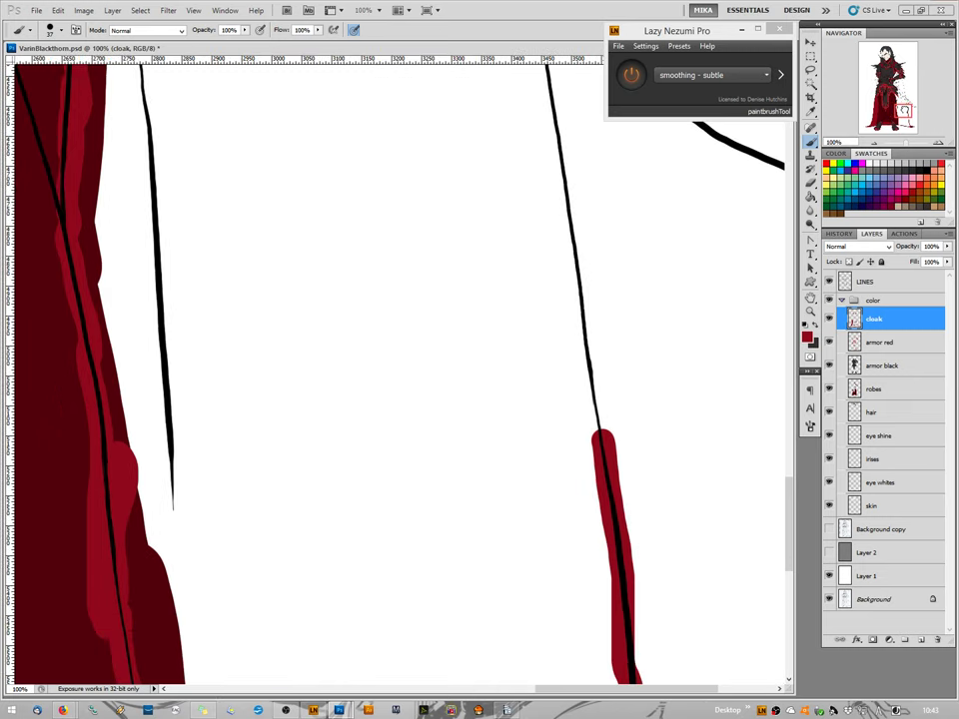
mouse_move(559, 177)
mouse_down()
mouse_move(589, 295)
mouse_move(602, 437)
mouse_up()
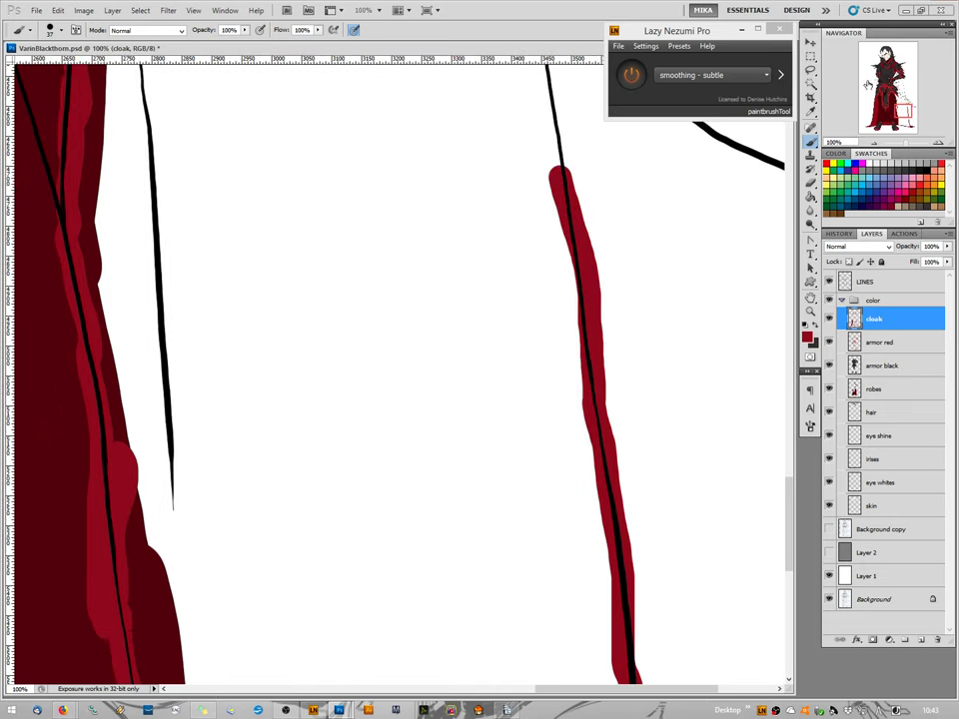
drag(903, 111, 901, 102)
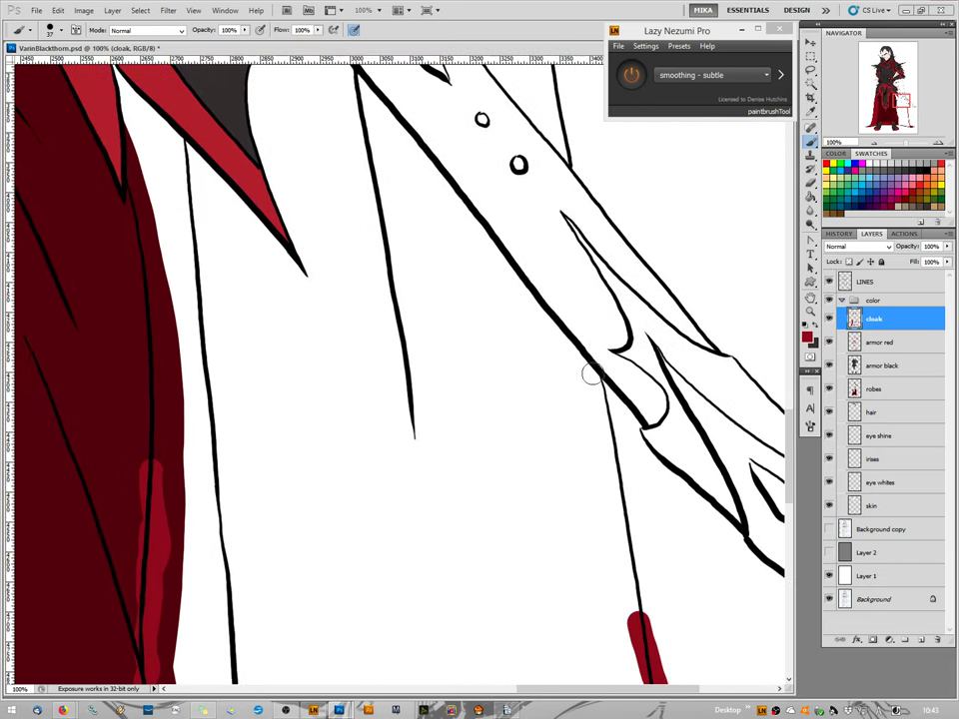
mouse_move(590, 369)
mouse_down()
mouse_move(637, 620)
mouse_move(611, 535)
mouse_move(619, 464)
mouse_move(597, 409)
mouse_up()
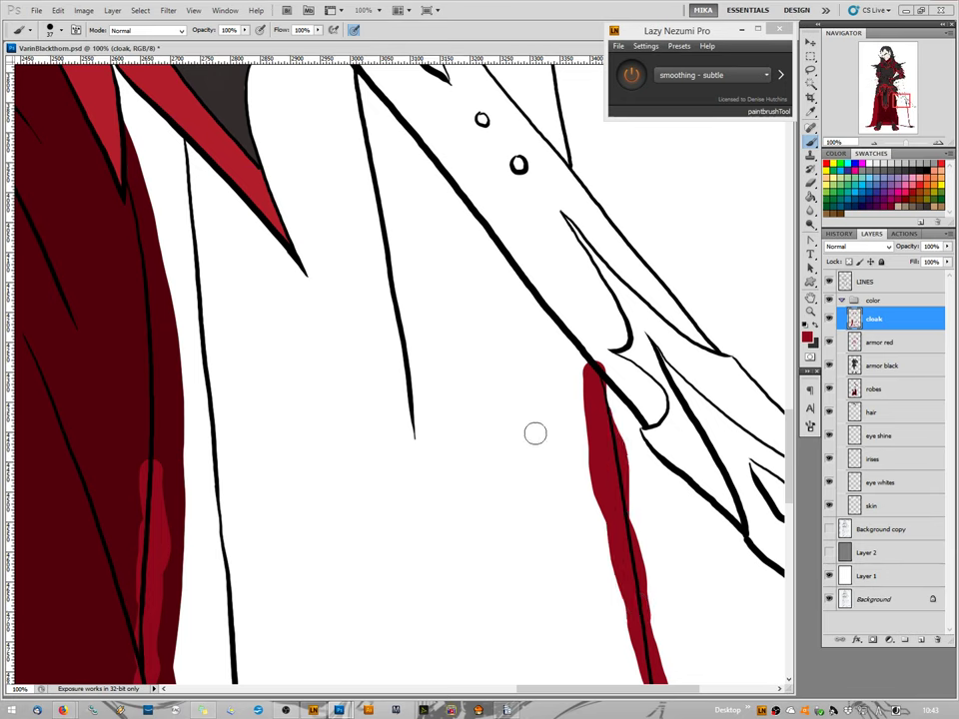
Extend the red outline up the robe's edge to the hip armour and around the notch and underside of the red armour spike.
drag(127, 144, 158, 469)
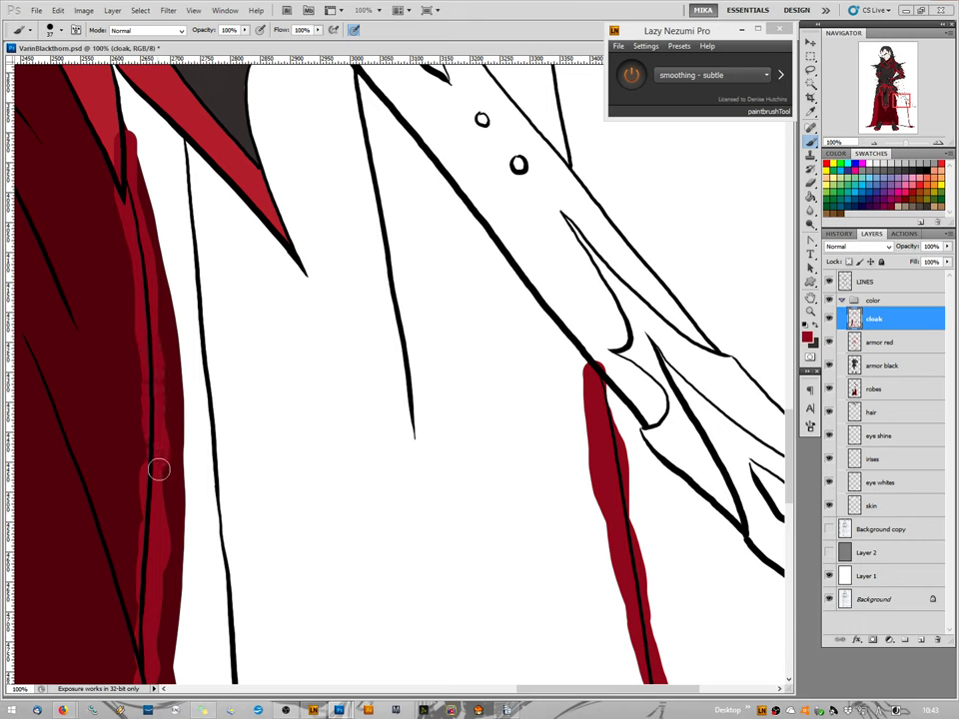
mouse_move(122, 76)
mouse_down()
mouse_move(99, 89)
mouse_move(98, 110)
mouse_move(120, 94)
mouse_move(312, 262)
mouse_move(232, 199)
mouse_move(169, 111)
mouse_up()
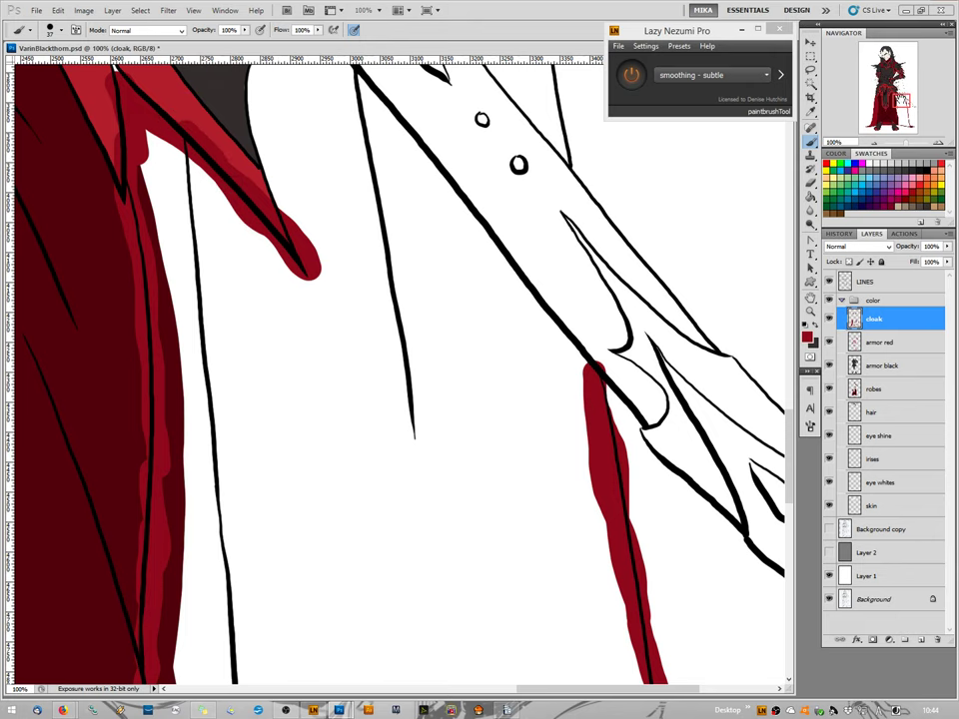
drag(902, 100, 898, 97)
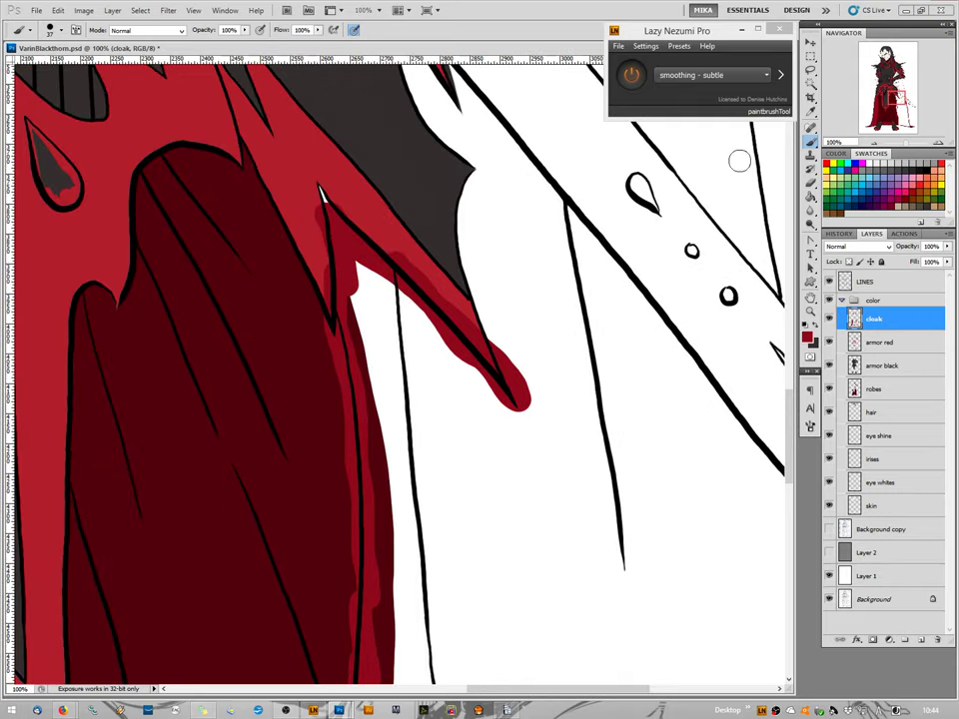
drag(319, 188, 330, 210)
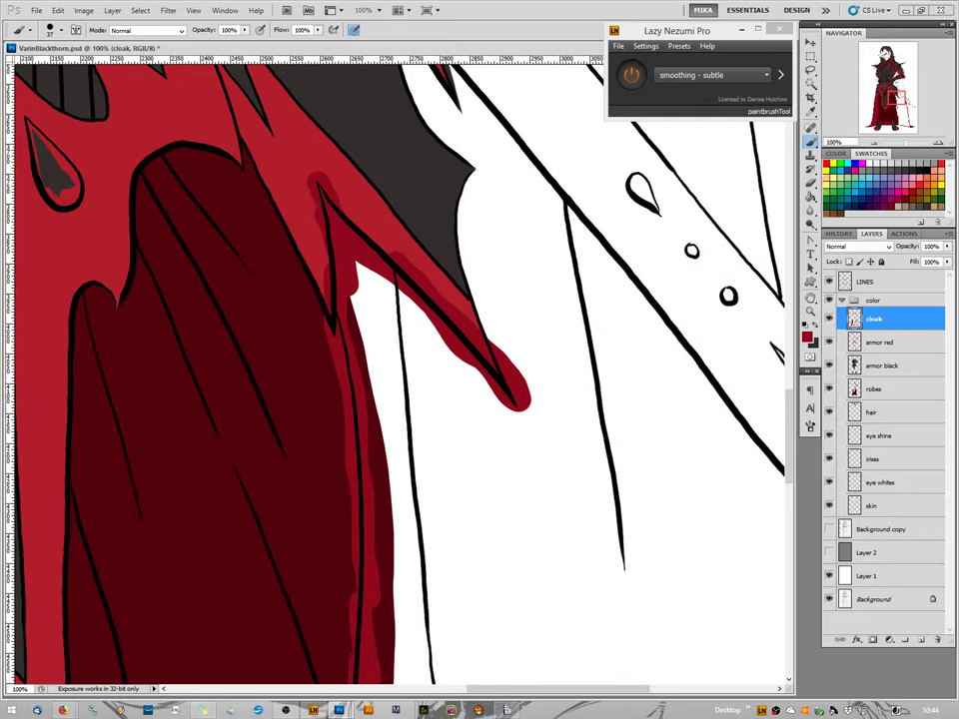
Close the red outline around the black hip armour and down the diagonal piece's lower edge, and fill the right-hand cloak panel with red.
drag(899, 100, 903, 97)
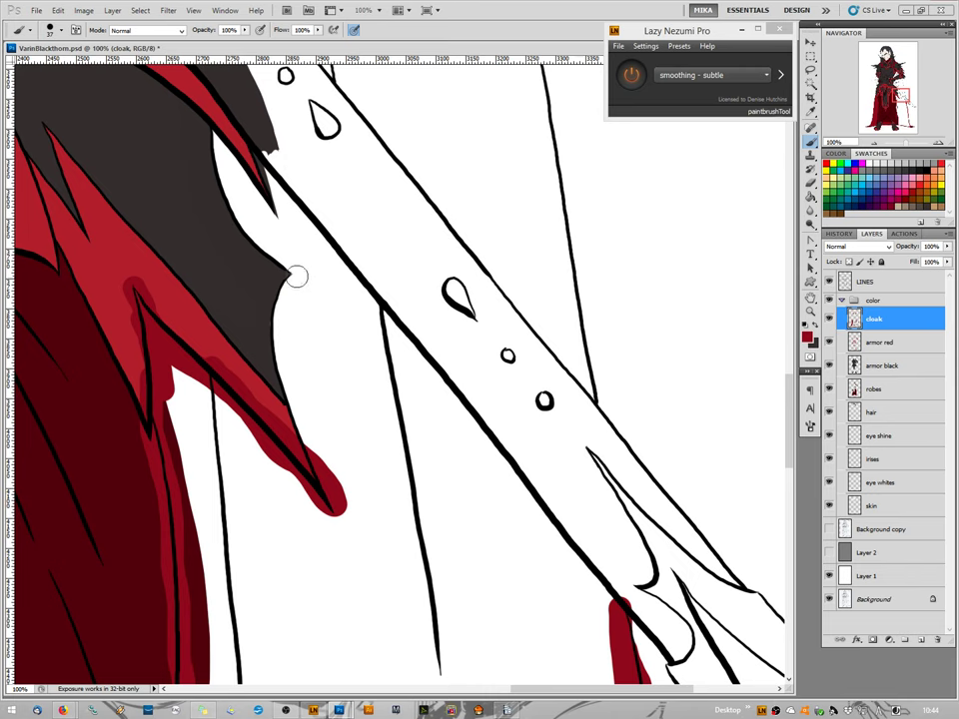
mouse_move(297, 277)
mouse_down()
mouse_move(281, 321)
mouse_move(280, 384)
mouse_move(312, 480)
mouse_up()
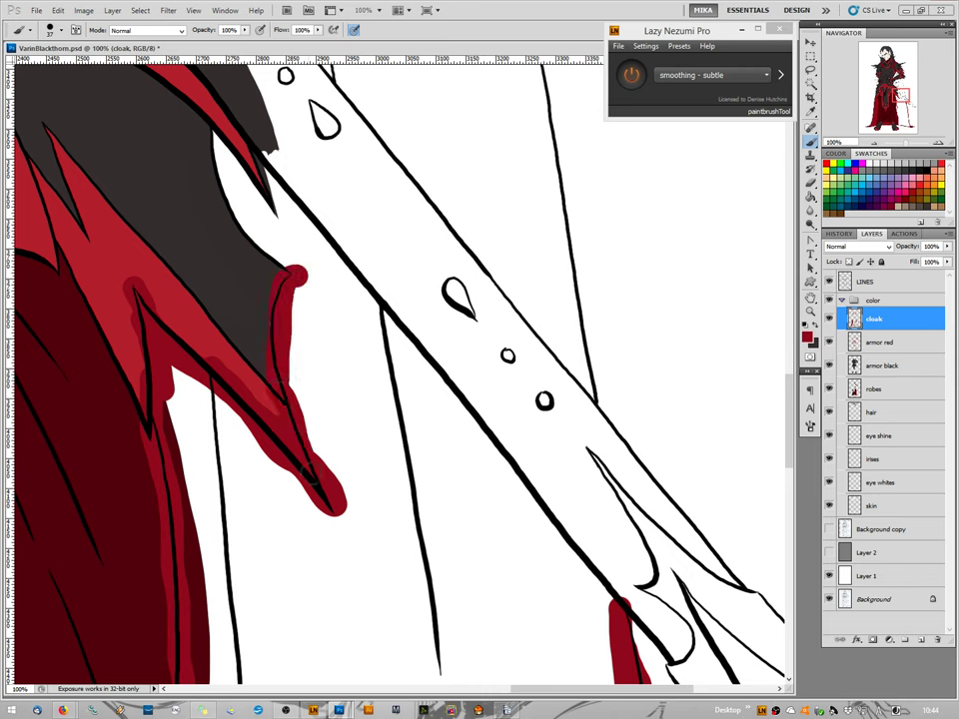
mouse_move(215, 140)
mouse_down()
mouse_move(235, 200)
mouse_move(295, 265)
mouse_move(275, 254)
mouse_up()
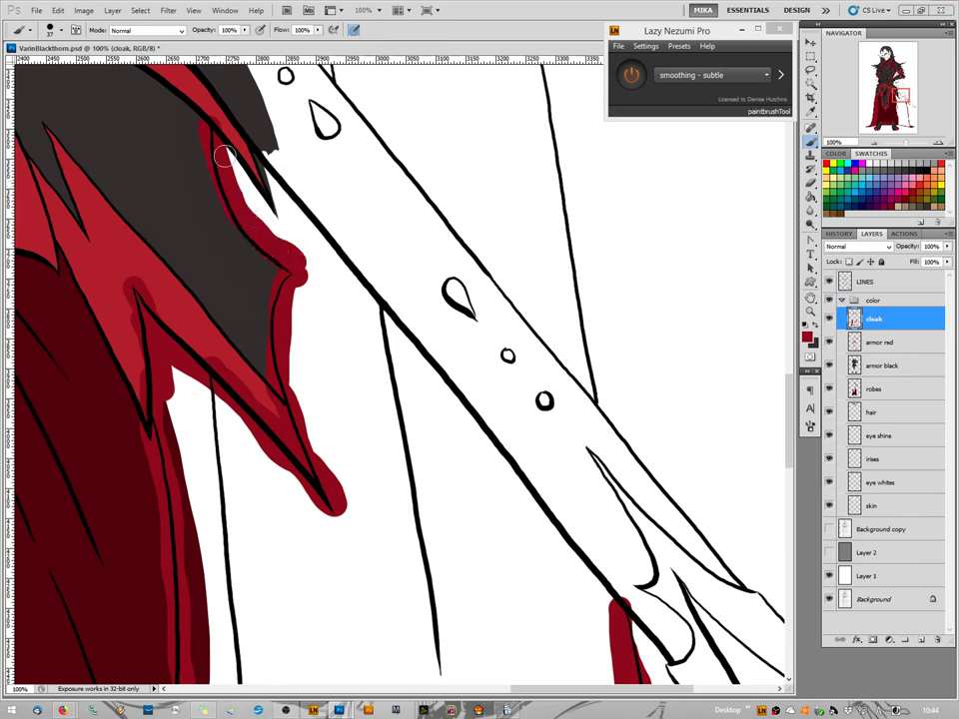
mouse_move(216, 138)
mouse_down()
mouse_move(264, 200)
mouse_move(251, 146)
mouse_move(314, 245)
mouse_move(383, 297)
mouse_move(617, 615)
mouse_move(588, 577)
mouse_up()
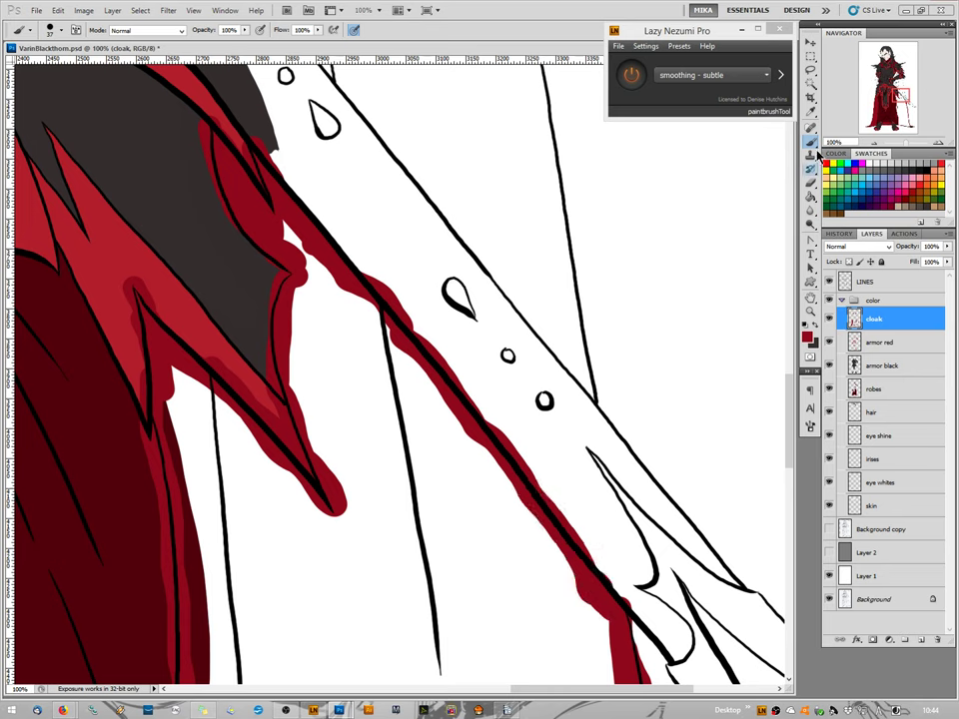
key(g)
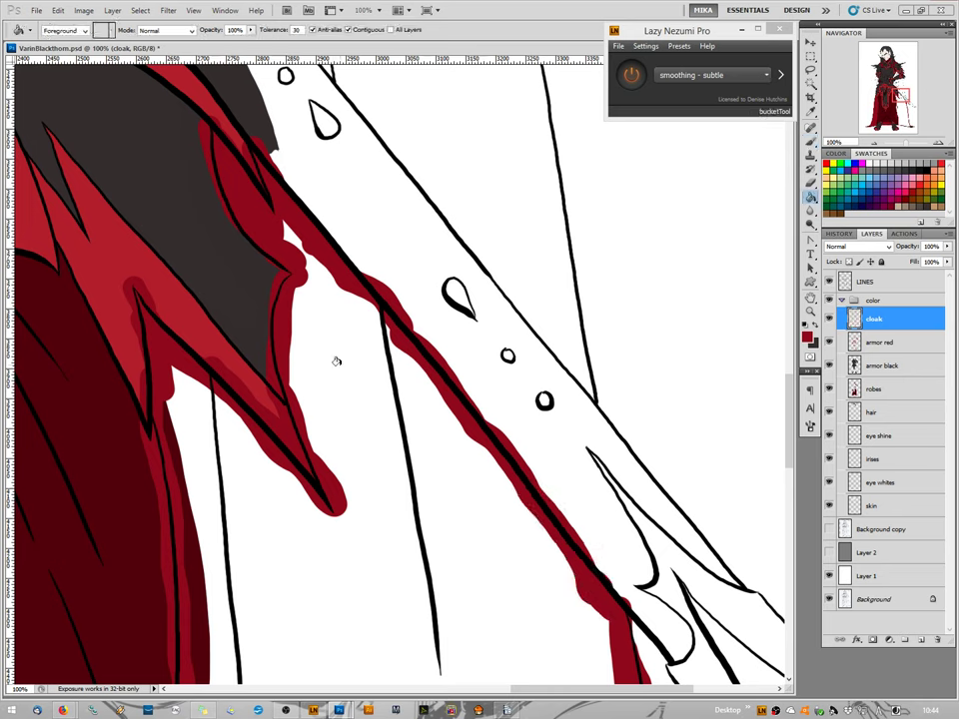
click(337, 362)
Brush red over the hairline gaps around the armour spike and along the diagonal upper edge of the right-hand cloak panel.
key(b)
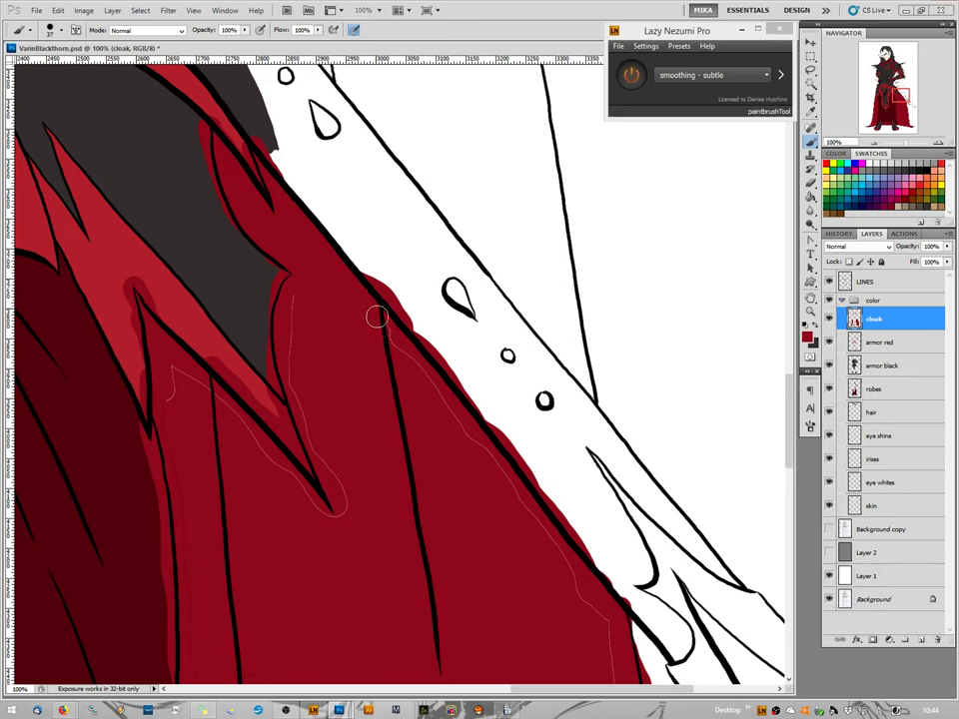
drag(288, 301, 298, 412)
mouse_move(327, 465)
mouse_down()
mouse_move(341, 504)
mouse_move(287, 466)
mouse_move(248, 418)
mouse_move(177, 372)
mouse_up()
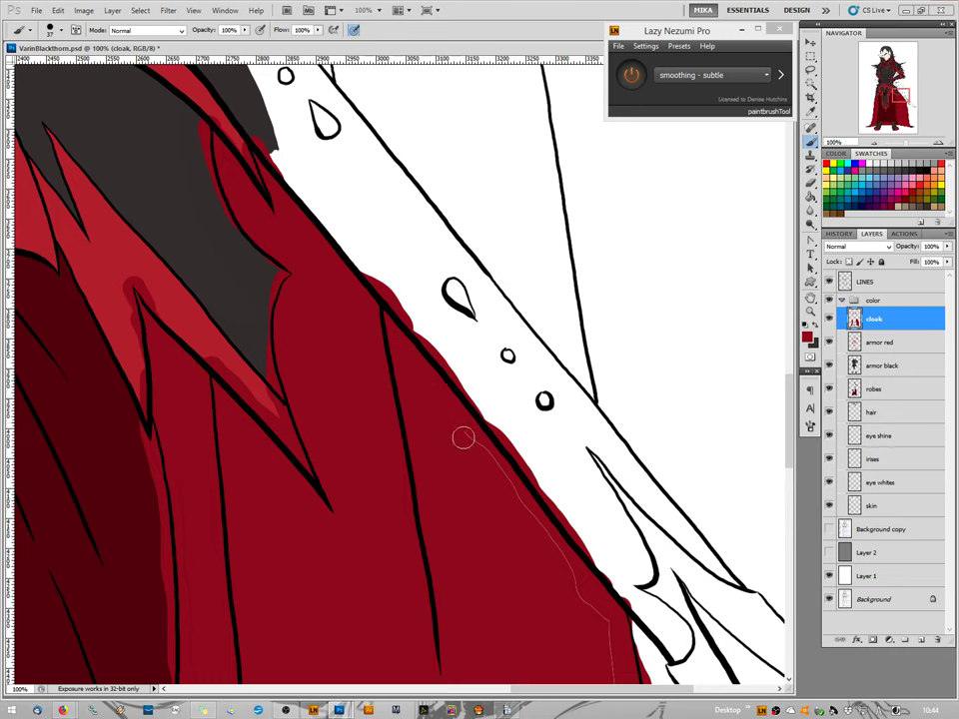
mouse_move(480, 448)
mouse_down()
mouse_move(567, 557)
mouse_move(600, 620)
mouse_up()
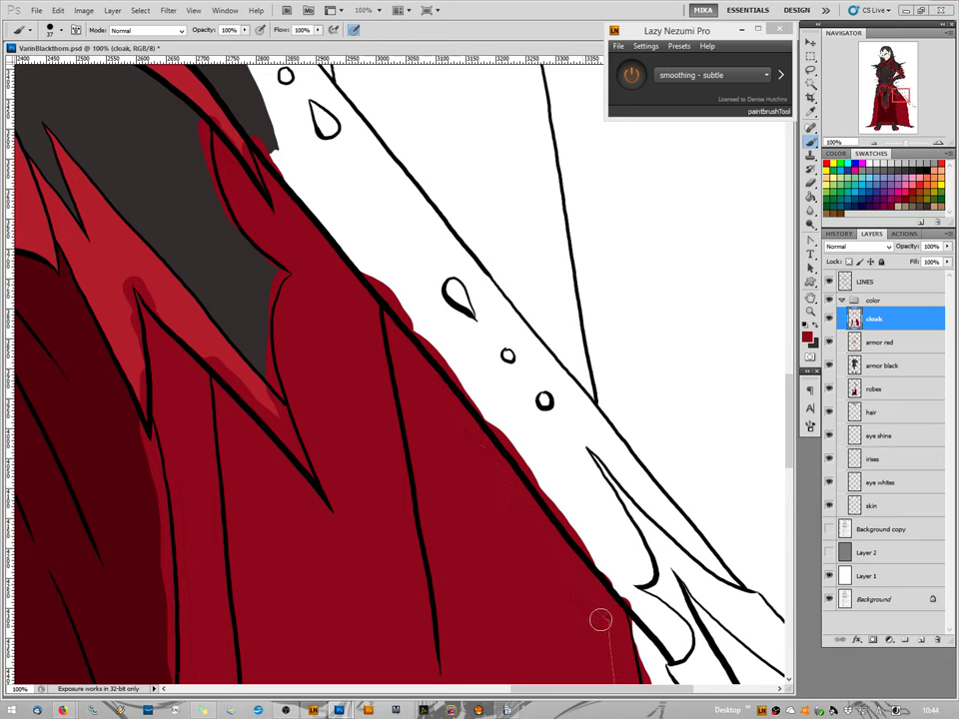
Cover the hairline gaps down the middle of the right-hand cloak panel in red, along its outer edge and the robe's edge.
mouse_move(900, 95)
mouse_down()
mouse_move(898, 106)
mouse_move(903, 98)
mouse_up()
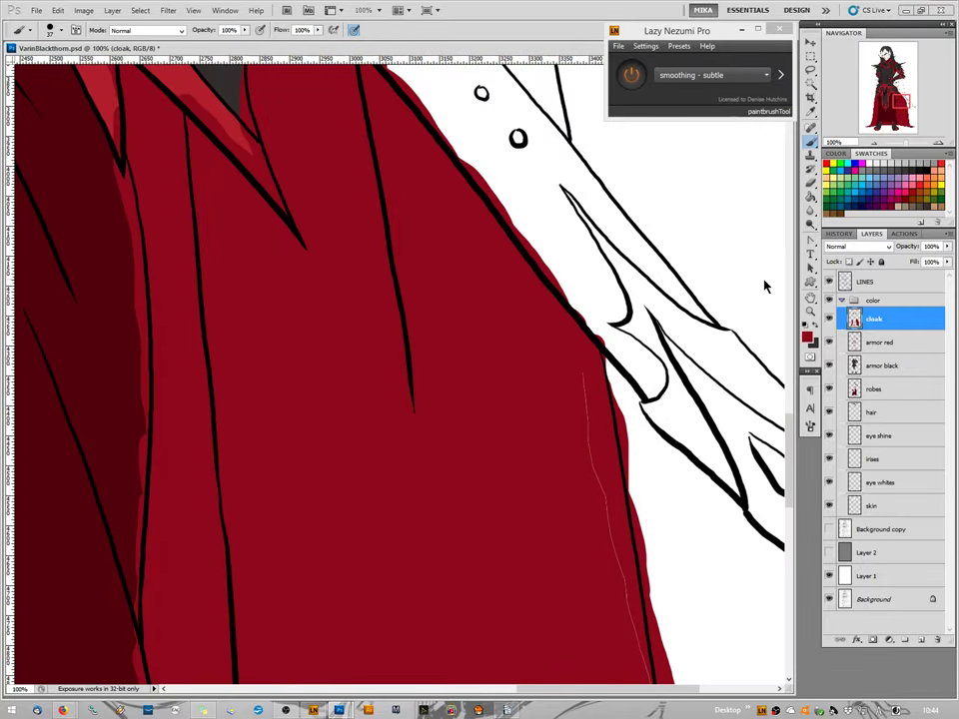
mouse_move(588, 415)
mouse_down()
mouse_move(608, 513)
mouse_move(607, 503)
mouse_up()
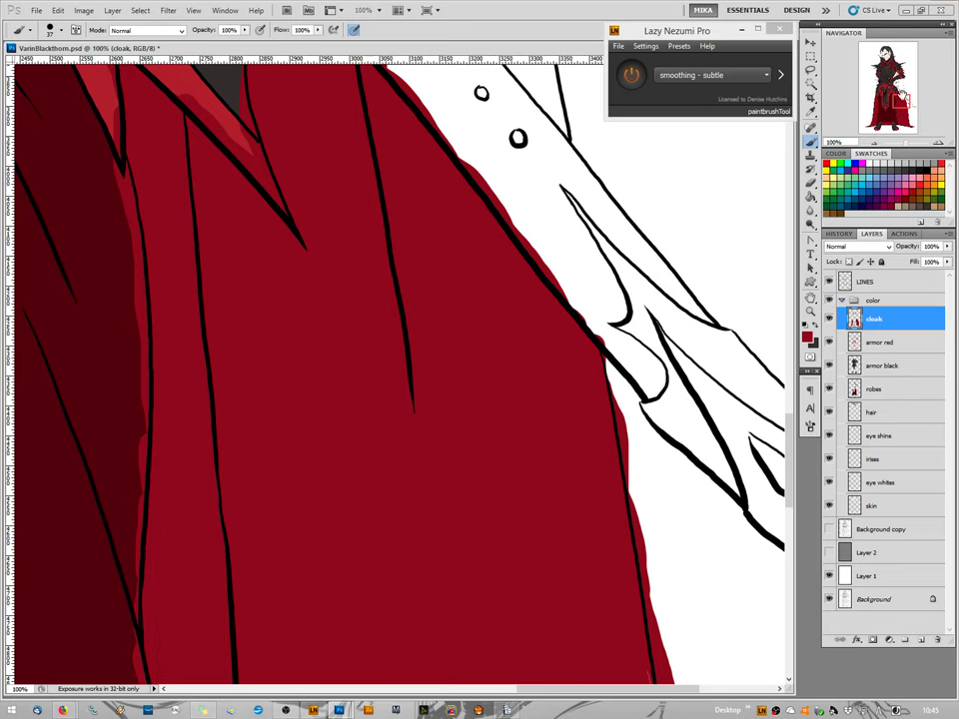
scroll(649, 470, down, 5)
scroll(400, 370, down, 3)
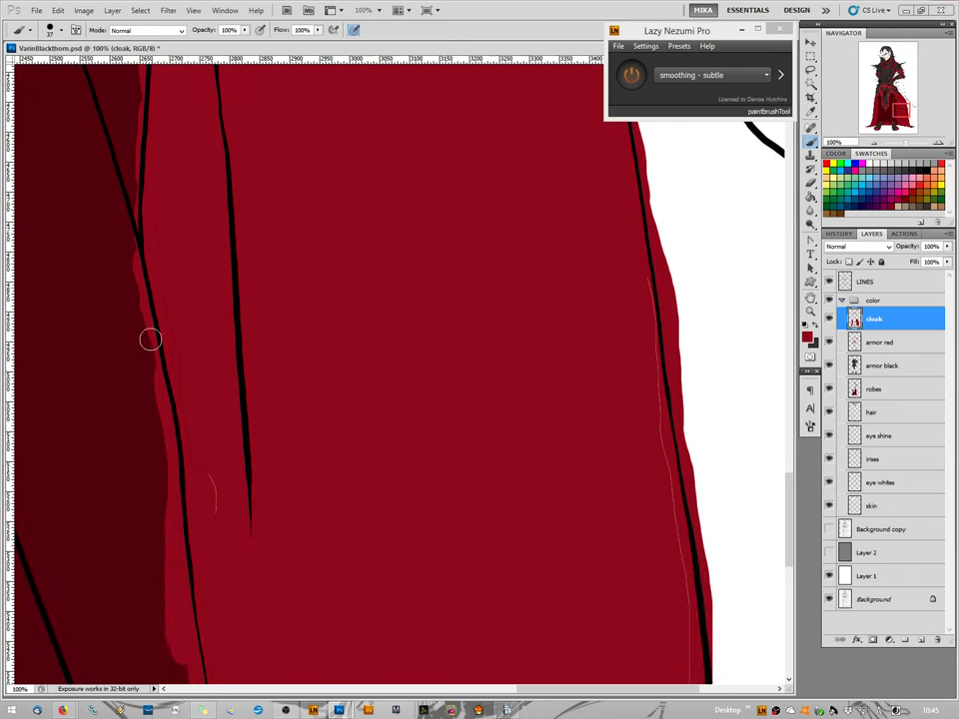
mouse_move(150, 340)
mouse_down()
mouse_move(156, 382)
mouse_move(160, 302)
mouse_move(171, 343)
mouse_up()
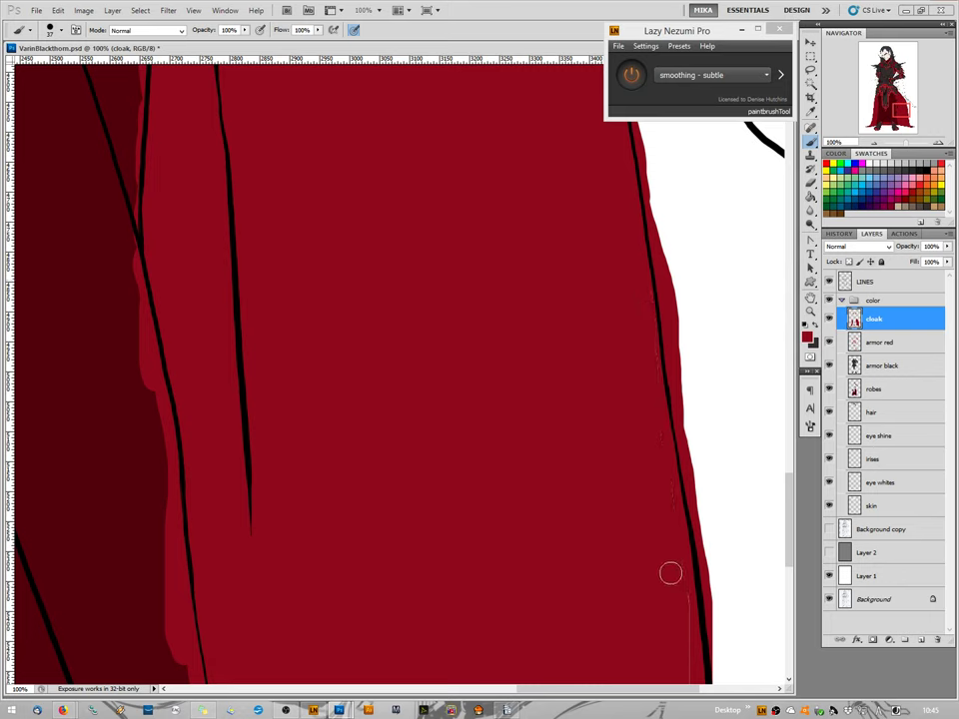
drag(688, 630, 685, 585)
Paint out the remaining hairline gaps along the hem and lower outer edge of the right-hand cloak panel in red.
drag(901, 108, 902, 120)
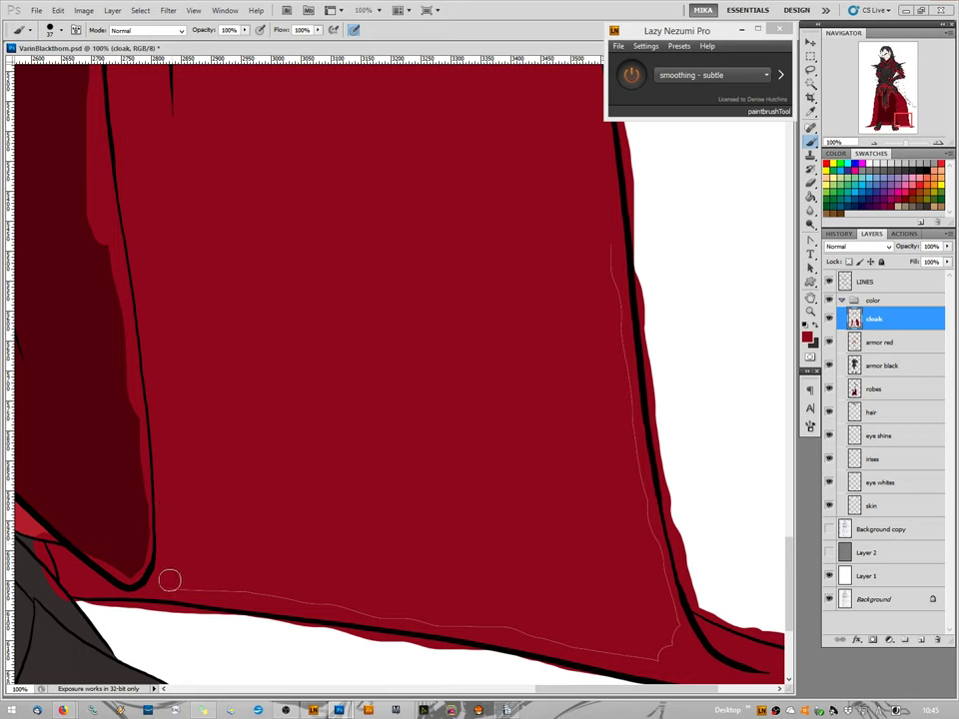
mouse_move(267, 597)
mouse_down()
mouse_move(314, 608)
mouse_move(235, 596)
mouse_move(577, 642)
mouse_up()
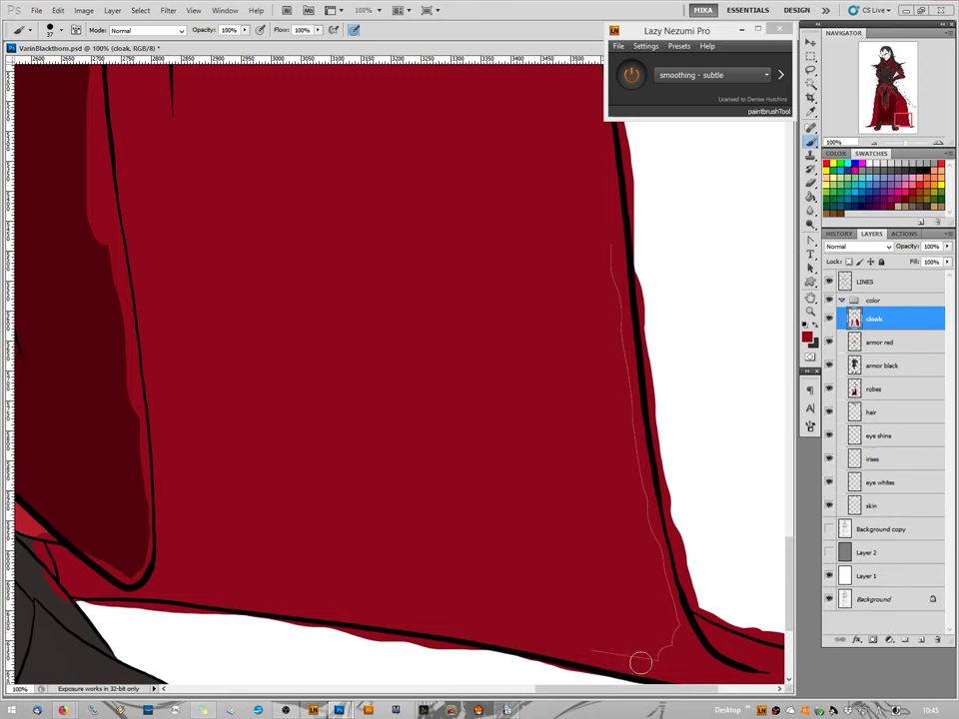
mouse_move(641, 663)
mouse_down()
mouse_move(672, 649)
mouse_move(629, 510)
mouse_up()
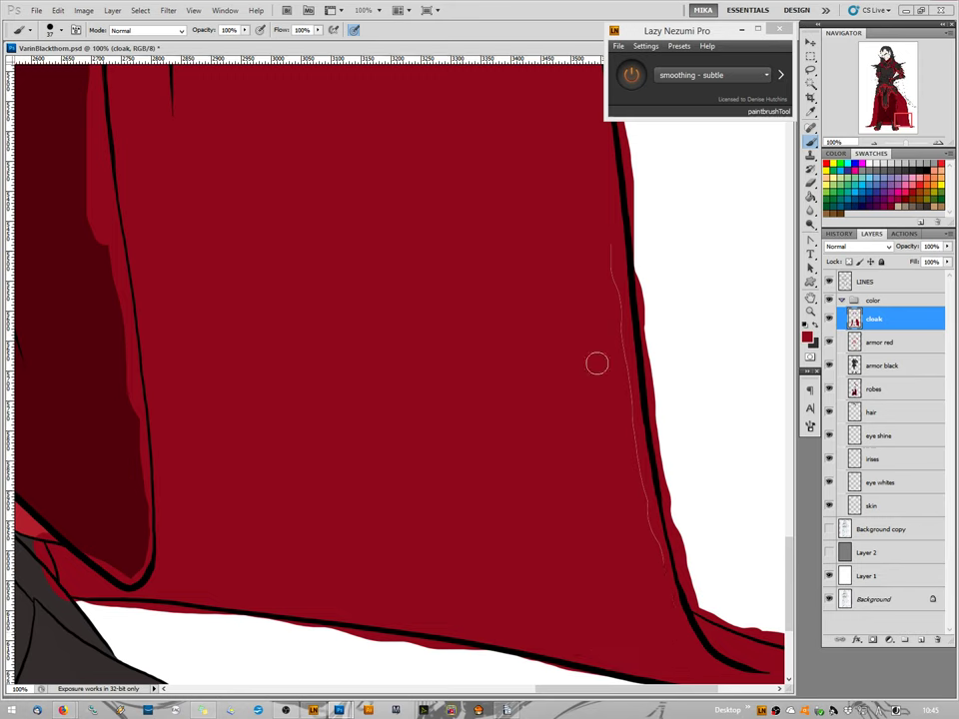
mouse_move(604, 235)
mouse_down()
mouse_move(623, 386)
mouse_move(615, 404)
mouse_move(619, 386)
mouse_move(670, 596)
mouse_up()
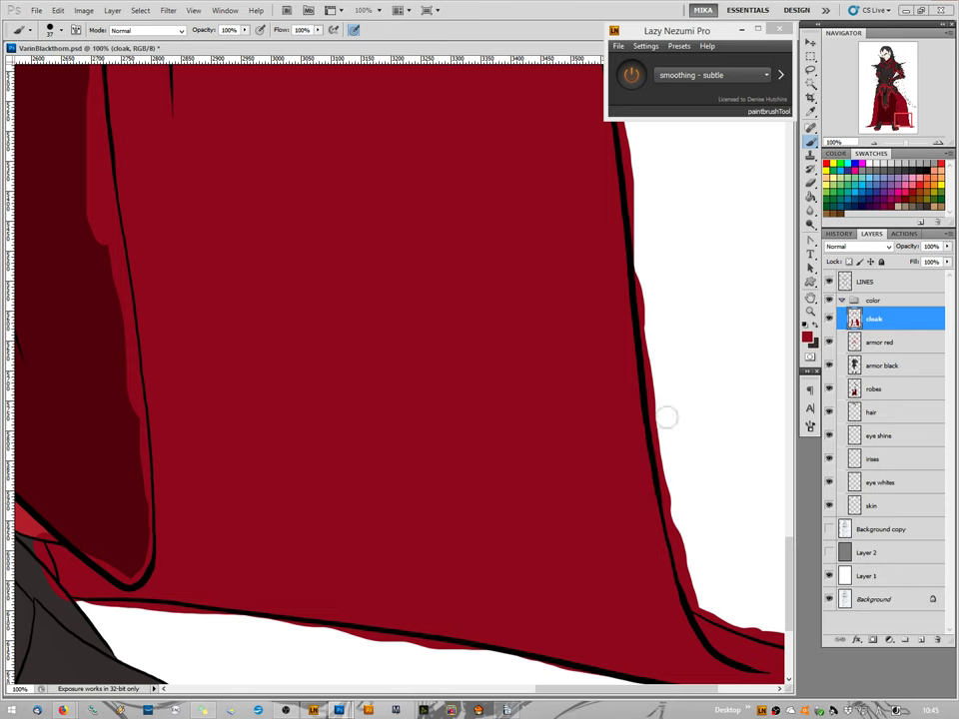
Paint the small cloak pieces beside the left-hand hip armour red, from the armour's notch down to the filled left-hand cloak panel.
click(873, 145)
click(874, 145)
click(873, 145)
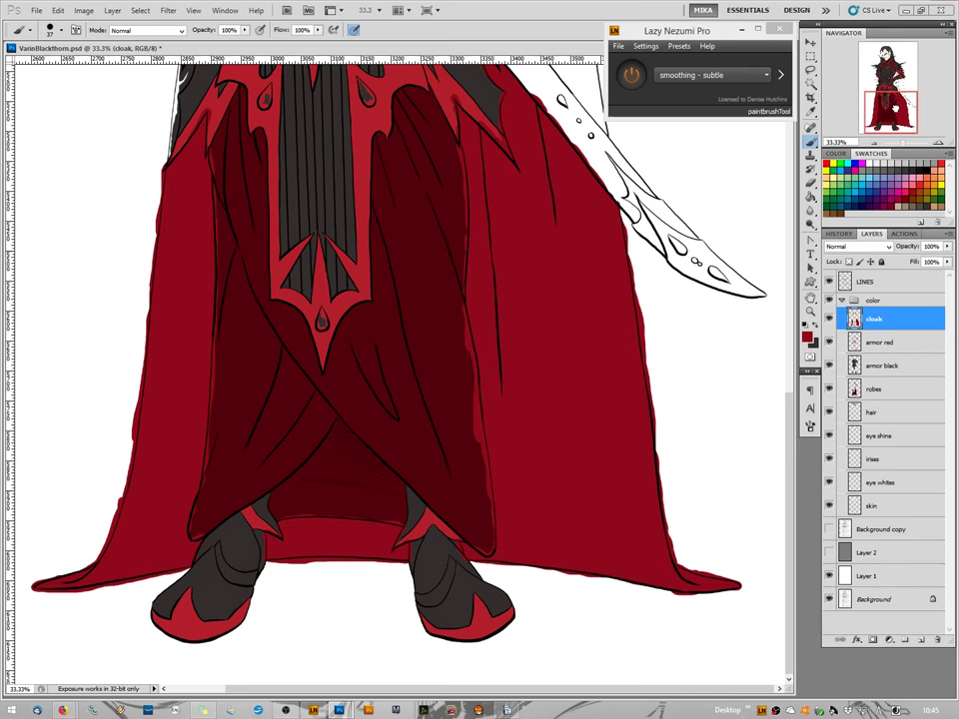
drag(891, 112, 885, 92)
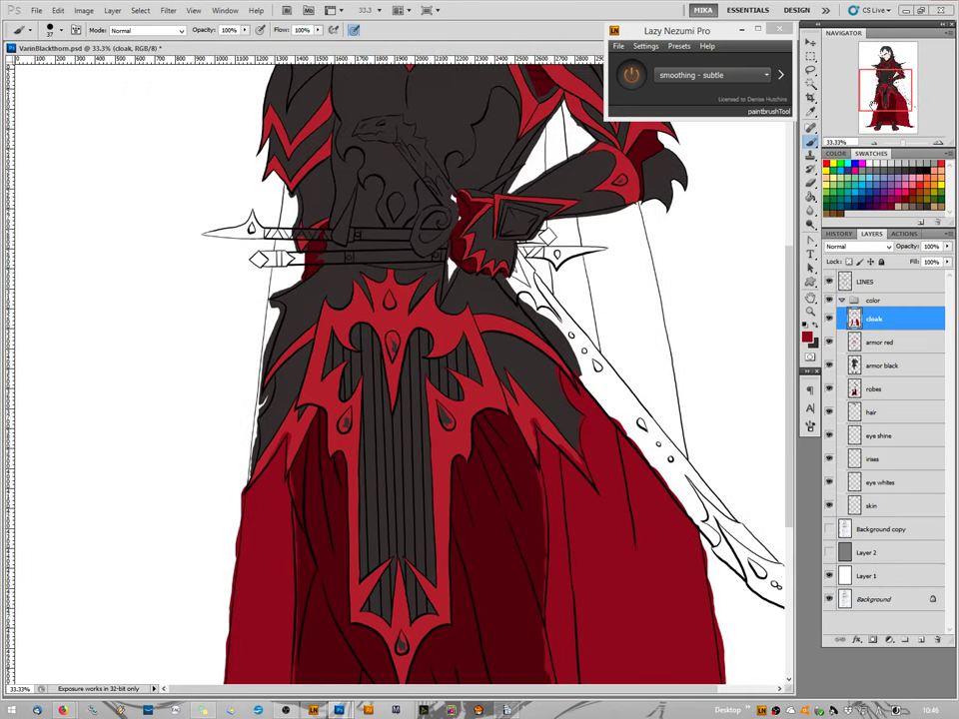
click(942, 146)
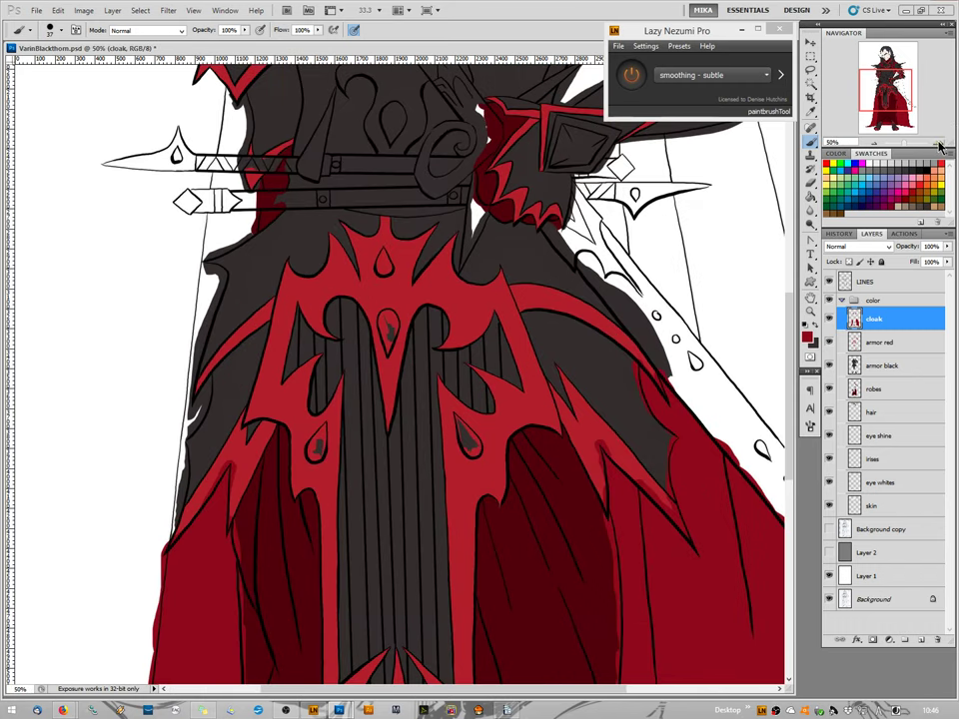
click(942, 146)
drag(887, 90, 883, 88)
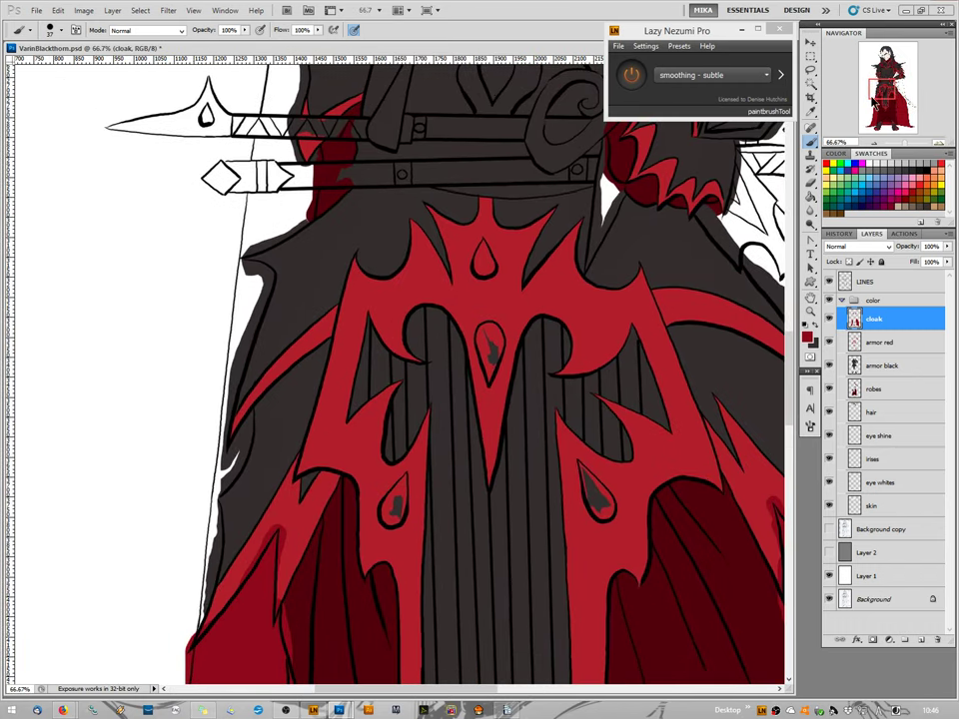
click(942, 146)
drag(881, 88, 878, 93)
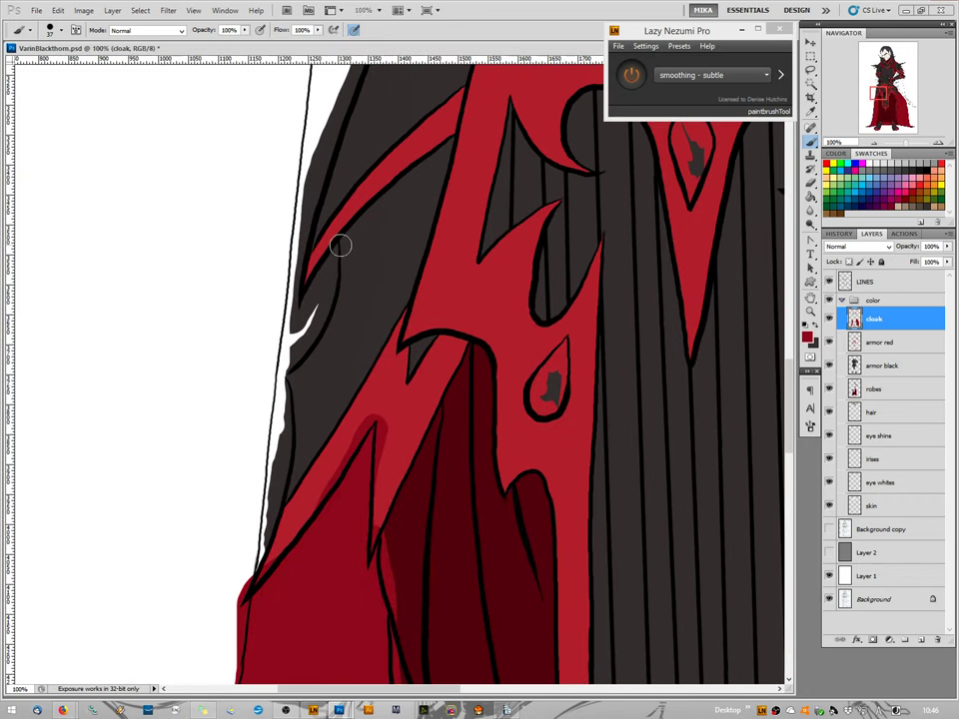
mouse_move(305, 312)
mouse_down()
mouse_move(334, 274)
mouse_move(291, 354)
mouse_move(294, 278)
mouse_move(291, 330)
mouse_move(301, 323)
mouse_up()
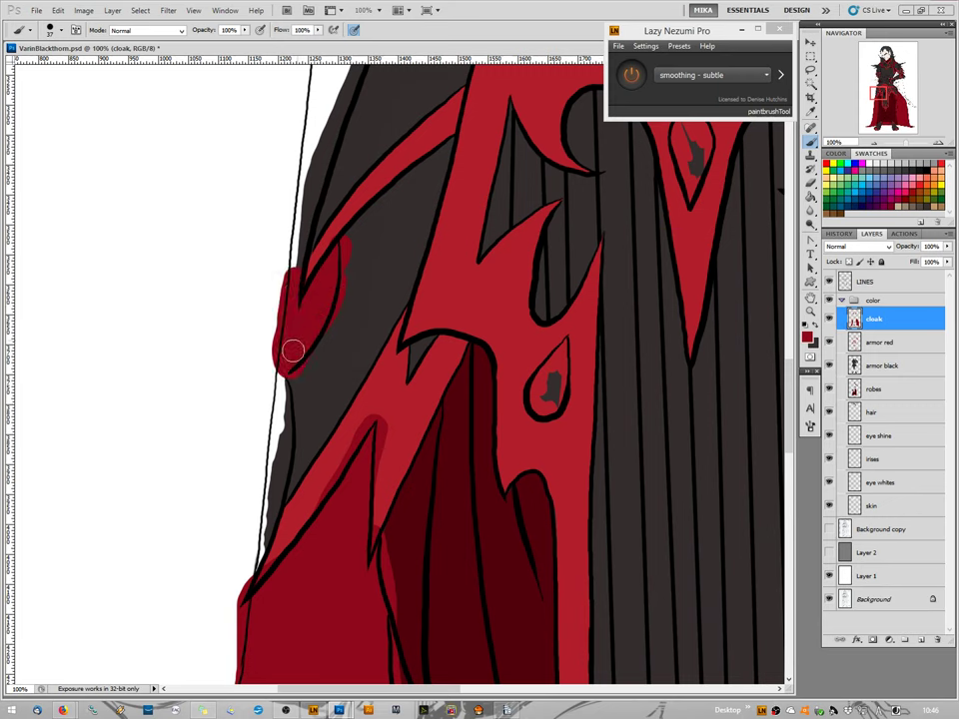
drag(285, 372, 282, 424)
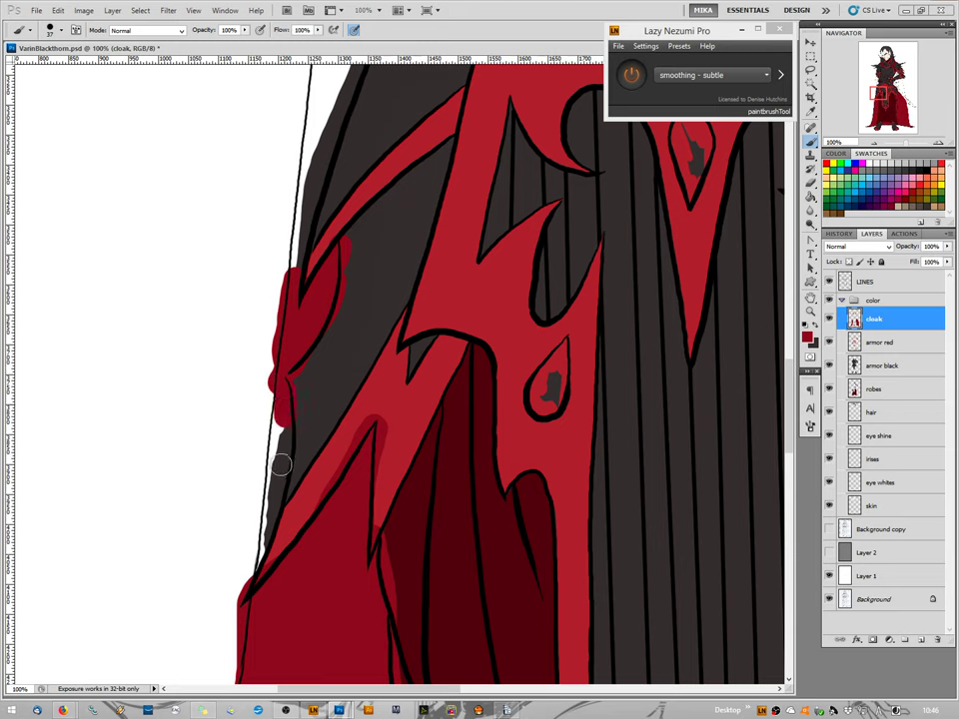
mouse_move(281, 469)
mouse_down()
mouse_move(254, 574)
mouse_move(275, 394)
mouse_up()
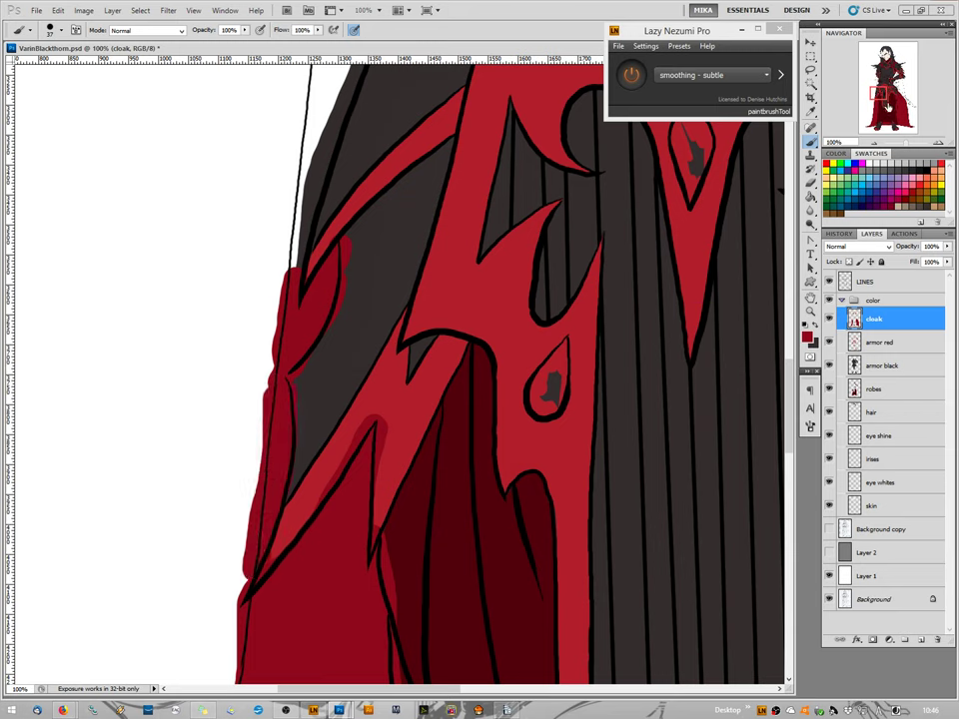
Extend the red cloak strip up the outside of the left-hand hip armour to the underside of its pointed tip.
drag(879, 94, 877, 85)
mouse_move(349, 680)
mouse_down()
mouse_move(384, 532)
mouse_move(411, 471)
mouse_up()
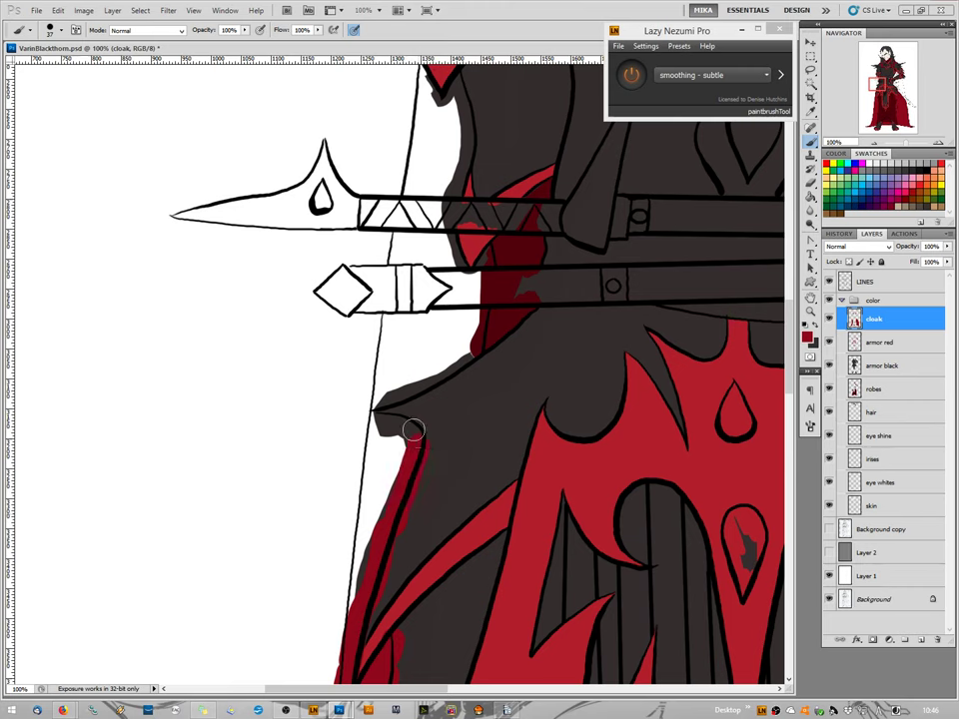
mouse_move(386, 421)
mouse_down()
mouse_move(365, 415)
mouse_move(400, 453)
mouse_move(349, 620)
mouse_move(369, 435)
mouse_move(381, 471)
mouse_move(371, 536)
mouse_up()
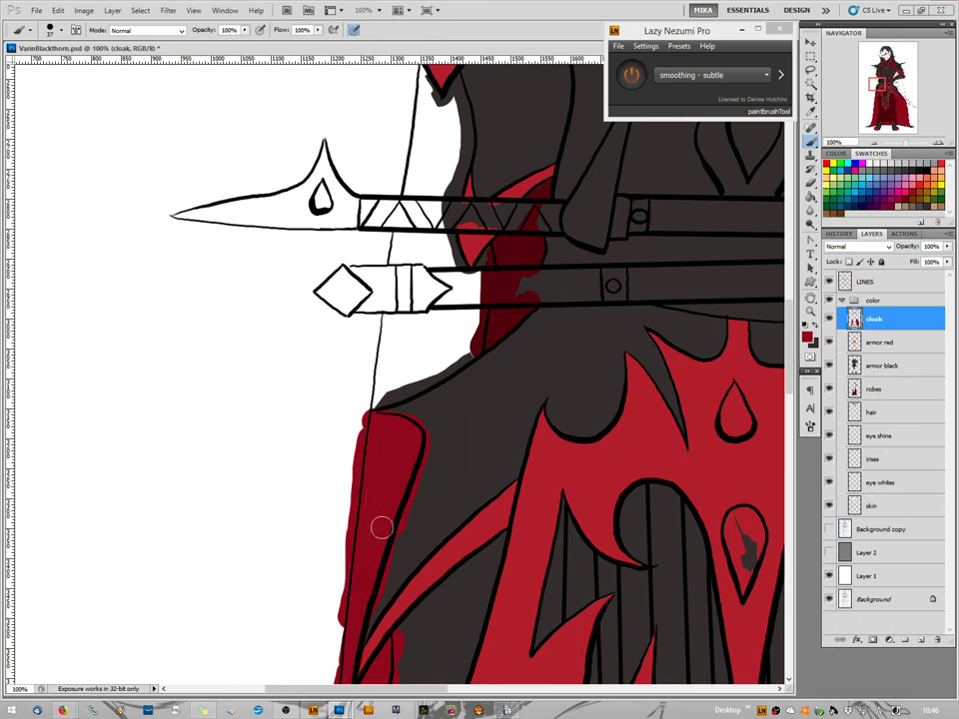
drag(385, 313, 387, 404)
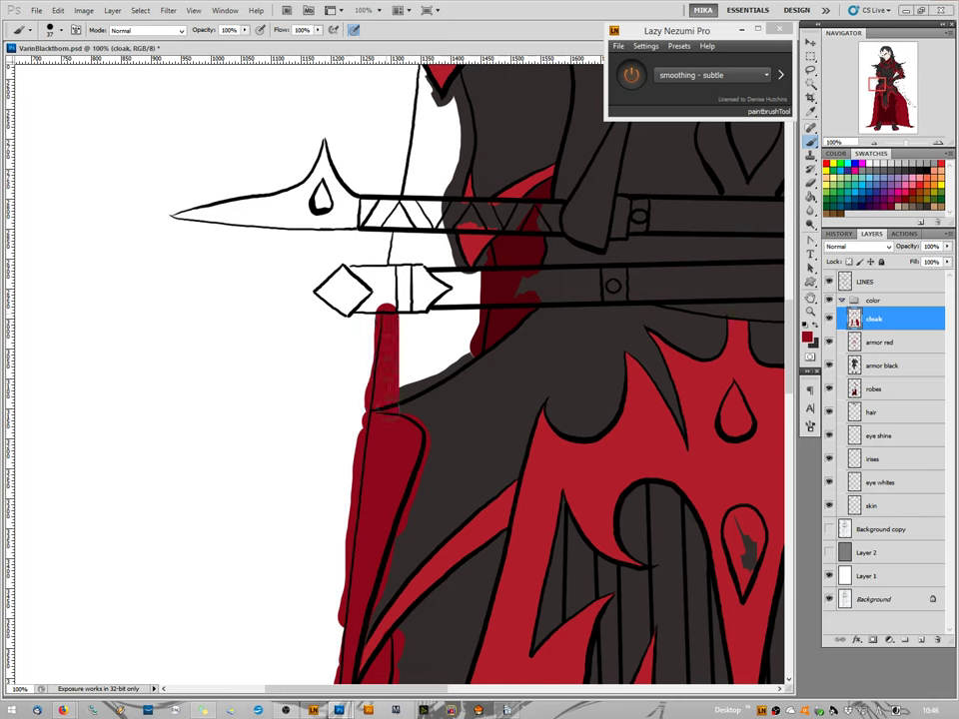
mouse_move(510, 329)
mouse_down()
mouse_move(529, 299)
mouse_move(484, 341)
mouse_up()
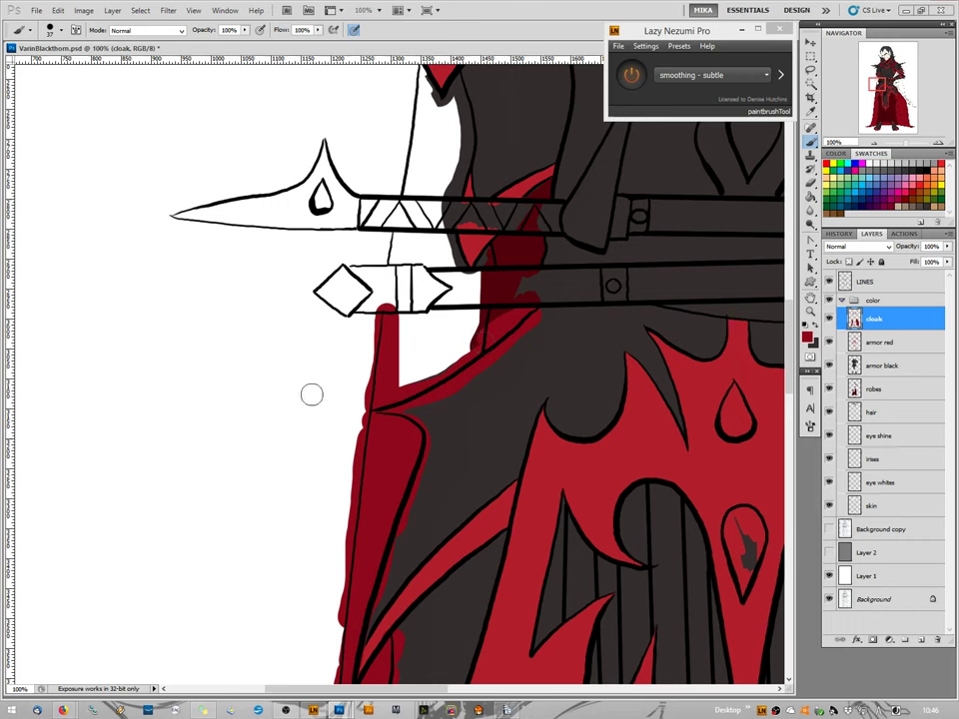
key(ctrl+z)
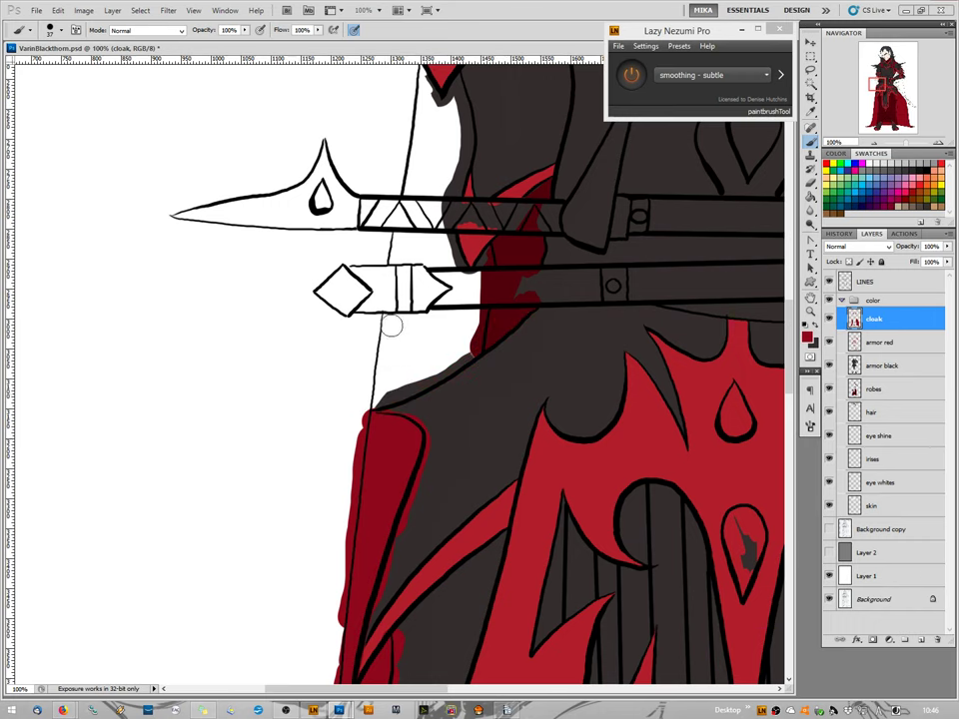
Paint the cloak red between the hip armour and the lower weapon hilt, and in the gap between the two hilts.
mouse_move(386, 318)
mouse_down()
mouse_move(367, 408)
mouse_move(468, 345)
mouse_move(473, 353)
mouse_move(472, 305)
mouse_move(405, 305)
mouse_move(395, 325)
mouse_move(396, 382)
mouse_up()
mouse_move(417, 336)
mouse_down()
mouse_move(425, 350)
mouse_move(454, 338)
mouse_move(416, 376)
mouse_up()
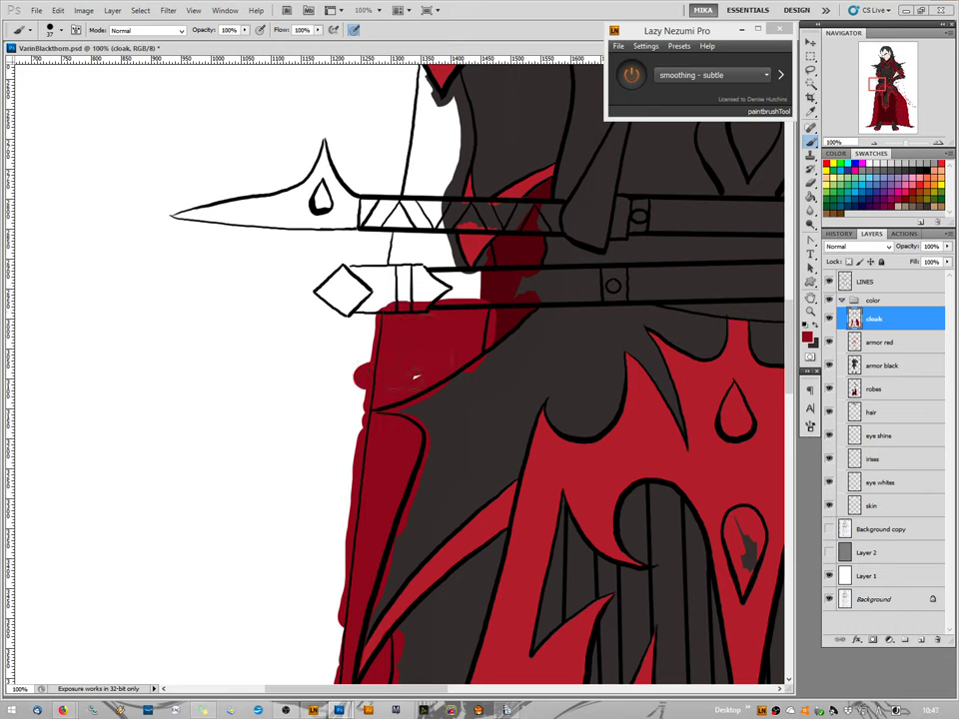
mouse_move(397, 271)
mouse_down()
mouse_move(395, 240)
mouse_move(460, 264)
mouse_move(420, 250)
mouse_move(448, 248)
mouse_move(474, 264)
mouse_move(486, 252)
mouse_move(493, 263)
mouse_up()
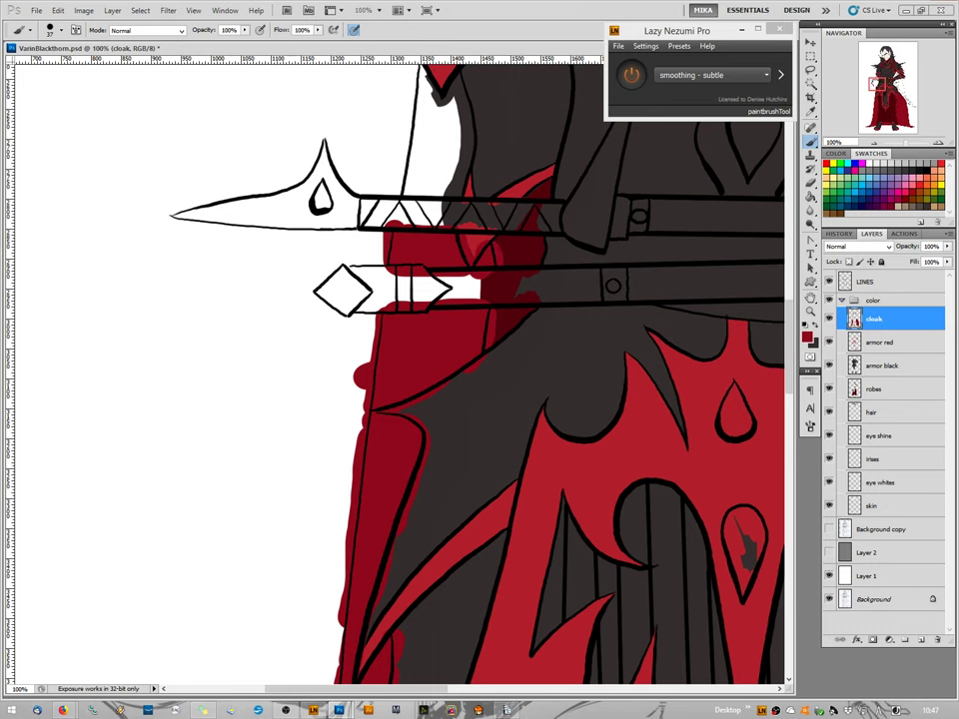
Paint the cloak section between the upper weapon hilt and the arm armour red, covering the white gap inside it.
drag(876, 83, 877, 79)
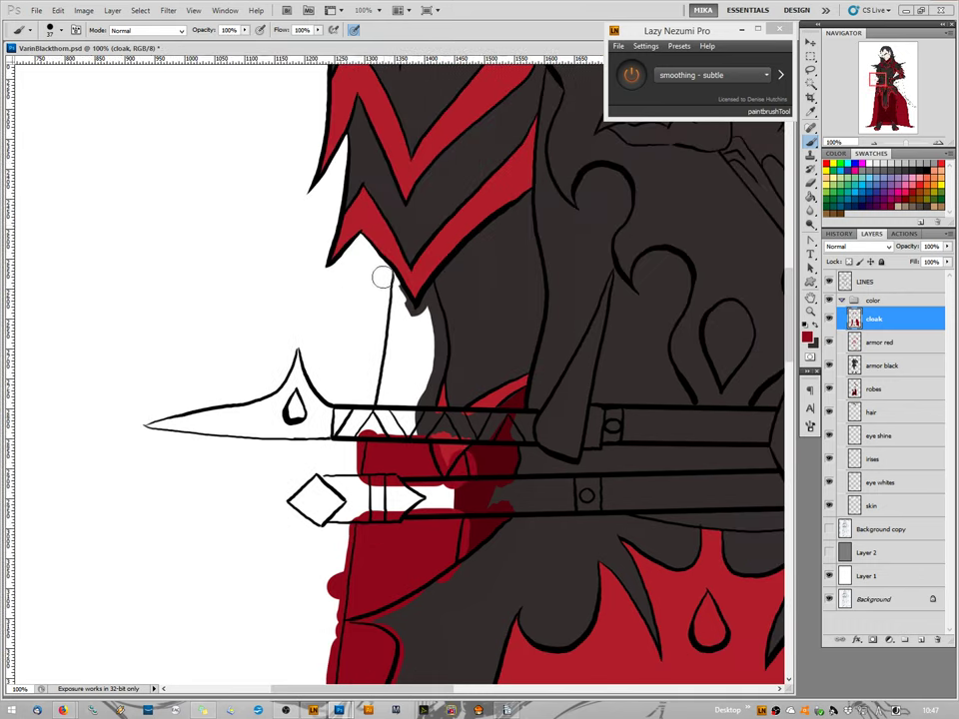
mouse_move(394, 280)
mouse_down()
mouse_move(413, 317)
mouse_move(398, 290)
mouse_move(382, 413)
mouse_move(401, 397)
mouse_move(432, 286)
mouse_up()
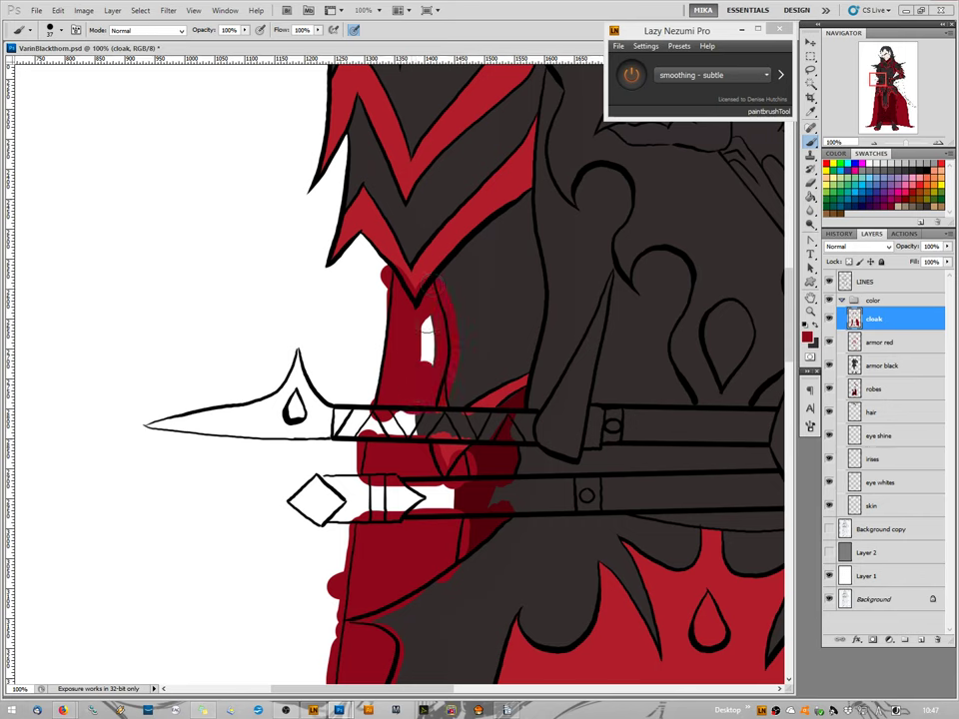
drag(428, 365, 428, 311)
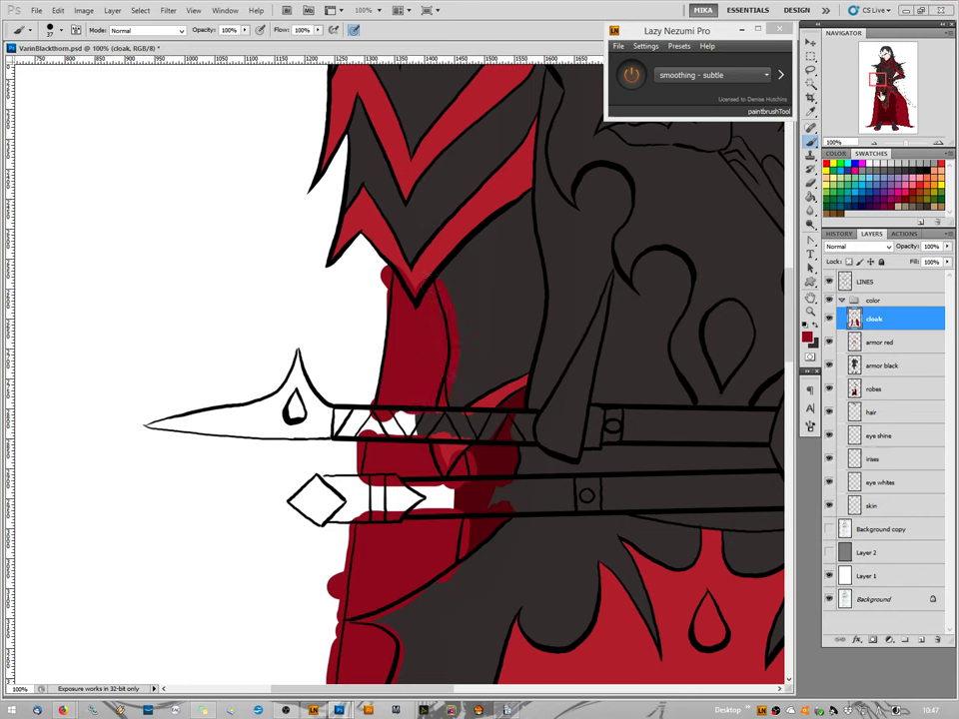
Outline the triangular cloak gap between the torso and the right-hand bent arm in red, along all its inner edges.
mouse_move(880, 80)
mouse_down()
mouse_move(885, 69)
mouse_move(886, 80)
mouse_move(899, 81)
mouse_up()
scroll(399, 370, up, 10)
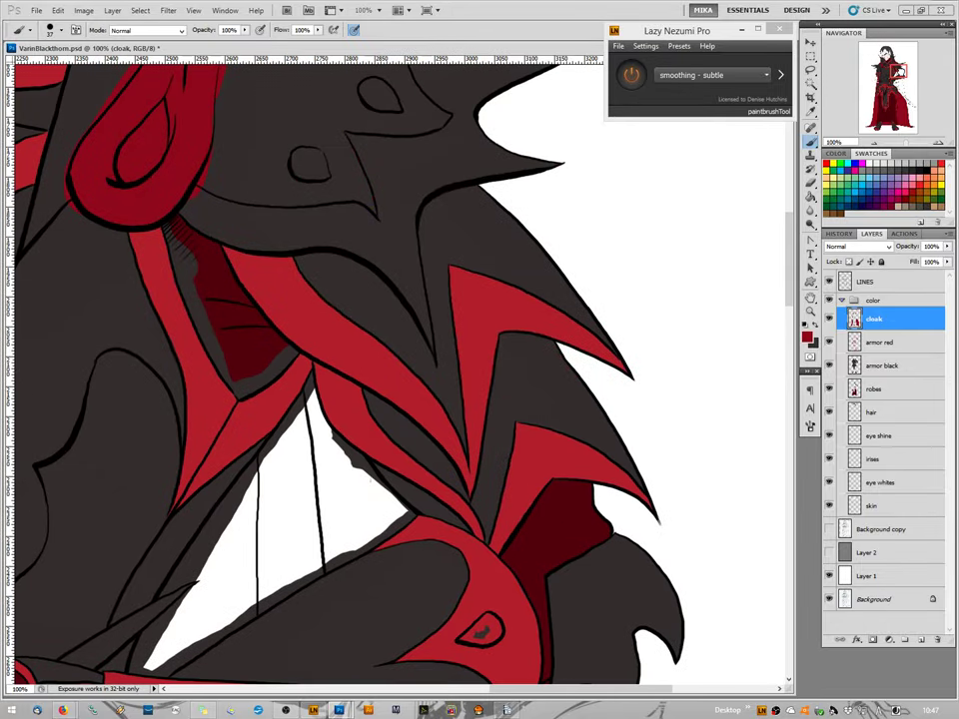
scroll(400, 370, up, 10)
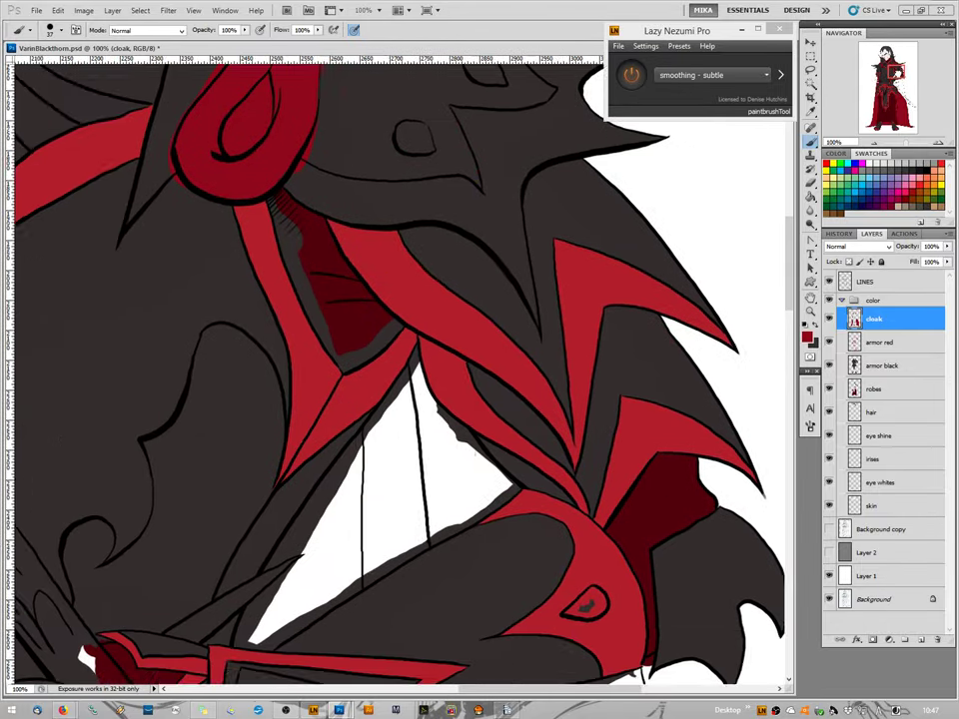
scroll(399, 370, down, 10)
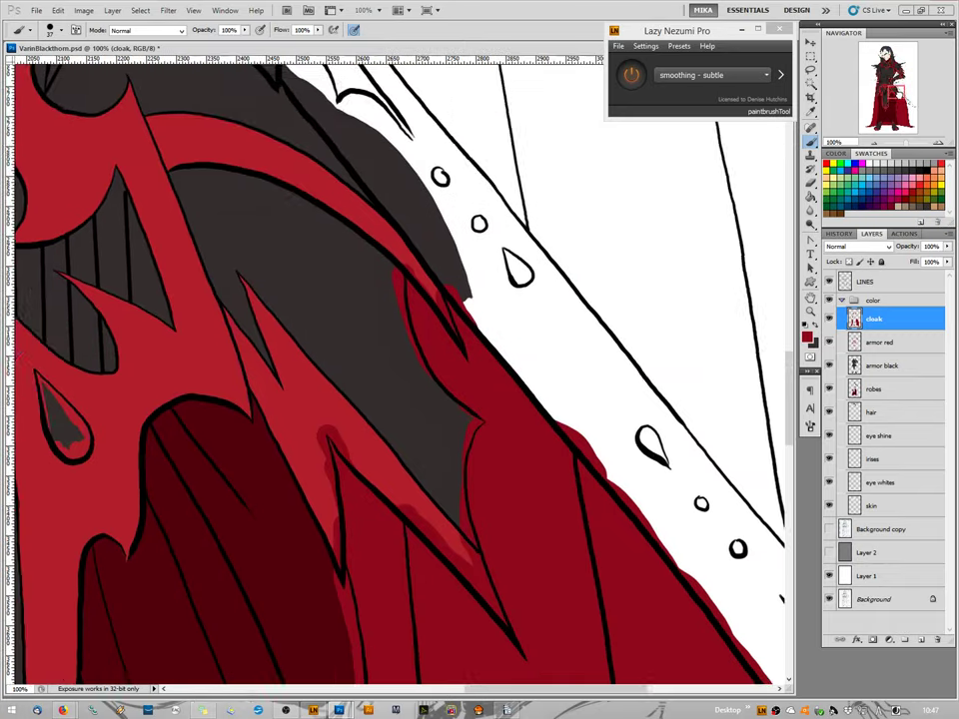
scroll(400, 369, up, 10)
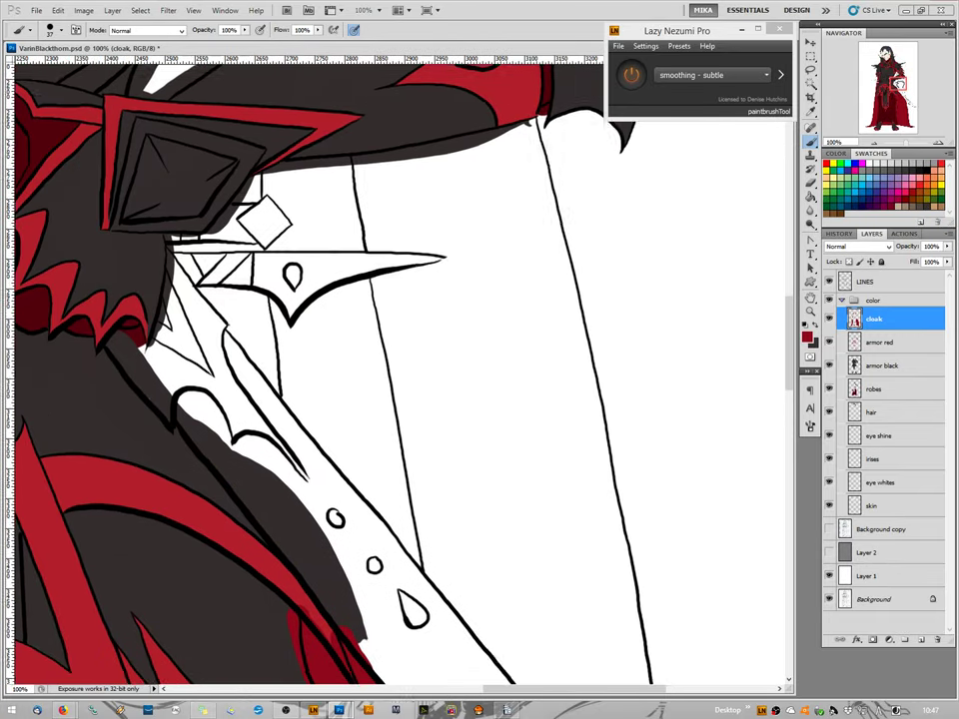
scroll(589, 260, up, 3)
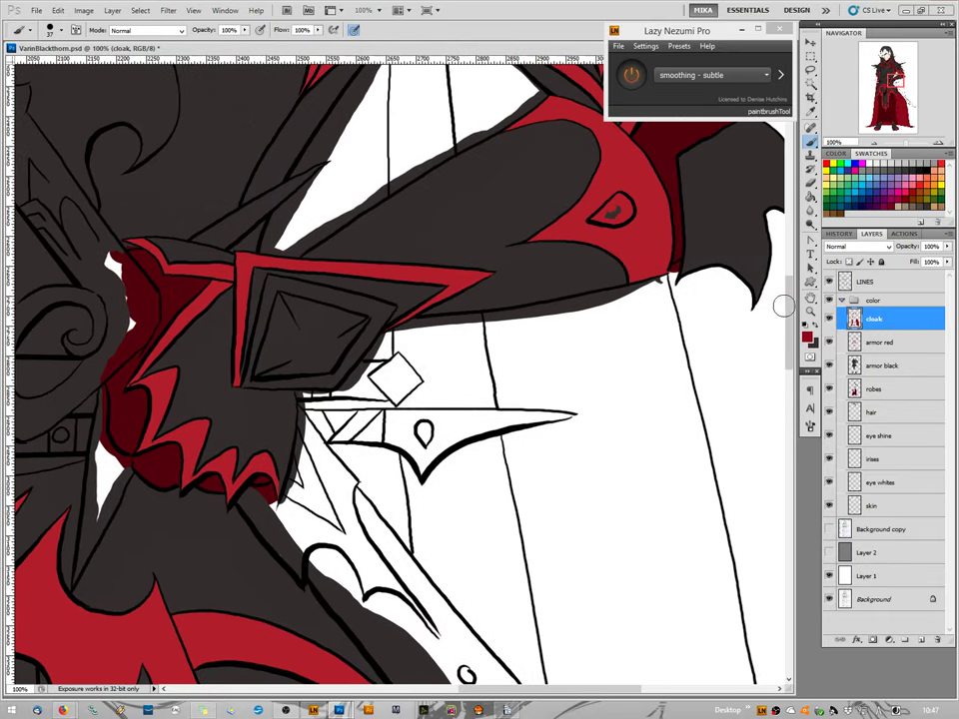
scroll(590, 260, up, 6)
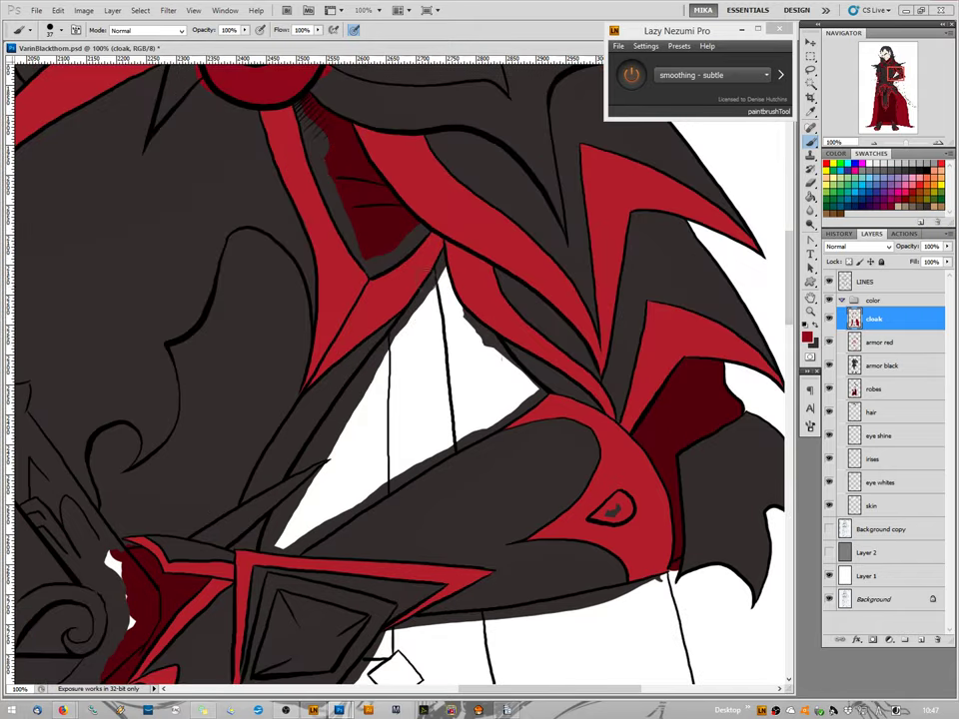
mouse_move(441, 251)
mouse_down()
mouse_move(314, 436)
mouse_move(290, 480)
mouse_move(332, 459)
mouse_move(291, 498)
mouse_move(262, 554)
mouse_move(296, 552)
mouse_move(341, 530)
mouse_move(548, 394)
mouse_move(497, 353)
mouse_move(438, 268)
mouse_up()
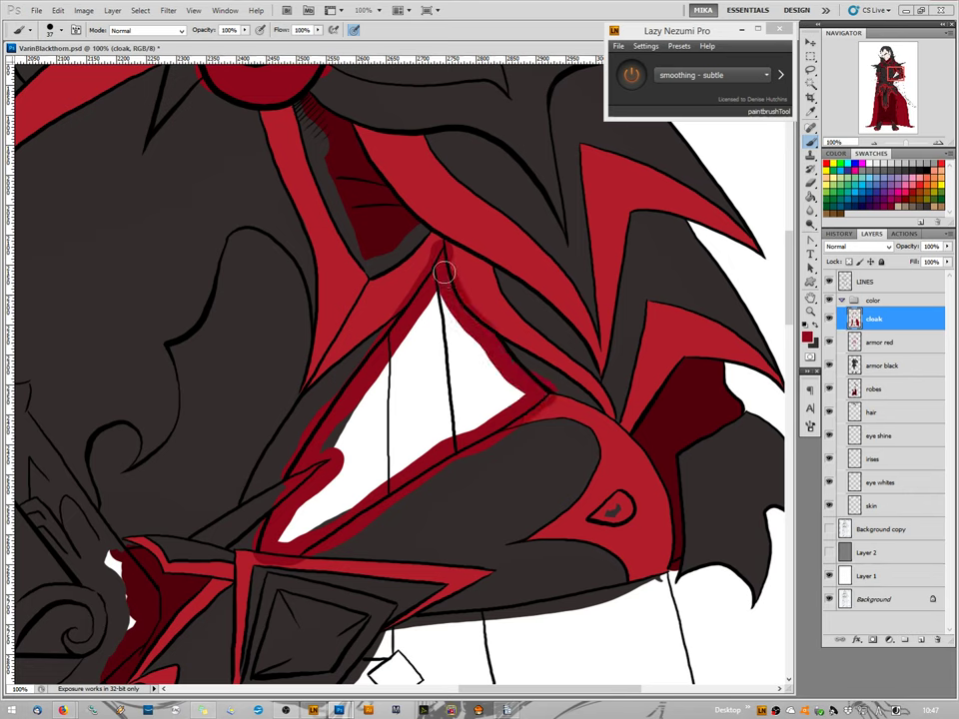
Fill the outlined triangular cloak gap with red and paint over the thin seams left between fill and outline.
click(810, 197)
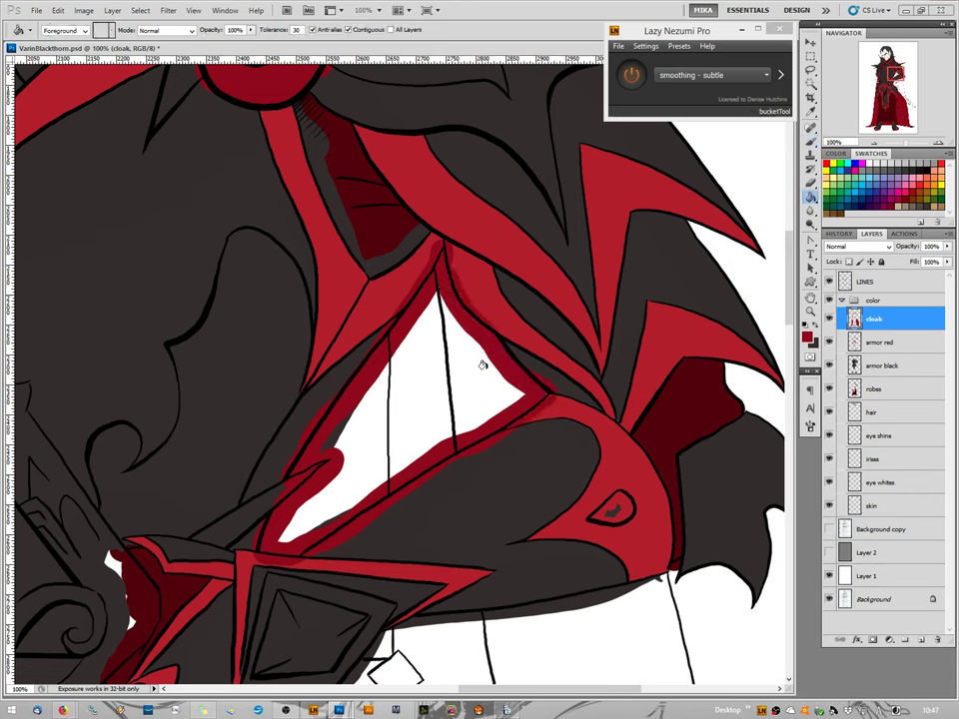
click(494, 370)
click(811, 145)
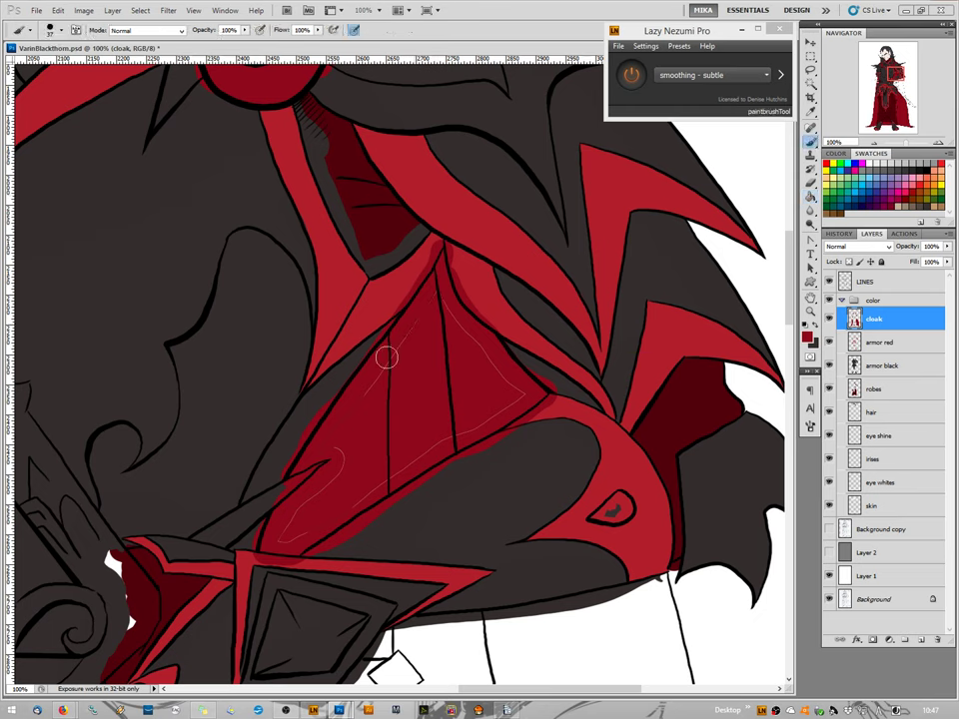
drag(331, 450, 281, 532)
Outline the large cloak panel below the right-hand forearm in red, around the weapon hilts, along the blade and down the outer edge.
drag(786, 302, 795, 365)
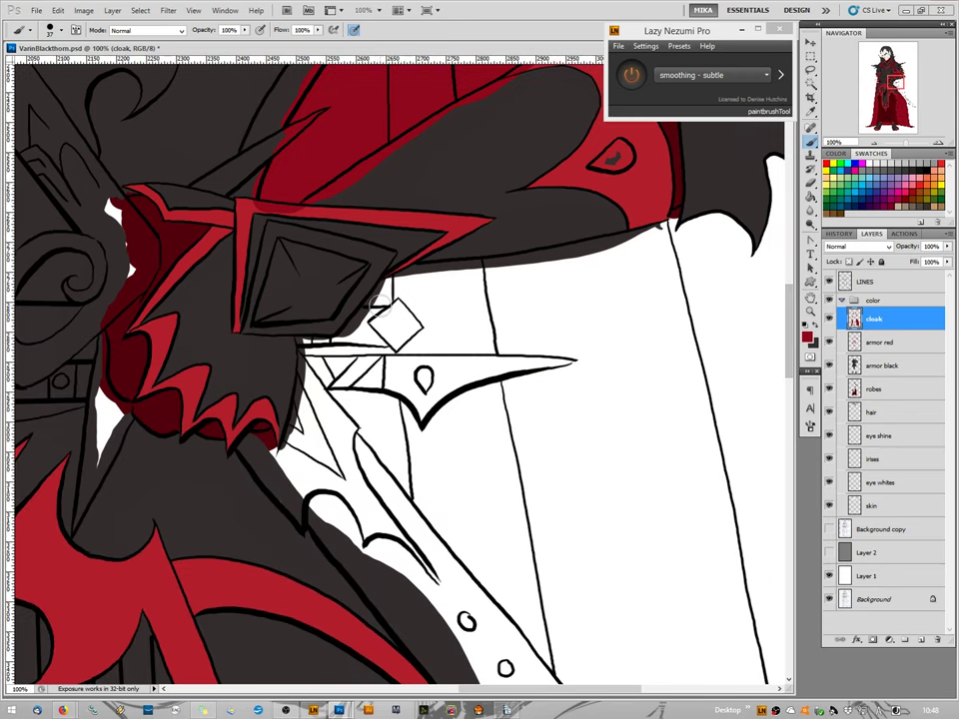
mouse_move(400, 275)
mouse_down()
mouse_move(362, 305)
mouse_move(400, 303)
mouse_move(429, 330)
mouse_move(370, 351)
mouse_move(300, 350)
mouse_move(582, 356)
mouse_move(463, 392)
mouse_move(434, 406)
mouse_move(426, 431)
mouse_move(412, 413)
mouse_move(332, 393)
mouse_move(373, 398)
mouse_move(353, 402)
mouse_move(377, 455)
mouse_move(463, 550)
mouse_up()
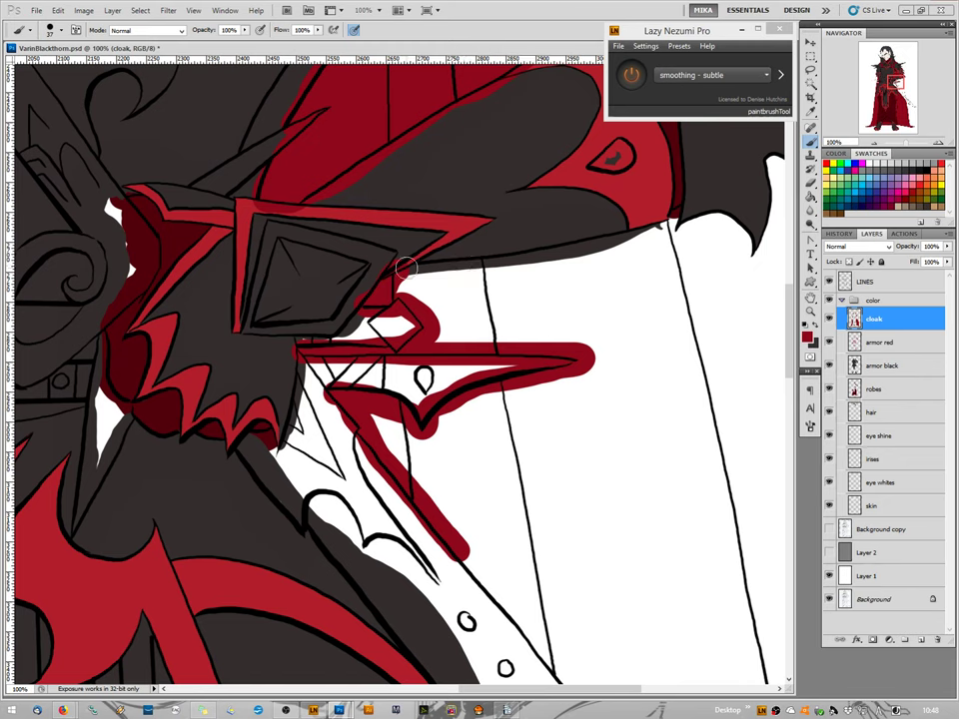
mouse_move(406, 267)
mouse_down()
mouse_move(664, 226)
mouse_move(673, 319)
mouse_move(735, 516)
mouse_move(743, 596)
mouse_up()
drag(753, 640, 760, 670)
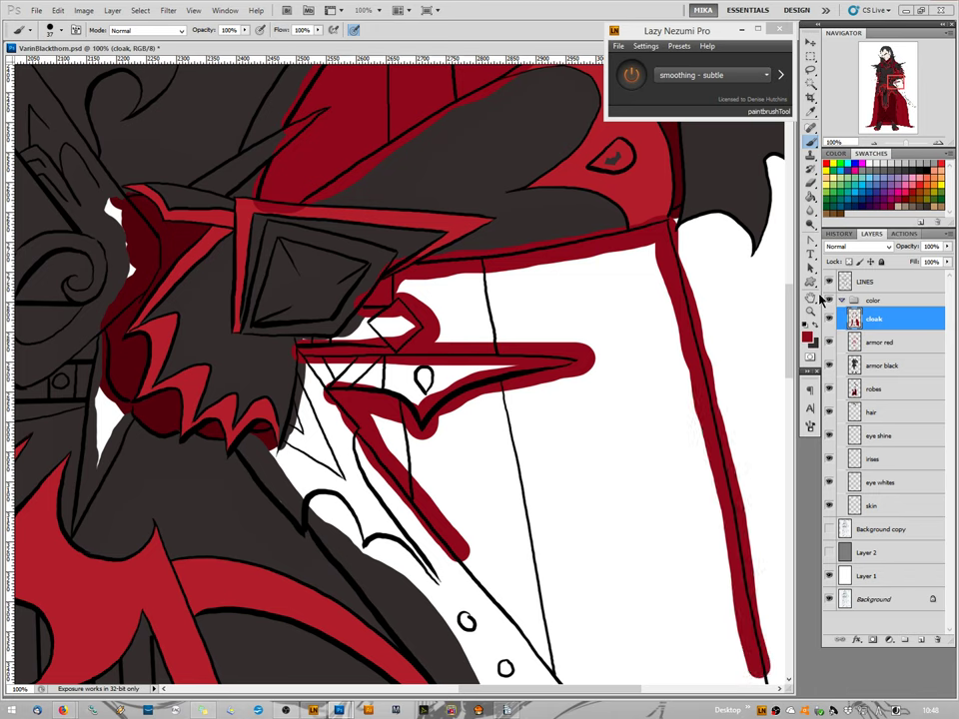
drag(793, 328, 790, 374)
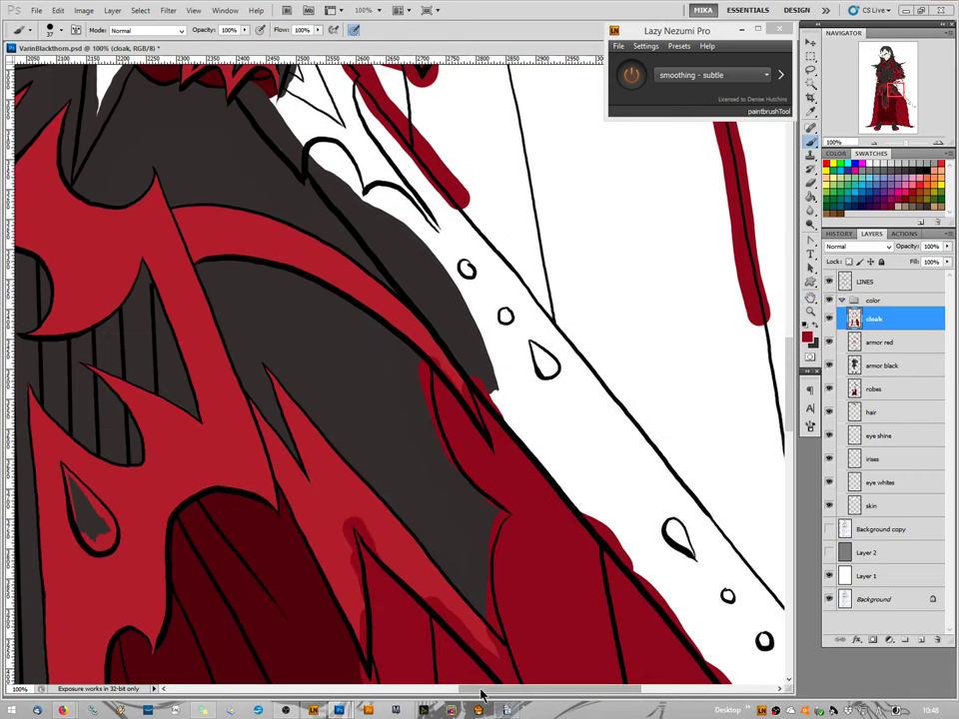
drag(481, 690, 493, 694)
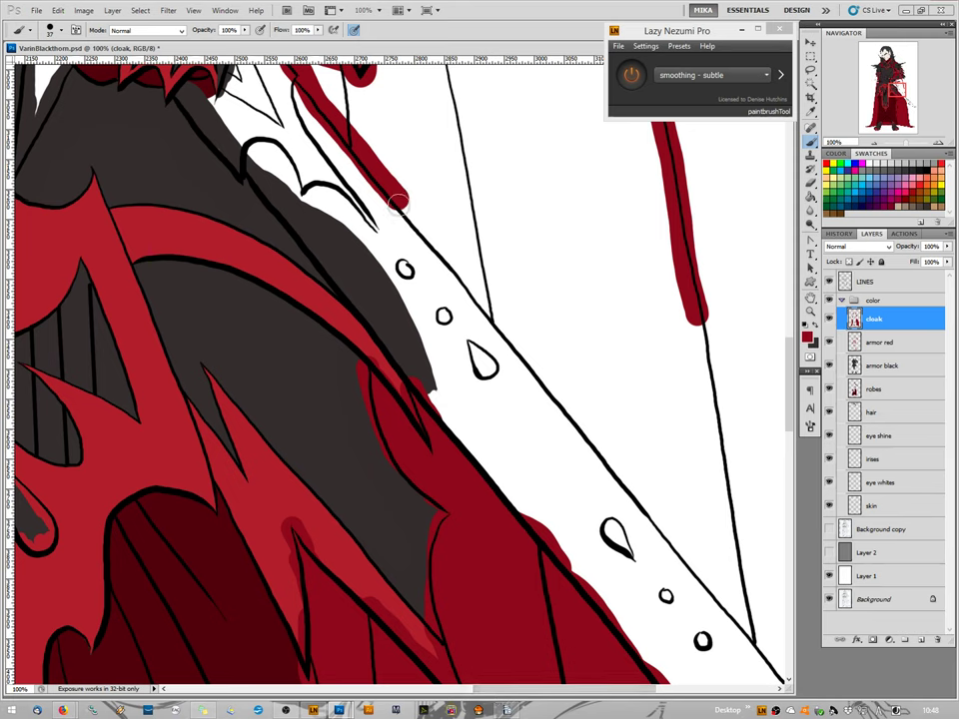
mouse_move(398, 203)
mouse_down()
mouse_move(663, 511)
mouse_move(653, 514)
mouse_move(750, 639)
mouse_move(696, 302)
mouse_up()
Fill the outlined right-hand cloak panel with red and brush over the fill seams near its lower tip.
key(g)
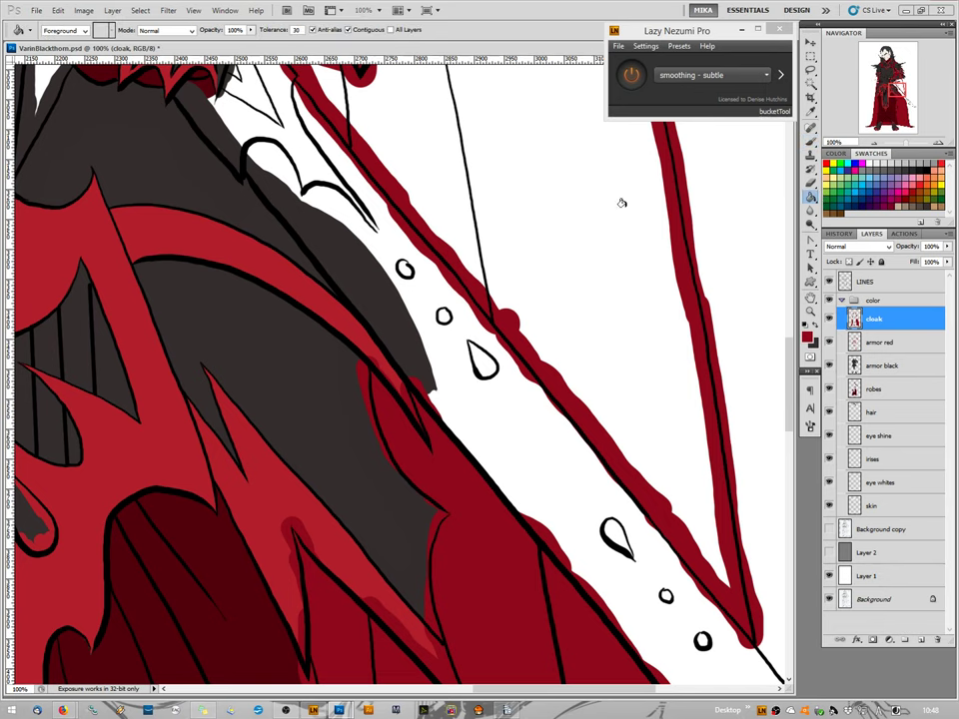
click(570, 208)
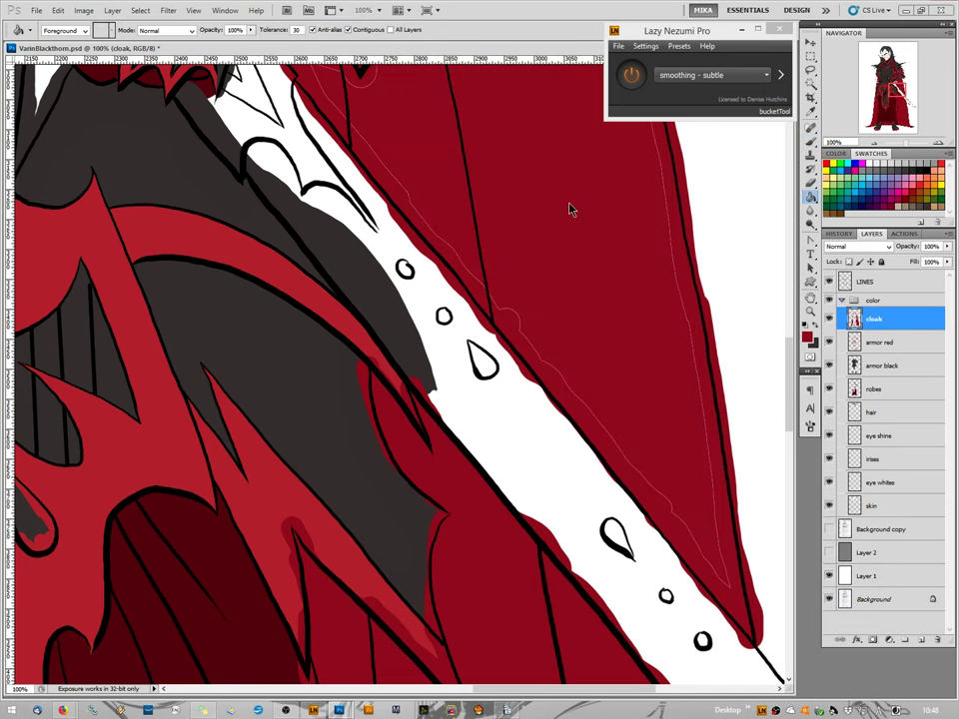
click(811, 144)
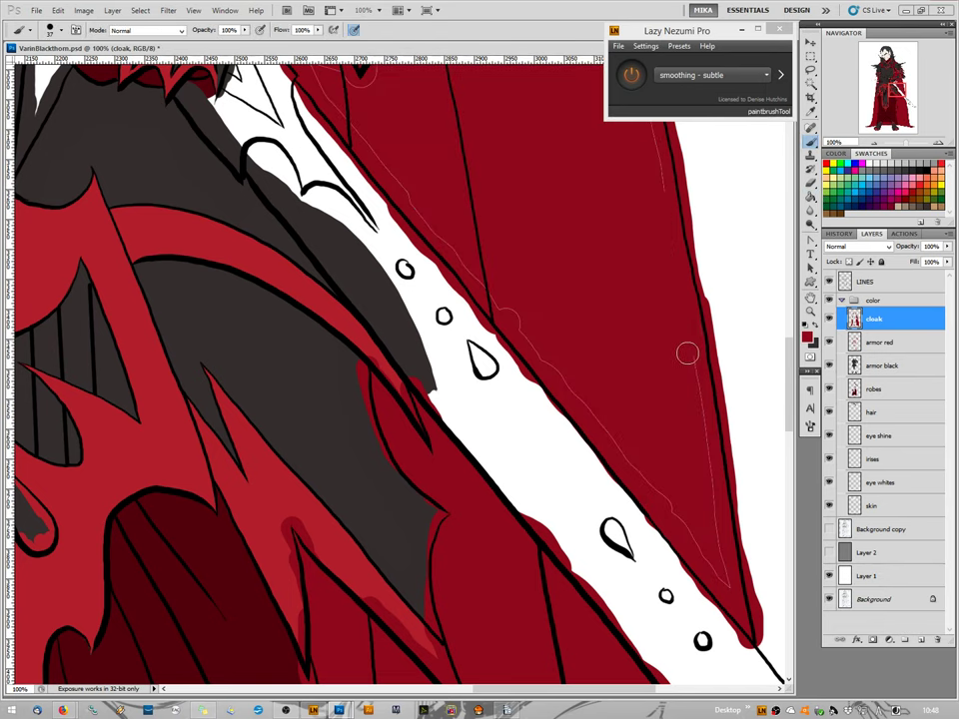
mouse_move(687, 352)
mouse_down()
mouse_move(731, 588)
mouse_move(530, 327)
mouse_move(468, 272)
mouse_up()
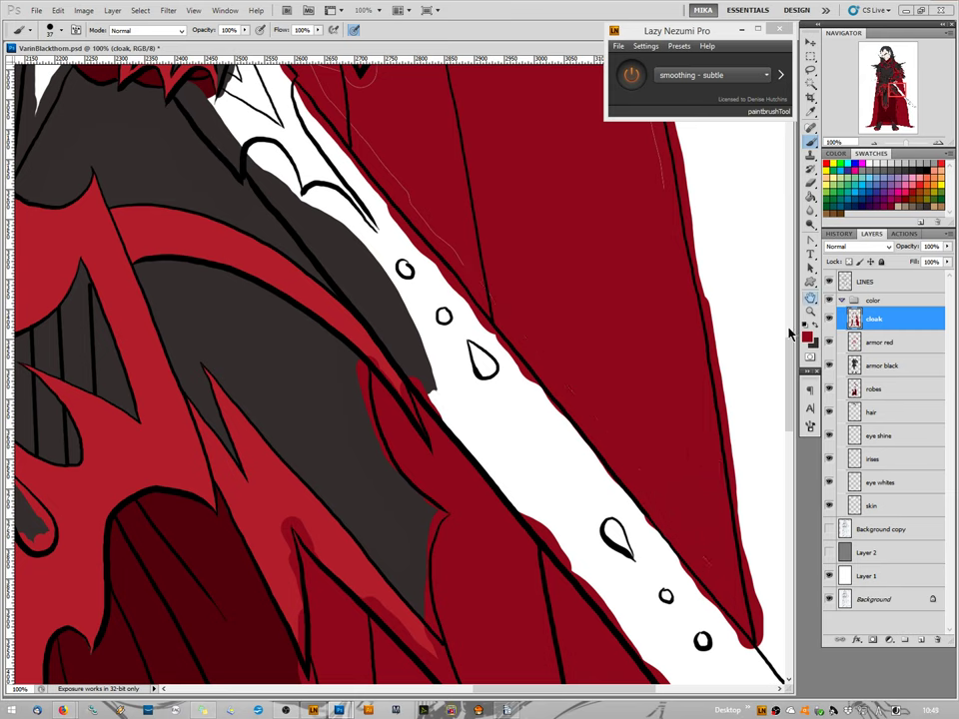
Paint over the remaining fill seams around the hilt, under the forearm and along the panel's outer edge.
scroll(789, 345, up, 3)
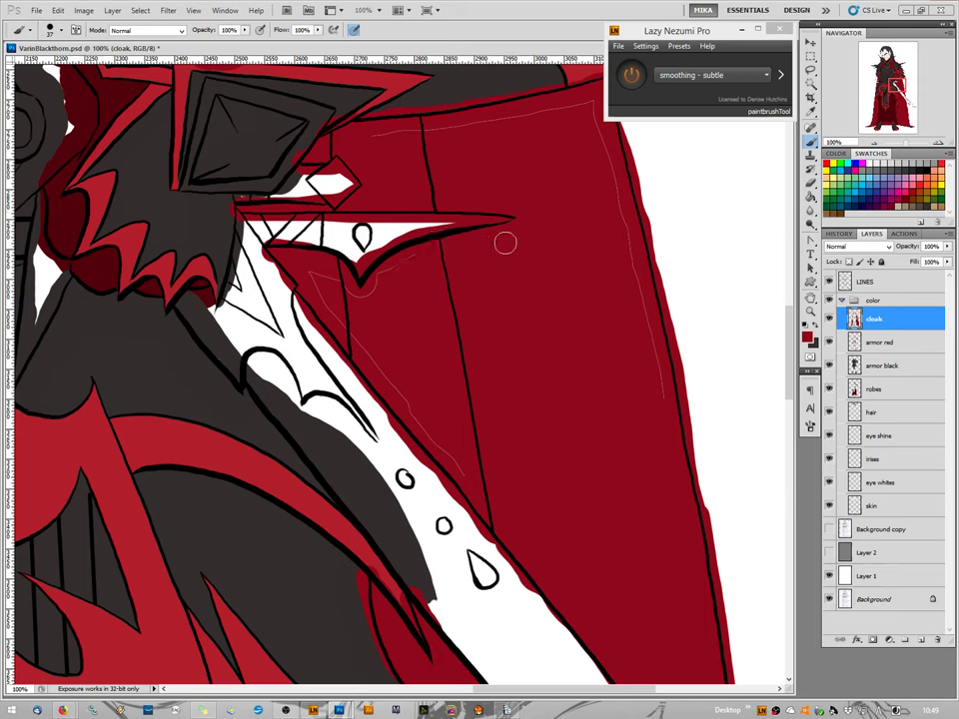
mouse_move(506, 241)
mouse_down()
mouse_move(371, 268)
mouse_move(396, 281)
mouse_move(362, 287)
mouse_up()
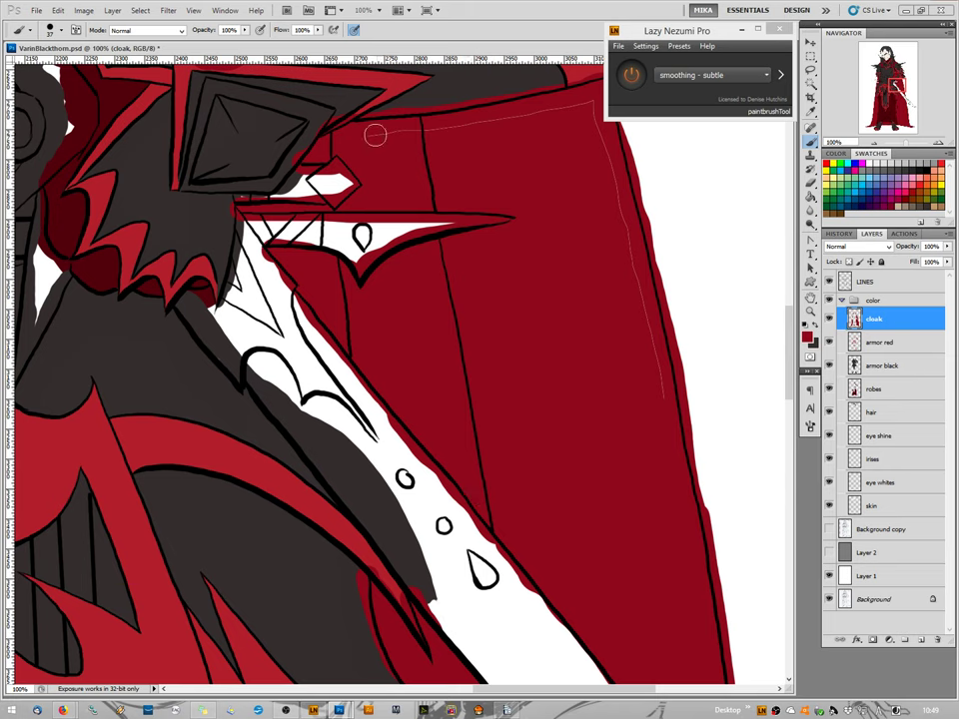
mouse_move(375, 135)
mouse_down()
mouse_move(429, 135)
mouse_move(592, 102)
mouse_up()
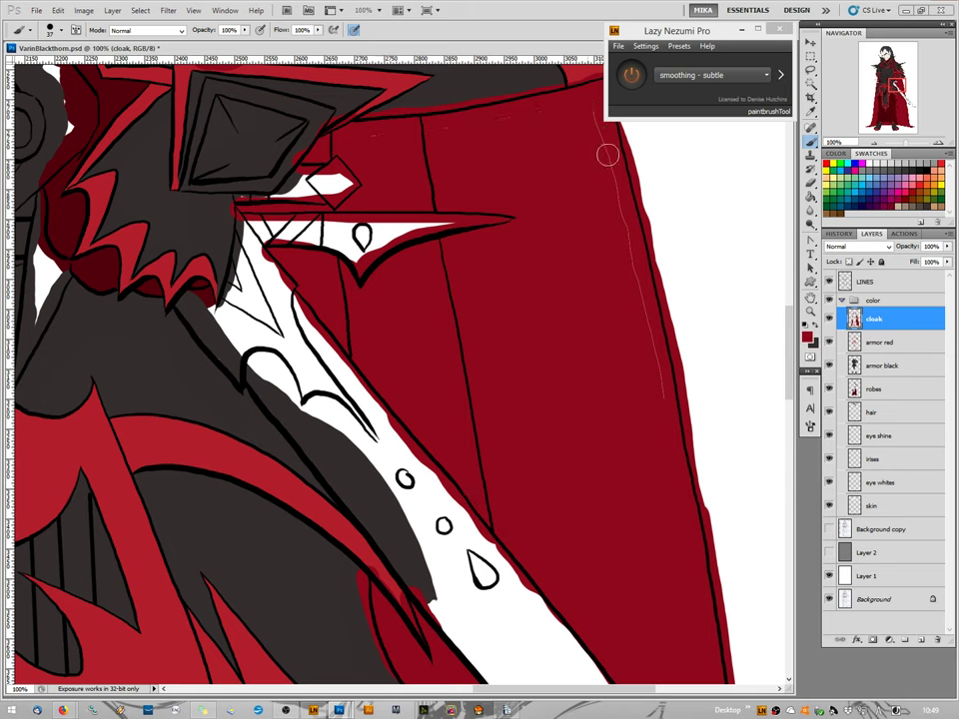
drag(608, 155, 639, 247)
drag(641, 309, 676, 436)
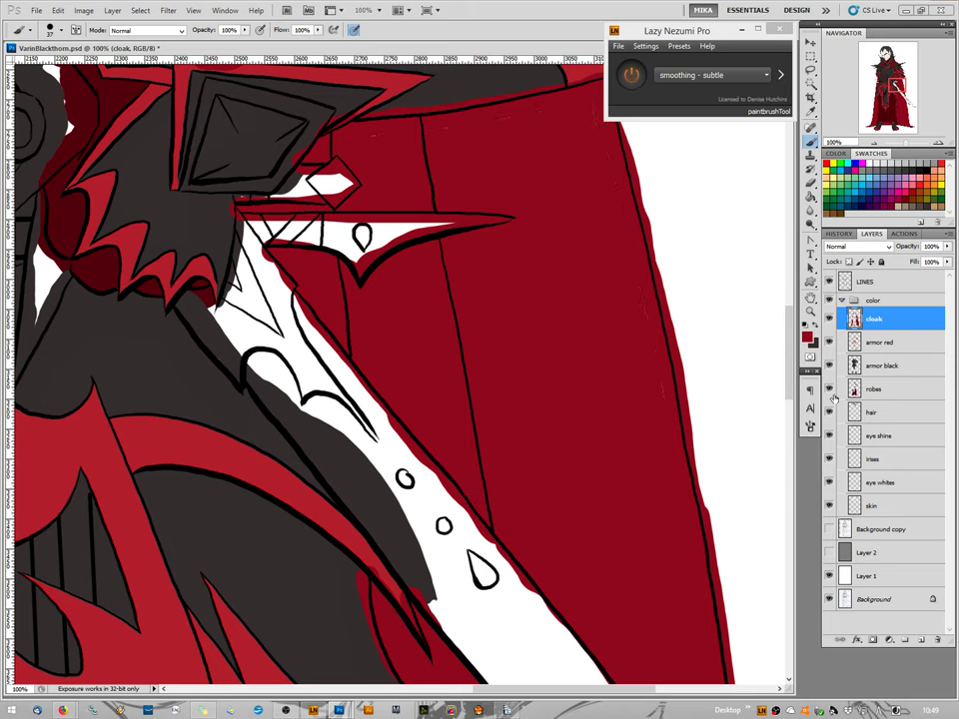
Examine the whole figure for the cloak's colour coverage.
click(873, 144)
click(873, 144)
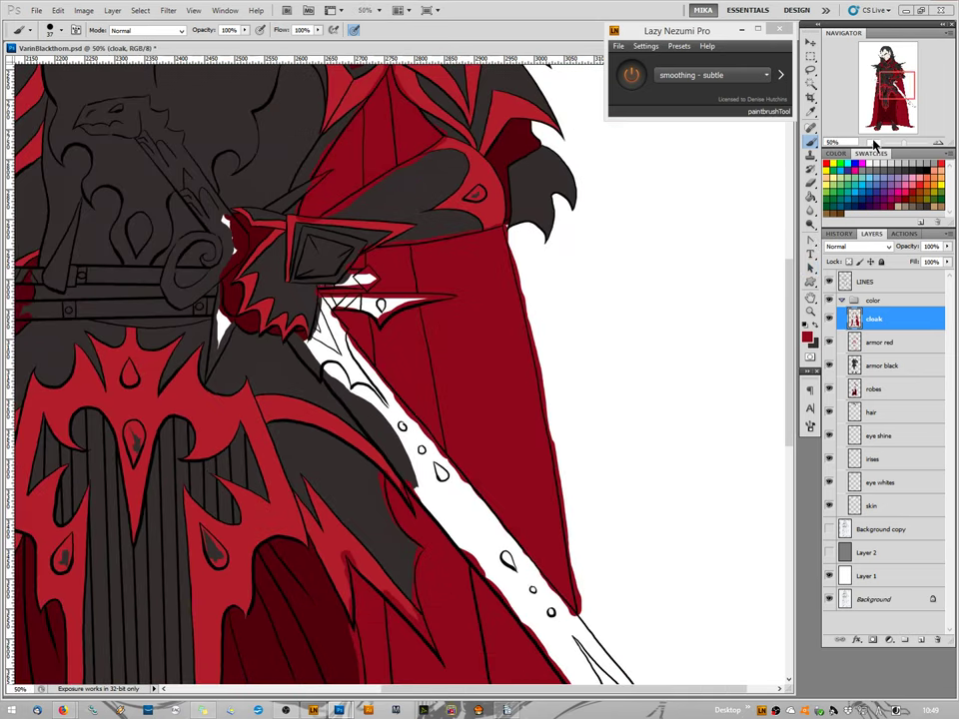
click(875, 146)
click(875, 146)
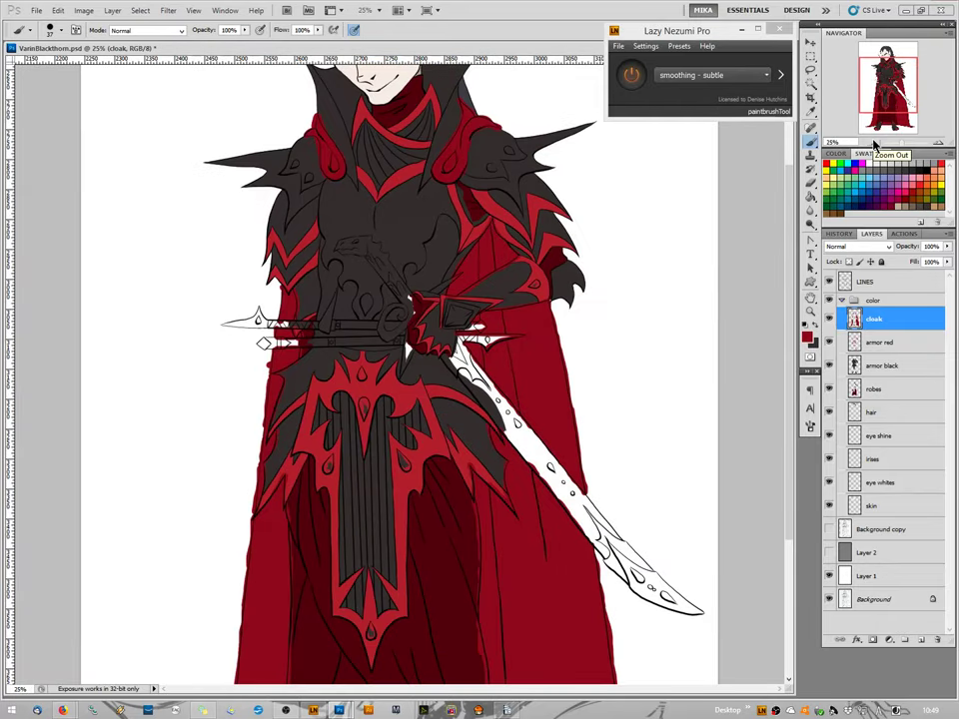
click(876, 145)
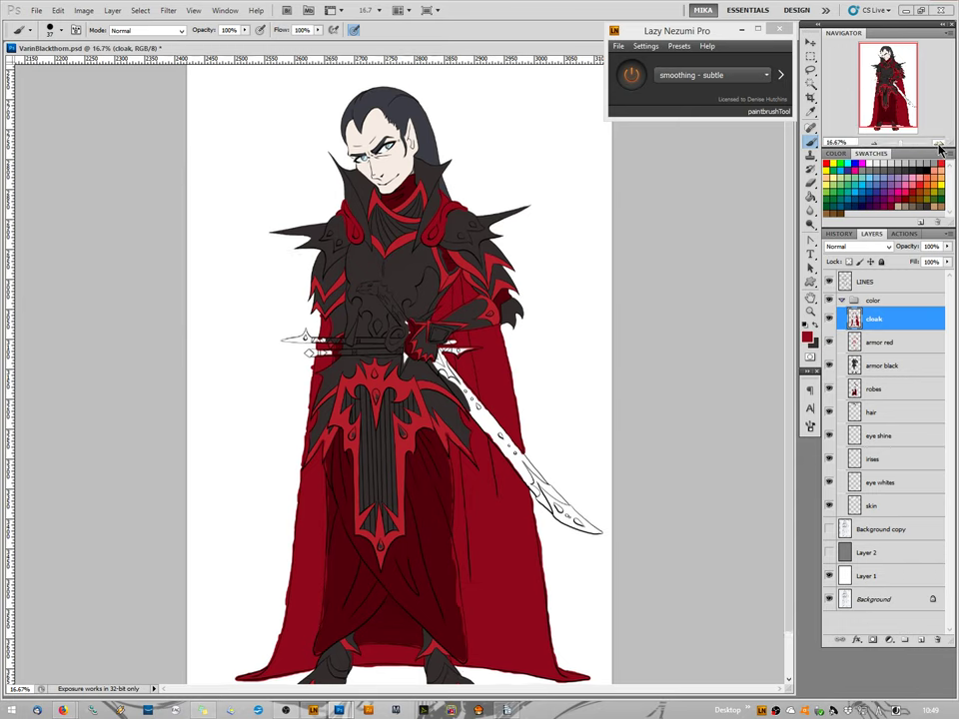
click(939, 145)
click(939, 145)
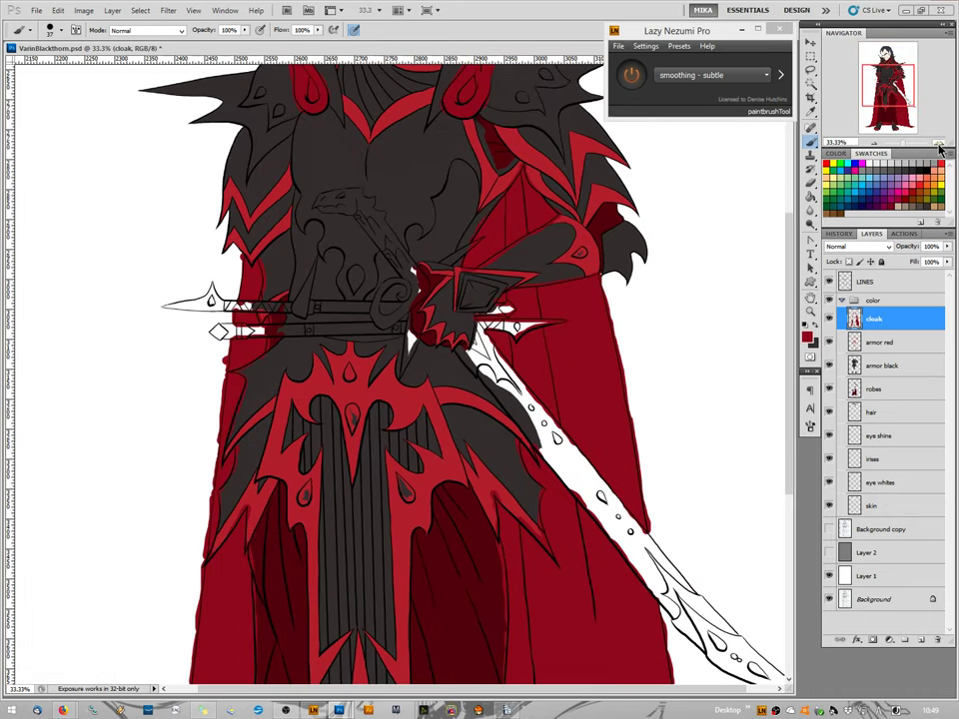
click(940, 146)
Close the Lazy Nezumi Pro window and erase the red overspill outside the cloak's outline at the left-hand shoulder.
drag(887, 86, 885, 63)
click(937, 146)
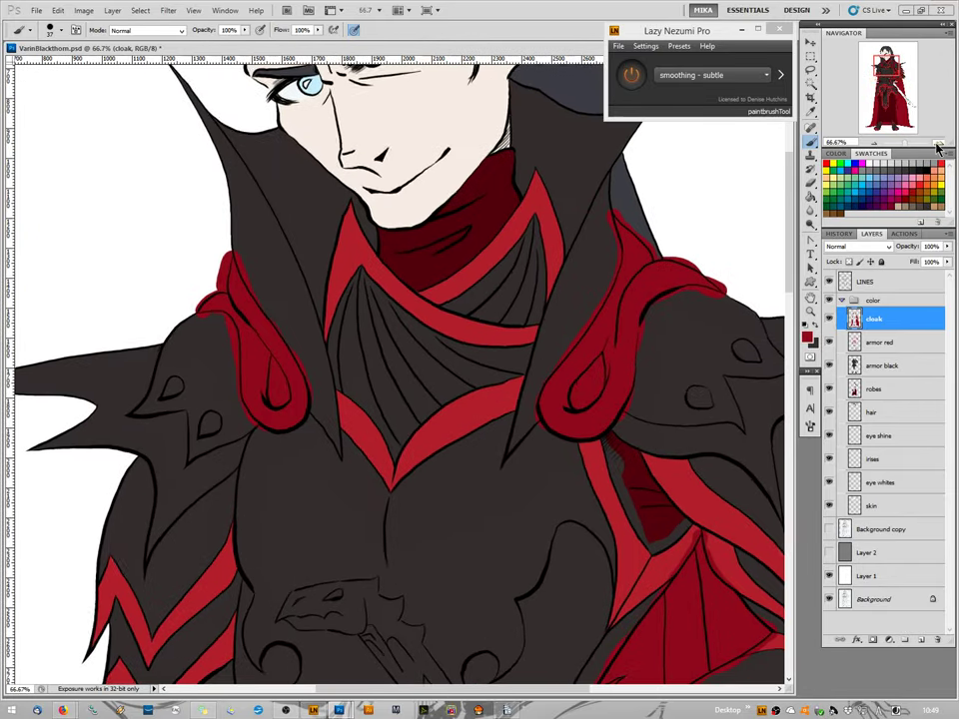
click(938, 147)
drag(888, 64, 884, 63)
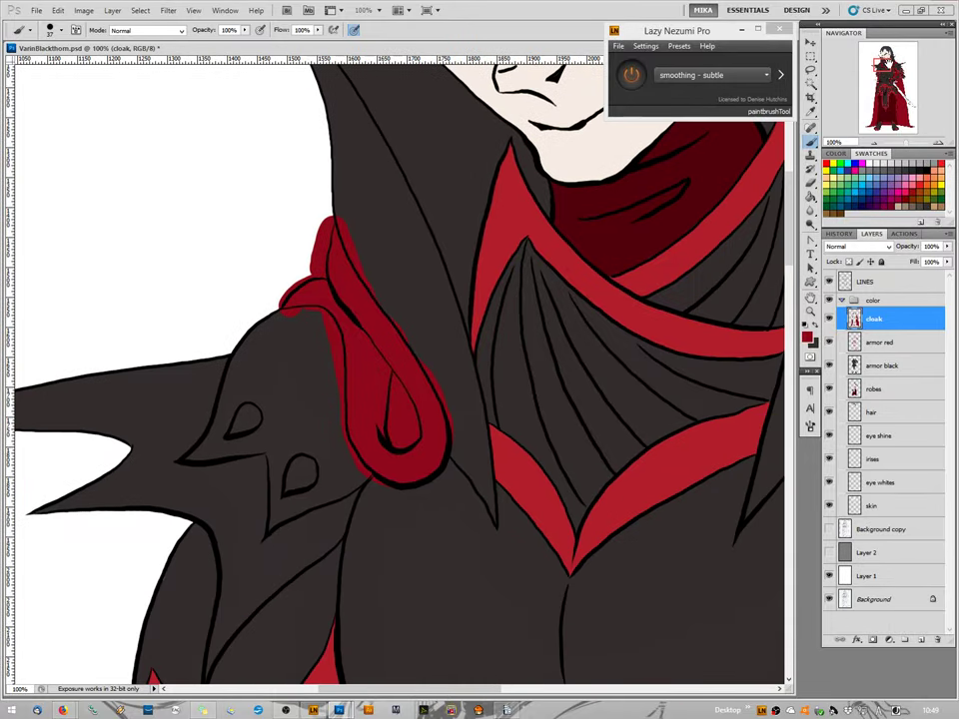
click(781, 30)
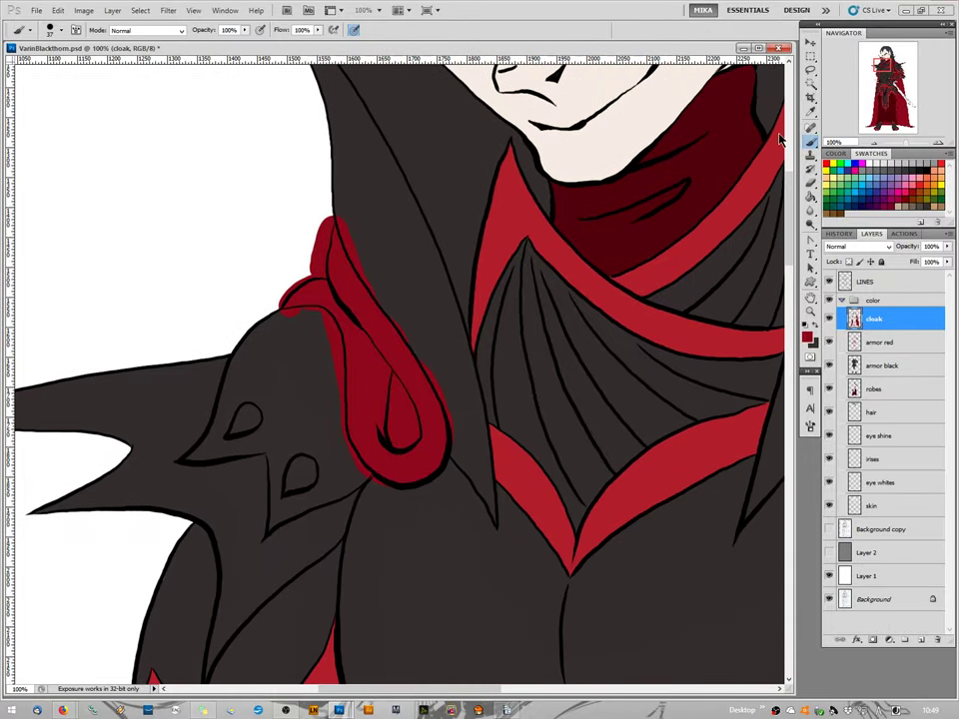
click(810, 190)
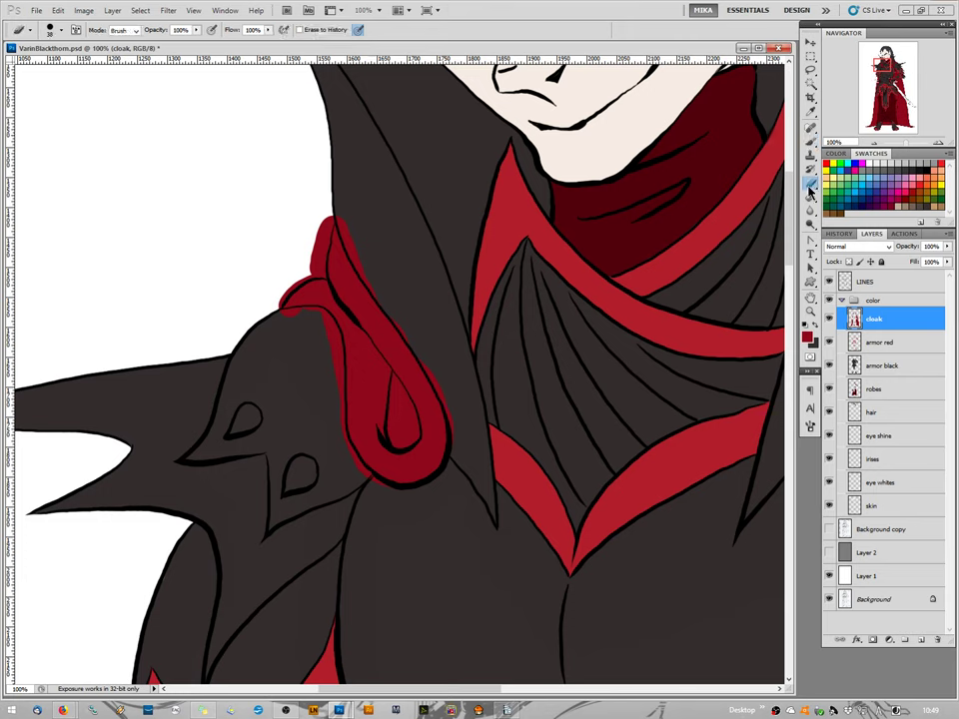
drag(306, 237, 321, 215)
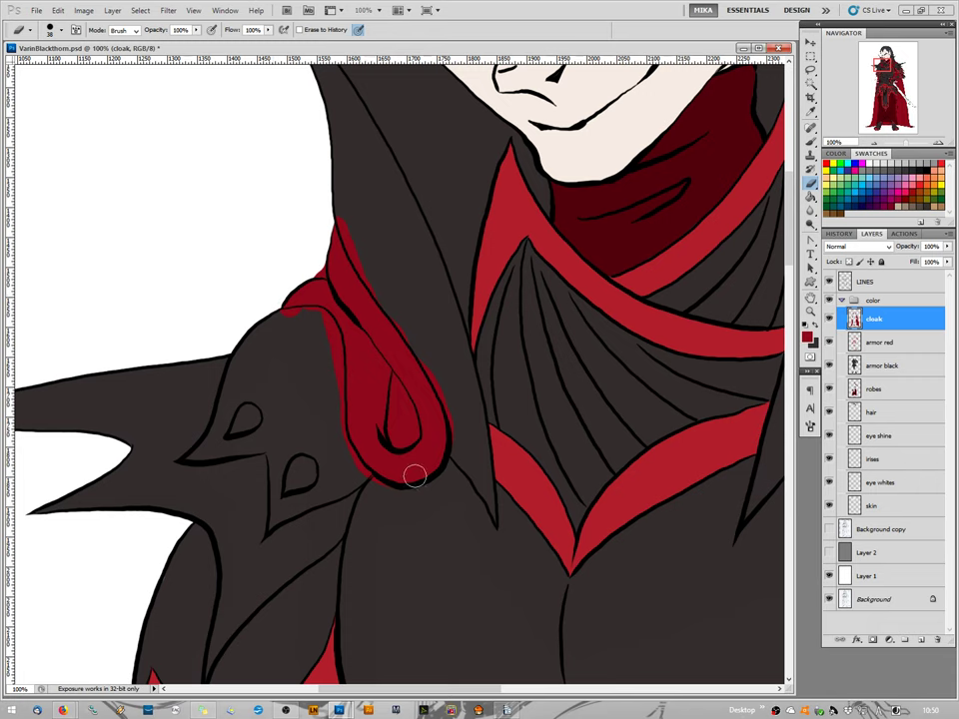
Scribble loose red brush strokes on the white background beside the left-hand shoulder and across the shoulder spike.
key(b)
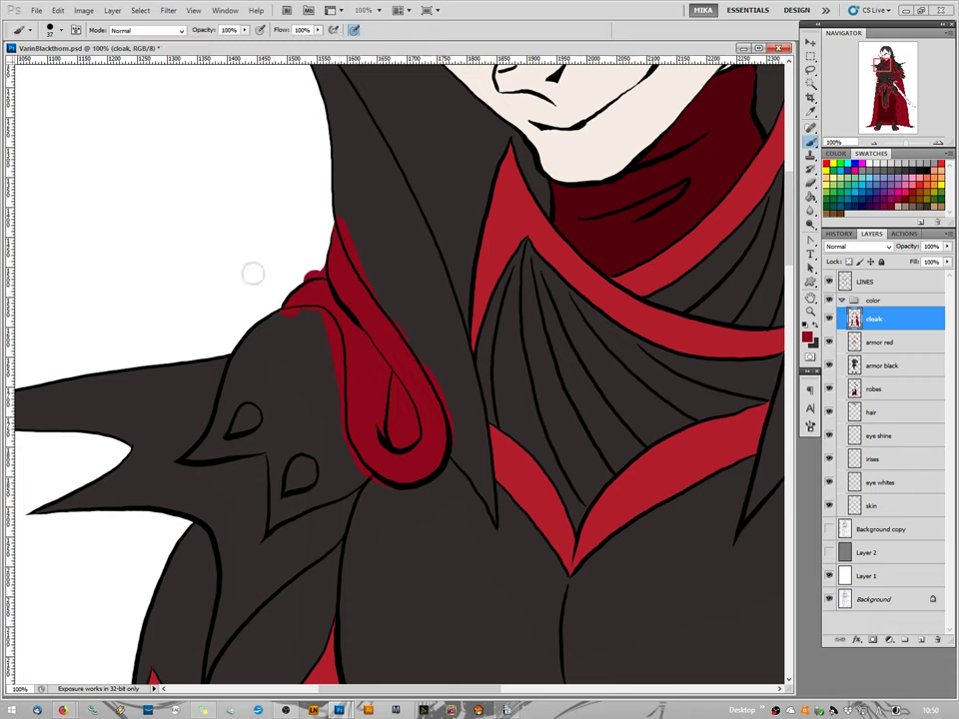
mouse_move(252, 272)
mouse_down()
mouse_move(333, 292)
mouse_move(304, 273)
mouse_up()
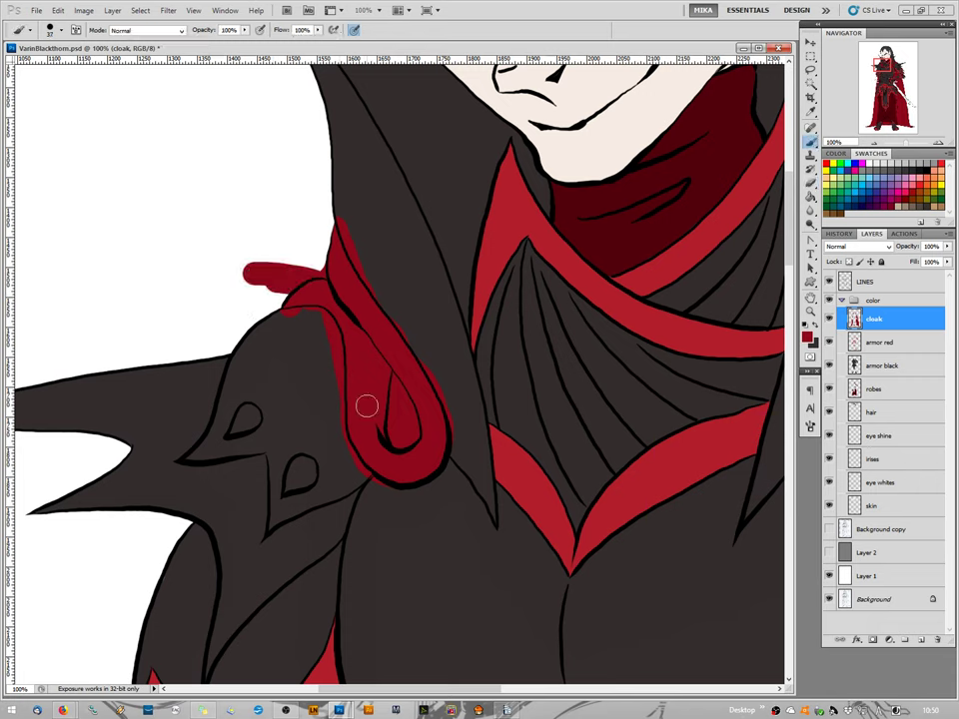
mouse_move(240, 265)
mouse_down()
mouse_move(228, 284)
mouse_move(251, 266)
mouse_up()
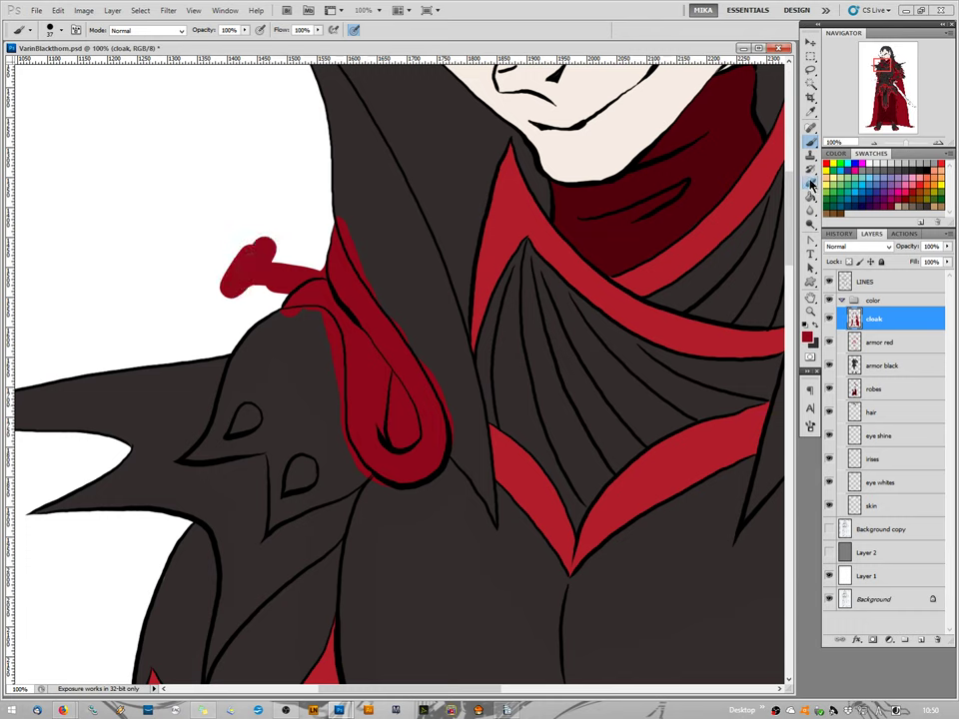
mouse_move(205, 305)
mouse_down()
mouse_move(193, 328)
mouse_move(150, 345)
mouse_move(145, 371)
mouse_up()
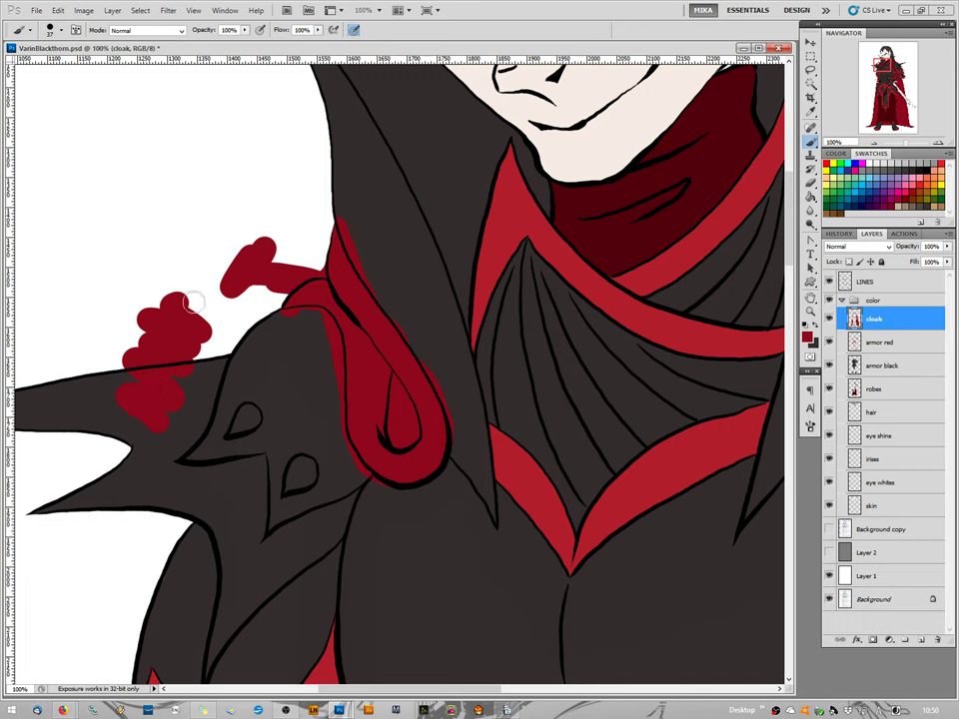
Add more loose red test scribbles beside the left-hand shoulder, and erase all the scribbles on the background and shoulder spike.
mouse_move(225, 182)
mouse_down()
mouse_move(190, 176)
mouse_move(243, 206)
mouse_move(171, 187)
mouse_move(216, 217)
mouse_move(156, 212)
mouse_move(191, 246)
mouse_move(165, 251)
mouse_move(140, 242)
mouse_move(91, 275)
mouse_move(98, 317)
mouse_up()
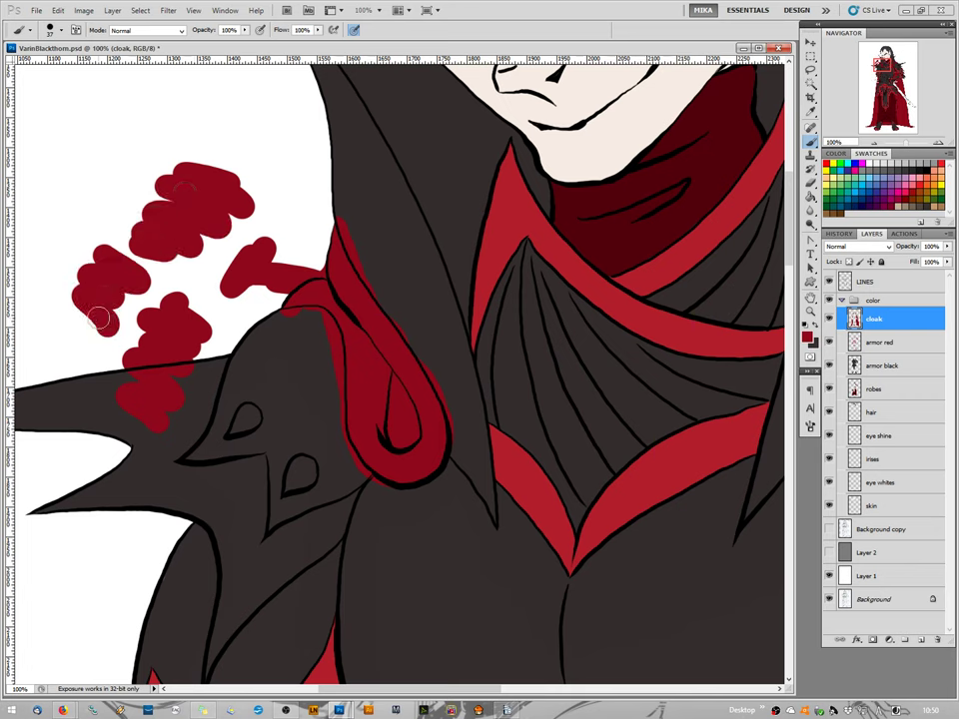
click(811, 186)
mouse_move(90, 274)
mouse_down()
mouse_move(87, 336)
mouse_move(77, 263)
mouse_move(94, 318)
mouse_move(106, 272)
mouse_move(98, 261)
mouse_move(127, 346)
mouse_move(140, 289)
mouse_move(119, 249)
mouse_move(217, 336)
mouse_move(144, 304)
mouse_move(125, 316)
mouse_move(200, 386)
mouse_move(170, 421)
mouse_move(182, 441)
mouse_move(133, 244)
mouse_move(184, 231)
mouse_move(236, 235)
mouse_move(238, 197)
mouse_move(195, 159)
mouse_move(241, 181)
mouse_move(236, 271)
mouse_move(222, 305)
mouse_move(264, 252)
mouse_move(287, 255)
mouse_move(273, 288)
mouse_move(307, 265)
mouse_up()
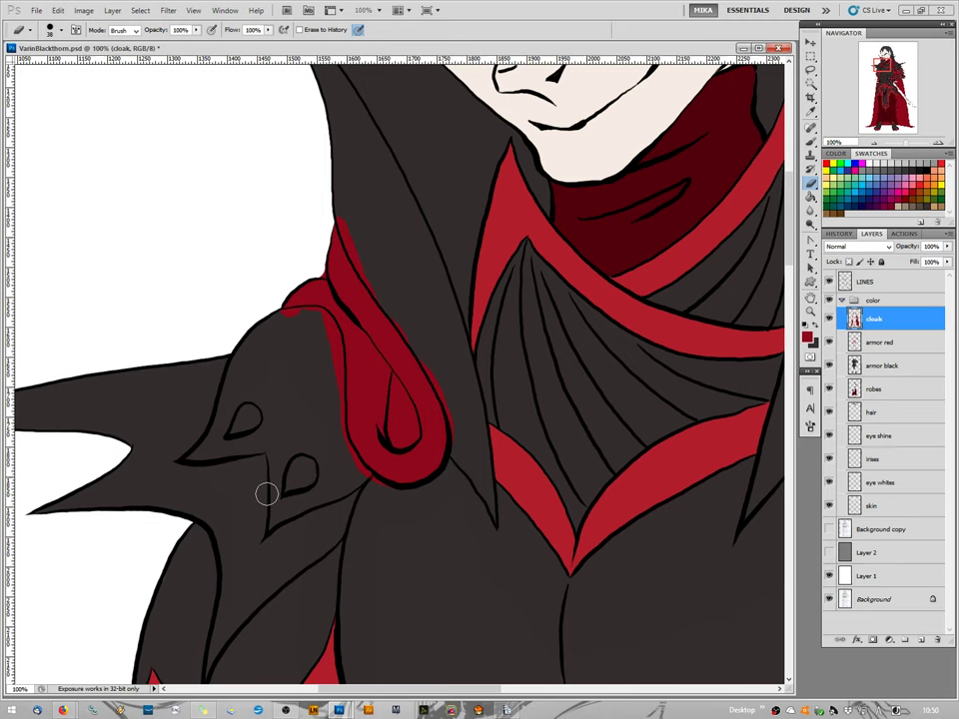
Bring up the Lazy Nezumi Pro window and turn its stroke smoothing off.
click(315, 709)
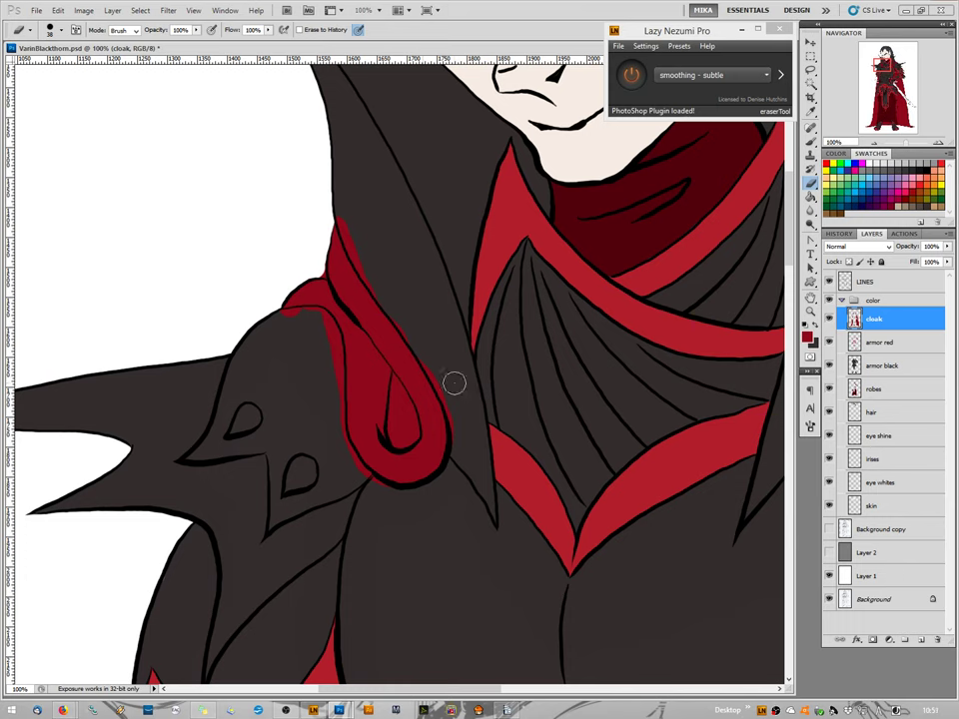
drag(453, 383, 433, 382)
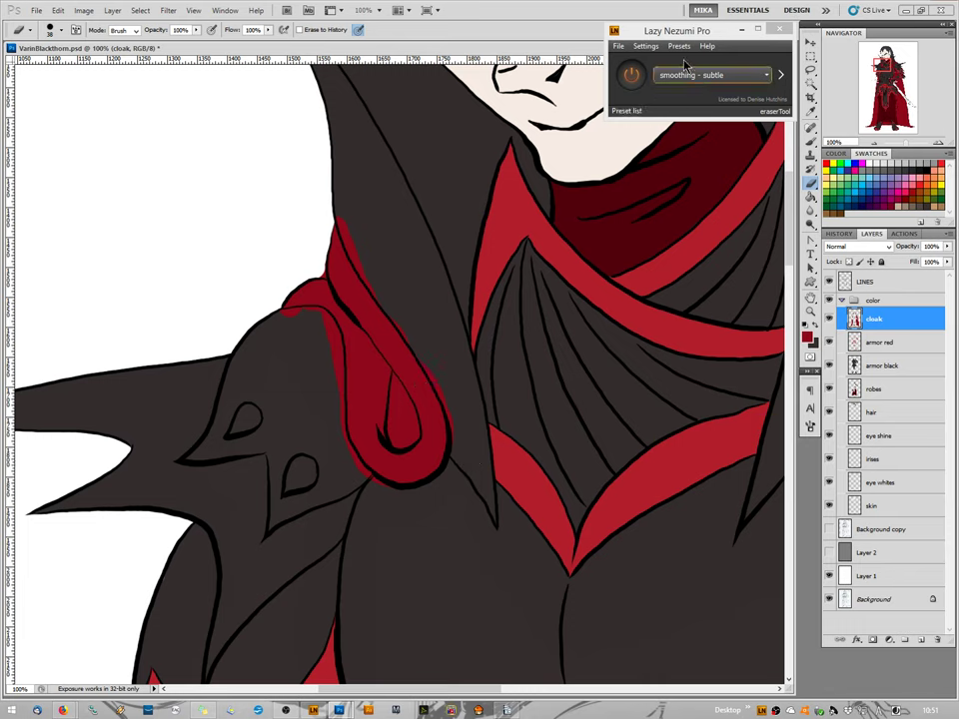
click(631, 75)
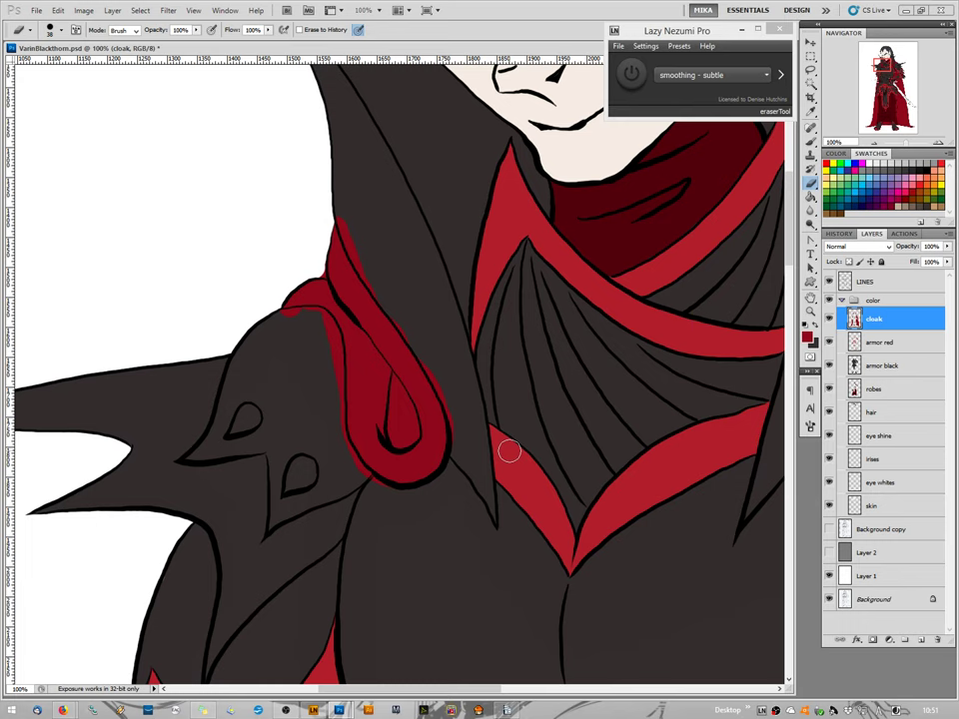
Scribble two red test patches on the white background beside the left-hand shoulder and erase them again.
click(811, 143)
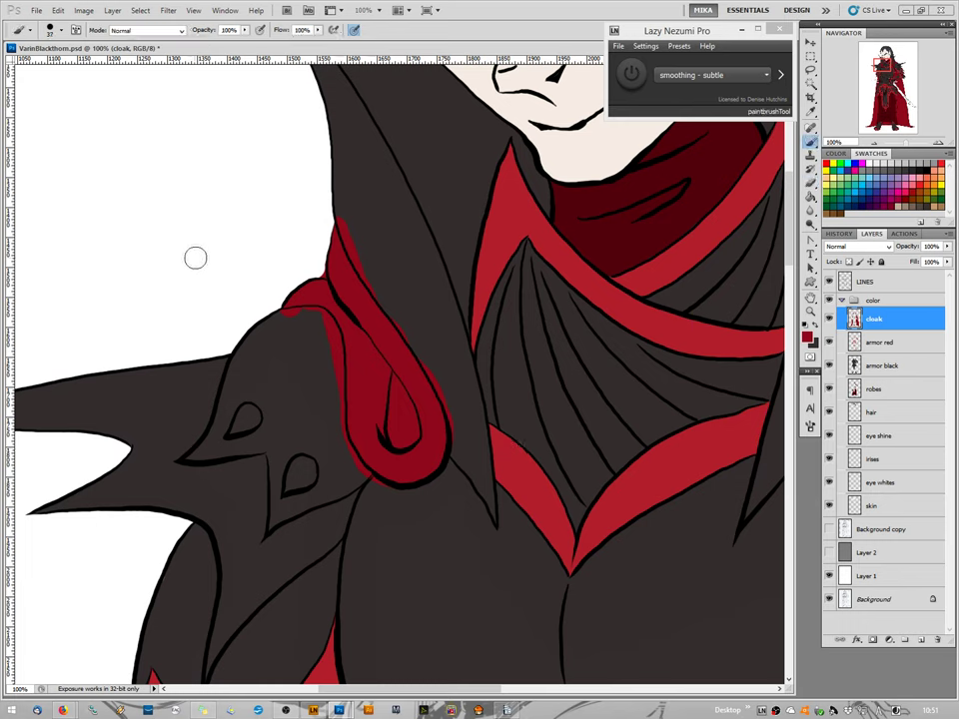
mouse_move(231, 280)
mouse_down()
mouse_move(182, 260)
mouse_move(207, 289)
mouse_move(165, 280)
mouse_move(187, 317)
mouse_up()
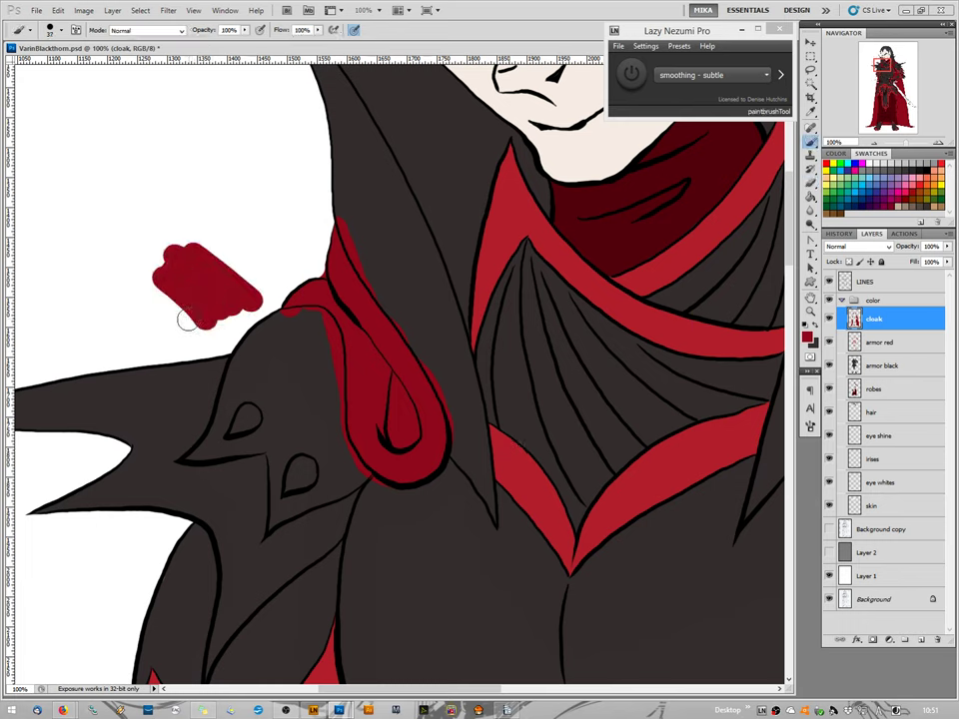
mouse_move(229, 216)
mouse_down()
mouse_move(271, 262)
mouse_move(219, 221)
mouse_up()
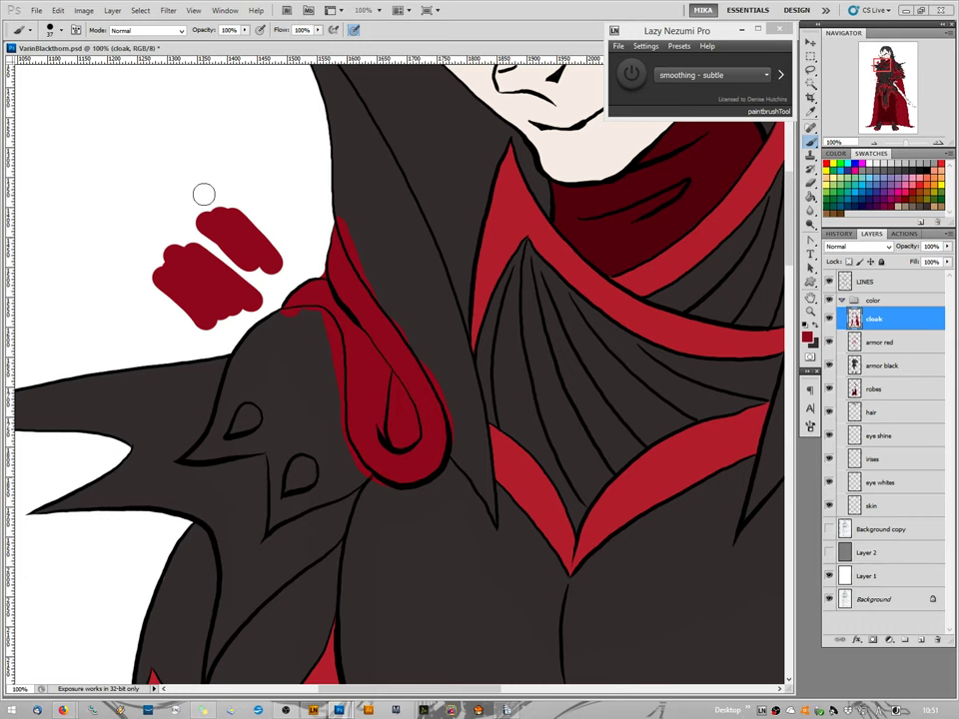
key(e)
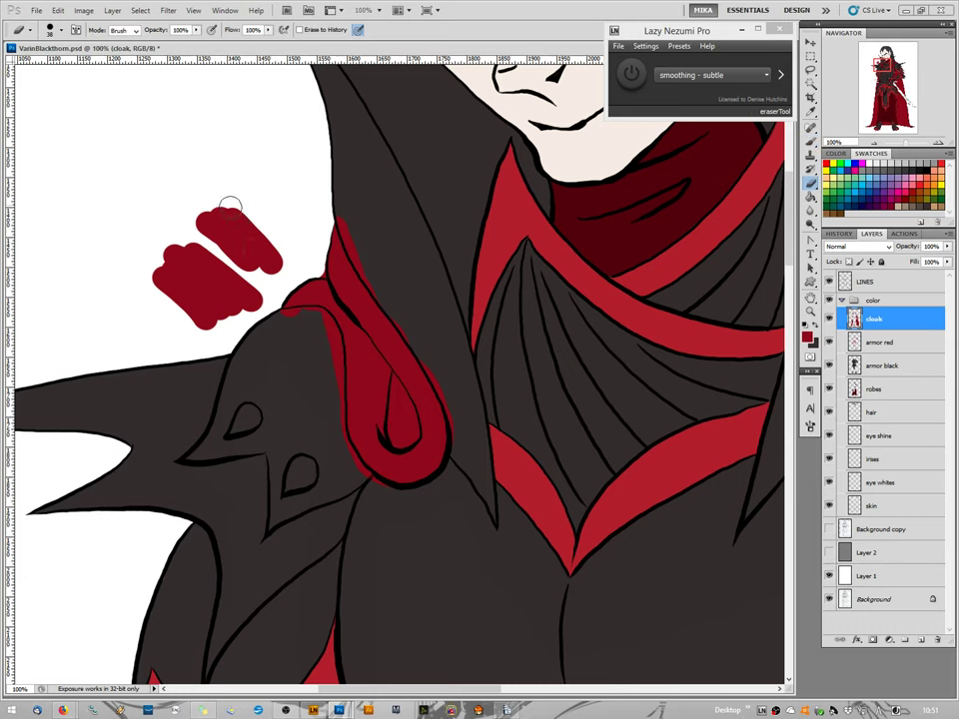
mouse_move(262, 258)
mouse_down()
mouse_move(230, 221)
mouse_move(252, 262)
mouse_move(158, 289)
mouse_move(206, 313)
mouse_move(210, 285)
mouse_move(285, 262)
mouse_up()
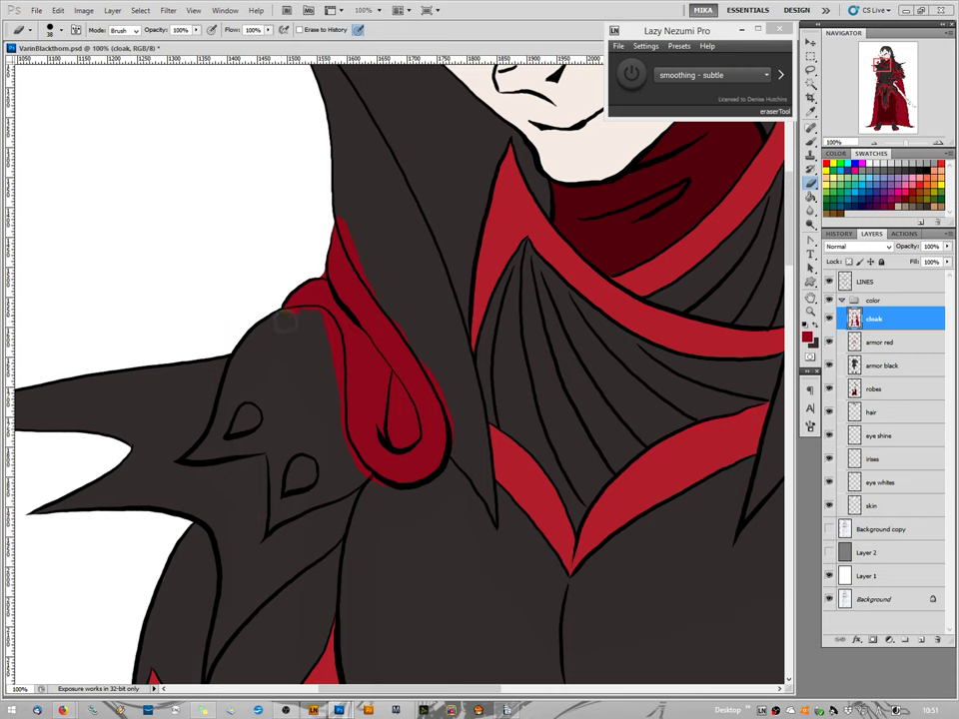
Set the eraser size to 19 px and erase the red overspill along both sides of the left-hand shoulder's cloak fold.
right_click(300, 338)
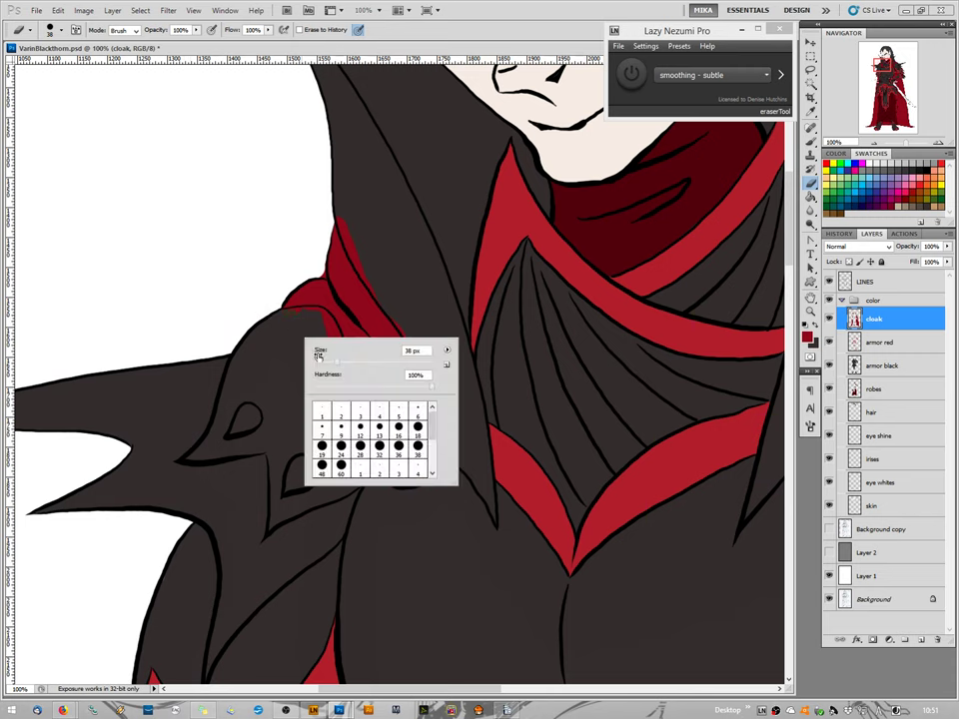
right_click(288, 338)
right_click(270, 338)
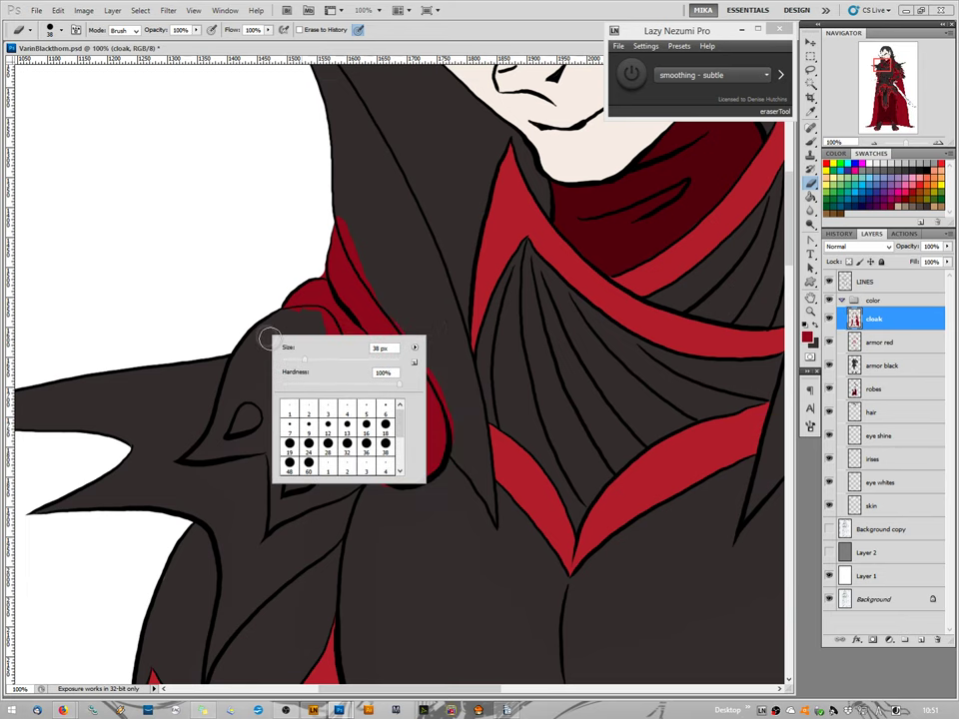
right_click(257, 349)
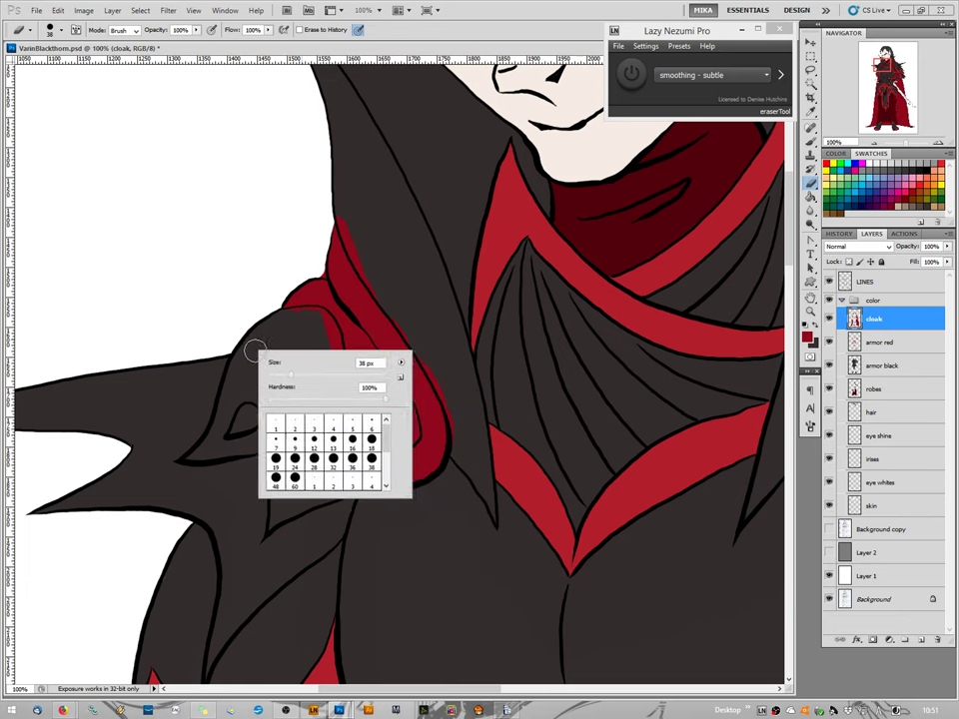
right_click(254, 350)
right_click(414, 283)
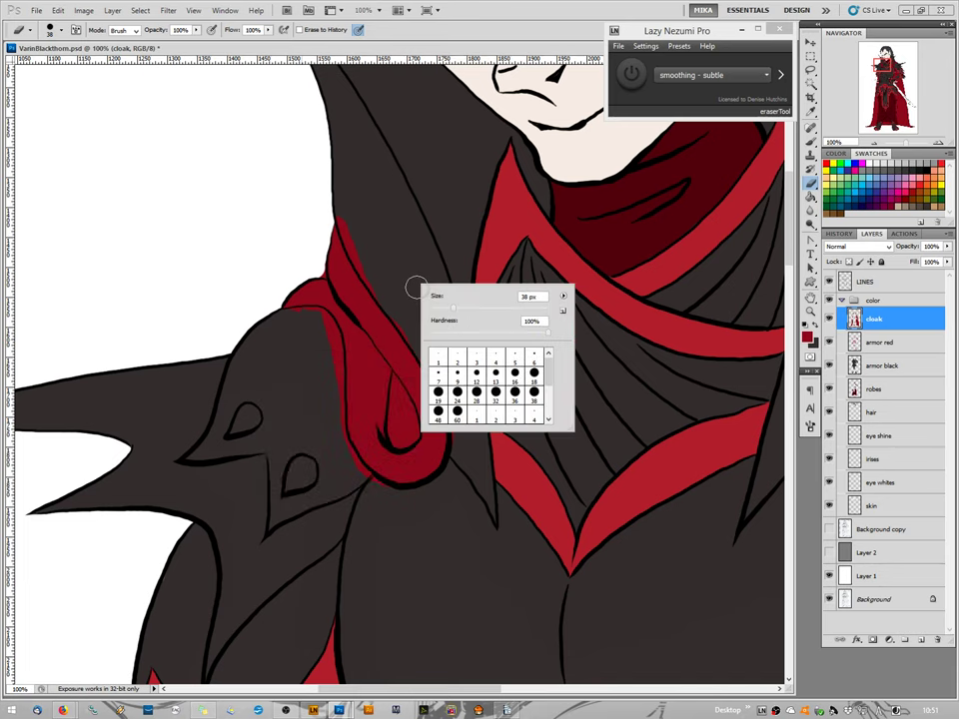
right_click(405, 271)
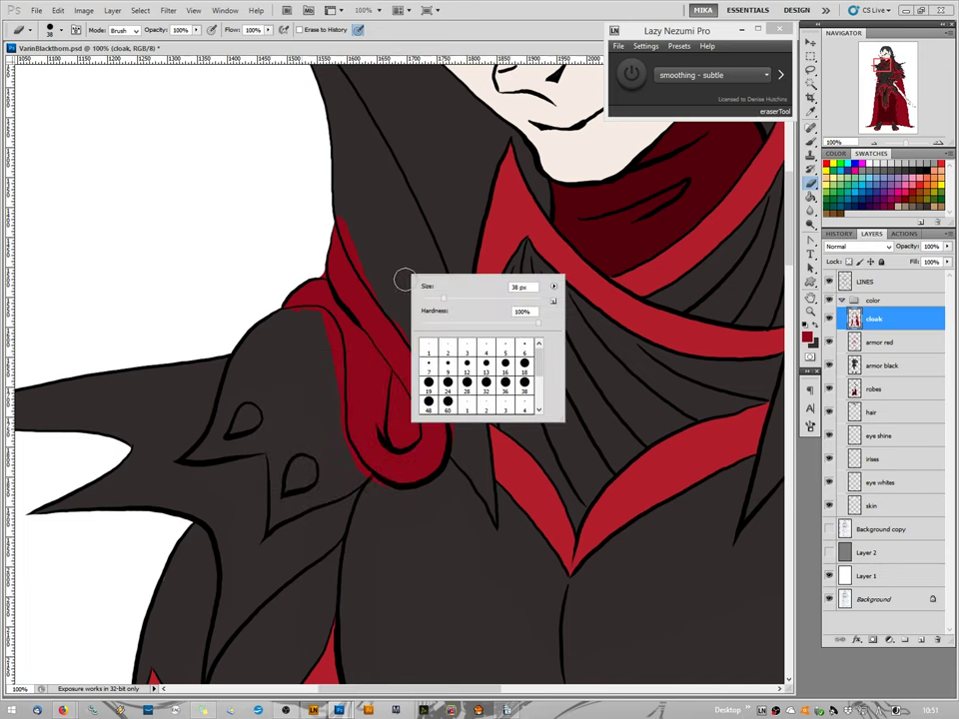
click(431, 299)
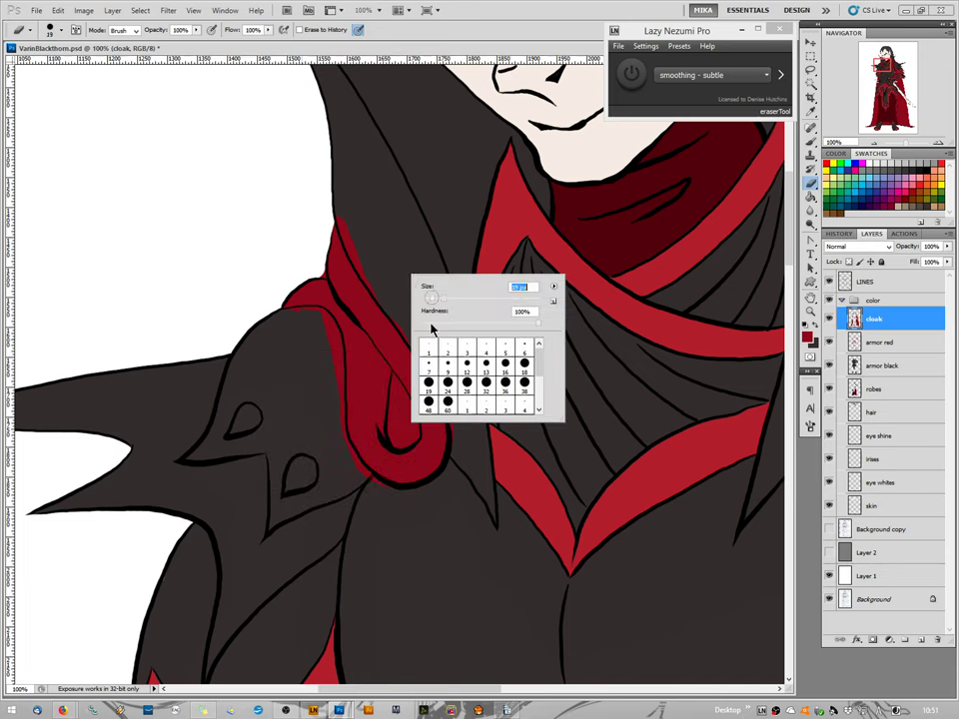
click(293, 319)
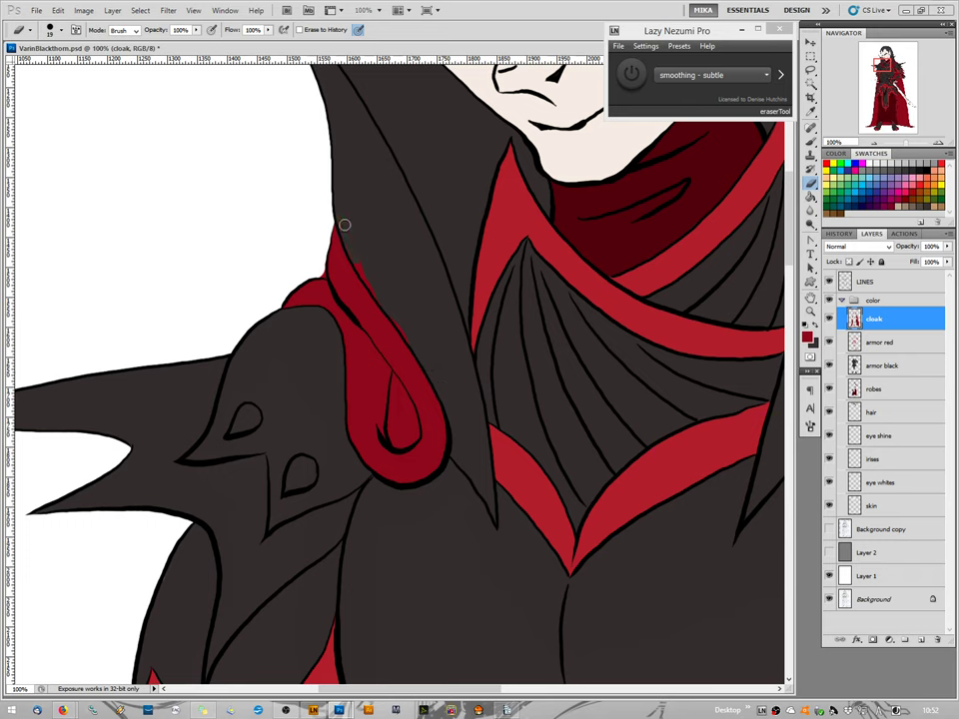
drag(345, 225, 384, 300)
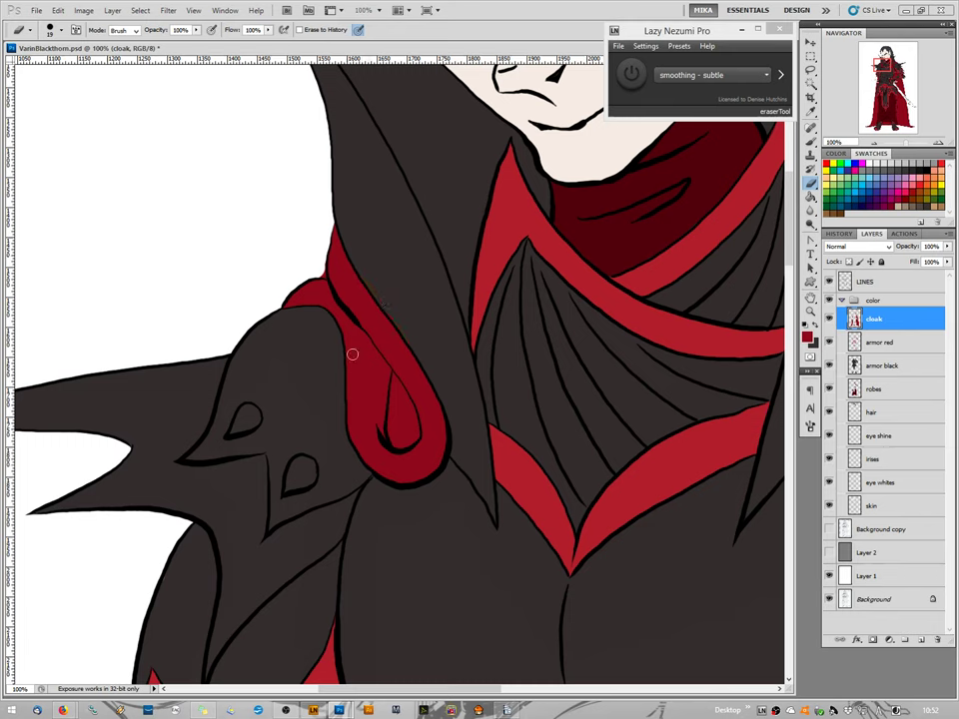
Reduce the eraser to 8 px and clean the remaining red overspill at the edges of the left-hand cloak fold.
right_click(343, 282)
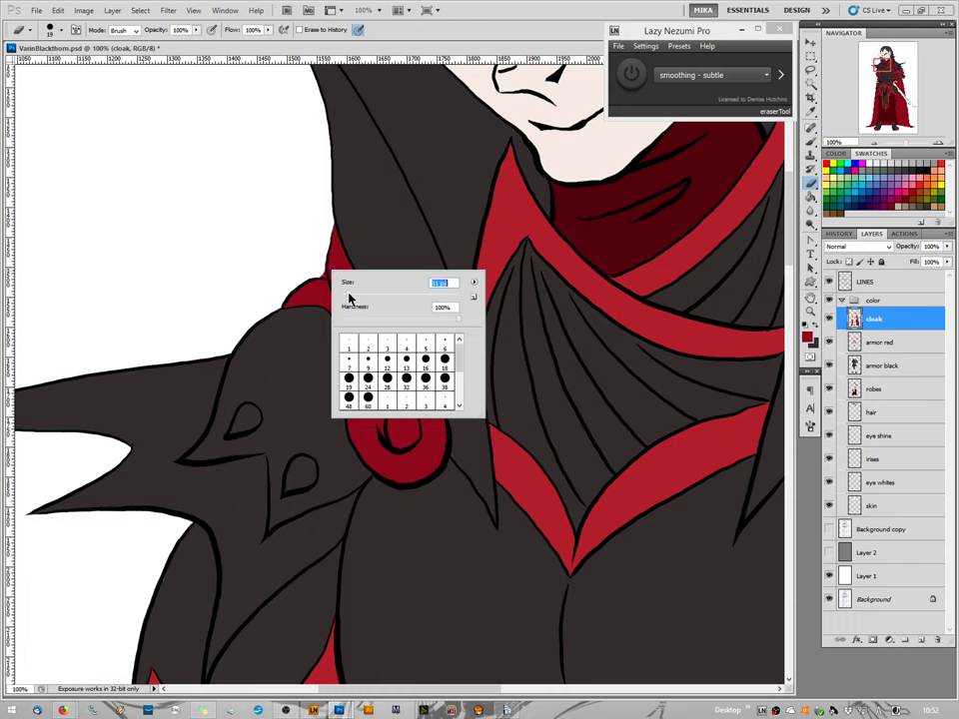
drag(348, 293, 344, 293)
click(323, 271)
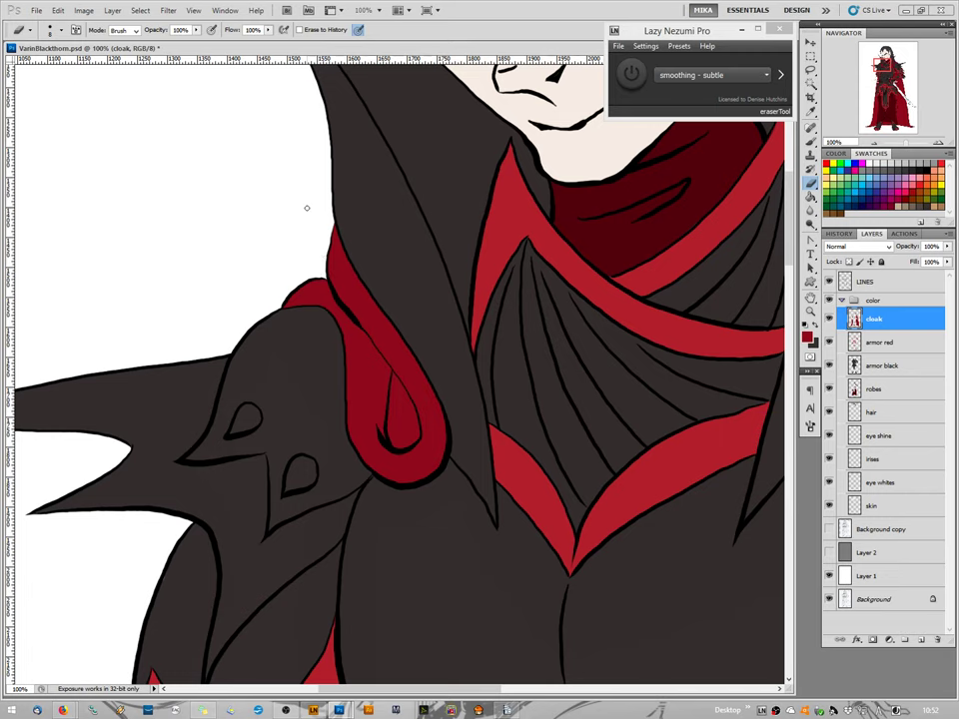
Erase the red overspill outside the cloak's outlines around the right-hand shoulder, along the armour, hair and white background.
mouse_move(582, 578)
mouse_down()
mouse_move(289, 556)
mouse_move(208, 566)
mouse_up()
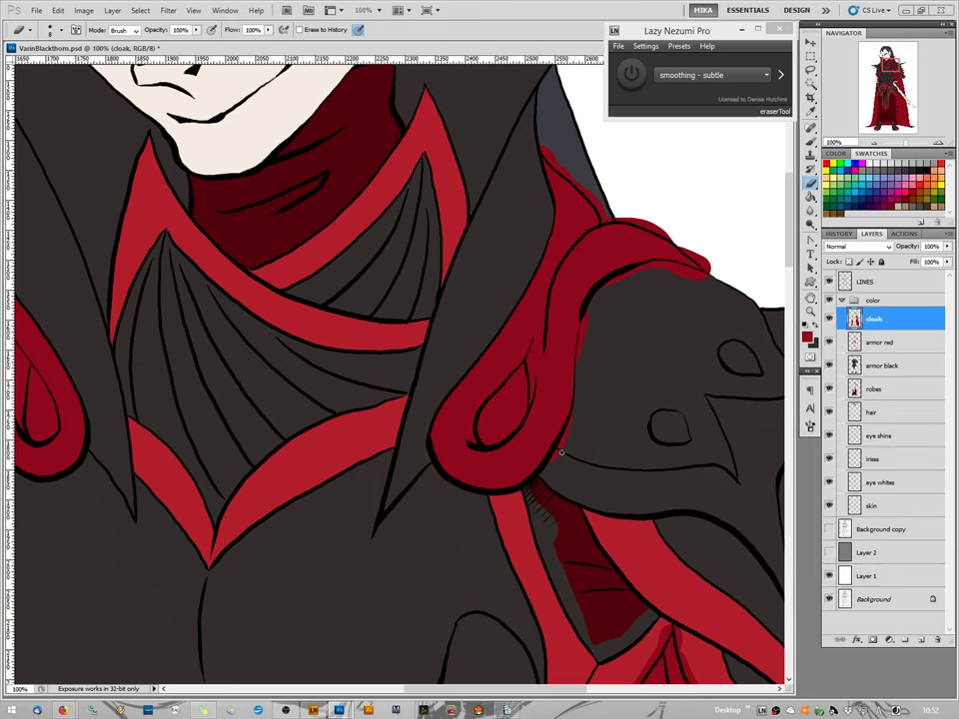
key(b)
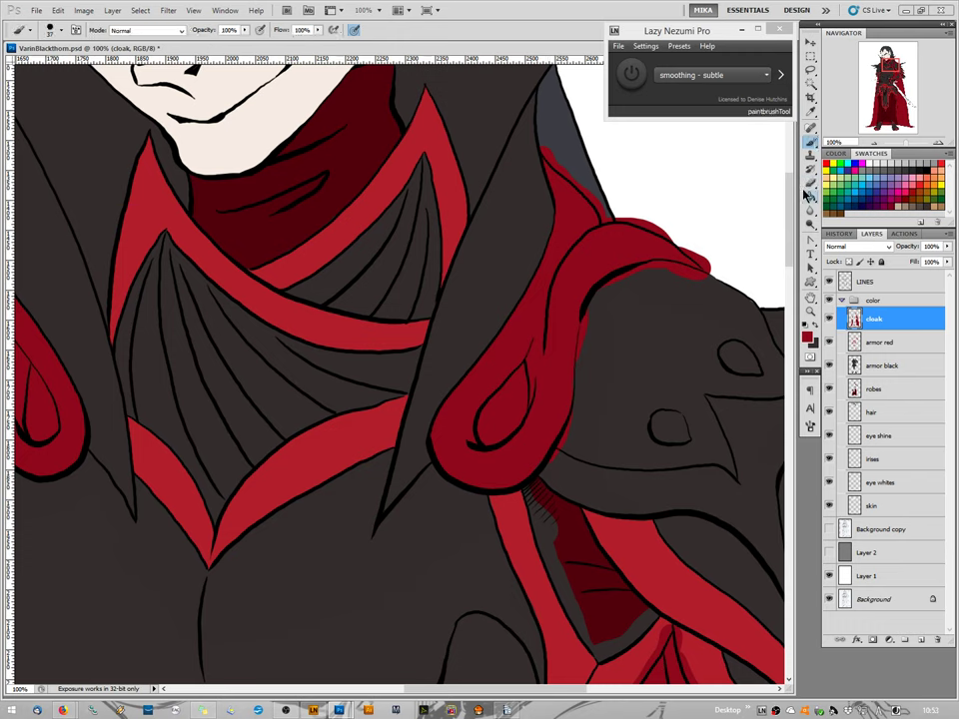
key(e)
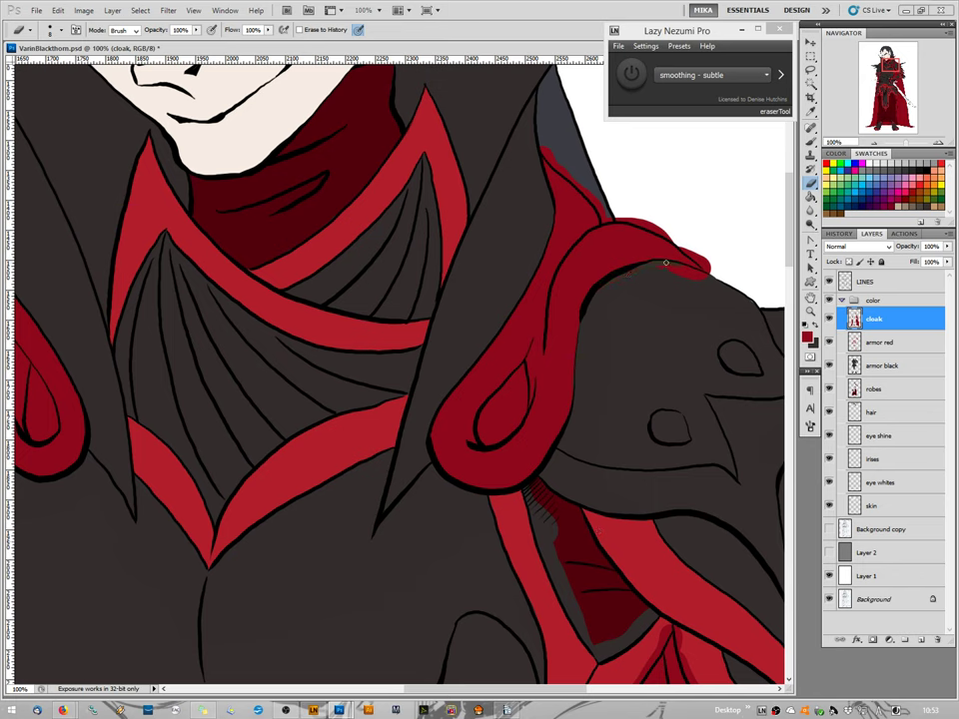
drag(665, 272, 691, 274)
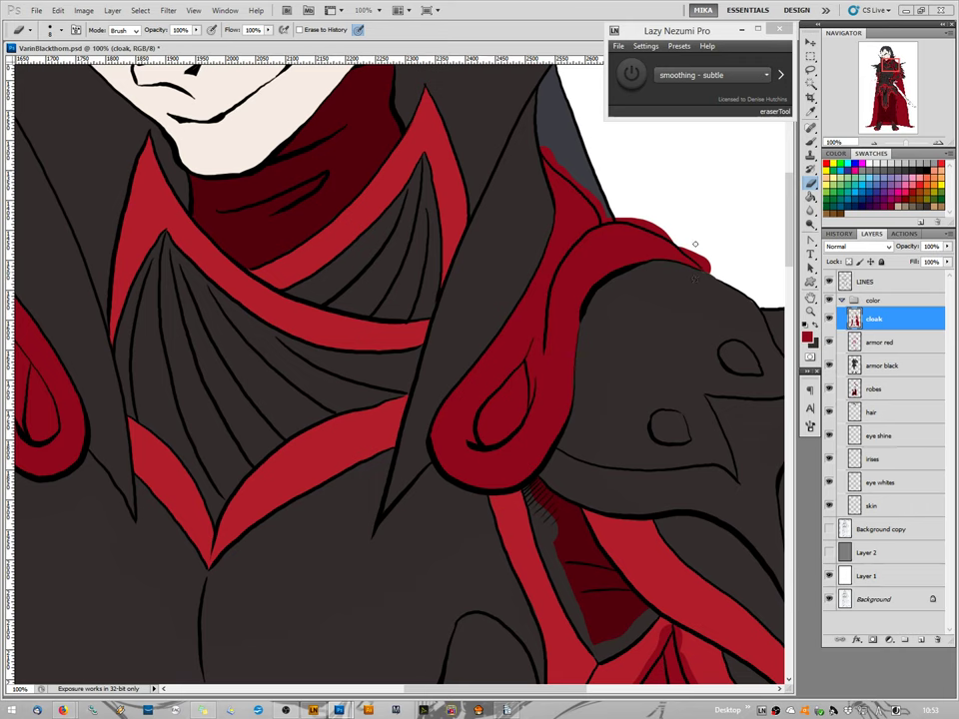
mouse_move(695, 244)
mouse_down()
mouse_move(685, 243)
mouse_move(703, 265)
mouse_up()
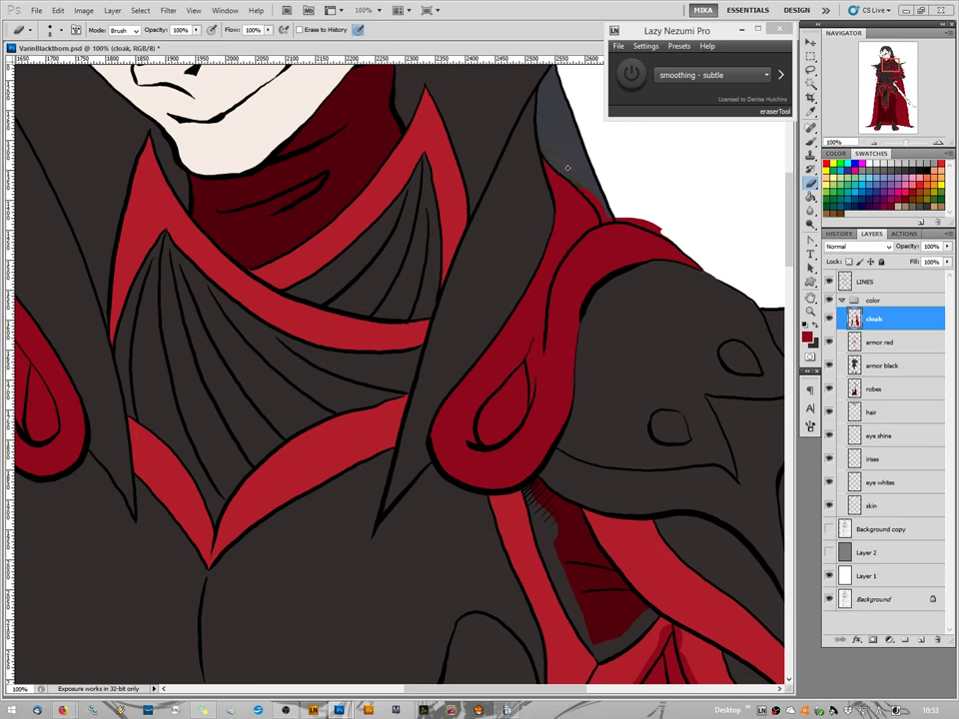
drag(570, 178, 601, 214)
mouse_move(614, 217)
mouse_down()
mouse_move(654, 229)
mouse_move(624, 214)
mouse_move(673, 233)
mouse_up()
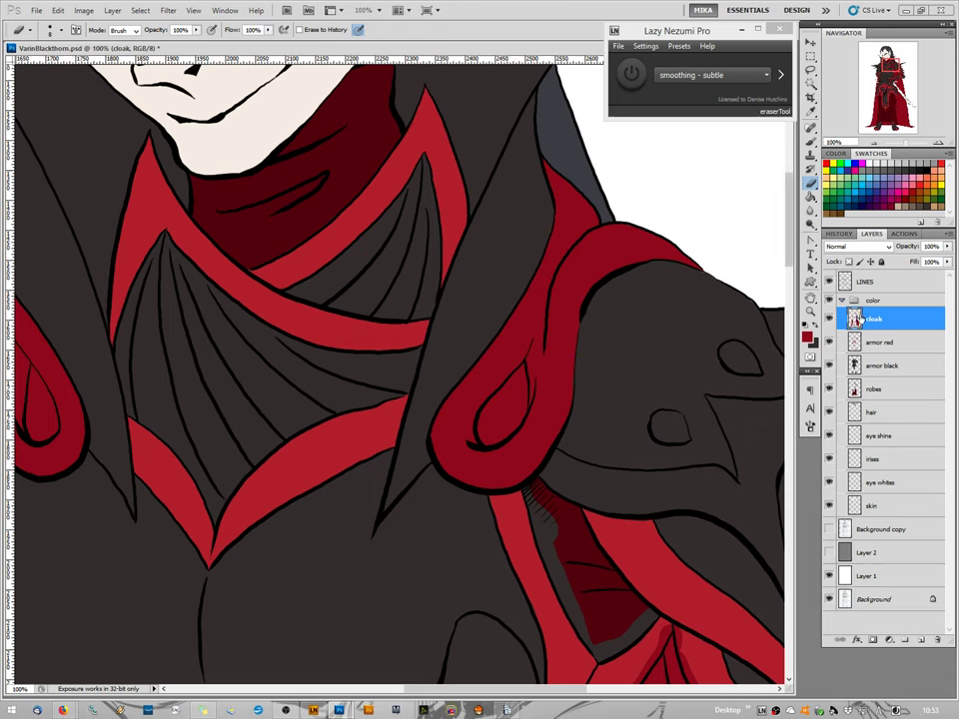
Make the armour's dark grey the foreground colour and ready the Brush on the armor black layer.
click(879, 366)
click(815, 326)
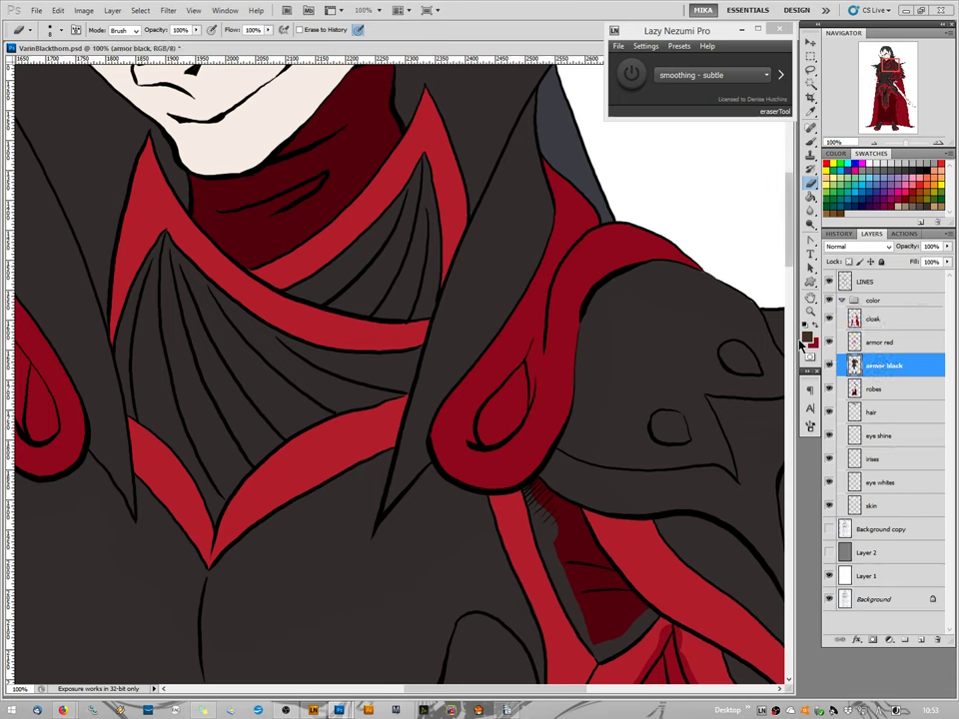
click(807, 338)
click(775, 442)
key(ctrl+z)
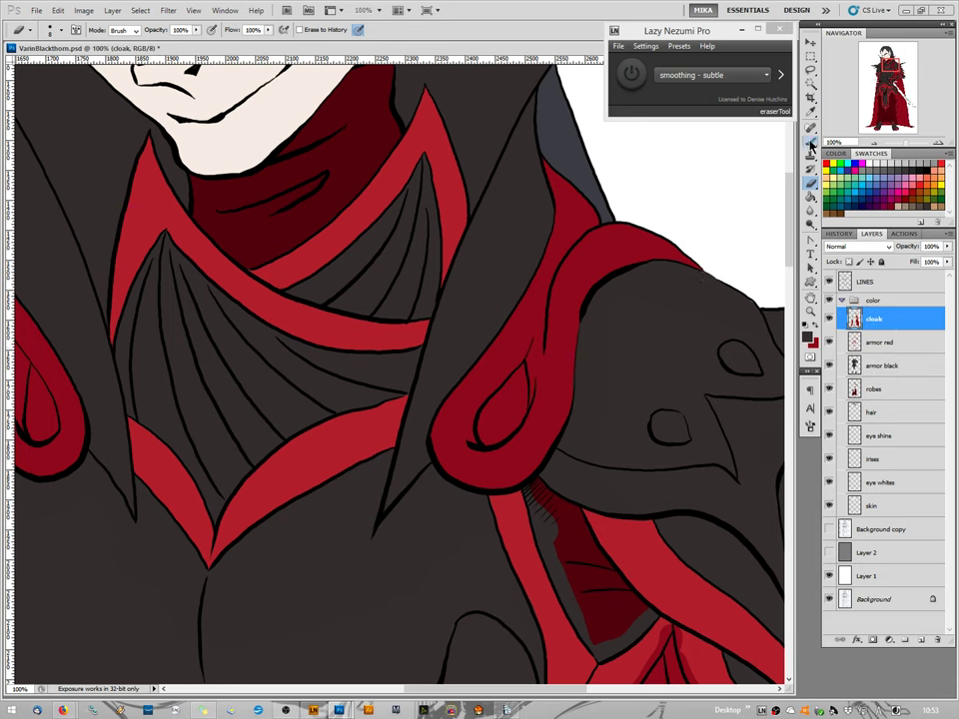
click(811, 142)
key(alt+[)
key(alt+[)
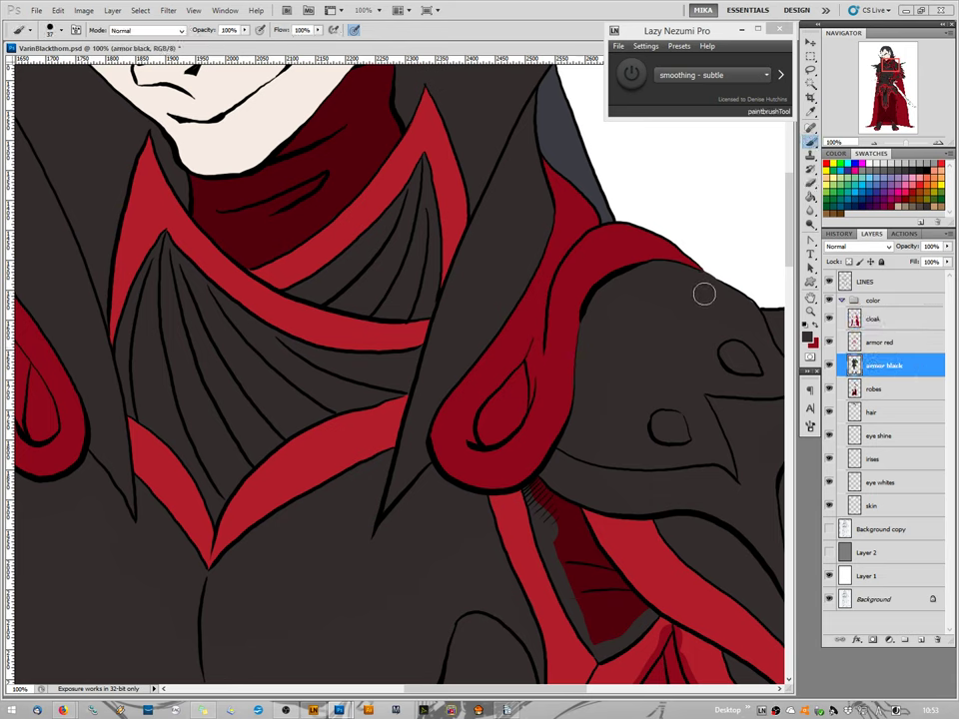
Set the brush size to 15 px, try a dark dab beside the right-hand shoulder's outline and undo it.
right_click(711, 304)
text(15)
key(Return)
click(752, 290)
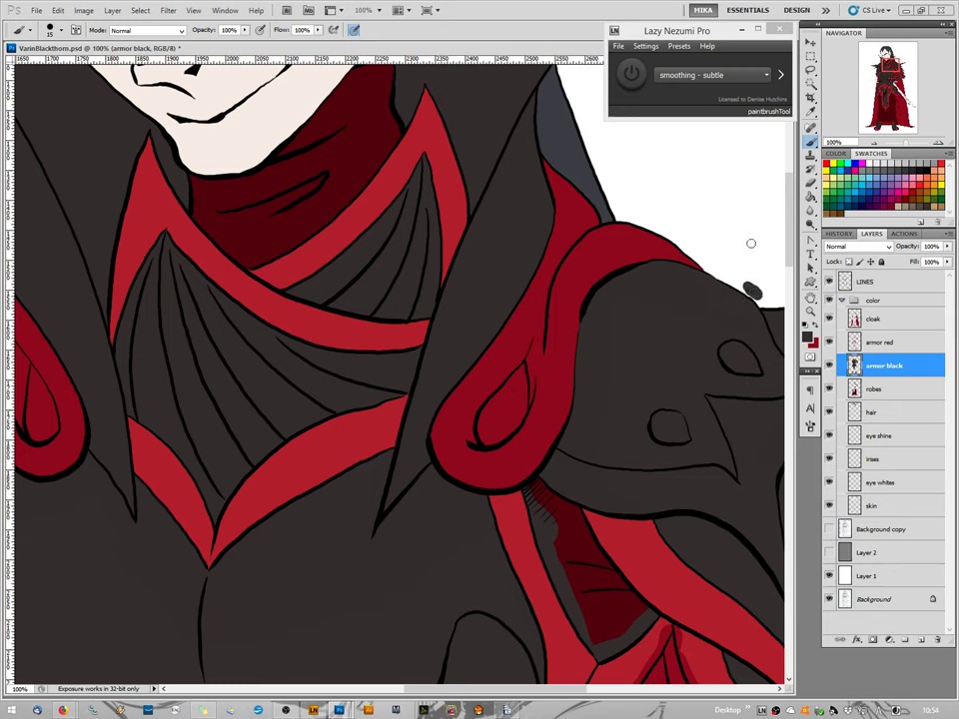
key(ctrl+z)
Return to the cloak layer with the Eraser active and the cloak red as the foreground colour.
key(e)
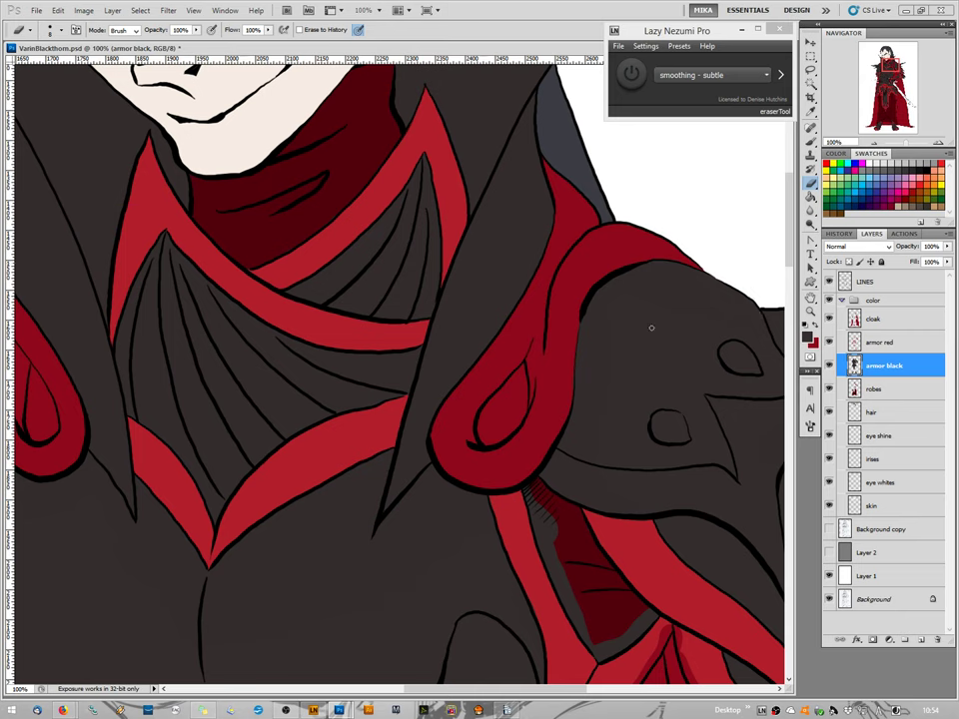
click(898, 320)
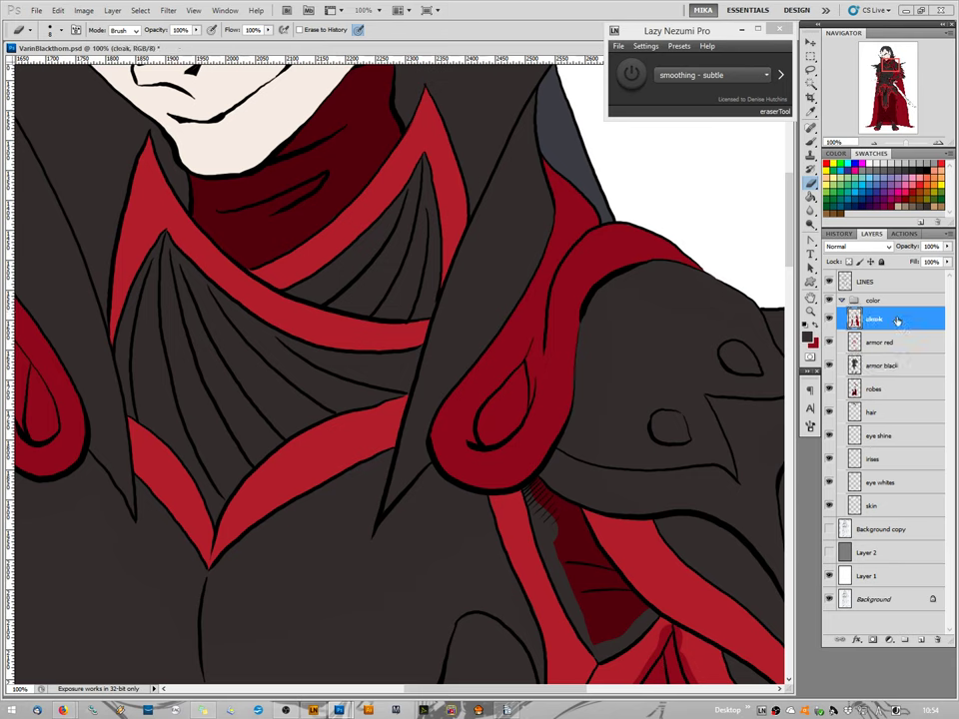
key(x)
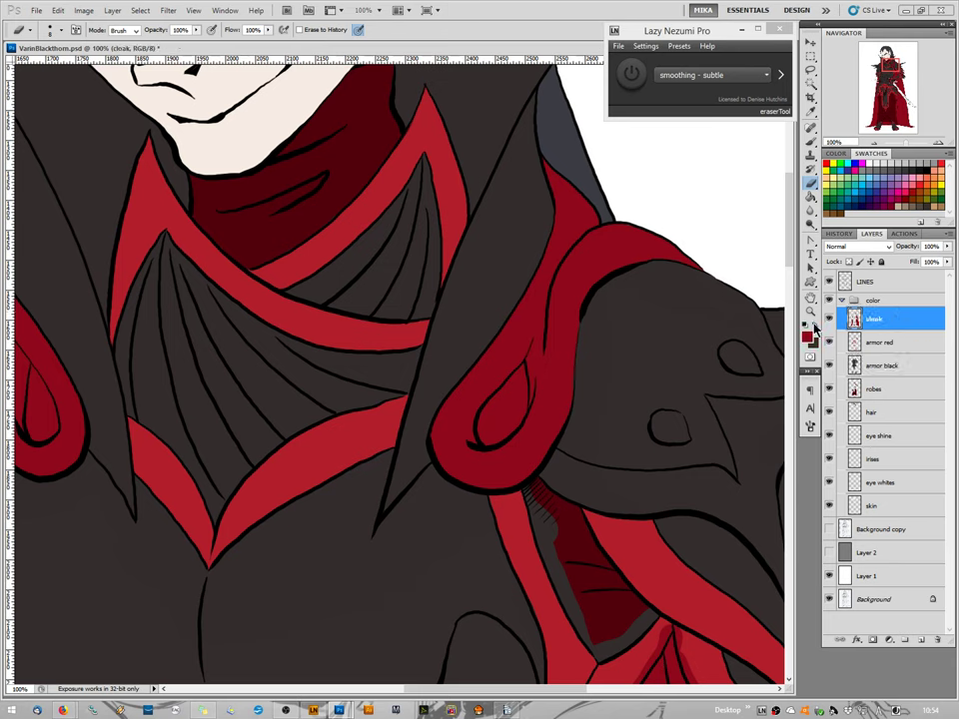
On the armor black layer, erase the dark overspill along the inner edge of the dark red robe under the right-hand shoulder.
drag(889, 68, 889, 73)
drag(489, 521, 376, 415)
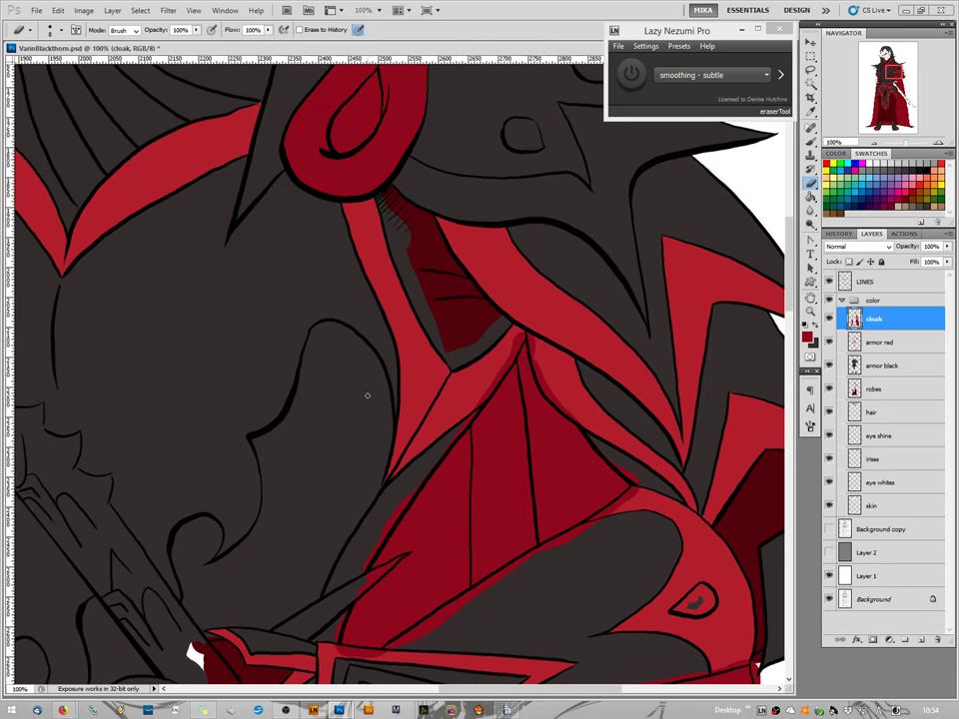
click(880, 366)
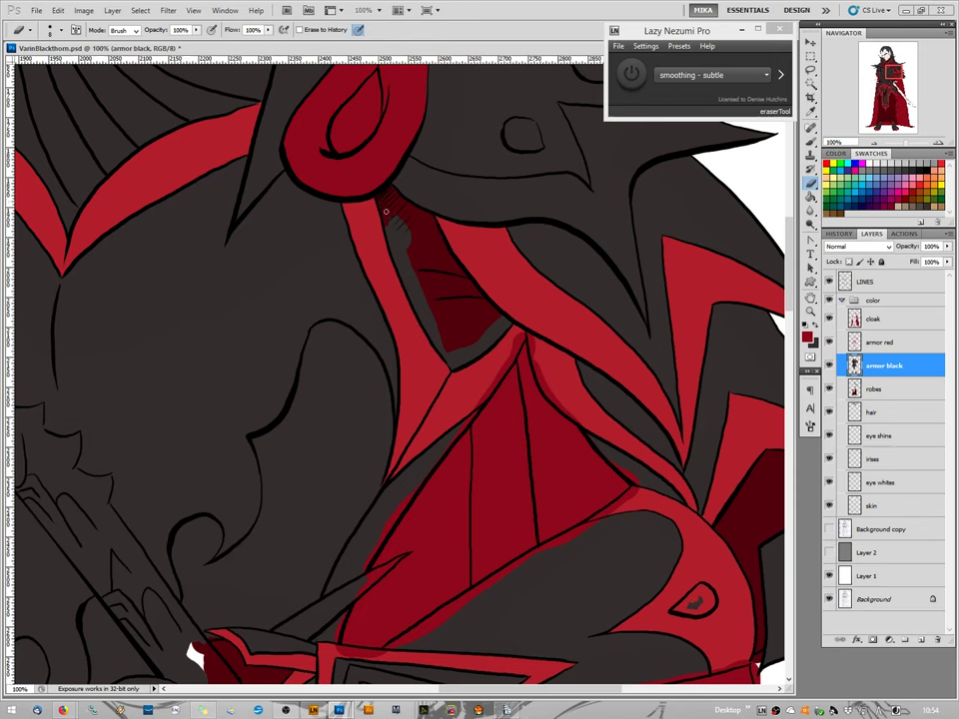
drag(403, 223, 419, 260)
drag(391, 216, 411, 261)
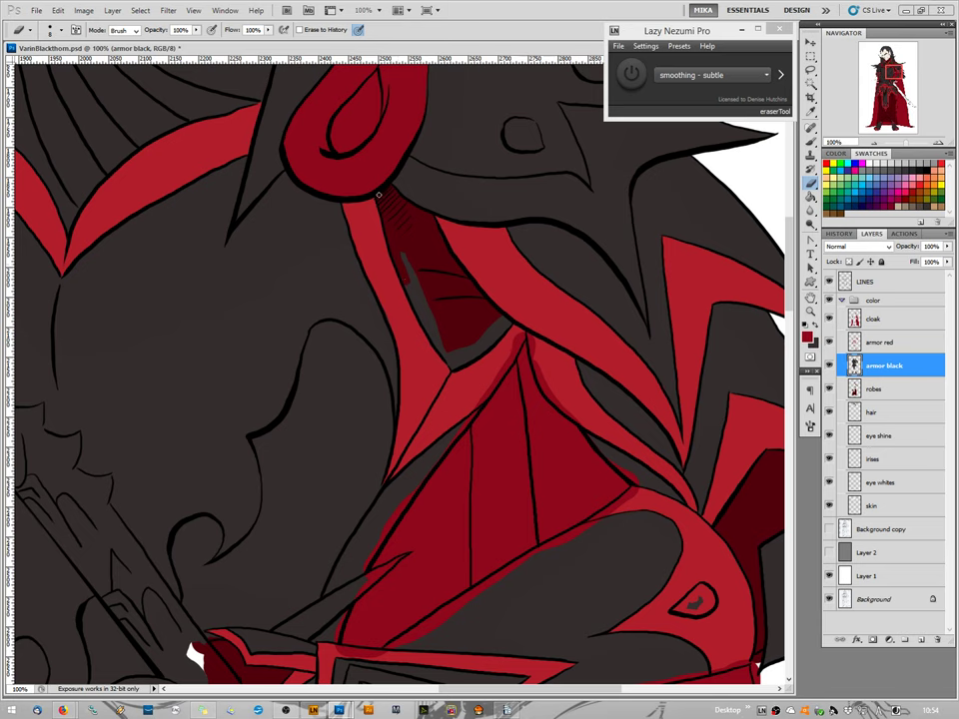
mouse_move(402, 251)
mouse_down()
mouse_move(432, 339)
mouse_move(425, 318)
mouse_move(434, 328)
mouse_up()
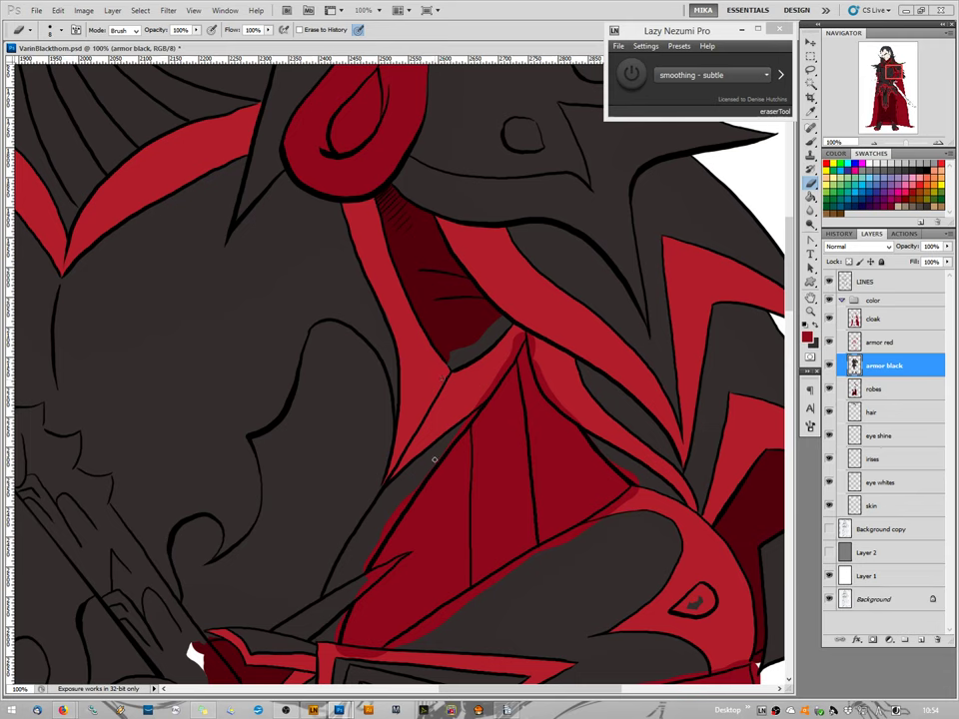
Make the armour trim's bright red the foreground colour and ready the Brush on the armor red layer.
click(869, 340)
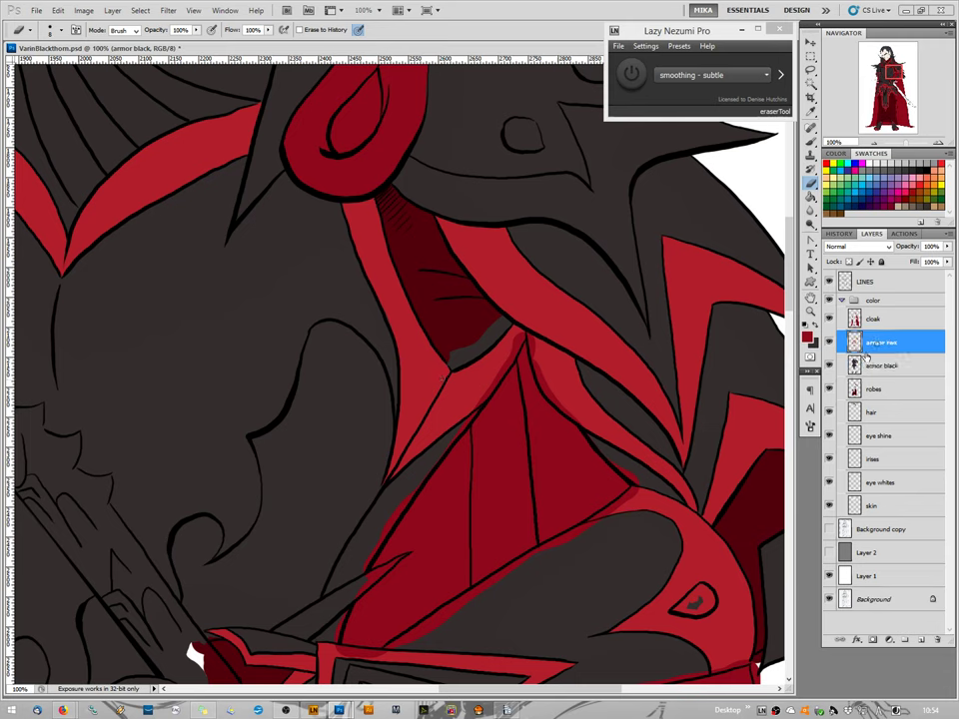
click(814, 325)
click(806, 337)
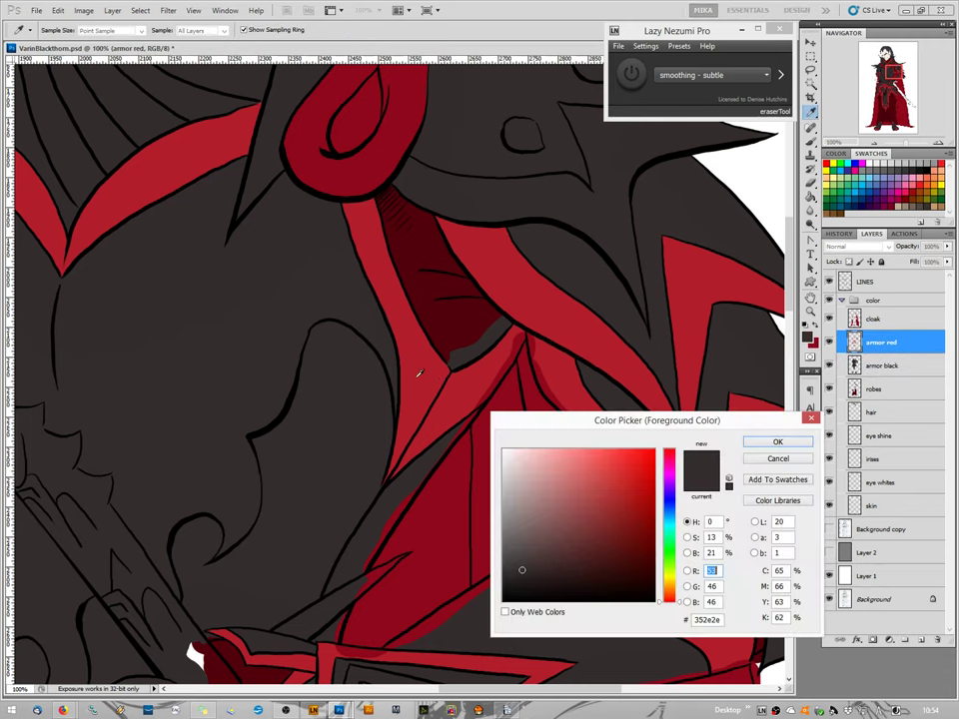
click(418, 371)
click(774, 444)
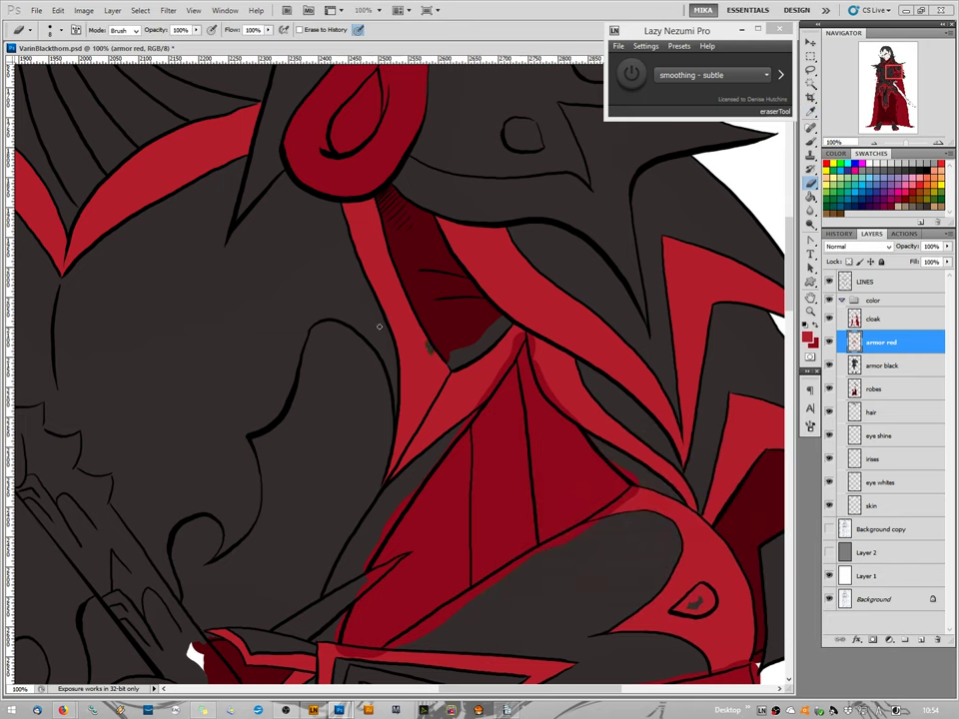
key(alt+bracketleft)
key(b)
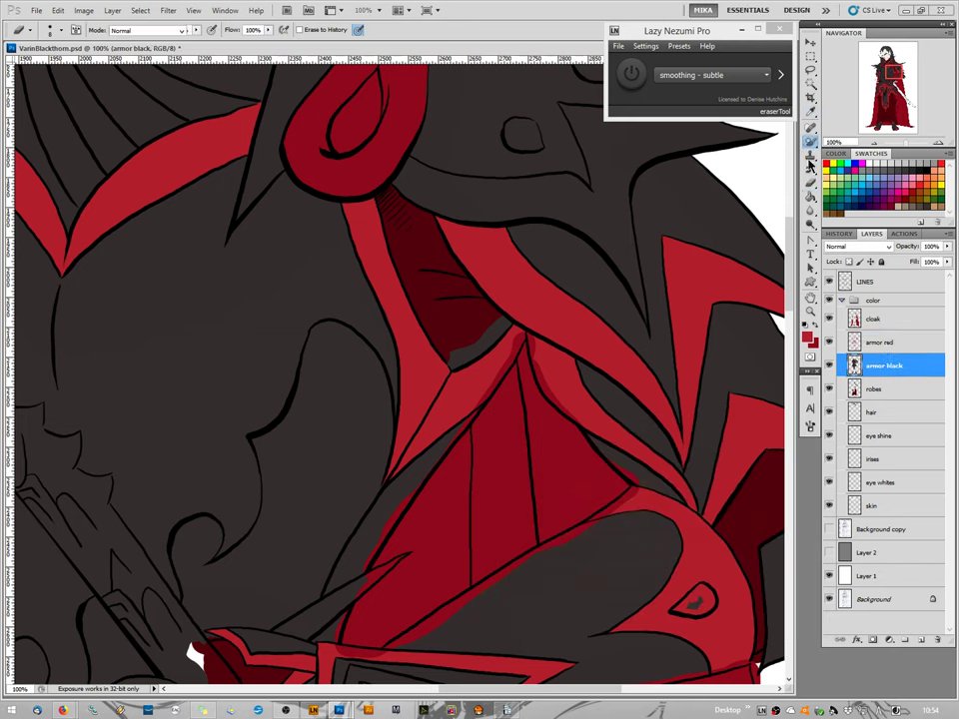
key(alt+bracketright)
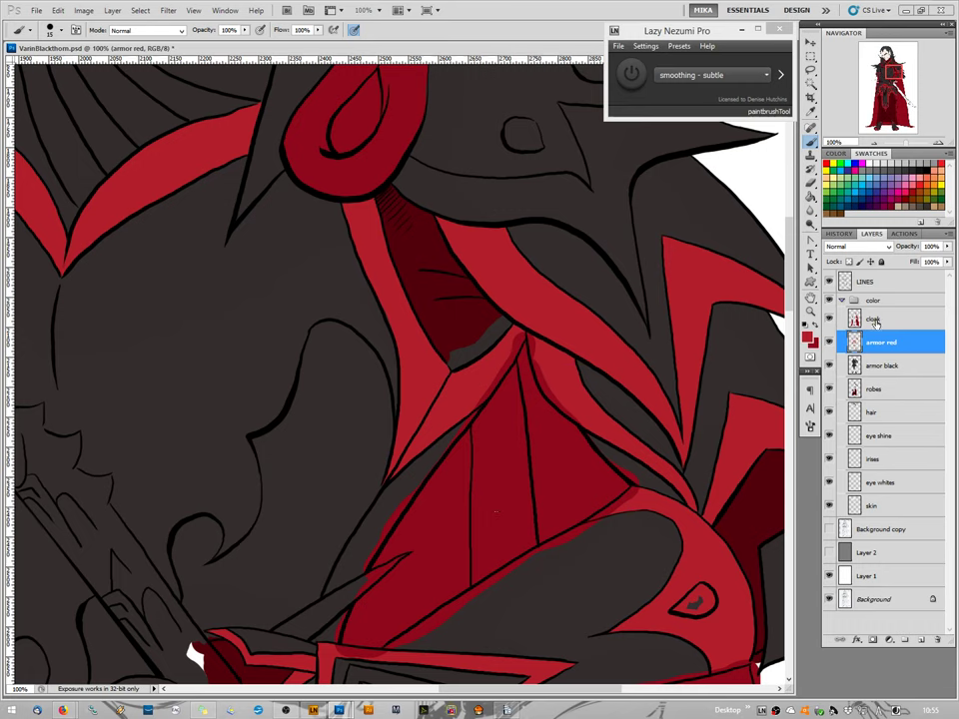
On the armor black layer, erase the remaining dark grey overspill inside the lower tip of the dark red robe panel at the chest.
key(alt+bracketleft)
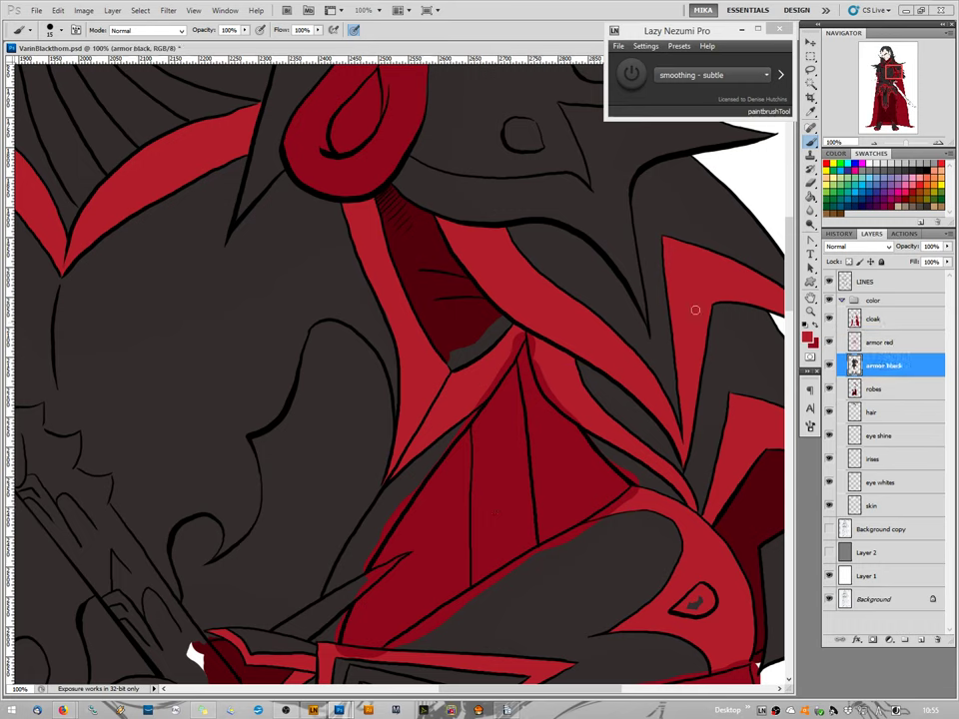
key(e)
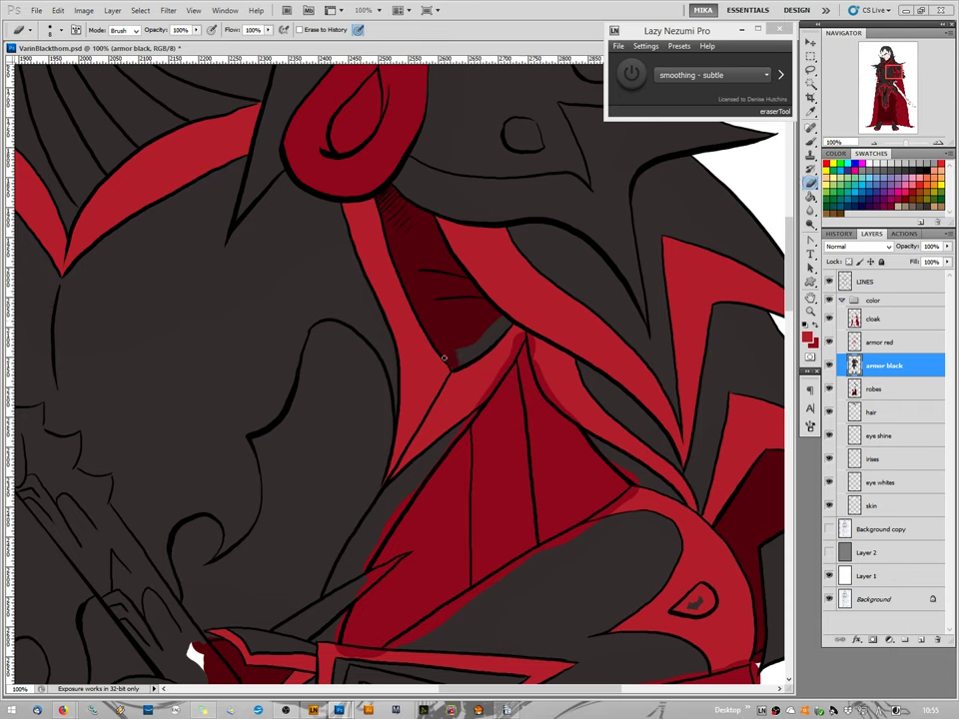
mouse_move(460, 352)
mouse_down()
mouse_move(466, 347)
mouse_move(472, 360)
mouse_move(480, 343)
mouse_move(484, 353)
mouse_move(488, 320)
mouse_move(499, 340)
mouse_up()
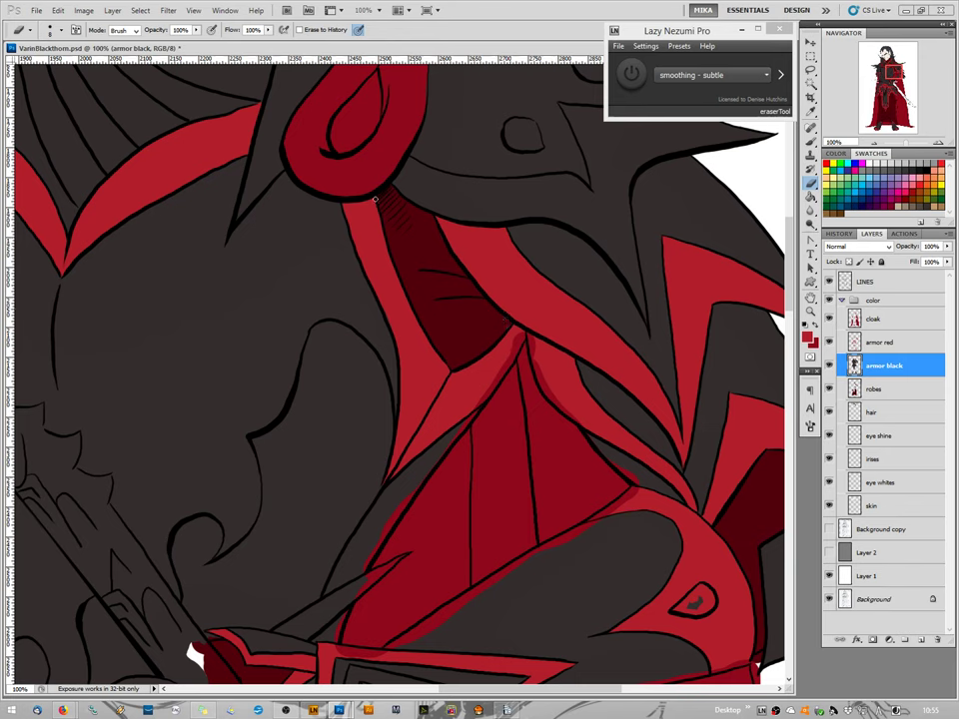
On the cloak layer, erase the red overspill outside the outlines of the pleated cloak panel below the chest straps.
click(873, 318)
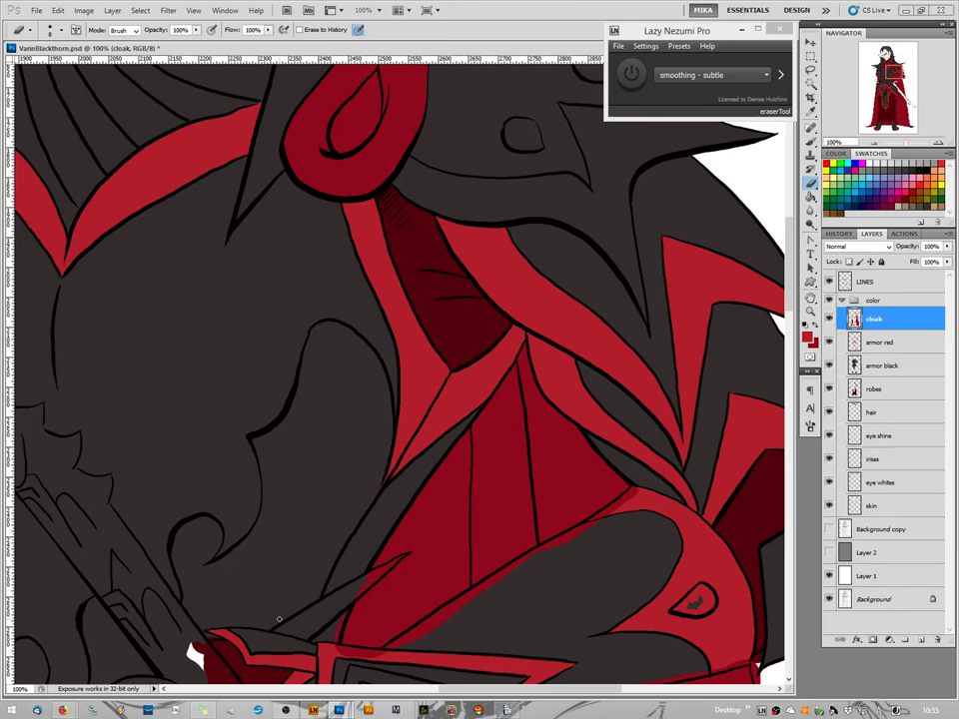
key(alt+bracketleft)
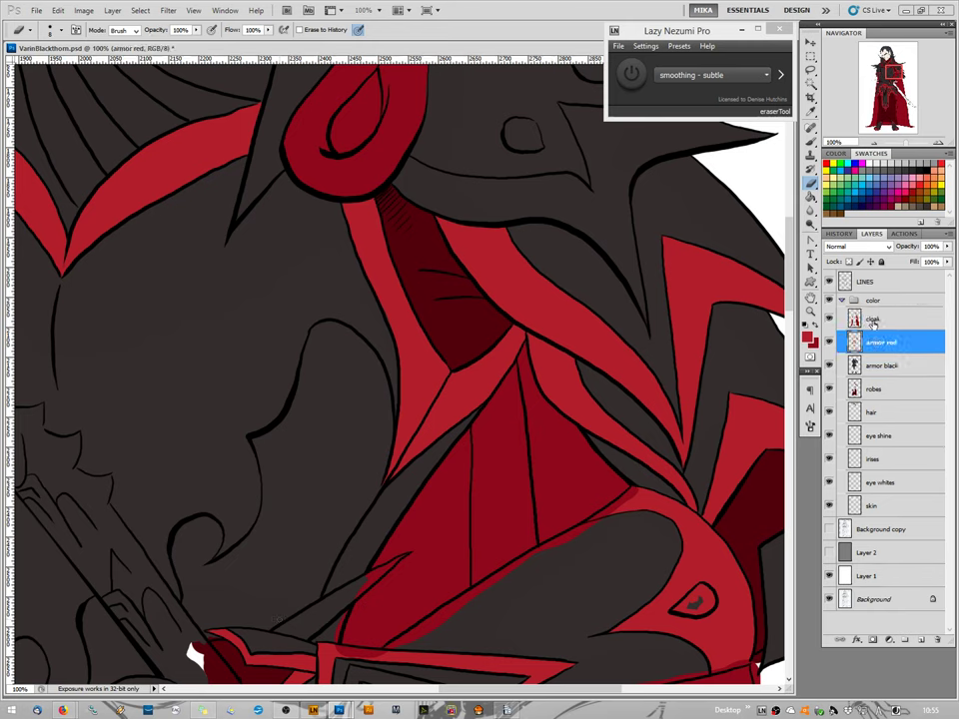
key(alt+bracketright)
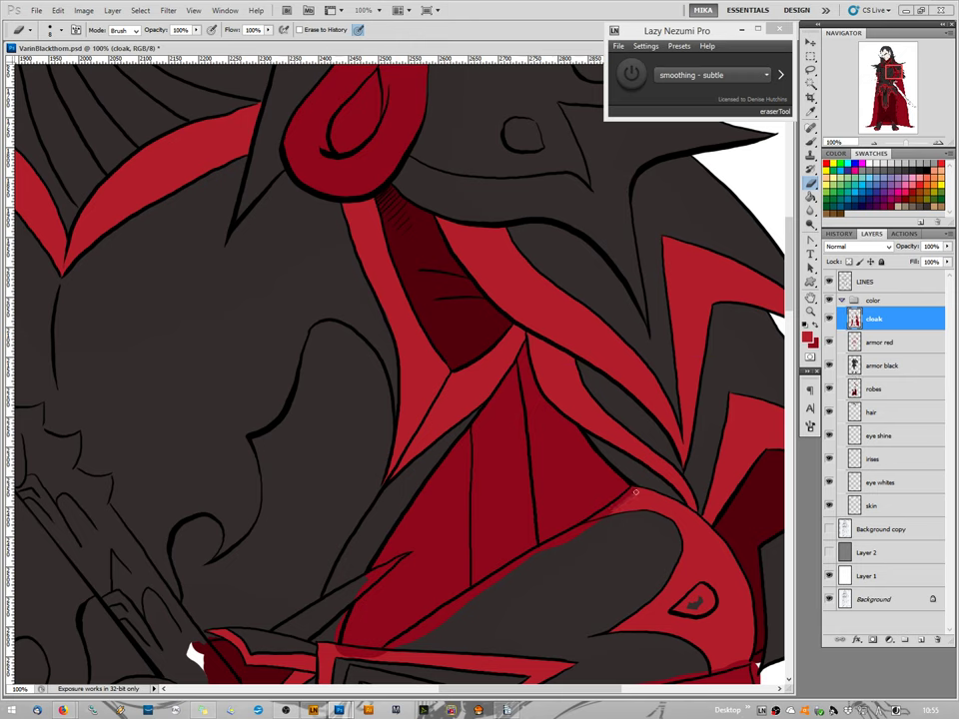
drag(629, 493, 568, 539)
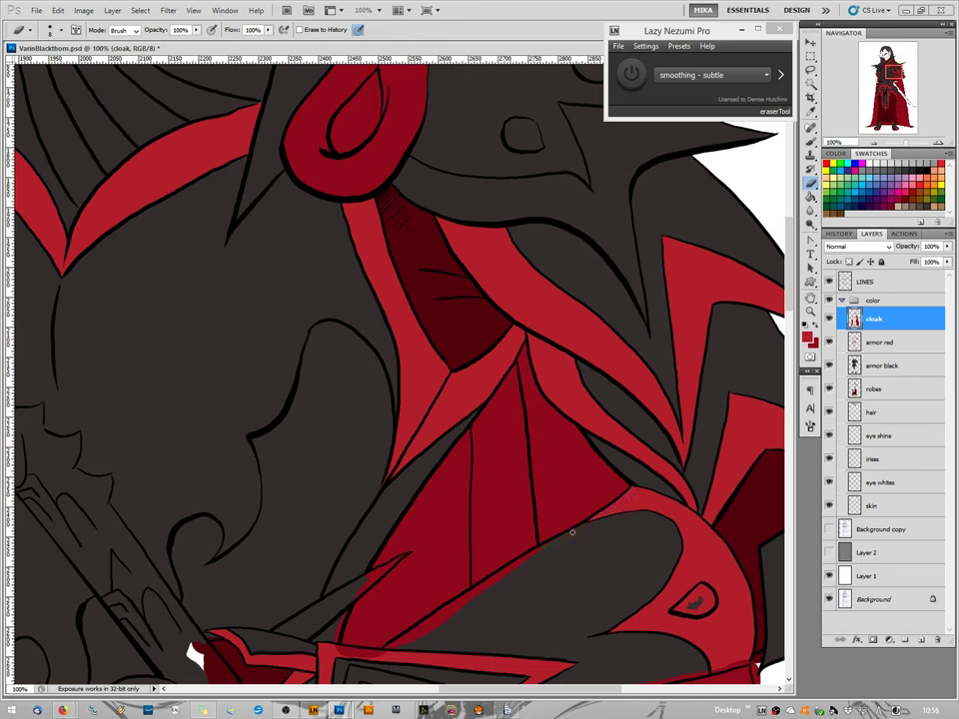
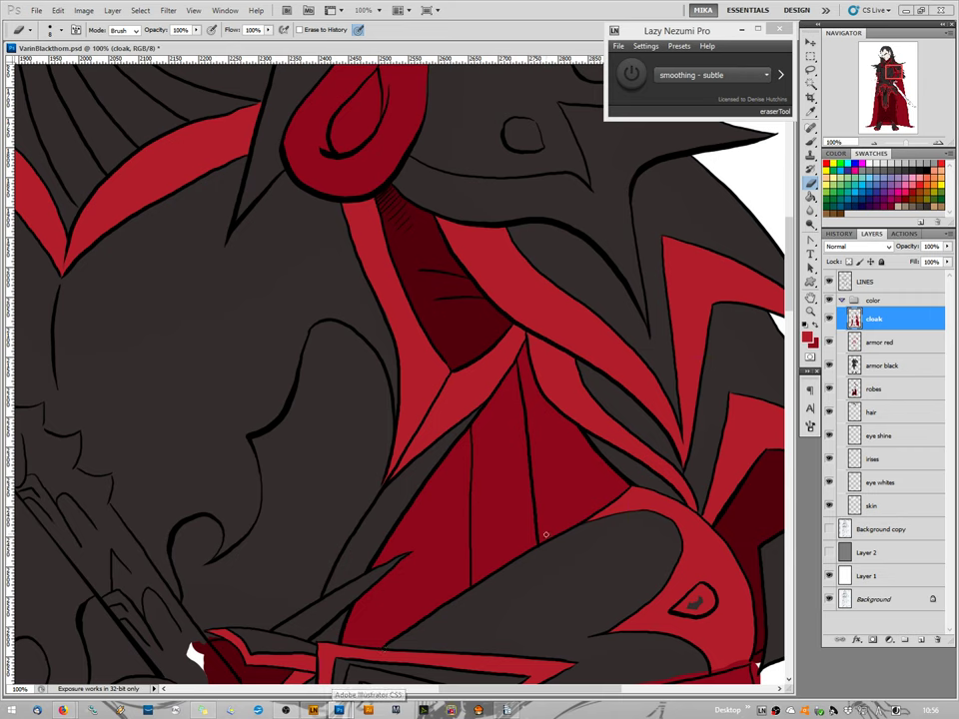
On the cloak layer, erase the dark red overspill along the lower edge of the forearm armour.
click(886, 352)
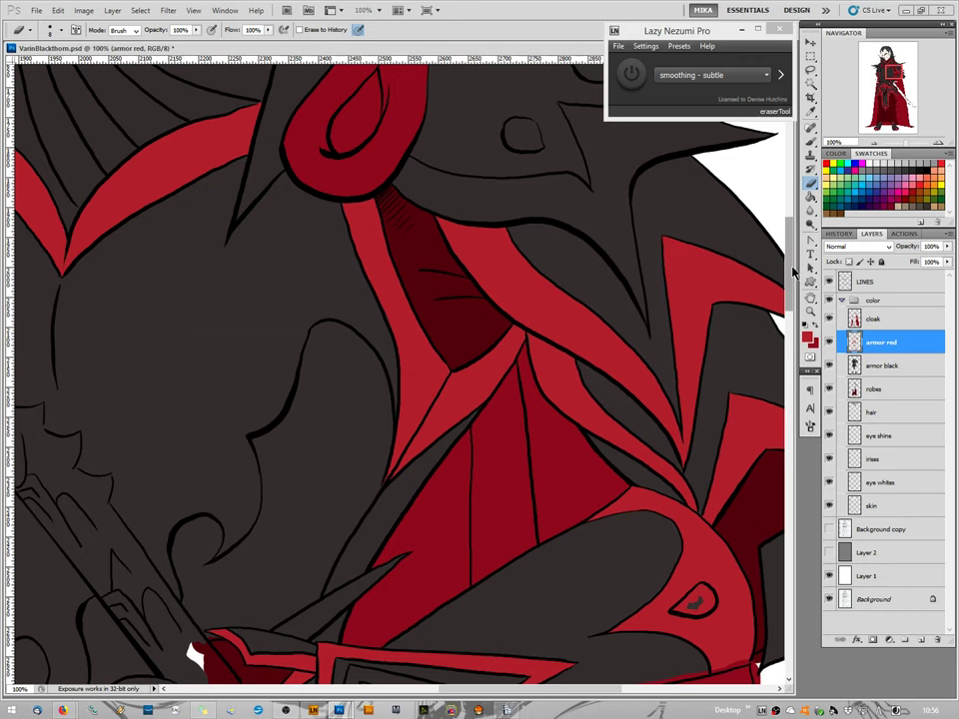
scroll(797, 268, down, 5)
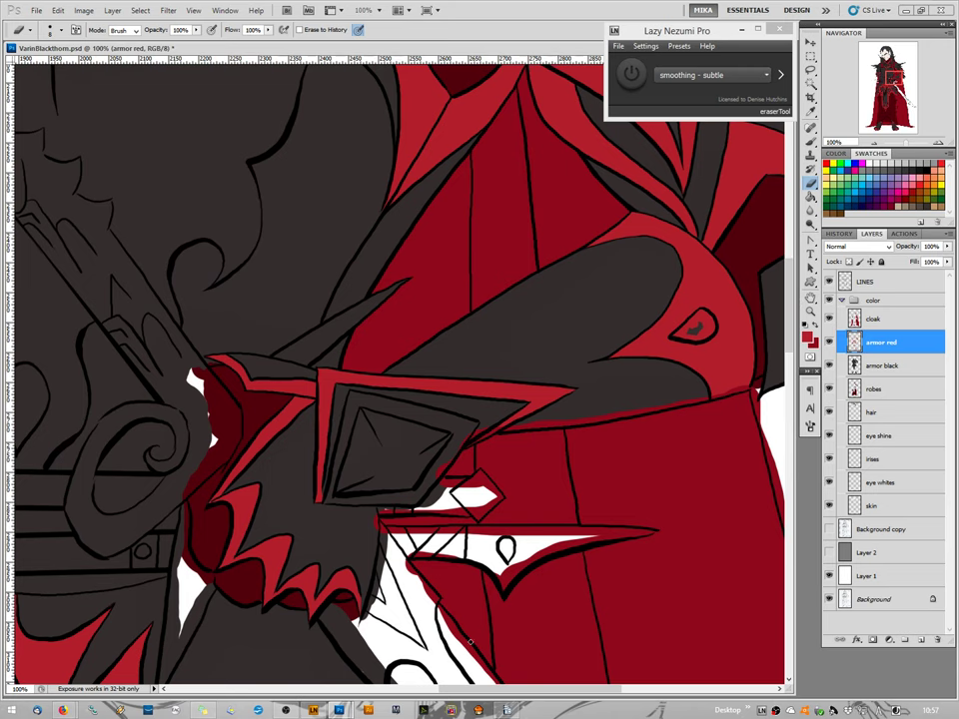
drag(467, 693, 485, 697)
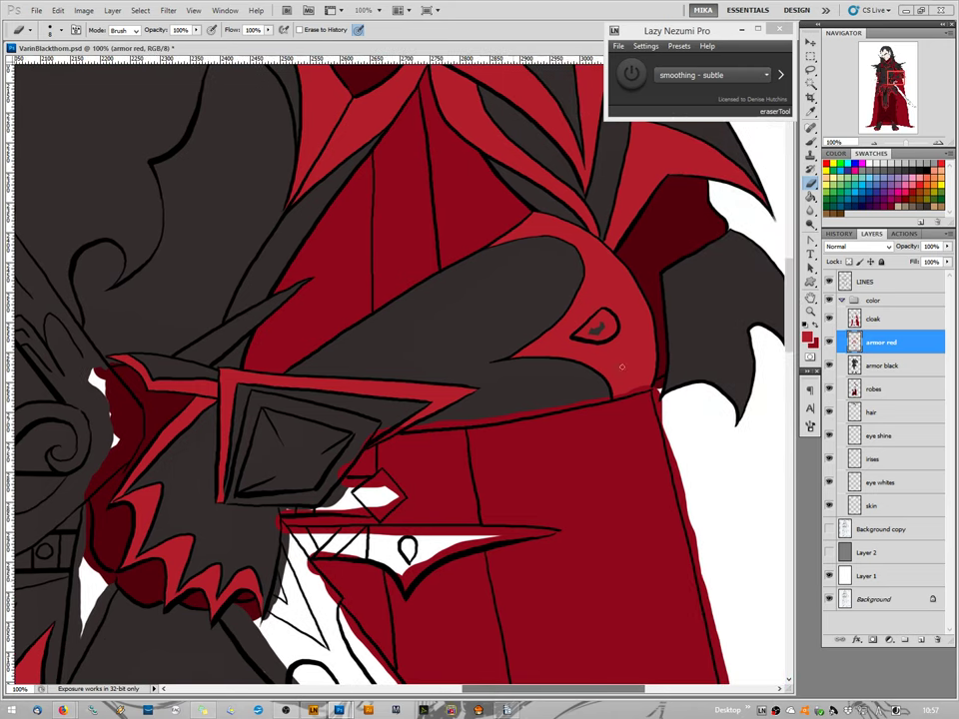
scroll(791, 319, down, 2)
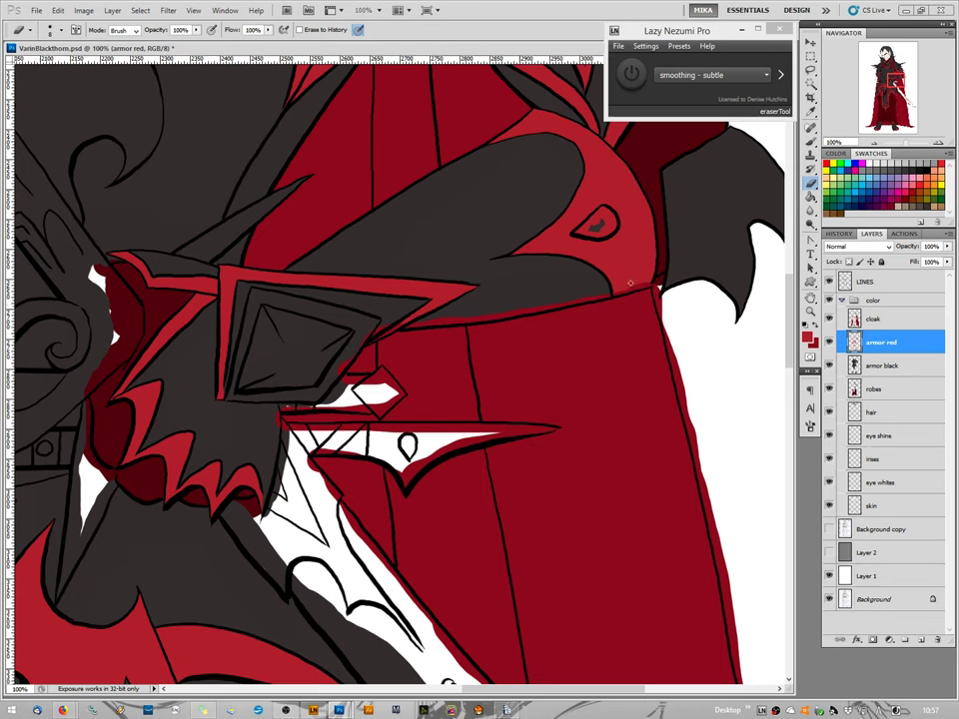
drag(631, 284, 634, 286)
click(876, 325)
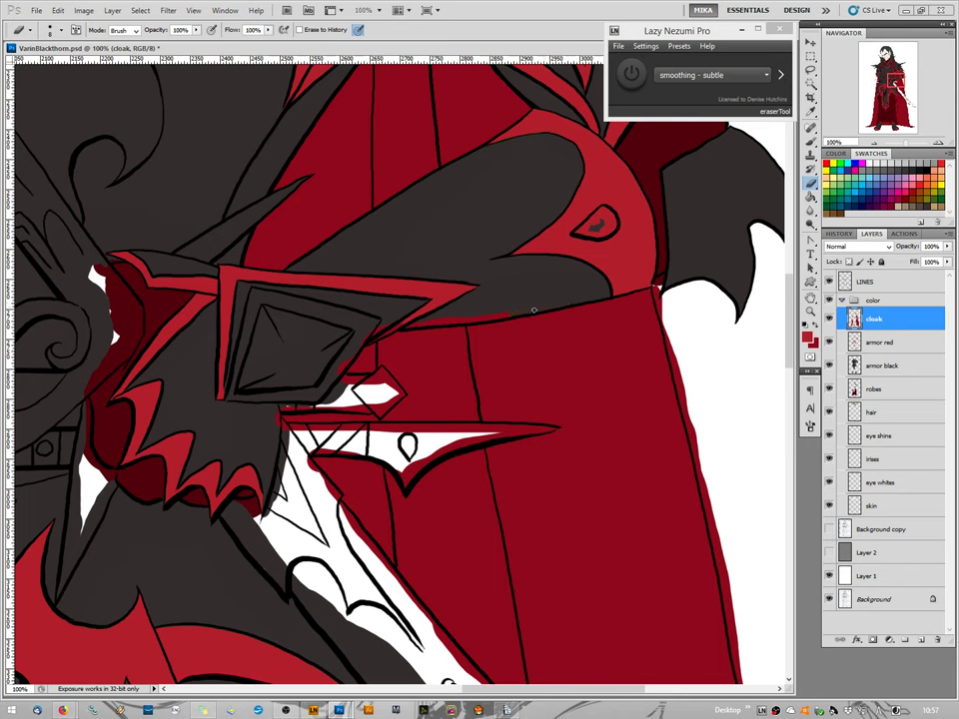
drag(509, 310, 444, 320)
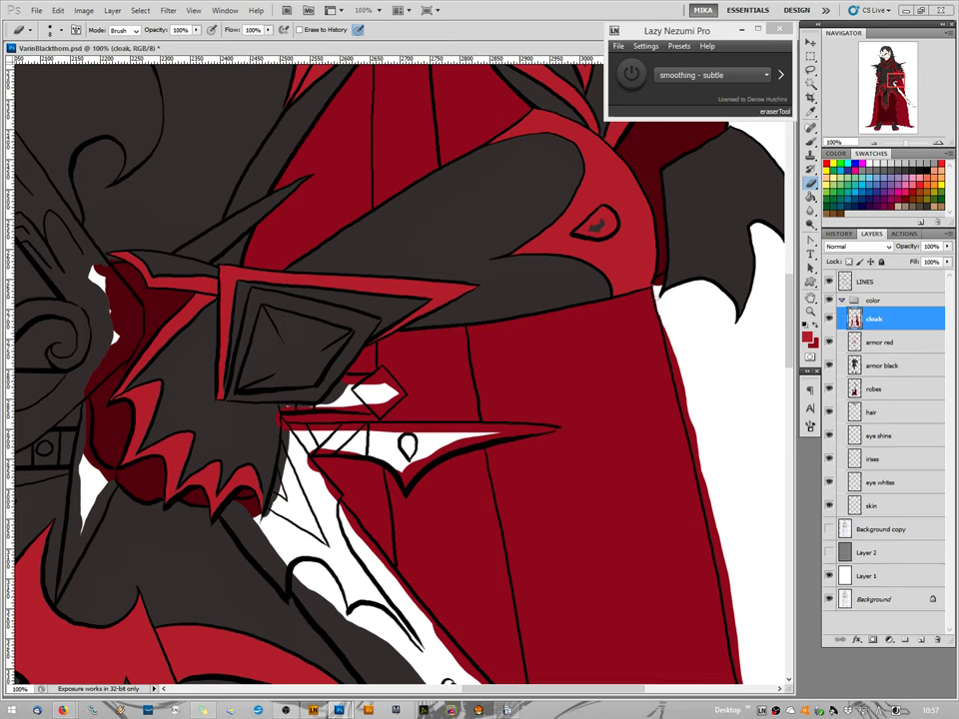
On the cloak layer, erase the red overspill outside the cloak's long outer edge below the elbow.
drag(665, 321, 714, 518)
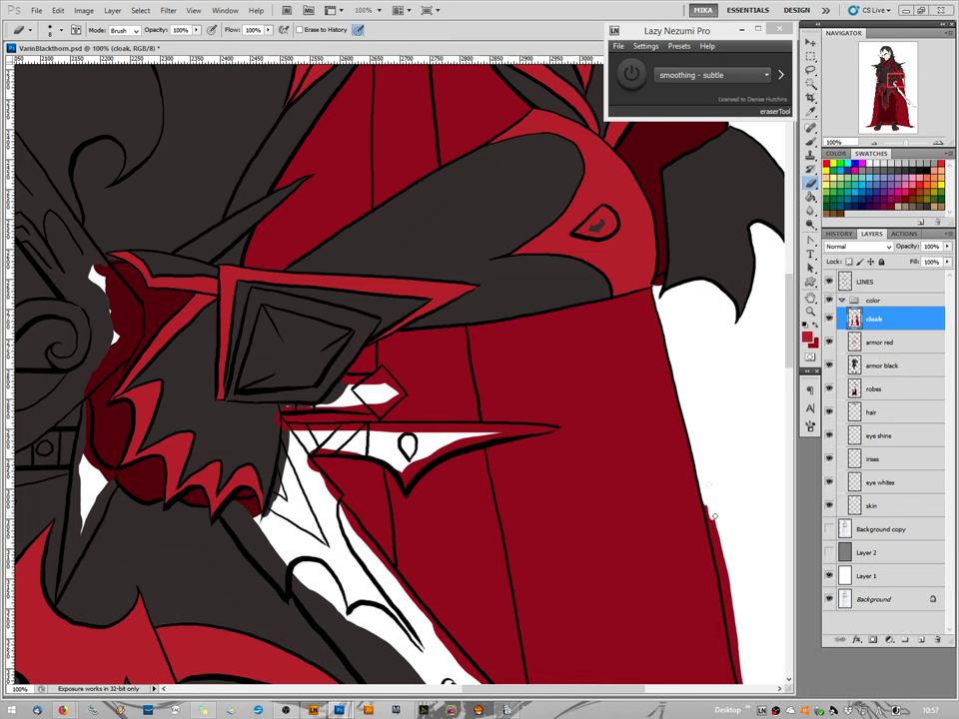
mouse_move(715, 517)
mouse_down()
mouse_move(715, 542)
mouse_move(704, 494)
mouse_up()
mouse_move(719, 539)
mouse_down()
mouse_move(728, 577)
mouse_move(730, 566)
mouse_move(736, 639)
mouse_up()
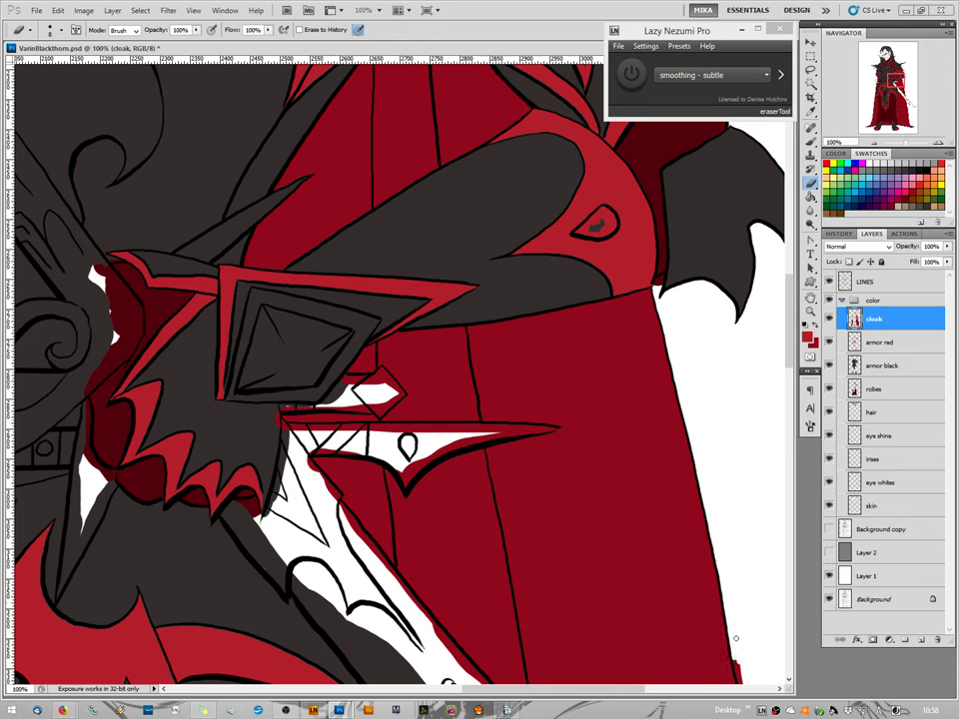
drag(788, 360, 794, 499)
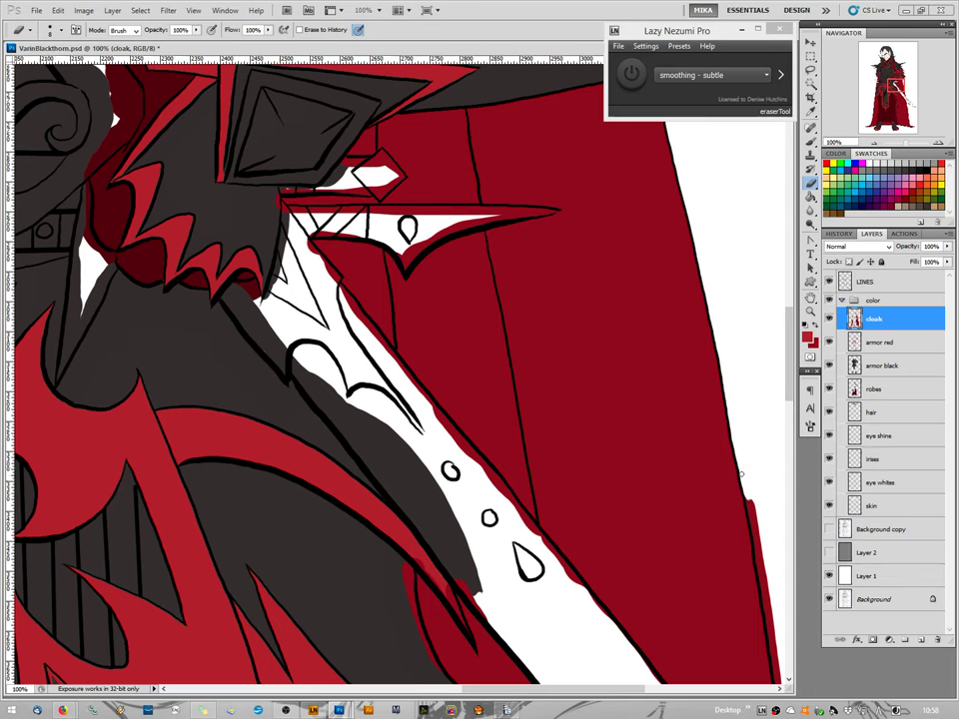
mouse_move(745, 492)
mouse_down()
mouse_move(756, 531)
mouse_move(755, 500)
mouse_move(774, 665)
mouse_up()
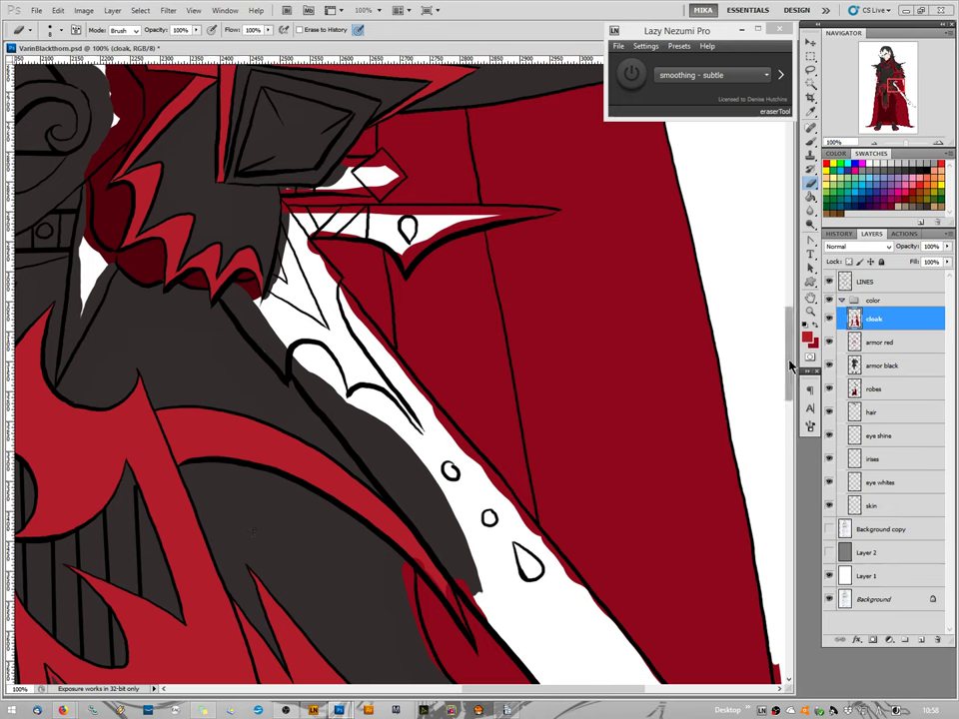
On the cloak layer, erase the dark red overspill covering the pointed edge of the dark grey hip armour.
drag(797, 386, 790, 410)
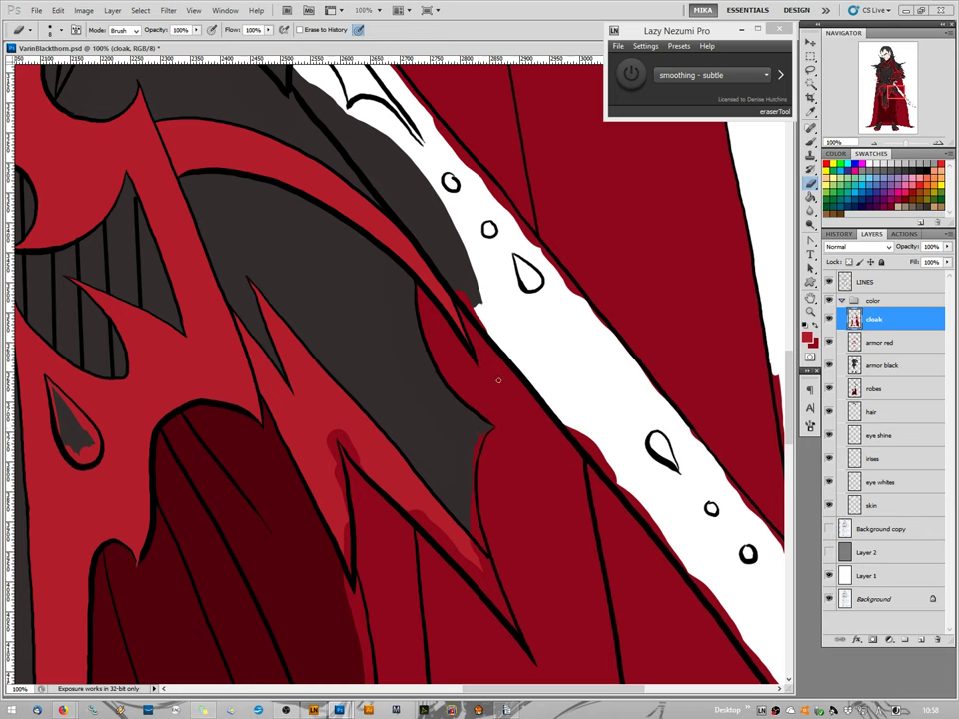
right_click(491, 428)
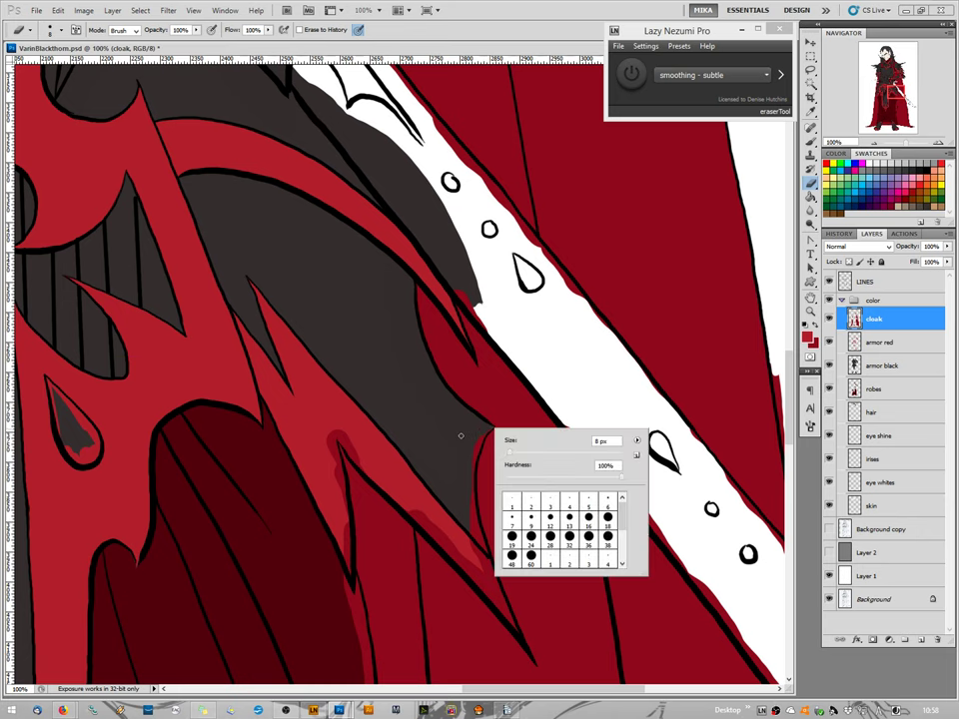
click(482, 428)
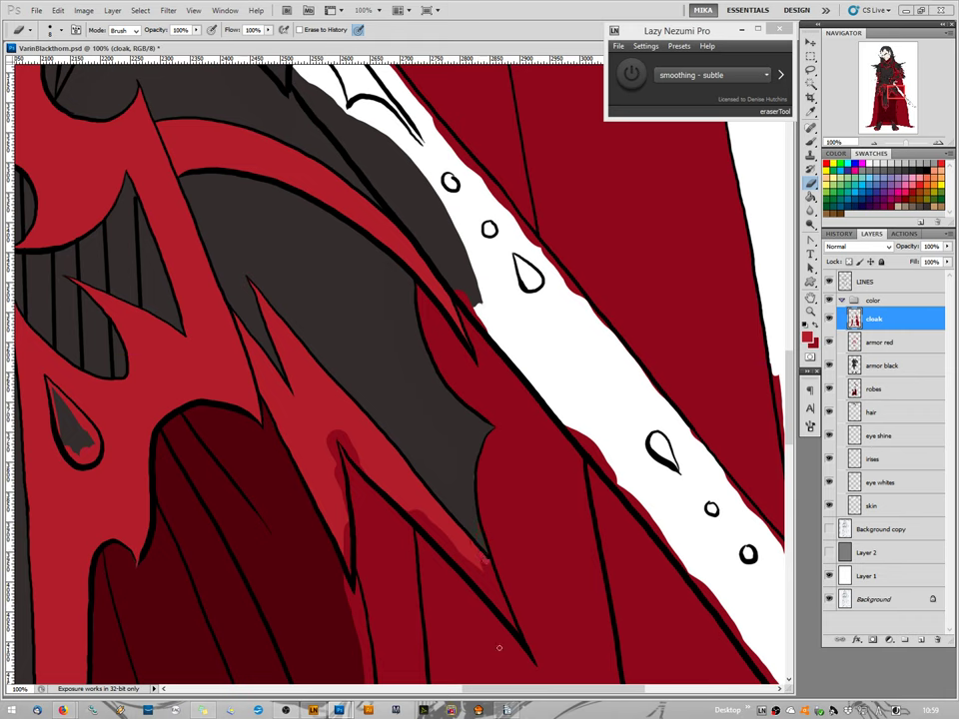
On the cloak layer, erase the dark red overspill from the bright red jagged trim below the hip armour.
drag(478, 542, 501, 599)
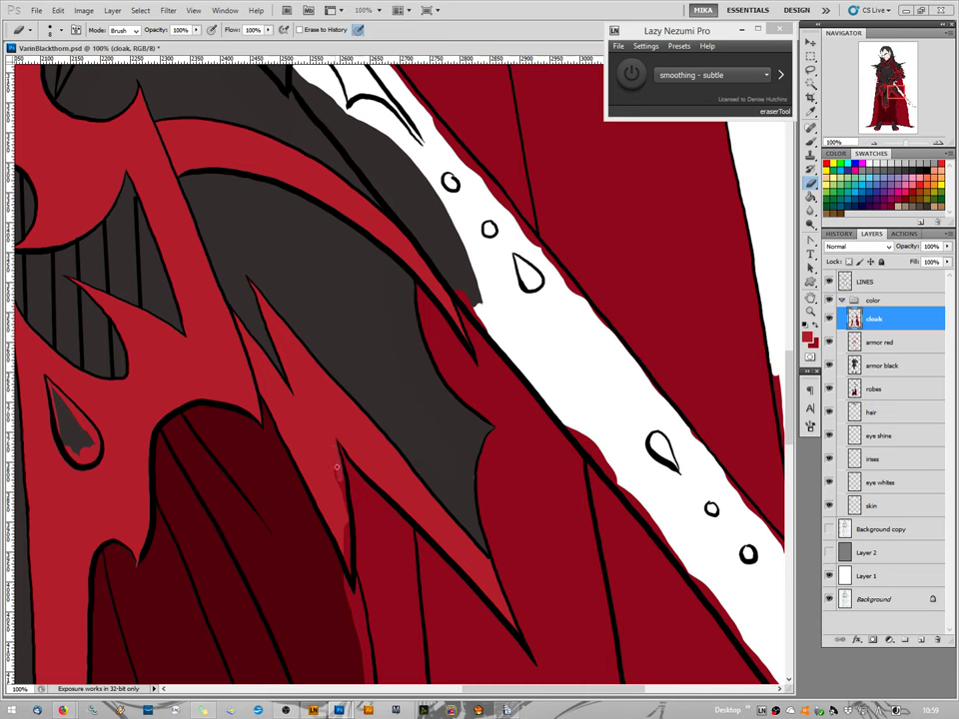
right_click(401, 476)
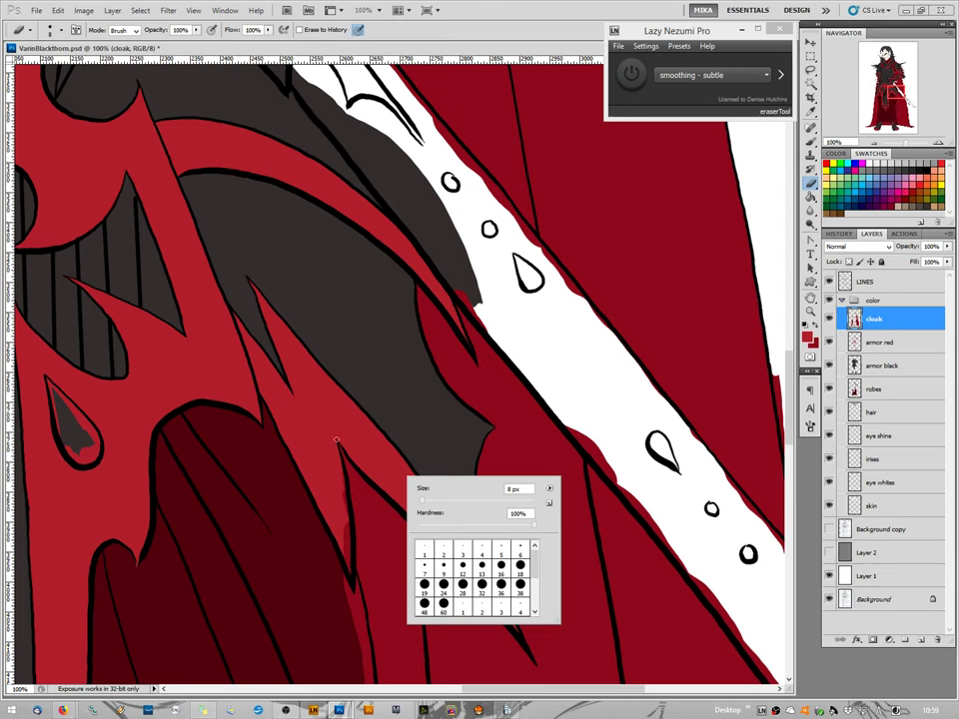
drag(334, 477, 345, 550)
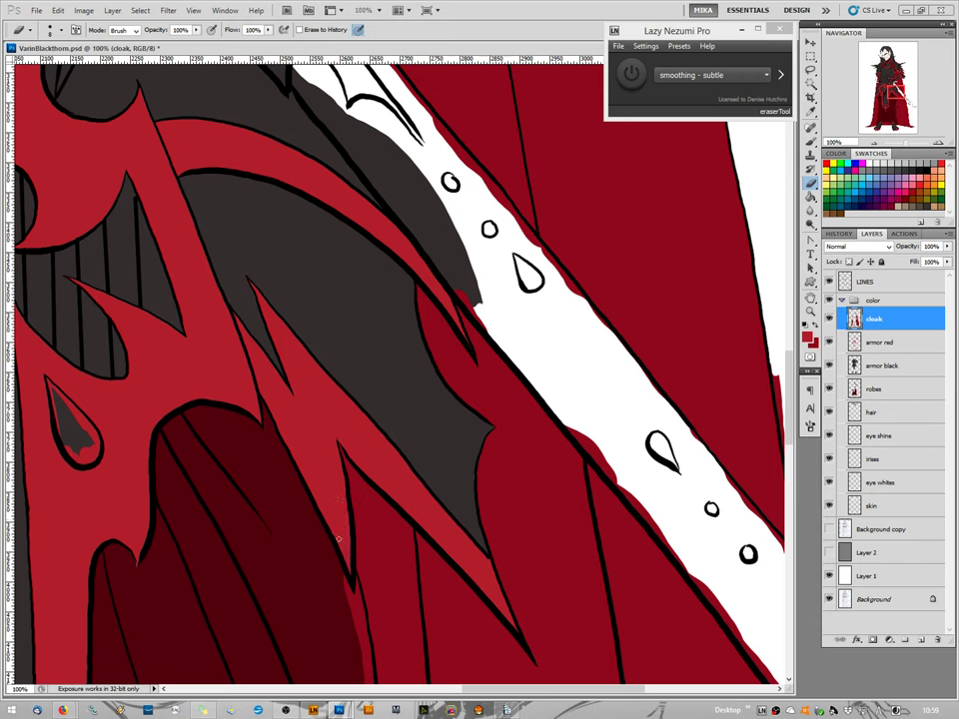
right_click(392, 467)
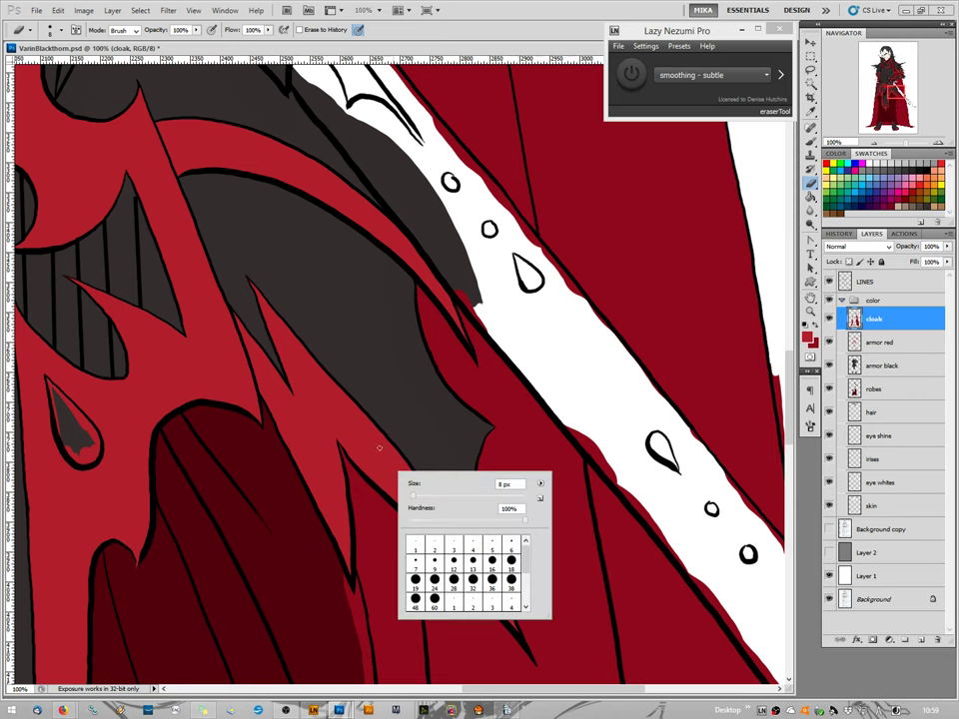
right_click(380, 450)
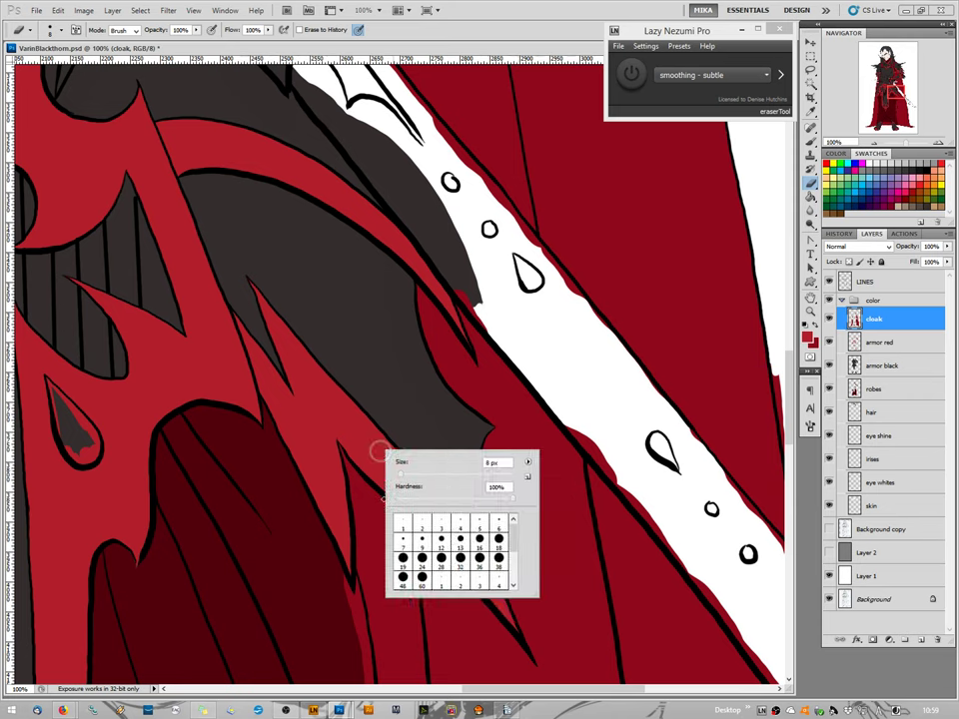
right_click(363, 441)
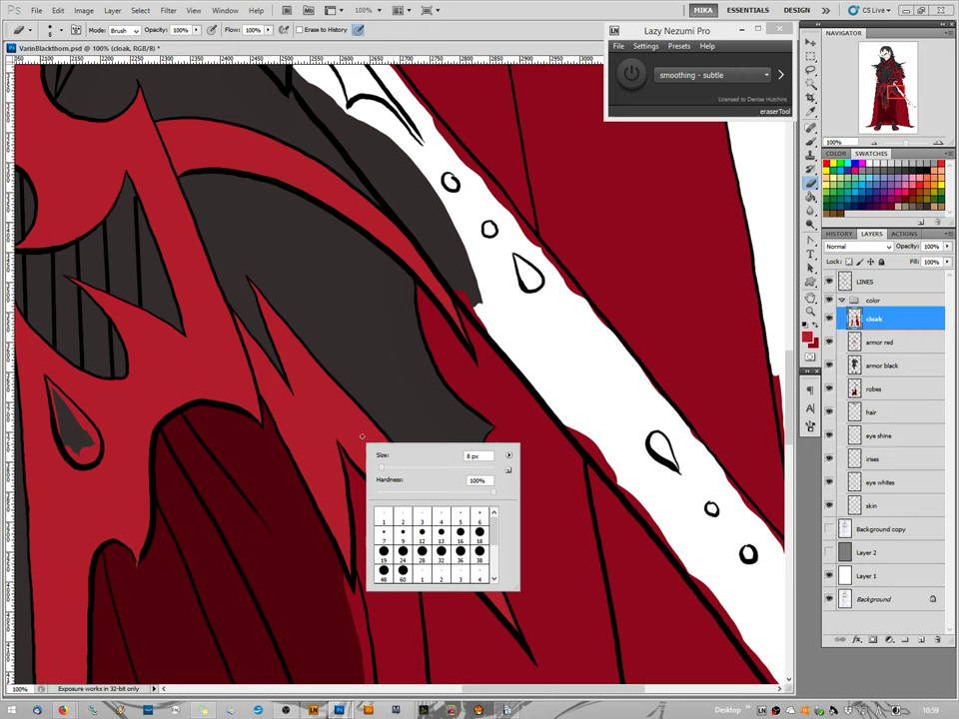
right_click(359, 433)
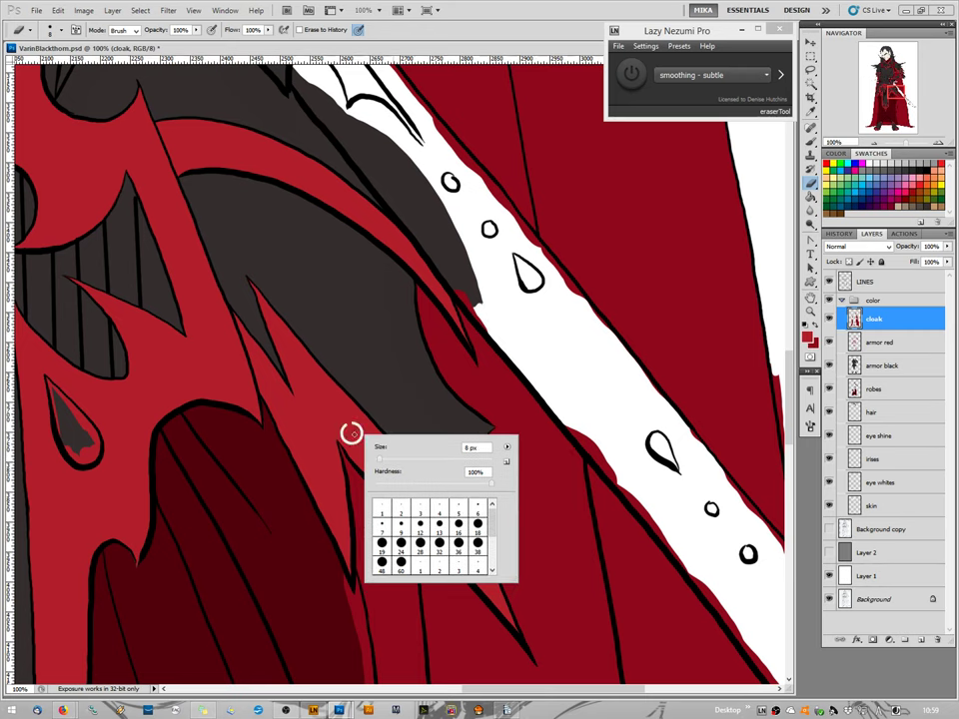
right_click(354, 435)
click(350, 575)
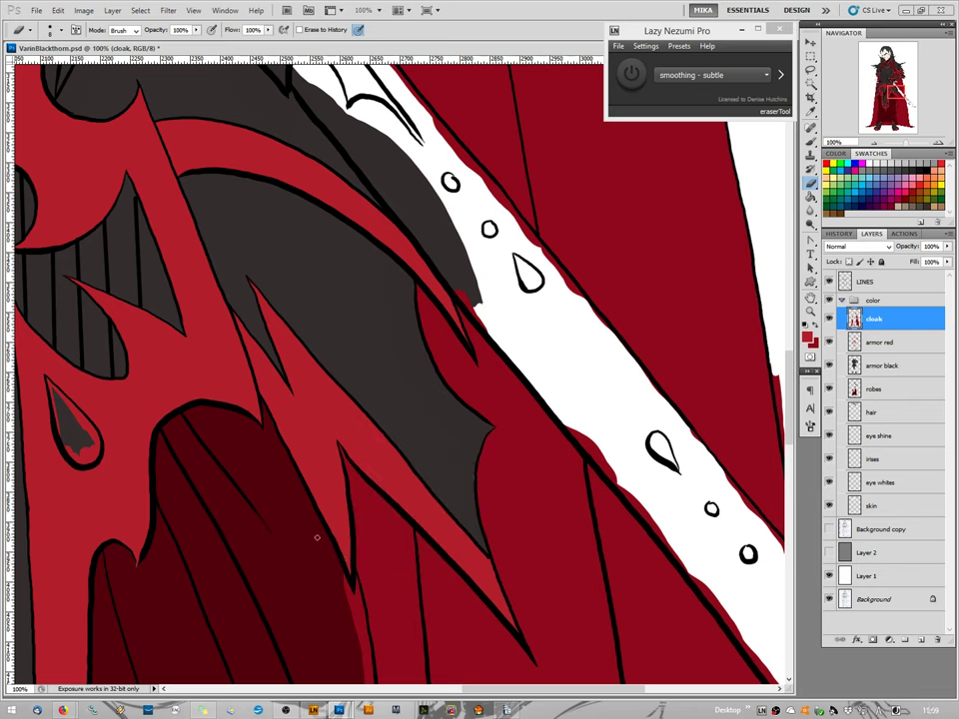
With the armor black layer active, set the foreground colour to the armour's dark grey, 352e2e.
click(878, 368)
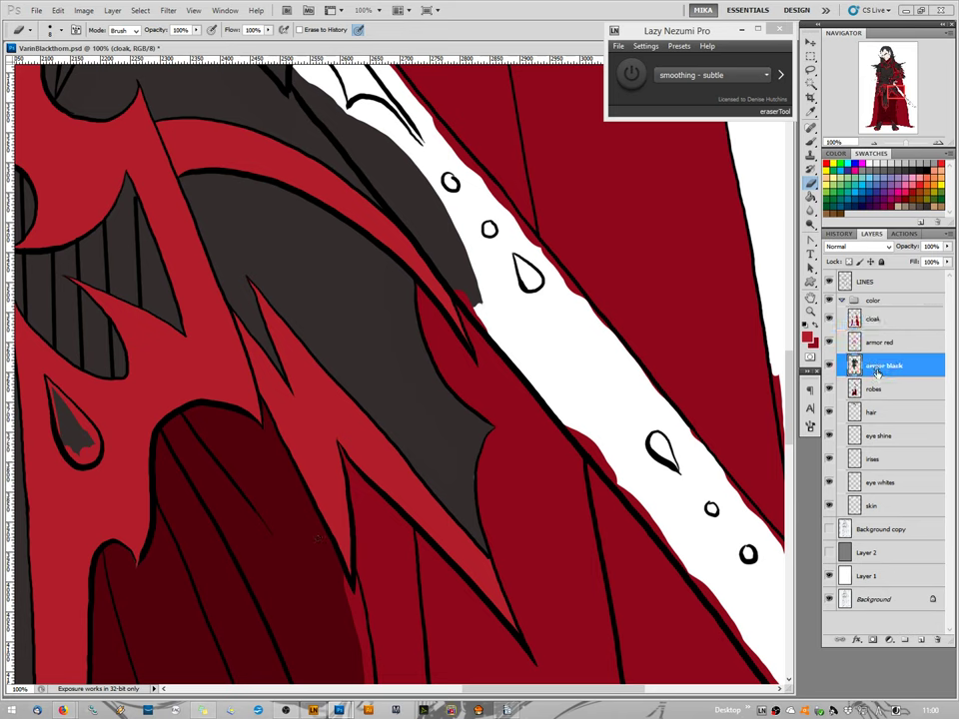
click(816, 325)
click(807, 337)
click(521, 567)
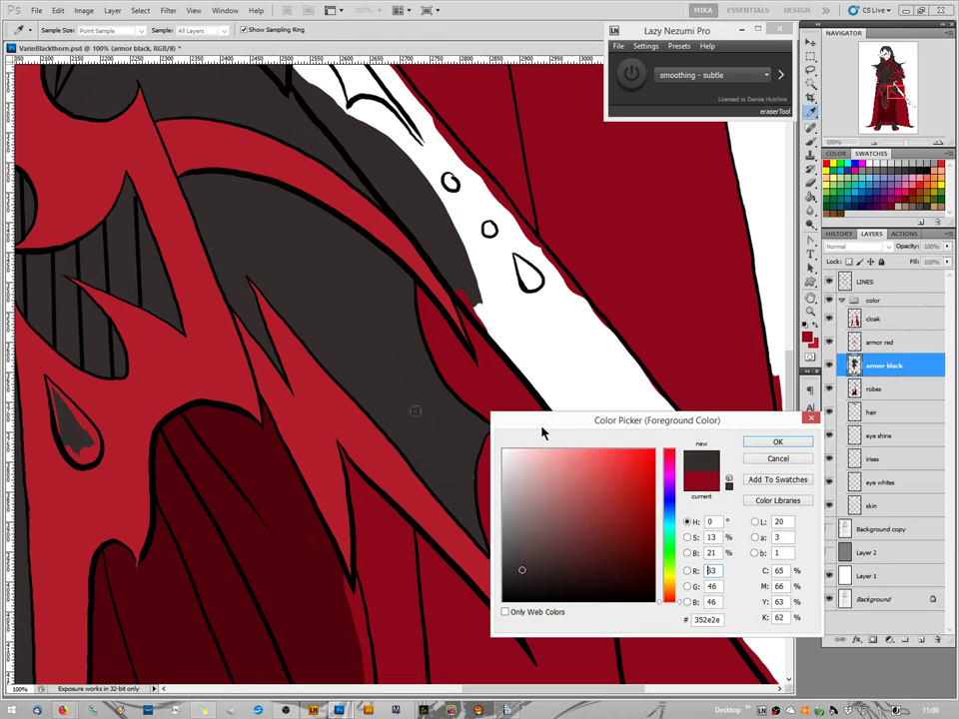
click(775, 441)
key(e)
drag(471, 475, 471, 489)
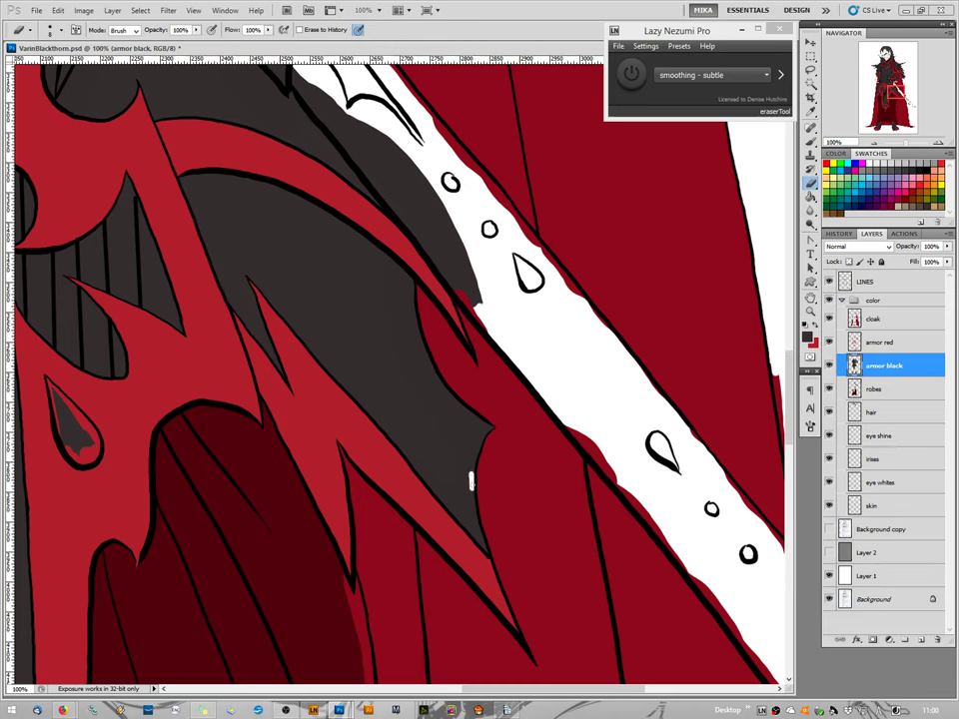
key(ctrl+z)
key(alt+])
key(alt+])
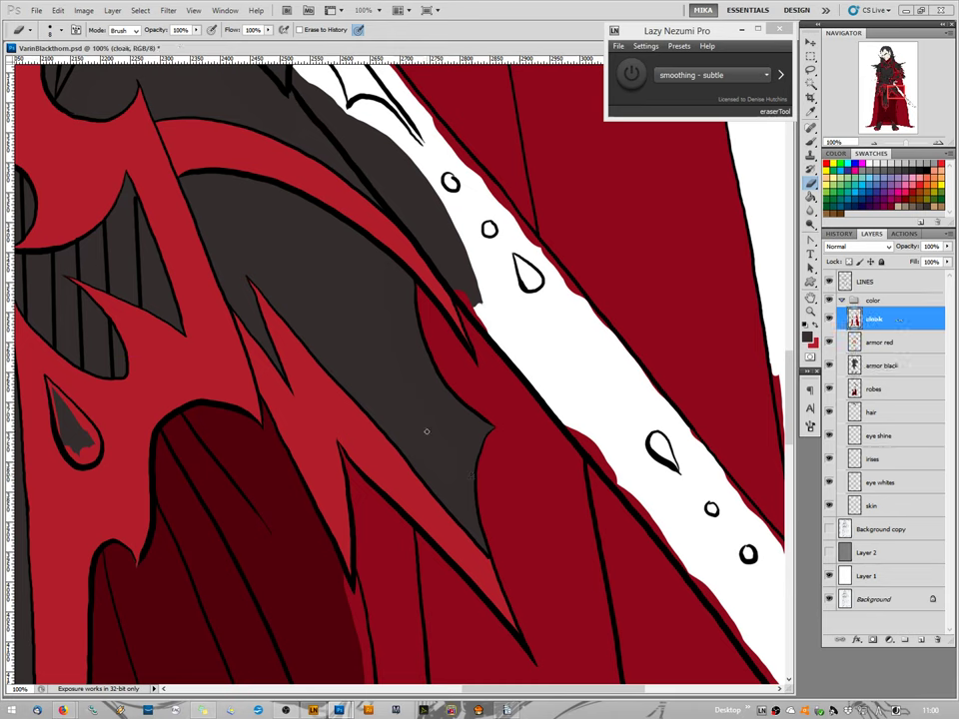
key(b)
key(alt+[)
key(alt+[)
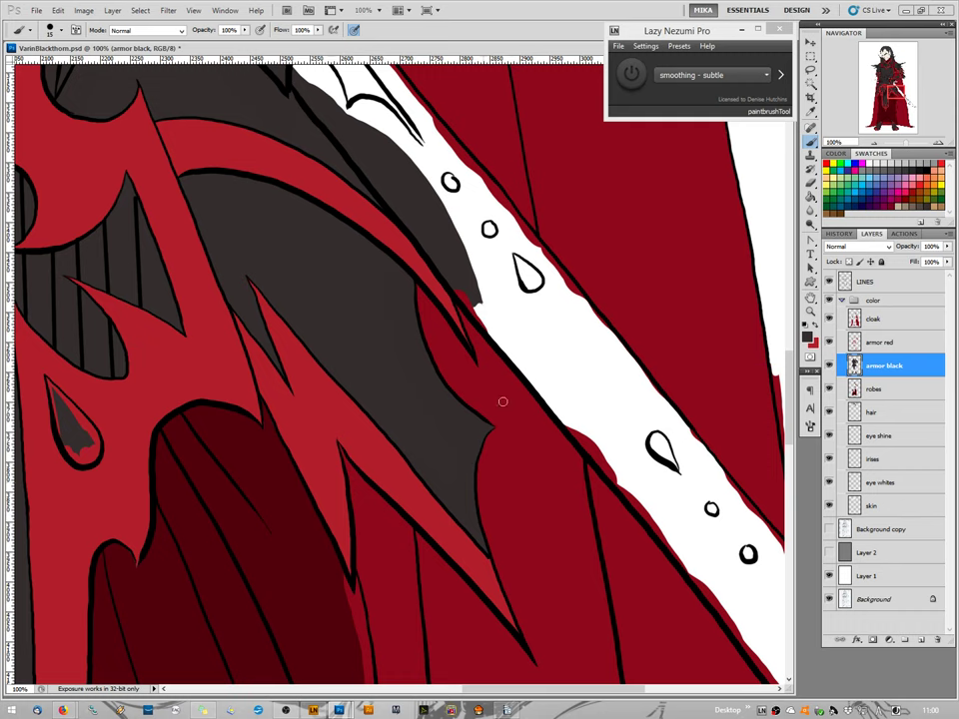
On the cloak layer, erase the red overspill on the dark robe just below the jagged trim's inner spike.
drag(875, 319, 867, 345)
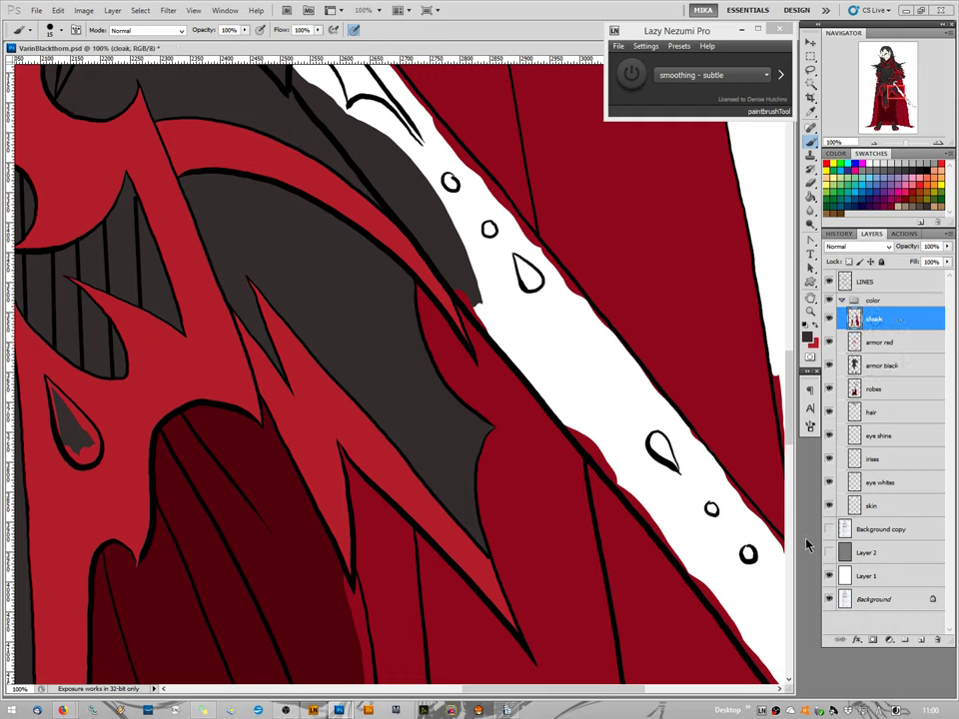
key(e)
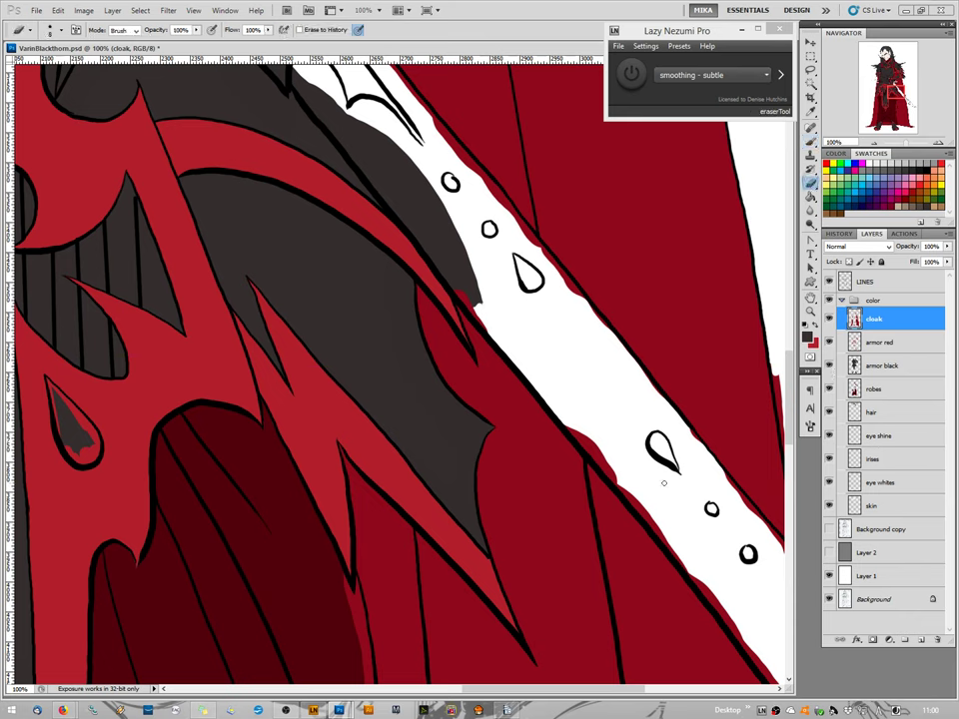
mouse_move(353, 604)
mouse_down()
mouse_move(354, 621)
mouse_move(355, 582)
mouse_up()
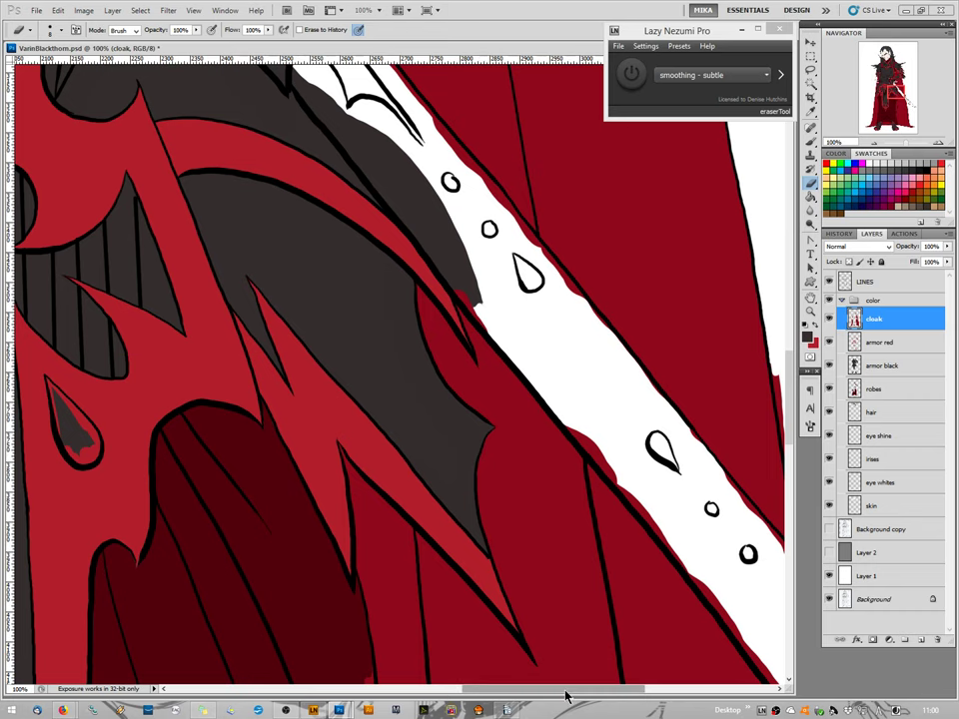
On the cloak layer, erase the overspill outside the cloak's outer edge down to its tip and along the adjoining dark robe's edge.
drag(579, 691, 587, 692)
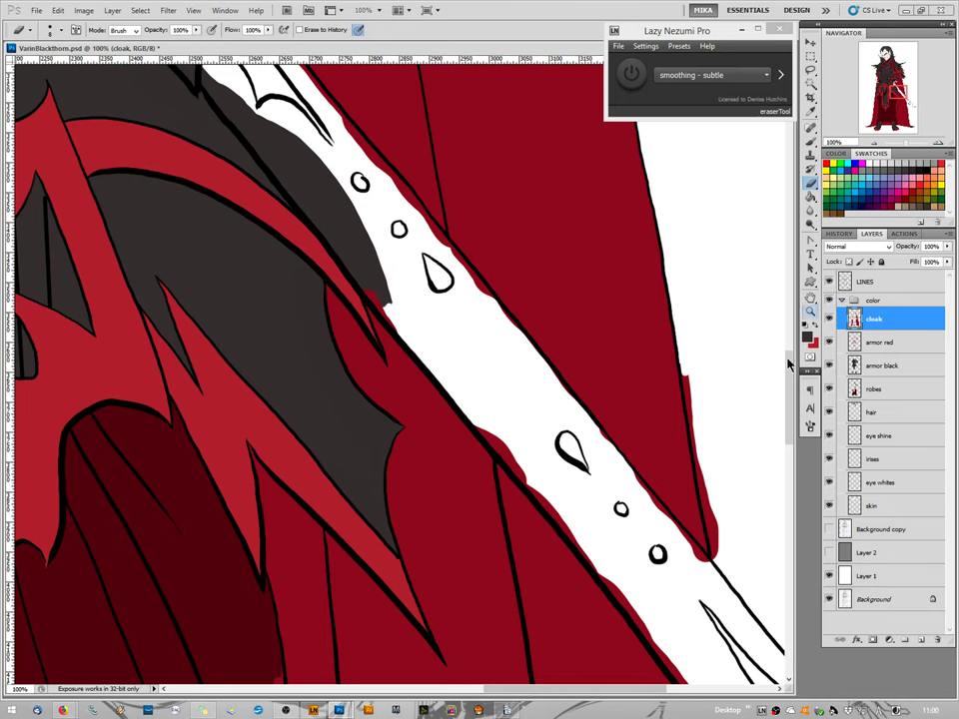
scroll(791, 404, down, 5)
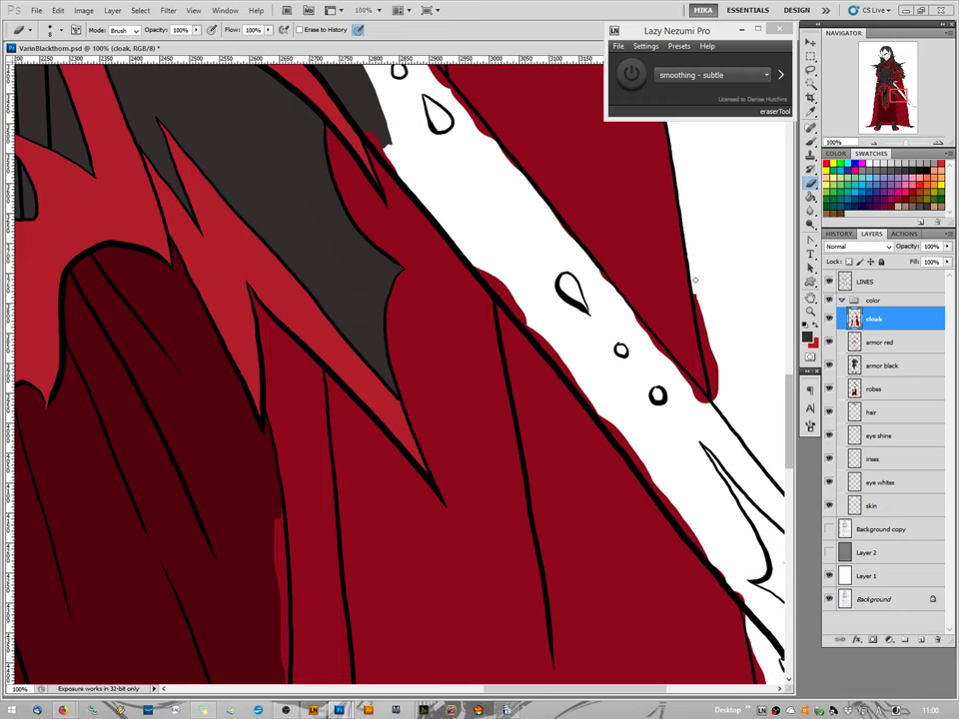
mouse_move(695, 287)
mouse_down()
mouse_move(720, 409)
mouse_move(707, 366)
mouse_up()
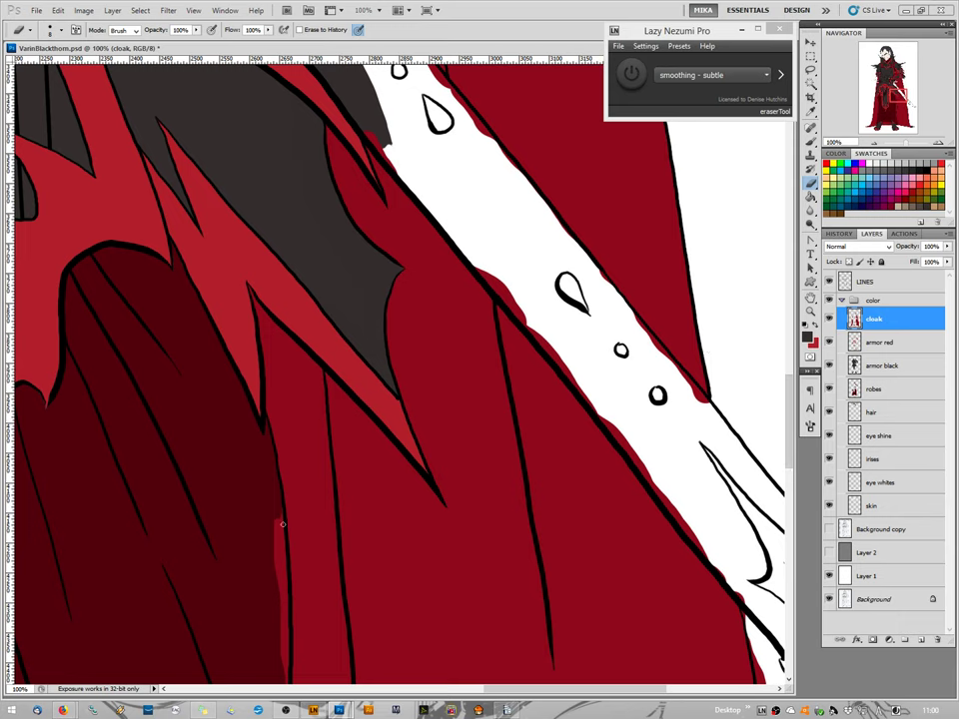
mouse_move(278, 510)
mouse_down()
mouse_move(281, 669)
mouse_move(288, 631)
mouse_up()
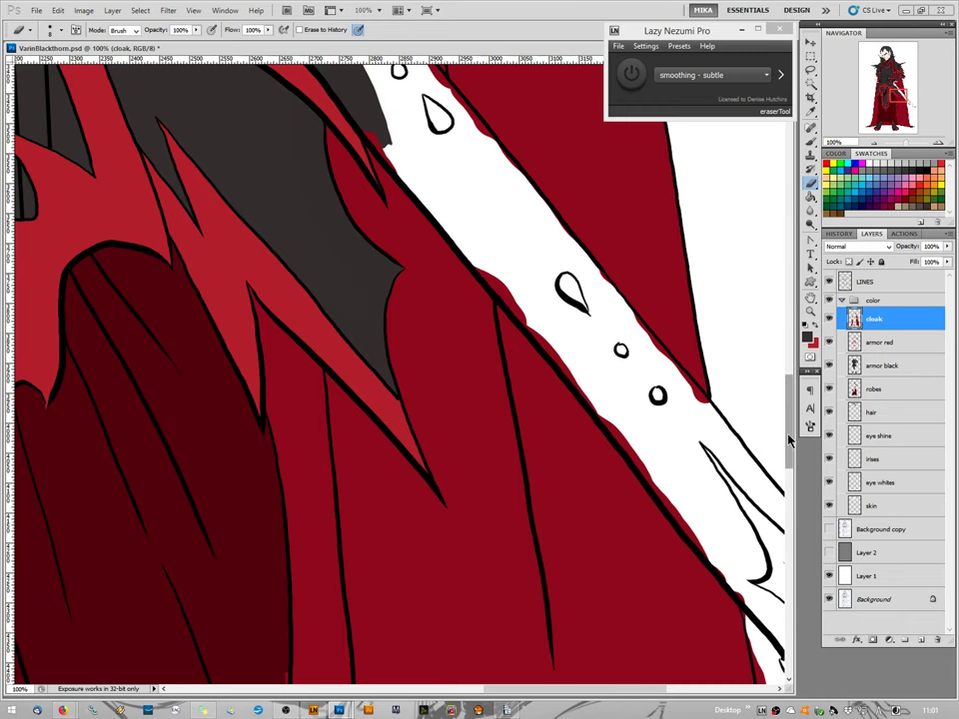
Set the foreground colour to the cloak's red, sampled from the cloak fill.
drag(788, 436, 790, 484)
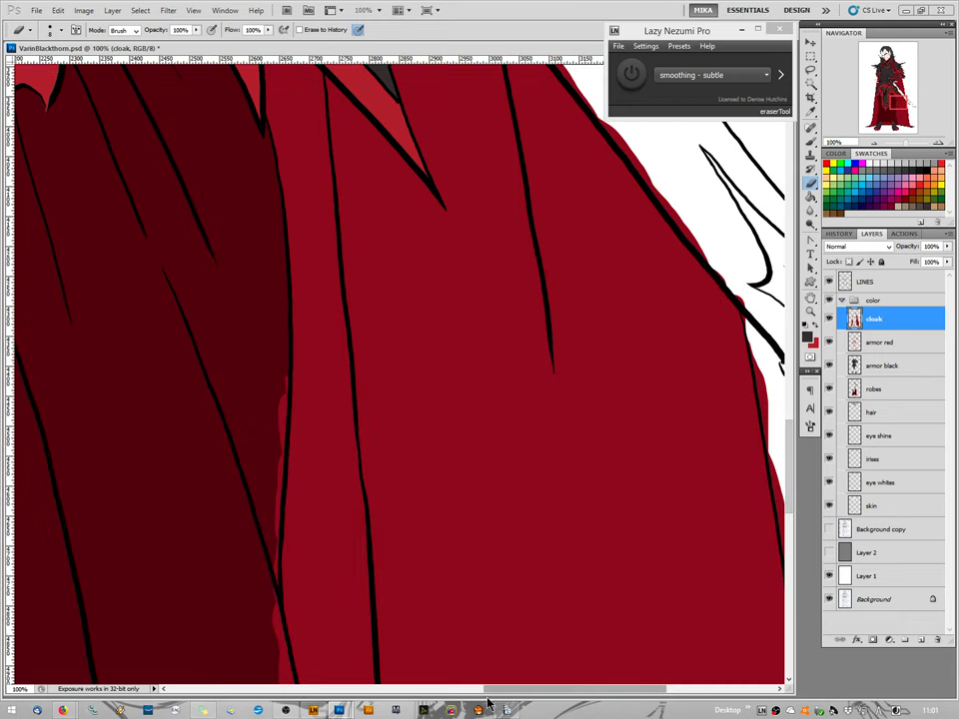
drag(543, 697, 566, 698)
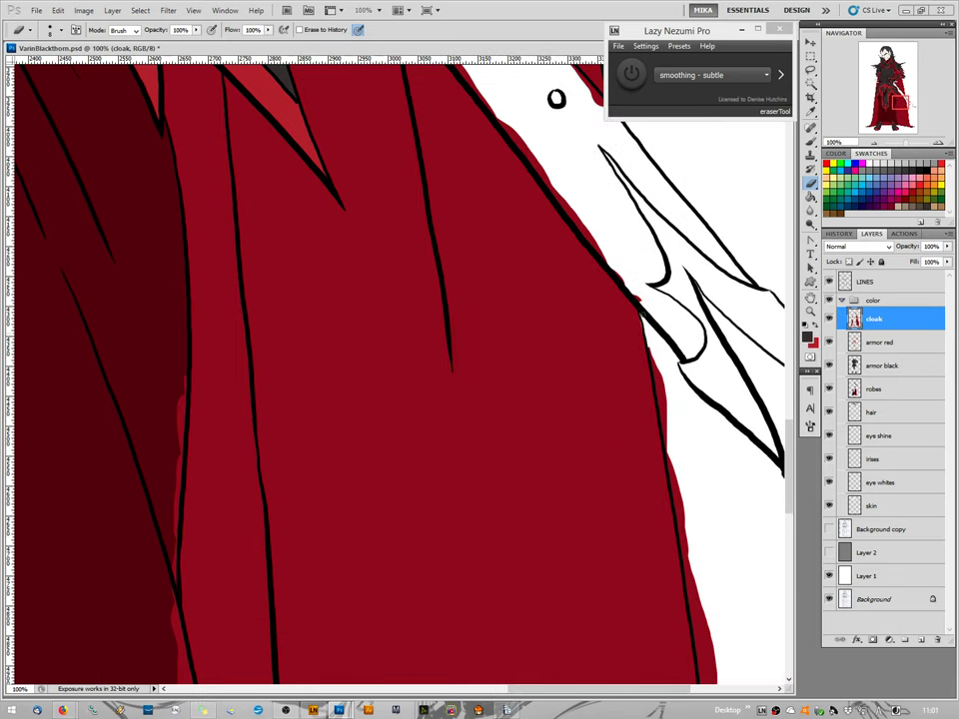
key(b)
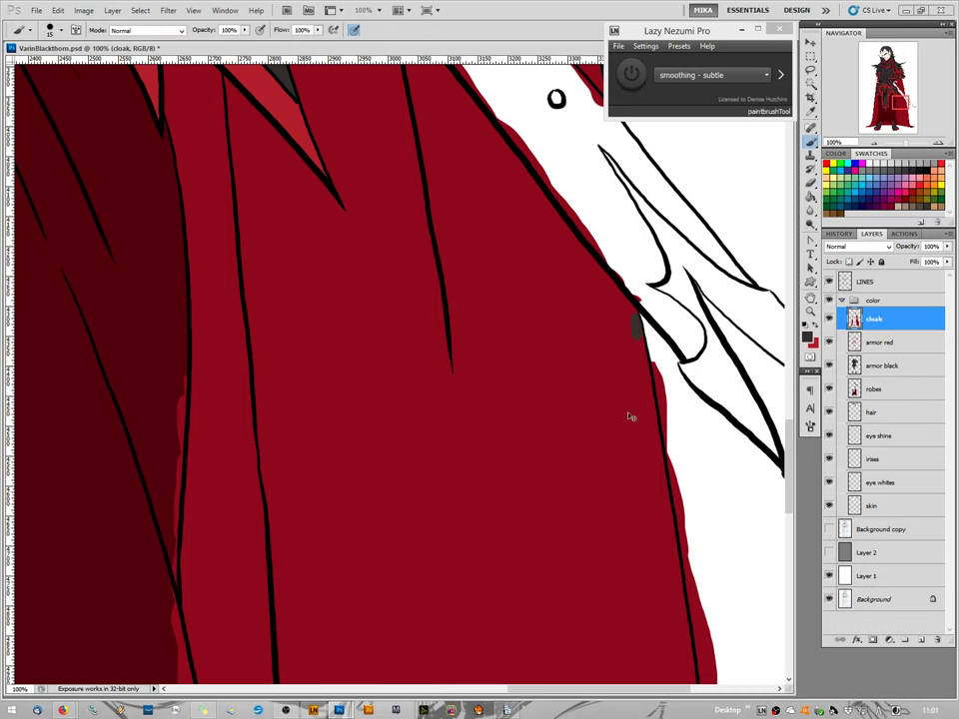
click(809, 337)
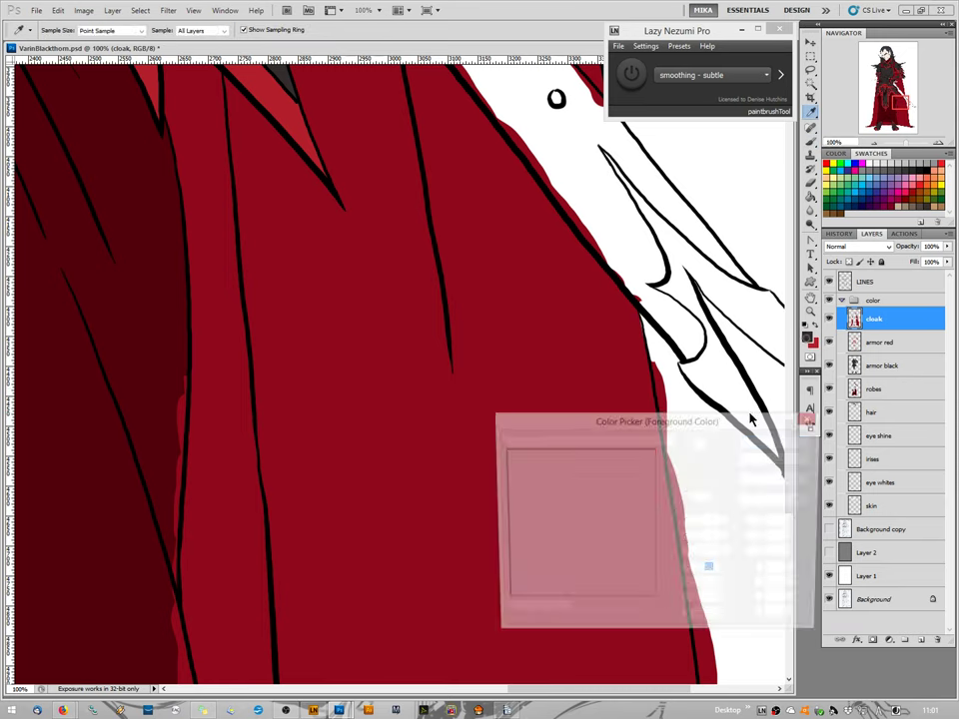
click(529, 360)
click(769, 440)
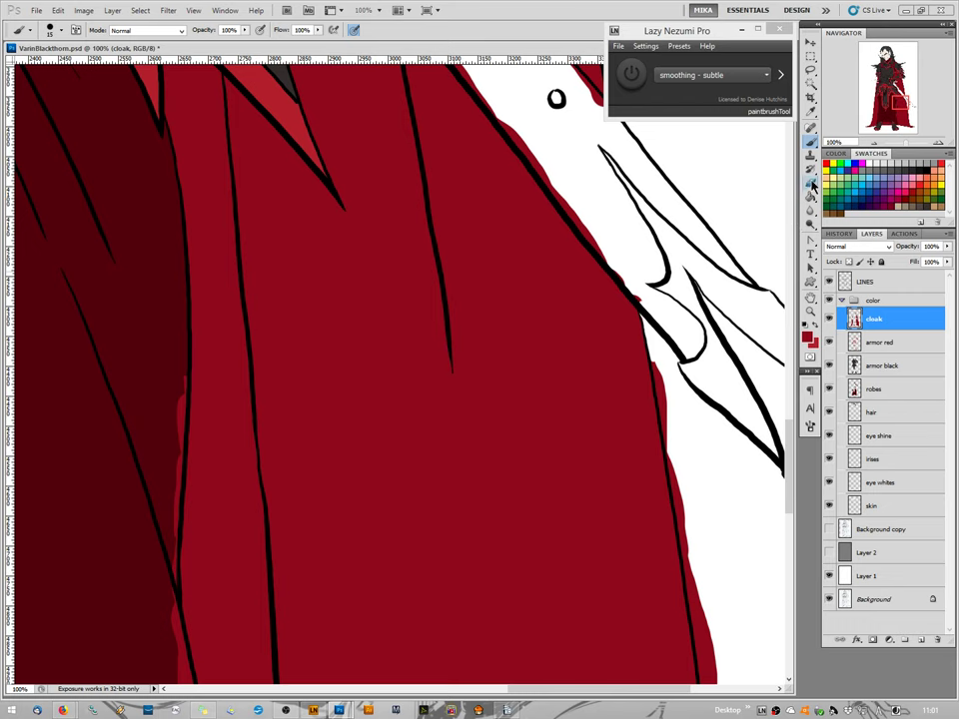
On the cloak layer, erase the red overspill outside the cloak's outer edge just below the sword.
key(e)
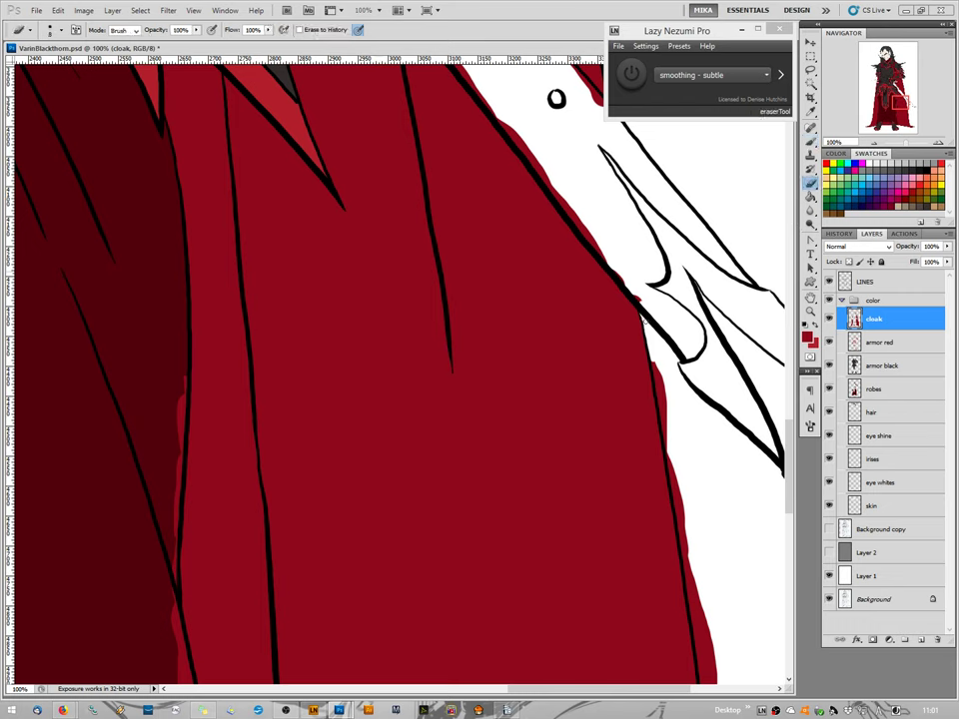
mouse_move(655, 364)
mouse_down()
mouse_move(664, 420)
mouse_move(665, 405)
mouse_up()
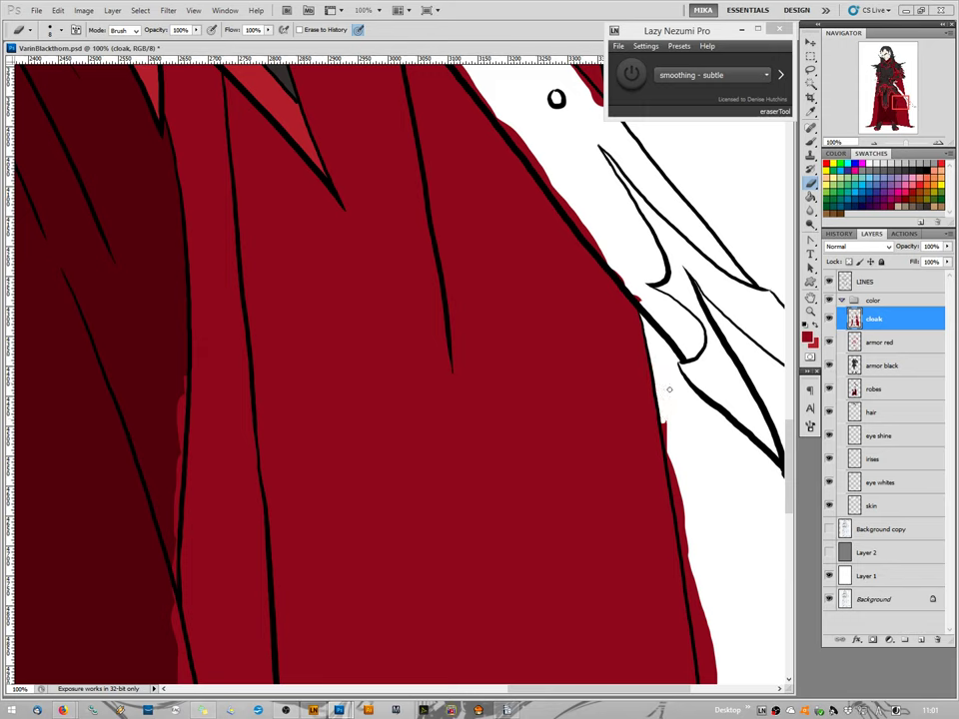
mouse_move(674, 458)
mouse_down()
mouse_move(662, 418)
mouse_move(684, 517)
mouse_move(673, 479)
mouse_up()
mouse_move(685, 552)
mouse_down()
mouse_move(695, 615)
mouse_move(693, 566)
mouse_move(705, 655)
mouse_up()
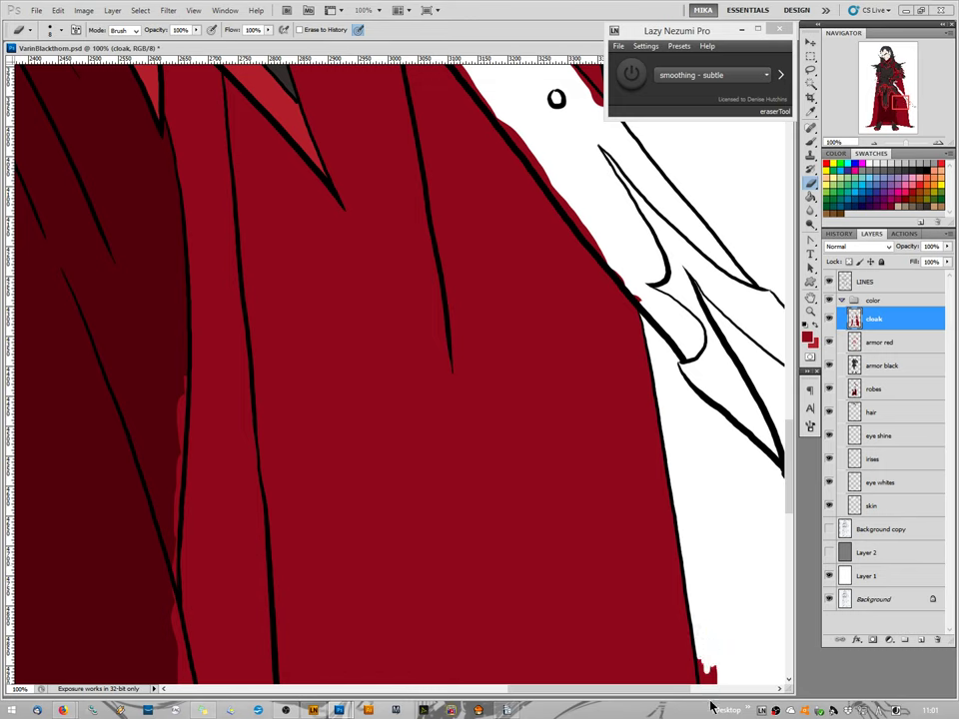
Erase the cloak's red overspill from the dark robe along the line where the robe meets the cloak.
drag(182, 378, 181, 433)
mouse_move(179, 389)
mouse_down()
mouse_move(174, 646)
mouse_move(180, 635)
mouse_up()
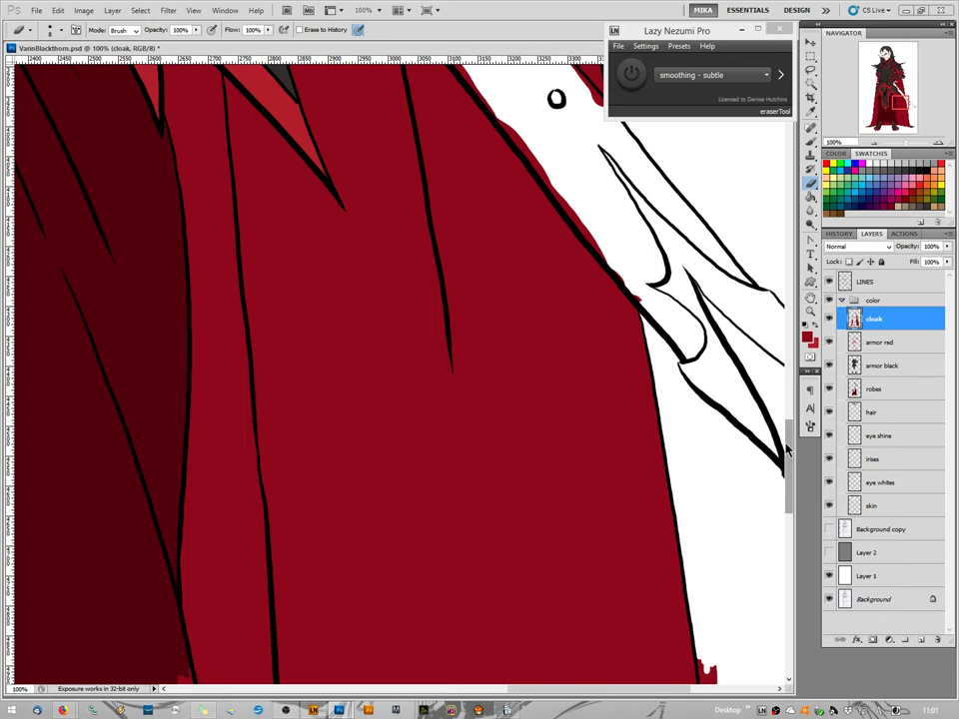
drag(790, 462, 790, 500)
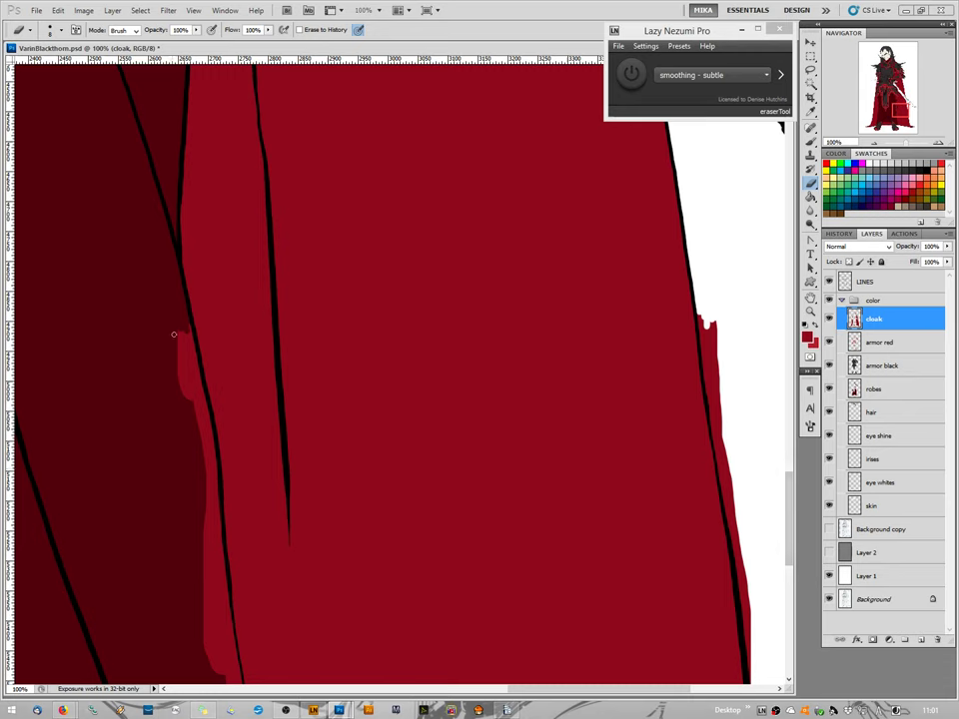
mouse_move(174, 335)
mouse_down()
mouse_move(200, 379)
mouse_move(191, 348)
mouse_move(180, 380)
mouse_move(176, 356)
mouse_move(178, 396)
mouse_up()
drag(199, 440, 203, 399)
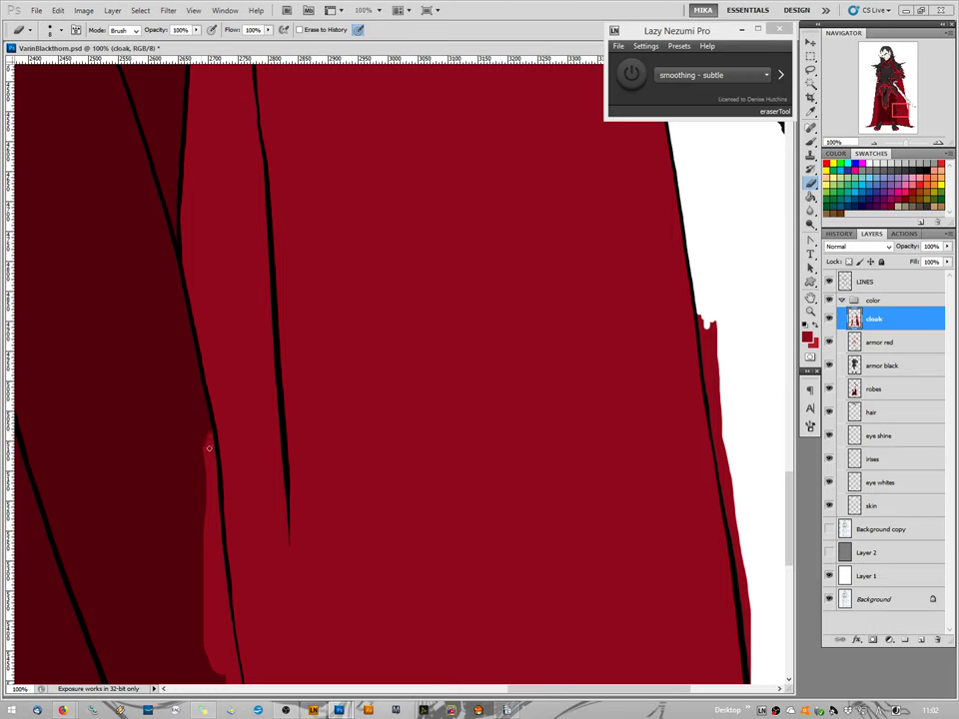
mouse_move(208, 447)
mouse_down()
mouse_move(216, 492)
mouse_move(211, 463)
mouse_up()
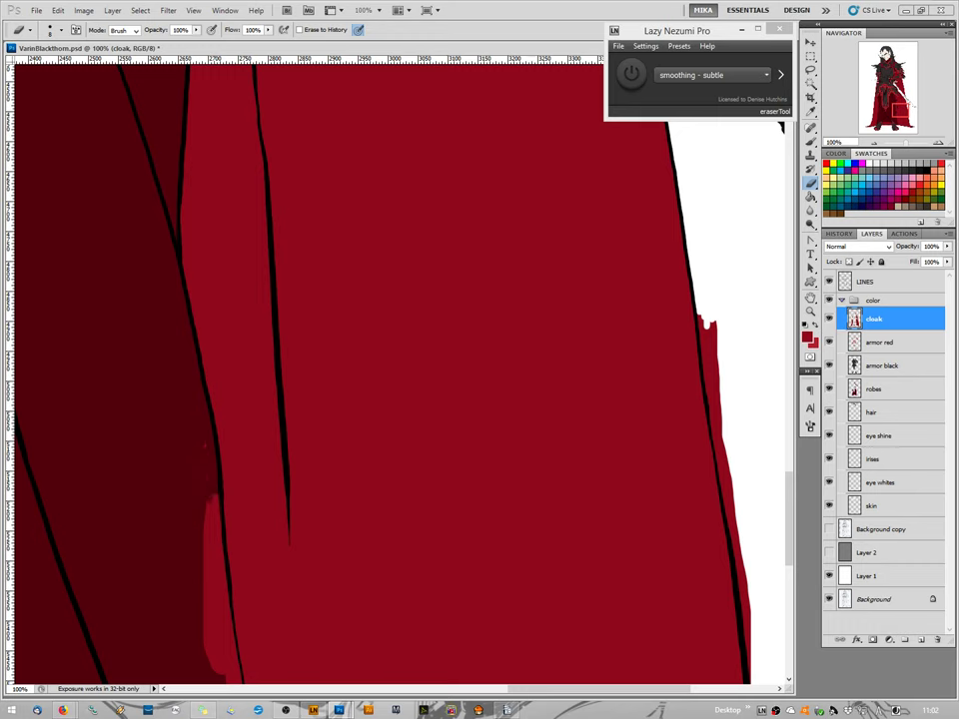
Continue erasing the red overspill outside the cloak's outer edge along its middle stretch down towards the hem.
mouse_move(707, 323)
mouse_down()
mouse_move(708, 396)
mouse_move(710, 368)
mouse_move(721, 366)
mouse_move(716, 442)
mouse_move(709, 402)
mouse_move(731, 489)
mouse_up()
drag(741, 548, 735, 522)
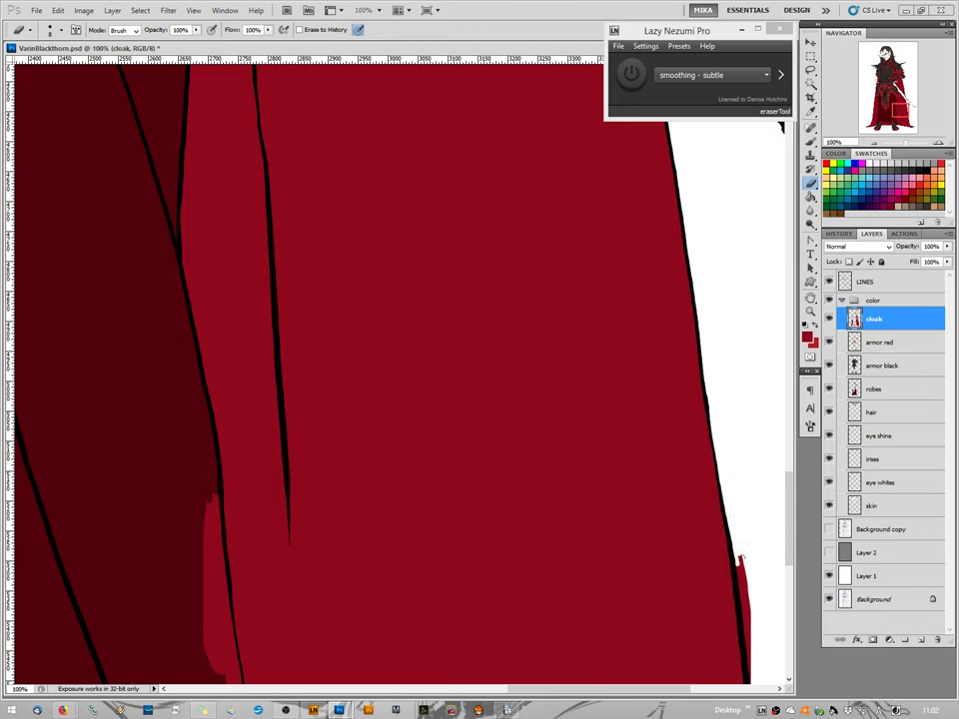
drag(740, 558, 745, 645)
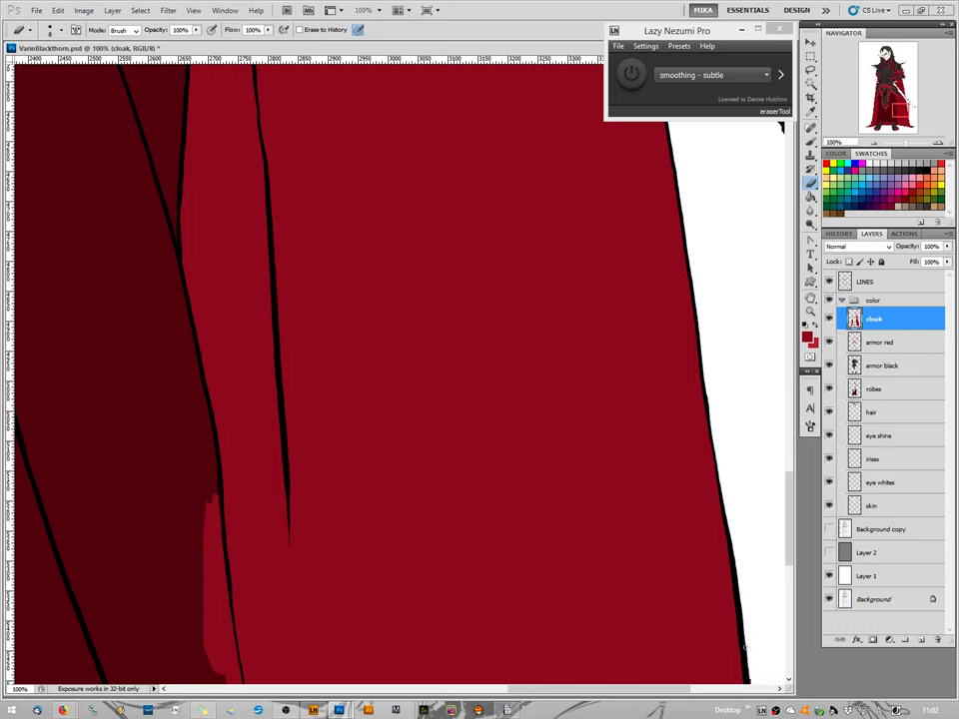
Erase the remaining cloak red from the dark robe's edge down to its rounded lower tip.
mouse_move(208, 499)
mouse_down()
mouse_move(212, 535)
mouse_move(215, 481)
mouse_move(224, 578)
mouse_move(217, 518)
mouse_move(201, 581)
mouse_move(216, 639)
mouse_move(222, 571)
mouse_move(232, 636)
mouse_move(190, 569)
mouse_move(214, 571)
mouse_move(204, 623)
mouse_move(221, 677)
mouse_move(228, 635)
mouse_move(238, 671)
mouse_up()
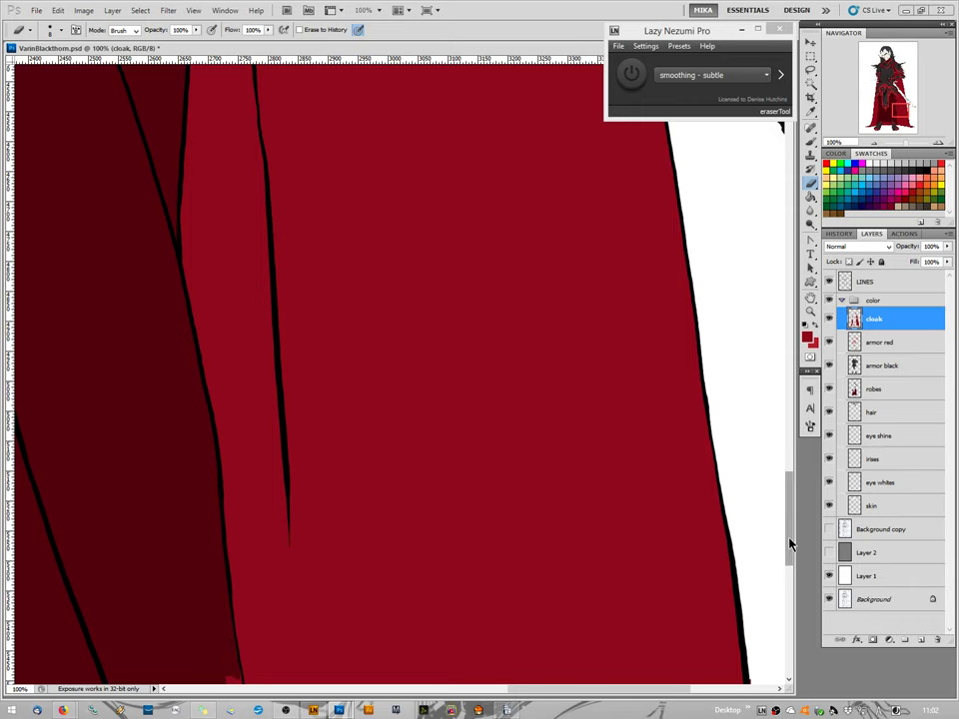
drag(793, 542, 796, 610)
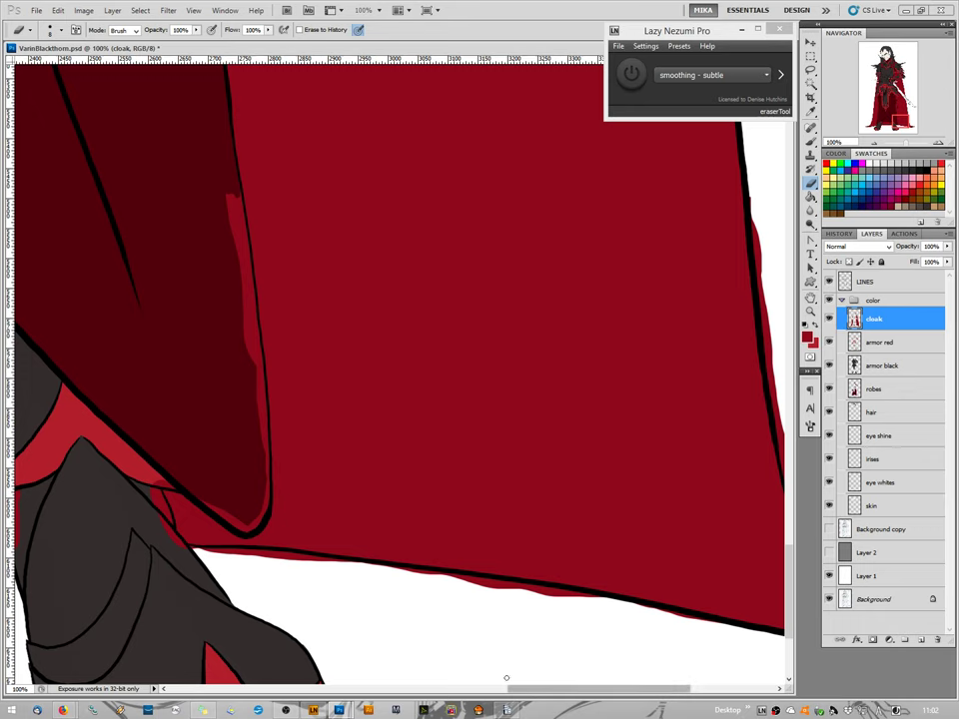
mouse_move(521, 693)
mouse_down()
mouse_move(533, 696)
mouse_move(550, 635)
mouse_up()
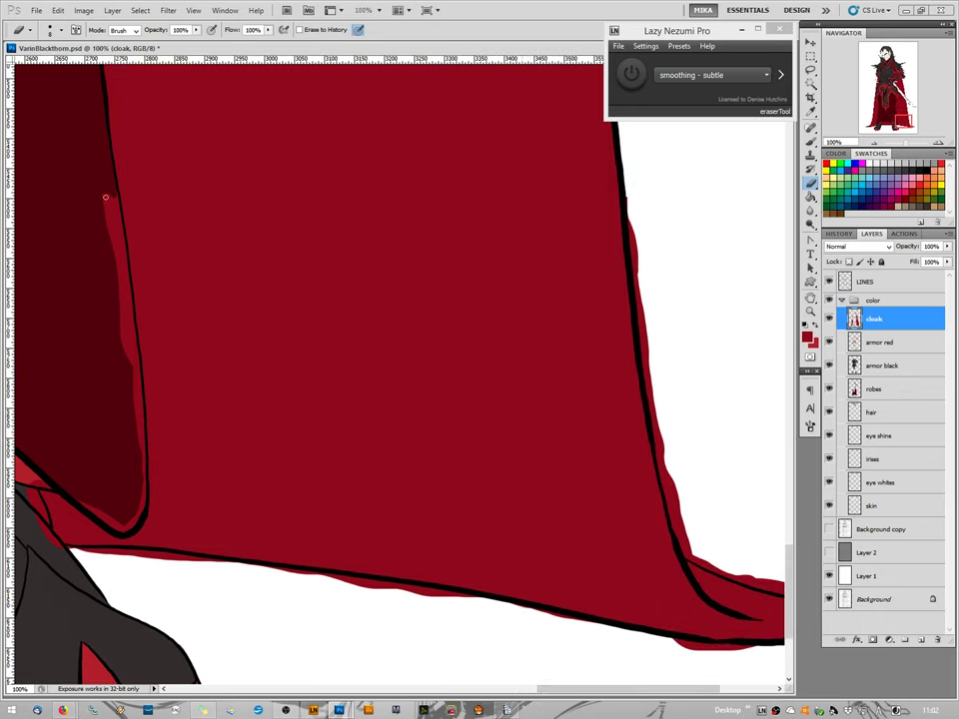
mouse_move(101, 185)
mouse_down()
mouse_move(117, 220)
mouse_move(112, 185)
mouse_move(124, 244)
mouse_move(112, 214)
mouse_move(113, 257)
mouse_move(116, 248)
mouse_move(119, 300)
mouse_move(121, 265)
mouse_move(126, 298)
mouse_move(127, 278)
mouse_move(124, 263)
mouse_move(131, 350)
mouse_move(114, 295)
mouse_up()
mouse_move(127, 343)
mouse_down()
mouse_move(134, 417)
mouse_move(121, 343)
mouse_move(141, 455)
mouse_move(141, 410)
mouse_move(139, 396)
mouse_move(140, 509)
mouse_move(145, 477)
mouse_move(134, 524)
mouse_move(92, 510)
mouse_up()
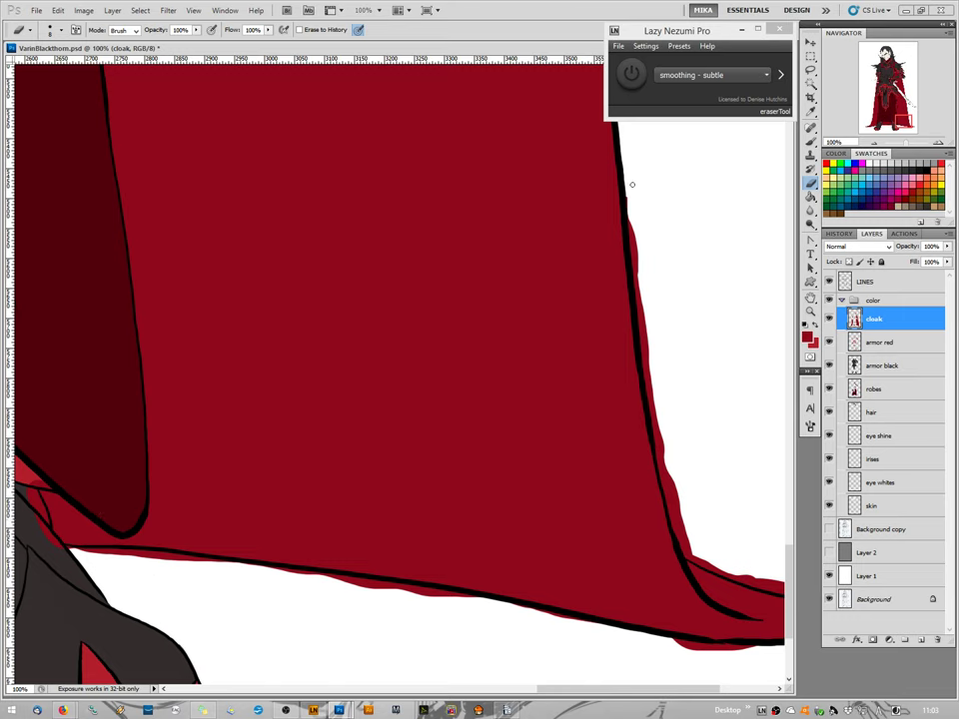
Erase the overspill outside the cloak's lowest outer edge and beneath its bottom hem, from the leg armour towards the pointed corner.
mouse_move(631, 184)
mouse_down()
mouse_move(673, 527)
mouse_move(692, 552)
mouse_move(682, 545)
mouse_move(697, 554)
mouse_move(722, 546)
mouse_move(688, 557)
mouse_move(738, 577)
mouse_up()
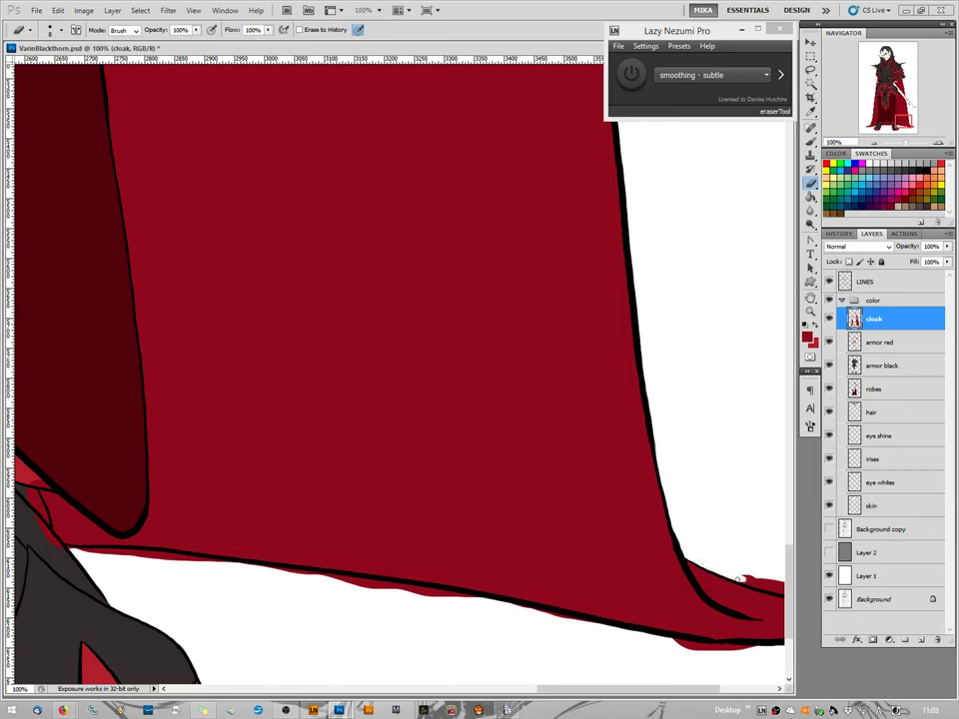
mouse_move(349, 578)
mouse_down()
mouse_move(345, 587)
mouse_move(379, 585)
mouse_move(356, 579)
mouse_move(480, 597)
mouse_up()
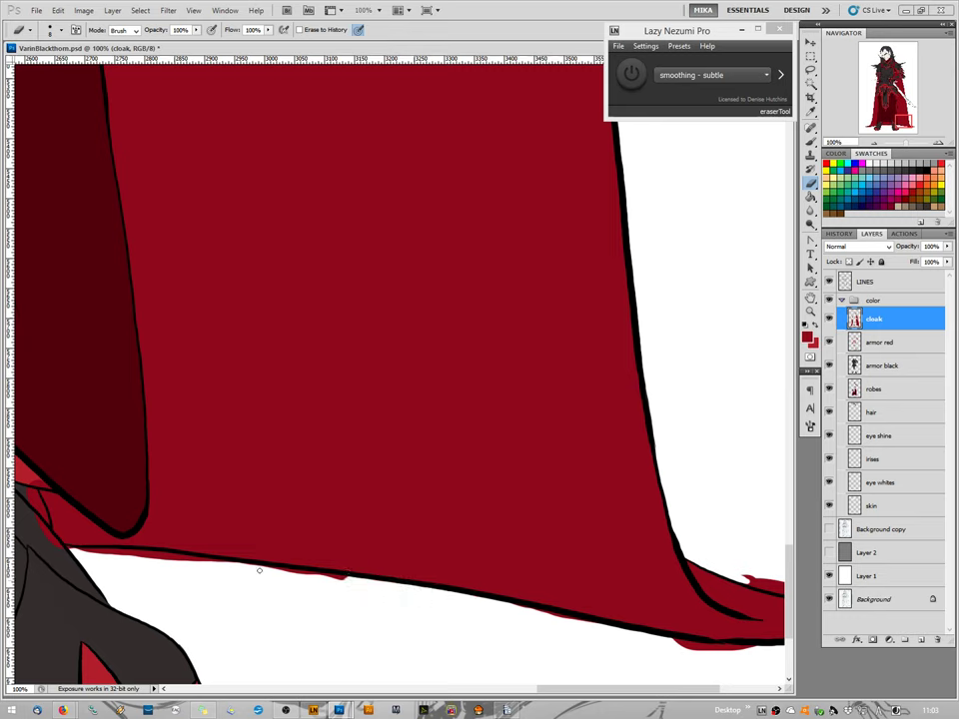
mouse_move(363, 584)
mouse_down()
mouse_move(268, 572)
mouse_move(284, 569)
mouse_move(303, 575)
mouse_move(163, 576)
mouse_up()
mouse_move(64, 549)
mouse_down()
mouse_move(215, 554)
mouse_move(158, 559)
mouse_up()
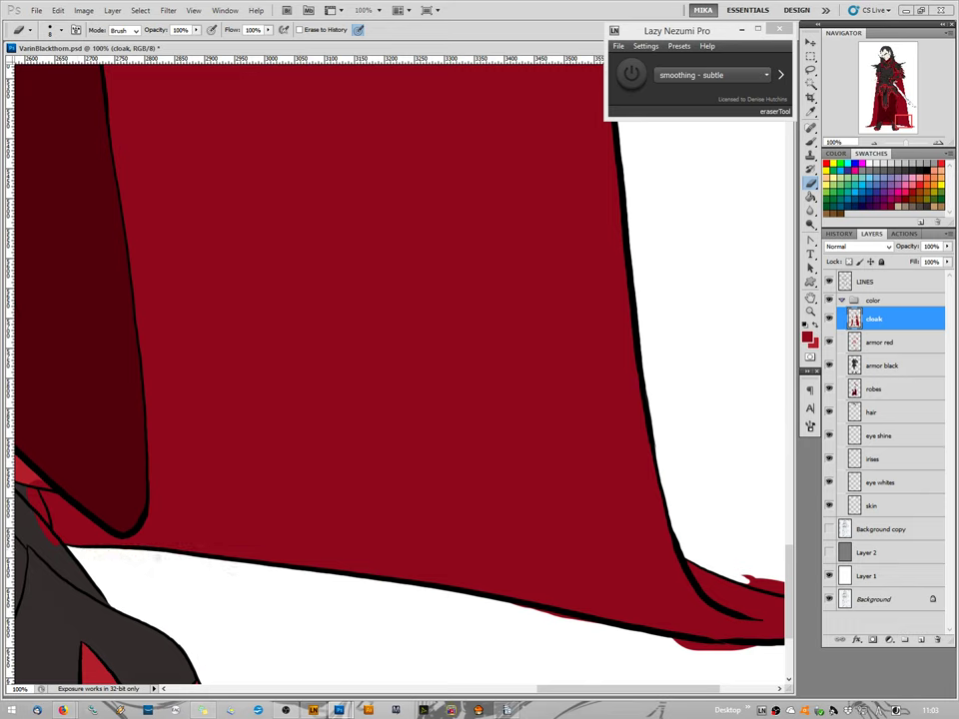
mouse_move(497, 606)
mouse_down()
mouse_move(624, 633)
mouse_move(576, 623)
mouse_move(627, 632)
mouse_up()
drag(694, 649, 721, 645)
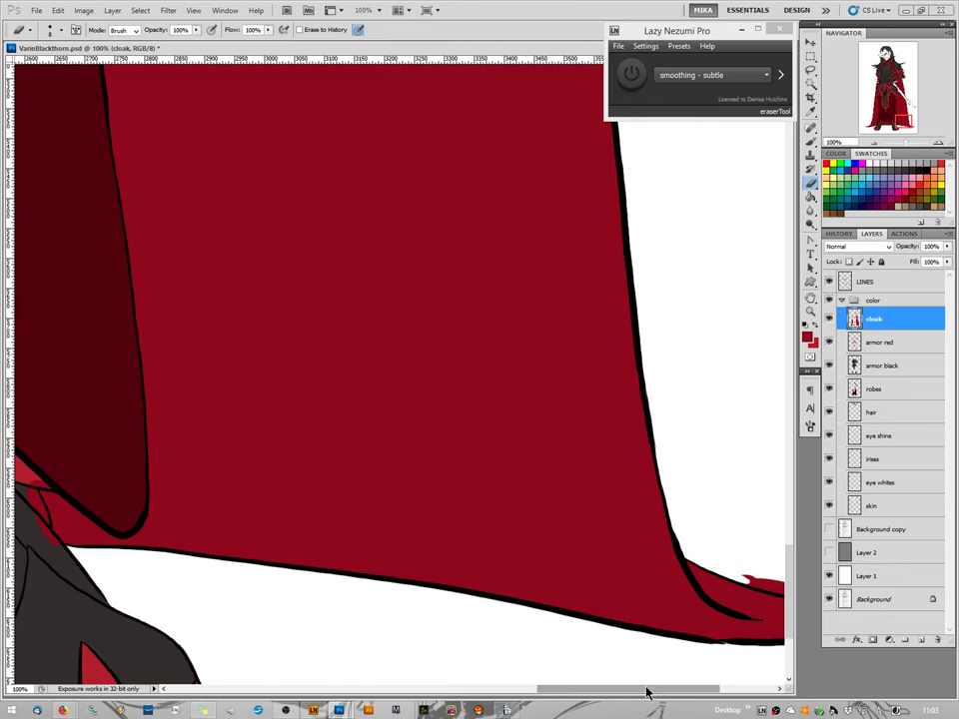
Erase the red overspill around the cloak's pointed trailing corner, above, around and below its tip.
drag(639, 690, 699, 690)
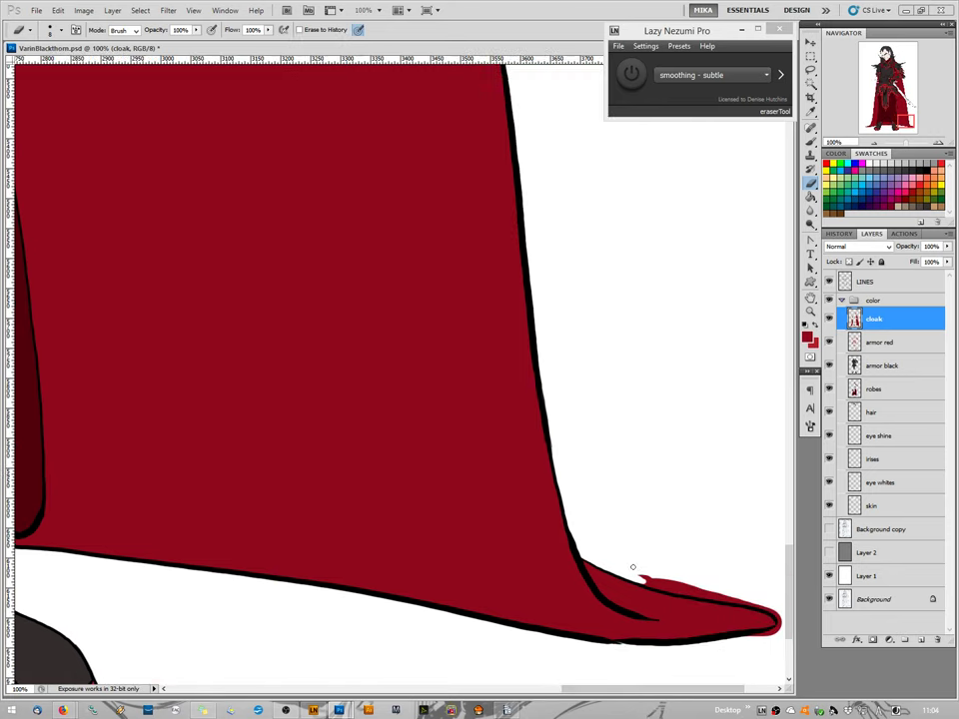
mouse_move(632, 568)
mouse_down()
mouse_move(658, 589)
mouse_move(692, 593)
mouse_move(686, 588)
mouse_up()
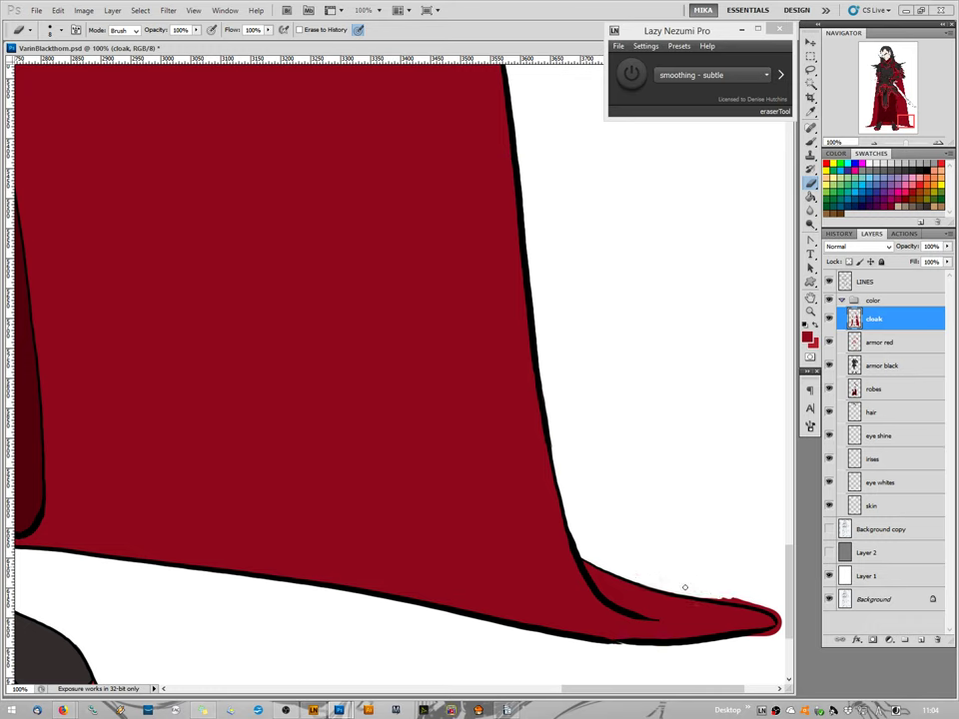
drag(764, 601, 698, 597)
drag(757, 600, 778, 614)
mouse_move(772, 634)
mouse_down()
mouse_move(782, 631)
mouse_move(755, 639)
mouse_up()
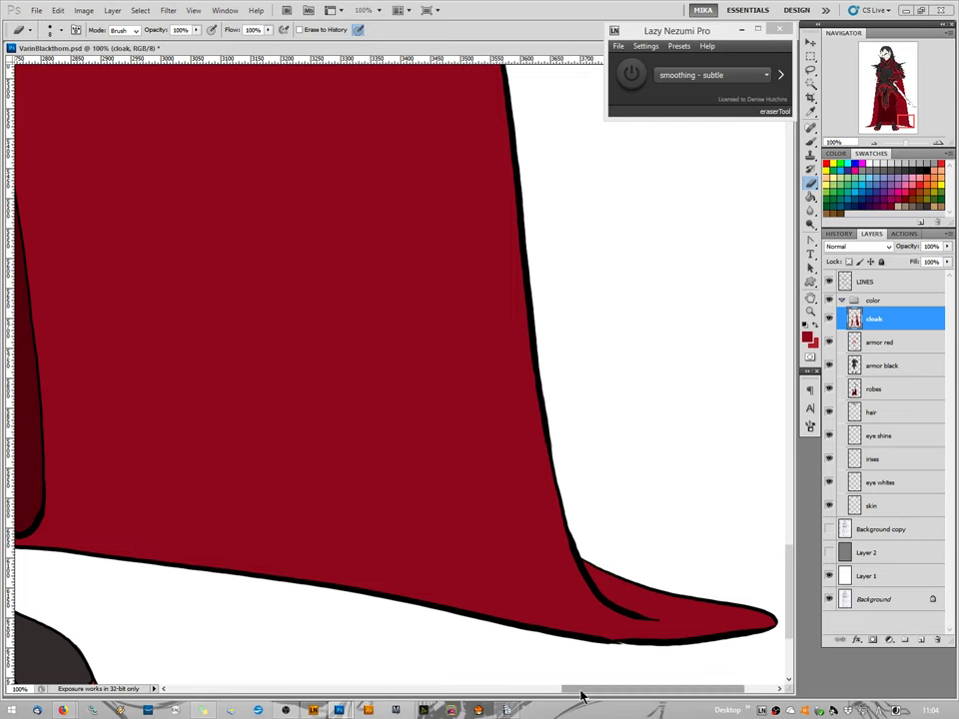
Erase the cloak red from the leg armour and its bright red spiked trim below the robe, using a 6 px eraser for the trim.
drag(561, 691, 489, 692)
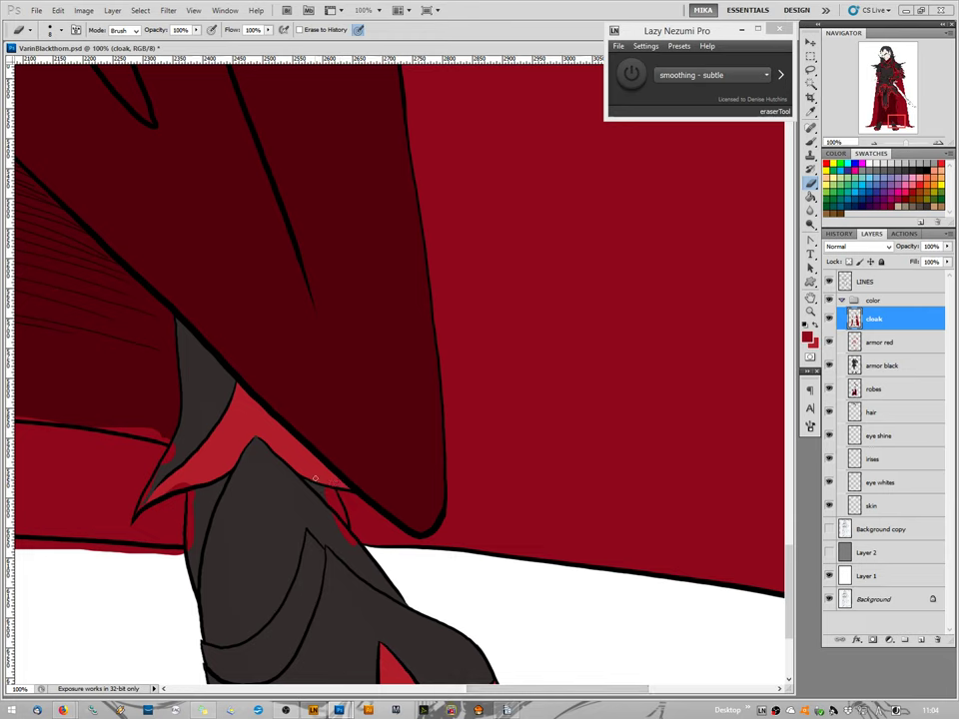
drag(340, 523, 329, 487)
right_click(163, 491)
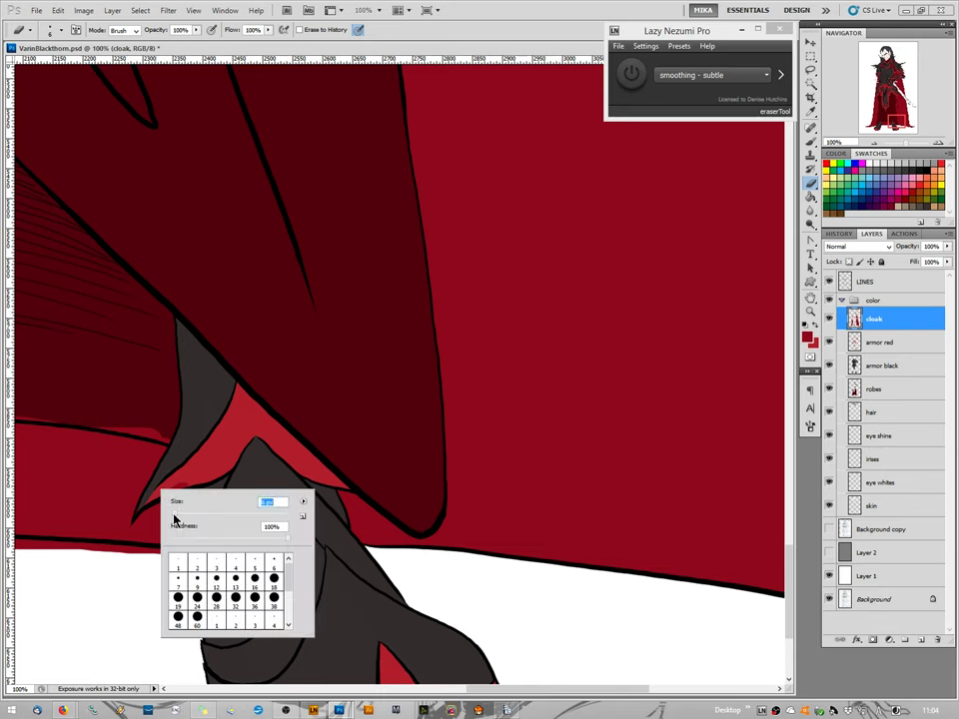
click(139, 508)
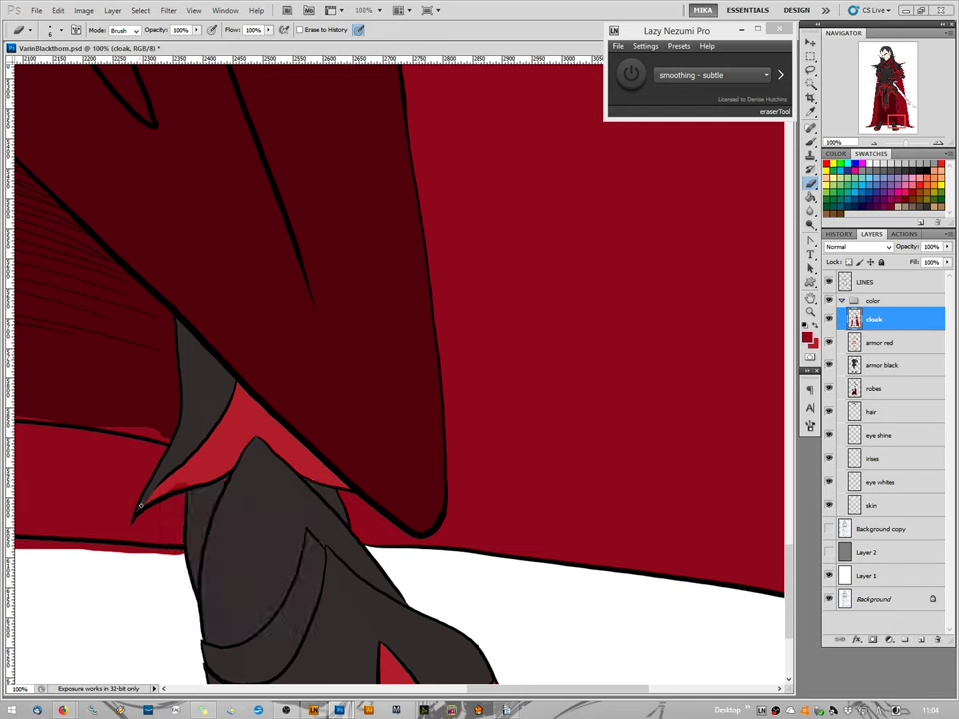
mouse_move(158, 497)
mouse_down()
mouse_move(186, 485)
mouse_move(177, 486)
mouse_up()
Set the eraser to 12 px and erase the cloak red from the dark robe's hem beside the knee armour's spike.
right_click(145, 442)
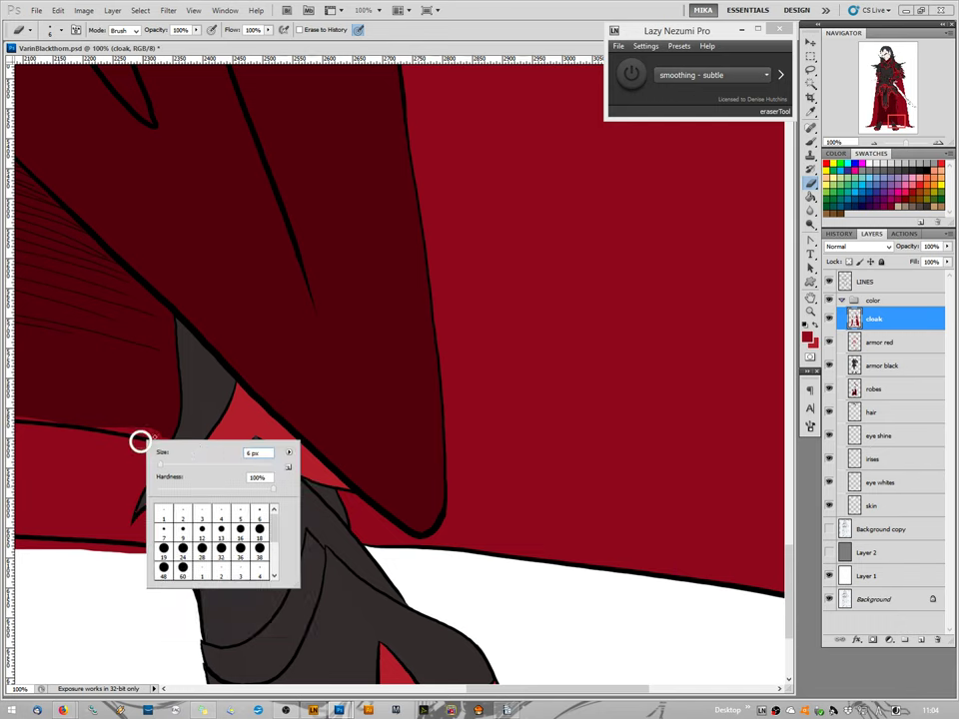
click(165, 468)
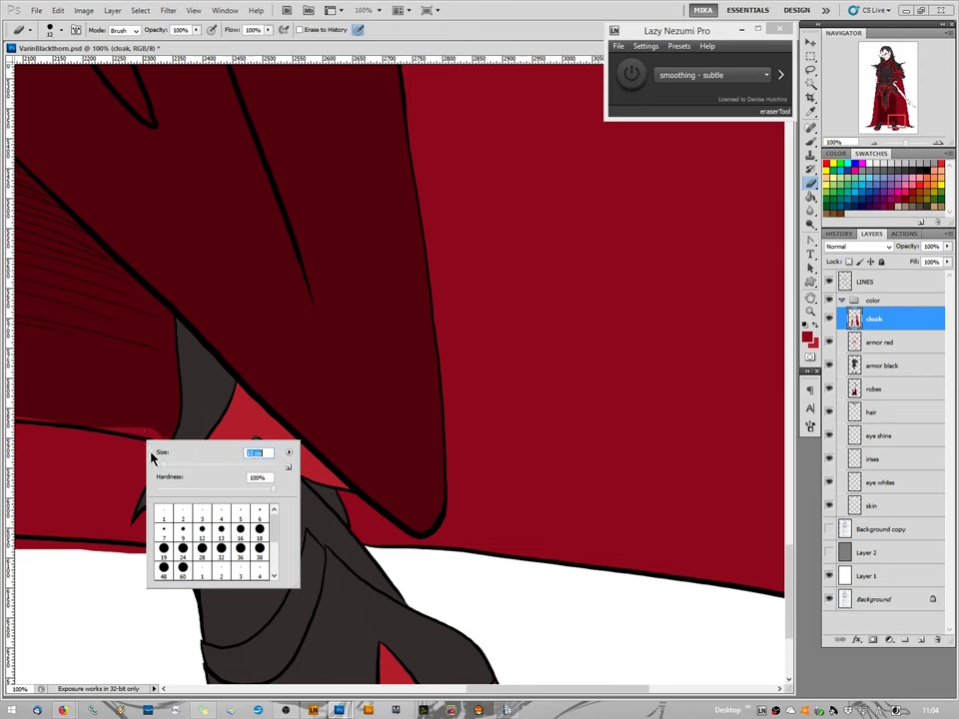
click(169, 433)
drag(169, 433, 146, 433)
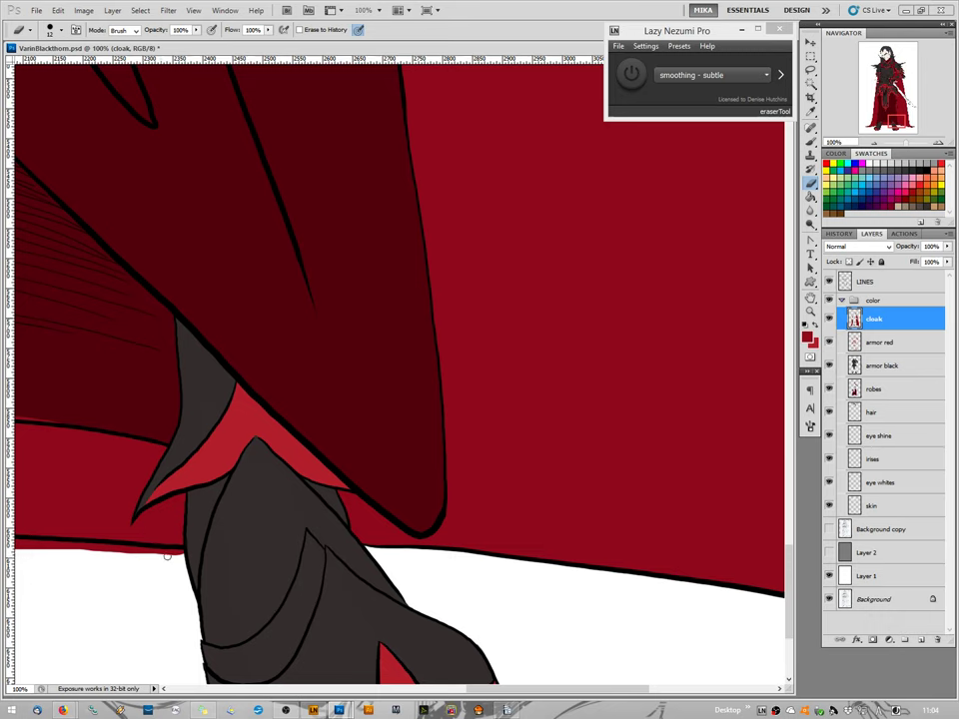
Erase the red overspill below the cloak's hem between the legs and on the adjoining edge of the other leg's armour.
drag(167, 557, 18, 546)
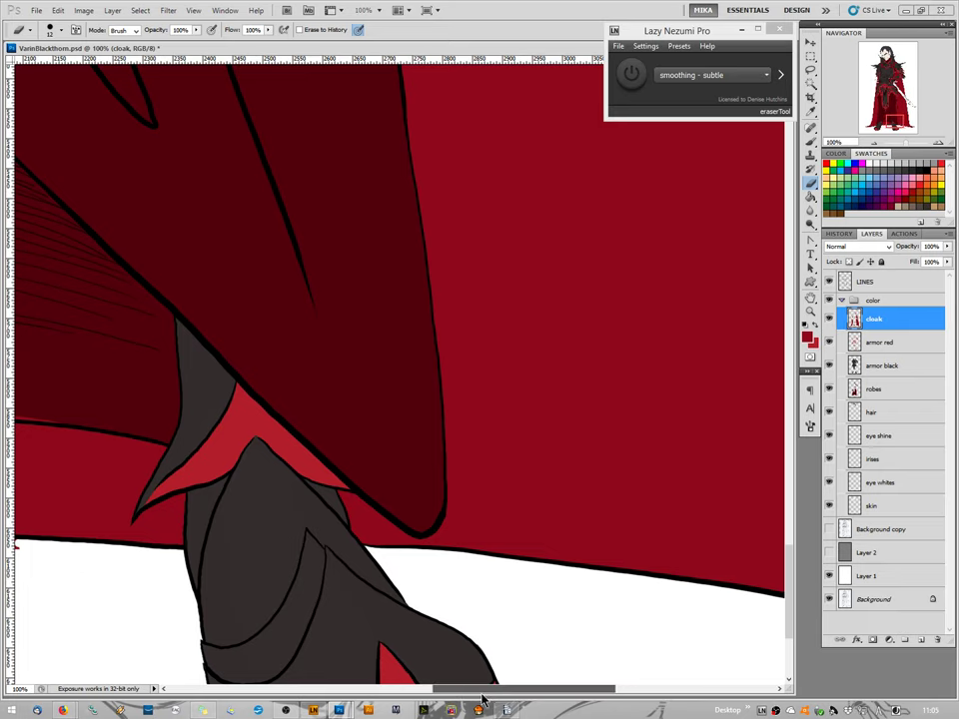
drag(526, 697, 444, 692)
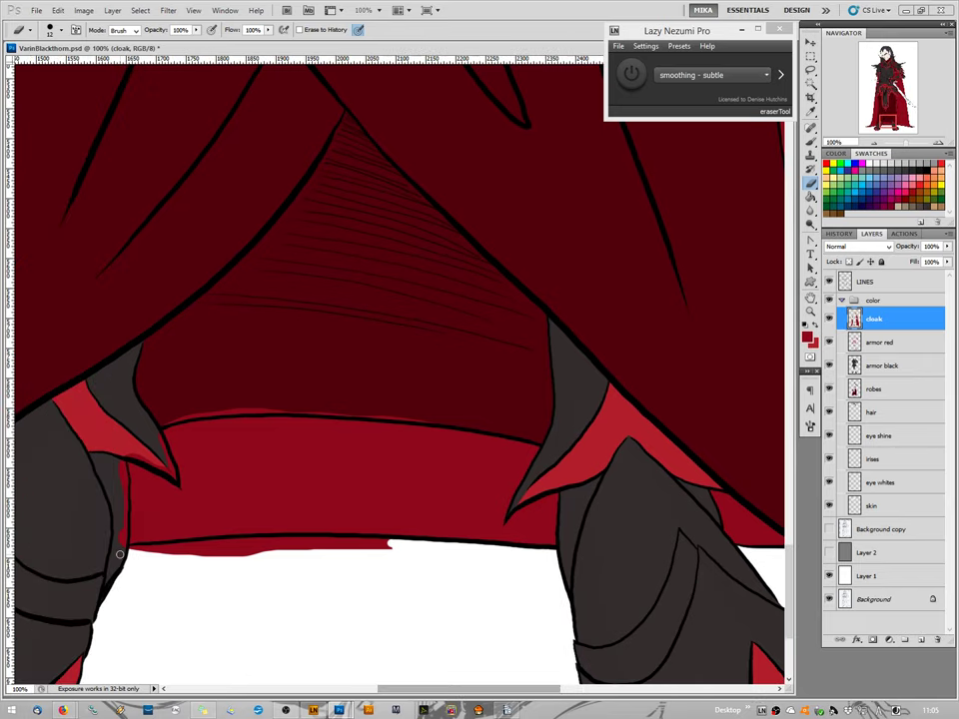
mouse_move(127, 551)
mouse_down()
mouse_move(333, 552)
mouse_move(313, 552)
mouse_up()
mouse_move(362, 541)
mouse_down()
mouse_move(159, 547)
mouse_move(174, 548)
mouse_up()
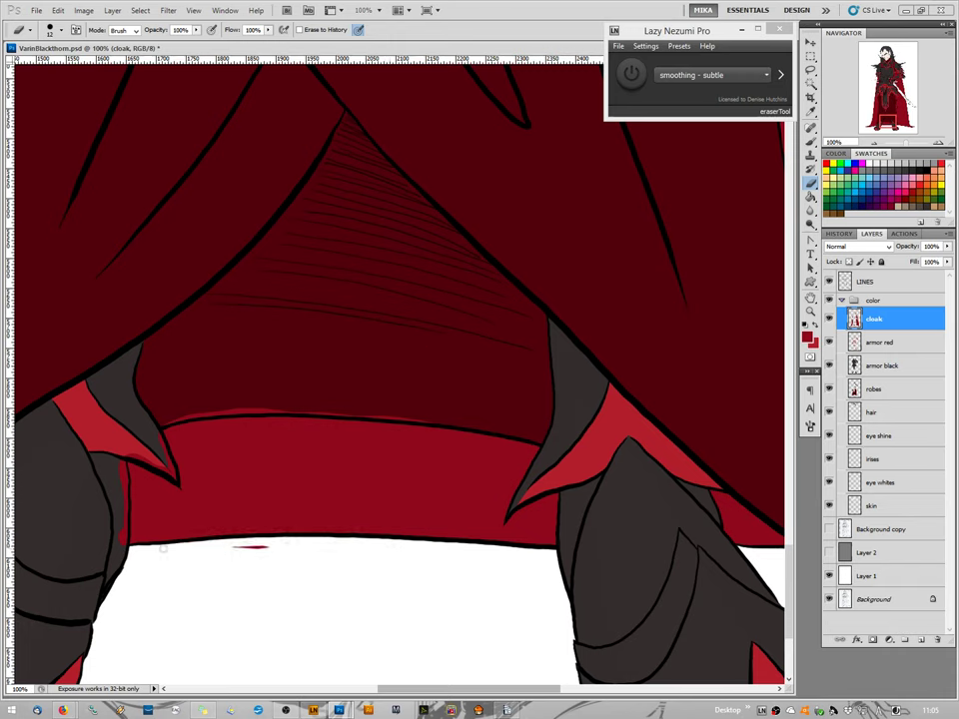
drag(289, 552, 130, 556)
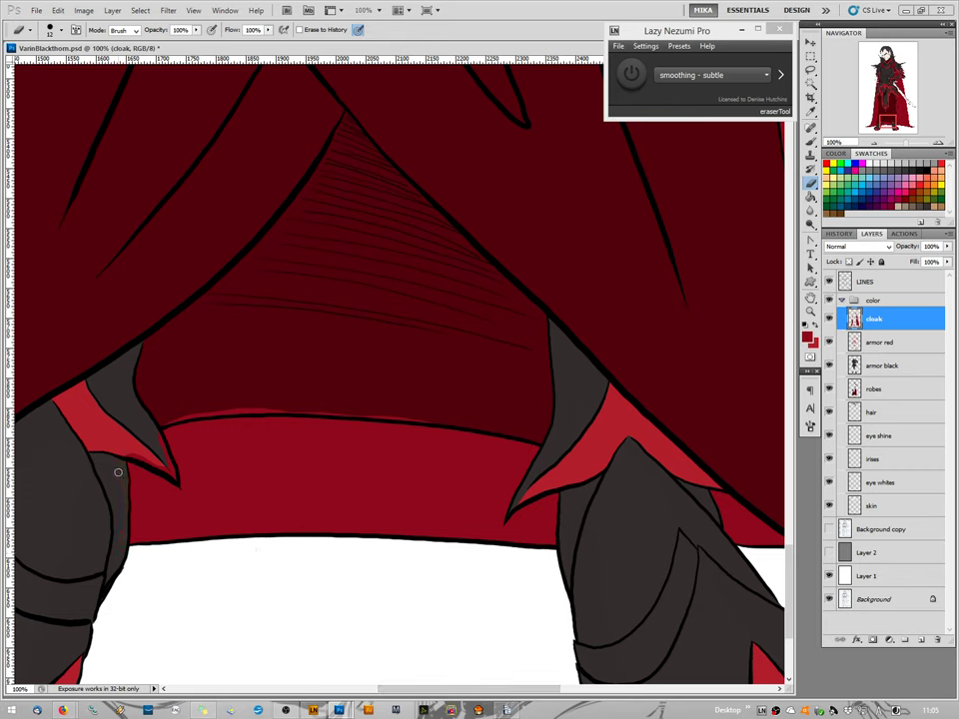
Erase the remaining cloak red above the robe's hem line between the legs and on the armour spike's bright red trim.
mouse_move(458, 421)
mouse_down()
mouse_move(251, 407)
mouse_move(260, 410)
mouse_up()
drag(202, 408, 180, 420)
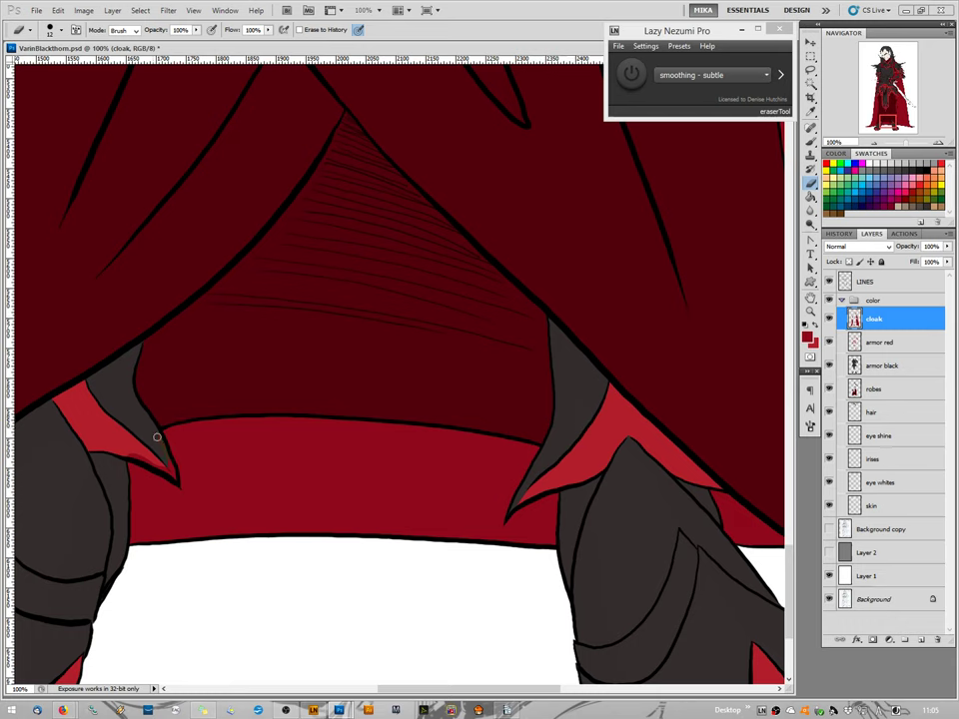
drag(174, 477, 137, 454)
Sample the dark armour grey and touch up the knee spike's tip on the armor black layer with a 4 px brush.
key(b)
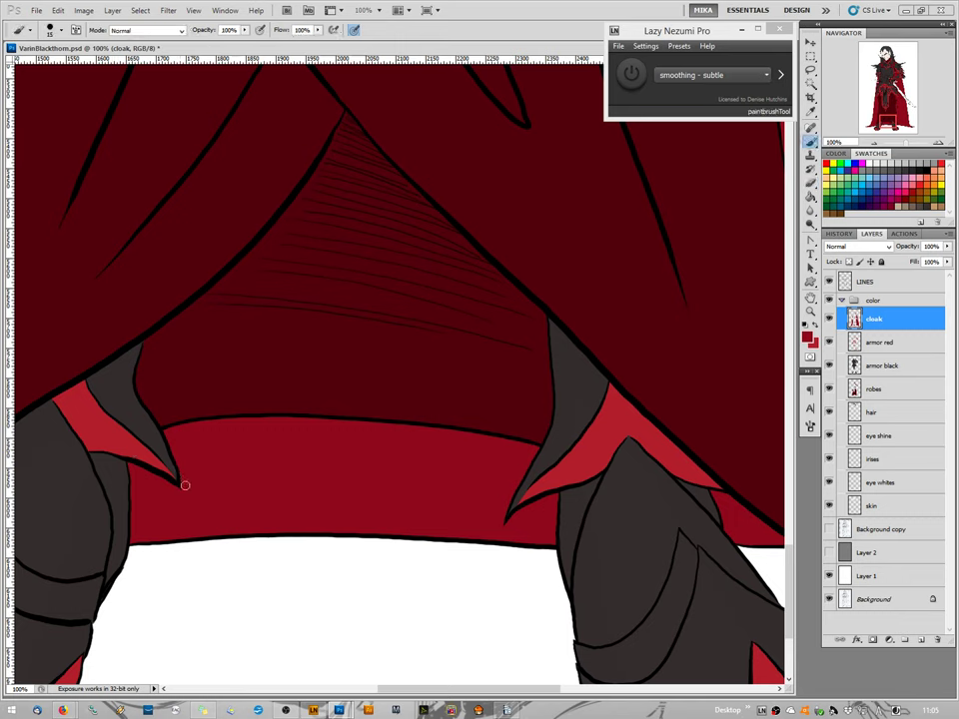
click(809, 340)
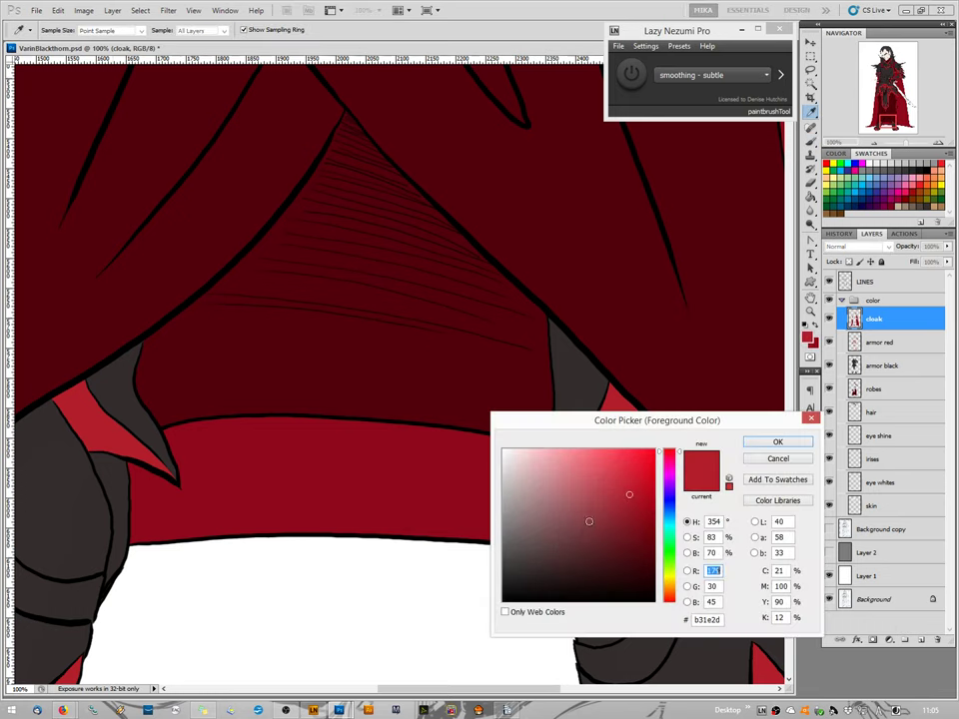
click(74, 475)
click(771, 442)
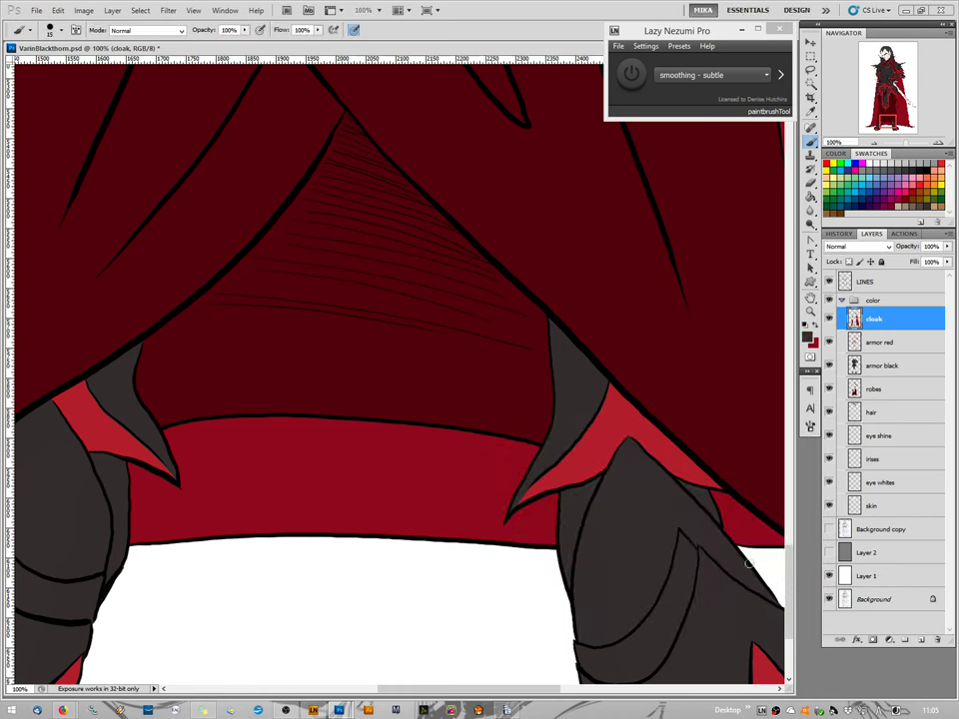
click(872, 366)
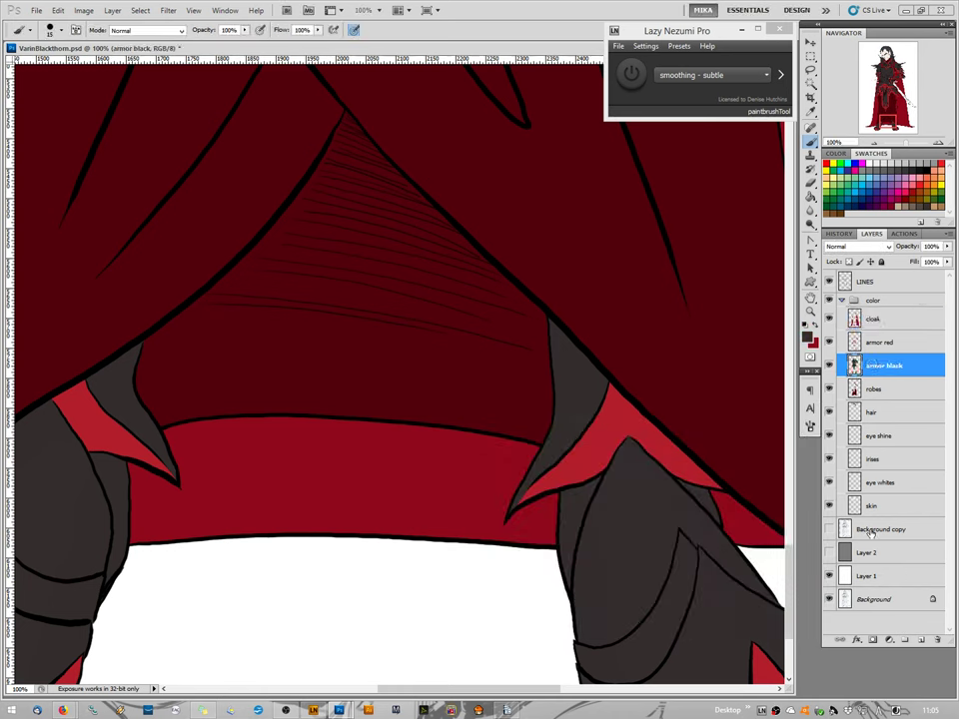
right_click(173, 473)
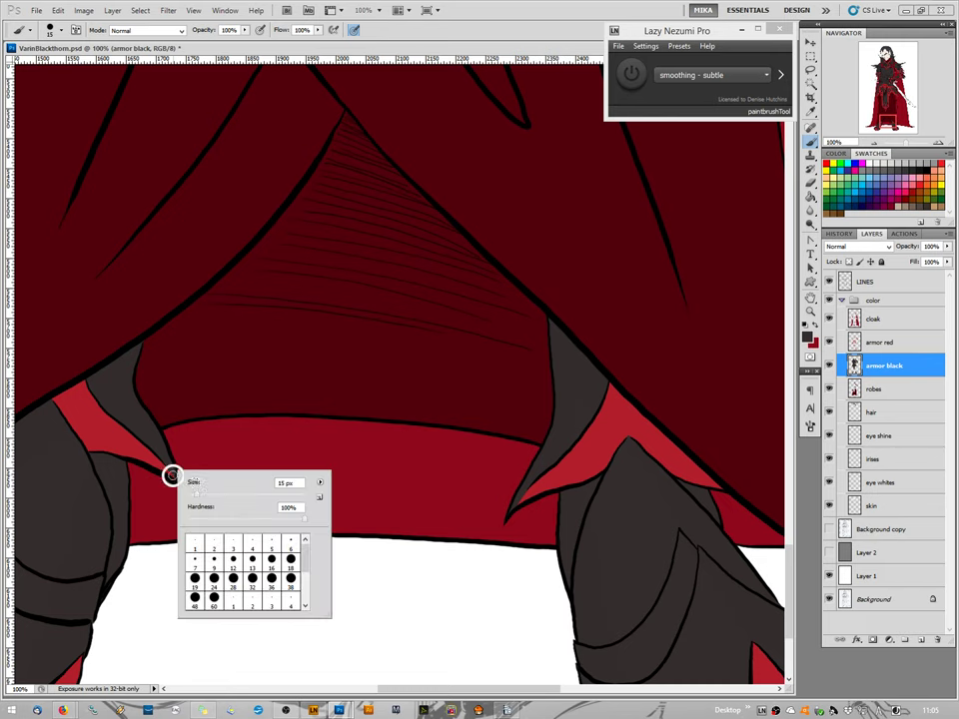
drag(195, 502, 187, 477)
click(176, 475)
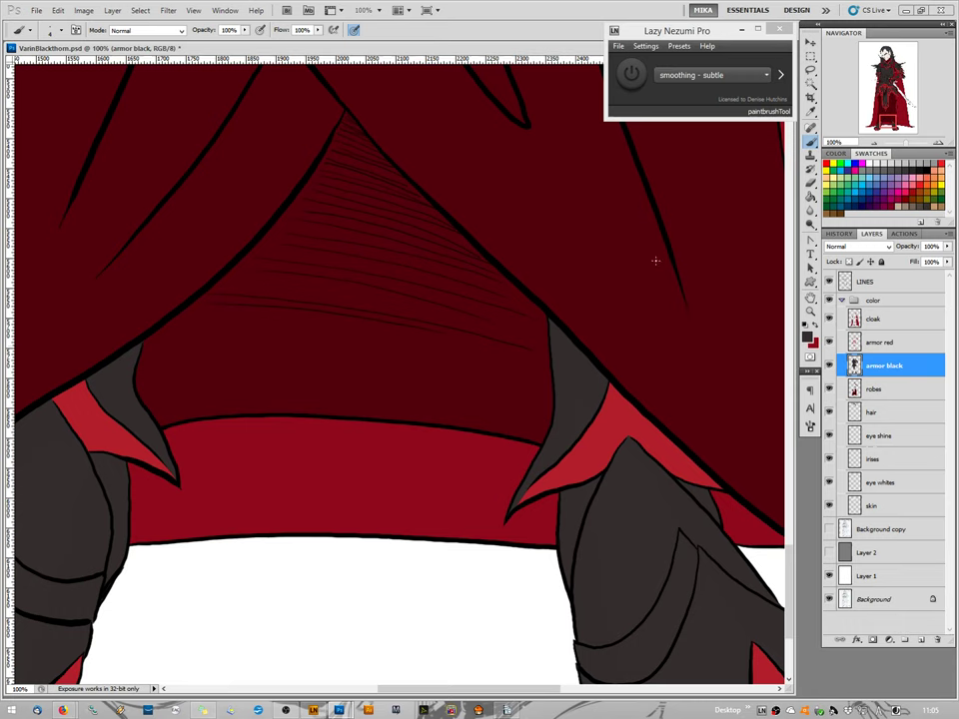
On the cloak layer, erase the red overspill on the robe's corner, below the cloak's hem and around its pointed trailing corner with the 12 px eraser.
click(868, 320)
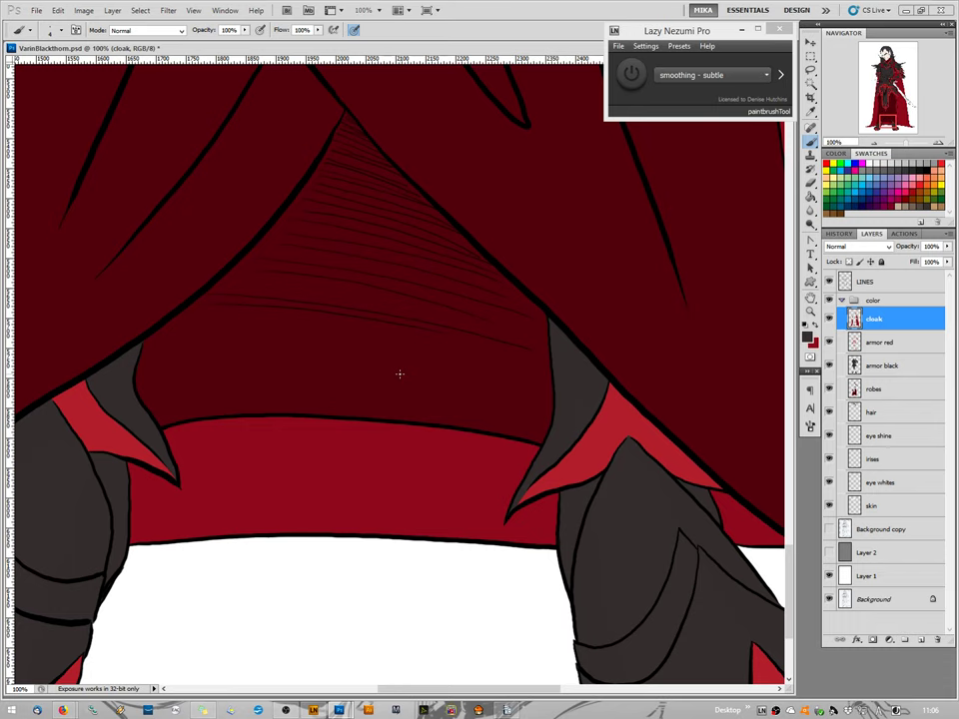
drag(121, 525, 481, 530)
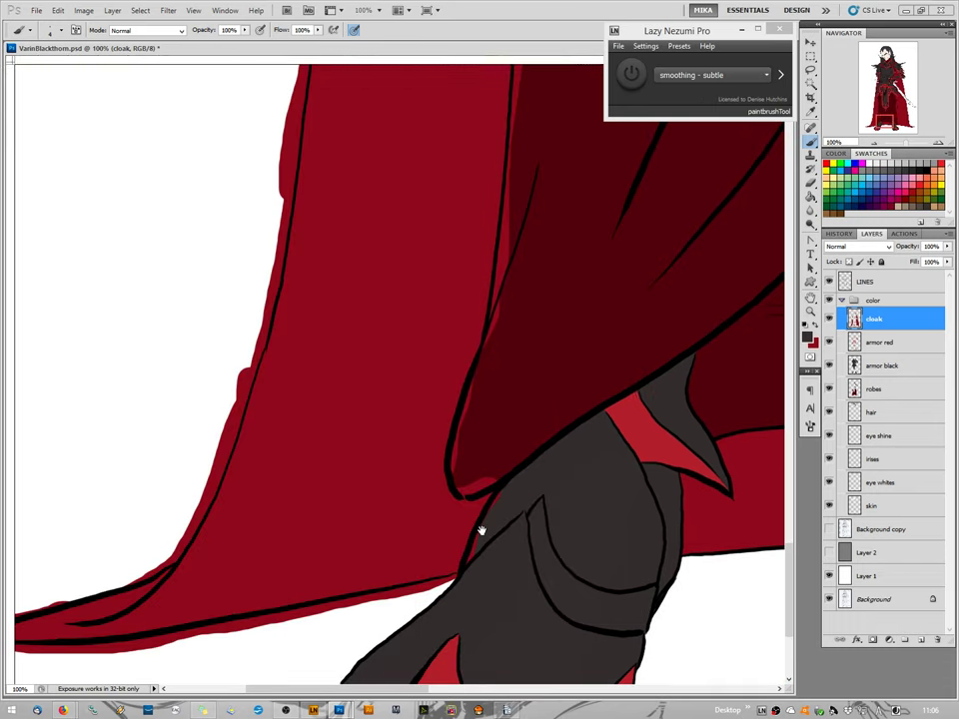
key(ctrl+r)
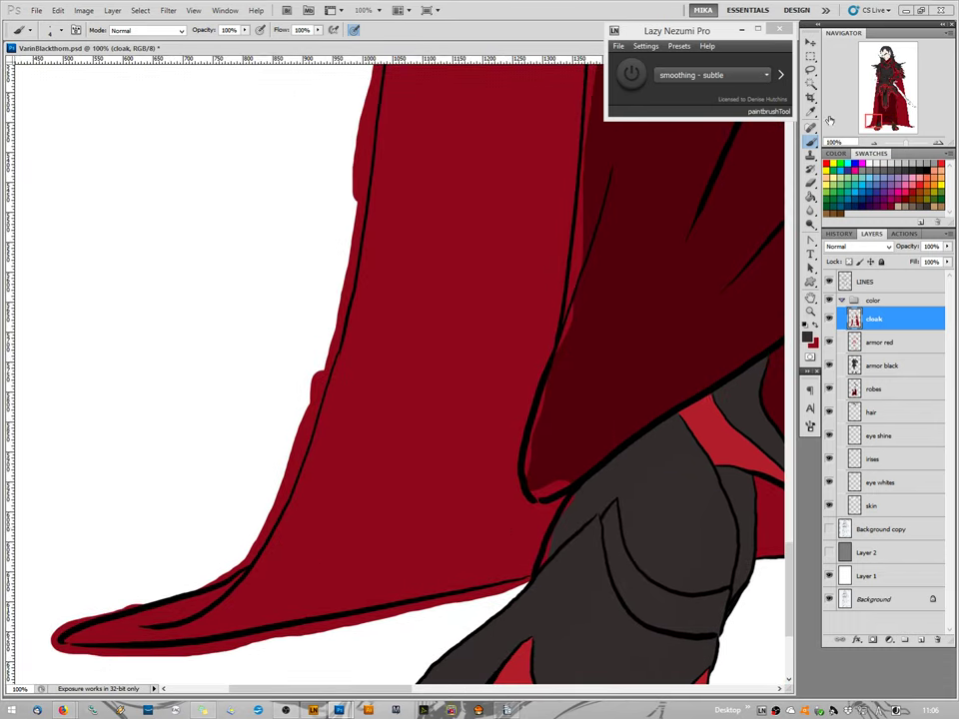
click(810, 184)
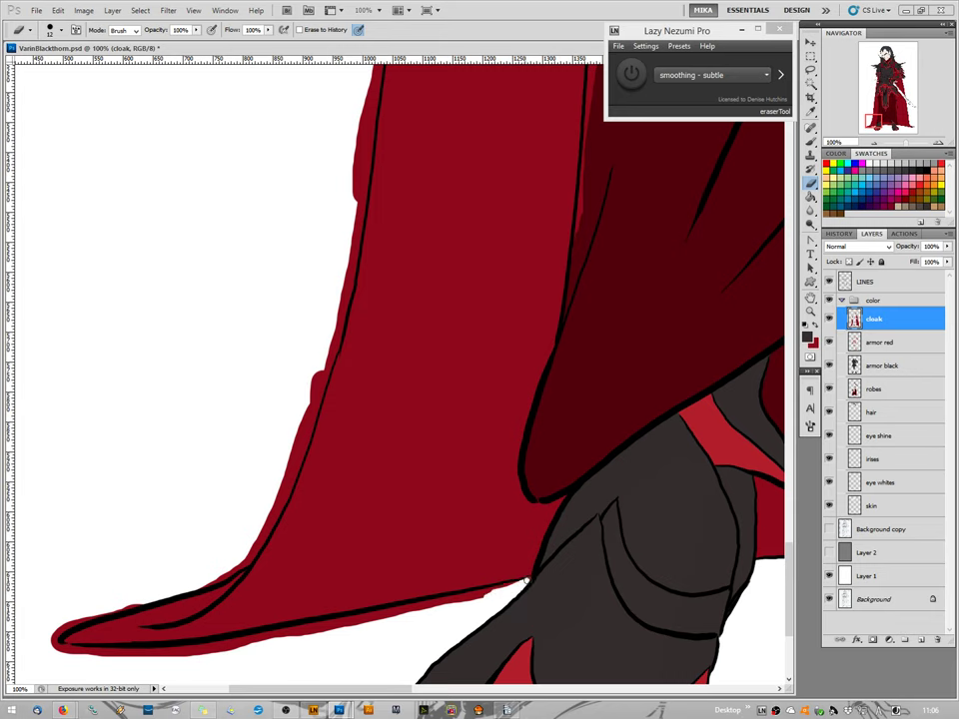
mouse_move(522, 582)
mouse_down()
mouse_move(338, 623)
mouse_move(411, 618)
mouse_move(193, 654)
mouse_move(250, 648)
mouse_move(238, 651)
mouse_move(72, 652)
mouse_move(100, 657)
mouse_move(51, 647)
mouse_move(72, 653)
mouse_move(51, 640)
mouse_move(142, 598)
mouse_up()
mouse_move(217, 567)
mouse_down()
mouse_move(201, 585)
mouse_move(248, 562)
mouse_move(284, 491)
mouse_move(283, 500)
mouse_move(298, 421)
mouse_move(290, 483)
mouse_up()
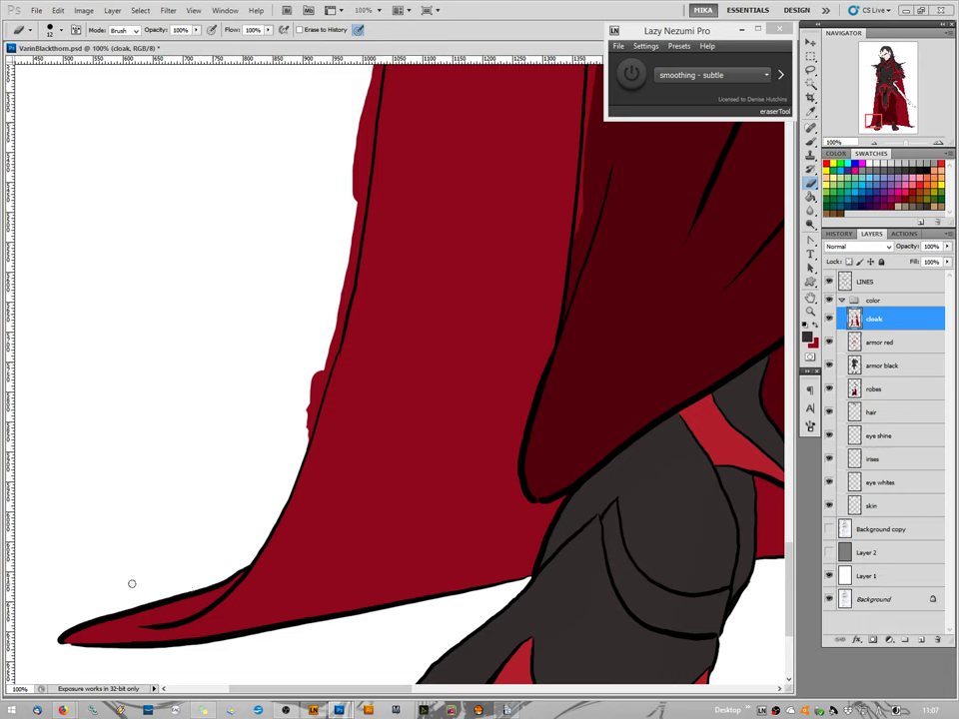
Erase the red overspill along the lower cloak panel's outer edge and on the dark robe beside its inner edge.
mouse_move(326, 362)
mouse_down()
mouse_move(305, 412)
mouse_move(320, 382)
mouse_move(304, 441)
mouse_up()
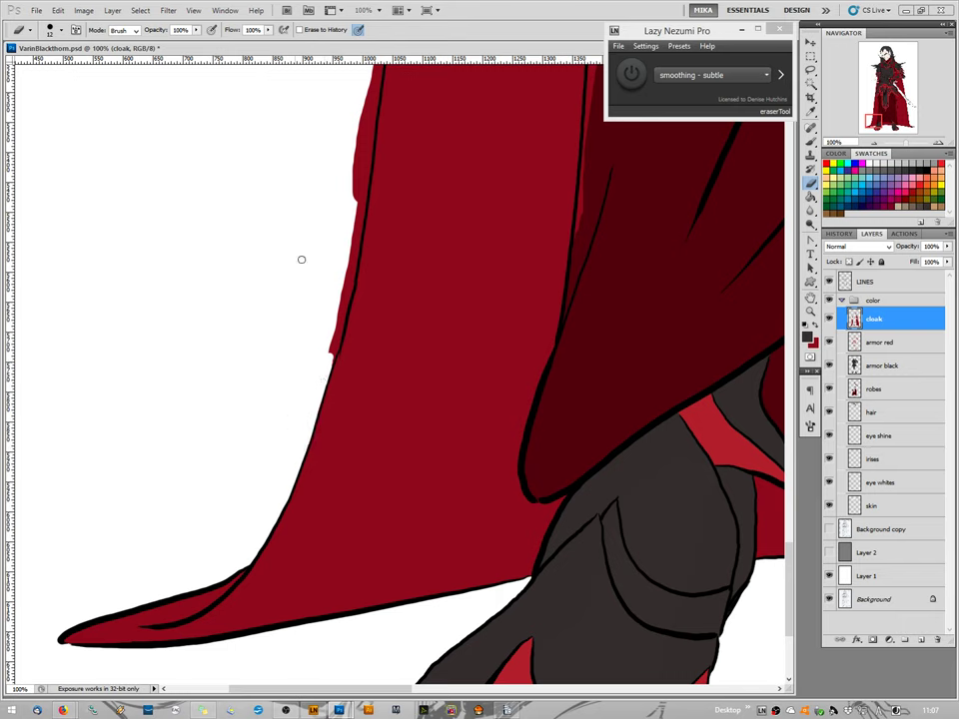
mouse_move(338, 318)
mouse_down()
mouse_move(330, 355)
mouse_move(346, 247)
mouse_move(337, 311)
mouse_move(355, 248)
mouse_move(341, 308)
mouse_up()
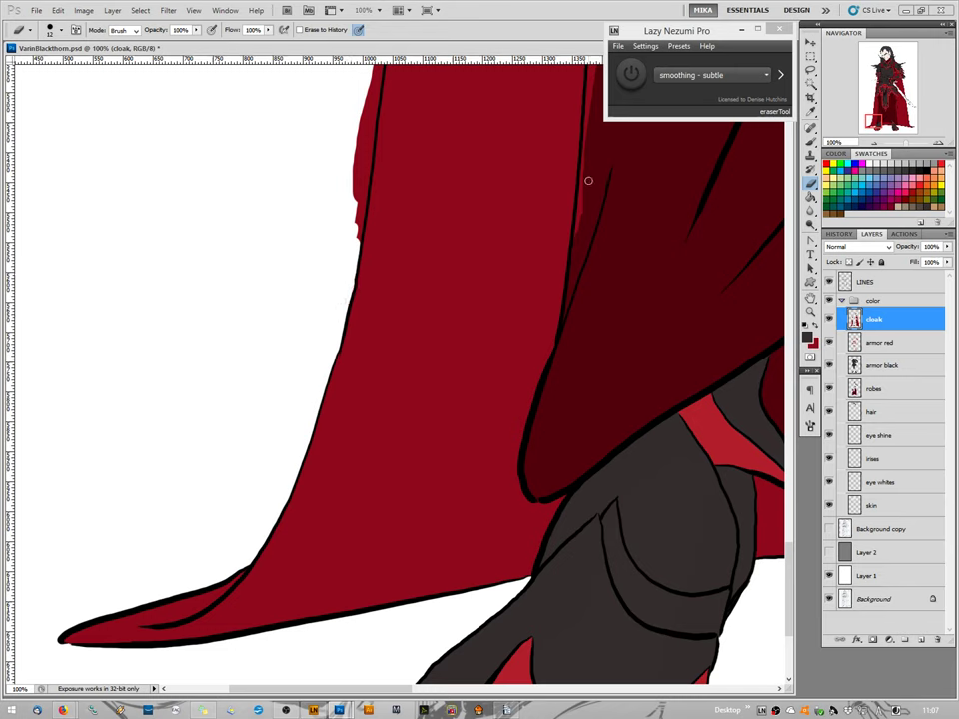
drag(589, 181, 575, 257)
drag(585, 164, 580, 203)
drag(588, 137, 584, 177)
mouse_move(596, 68)
mouse_down()
mouse_move(590, 96)
mouse_move(589, 86)
mouse_up()
mouse_move(362, 124)
mouse_down()
mouse_move(368, 95)
mouse_move(354, 144)
mouse_move(359, 165)
mouse_move(369, 135)
mouse_move(357, 232)
mouse_up()
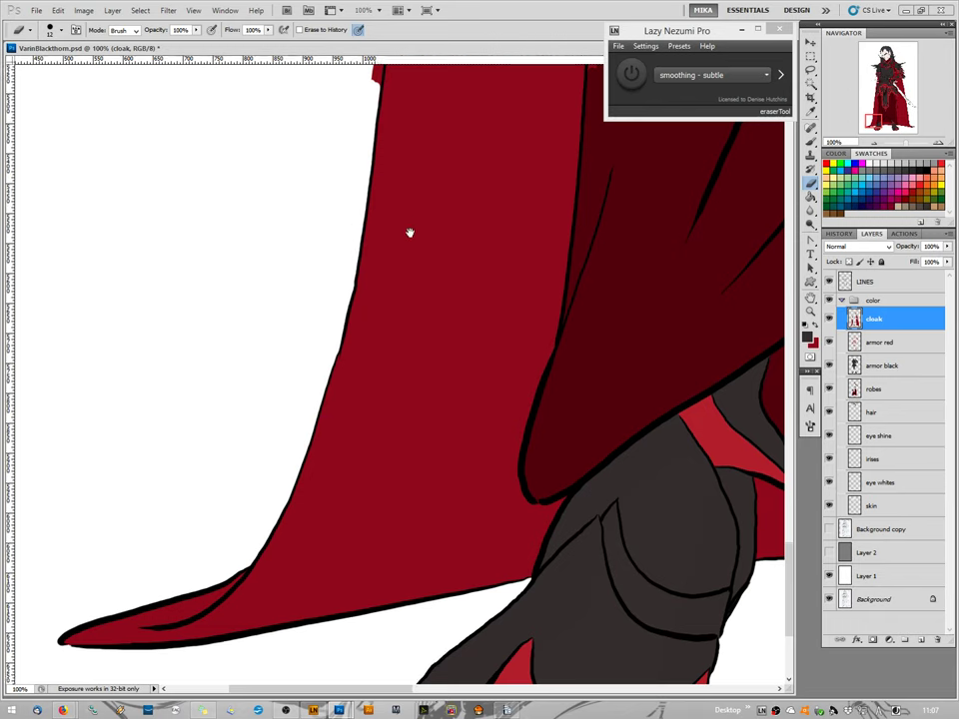
Erase the overspill on both sides of the cloak panel's middle stretch, over the dark robe and on the white background.
mouse_move(408, 231)
mouse_down()
mouse_move(394, 485)
mouse_move(375, 579)
mouse_up()
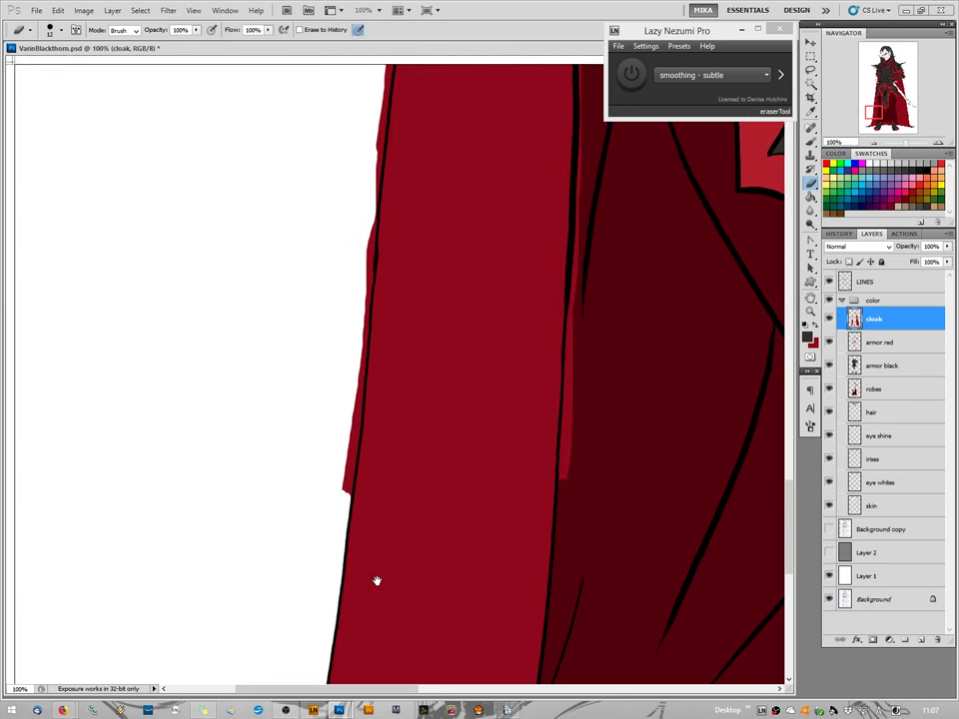
mouse_move(581, 262)
mouse_down()
mouse_move(564, 432)
mouse_move(569, 486)
mouse_move(591, 380)
mouse_up()
mouse_move(575, 283)
mouse_down()
mouse_move(582, 95)
mouse_move(585, 160)
mouse_up()
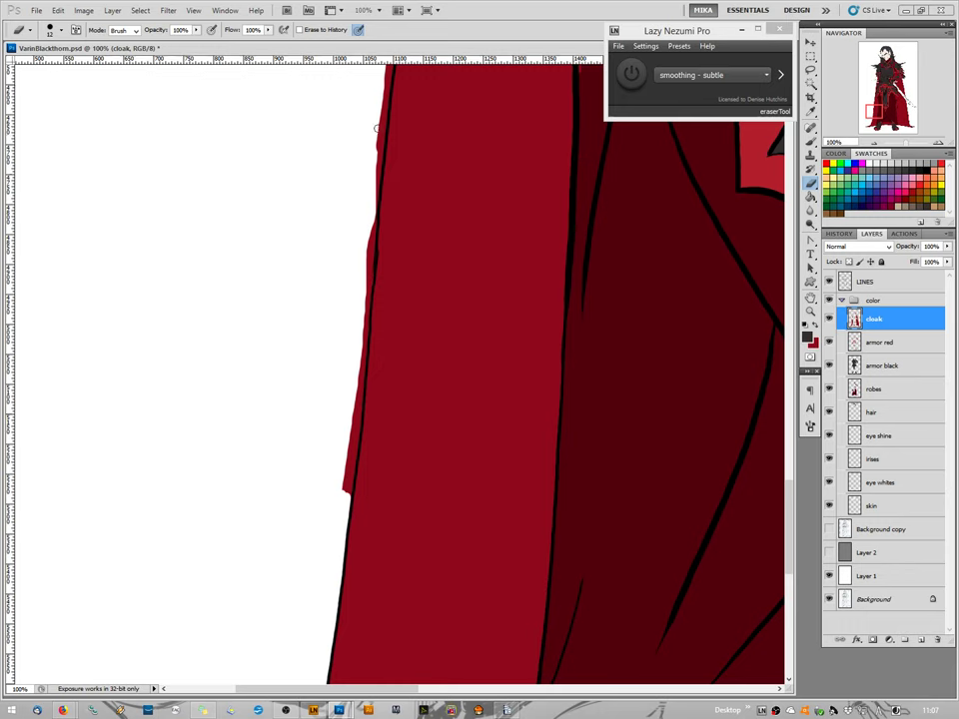
mouse_move(376, 128)
mouse_down()
mouse_move(384, 99)
mouse_move(349, 445)
mouse_move(350, 410)
mouse_move(357, 415)
mouse_up()
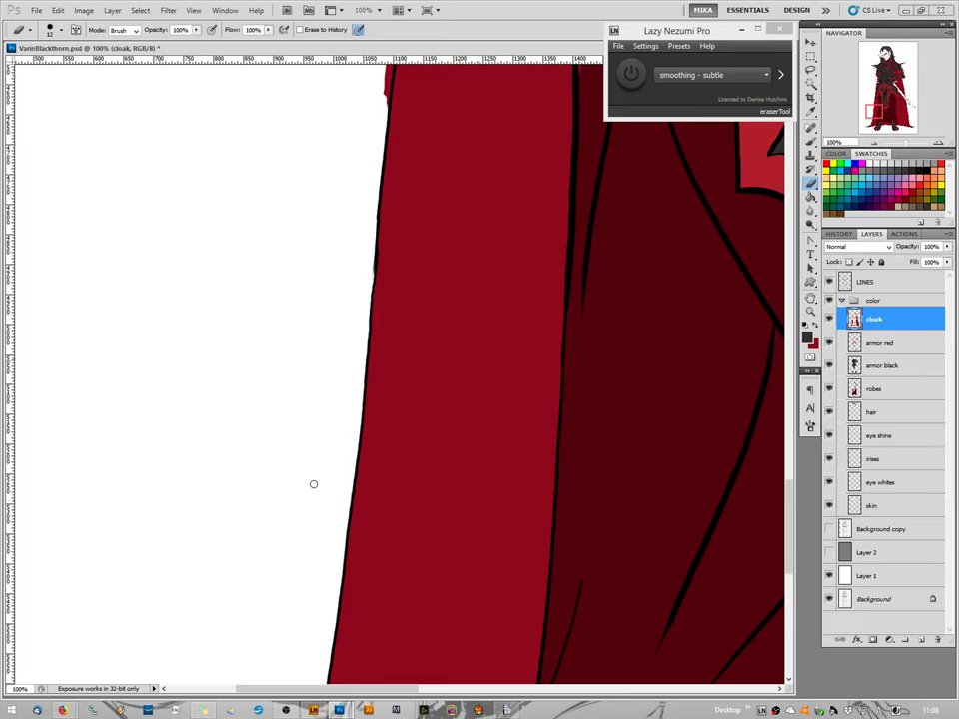
Clean both edges of the upper cloak panel up to the red spiked trim, erasing overspill from the background and robe.
drag(315, 196, 307, 544)
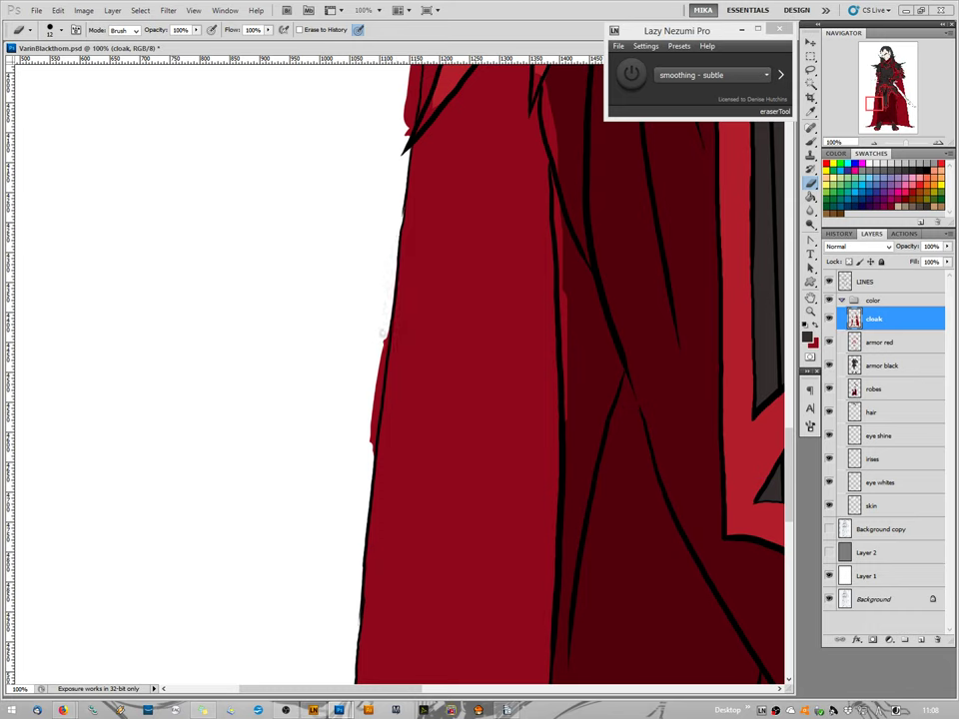
drag(383, 334, 372, 442)
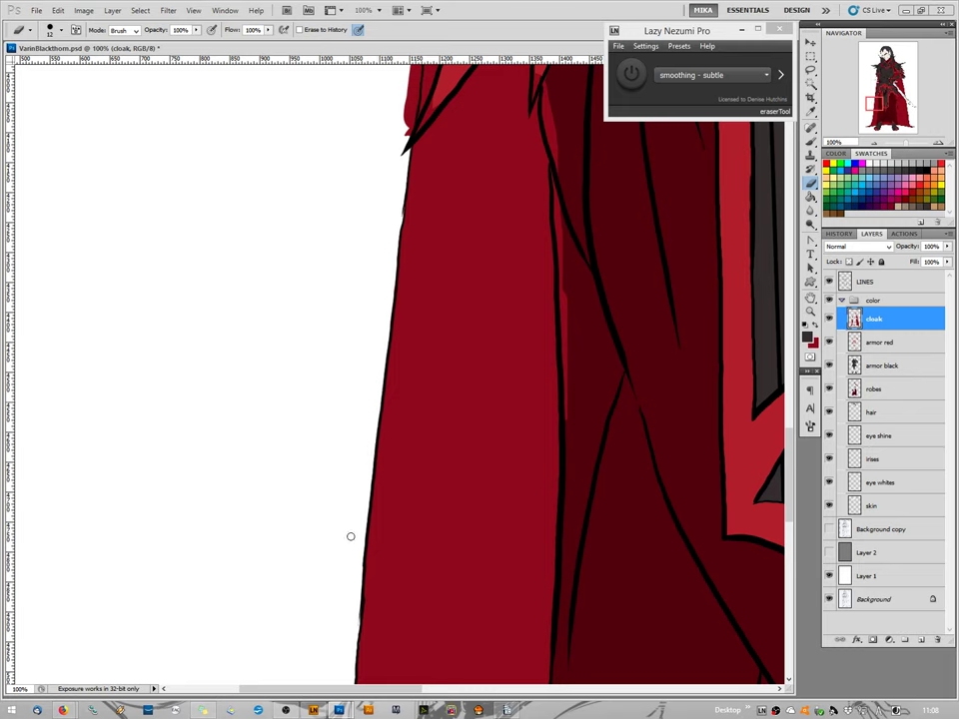
drag(573, 292, 569, 398)
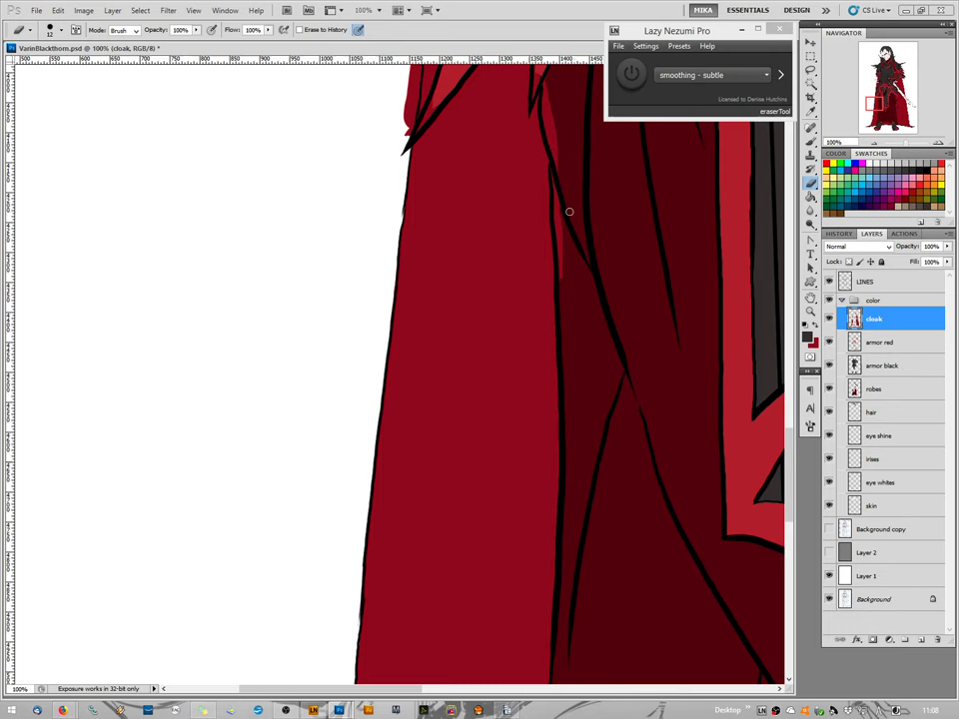
drag(564, 282, 546, 75)
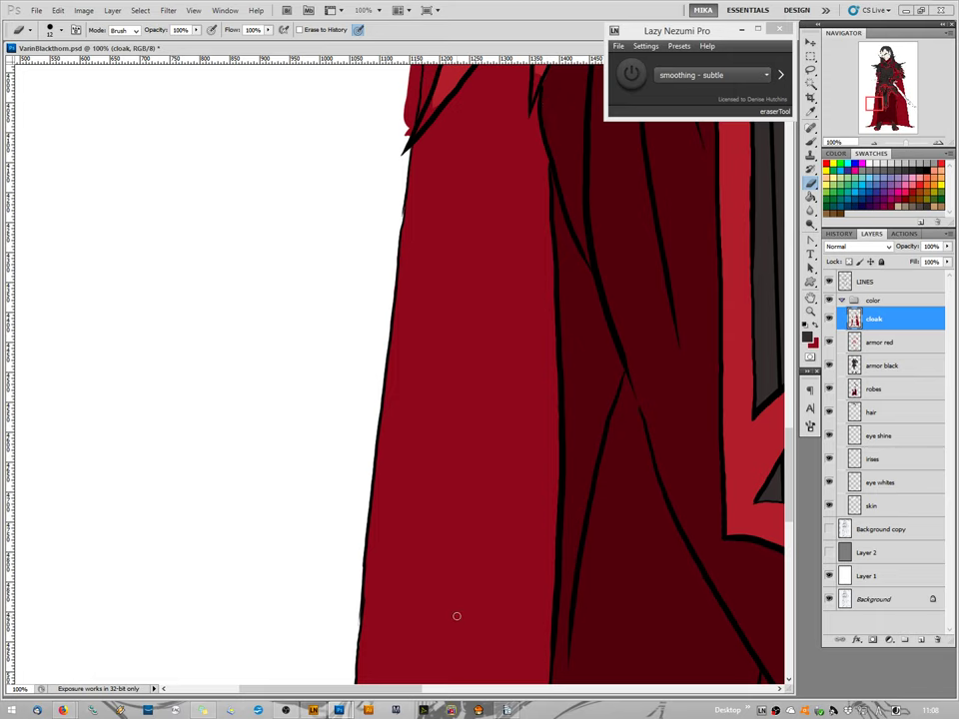
Set the eraser to 7 px and erase the cloak red from the bright red spiked trim above the cloak panel.
drag(377, 399, 349, 572)
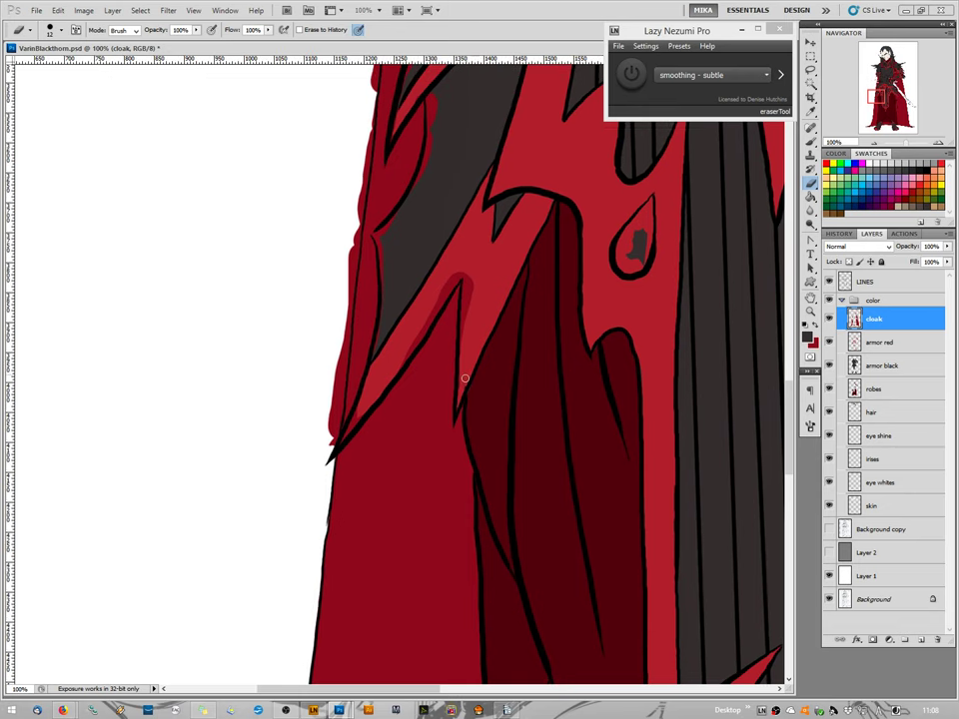
drag(462, 378, 455, 407)
right_click(471, 403)
drag(488, 426, 481, 428)
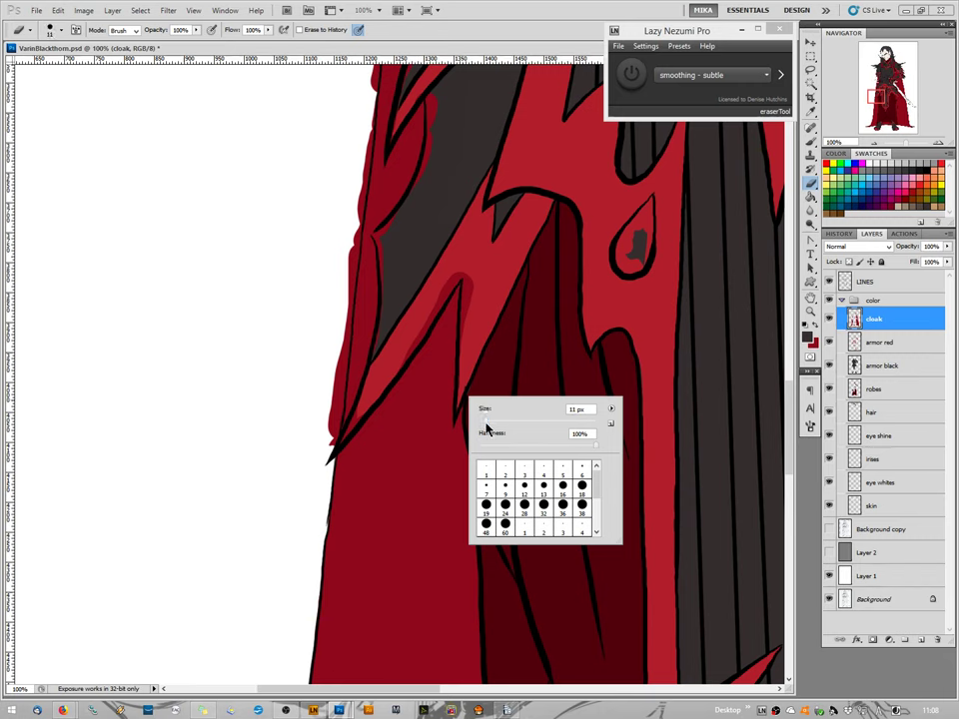
click(486, 423)
drag(486, 425, 482, 426)
click(458, 385)
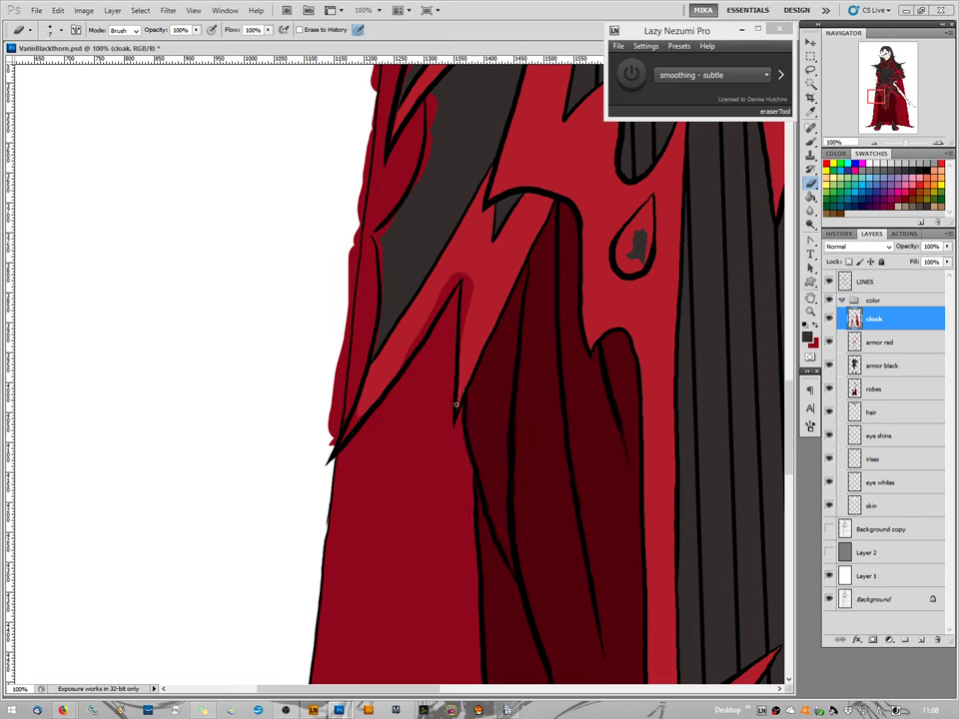
mouse_move(468, 330)
mouse_down()
mouse_move(461, 360)
mouse_move(464, 269)
mouse_move(469, 304)
mouse_move(477, 268)
mouse_move(474, 279)
mouse_move(457, 271)
mouse_move(469, 265)
mouse_move(433, 305)
mouse_move(450, 271)
mouse_move(425, 322)
mouse_move(448, 294)
mouse_move(392, 374)
mouse_up()
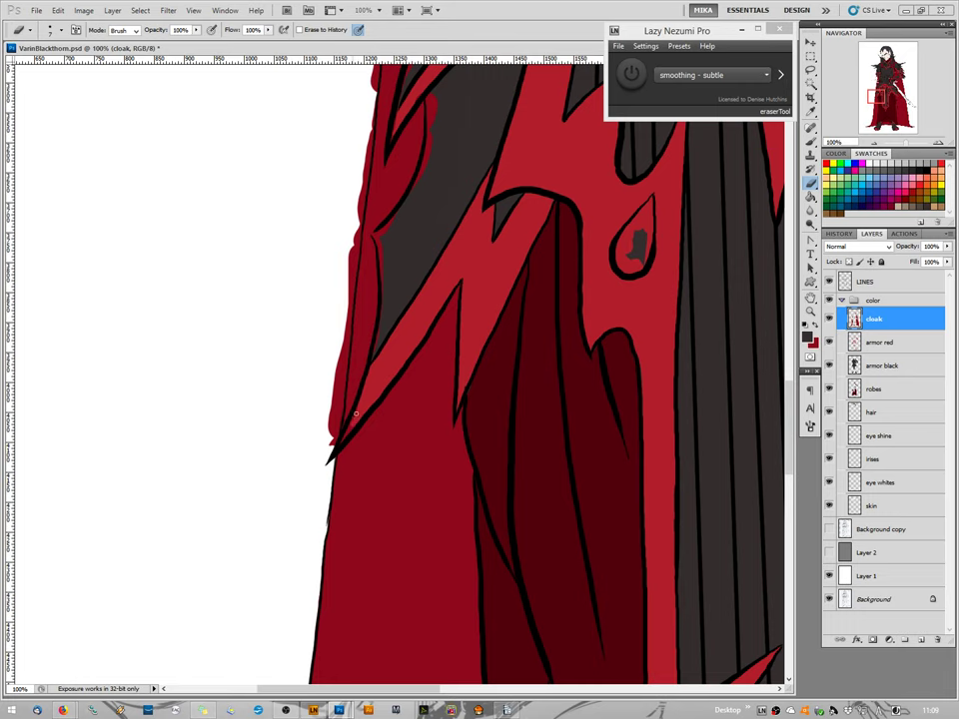
Erase the cloak red from the trim's lowest tip and from the curved edges of the dark hip armour.
drag(355, 413, 341, 440)
drag(383, 278, 378, 239)
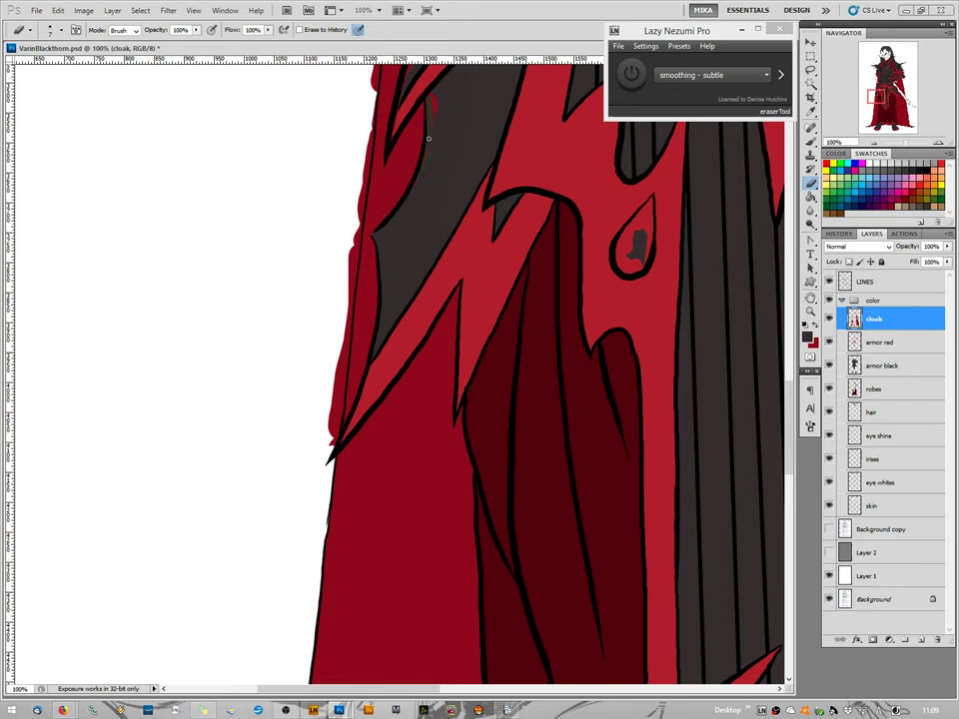
drag(427, 99, 438, 122)
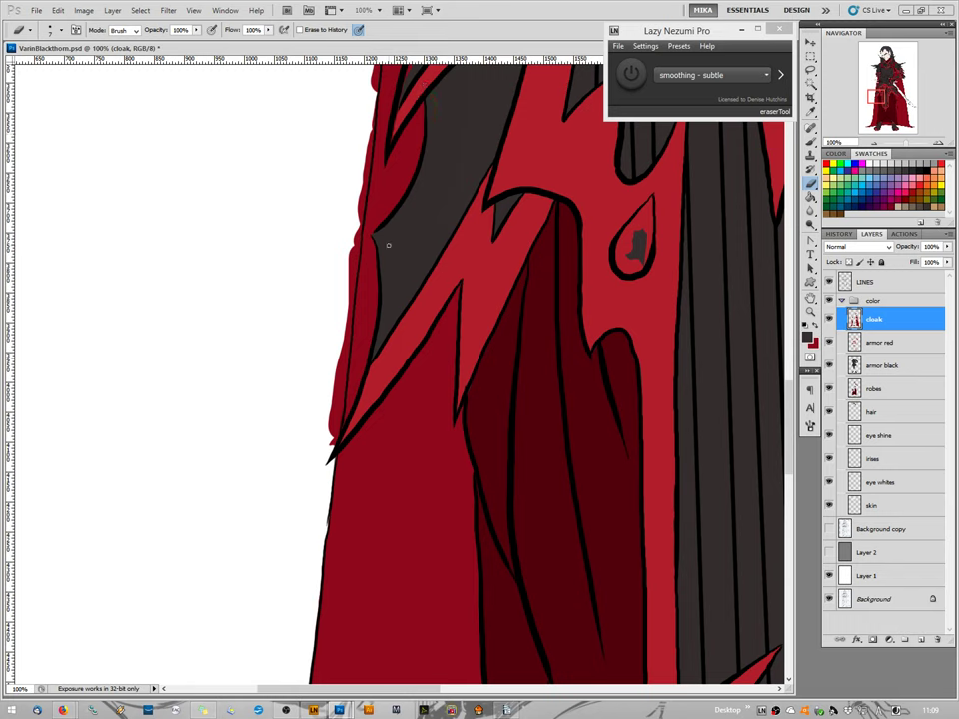
Erase the red overspill outside the cloak's outer edge alongside the trim and dark hip armour.
mouse_move(332, 425)
mouse_down()
mouse_move(332, 411)
mouse_move(333, 446)
mouse_move(336, 376)
mouse_move(331, 416)
mouse_up()
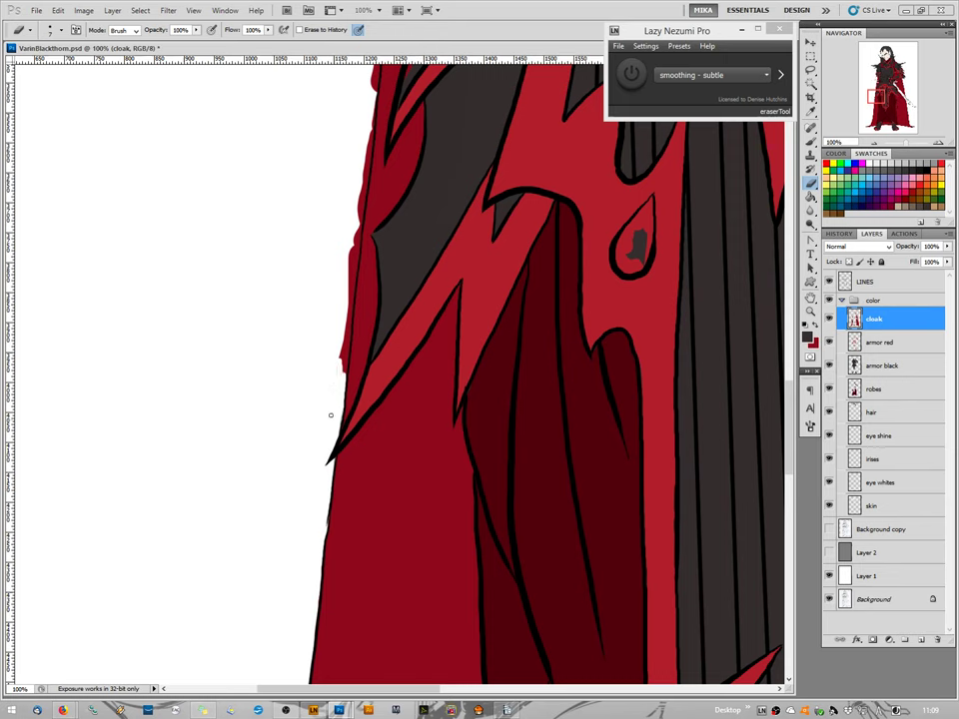
mouse_move(338, 368)
mouse_down()
mouse_move(338, 240)
mouse_move(336, 298)
mouse_move(358, 218)
mouse_move(348, 311)
mouse_up()
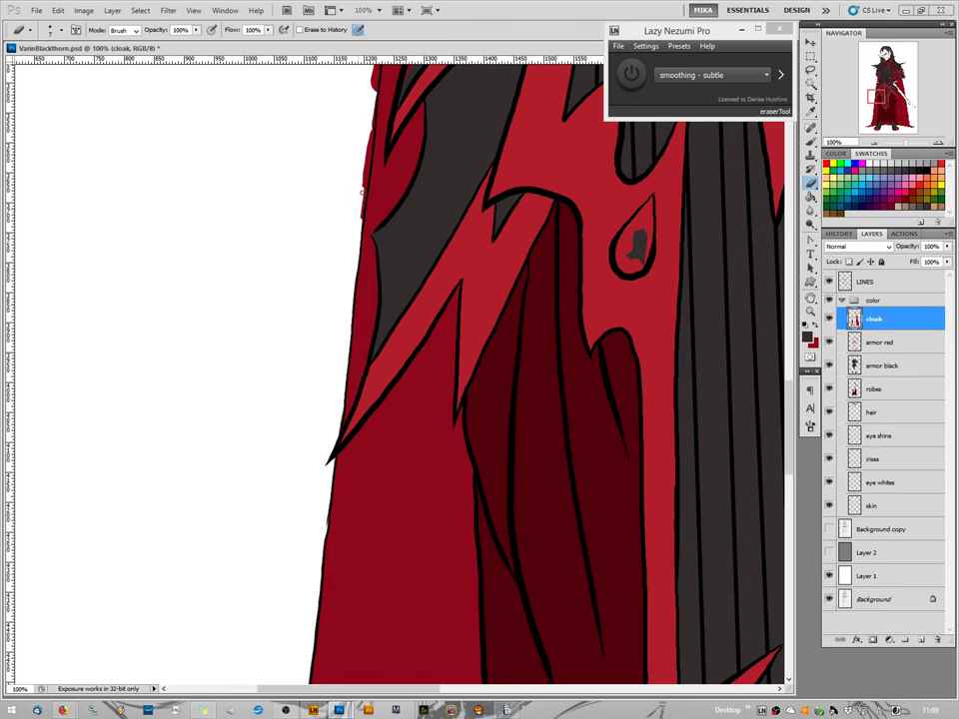
drag(366, 195, 374, 101)
drag(370, 147, 371, 141)
Erase the cloak red from the upper dark hip armour's curved edge and outside the cloak's outline beside it.
drag(386, 199, 401, 389)
key(ctrl+r)
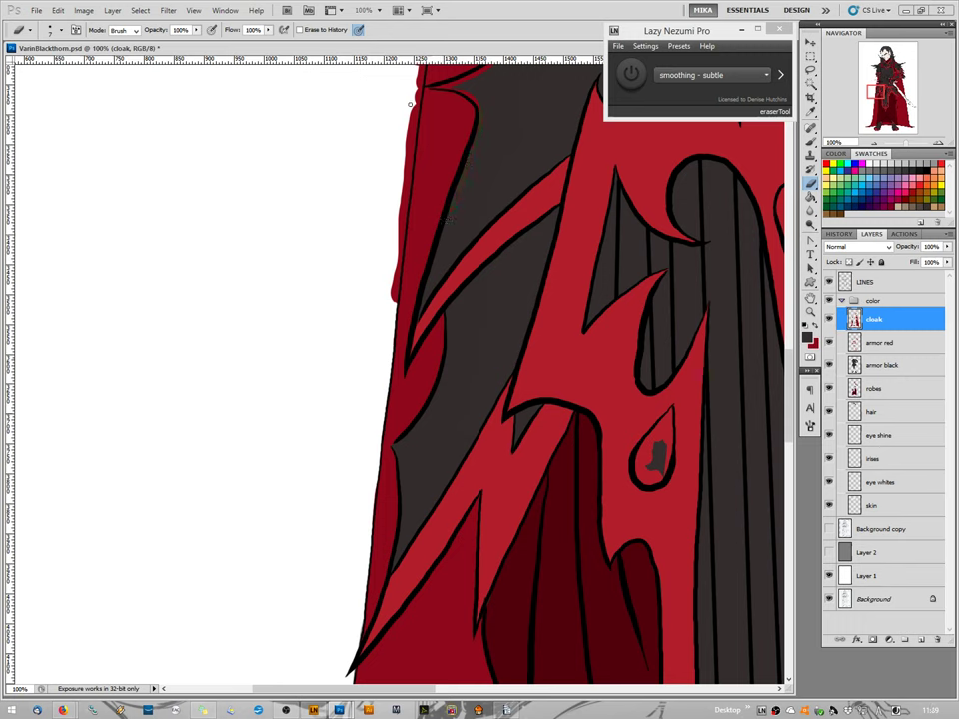
mouse_move(396, 216)
mouse_down()
mouse_move(404, 190)
mouse_move(394, 300)
mouse_up()
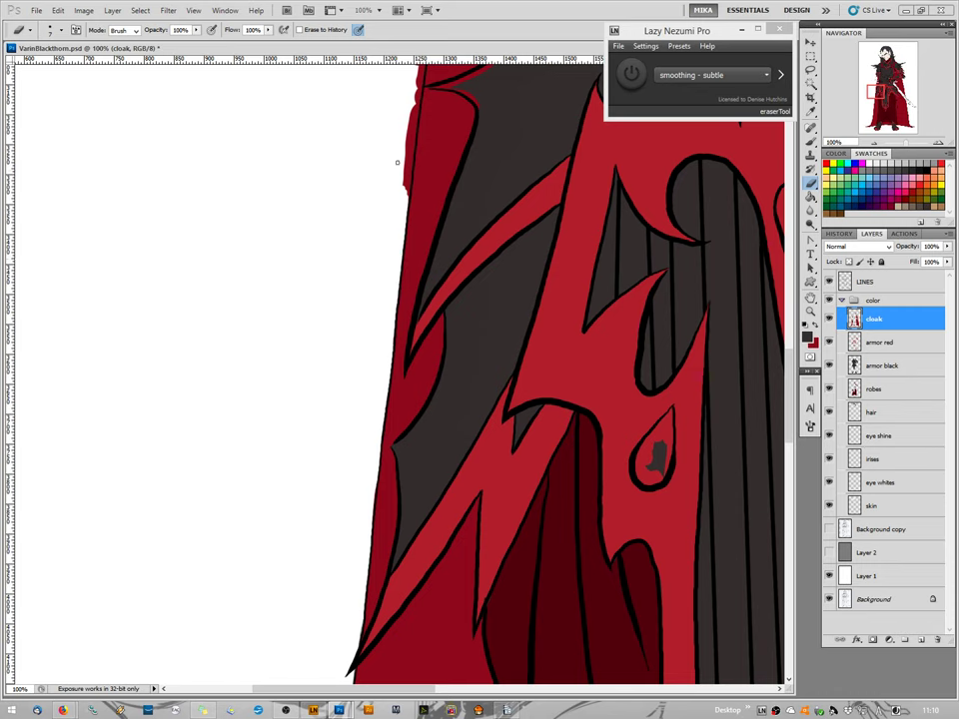
mouse_move(400, 150)
mouse_down()
mouse_move(407, 199)
mouse_move(417, 110)
mouse_move(414, 146)
mouse_up()
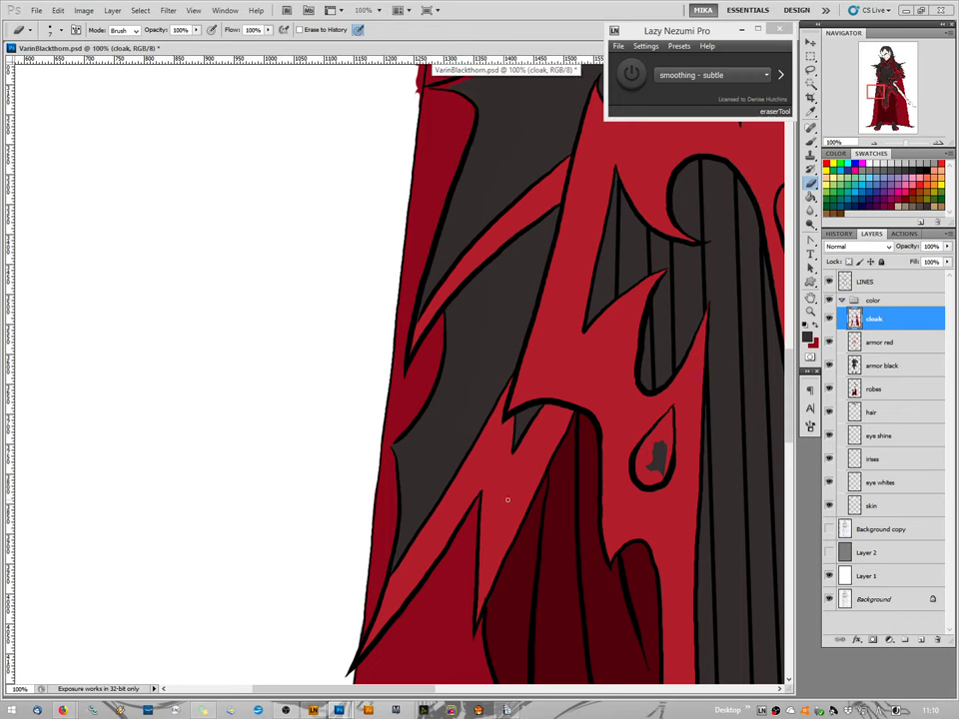
Touch up the hip armour's pointed tip in dark grey on the armor black layer, and reselect the cloak layer.
key(space)
drag(419, 226, 411, 450)
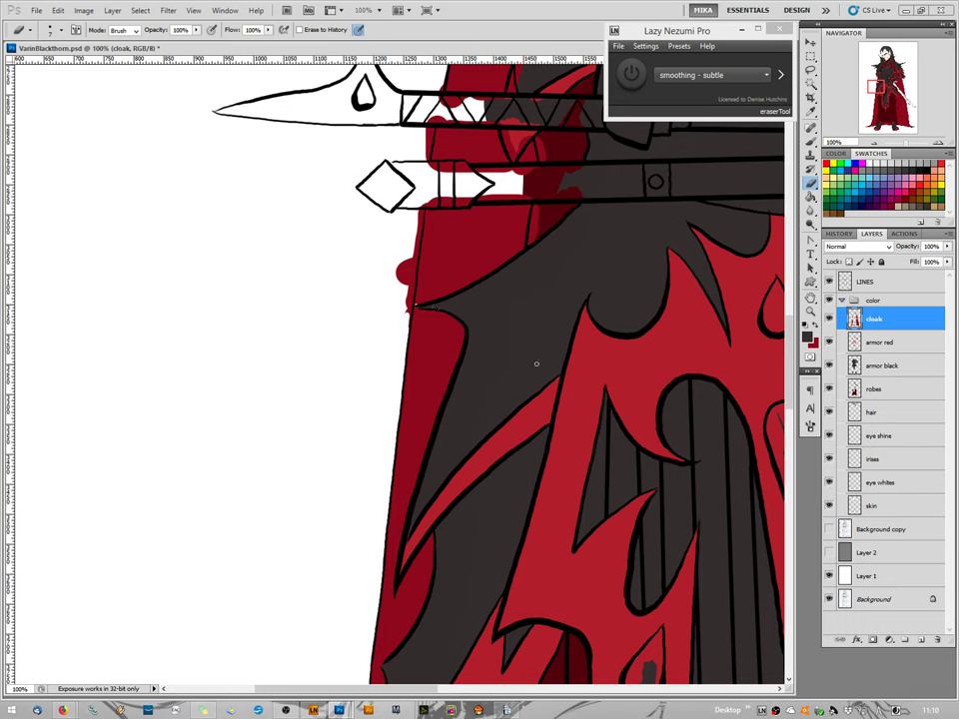
key(b)
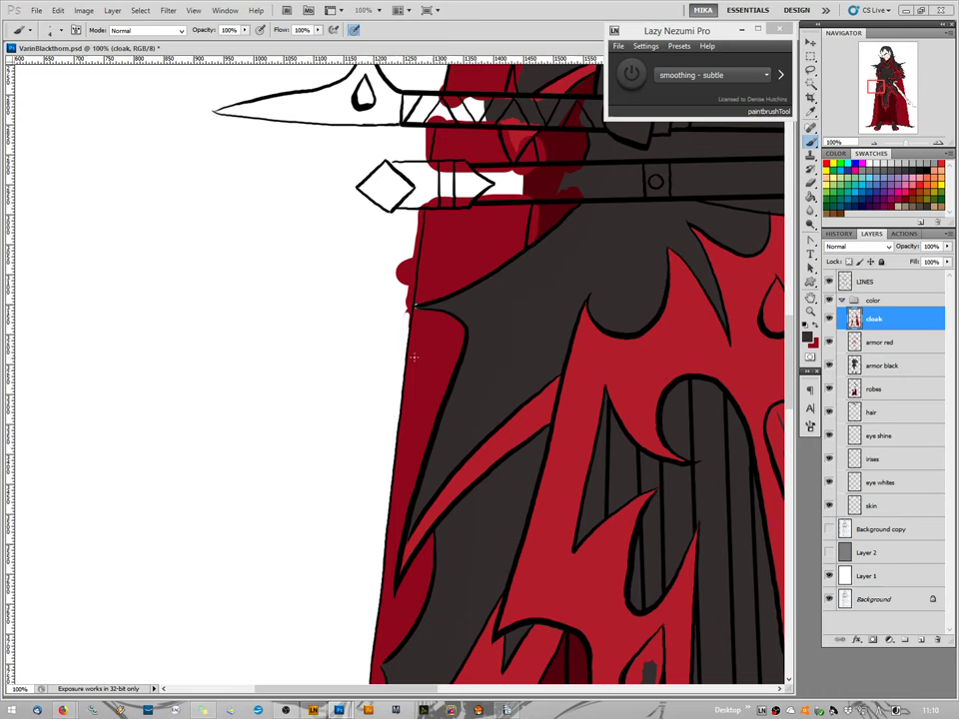
click(816, 330)
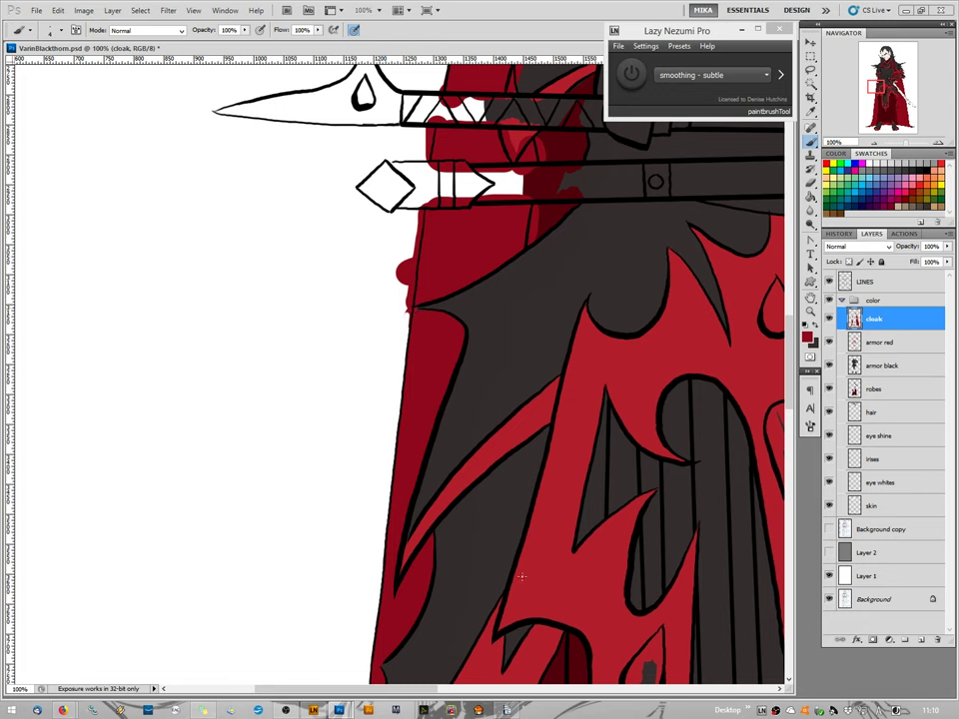
click(871, 368)
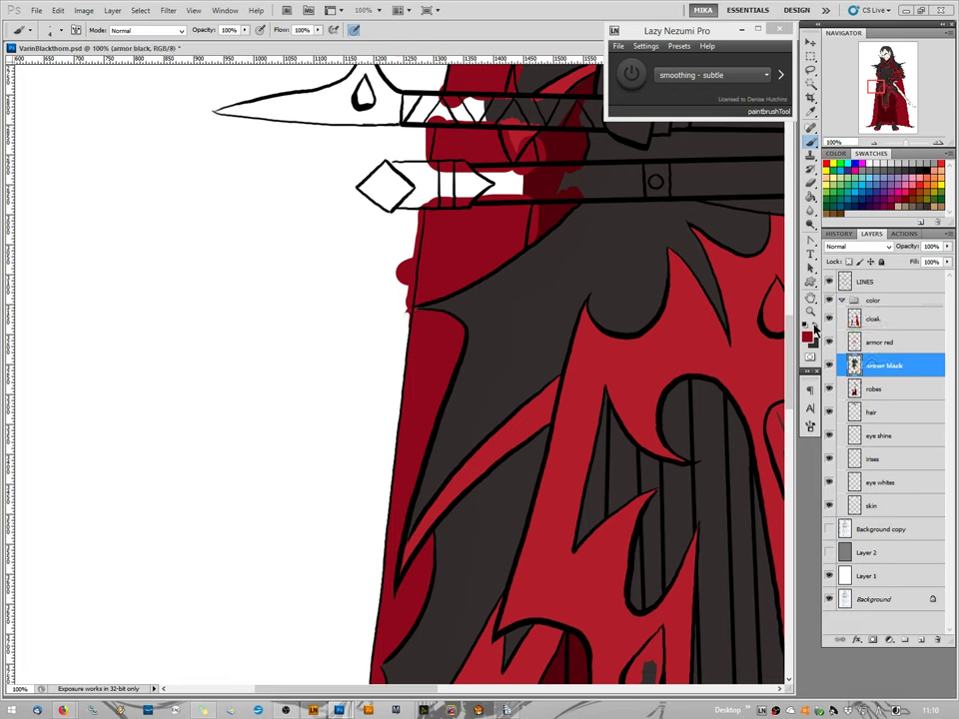
click(815, 326)
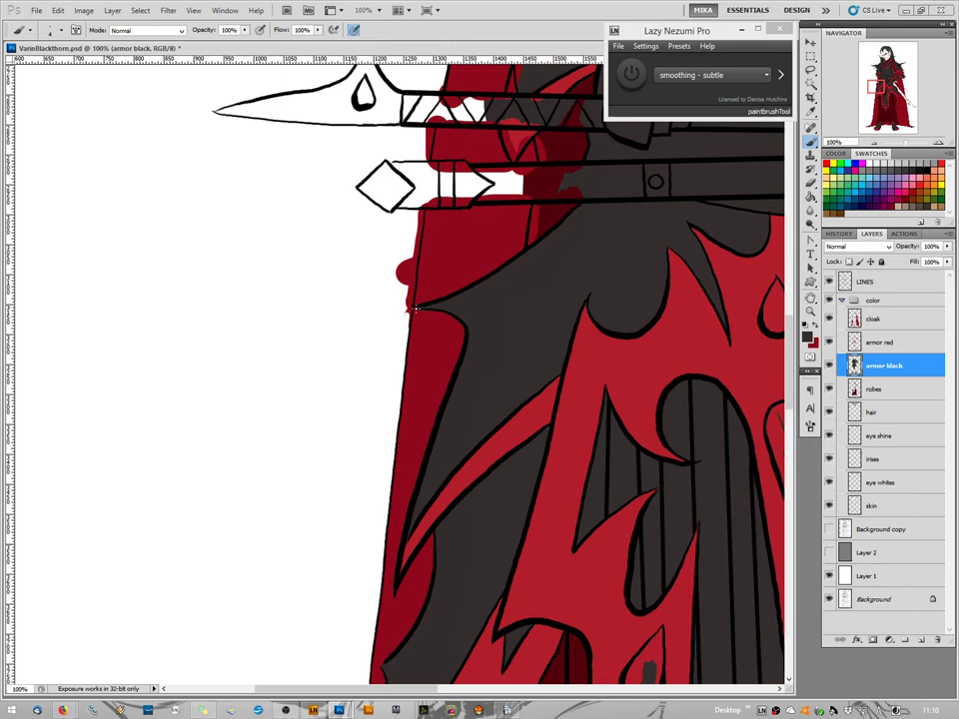
click(874, 320)
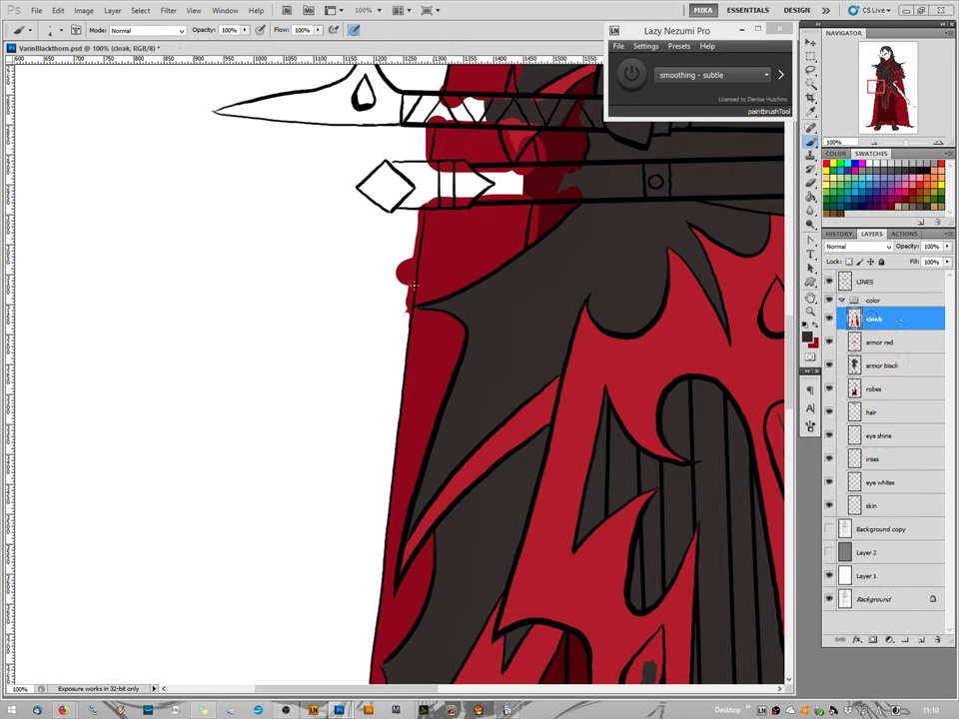
Erase the cloak red outside the cloak's outer edge beside the hip armour's pointed tip, refining with a 4 px eraser.
key(e)
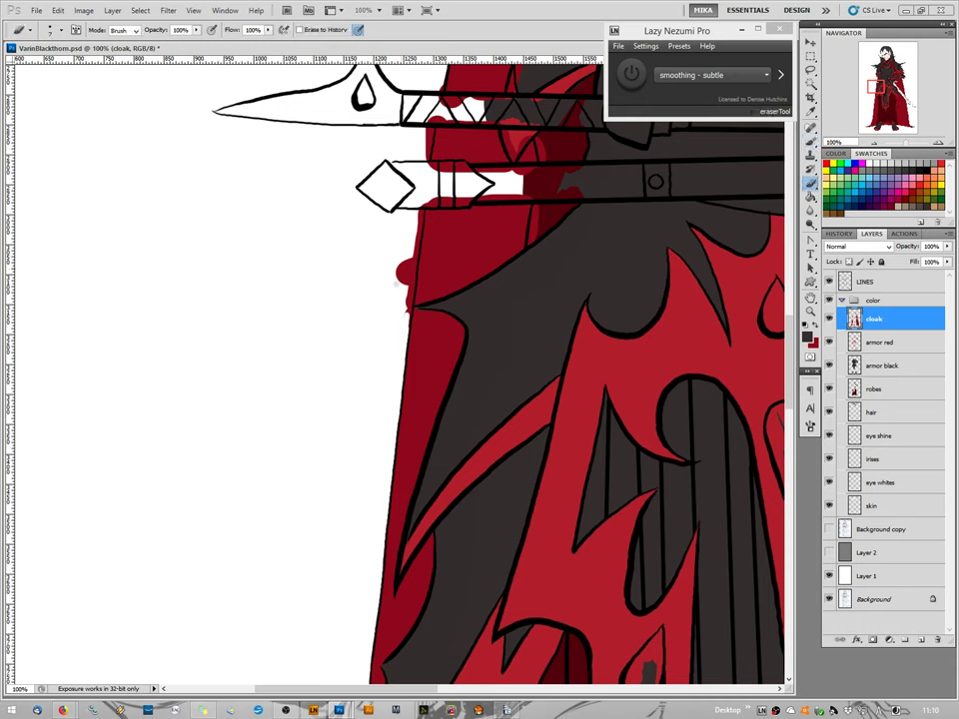
mouse_move(403, 295)
mouse_down()
mouse_move(411, 251)
mouse_move(404, 310)
mouse_up()
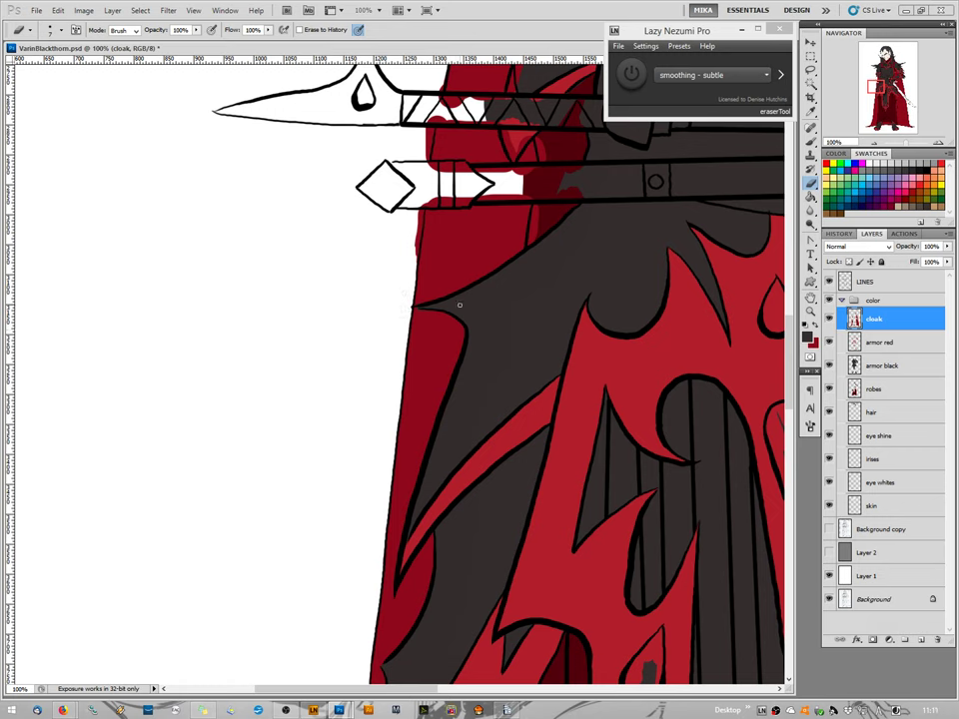
right_click(442, 364)
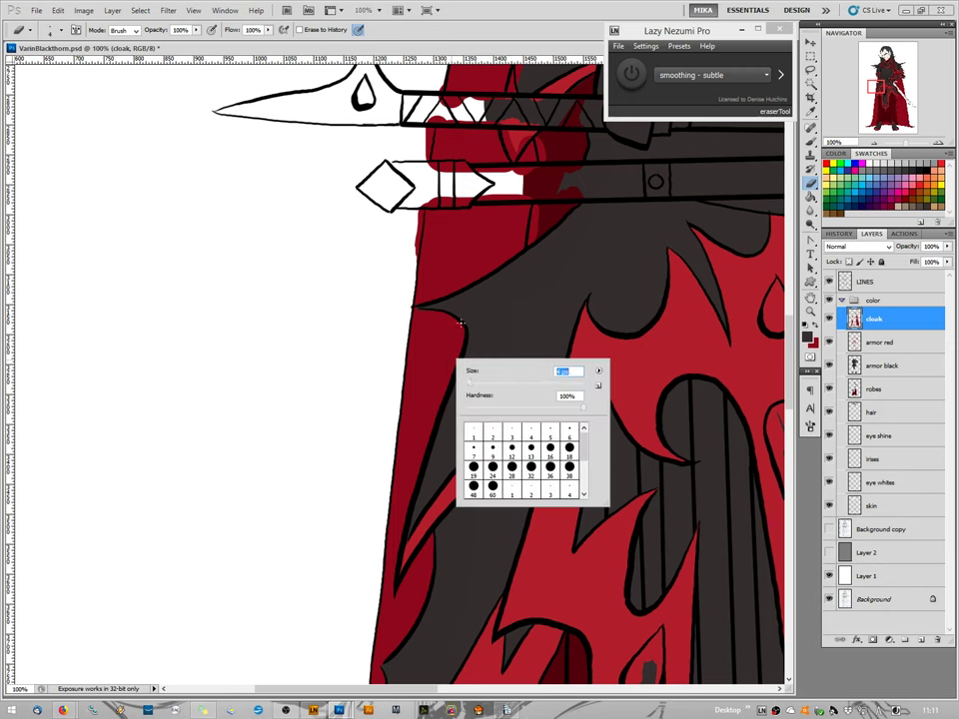
click(415, 306)
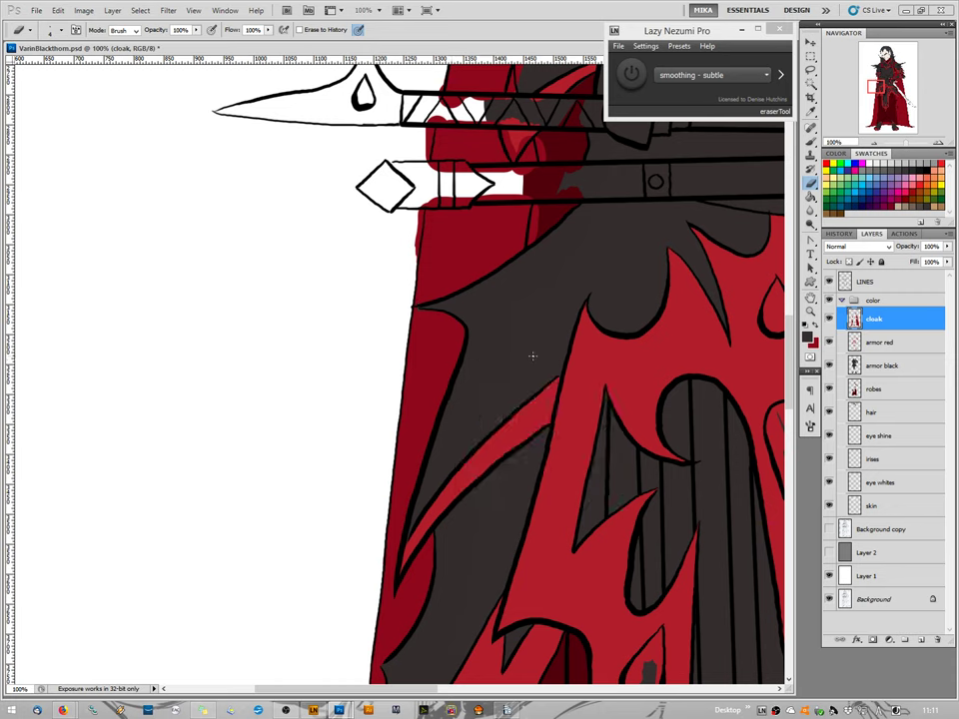
Swap the foreground and background colours, then erase the red overspill around the cloak section below the lower scabbard with a 14 px eraser.
click(811, 142)
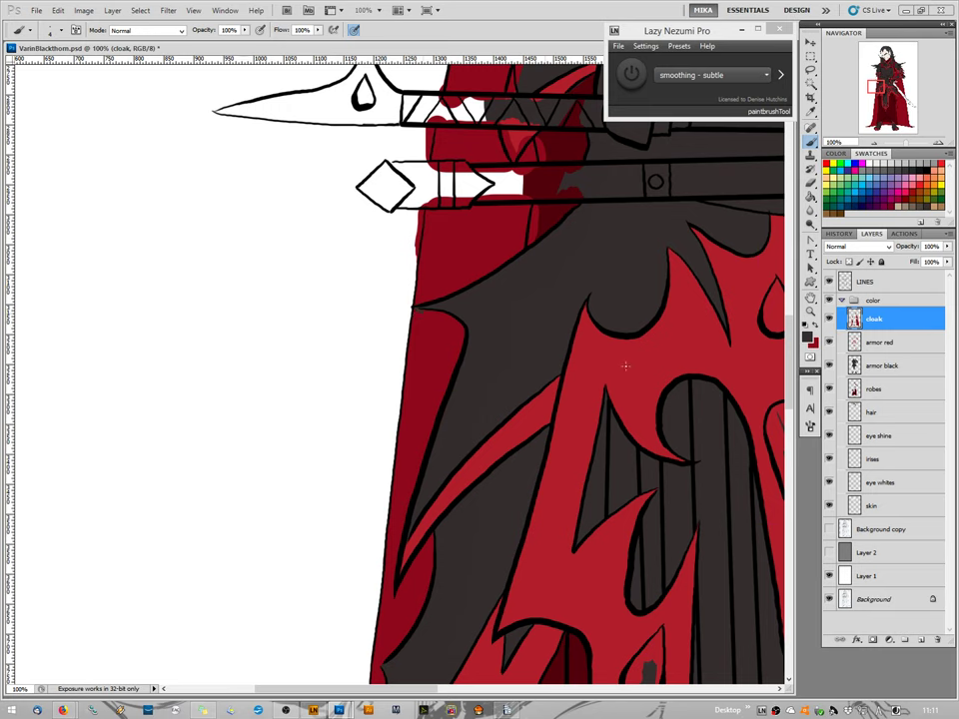
click(815, 332)
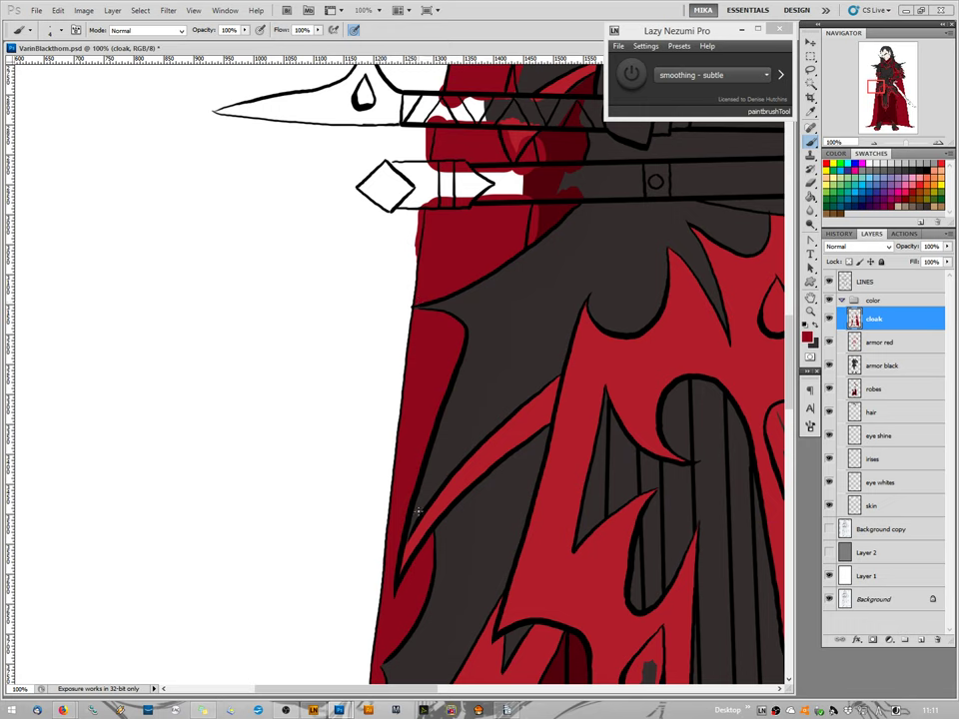
key(e)
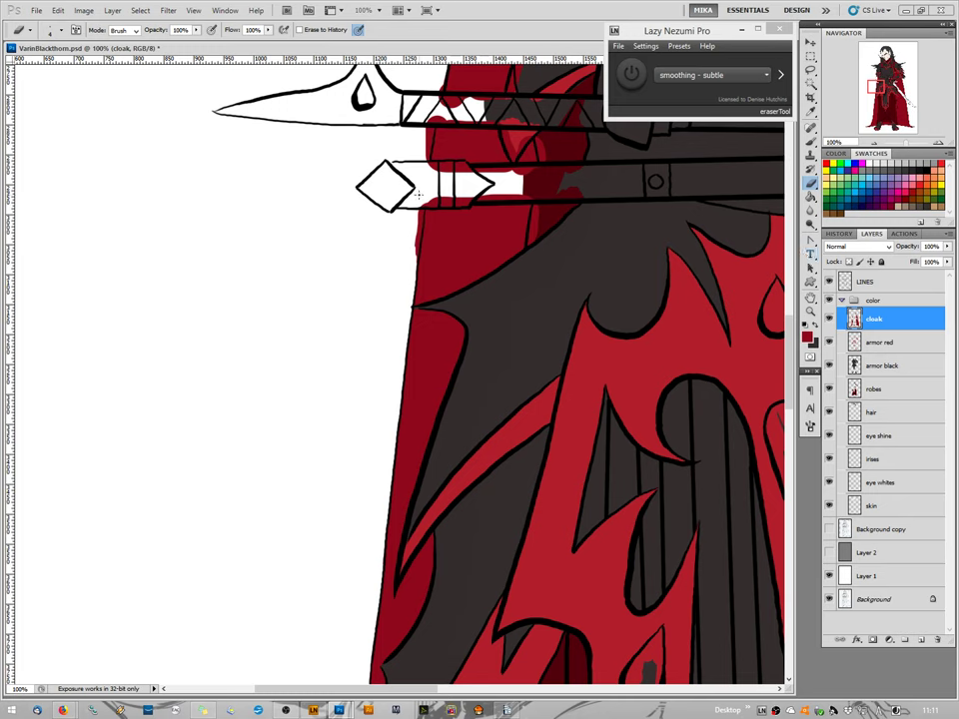
right_click(402, 258)
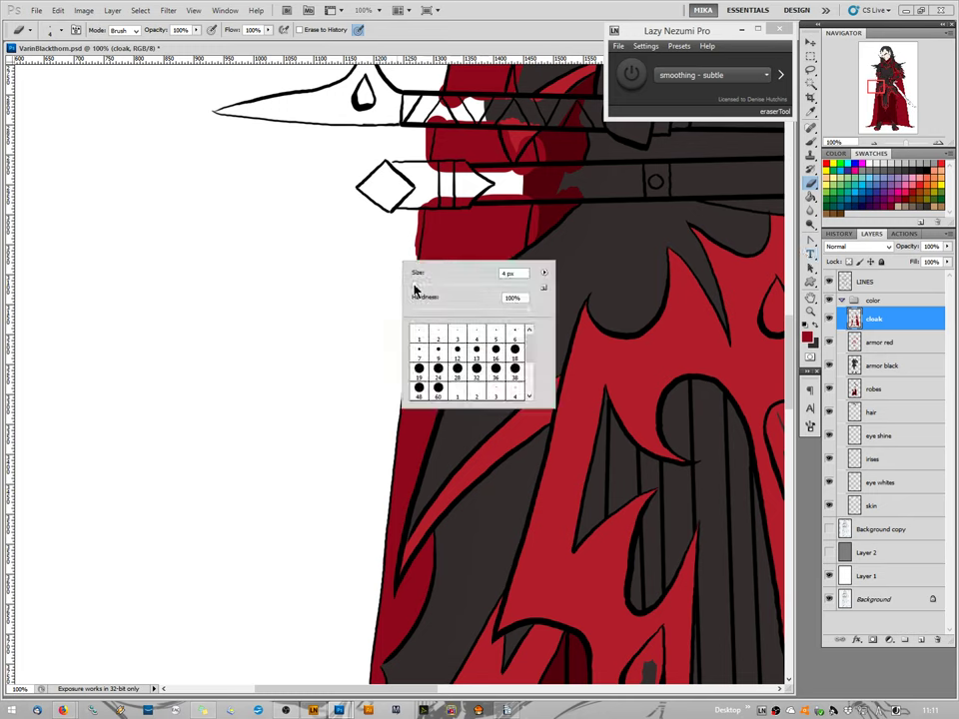
drag(414, 285, 420, 286)
mouse_move(414, 223)
mouse_down()
mouse_move(414, 231)
mouse_move(418, 216)
mouse_move(412, 265)
mouse_up()
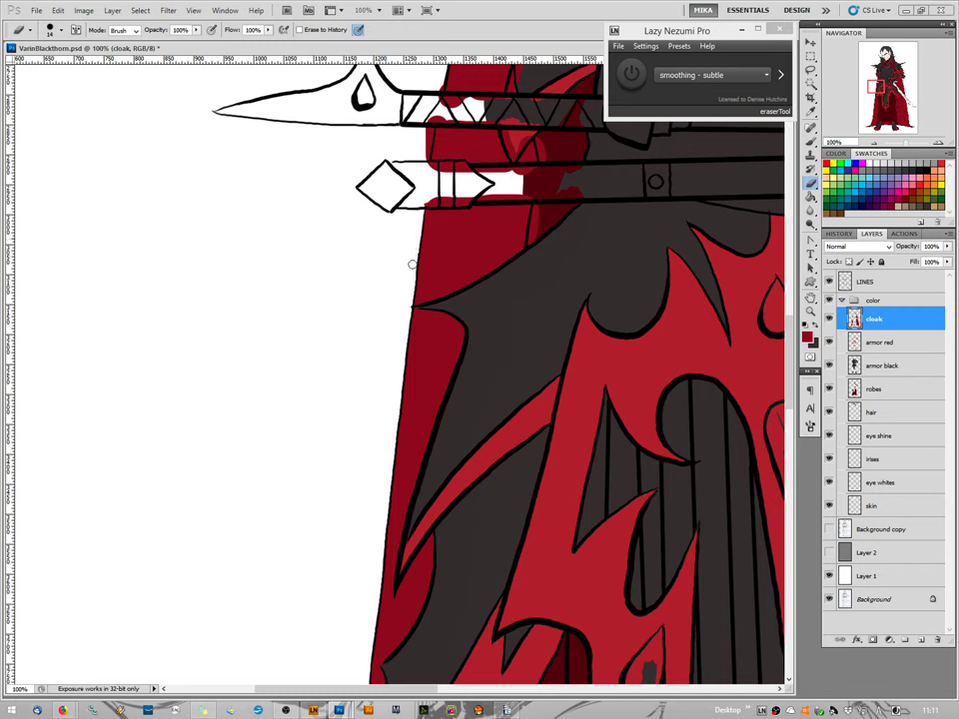
drag(537, 219, 531, 260)
Erase the cloak red spilling past the outlines around the scabbards, beside the torso armour and below the arm armour's point.
scroll(375, 445, up, 5)
drag(375, 458, 372, 473)
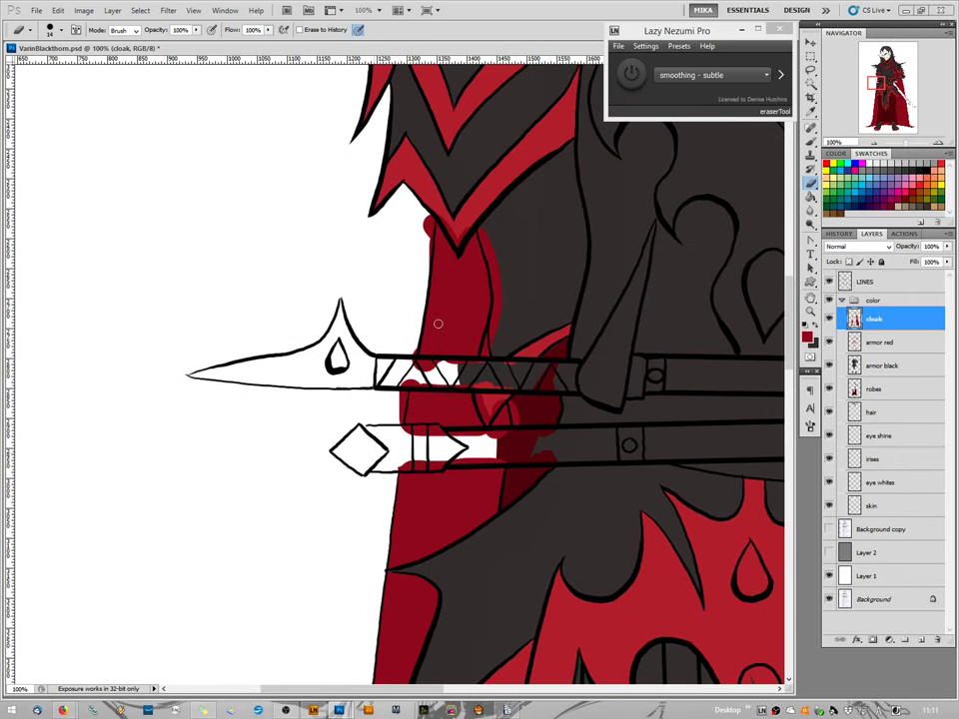
mouse_move(404, 391)
mouse_down()
mouse_move(399, 422)
mouse_move(403, 392)
mouse_up()
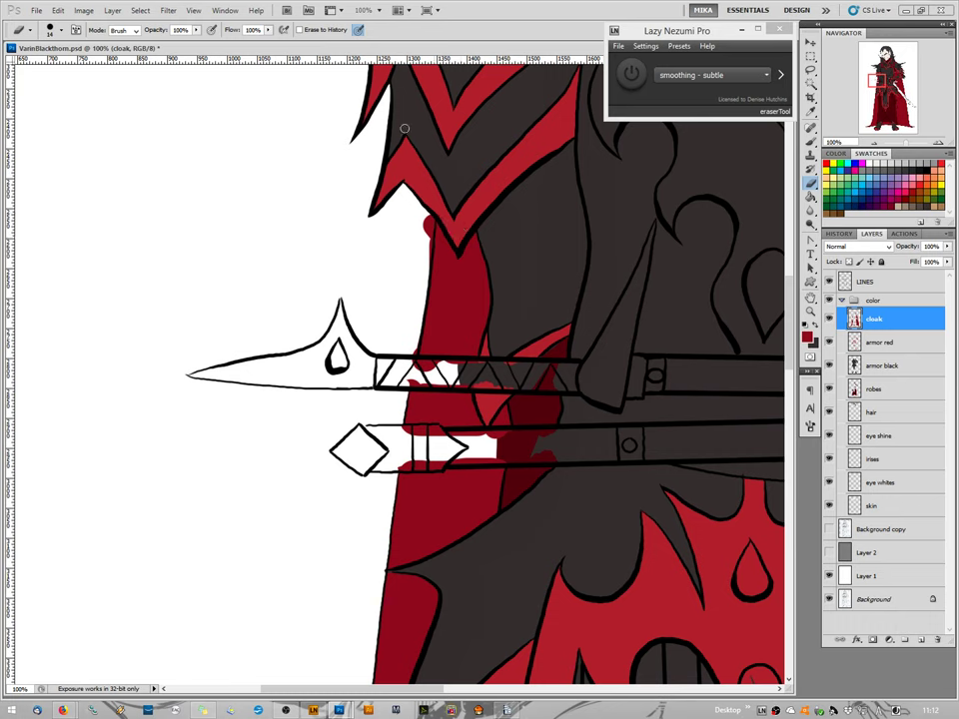
mouse_move(419, 221)
mouse_down()
mouse_move(429, 227)
mouse_move(425, 257)
mouse_up()
click(870, 370)
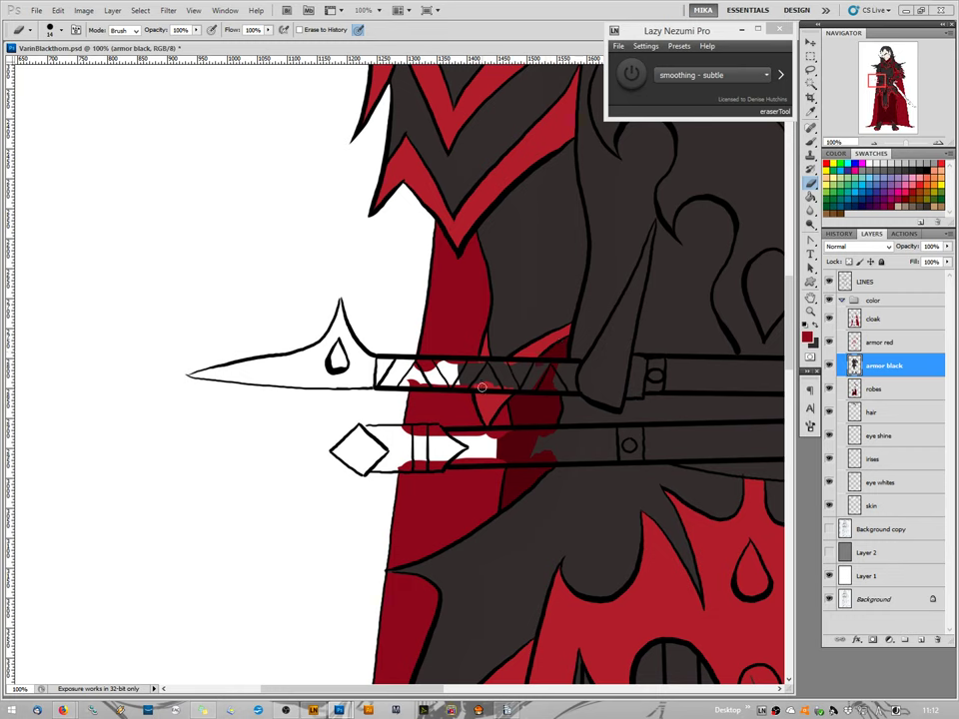
click(881, 320)
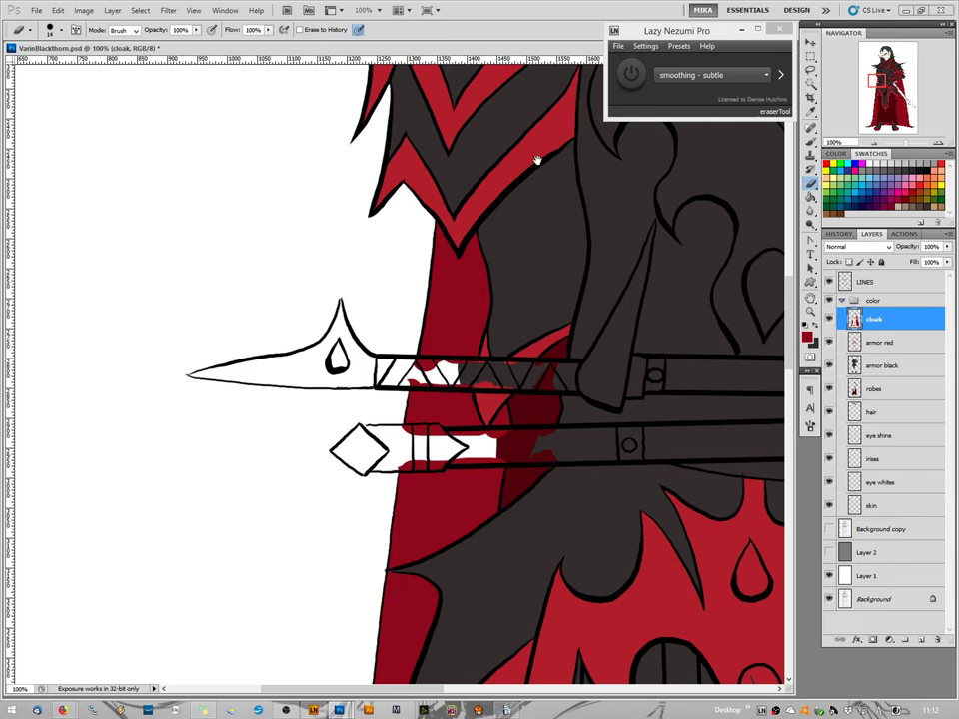
With the whole figure in view, start a Hue/Saturation adjustment on the robes layer with hue +5 and try lightness -37.
drag(446, 261, 341, 621)
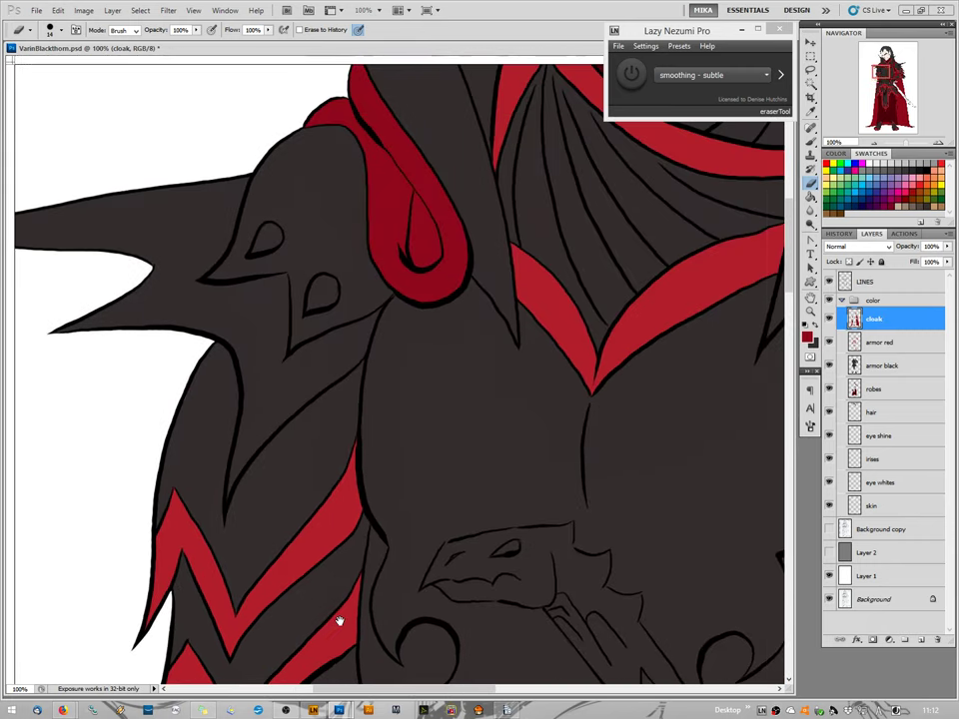
drag(360, 265, 415, 431)
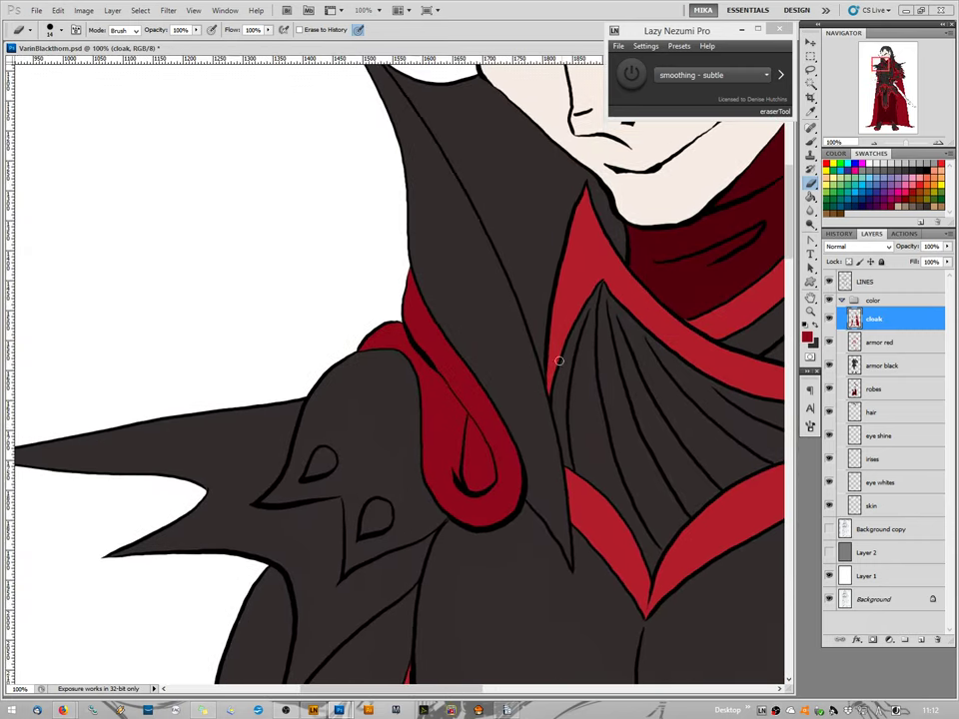
drag(880, 145, 875, 147)
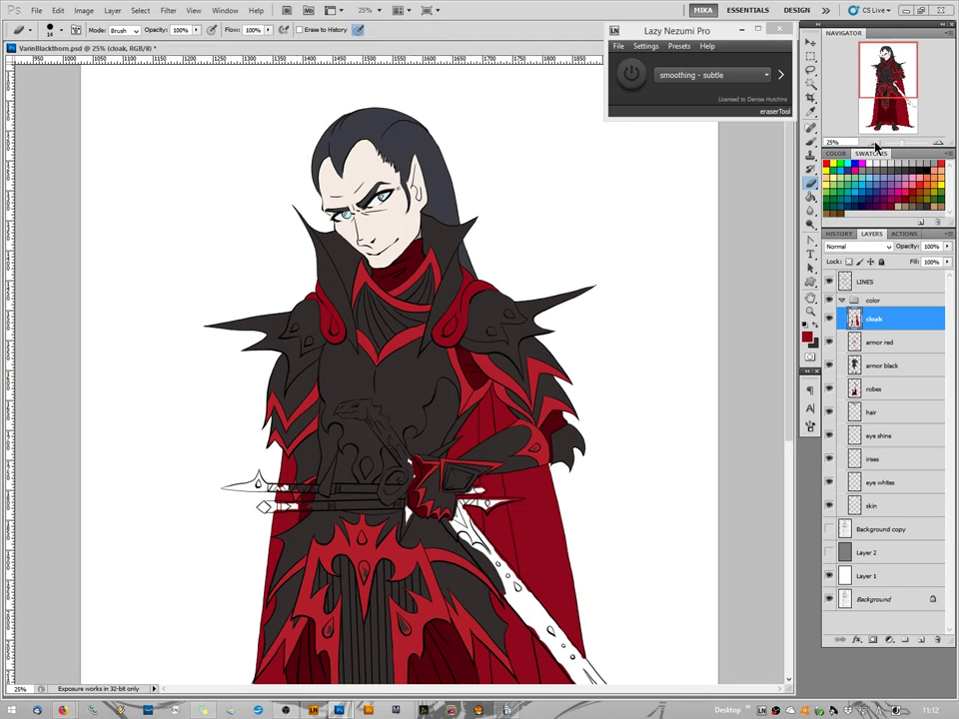
click(875, 147)
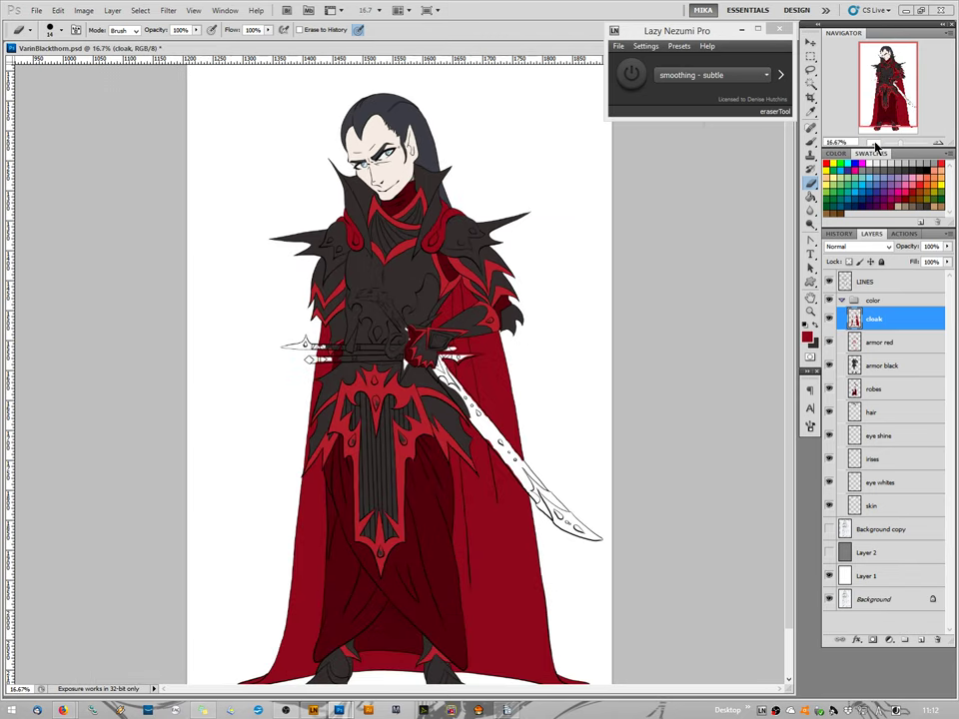
click(875, 147)
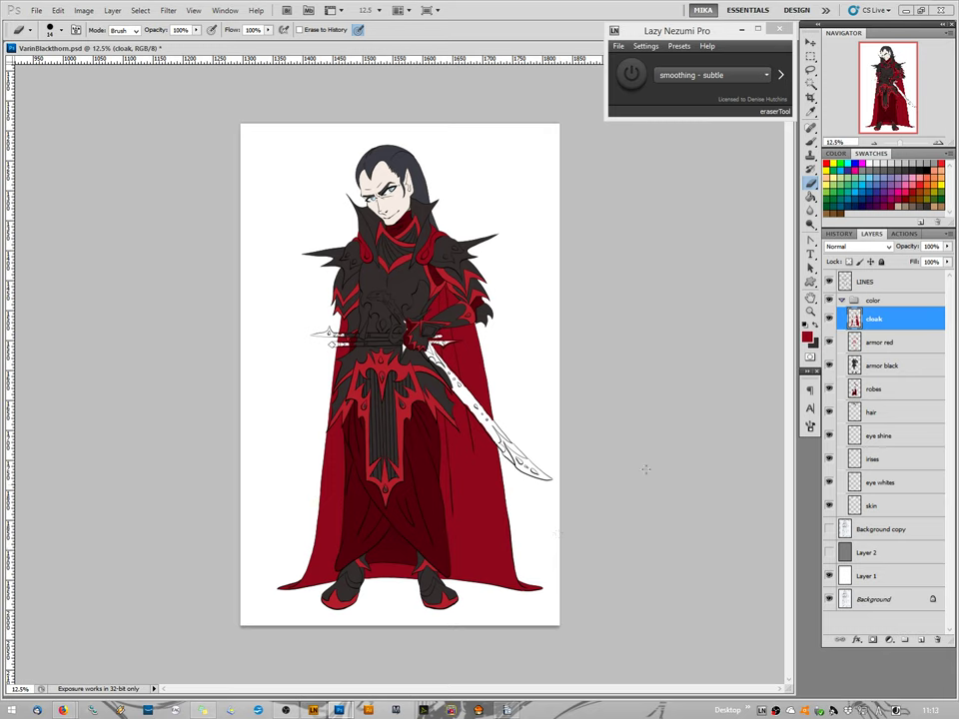
click(883, 397)
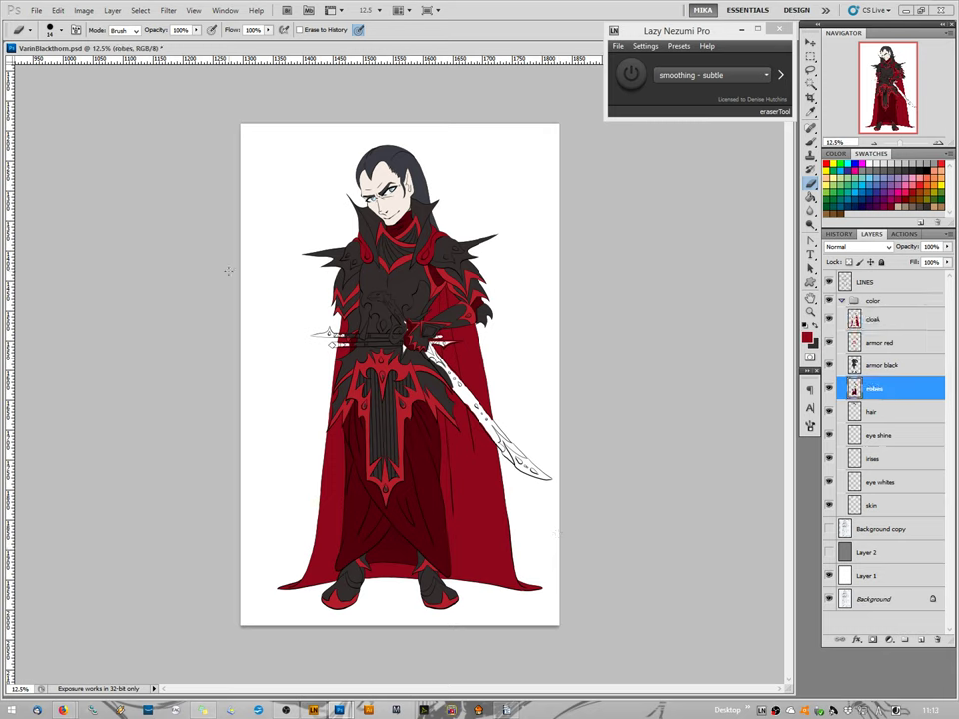
click(84, 10)
mouse_move(110, 40)
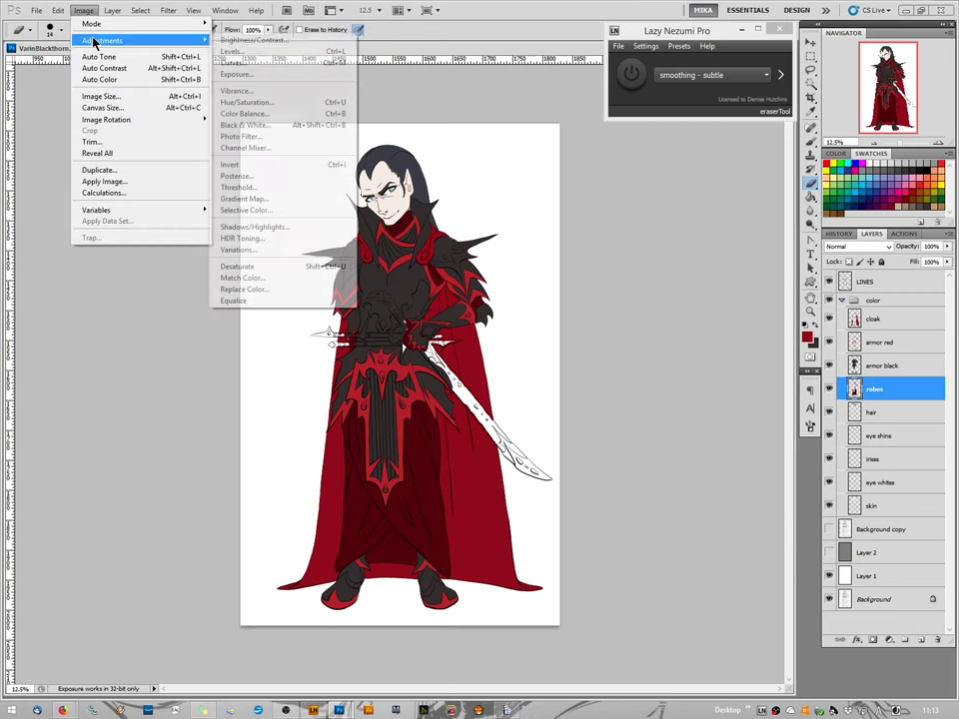
click(247, 102)
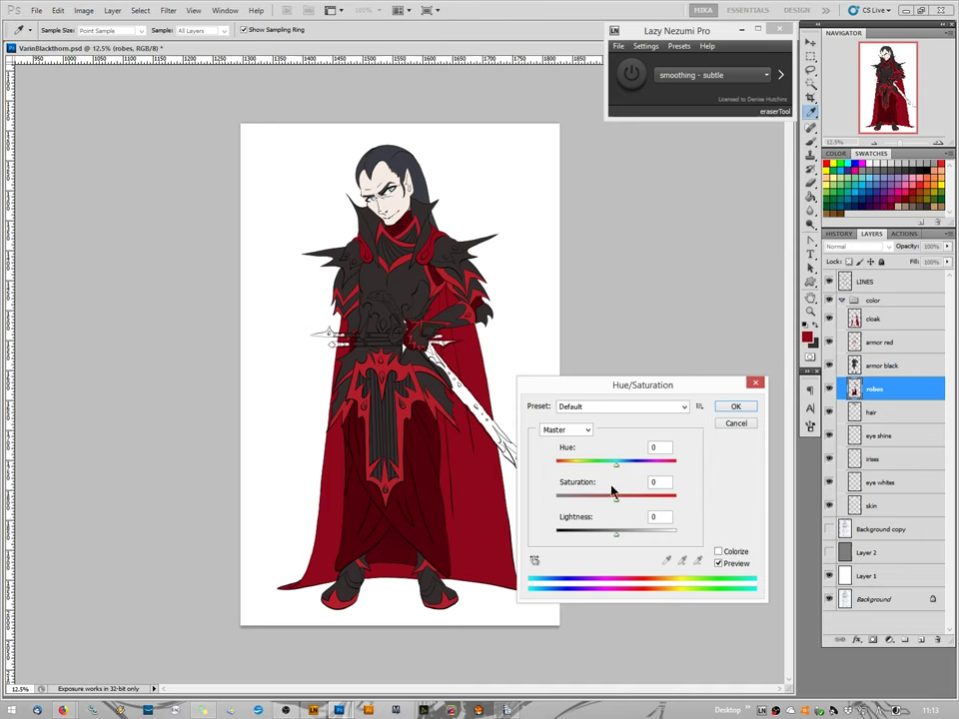
mouse_move(616, 467)
mouse_down()
mouse_move(606, 464)
mouse_move(635, 467)
mouse_move(619, 467)
mouse_up()
click(619, 536)
drag(604, 540, 600, 539)
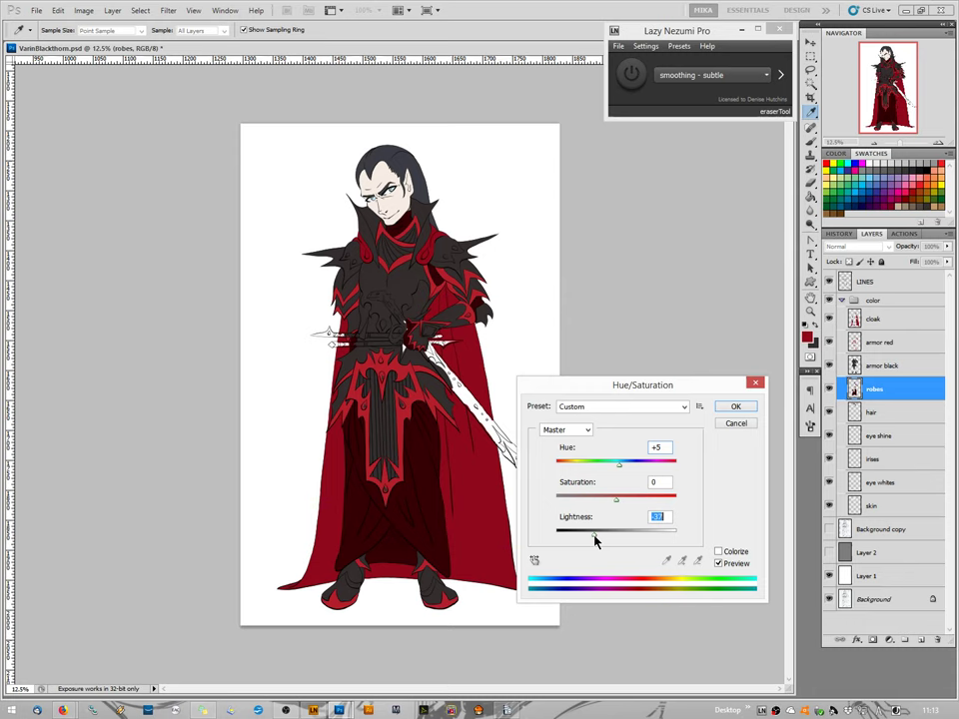
Try saturation +5 and lightness +6 on the robes, comparing the preview with the original colour.
drag(604, 539, 619, 503)
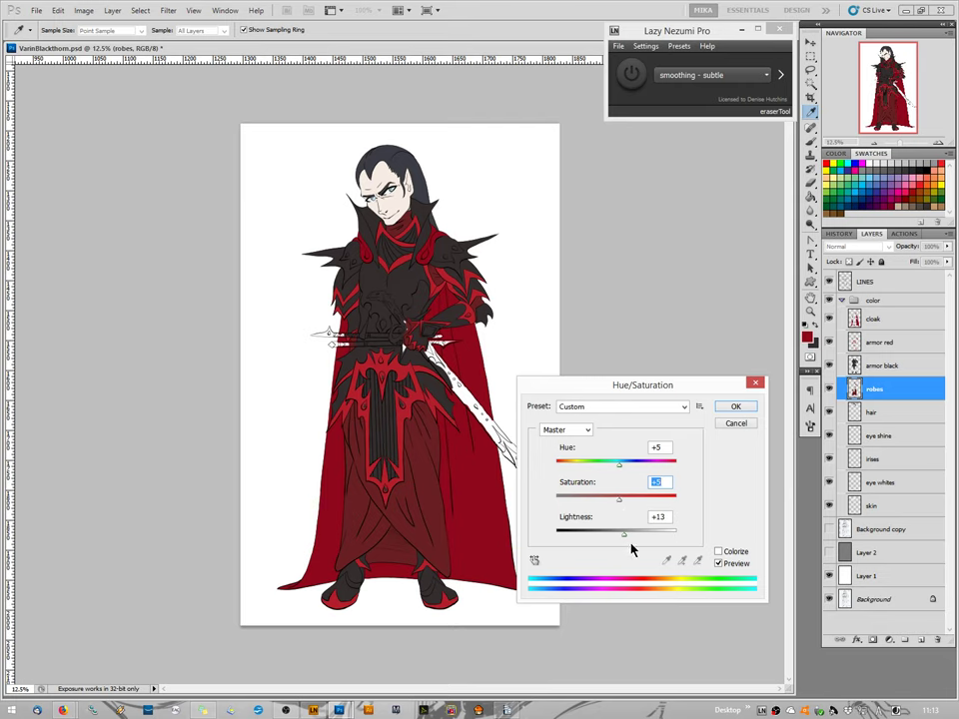
drag(620, 540, 622, 540)
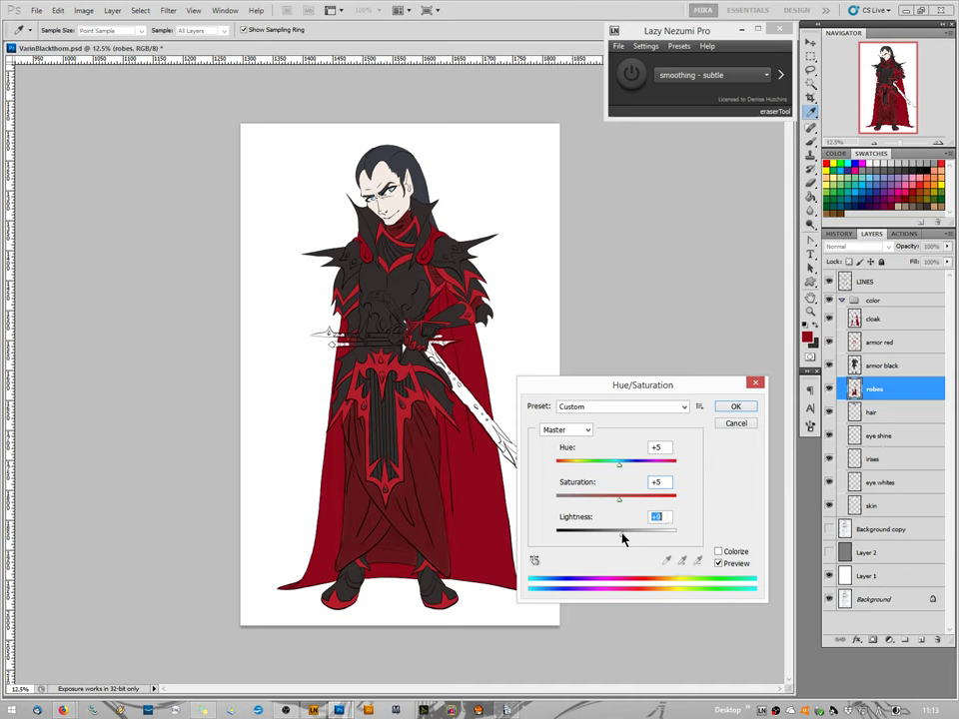
click(718, 564)
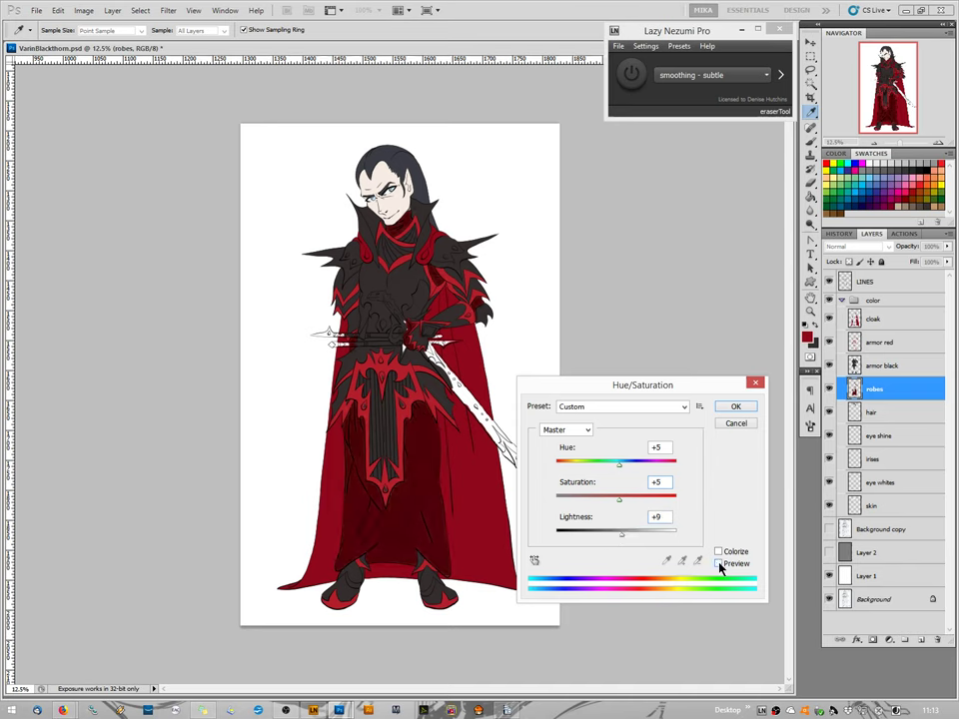
click(718, 564)
click(620, 537)
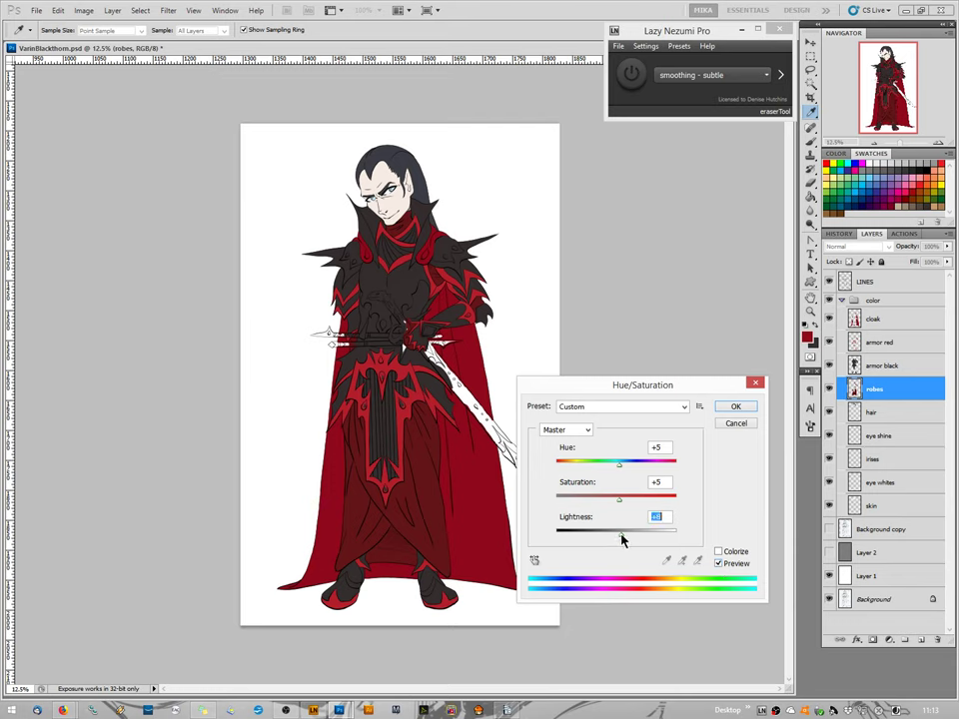
click(719, 564)
click(718, 565)
Try raising the robes' saturation to +62 with lightness +6, repeatedly comparing the preview with the original colour.
drag(619, 505, 656, 502)
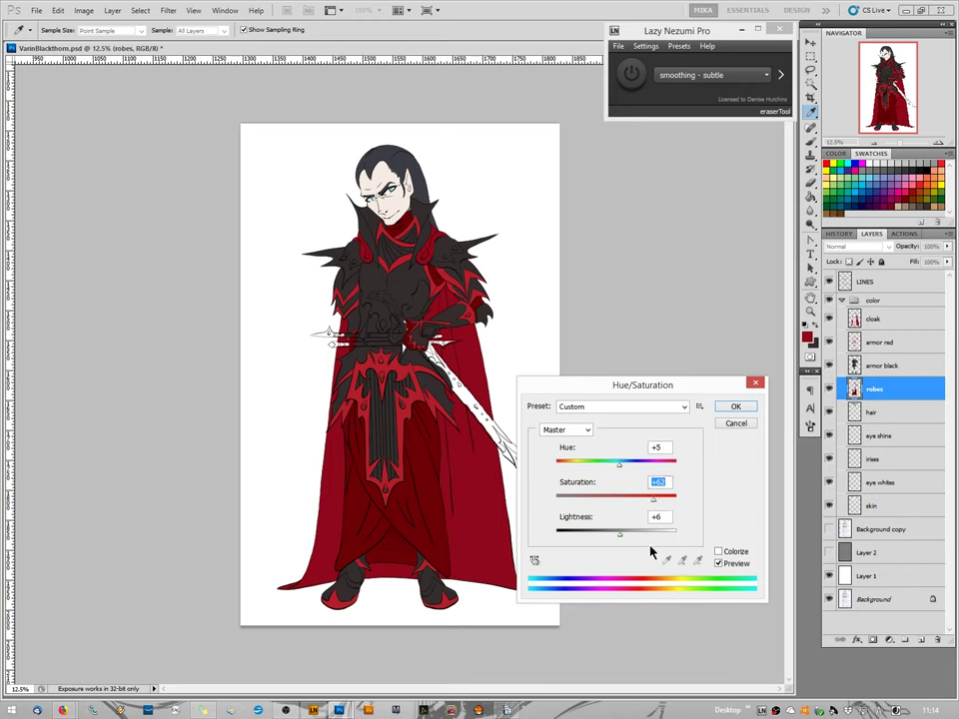
mouse_move(621, 540)
mouse_down()
mouse_move(639, 536)
mouse_move(624, 540)
mouse_up()
drag(625, 541, 622, 540)
click(718, 563)
click(719, 564)
mouse_move(620, 538)
mouse_down()
mouse_move(599, 539)
mouse_move(628, 503)
mouse_move(611, 504)
mouse_move(689, 514)
mouse_move(659, 507)
mouse_move(603, 537)
mouse_move(623, 540)
mouse_up()
drag(625, 541, 622, 539)
click(719, 565)
click(719, 564)
click(720, 565)
click(718, 564)
click(719, 565)
click(719, 565)
Try a muted, darker robe colour with saturation -52 and lightness -2.
drag(654, 505, 591, 506)
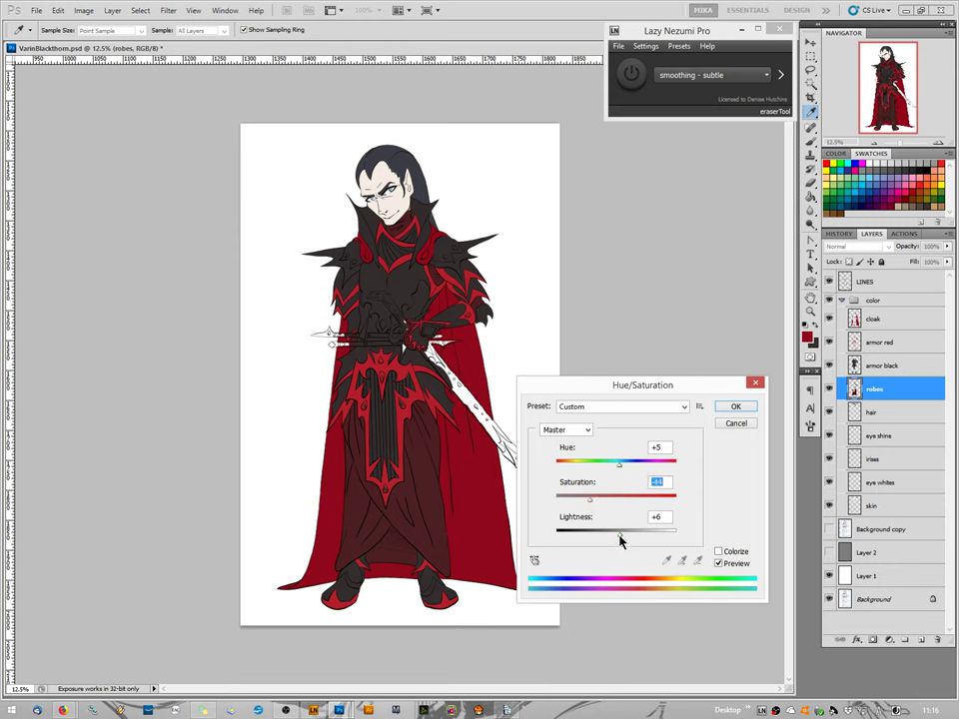
drag(590, 506, 606, 538)
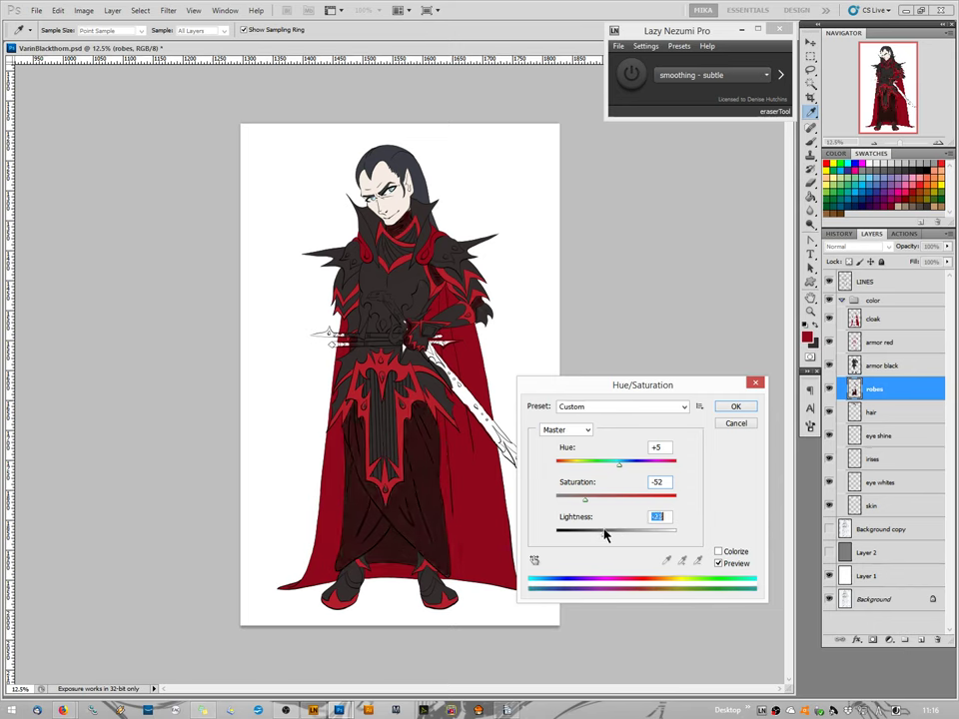
drag(605, 535, 616, 531)
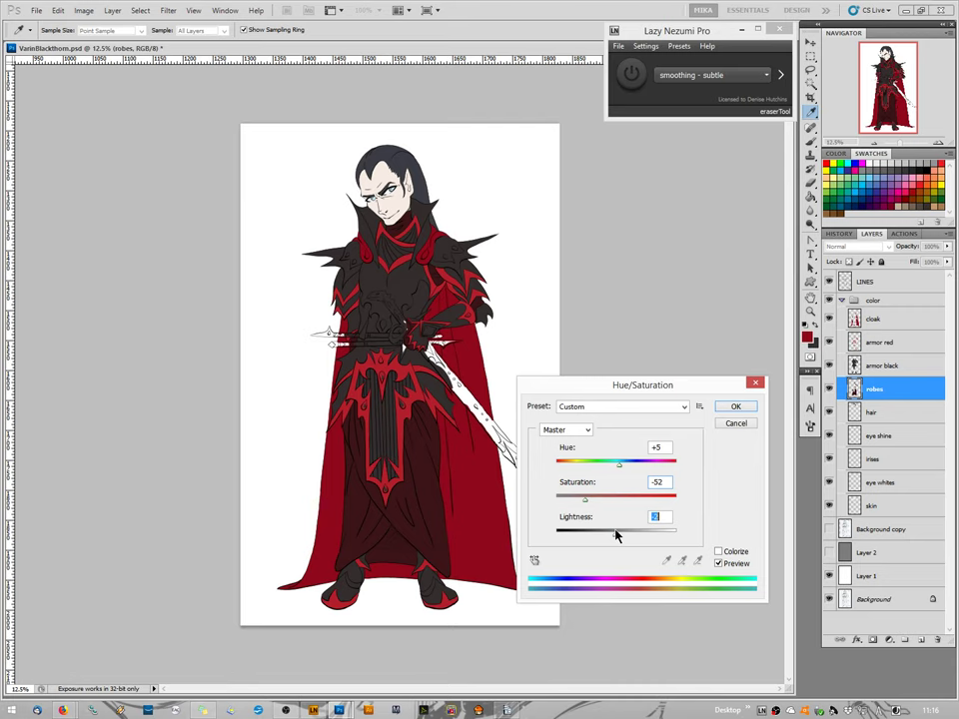
Try saturation +28 with lightness -12 on the robes, followed by saturation -33 with lightness -10.
drag(616, 536, 633, 507)
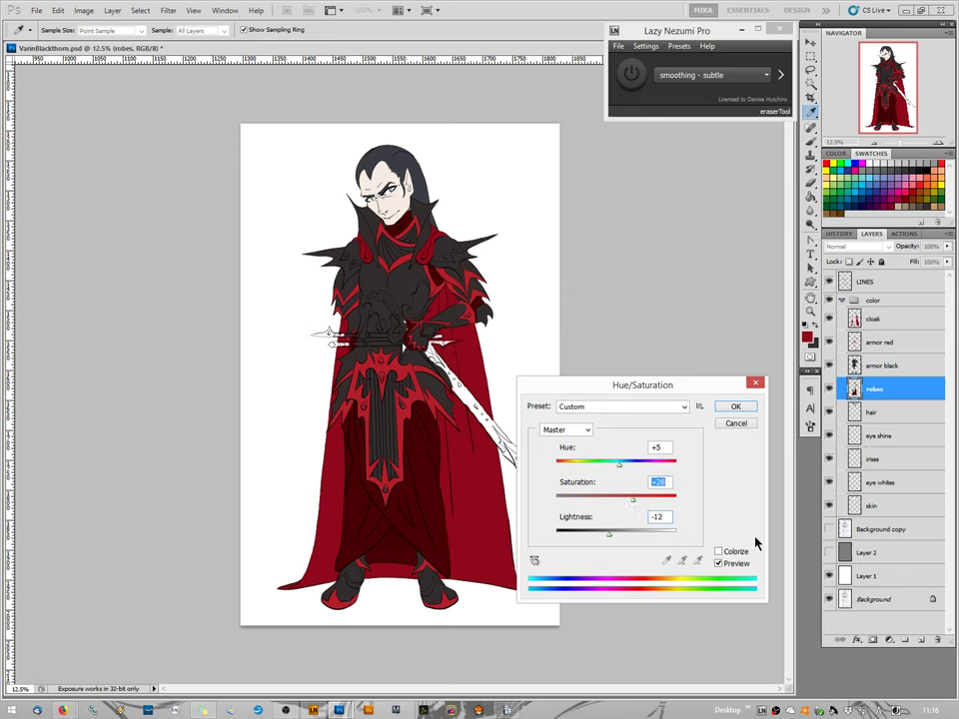
key(Up)
key(Up)
drag(613, 542, 596, 503)
click(617, 501)
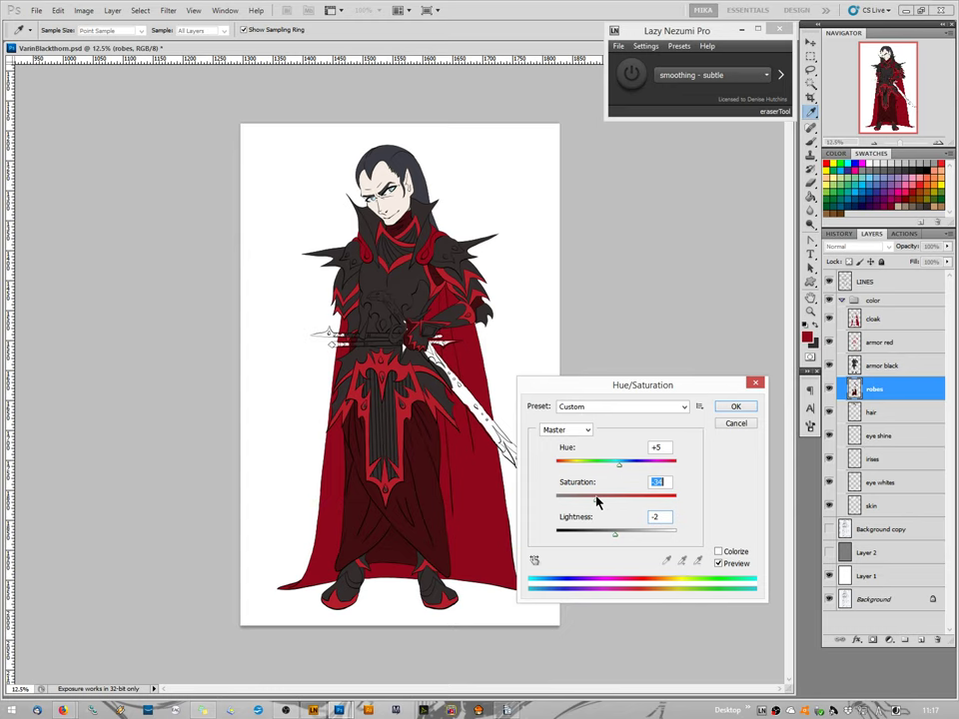
mouse_move(597, 497)
mouse_down()
mouse_move(583, 495)
mouse_move(596, 495)
mouse_up()
drag(615, 538, 611, 538)
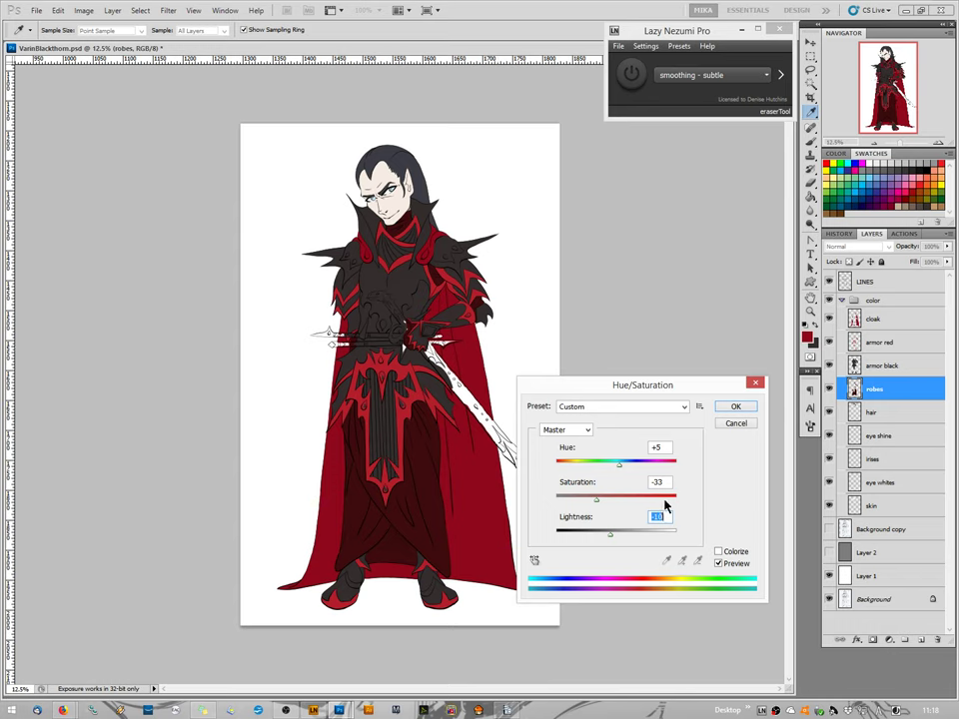
Set the robes' saturation to +72 and lightness to +7, comparing the preview with the original colour.
drag(600, 509, 645, 507)
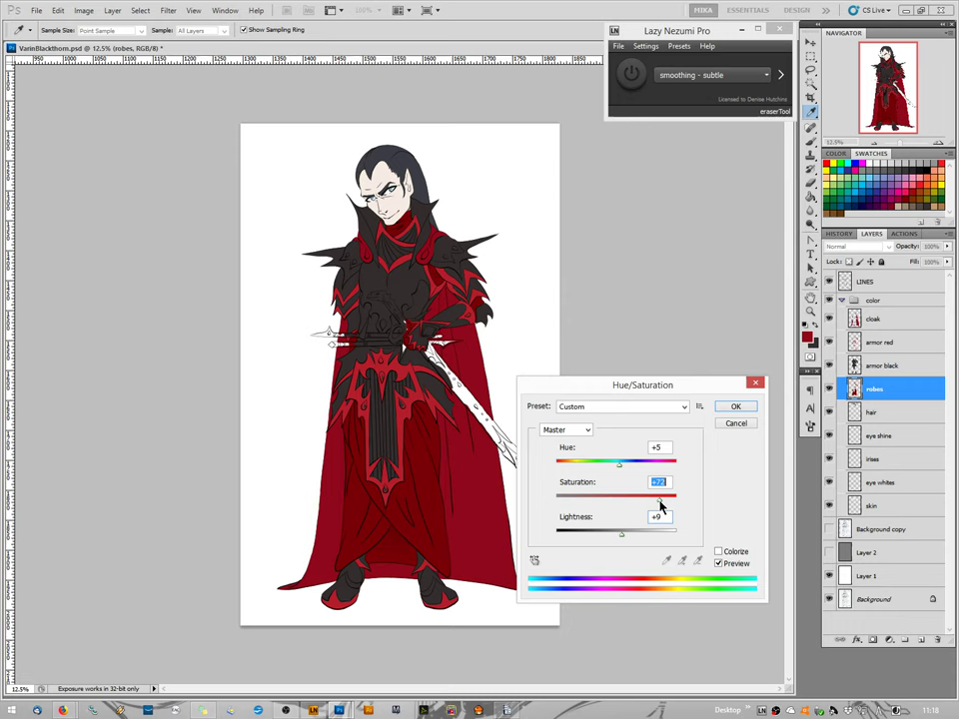
click(720, 564)
click(720, 565)
drag(621, 539, 622, 541)
click(718, 565)
click(718, 564)
click(718, 564)
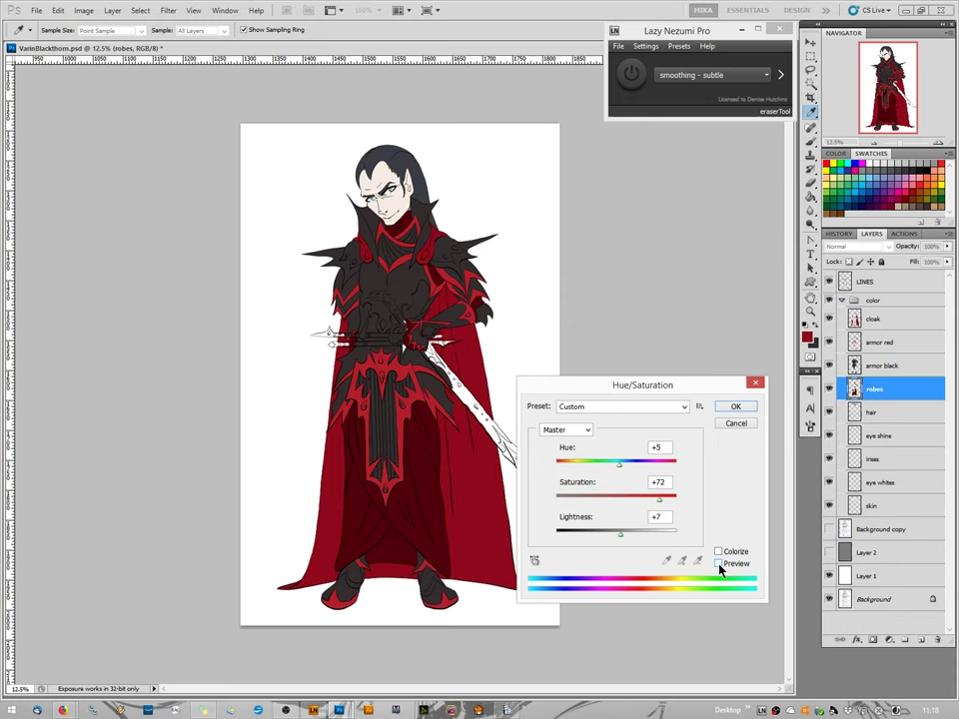
click(719, 565)
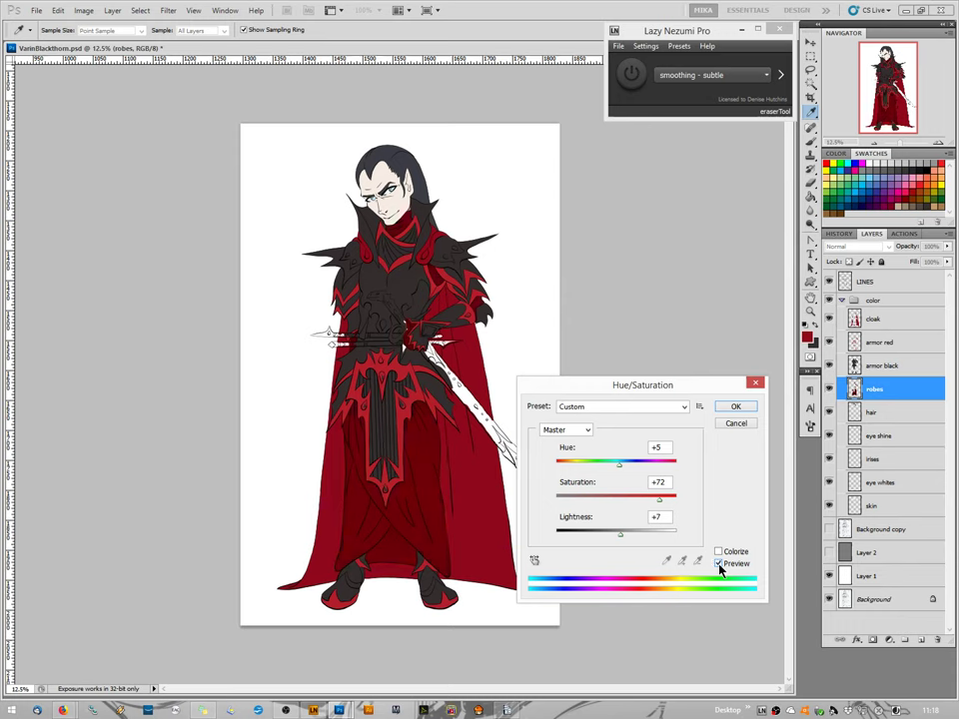
Compare the robes' adjusted red with the original colour several times and apply the Hue/Saturation adjustment.
click(718, 564)
click(718, 564)
click(718, 565)
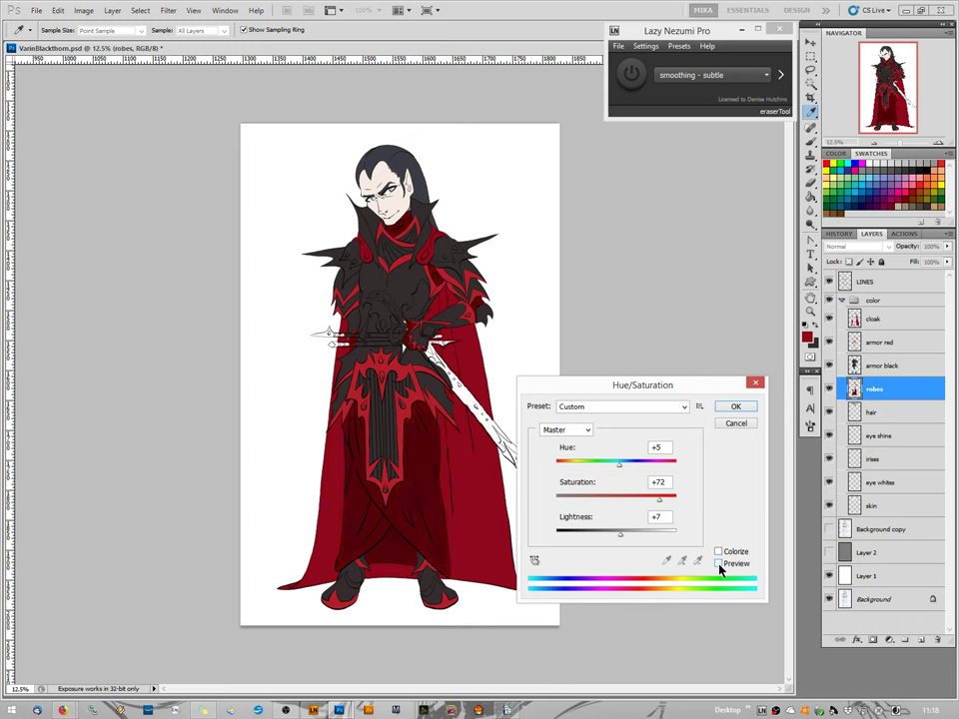
click(719, 564)
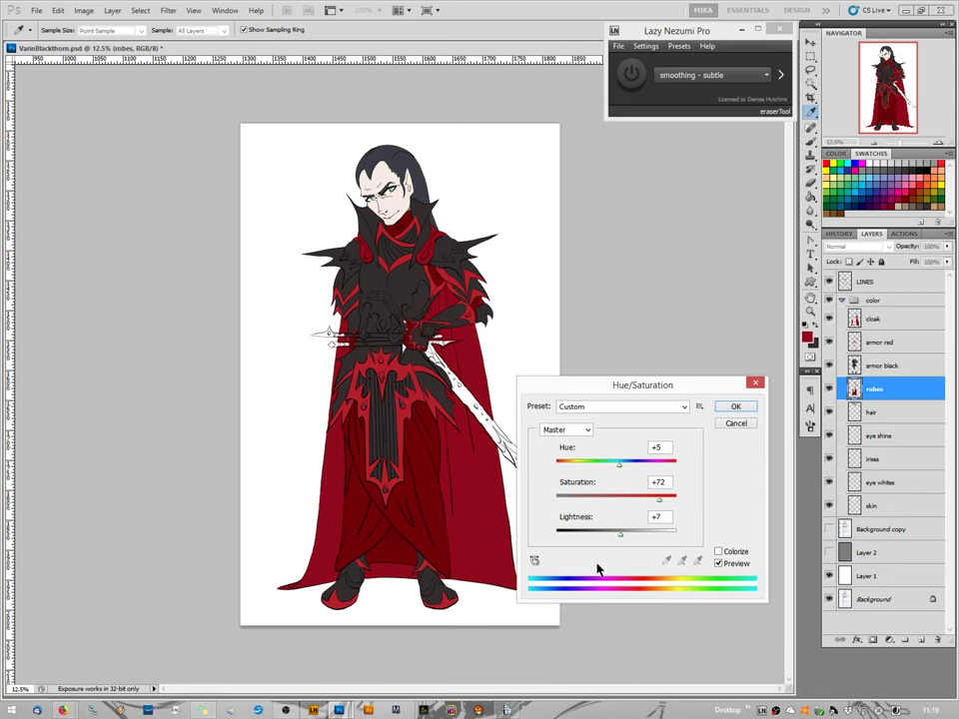
click(719, 564)
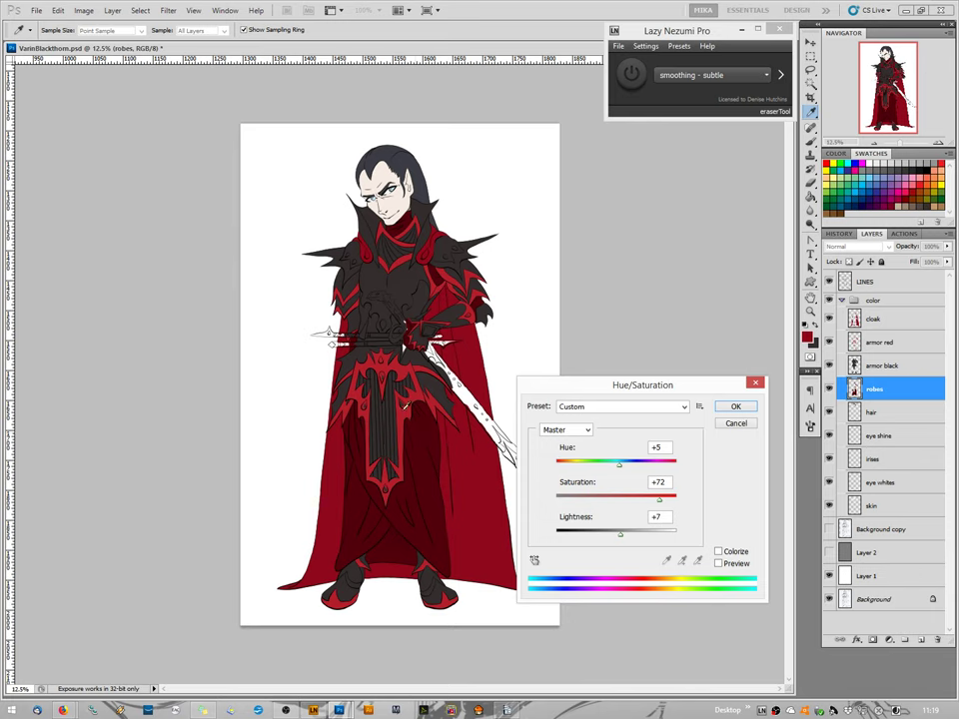
click(719, 563)
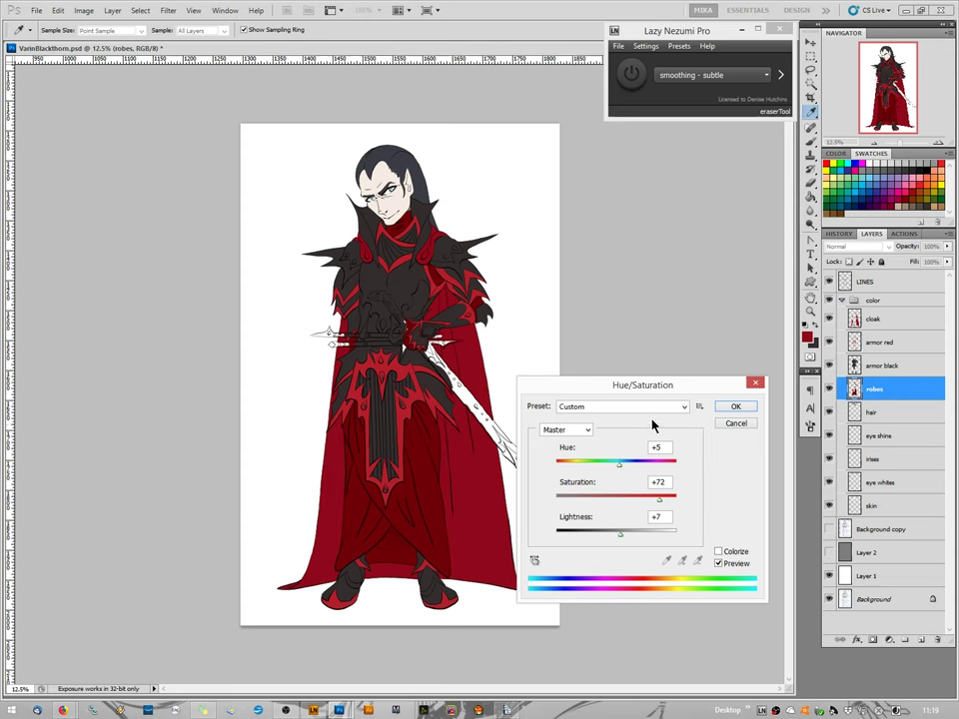
click(729, 409)
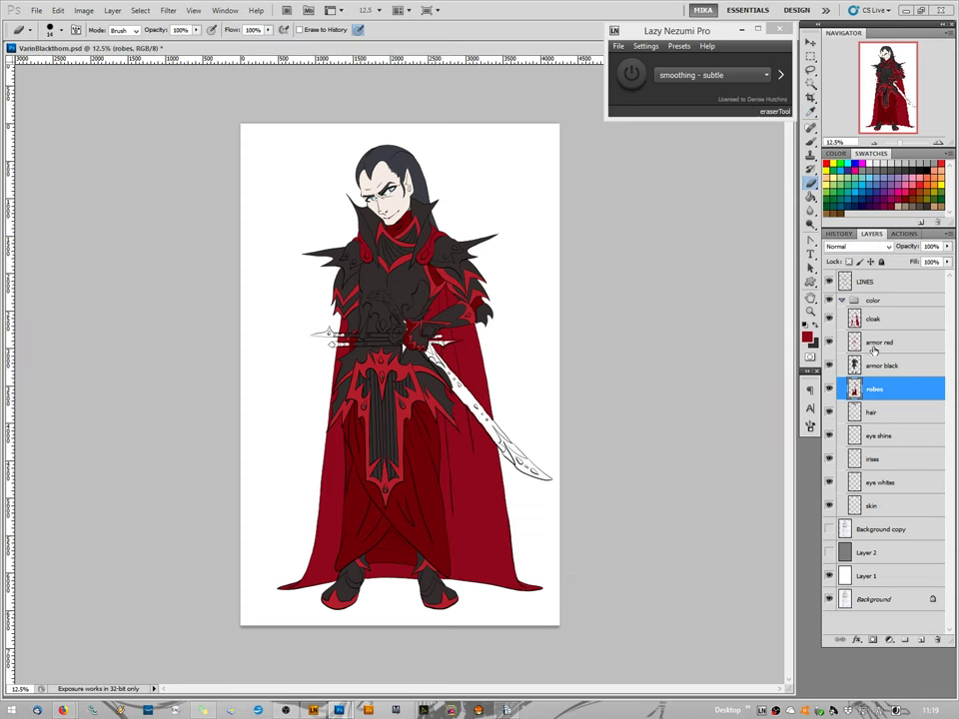
Lower the armor red layer's saturation to -14 with Hue/Saturation, comparing it with the original colour before applying.
click(874, 347)
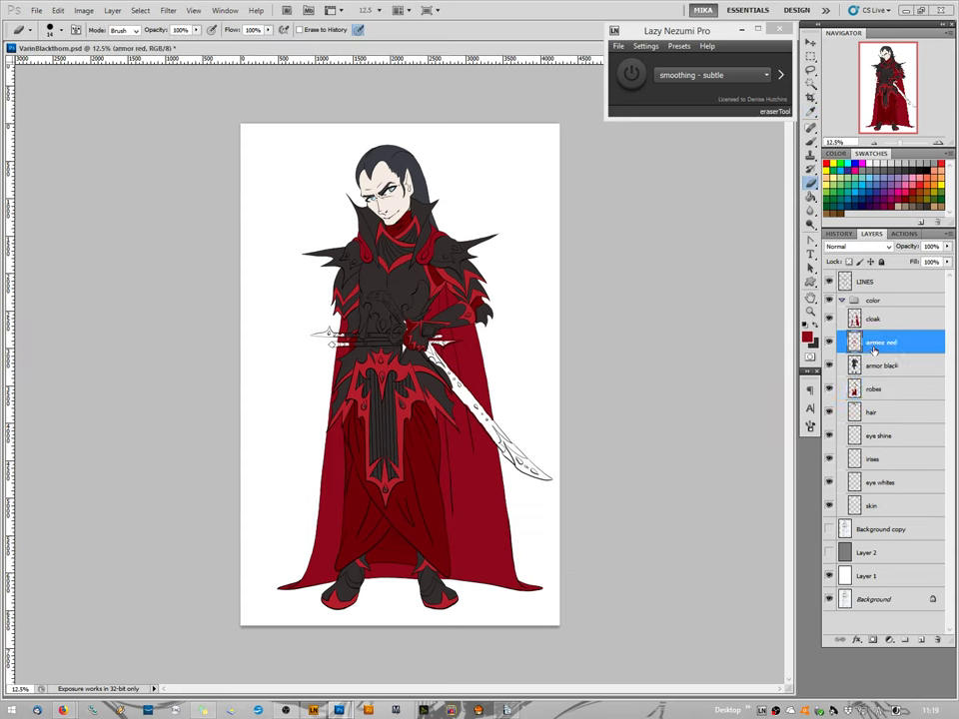
click(84, 13)
mouse_move(105, 40)
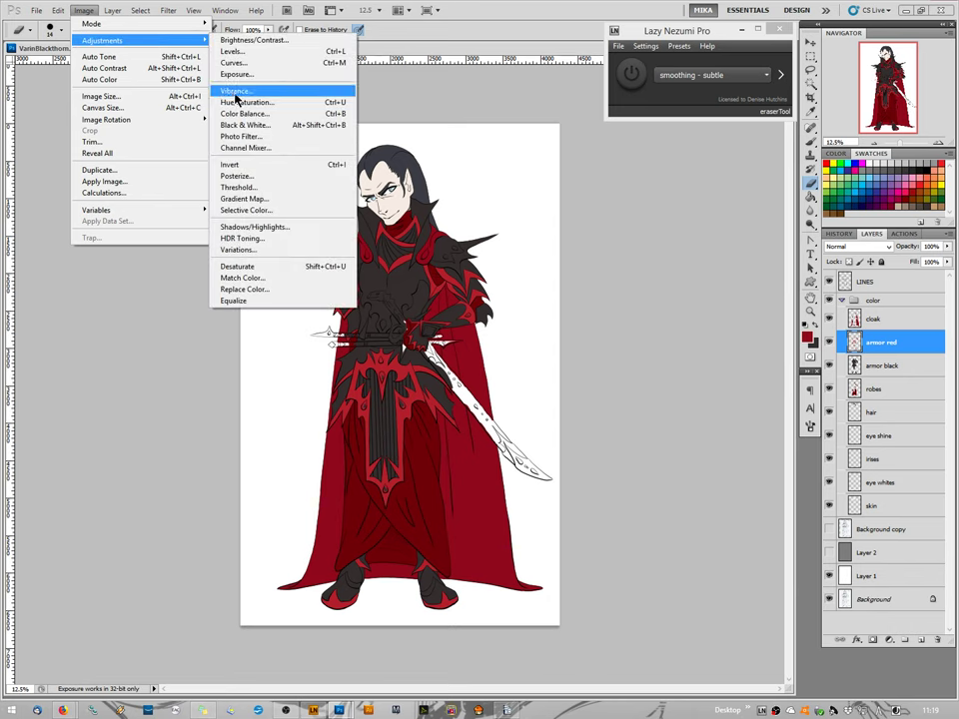
click(251, 102)
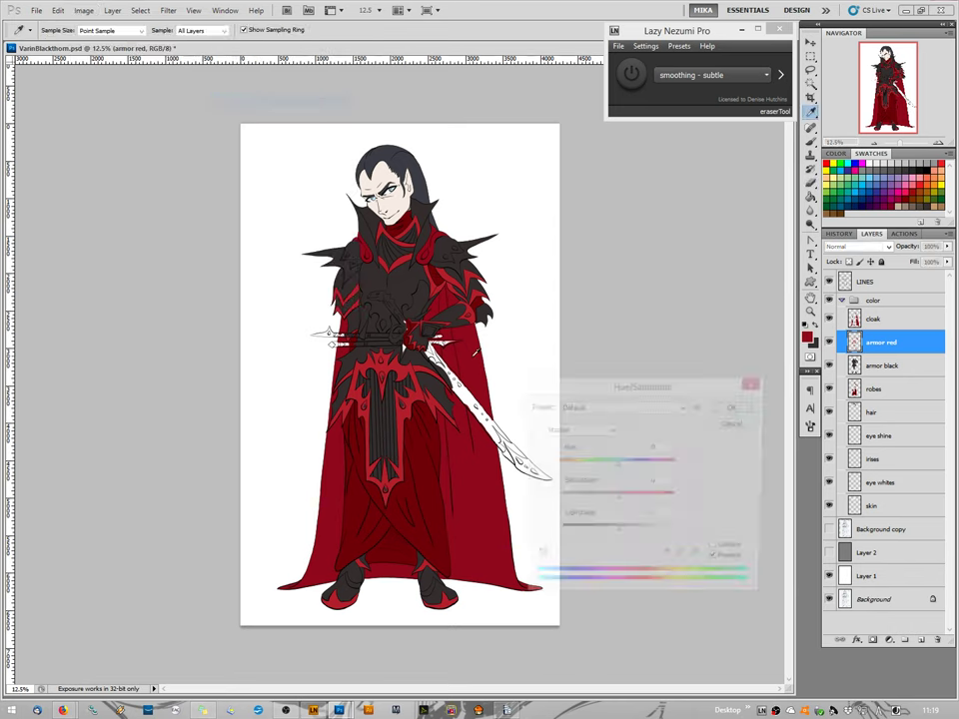
drag(616, 500, 610, 505)
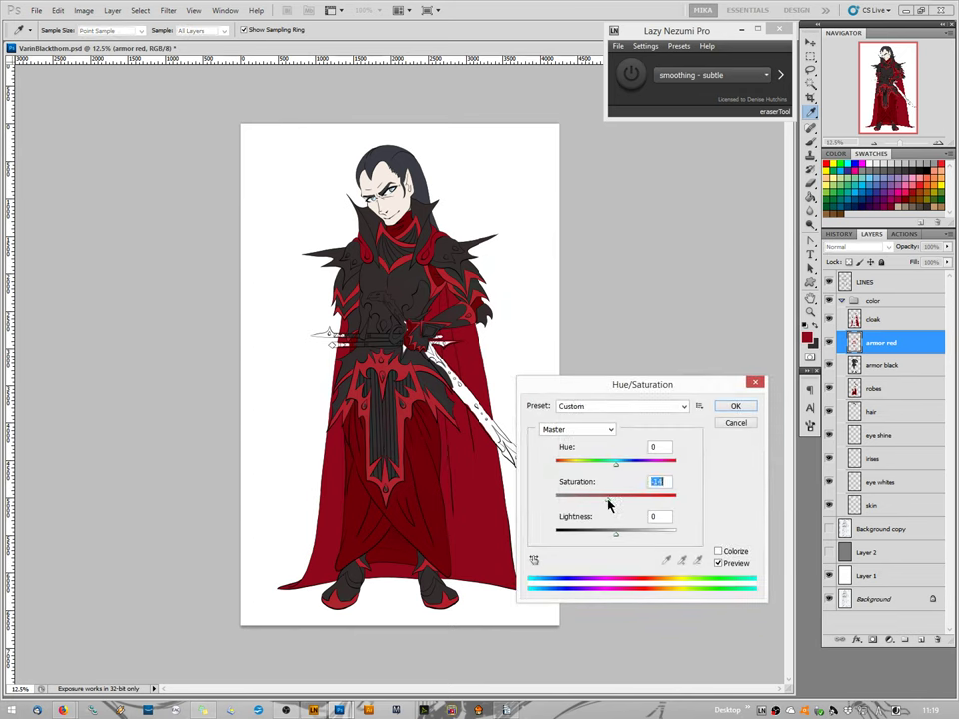
click(719, 564)
click(719, 564)
click(718, 564)
click(735, 406)
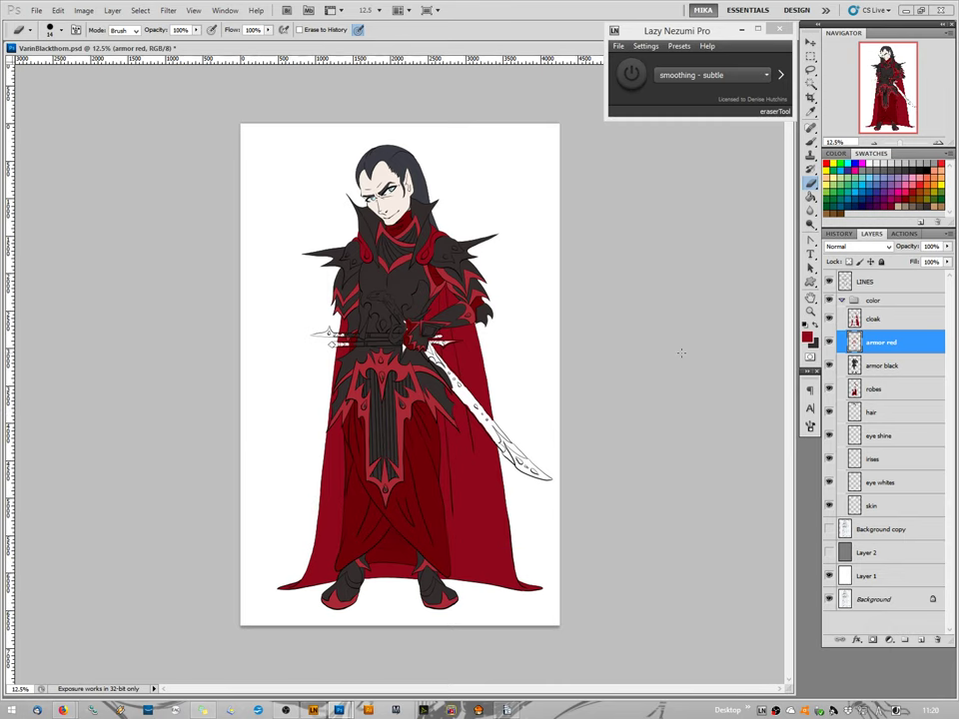
Examine the belt, sword hilts and gauntlet area up close at 50% zoom.
click(939, 145)
click(939, 146)
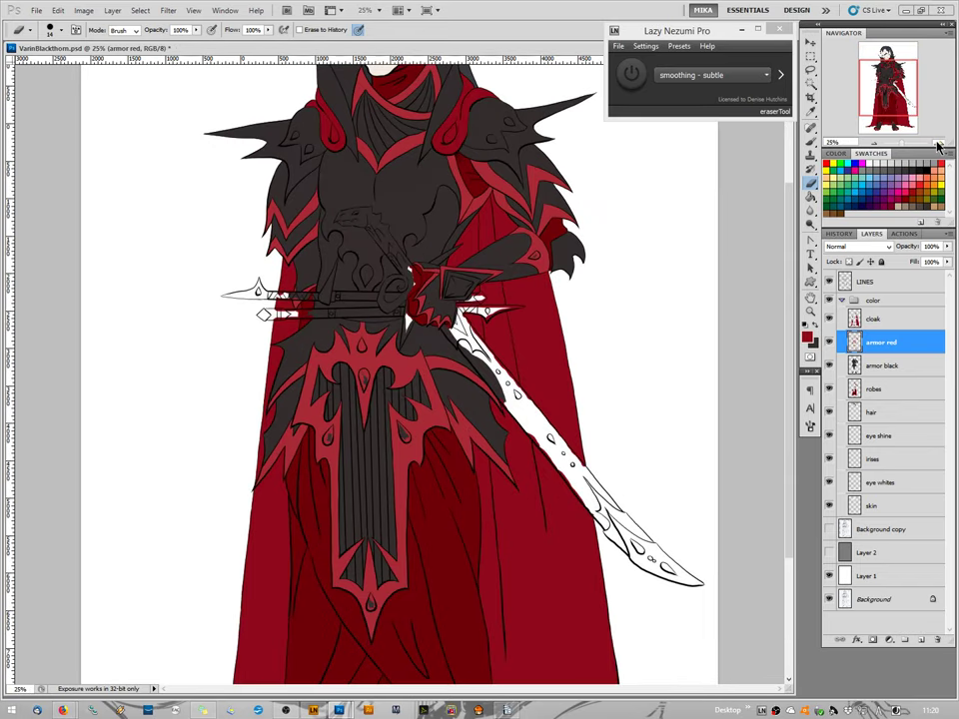
click(940, 146)
click(939, 146)
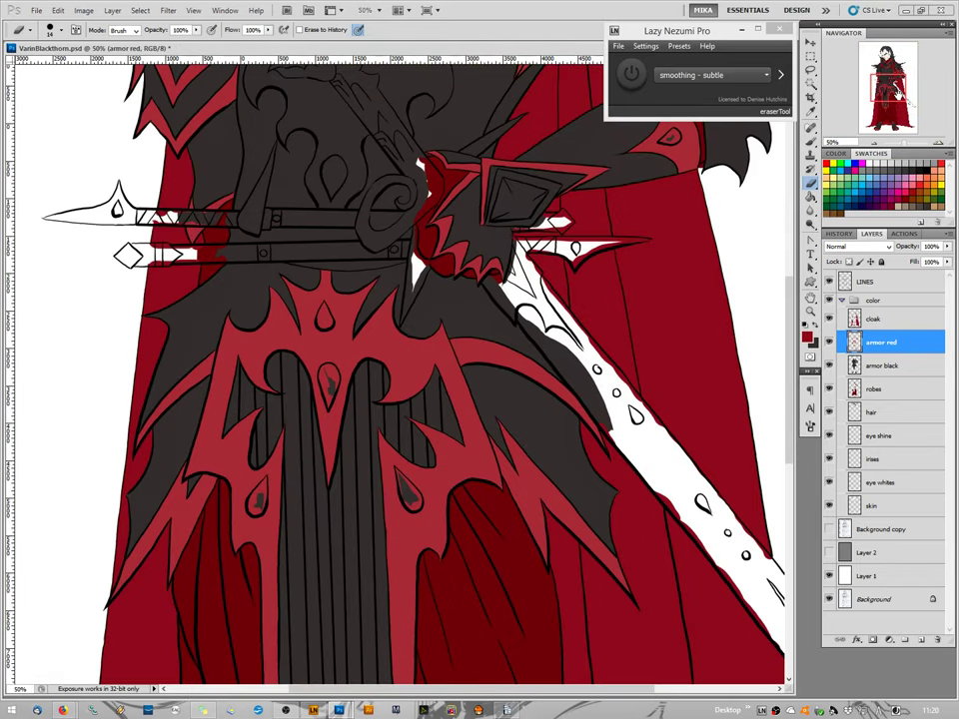
drag(896, 92, 891, 88)
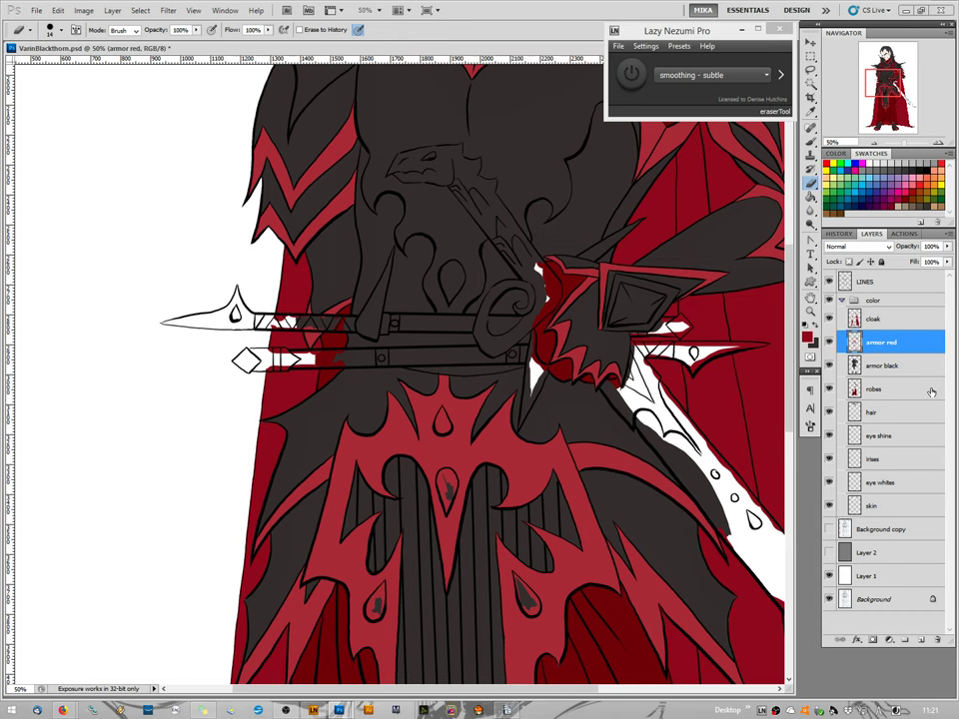
Add a new layer named scabbards directly above the cloak layer.
click(878, 317)
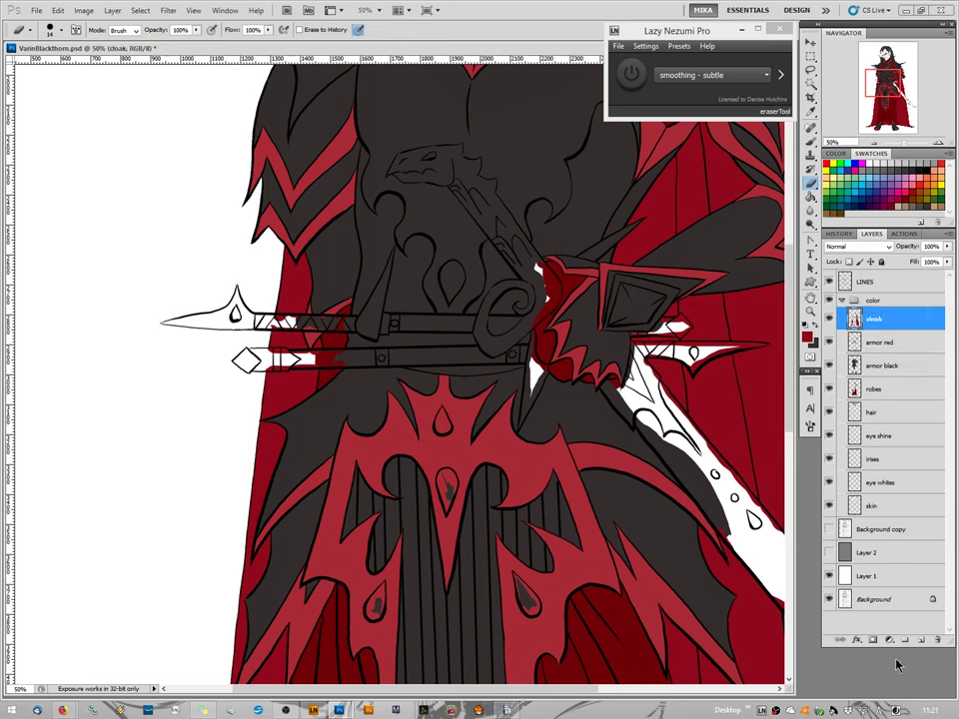
click(919, 640)
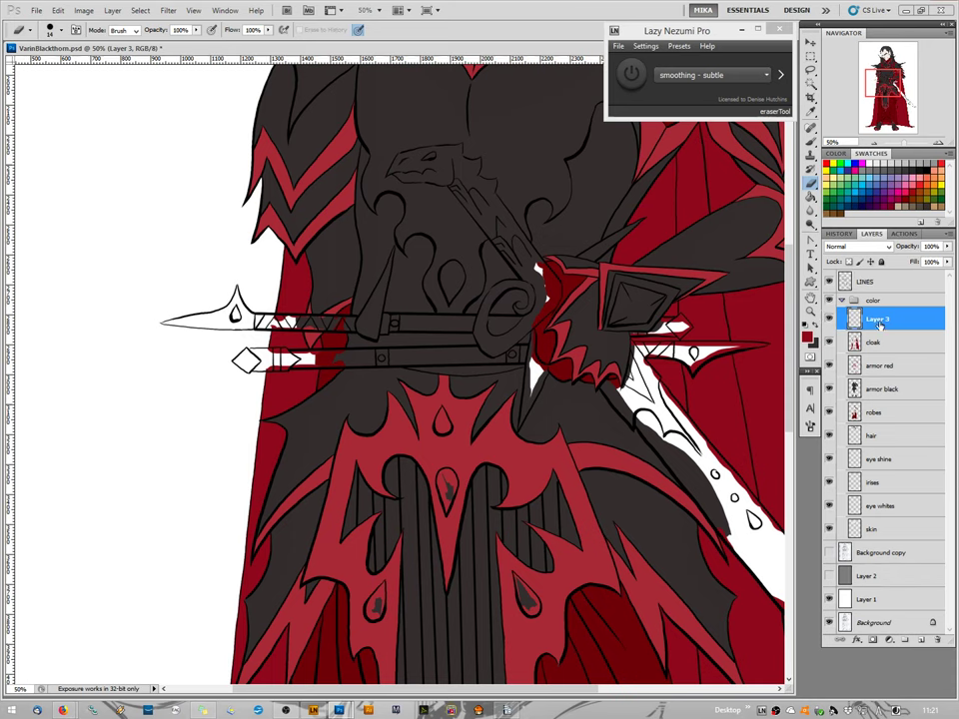
double_click(877, 320)
key(Return)
Set the foreground colour to mid grey #7a7474, starting from the armor's sampled black.
click(808, 338)
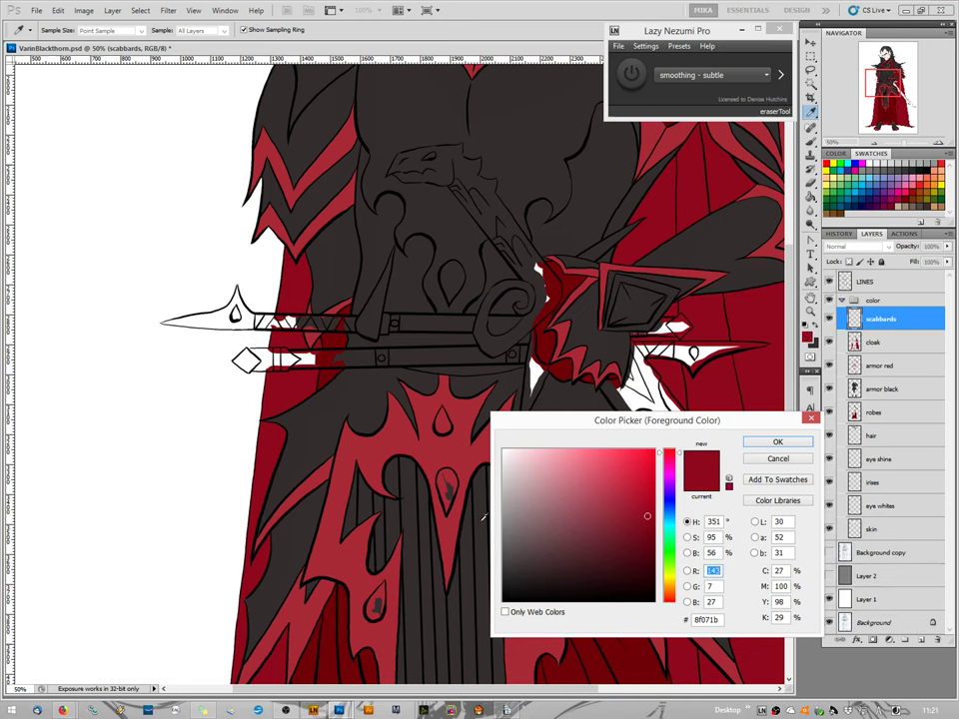
click(328, 397)
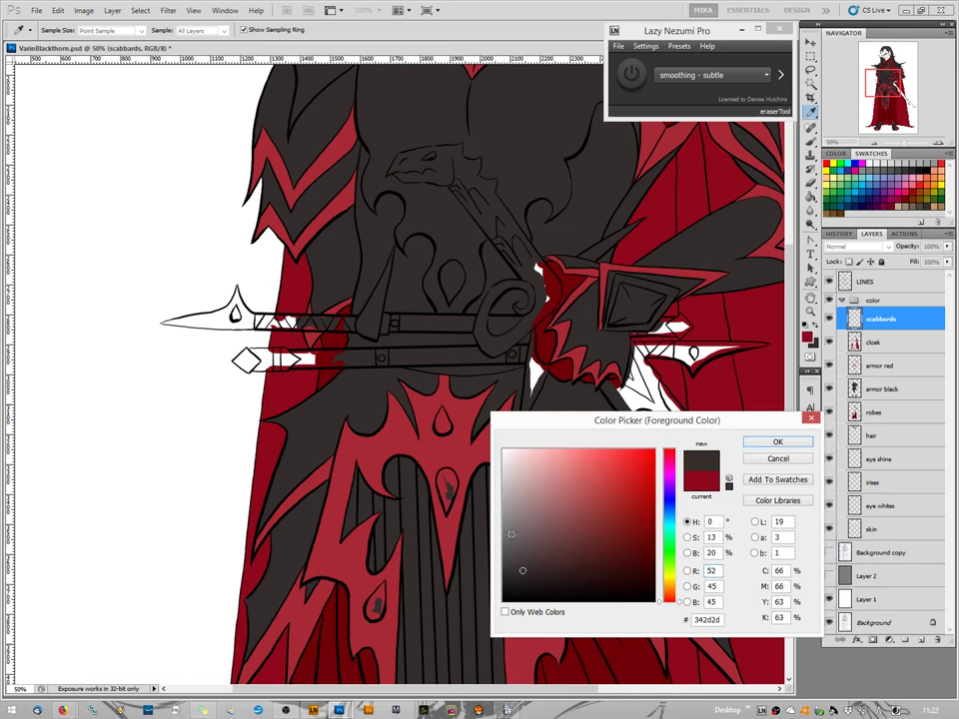
click(509, 529)
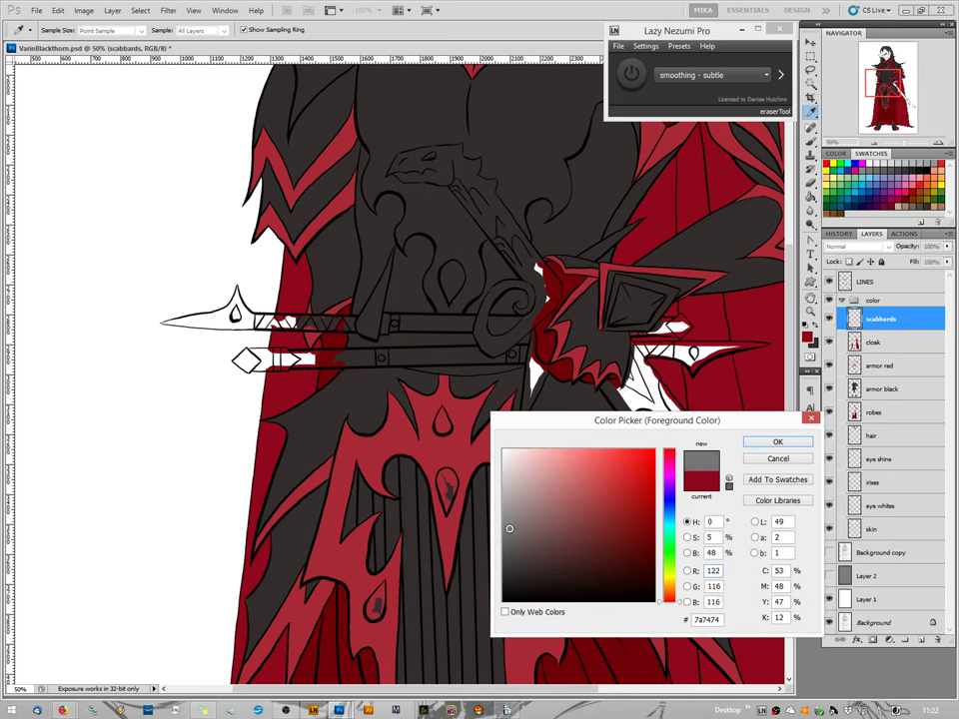
click(777, 441)
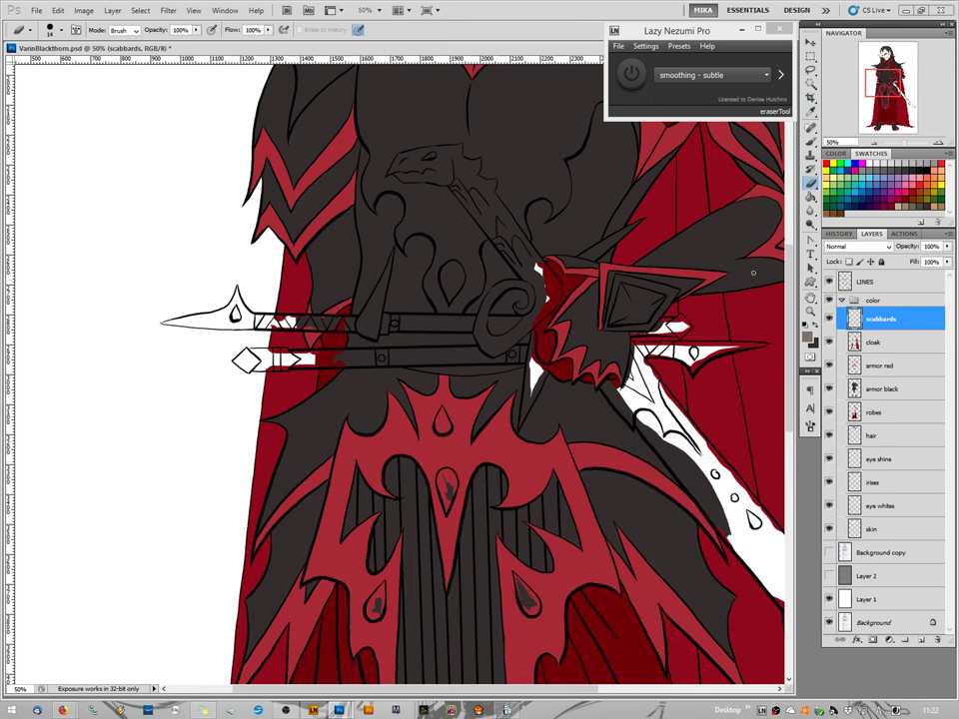
Paint the lower scabbard and the upper scabbard across the waist grey with a 20 px brush.
click(937, 146)
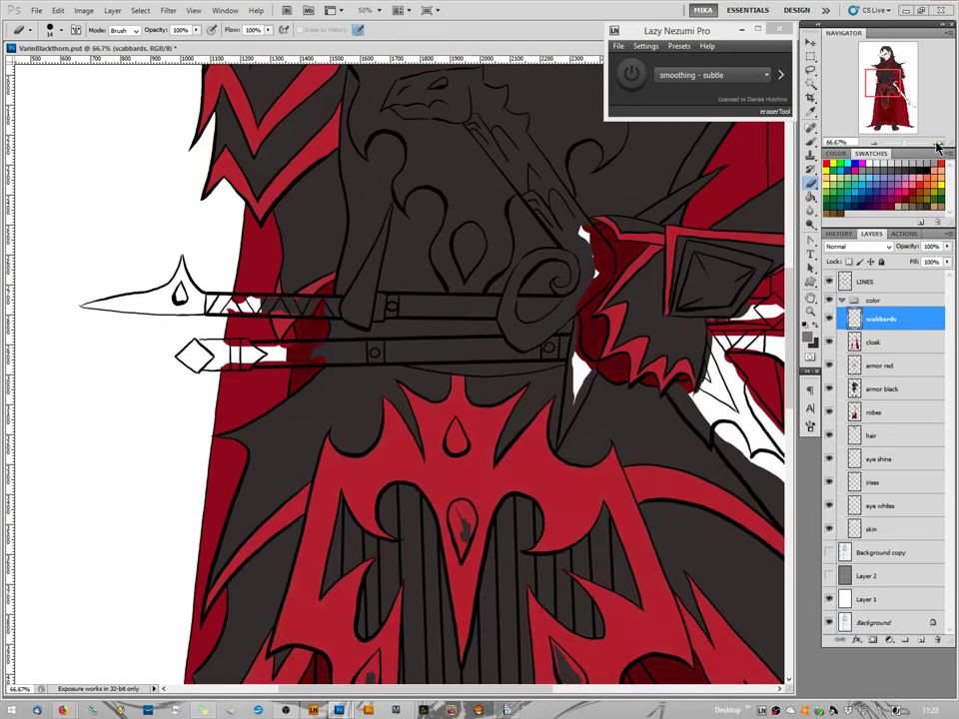
click(937, 145)
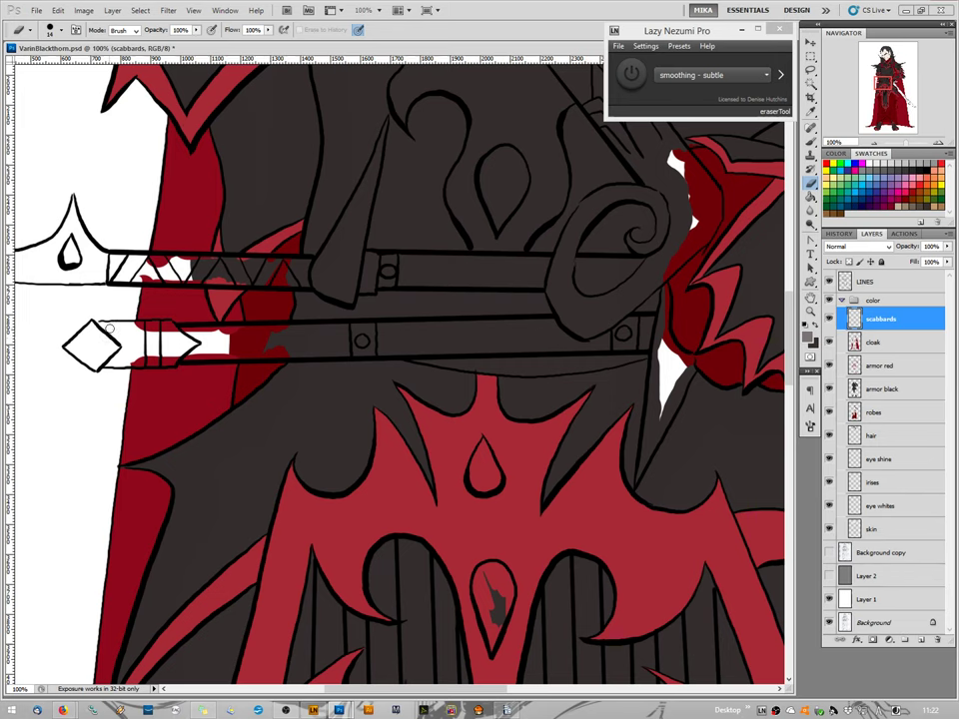
click(811, 144)
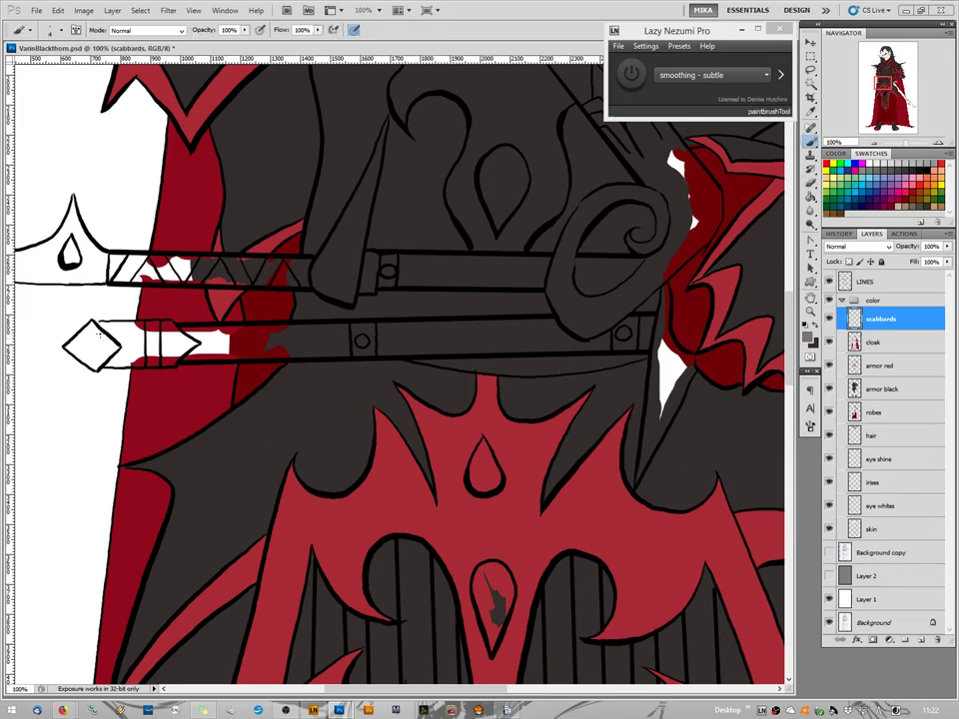
right_click(140, 350)
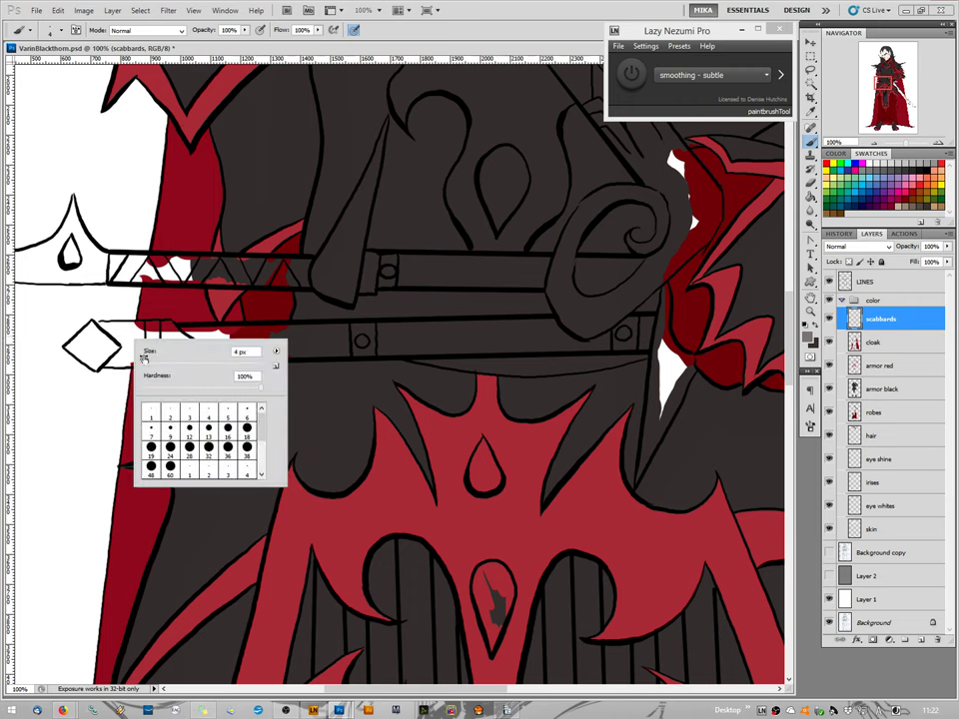
right_click(118, 336)
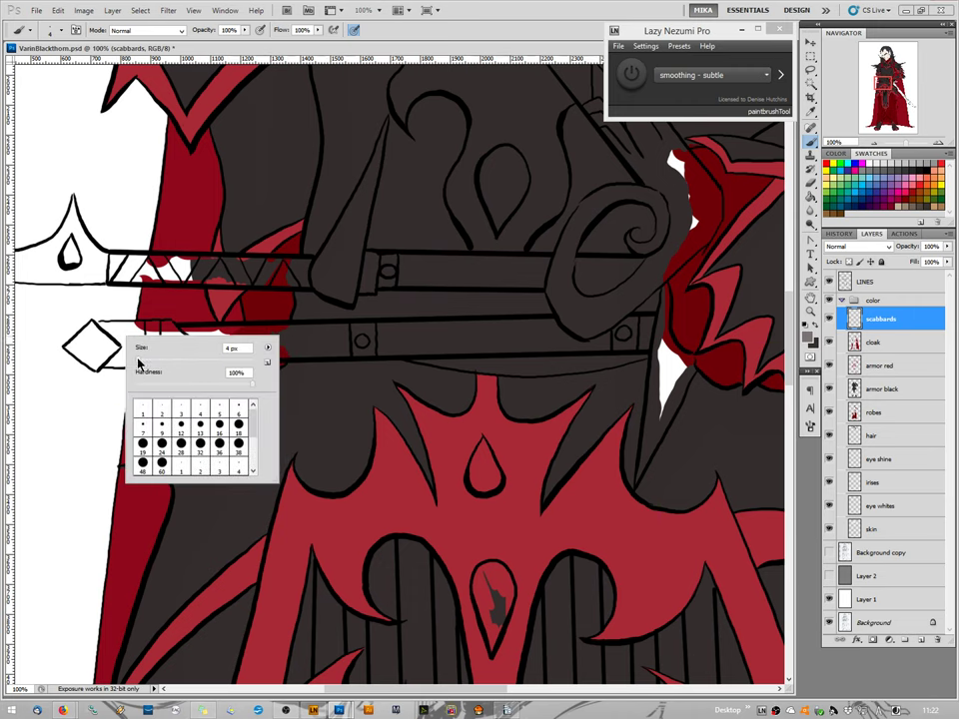
click(139, 362)
mouse_move(98, 337)
mouse_down()
mouse_move(154, 338)
mouse_move(99, 328)
mouse_move(122, 329)
mouse_move(102, 345)
mouse_move(112, 354)
mouse_move(143, 359)
mouse_move(101, 361)
mouse_up()
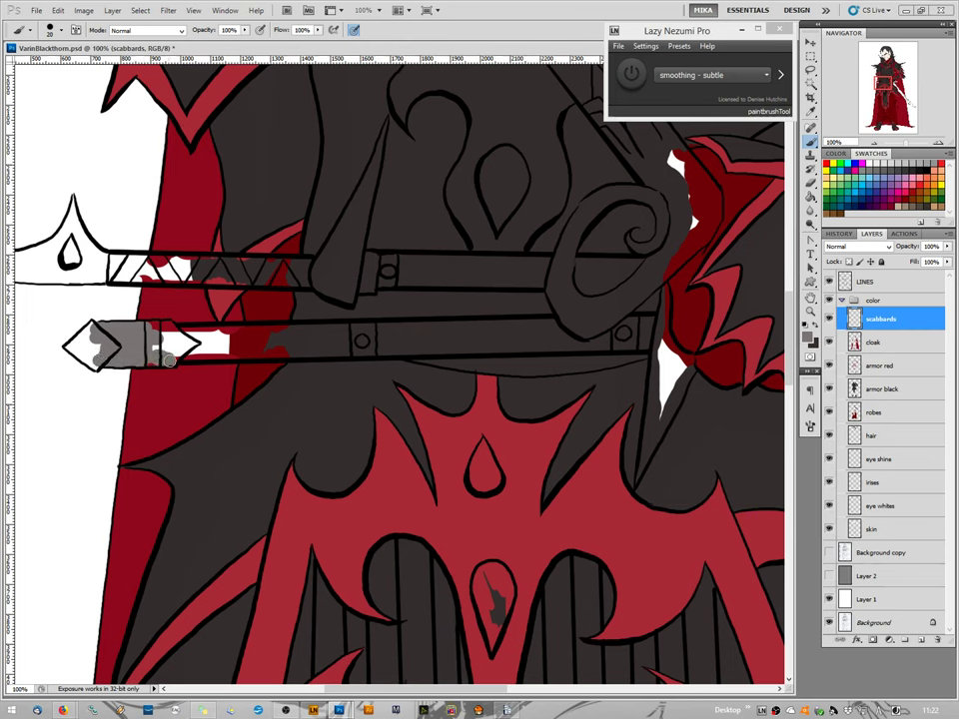
mouse_move(160, 355)
mouse_down()
mouse_move(183, 340)
mouse_move(173, 334)
mouse_move(199, 332)
mouse_move(170, 334)
mouse_move(181, 343)
mouse_move(232, 351)
mouse_move(177, 356)
mouse_move(281, 350)
mouse_move(229, 346)
mouse_move(222, 332)
mouse_move(307, 328)
mouse_move(291, 331)
mouse_move(311, 336)
mouse_move(277, 343)
mouse_move(313, 350)
mouse_move(277, 354)
mouse_move(345, 350)
mouse_move(352, 343)
mouse_move(313, 331)
mouse_move(356, 331)
mouse_move(314, 331)
mouse_move(401, 326)
mouse_move(352, 337)
mouse_move(414, 346)
mouse_move(367, 353)
mouse_move(475, 341)
mouse_move(418, 333)
mouse_move(537, 326)
mouse_move(478, 333)
mouse_move(534, 324)
mouse_move(446, 317)
mouse_move(500, 344)
mouse_move(555, 343)
mouse_move(579, 324)
mouse_move(607, 334)
mouse_move(593, 347)
mouse_move(636, 343)
mouse_move(601, 324)
mouse_up()
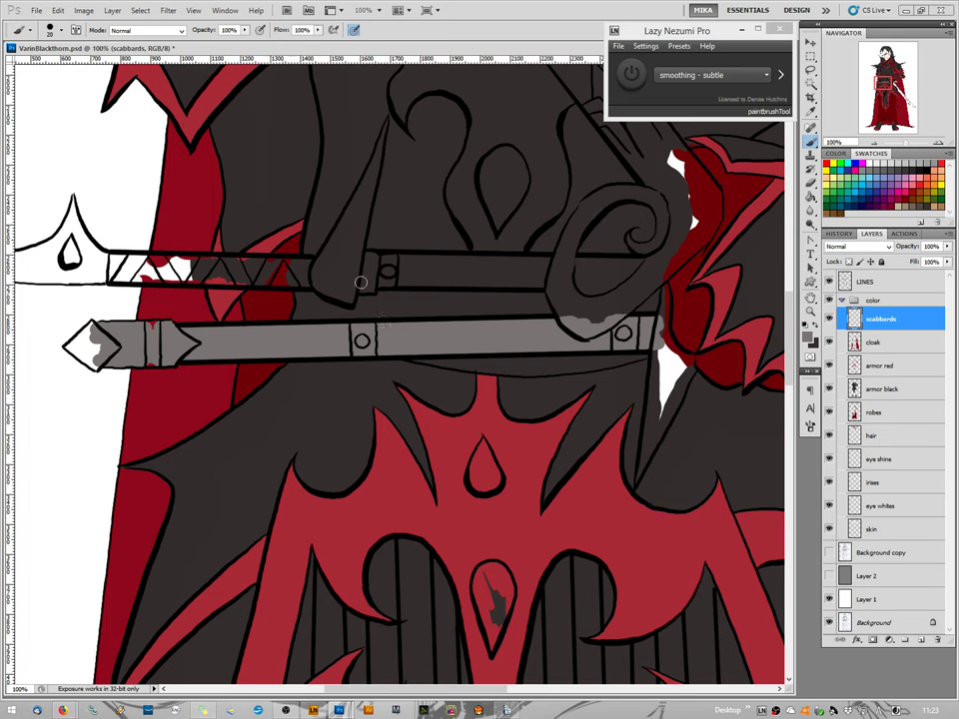
mouse_move(386, 280)
mouse_down()
mouse_move(356, 257)
mouse_move(374, 262)
mouse_move(365, 285)
mouse_move(341, 280)
mouse_move(402, 257)
mouse_move(470, 266)
mouse_move(416, 280)
mouse_move(513, 273)
mouse_move(482, 247)
mouse_move(494, 288)
mouse_move(530, 270)
mouse_move(478, 267)
mouse_move(555, 261)
mouse_move(456, 263)
mouse_move(493, 267)
mouse_up()
mouse_move(559, 266)
mouse_down()
mouse_move(638, 265)
mouse_move(601, 270)
mouse_move(630, 281)
mouse_move(585, 289)
mouse_move(606, 291)
mouse_move(577, 269)
mouse_up()
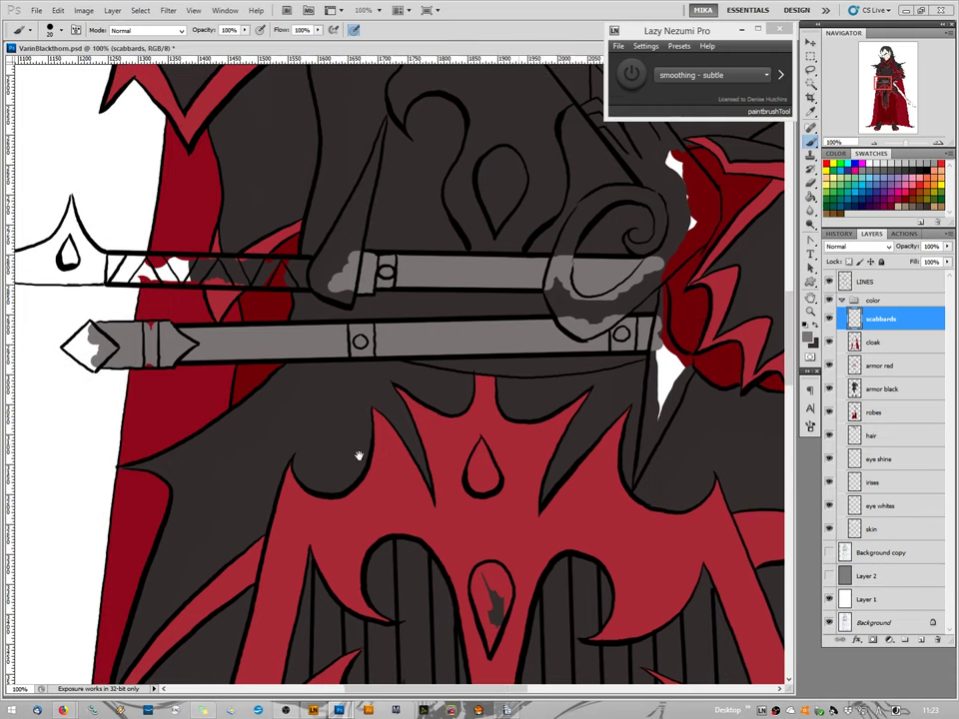
Paint the scabbard end and wrapped grip protruding beyond the gauntlet grey, erasing the overspill on the gauntlet.
drag(356, 453, 223, 465)
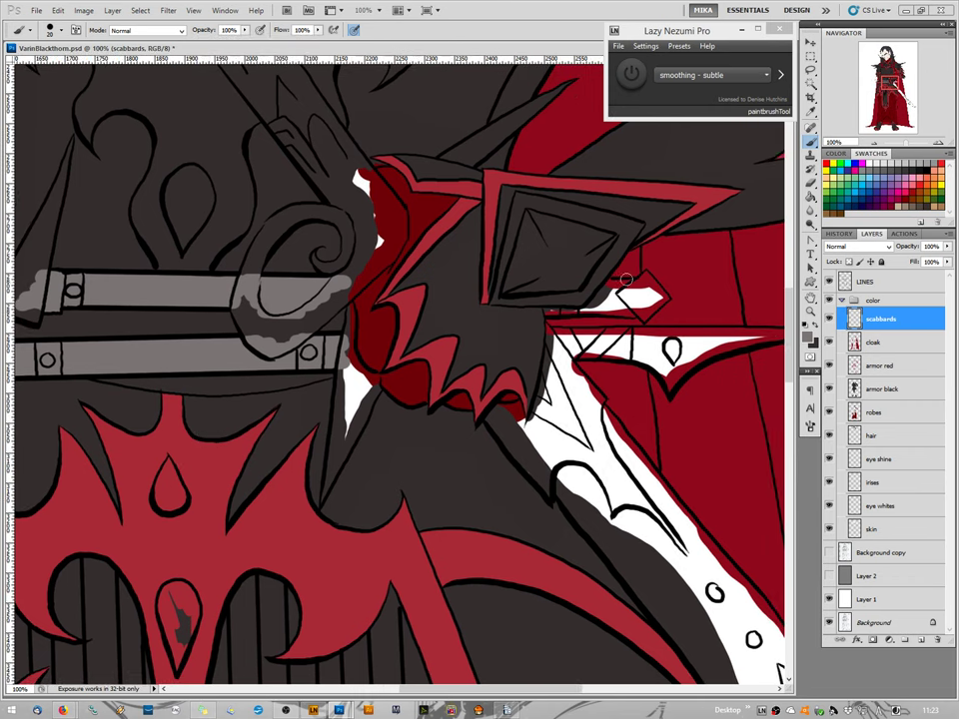
mouse_move(640, 284)
mouse_down()
mouse_move(599, 299)
mouse_move(633, 299)
mouse_move(615, 311)
mouse_move(633, 310)
mouse_move(545, 314)
mouse_up()
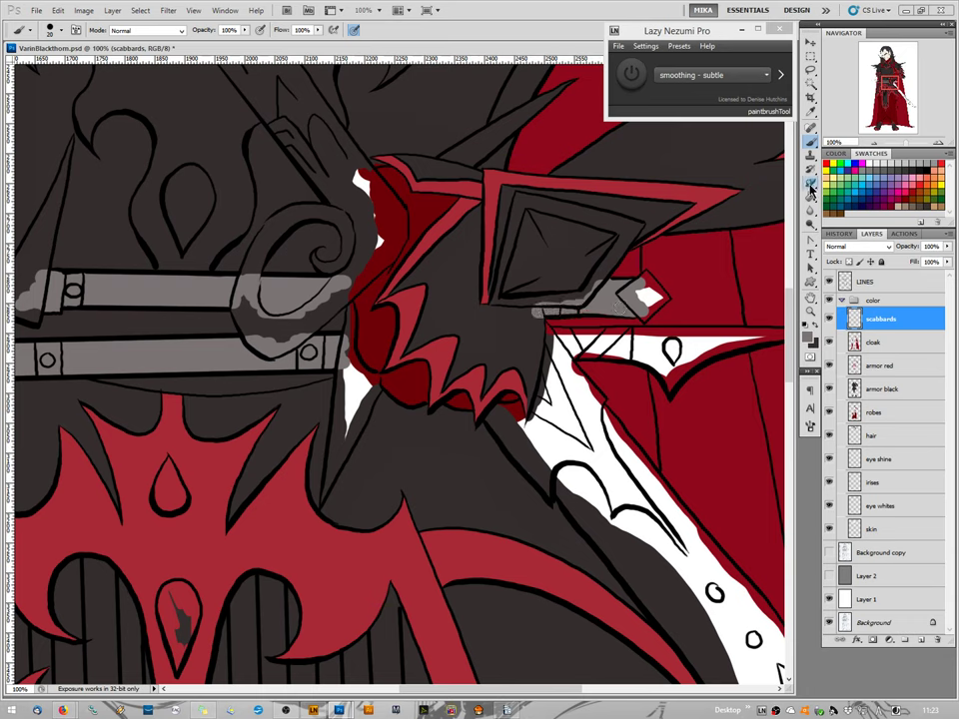
key(e)
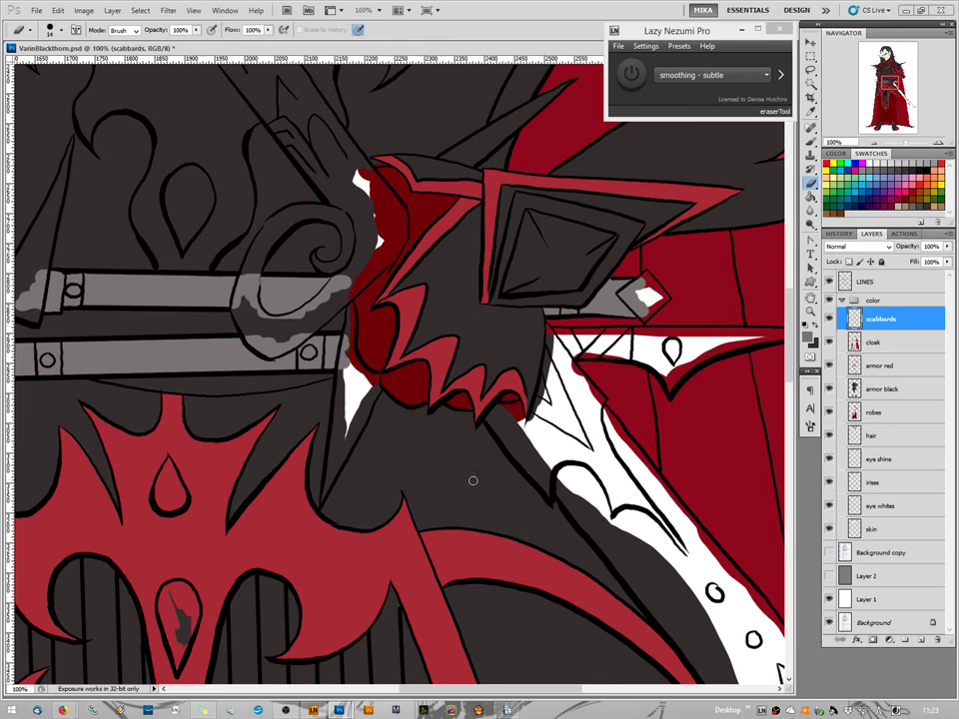
click(812, 145)
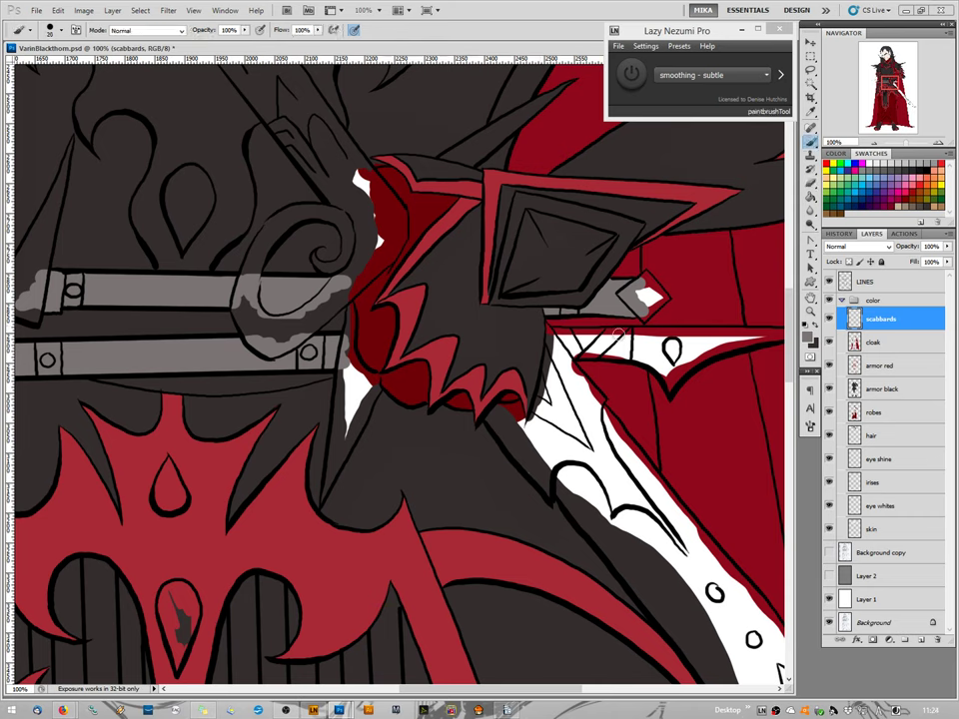
mouse_move(550, 332)
mouse_down()
mouse_move(631, 354)
mouse_move(583, 351)
mouse_move(583, 341)
mouse_move(628, 332)
mouse_move(584, 346)
mouse_up()
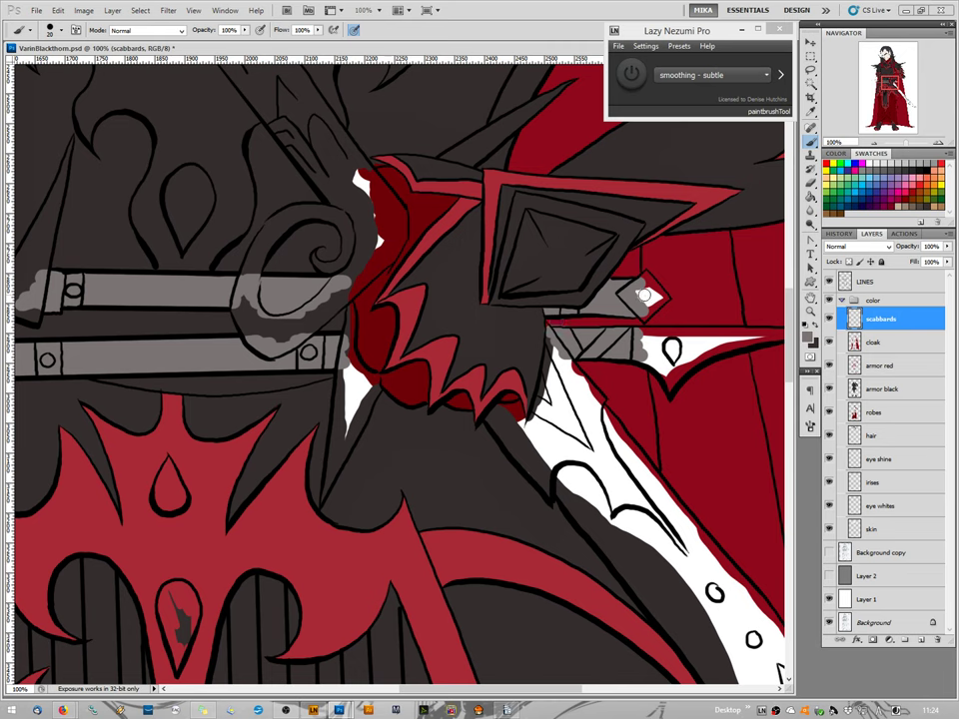
key(e)
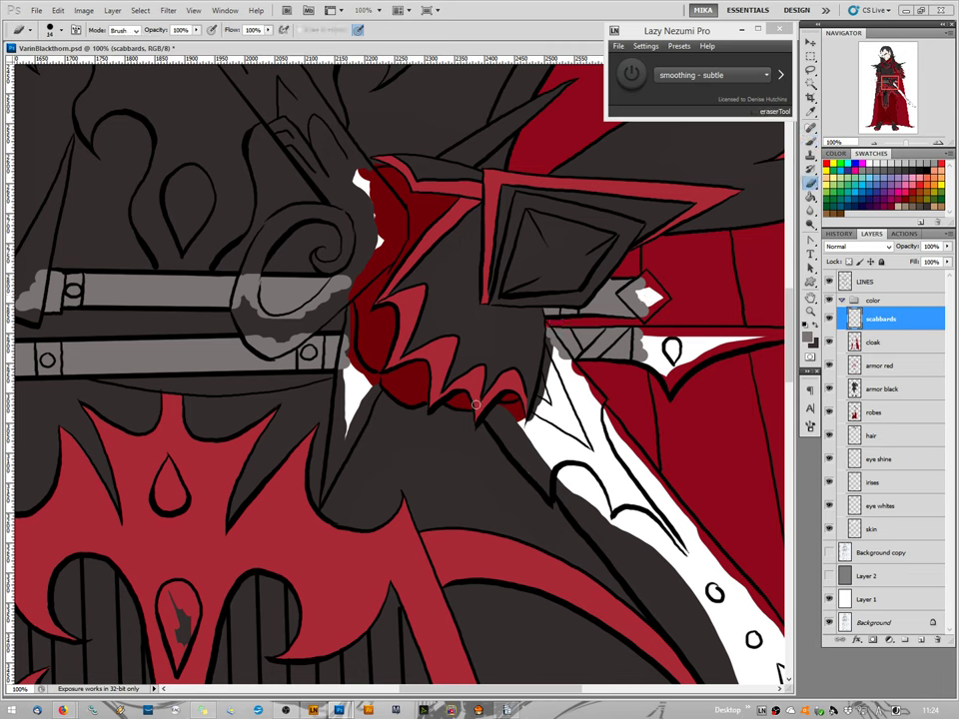
click(812, 146)
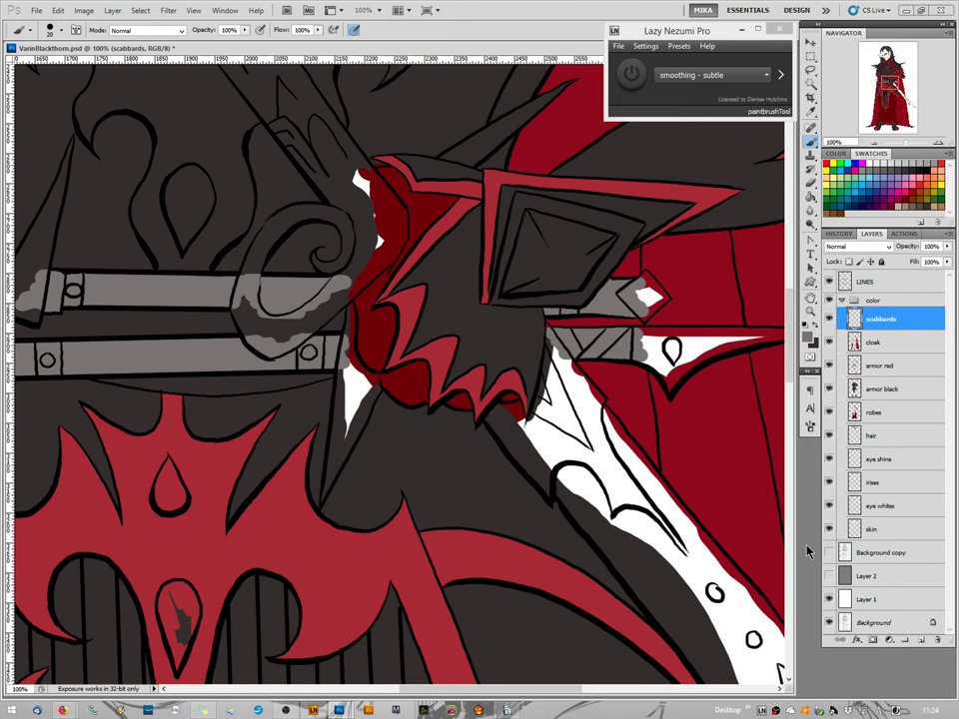
Paint the cross-wrapped grip of the upper dagger grey, from its pointed pommel to the guard.
drag(101, 407, 407, 466)
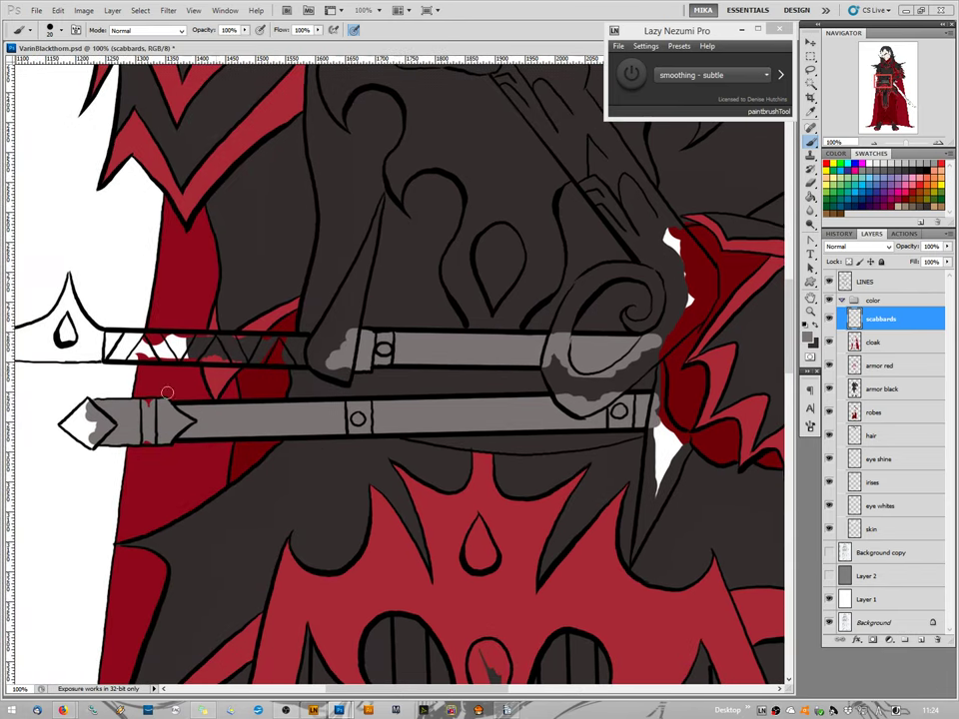
mouse_move(98, 338)
mouse_down()
mouse_move(96, 355)
mouse_move(155, 336)
mouse_move(200, 338)
mouse_move(100, 365)
mouse_up()
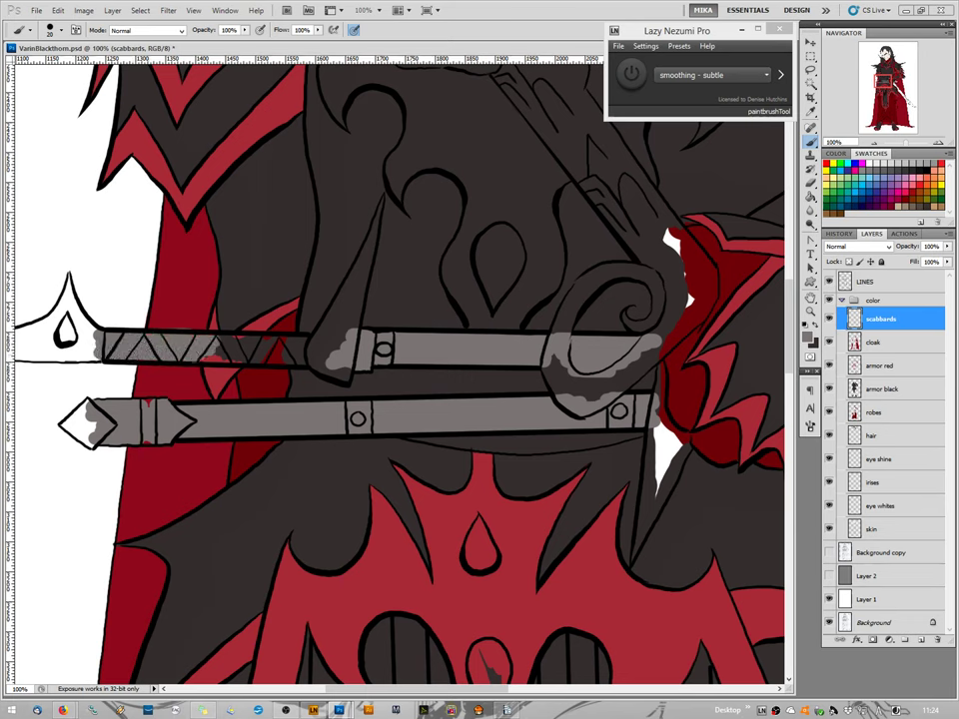
mouse_move(207, 357)
mouse_down()
mouse_move(245, 356)
mouse_move(205, 344)
mouse_move(250, 340)
mouse_move(298, 343)
mouse_move(266, 358)
mouse_move(310, 360)
mouse_up()
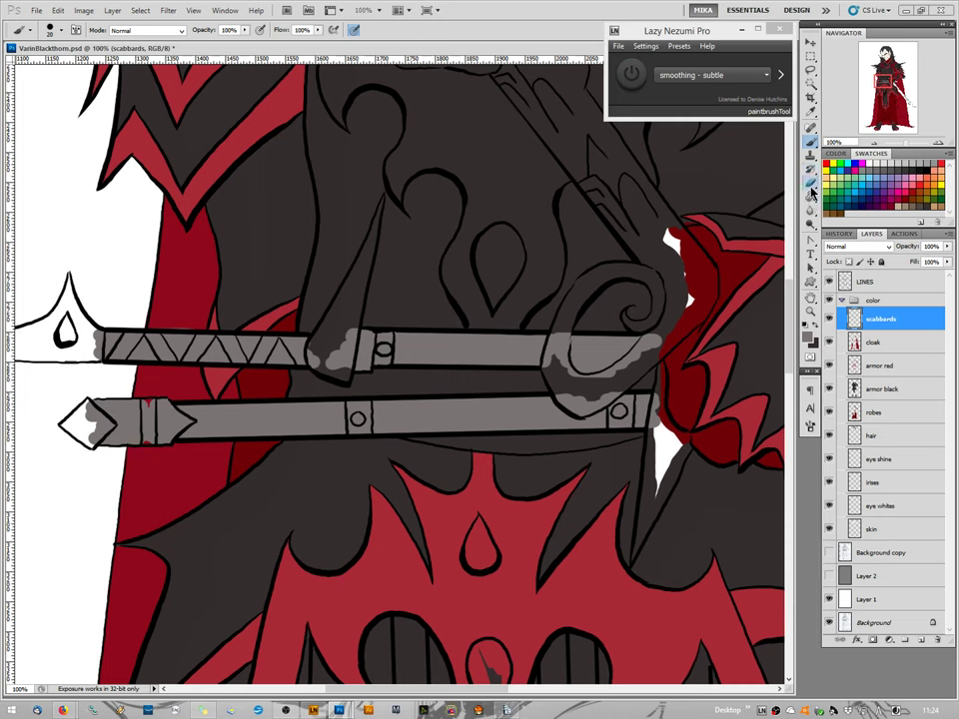
key(e)
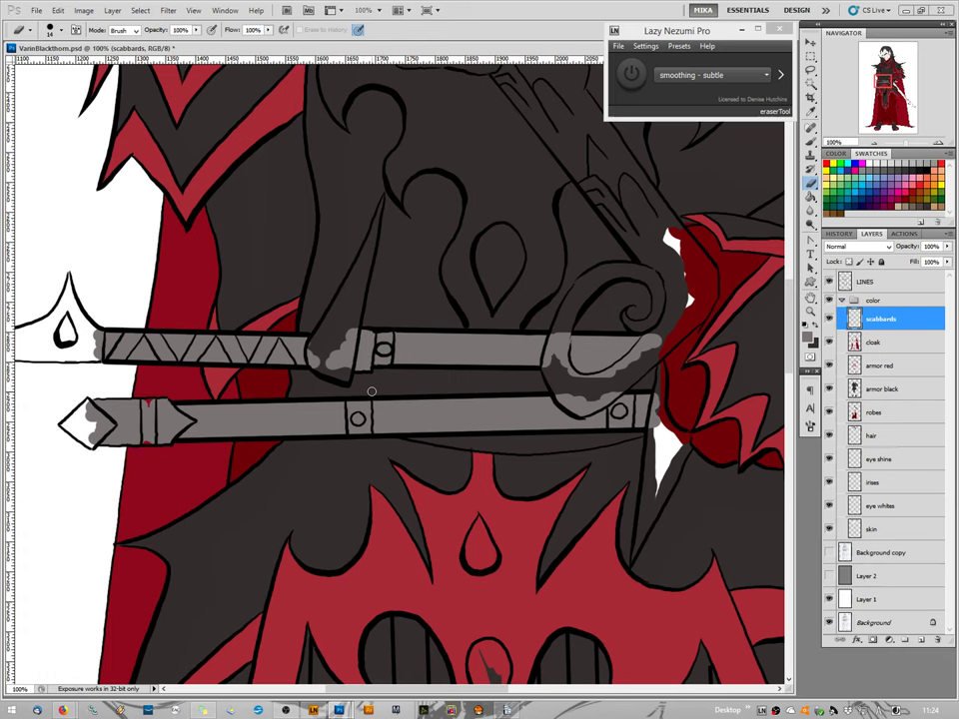
click(812, 145)
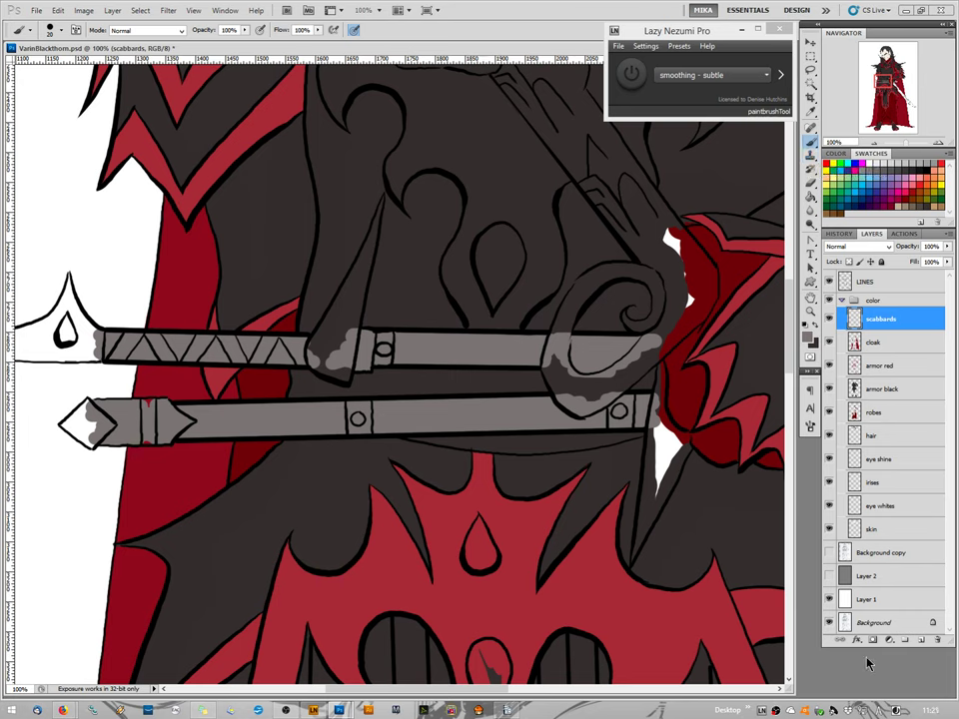
Add a new layer named dagger metal above the scabbards layer.
click(922, 641)
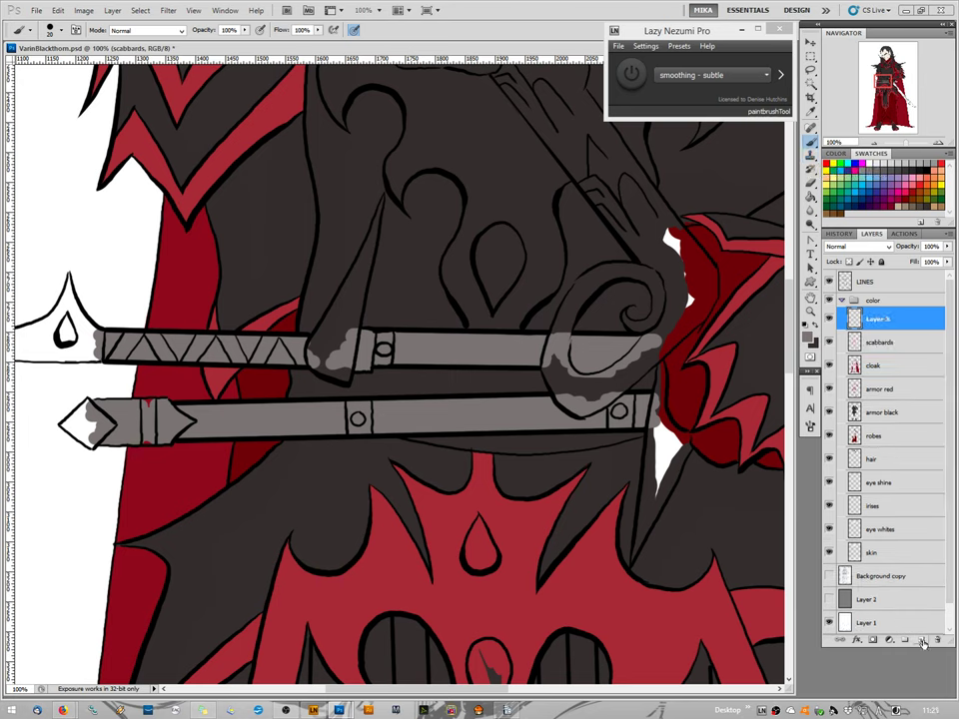
double_click(871, 317)
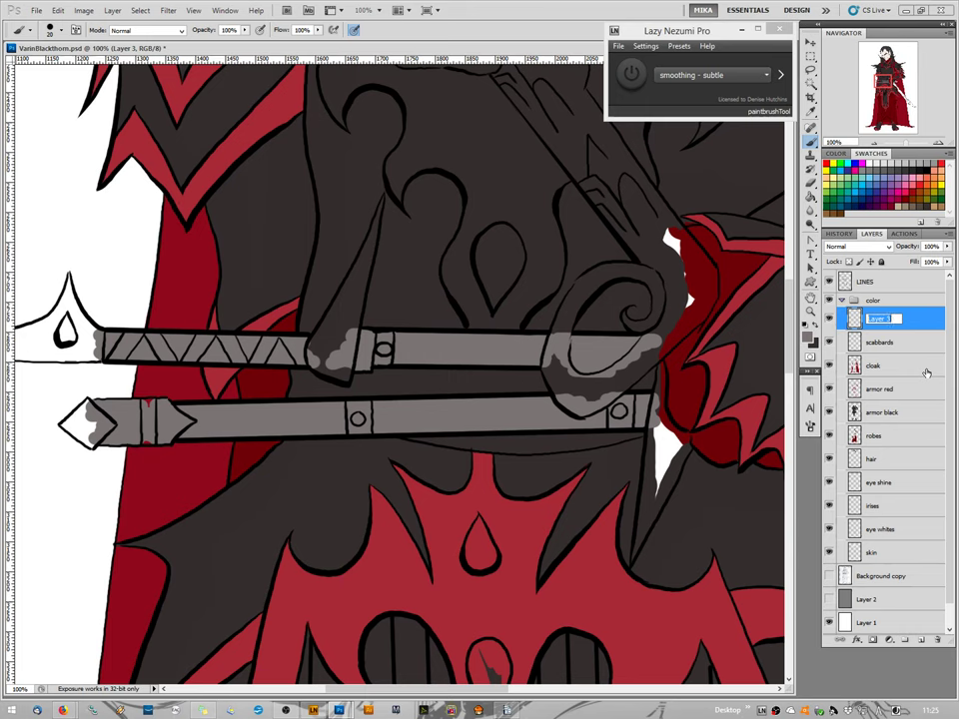
text(dagger metal)
key(Return)
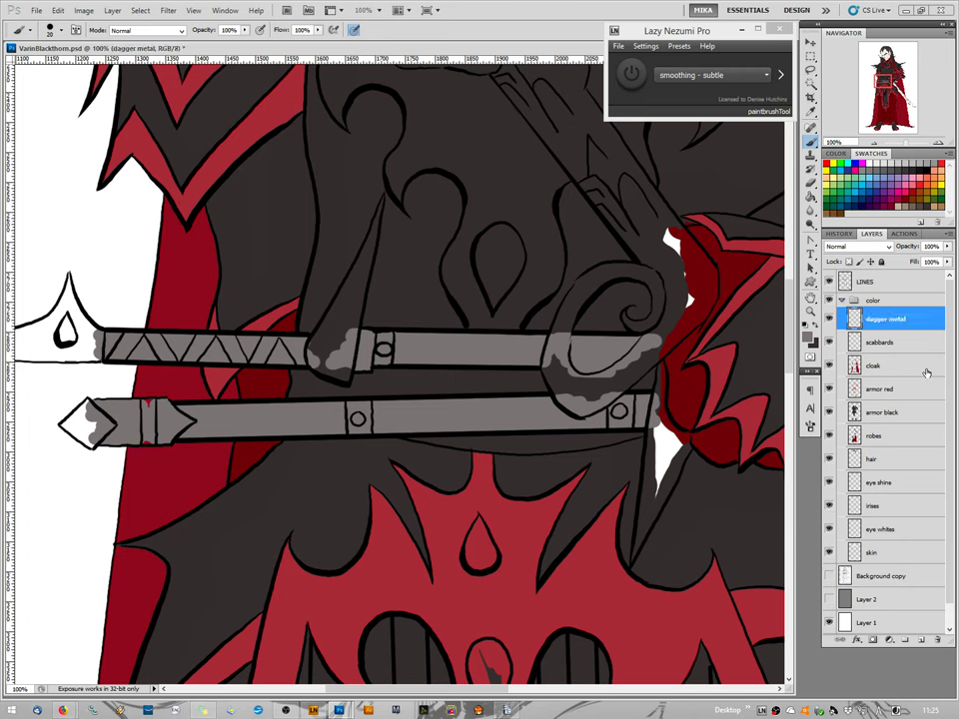
Set the foreground colour to a light grey of about #cfcaca for the dagger metal.
key(i)
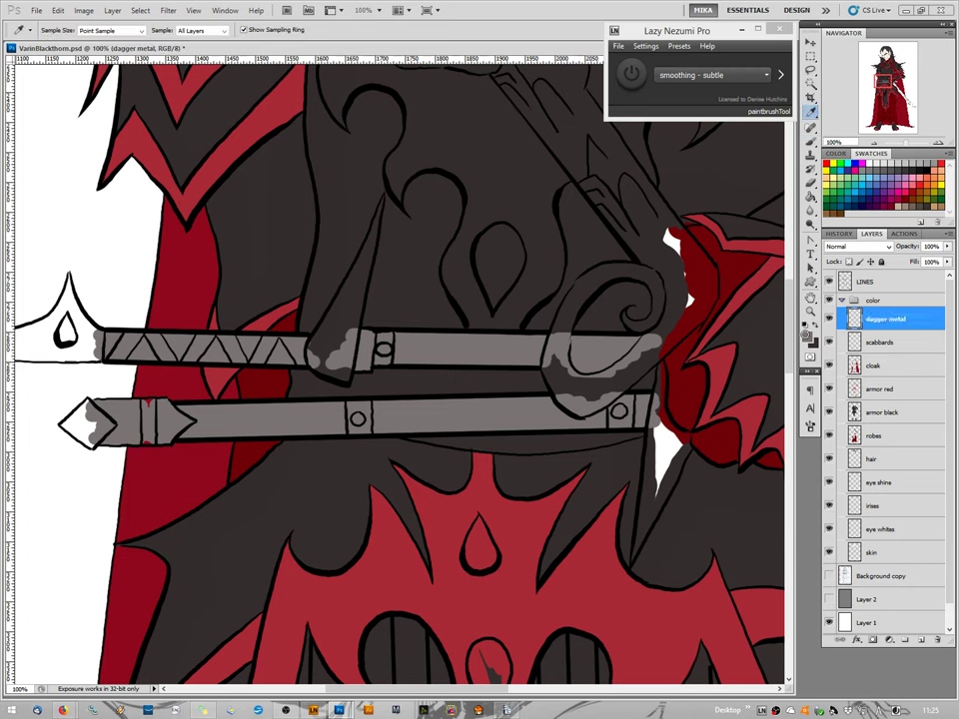
click(807, 338)
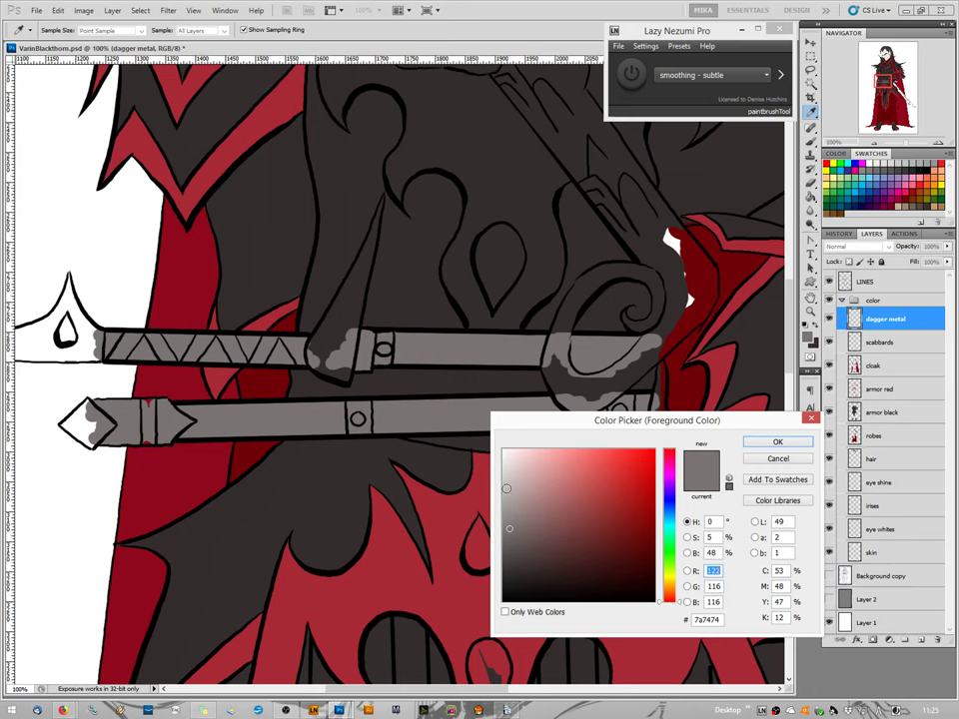
click(507, 479)
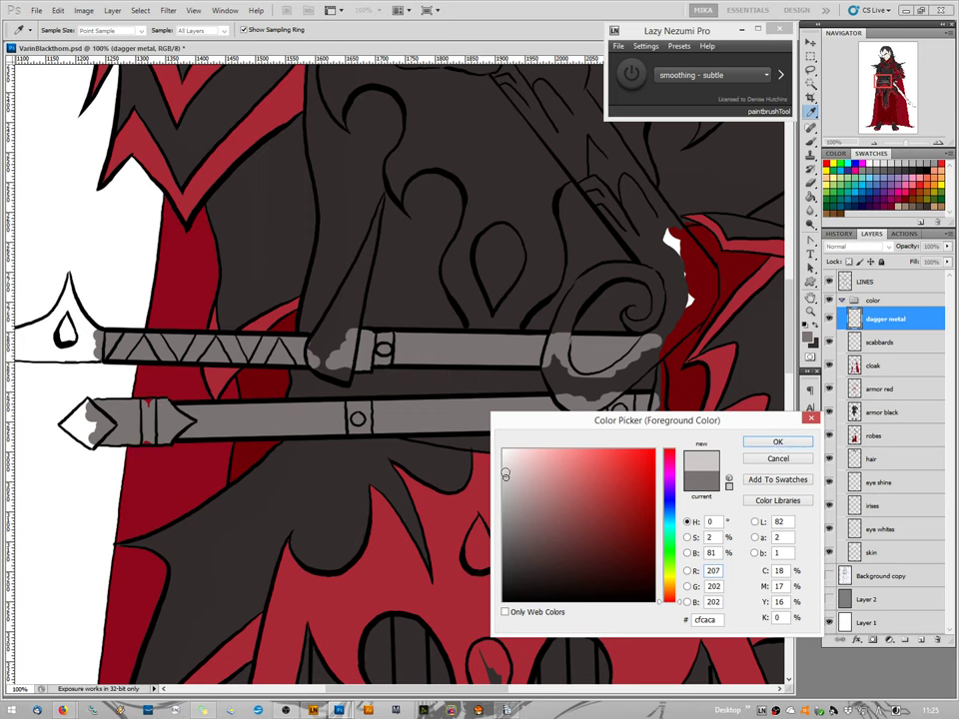
click(753, 444)
Paint the upper dagger's upright guard spike light grey, using a 4 px brush near the tip and 15 px for the wider base.
key(b)
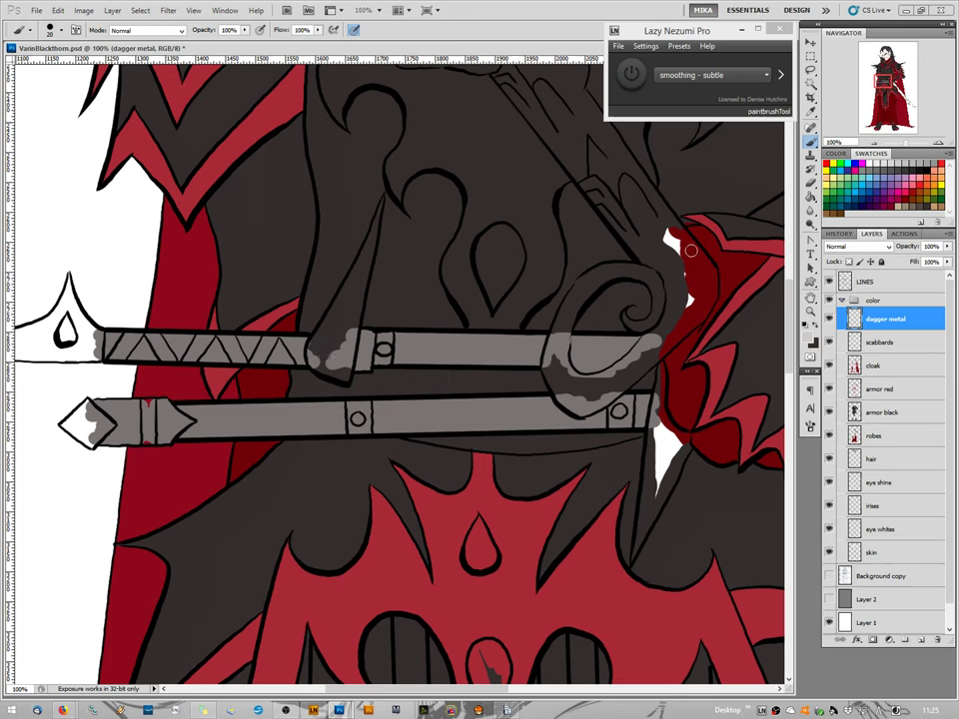
right_click(372, 243)
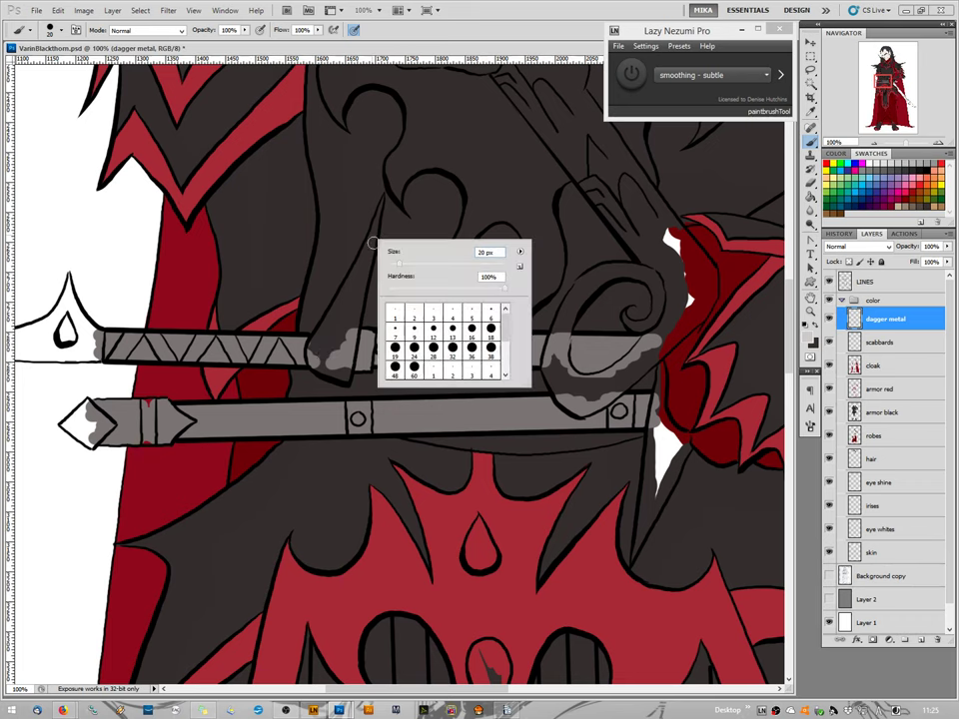
drag(398, 264, 391, 264)
key(Return)
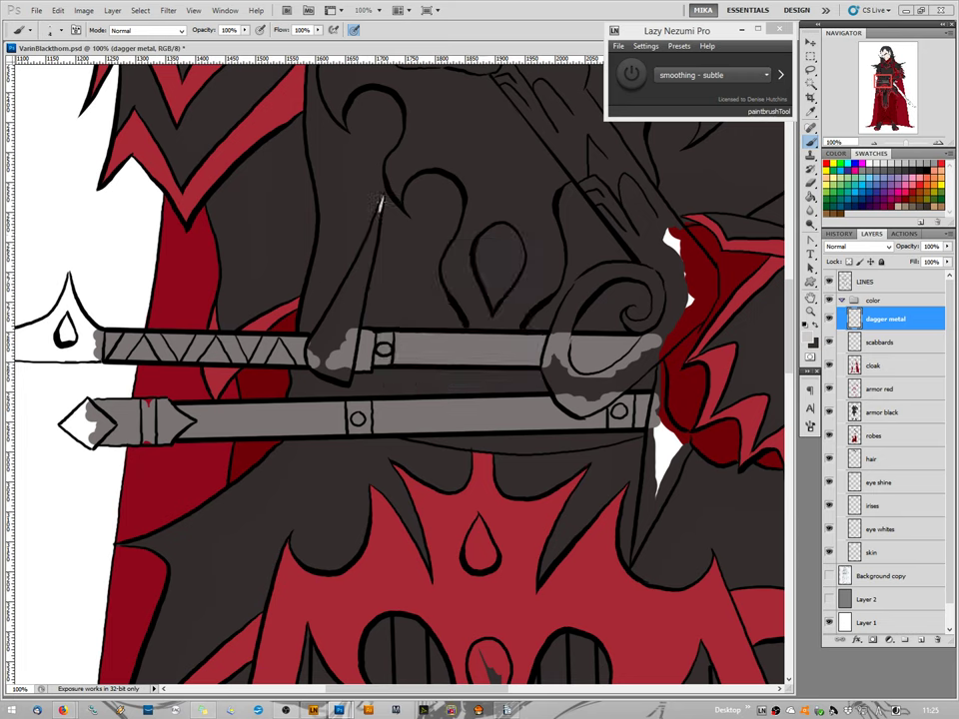
mouse_move(371, 233)
mouse_down()
mouse_move(380, 210)
mouse_move(349, 288)
mouse_move(371, 269)
mouse_move(366, 282)
mouse_move(352, 286)
mouse_move(346, 310)
mouse_up()
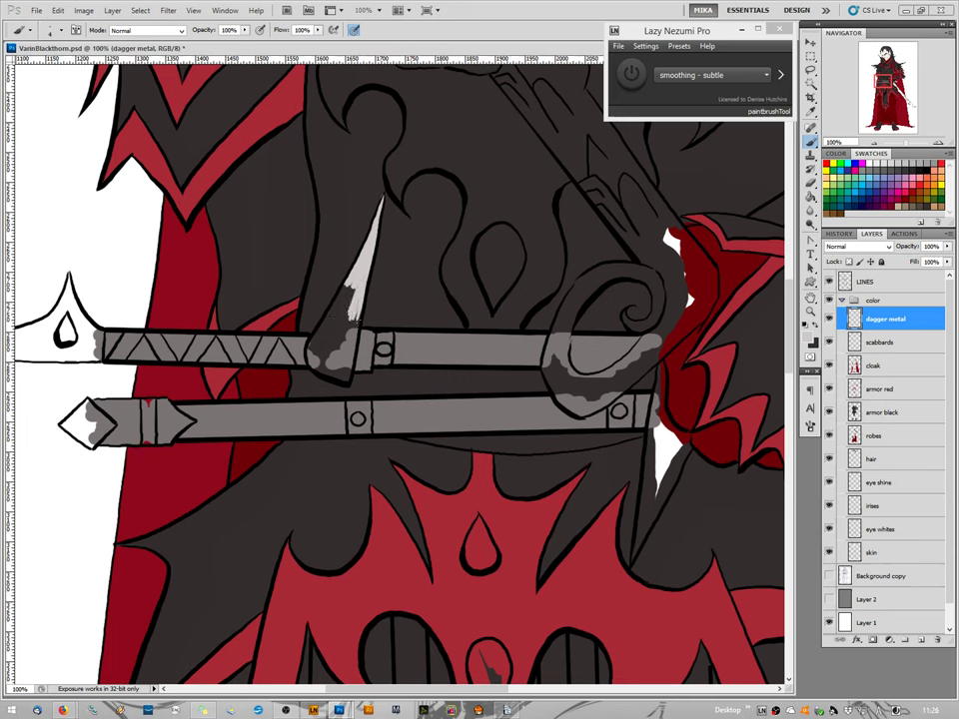
right_click(350, 297)
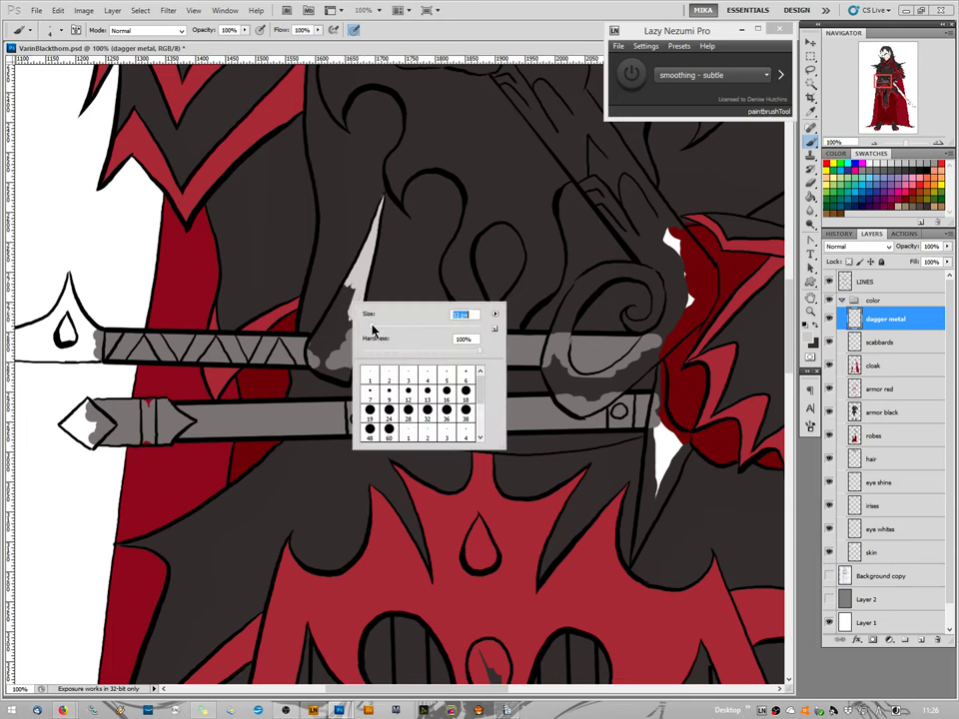
click(345, 305)
mouse_move(346, 305)
mouse_down()
mouse_move(360, 285)
mouse_move(350, 284)
mouse_move(323, 328)
mouse_move(332, 347)
mouse_move(356, 318)
mouse_move(352, 350)
mouse_move(337, 358)
mouse_move(323, 349)
mouse_move(332, 366)
mouse_move(332, 352)
mouse_move(314, 368)
mouse_move(315, 346)
mouse_move(327, 372)
mouse_up()
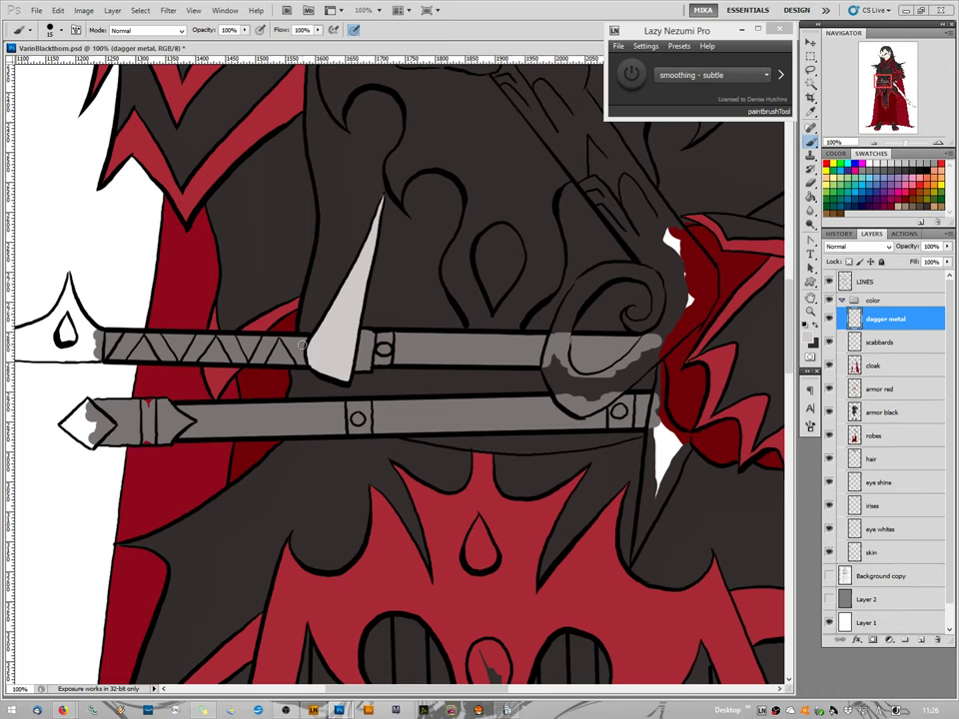
key(e)
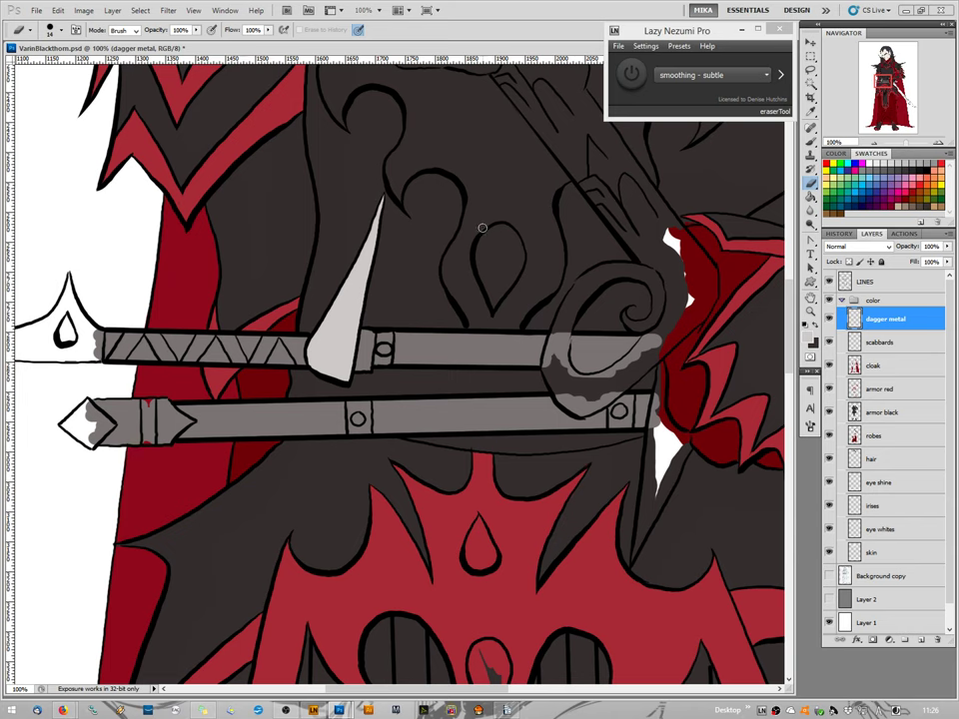
Show the grey backdrop on Layer 2 and paint the upper dagger's long pointed pommel light grey, erasing the overspill outside its outline.
click(811, 143)
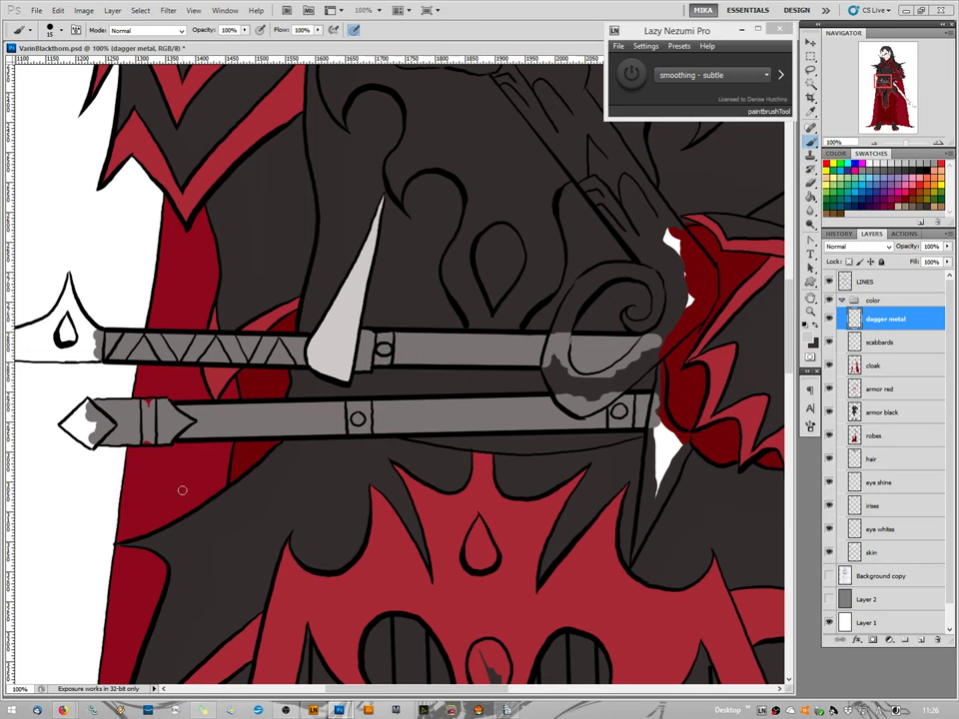
drag(173, 450, 249, 447)
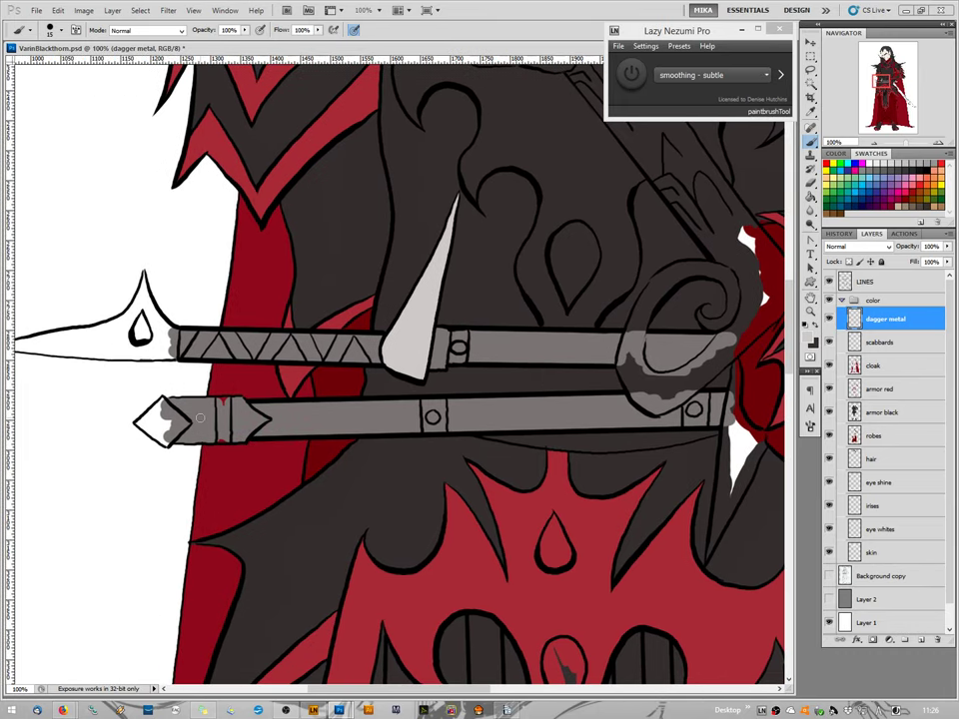
click(829, 599)
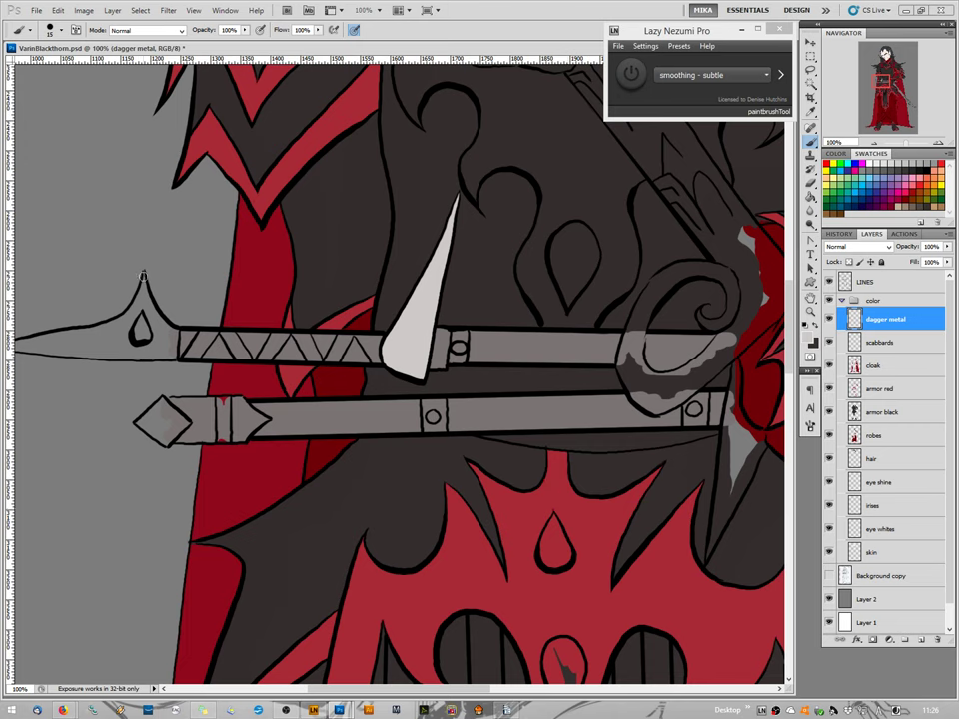
mouse_move(143, 272)
mouse_down()
mouse_move(160, 327)
mouse_move(175, 331)
mouse_move(174, 352)
mouse_move(150, 351)
mouse_move(122, 322)
mouse_move(110, 326)
mouse_move(123, 342)
mouse_move(52, 349)
mouse_move(108, 334)
mouse_up()
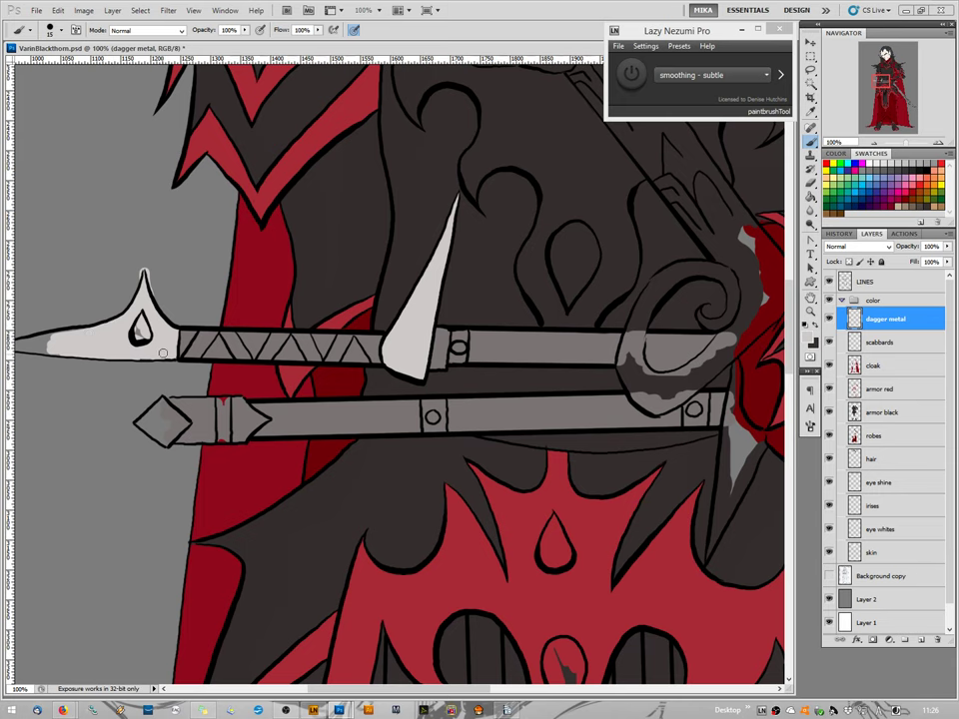
drag(85, 402, 174, 413)
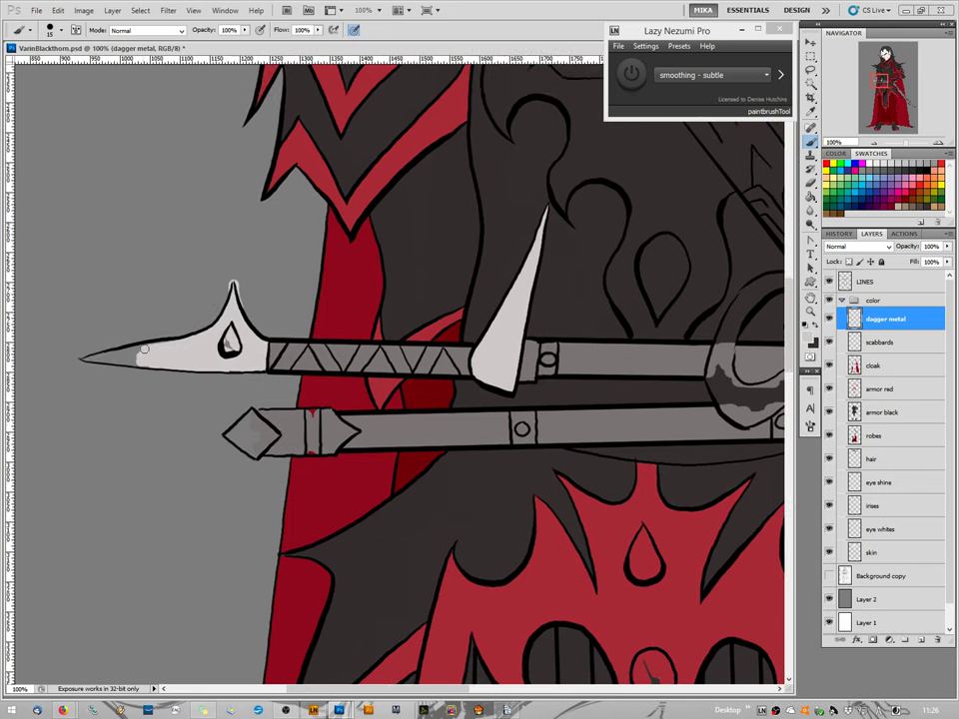
mouse_move(136, 350)
mouse_down()
mouse_move(84, 357)
mouse_move(133, 354)
mouse_move(159, 365)
mouse_move(119, 362)
mouse_up()
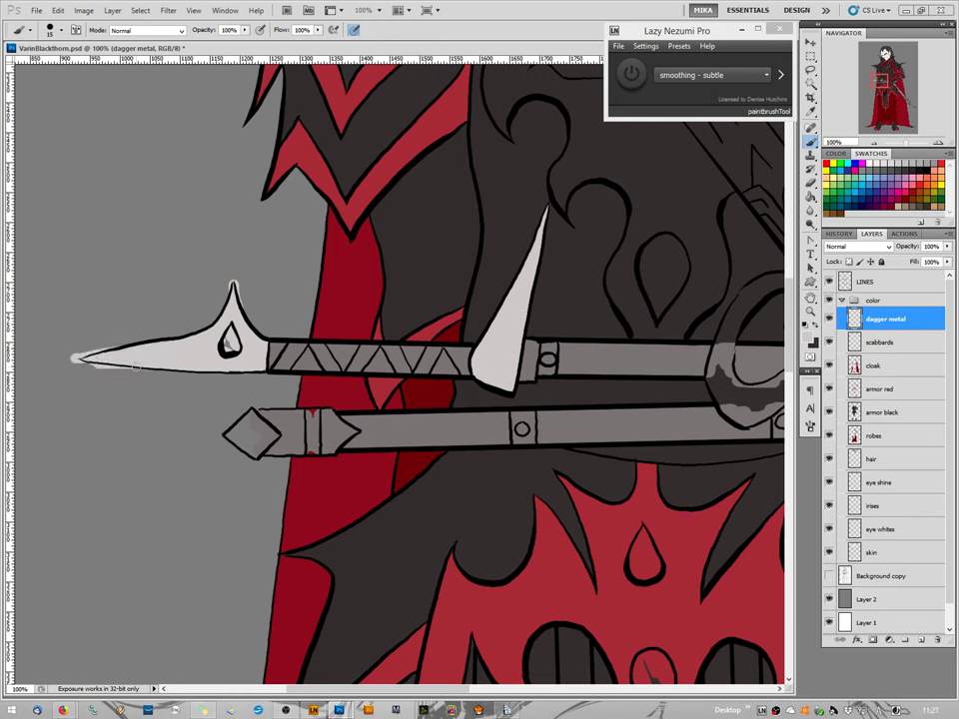
key(e)
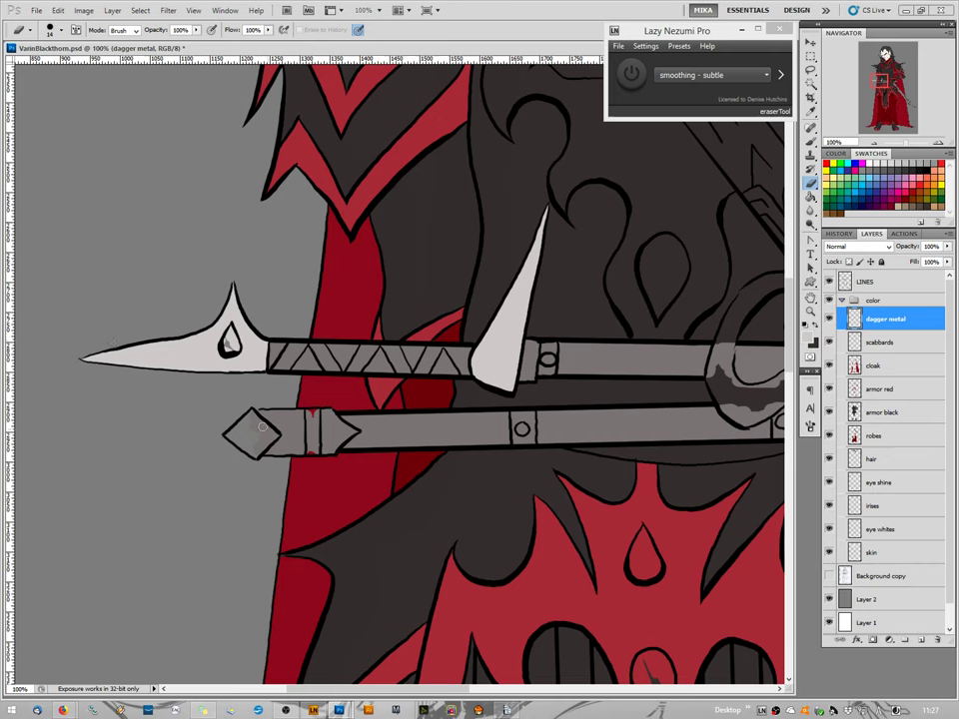
Paint the lower scabbard's diamond tip and narrow band plus the collar beside the guard spike light grey, erasing the overspill.
key(b)
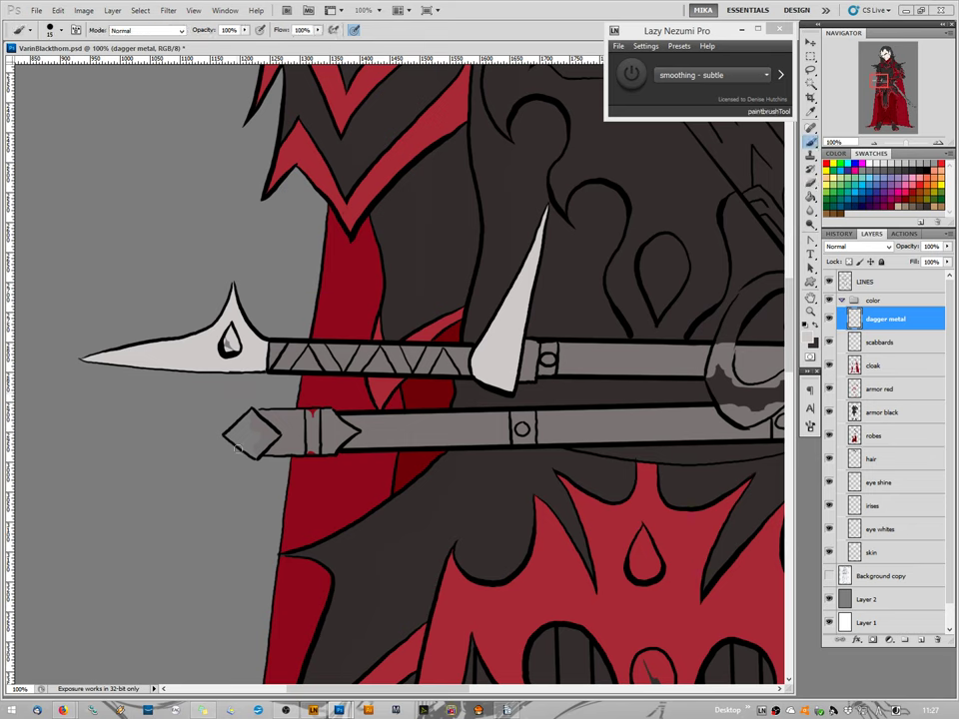
mouse_move(253, 416)
mouse_down()
mouse_move(266, 431)
mouse_move(233, 424)
mouse_move(247, 454)
mouse_up()
mouse_move(313, 426)
mouse_down()
mouse_move(312, 414)
mouse_move(310, 444)
mouse_move(313, 404)
mouse_up()
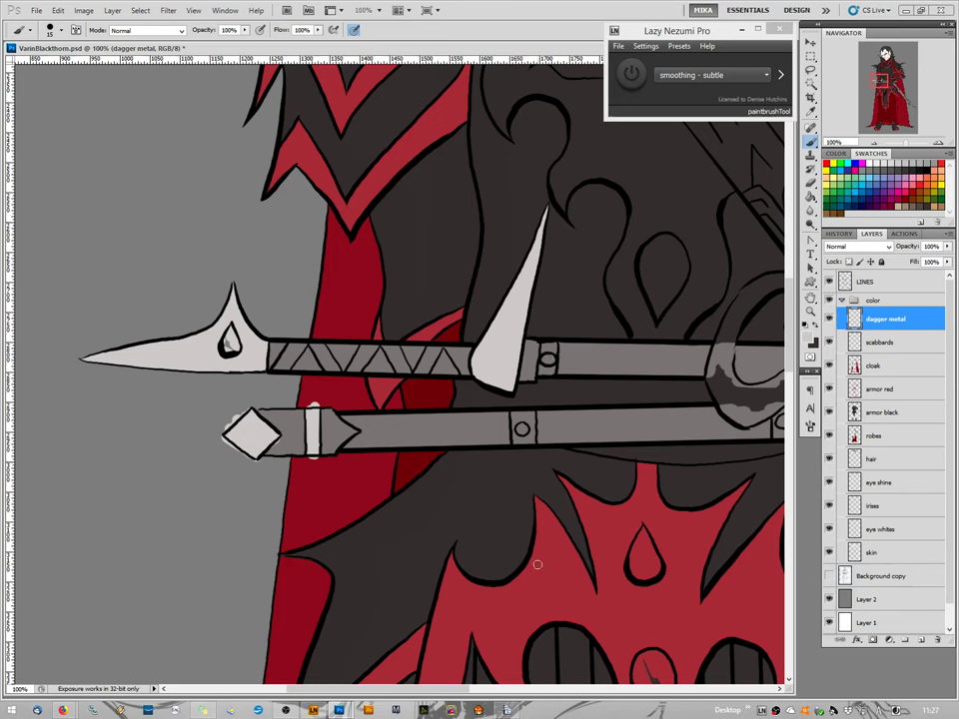
mouse_move(530, 347)
mouse_down()
mouse_move(530, 372)
mouse_move(523, 364)
mouse_up()
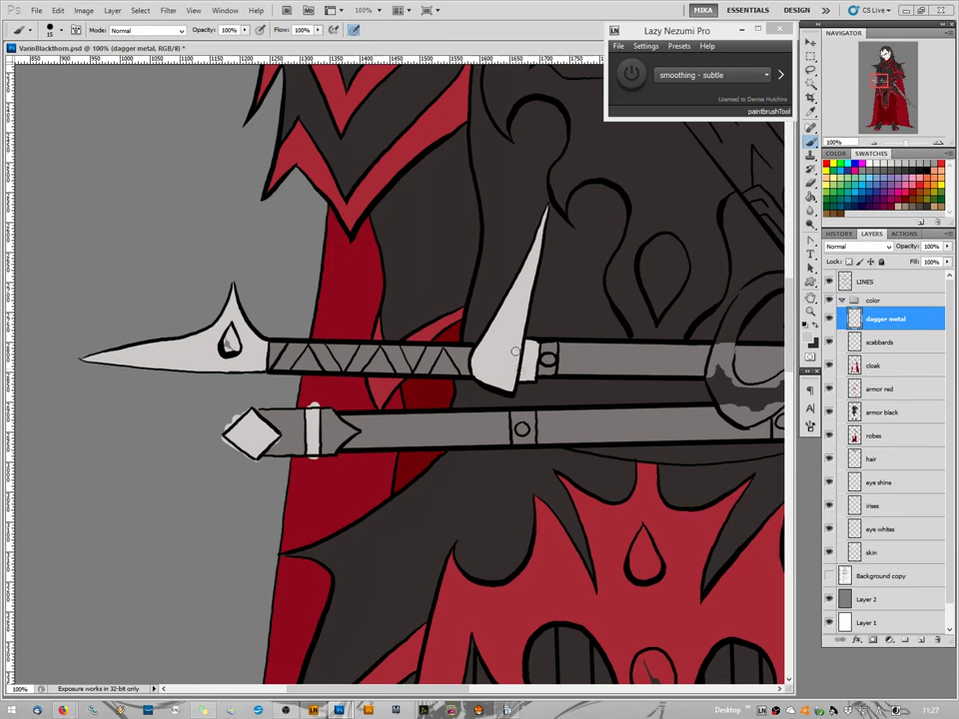
key(e)
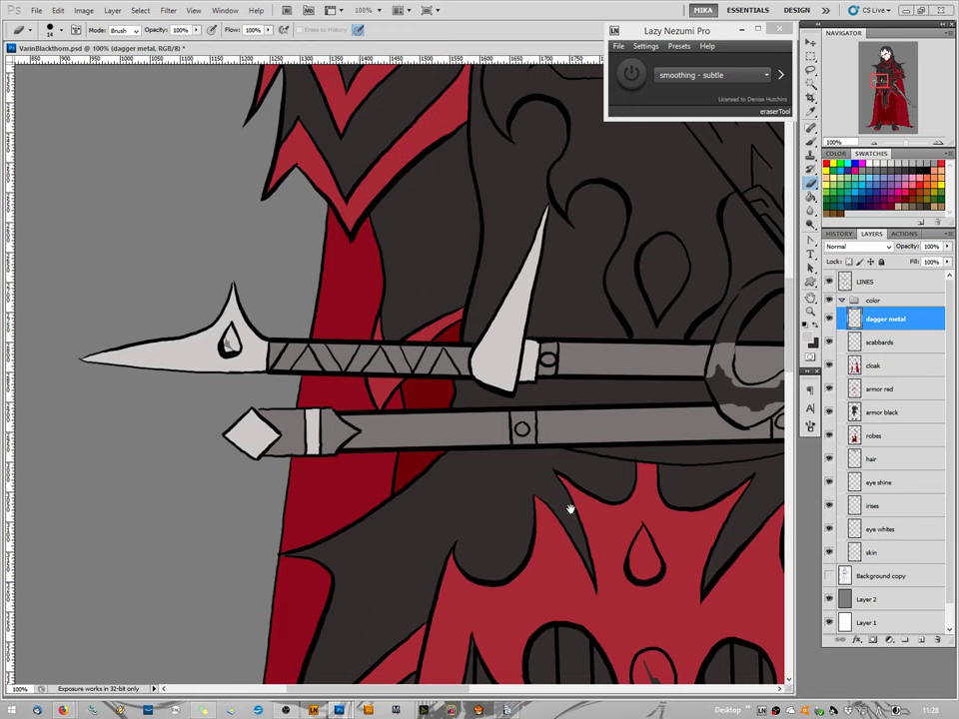
Paint the diamond end and the long pointed pommel protruding beyond the gauntlet light grey over the cloak.
drag(509, 507, 52, 535)
mouse_move(452, 541)
mouse_down()
mouse_move(356, 542)
mouse_move(350, 531)
mouse_up()
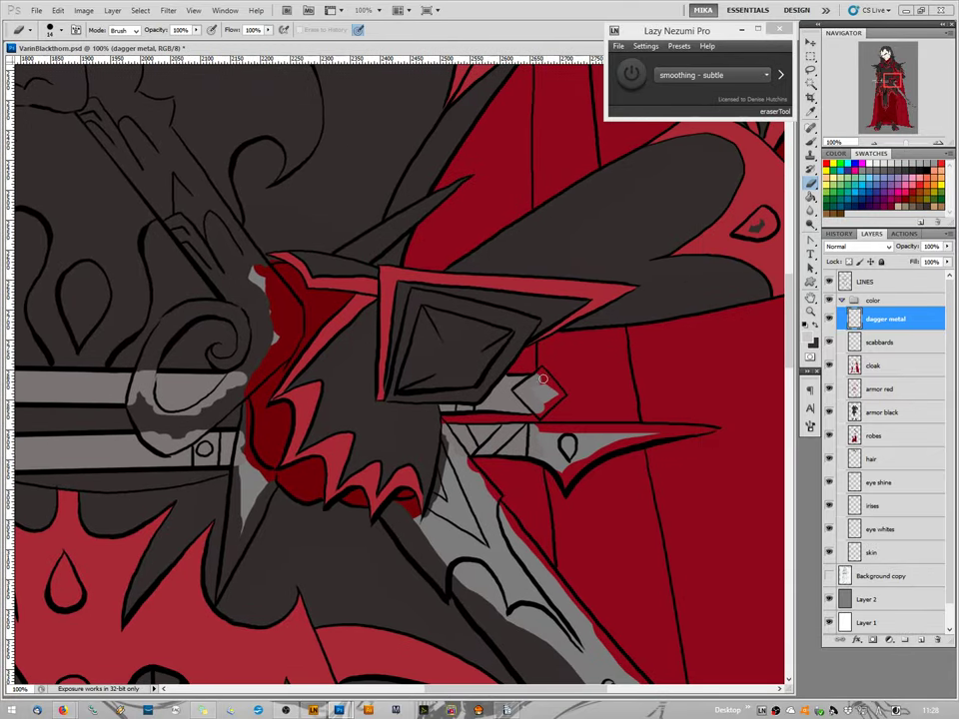
key(b)
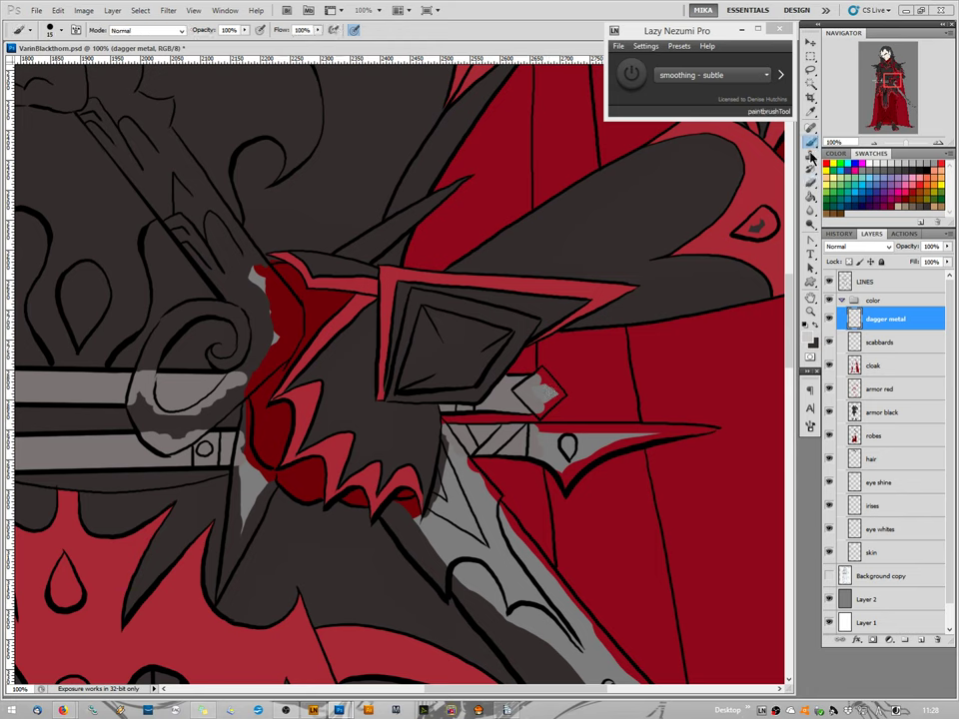
mouse_move(554, 383)
mouse_down()
mouse_move(541, 413)
mouse_move(554, 418)
mouse_move(532, 433)
mouse_move(558, 477)
mouse_move(572, 437)
mouse_move(590, 466)
mouse_move(617, 425)
mouse_up()
mouse_move(723, 434)
mouse_down()
mouse_move(636, 438)
mouse_move(655, 430)
mouse_move(614, 427)
mouse_up()
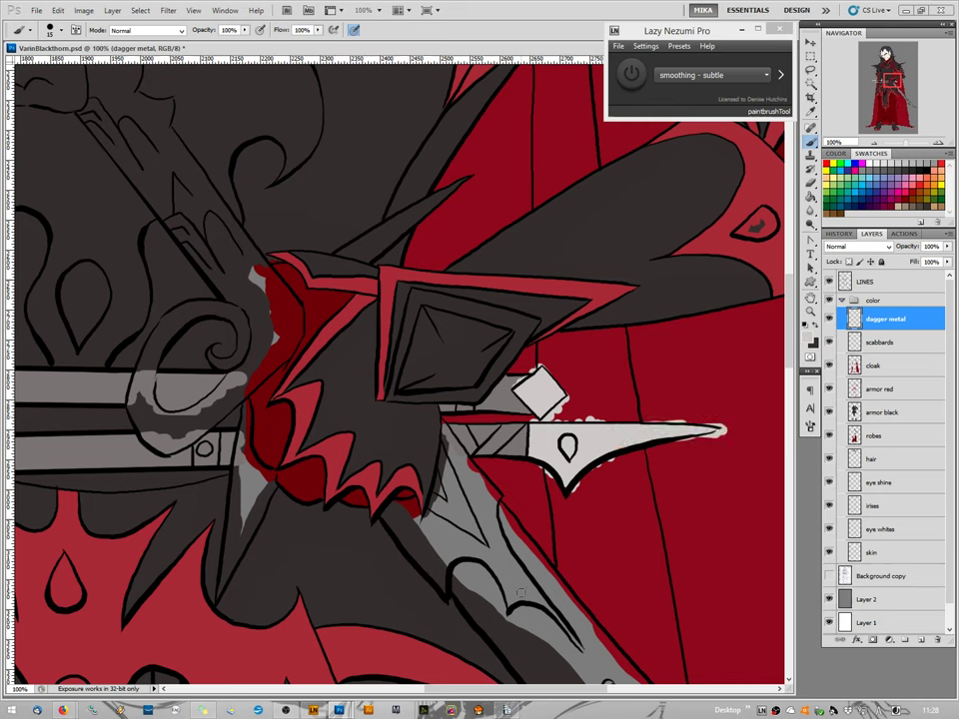
Touch up the pommel's downward point and erase the light grey overspill around it and the diamond, switching to a finer eraser.
click(812, 185)
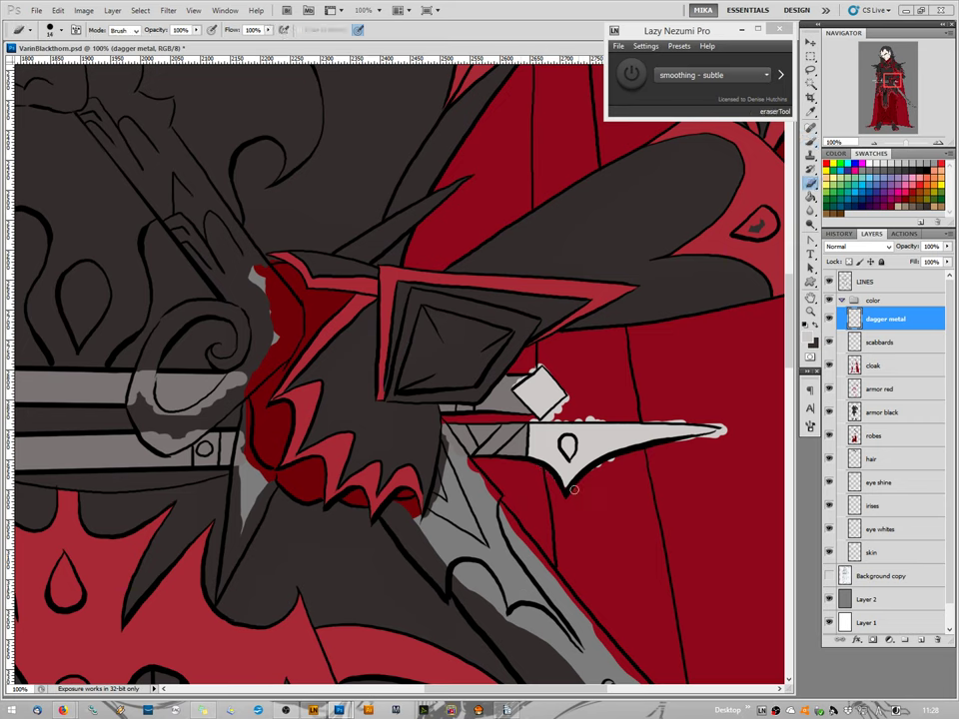
key(b)
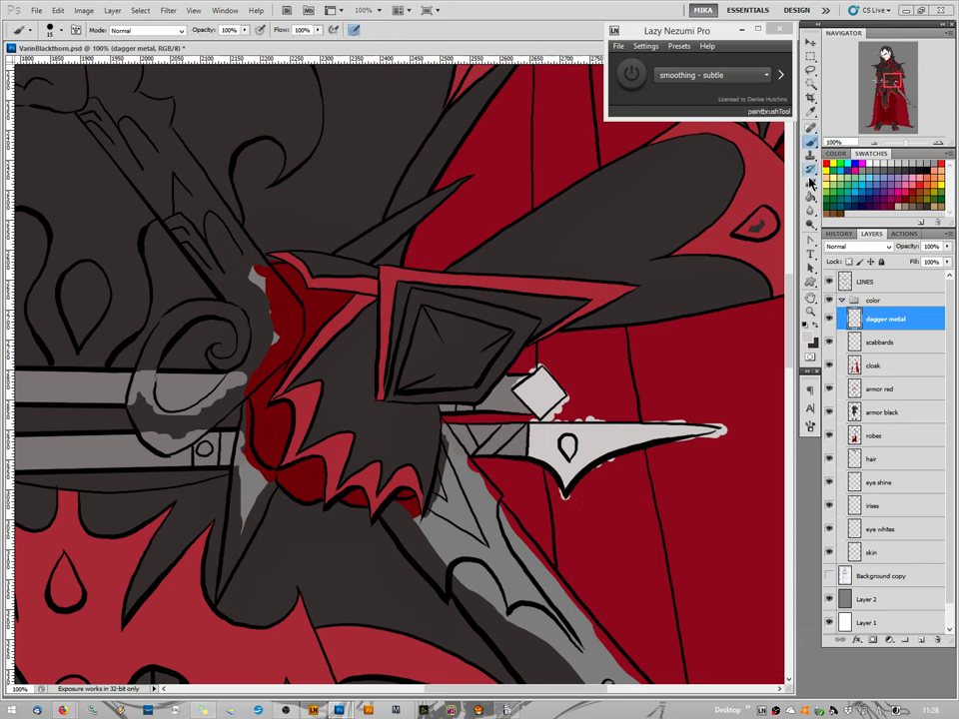
key(e)
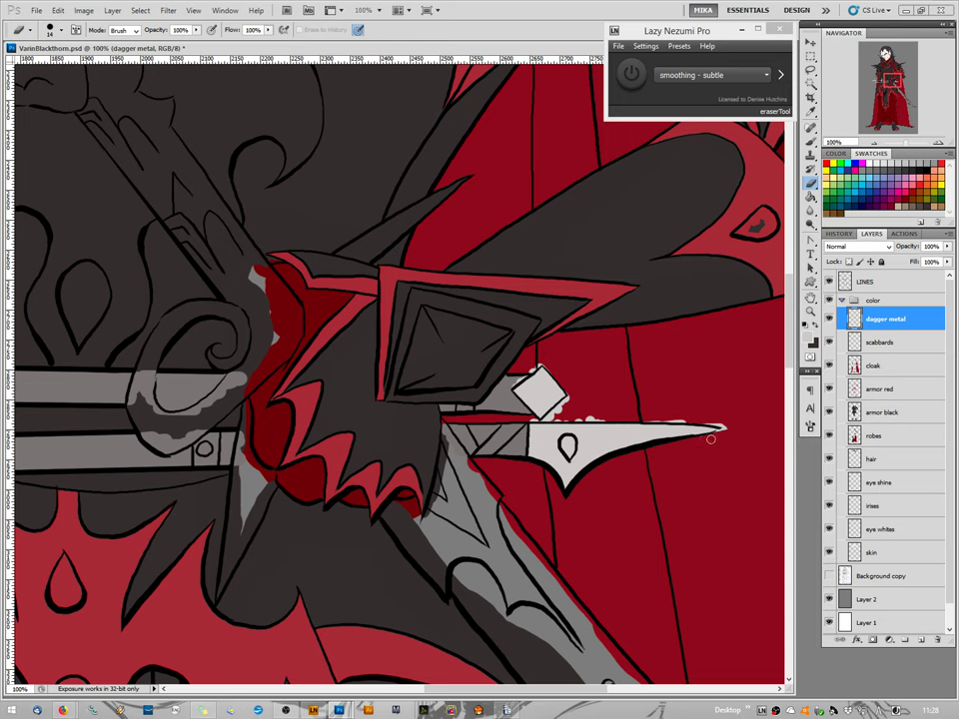
drag(731, 424, 571, 418)
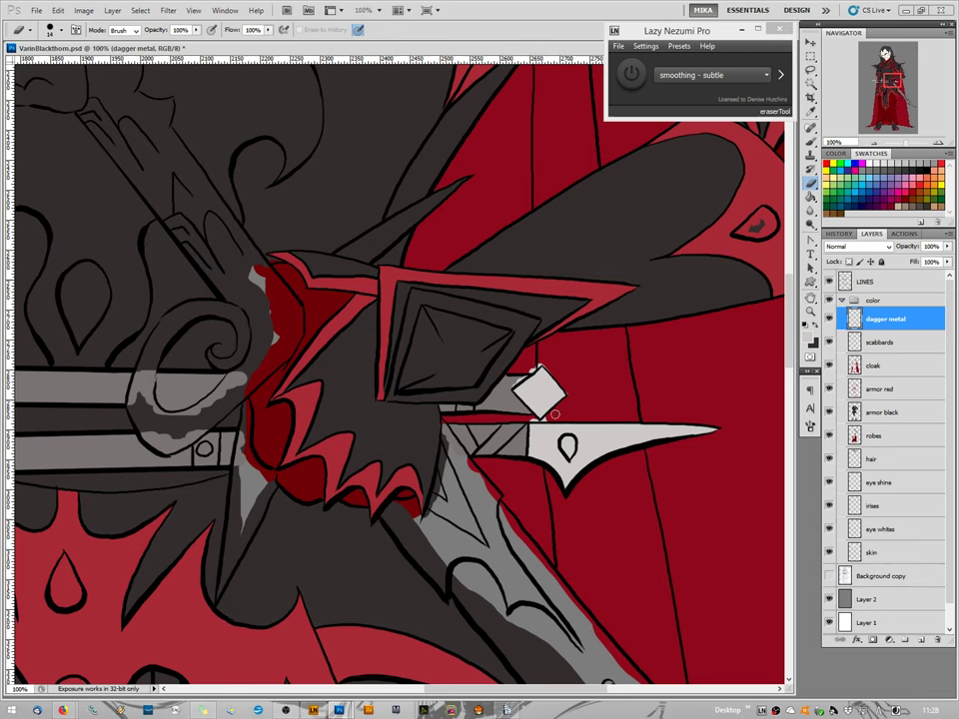
right_click(553, 425)
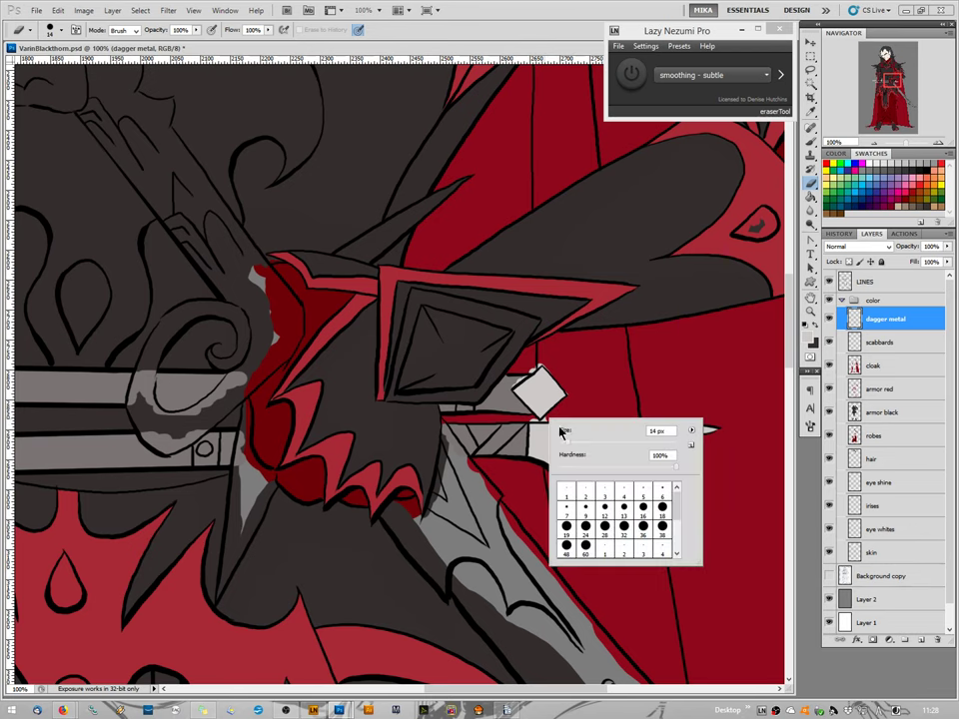
click(564, 446)
click(527, 419)
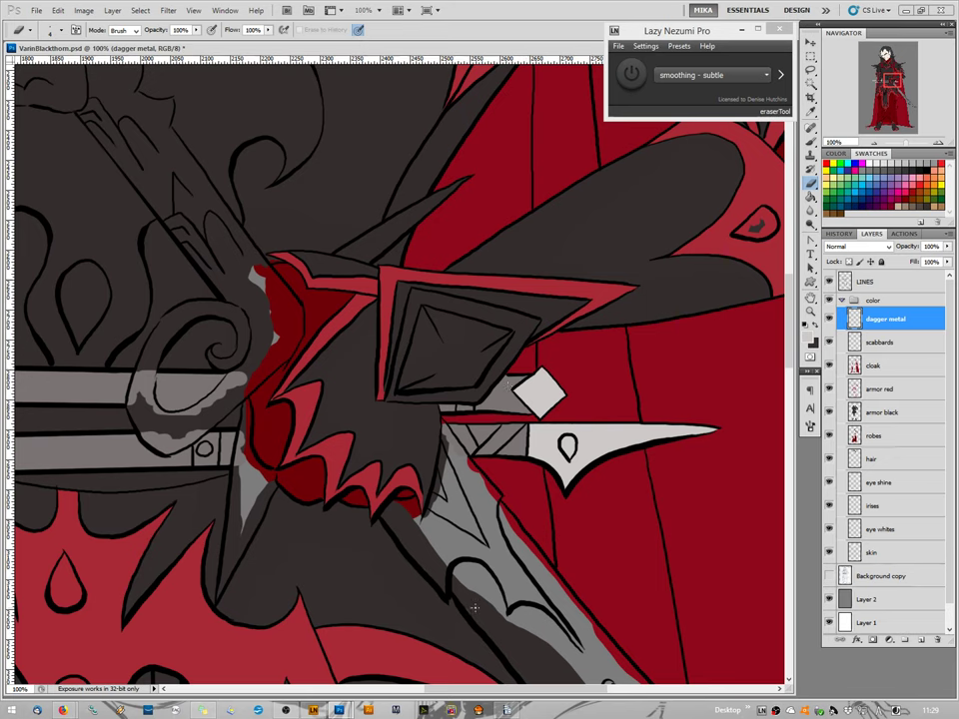
Paint the small band between the gauntlet and the diamond end light grey, reducing the brush to 8 px.
key(b)
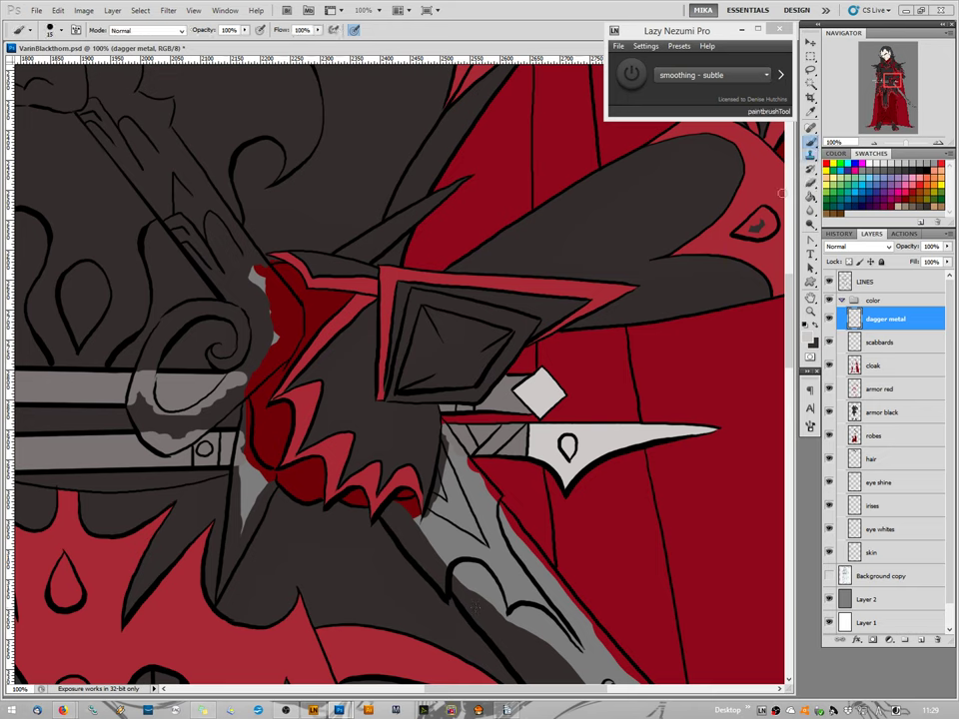
right_click(470, 408)
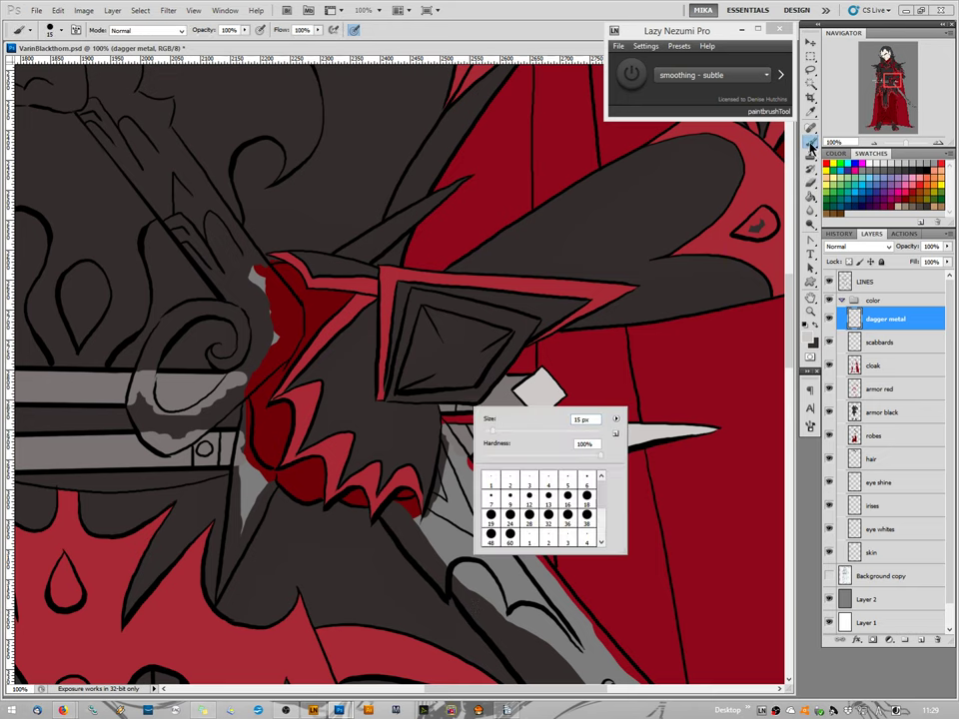
key(Escape)
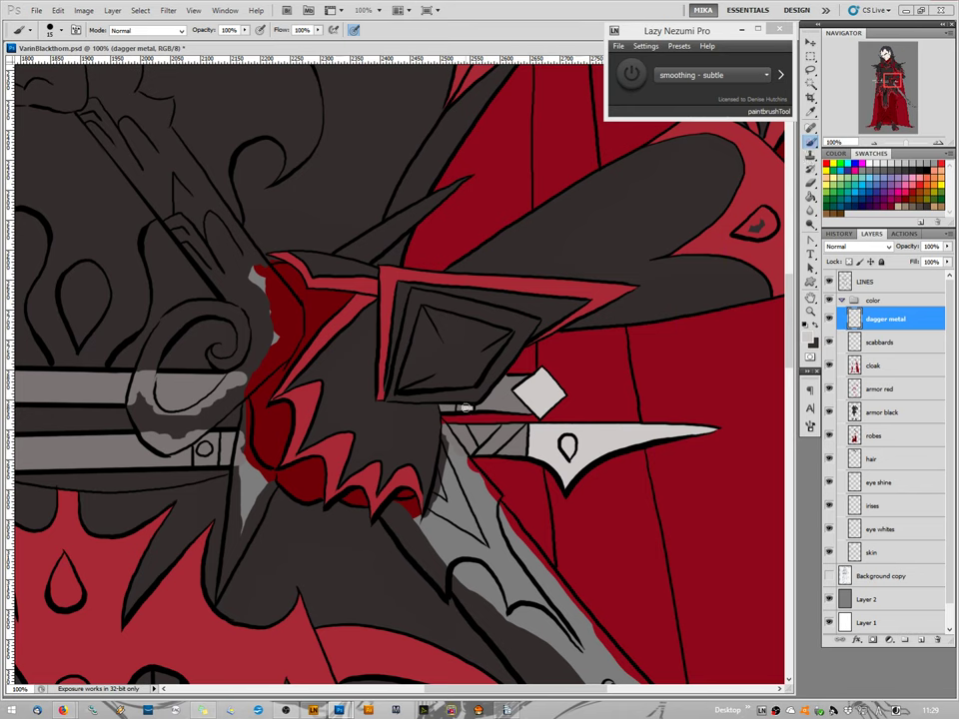
right_click(457, 403)
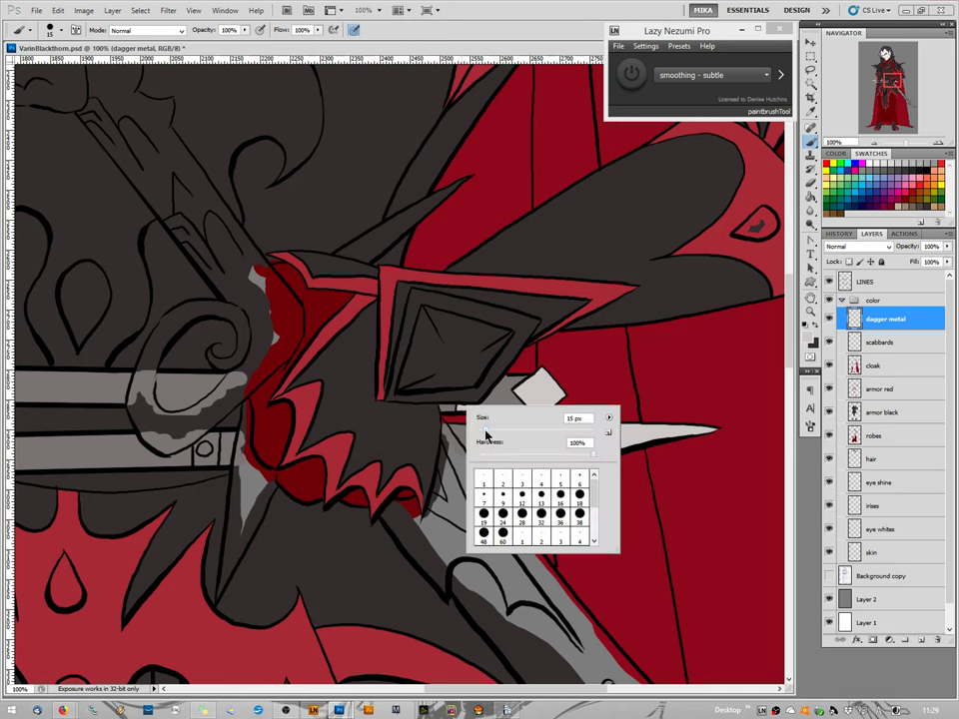
drag(480, 426, 480, 431)
key(Return)
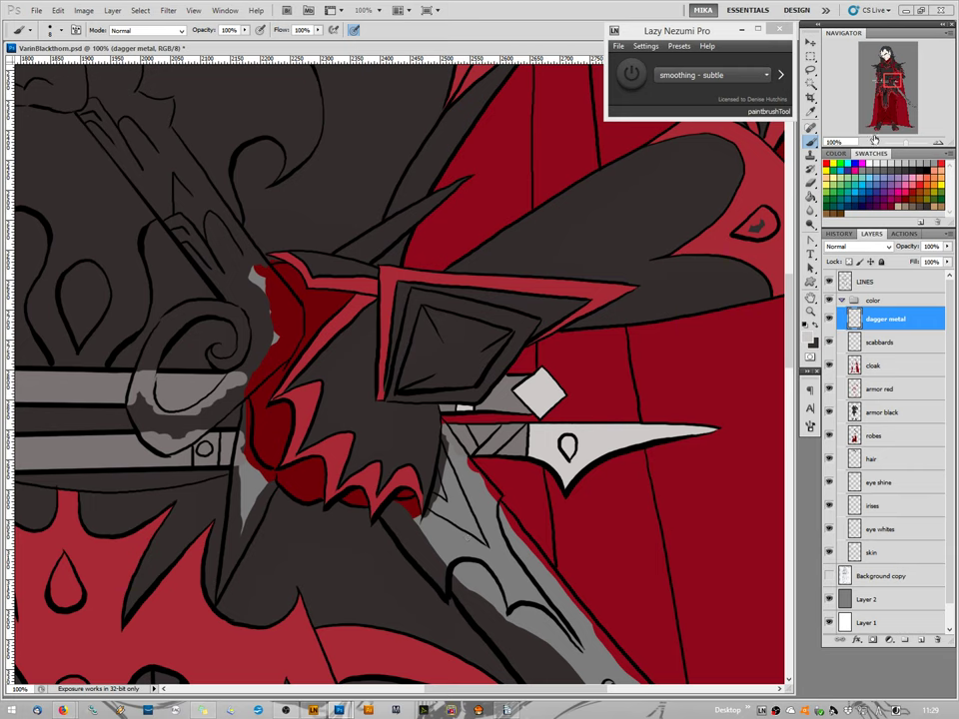
click(875, 142)
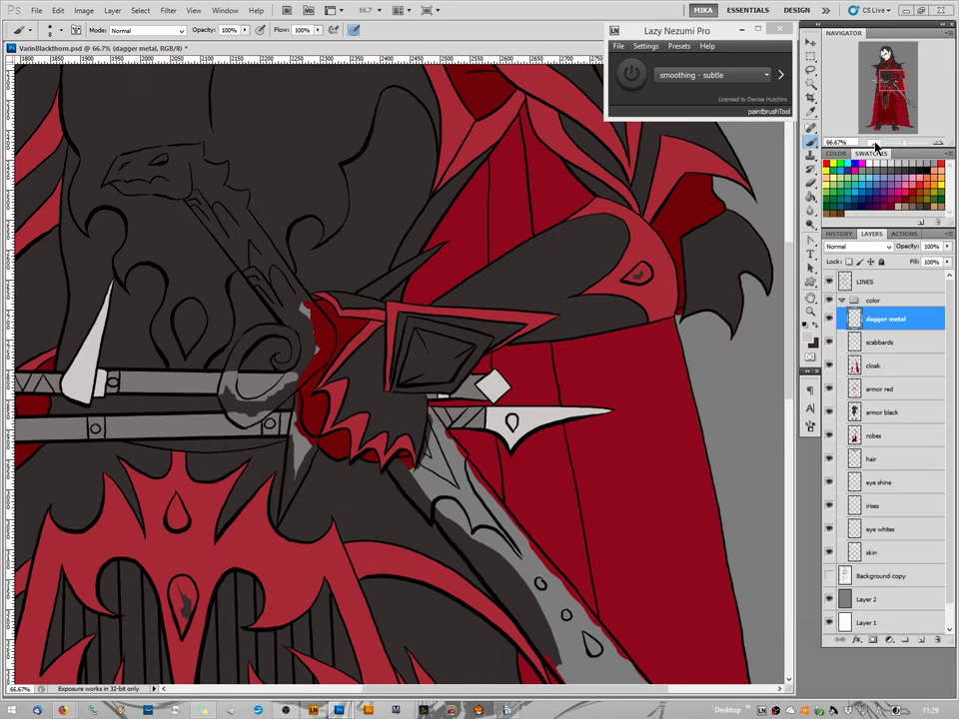
click(875, 142)
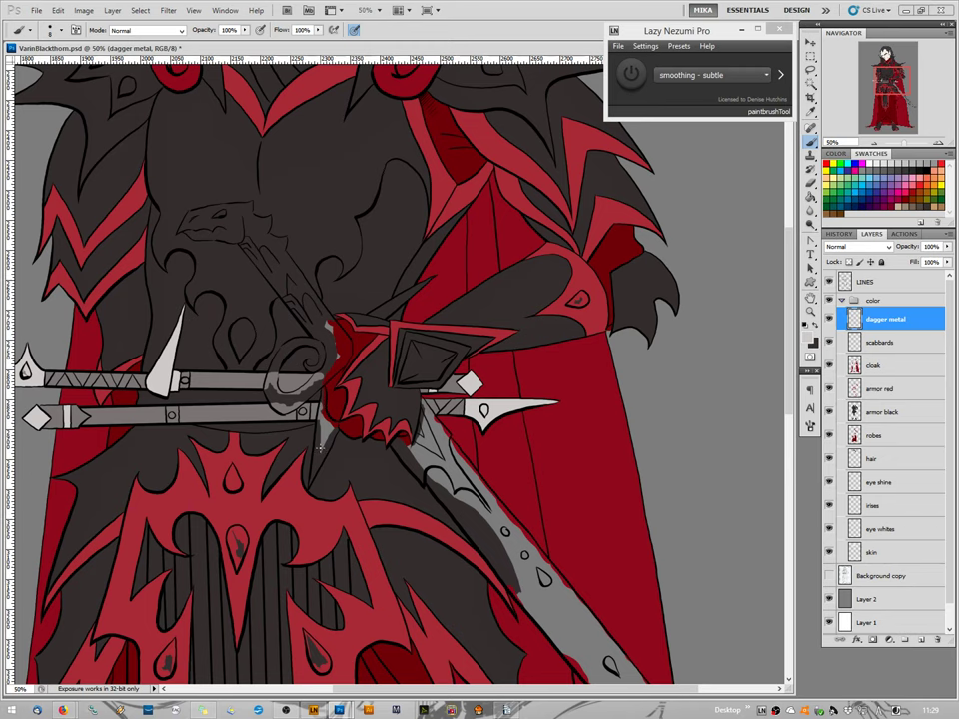
click(939, 143)
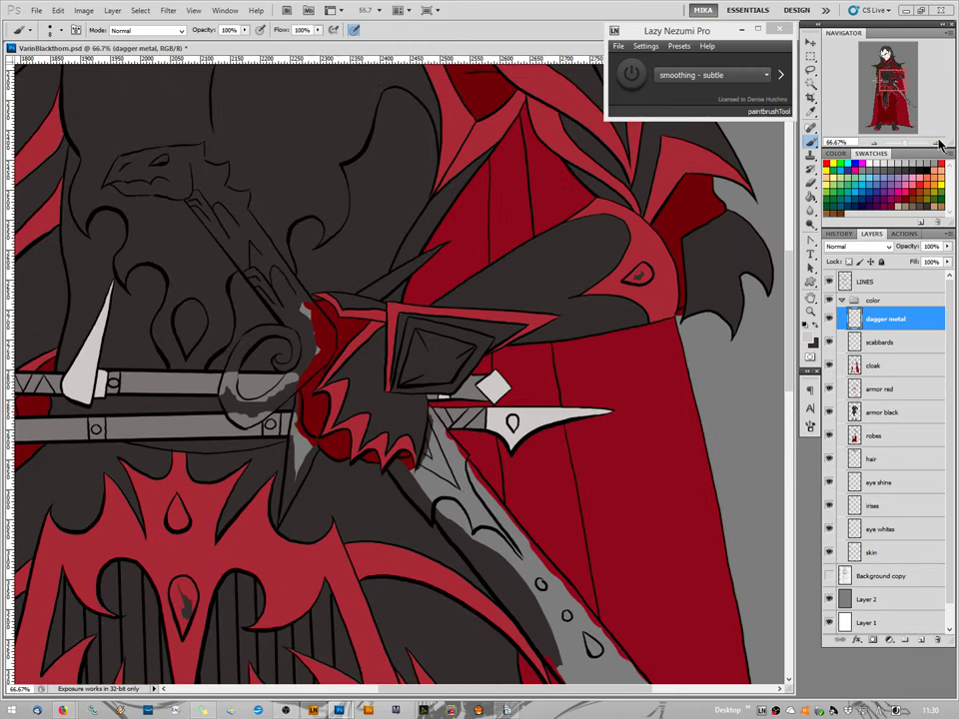
Paint the narrow band at the gauntlet end of the lower scabbard light grey.
click(939, 143)
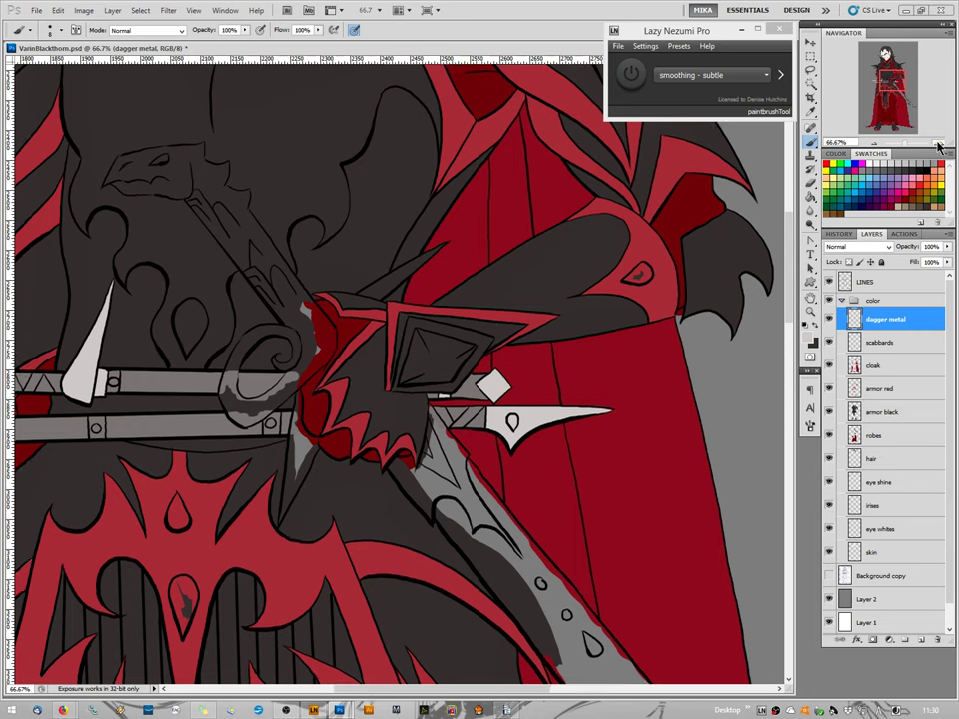
click(939, 143)
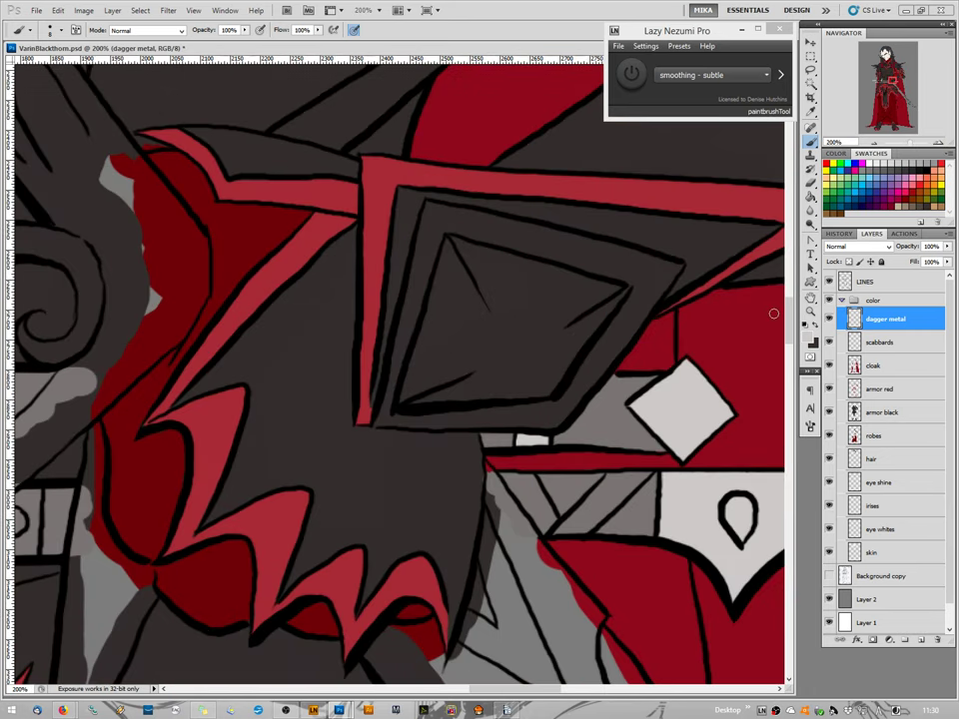
drag(225, 584, 428, 455)
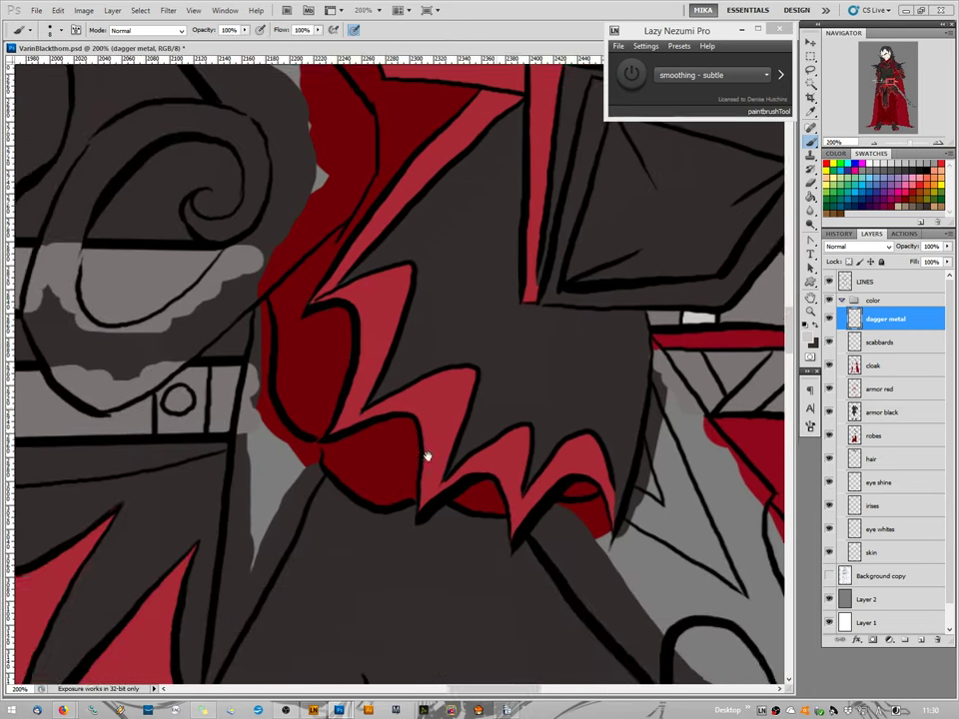
key(ctrl+r)
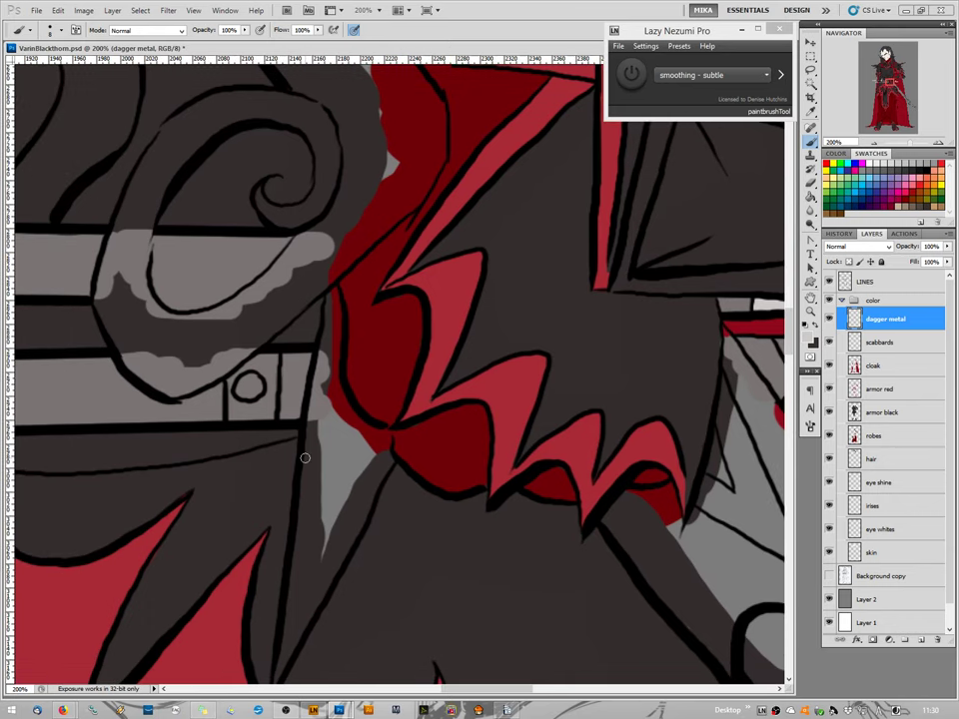
mouse_move(303, 359)
mouse_down()
mouse_move(312, 363)
mouse_move(287, 357)
mouse_move(288, 415)
mouse_move(305, 379)
mouse_move(295, 372)
mouse_up()
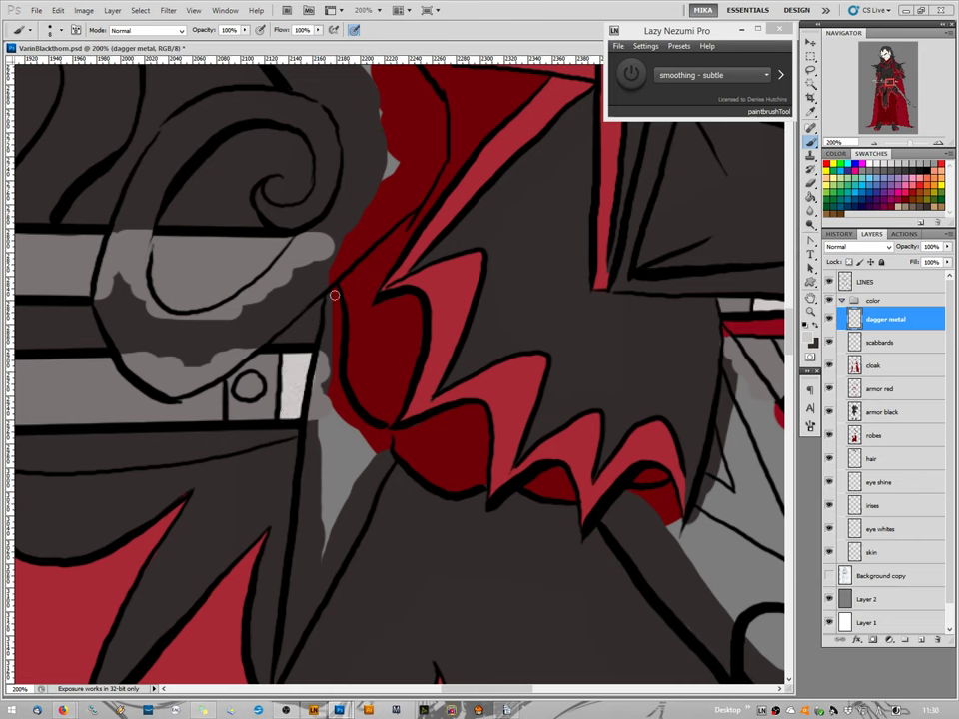
Paint the long pointed guard spike beside the gauntlet light grey down to its tip, then switch to the eraser.
mouse_move(331, 289)
mouse_down()
mouse_move(334, 320)
mouse_move(327, 294)
mouse_move(318, 386)
mouse_move(338, 308)
mouse_move(347, 416)
mouse_move(386, 442)
mouse_move(381, 428)
mouse_move(386, 463)
mouse_move(377, 442)
mouse_move(376, 460)
mouse_move(351, 426)
mouse_move(350, 467)
mouse_move(333, 446)
mouse_move(318, 467)
mouse_move(313, 386)
mouse_move(312, 508)
mouse_move(332, 442)
mouse_move(342, 512)
mouse_move(354, 530)
mouse_move(314, 588)
mouse_move(312, 532)
mouse_move(299, 594)
mouse_move(298, 515)
mouse_move(293, 627)
mouse_move(325, 580)
mouse_move(285, 641)
mouse_up()
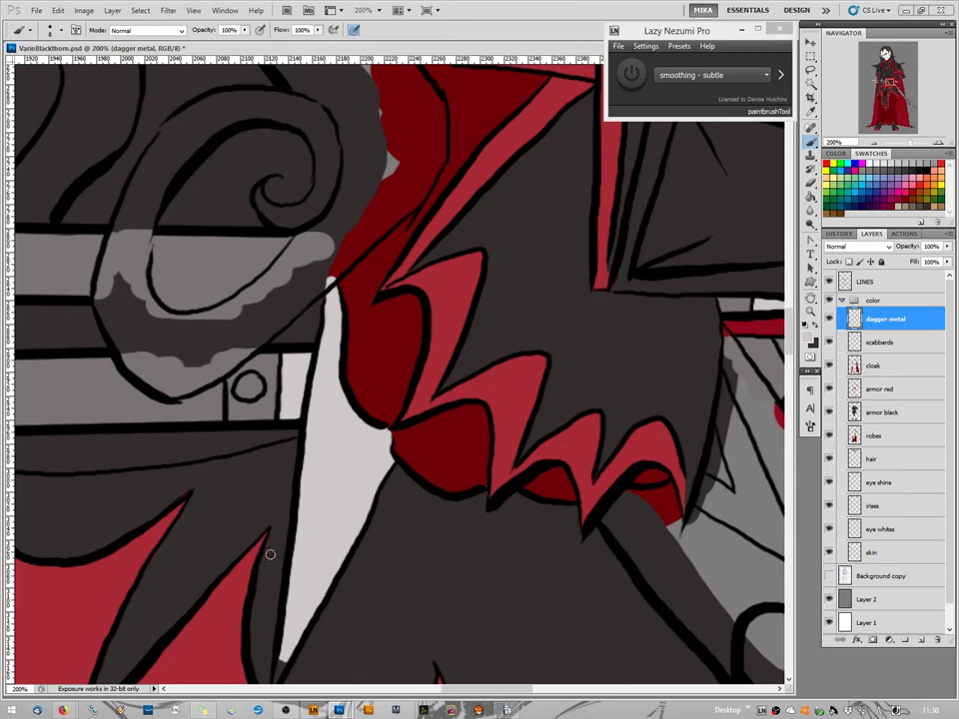
key(space)
drag(276, 588, 295, 452)
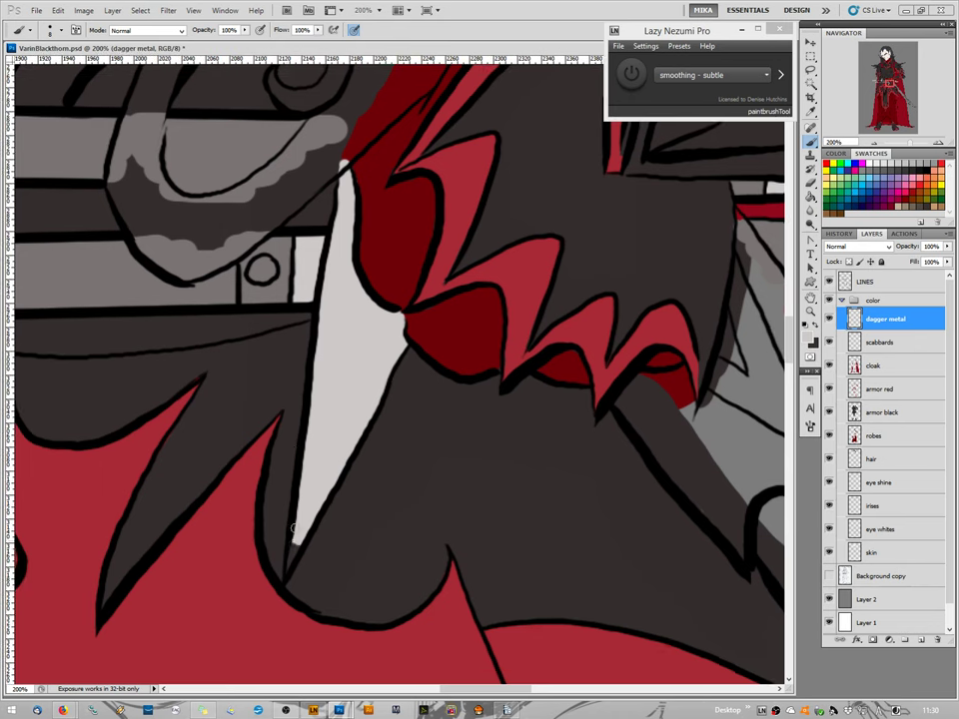
drag(299, 536, 287, 573)
click(812, 188)
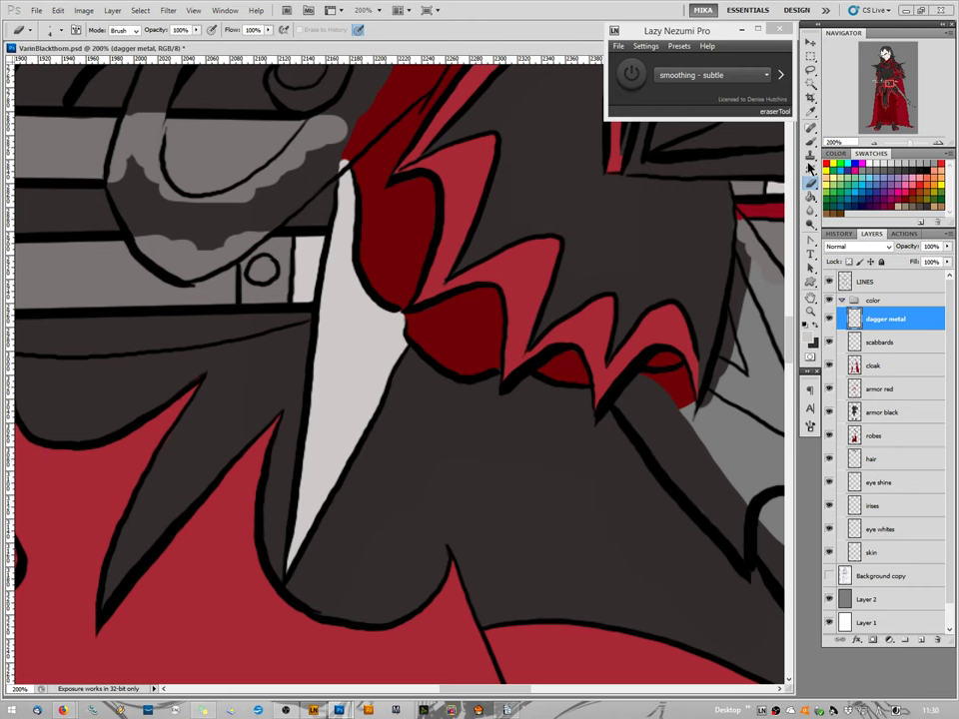
Set the foreground colour to a muted red, a4535b, starting from the armour's red.
click(877, 143)
drag(878, 146, 878, 146)
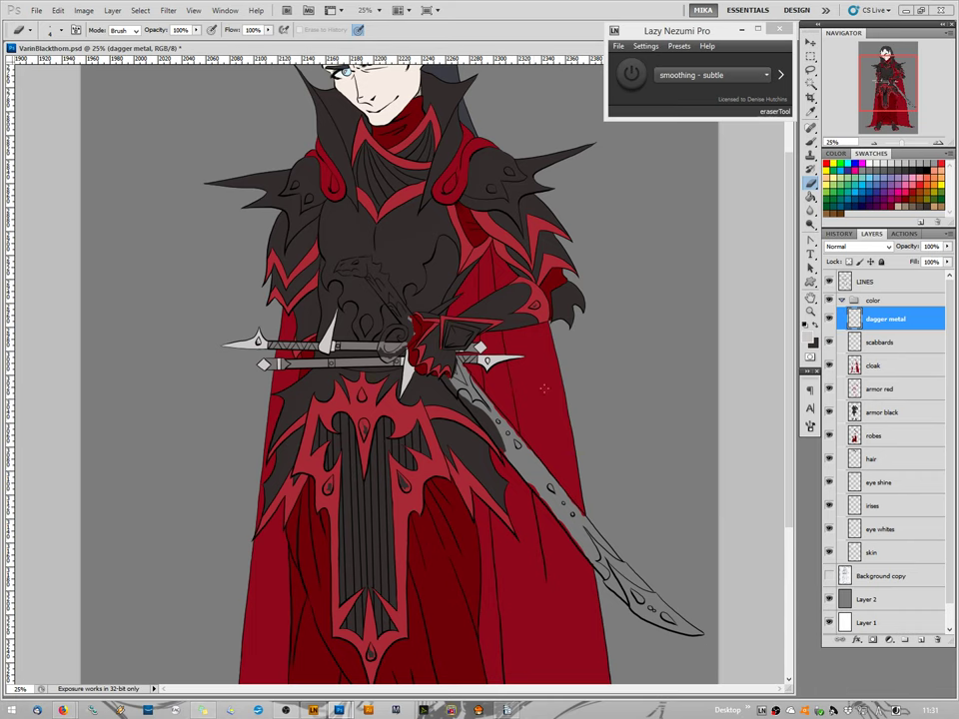
click(805, 340)
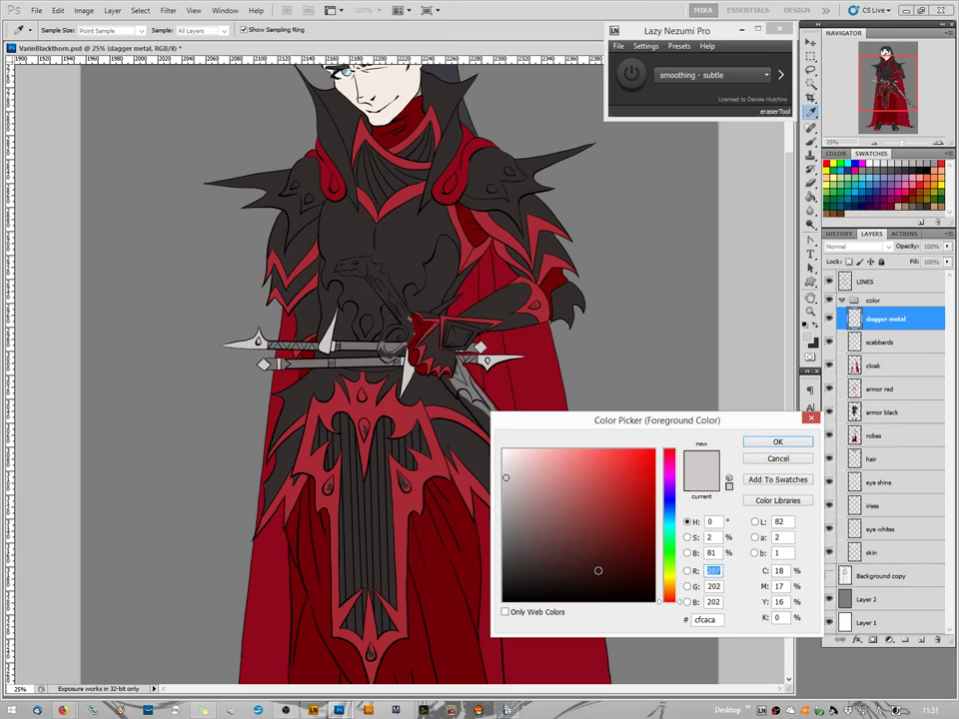
mouse_move(518, 504)
mouse_down()
mouse_move(599, 513)
mouse_move(577, 495)
mouse_move(604, 473)
mouse_move(623, 483)
mouse_up()
click(466, 369)
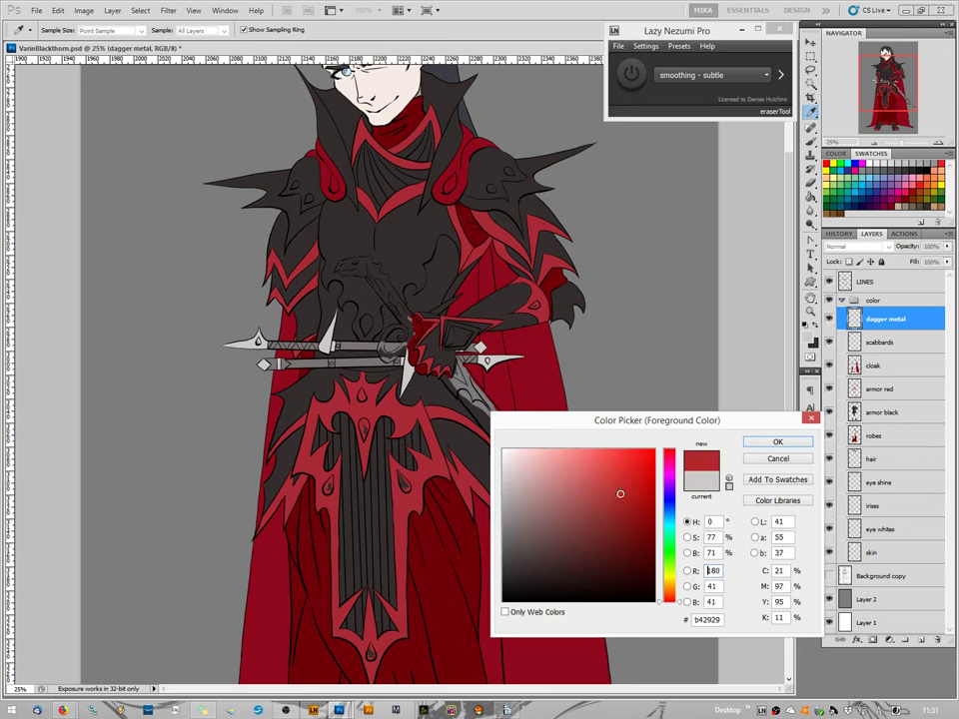
click(384, 410)
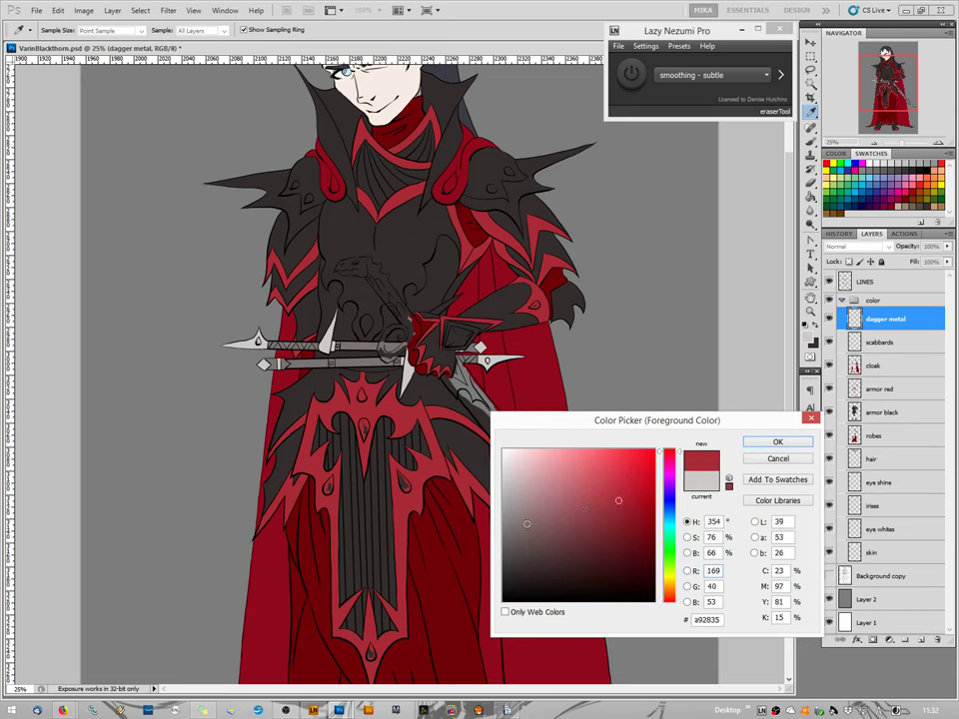
click(618, 516)
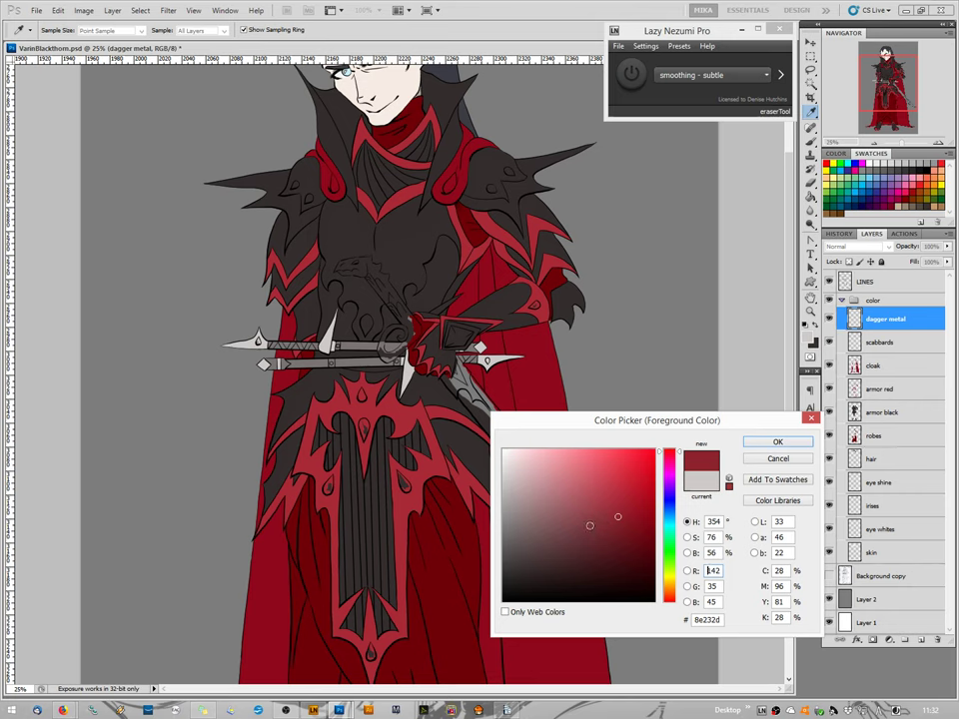
click(590, 525)
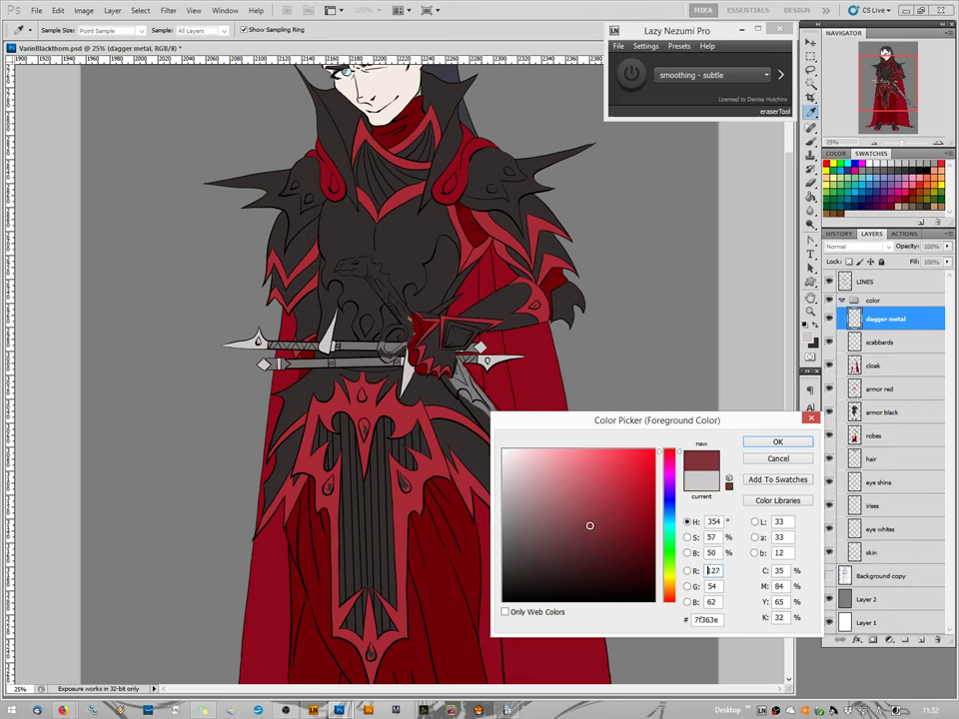
click(577, 503)
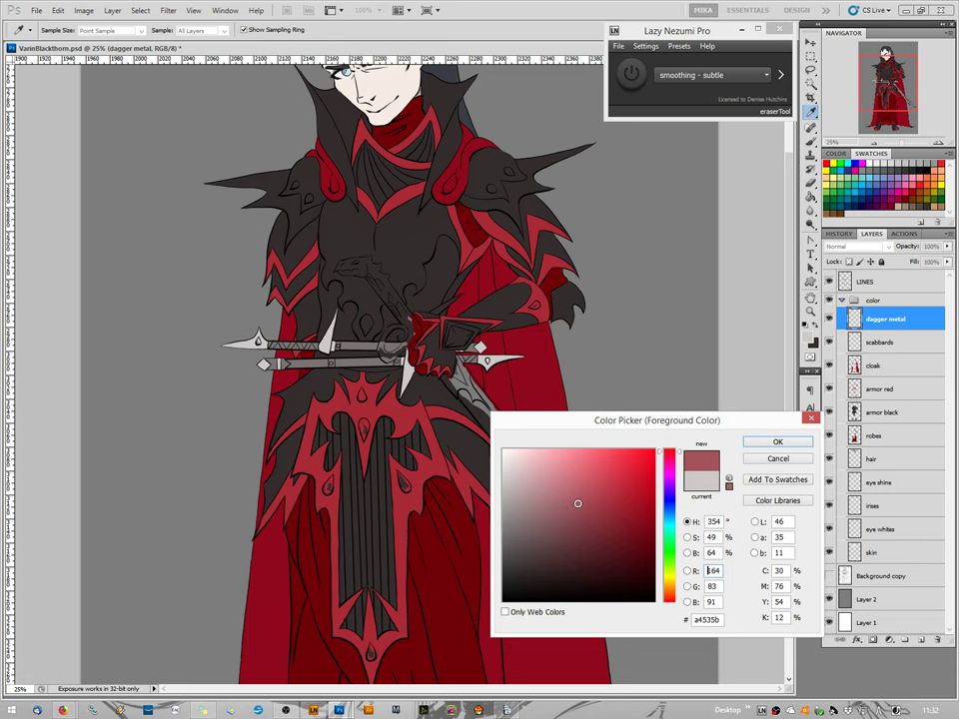
click(757, 443)
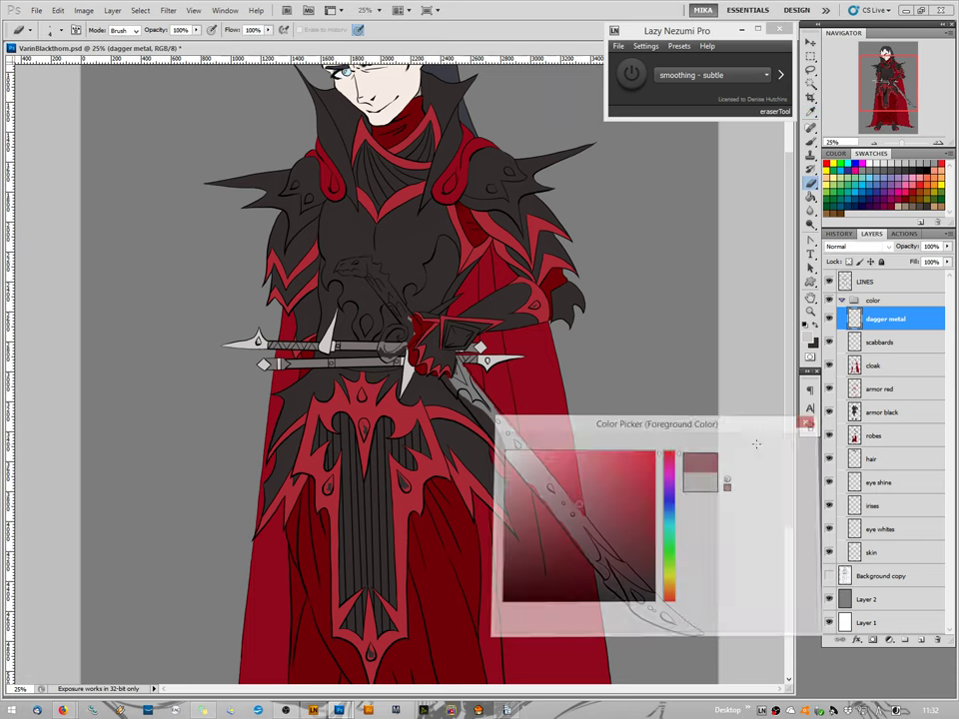
Add a new layer above dagger metal, name it "dagger wraps", and switch to the brush.
click(938, 145)
click(938, 145)
click(937, 144)
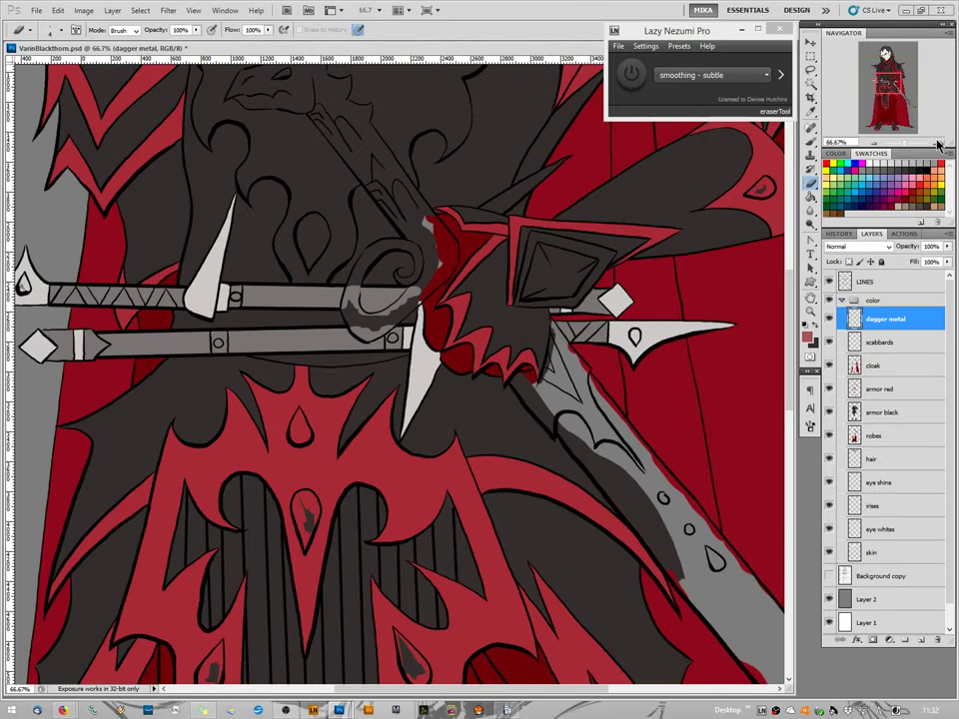
click(937, 145)
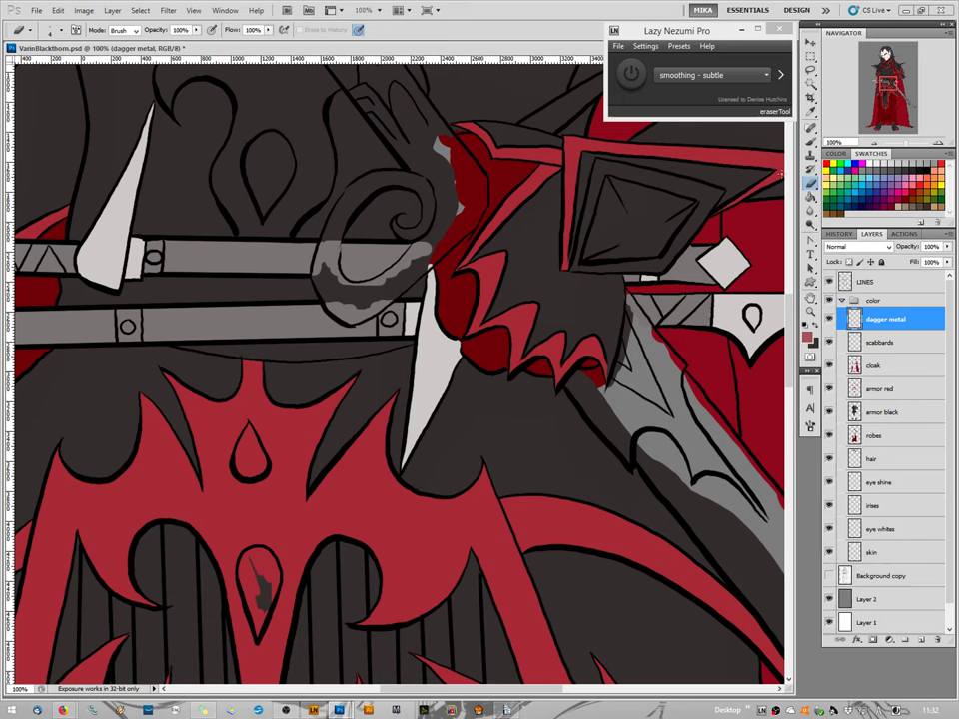
key(b)
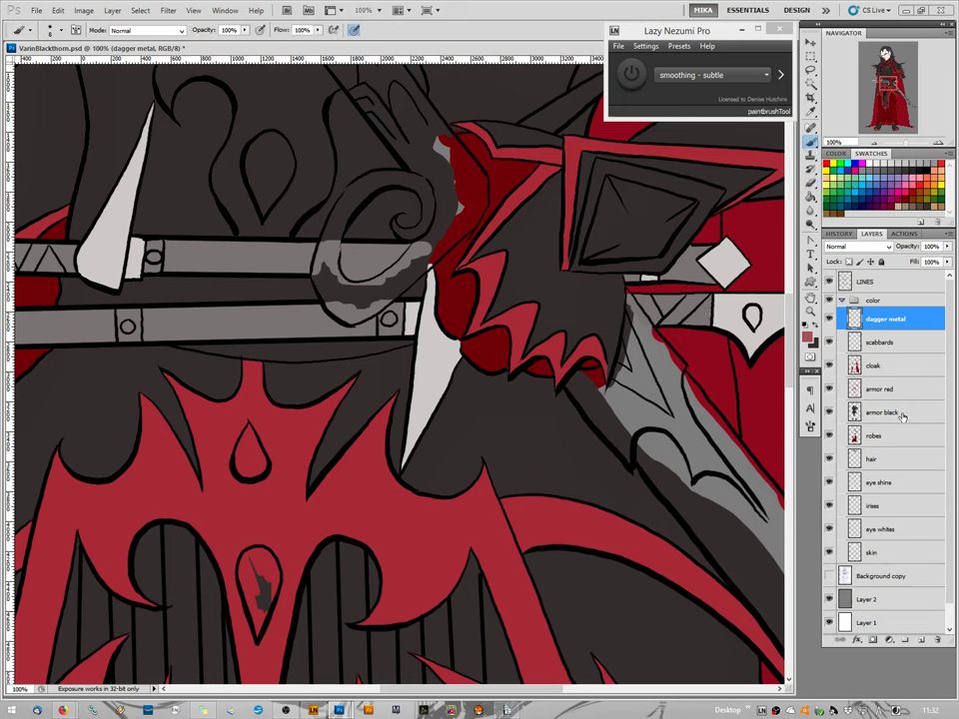
click(919, 641)
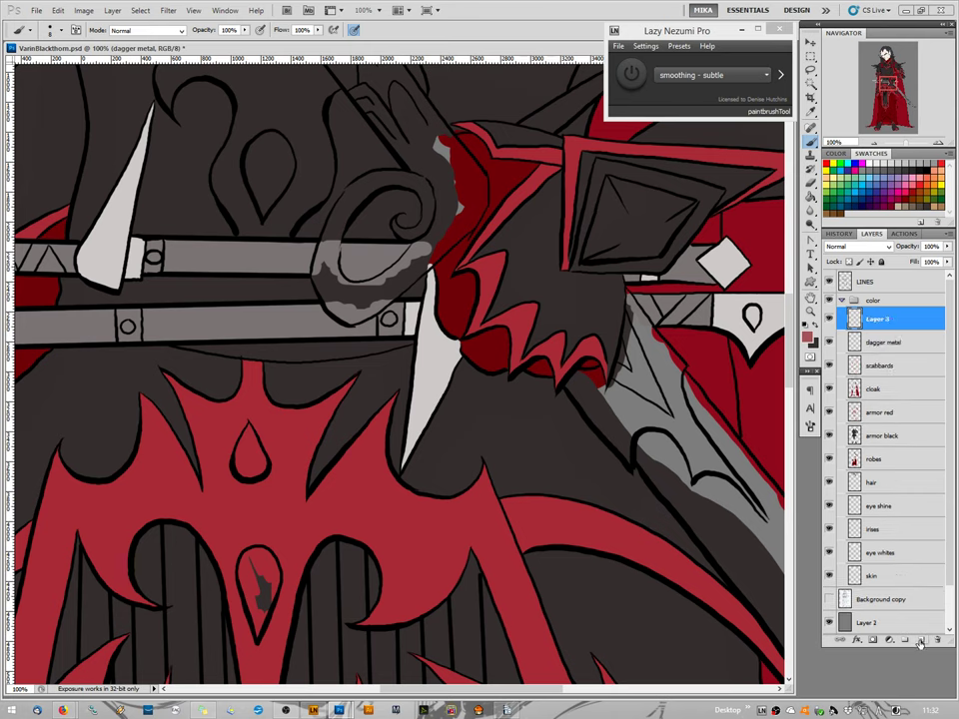
double_click(879, 320)
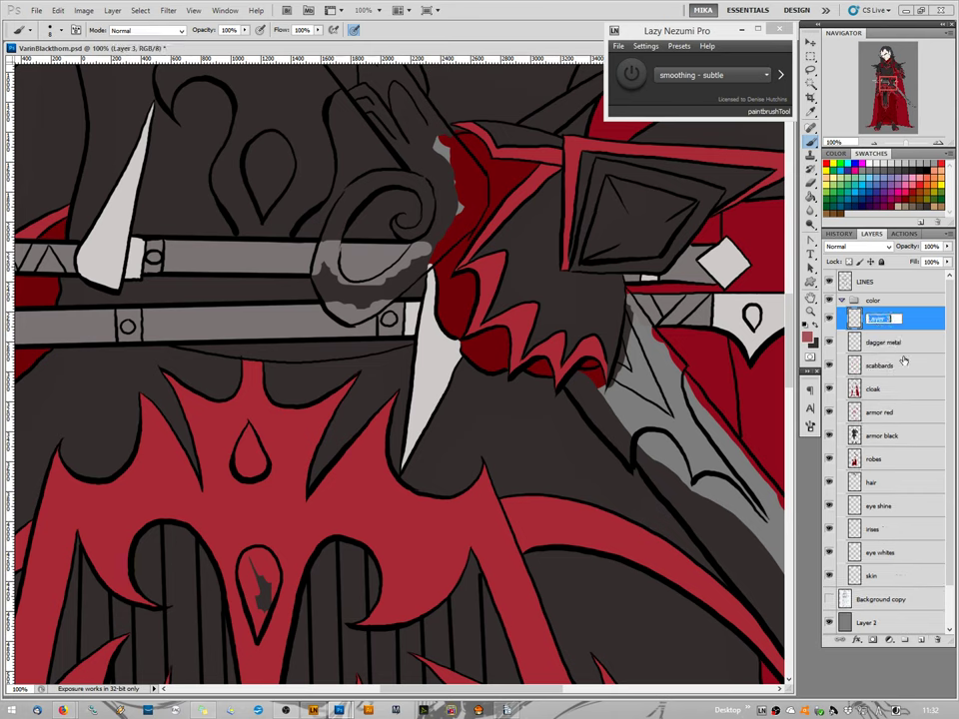
text(dagger wraps)
key(Return)
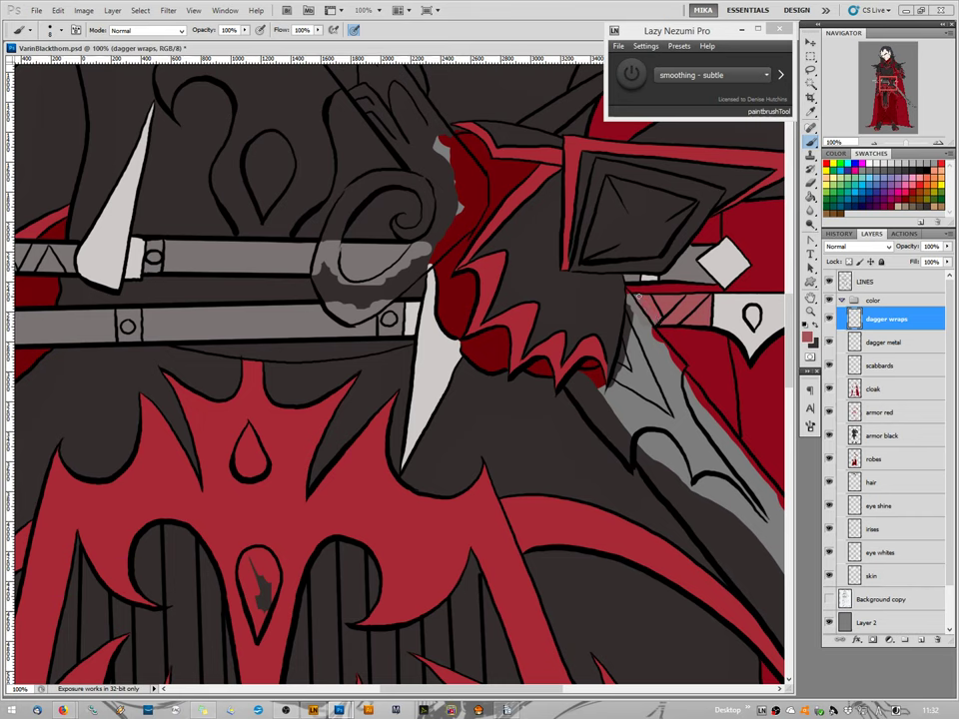
Paint the wrapped grips of both daggers muted red with the 8 px brush.
right_click(636, 297)
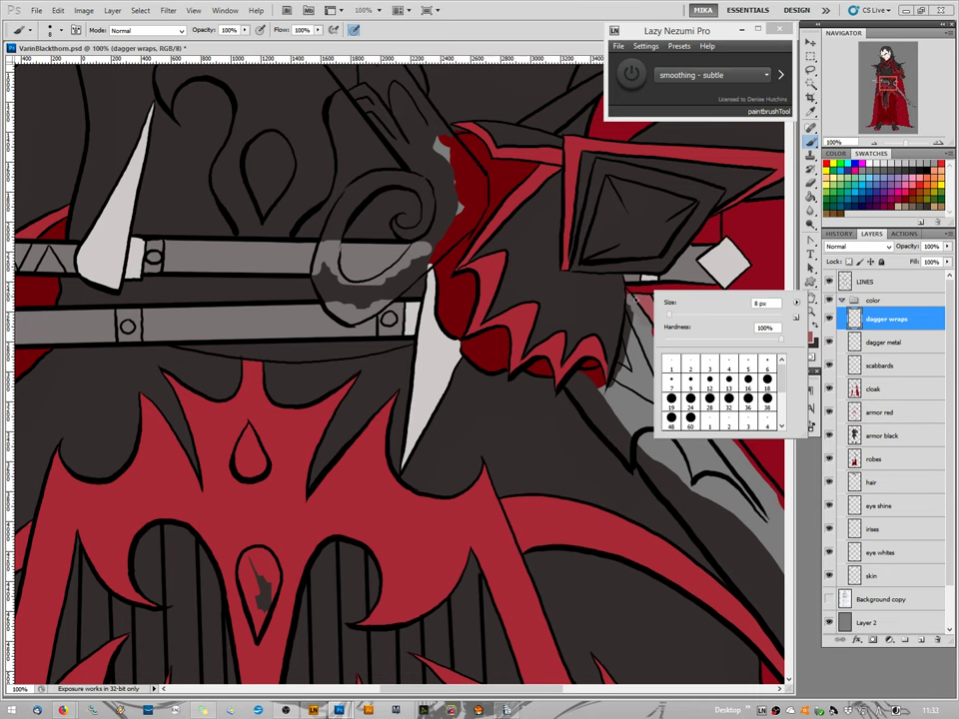
click(636, 299)
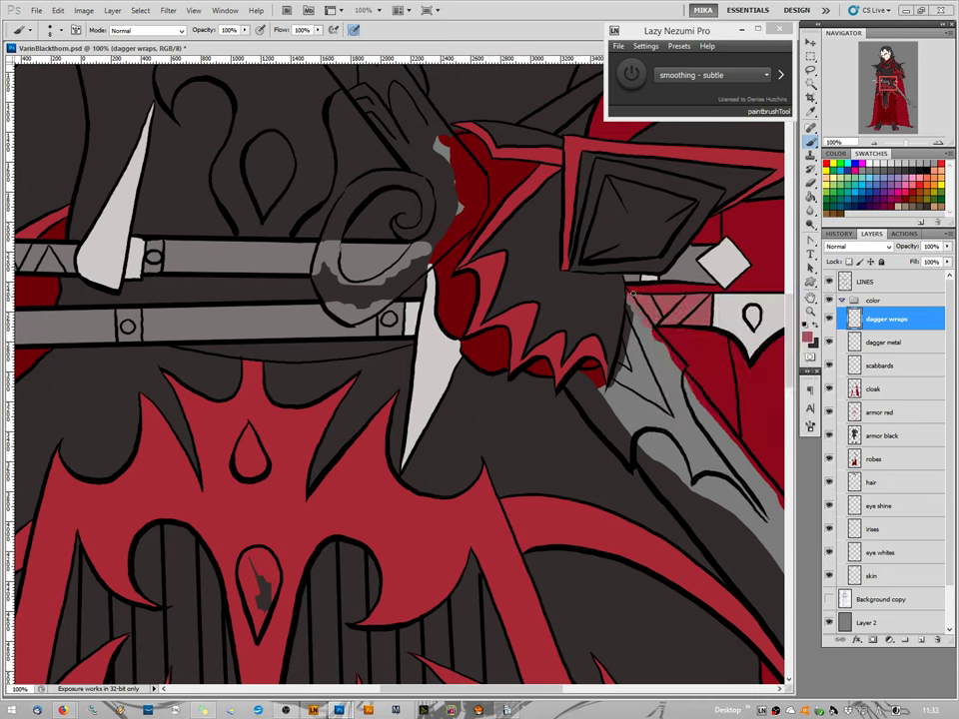
drag(144, 357, 412, 476)
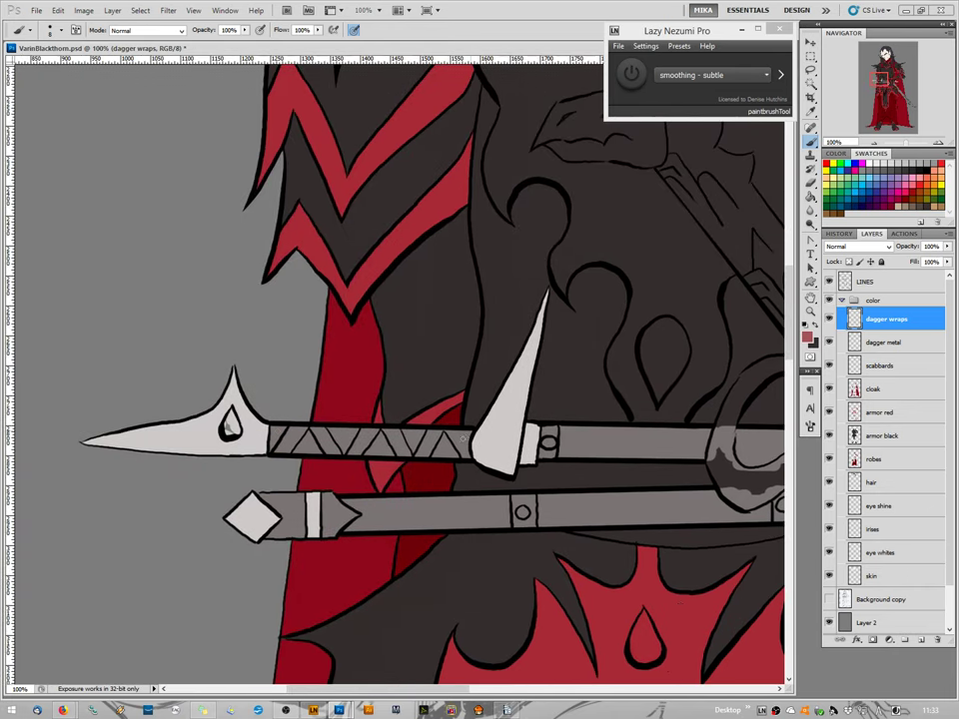
mouse_move(465, 453)
mouse_down()
mouse_move(467, 445)
mouse_move(467, 456)
mouse_up()
mouse_move(447, 437)
mouse_down()
mouse_move(422, 403)
mouse_move(426, 430)
mouse_move(452, 435)
mouse_move(403, 438)
mouse_move(453, 448)
mouse_move(393, 448)
mouse_move(448, 454)
mouse_move(335, 451)
mouse_move(401, 447)
mouse_move(345, 446)
mouse_up()
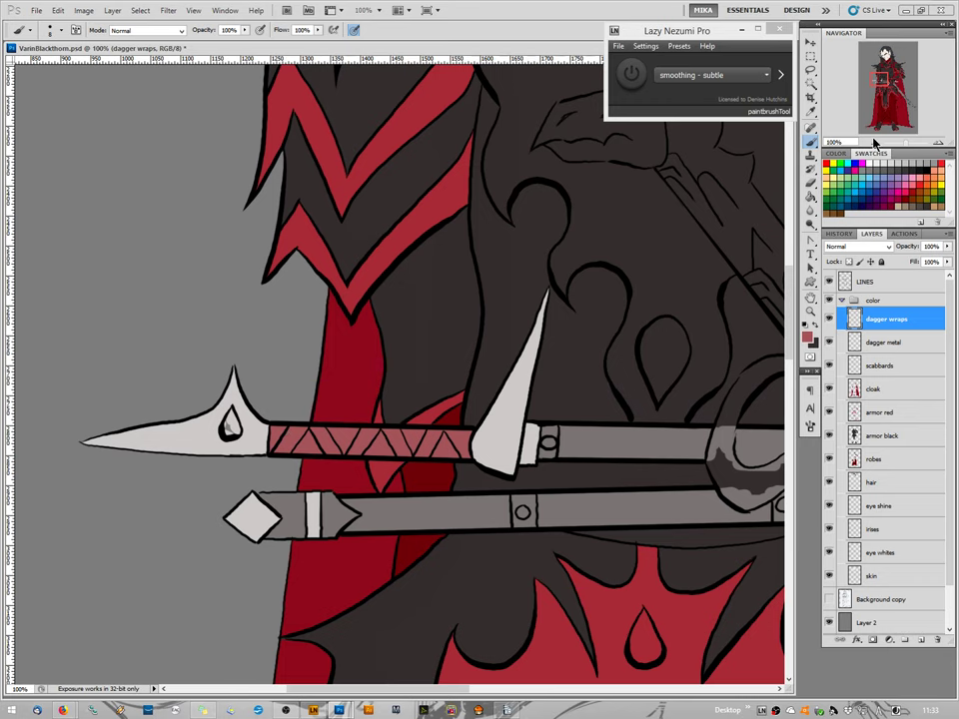
Adjust the dagger wraps layer with Hue/Saturation, testing several hues and setting the hue shift to +29 for a brown tone.
drag(874, 141, 873, 147)
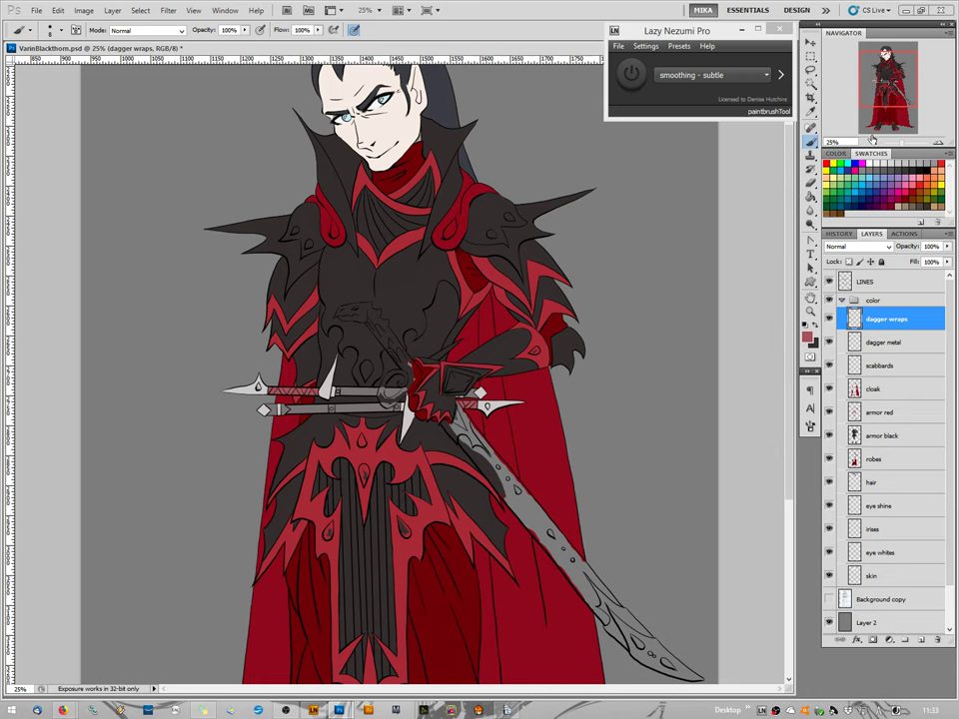
key(ctrl+minus)
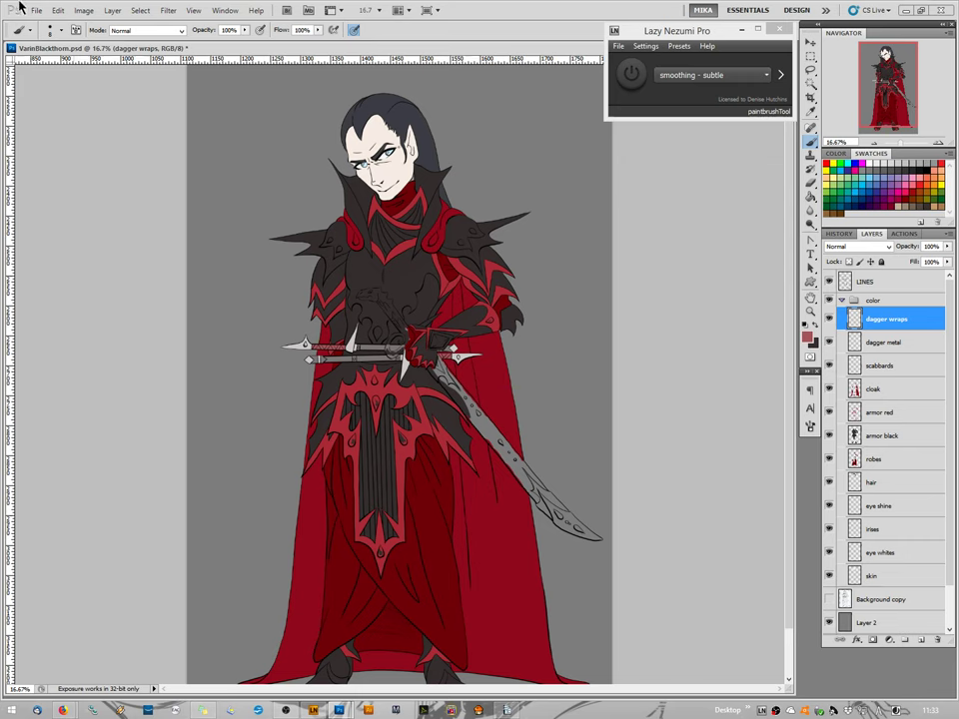
click(106, 11)
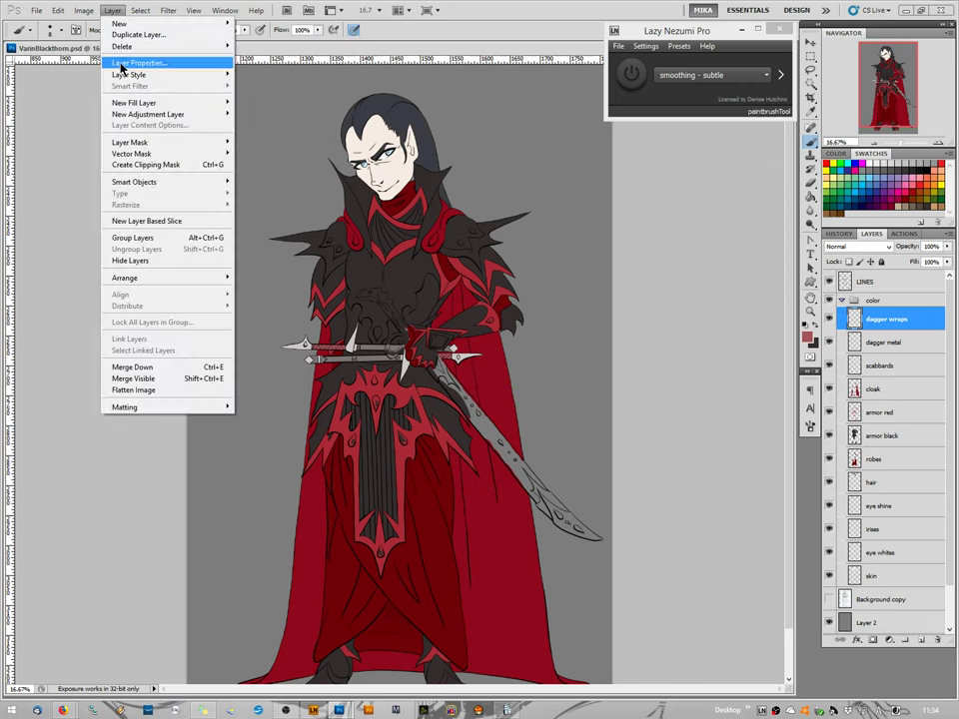
mouse_move(83, 10)
mouse_move(100, 41)
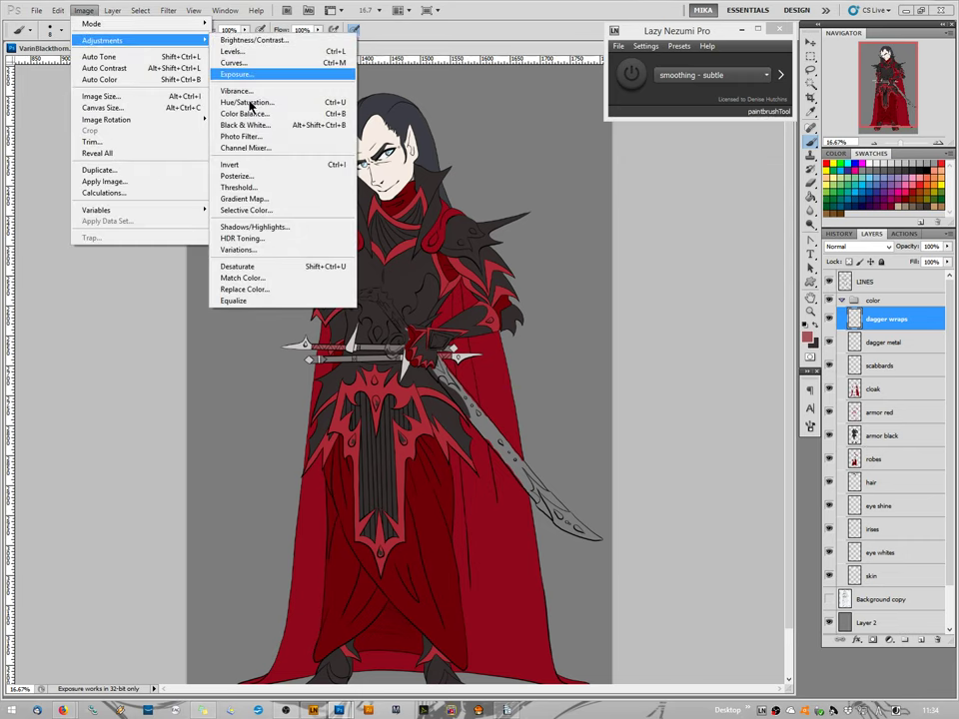
click(249, 102)
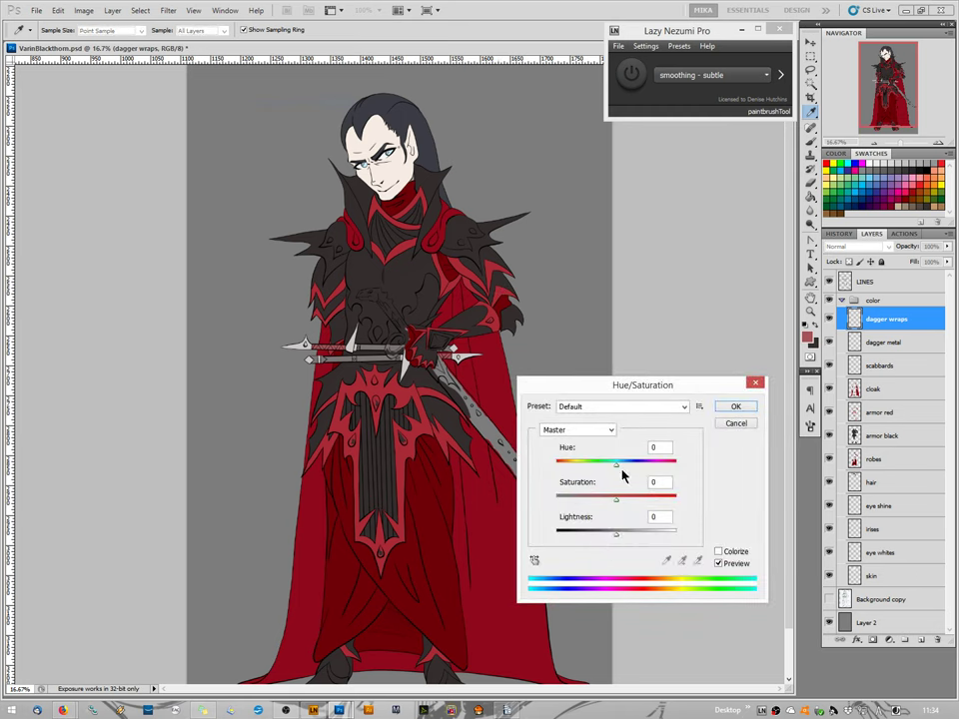
drag(620, 467, 635, 469)
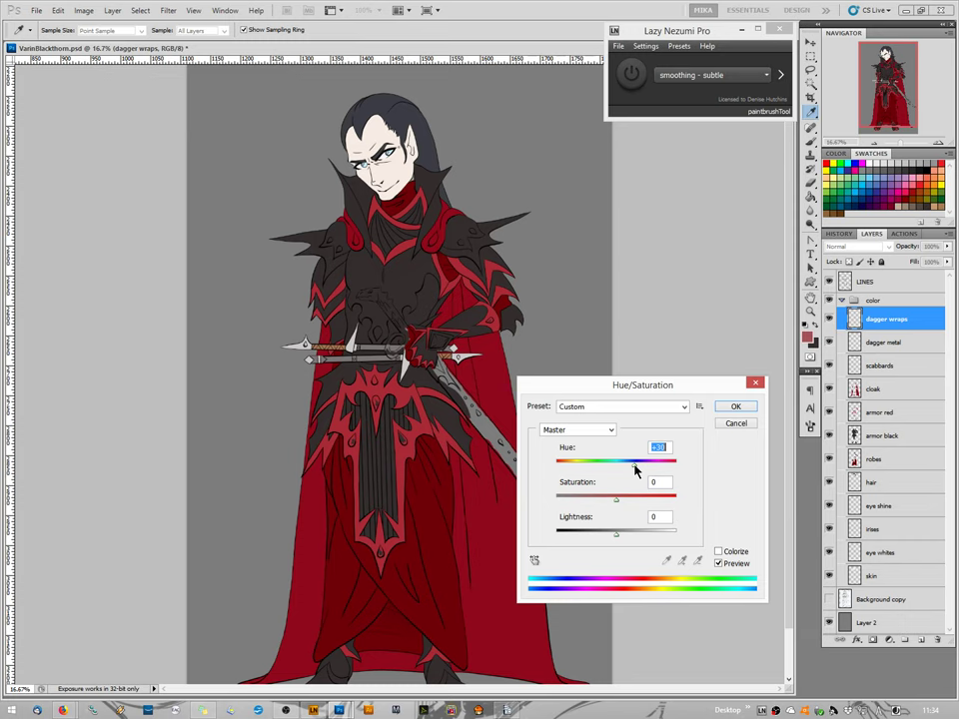
drag(635, 470, 685, 458)
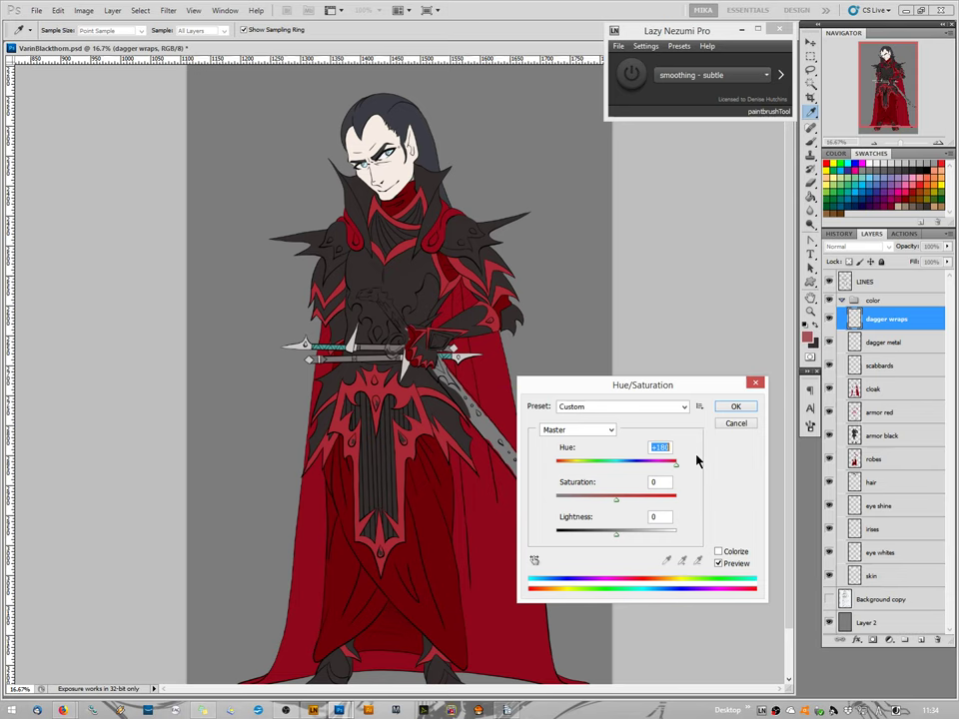
drag(677, 464, 568, 470)
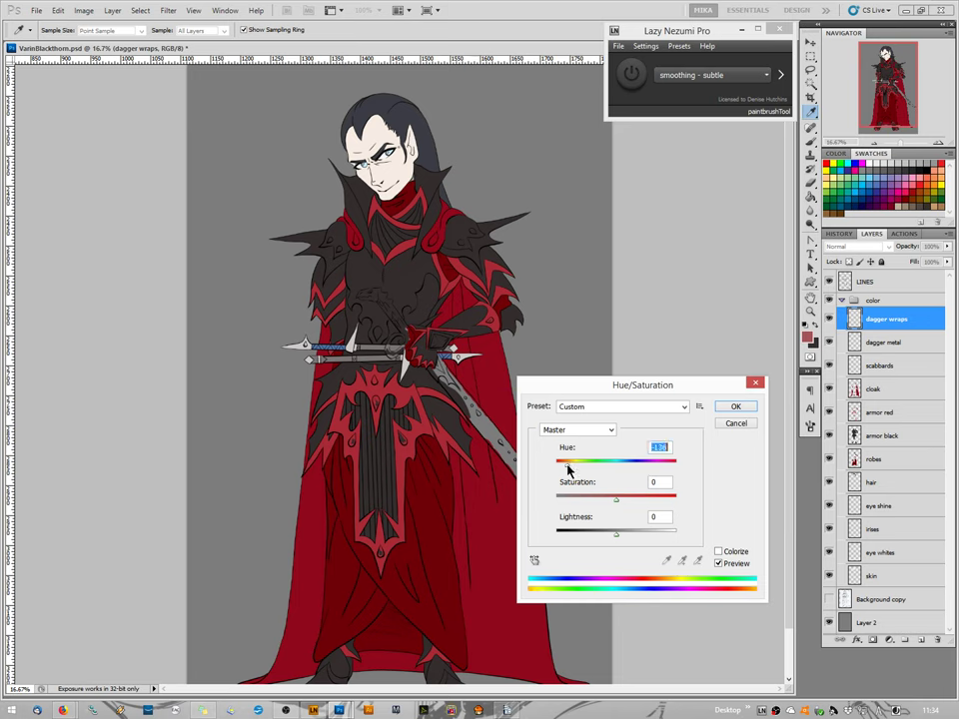
drag(568, 470, 635, 455)
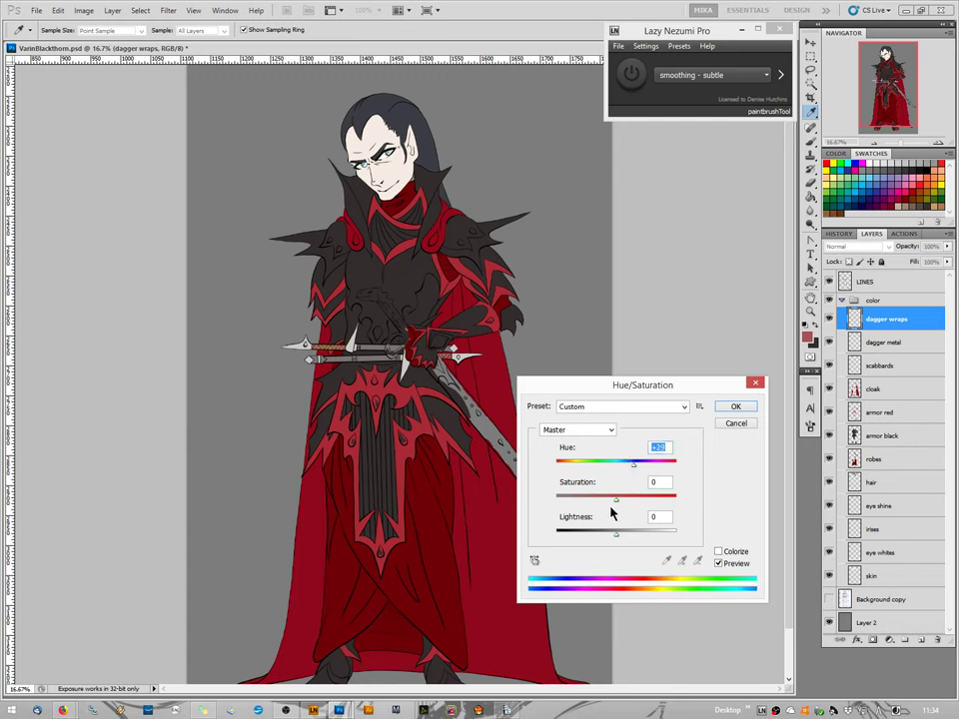
Raise the dagger wraps' lightness to +34, reduce their saturation slightly, and apply the adjustment.
drag(618, 540, 605, 540)
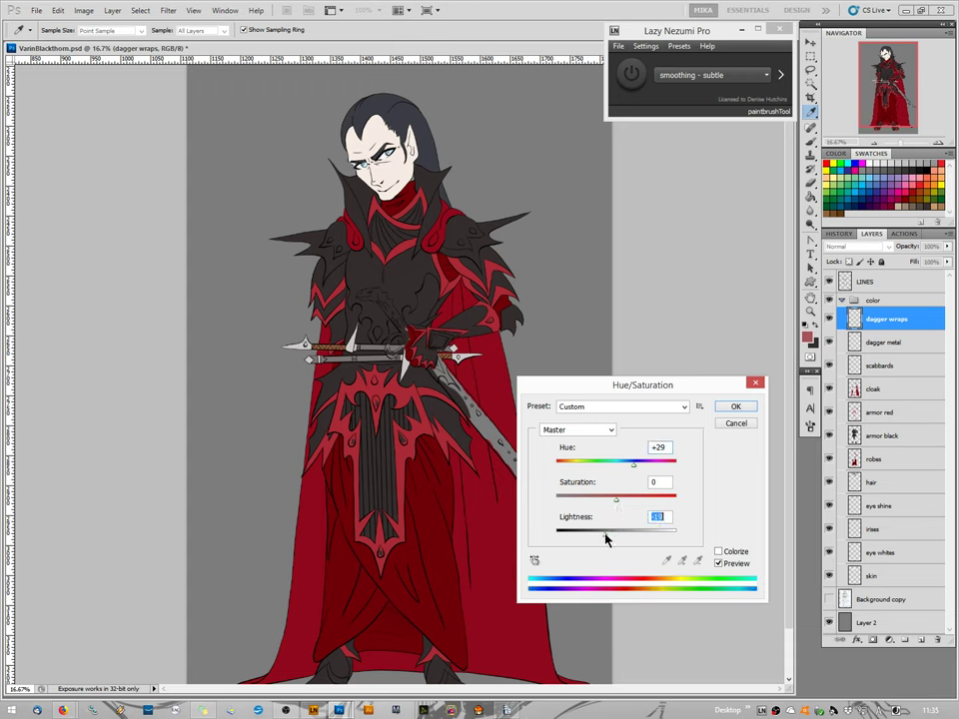
drag(606, 540, 637, 537)
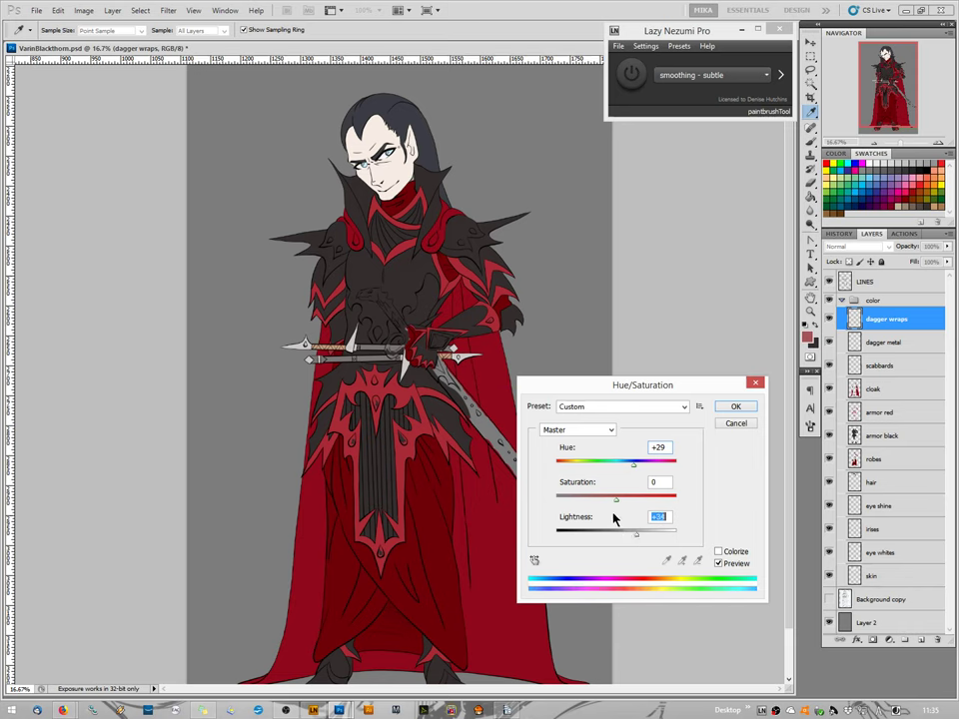
mouse_move(618, 503)
mouse_down()
mouse_move(636, 504)
mouse_move(610, 502)
mouse_up()
mouse_move(608, 500)
mouse_down()
mouse_move(586, 500)
mouse_move(612, 505)
mouse_up()
click(737, 409)
key(b)
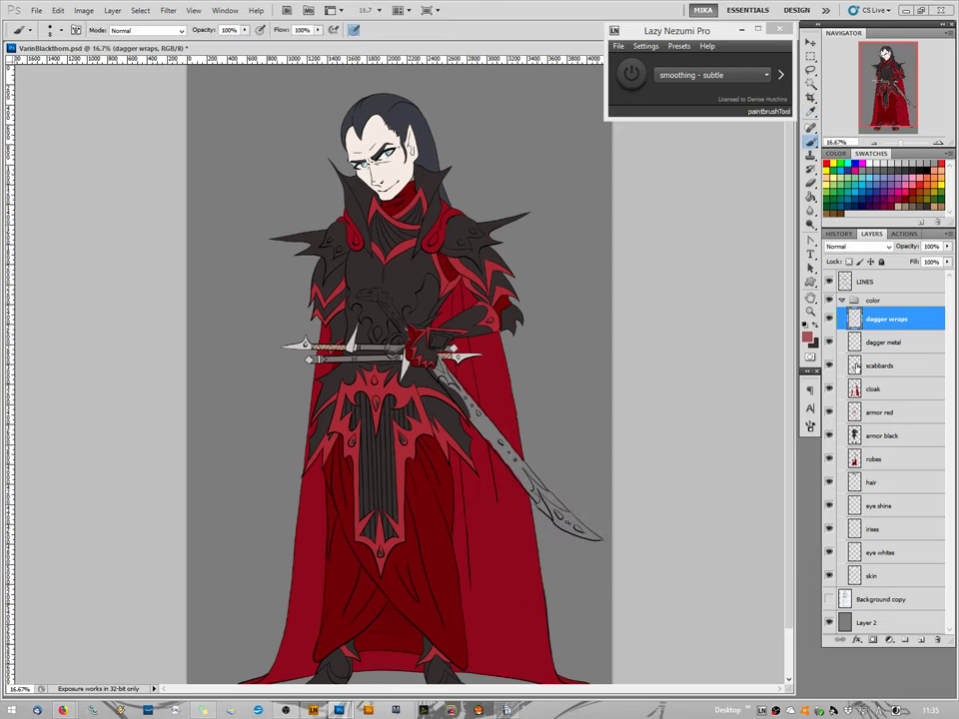
Adjust the scabbards layer with Hue/Saturation, setting hue to +18, saturation to +77 and lightness to +32.
click(883, 343)
click(895, 367)
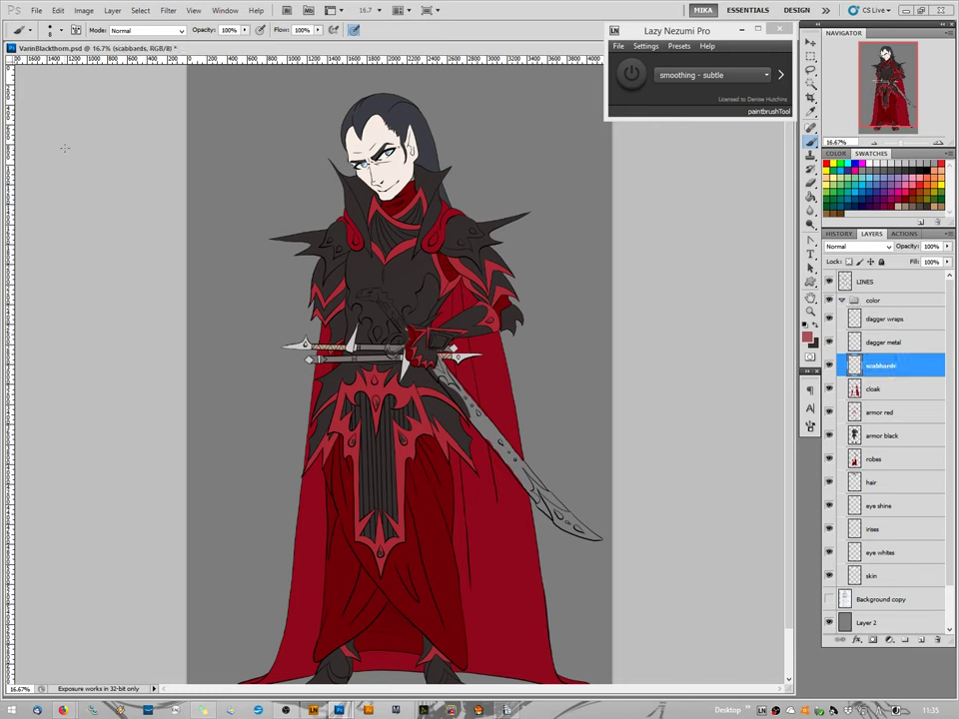
click(79, 17)
mouse_move(80, 41)
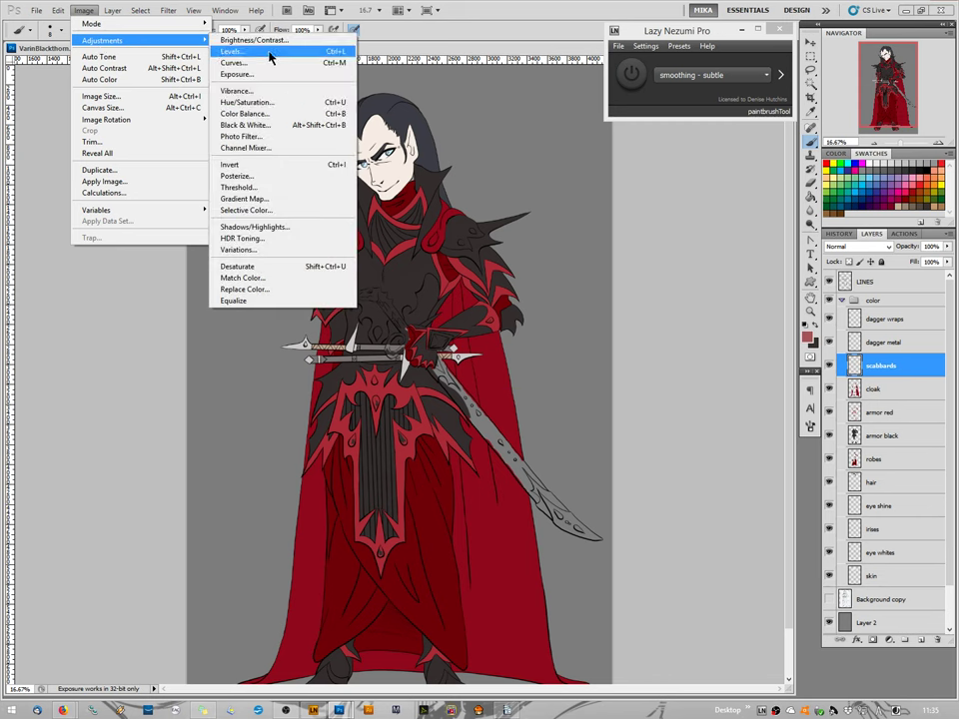
click(252, 99)
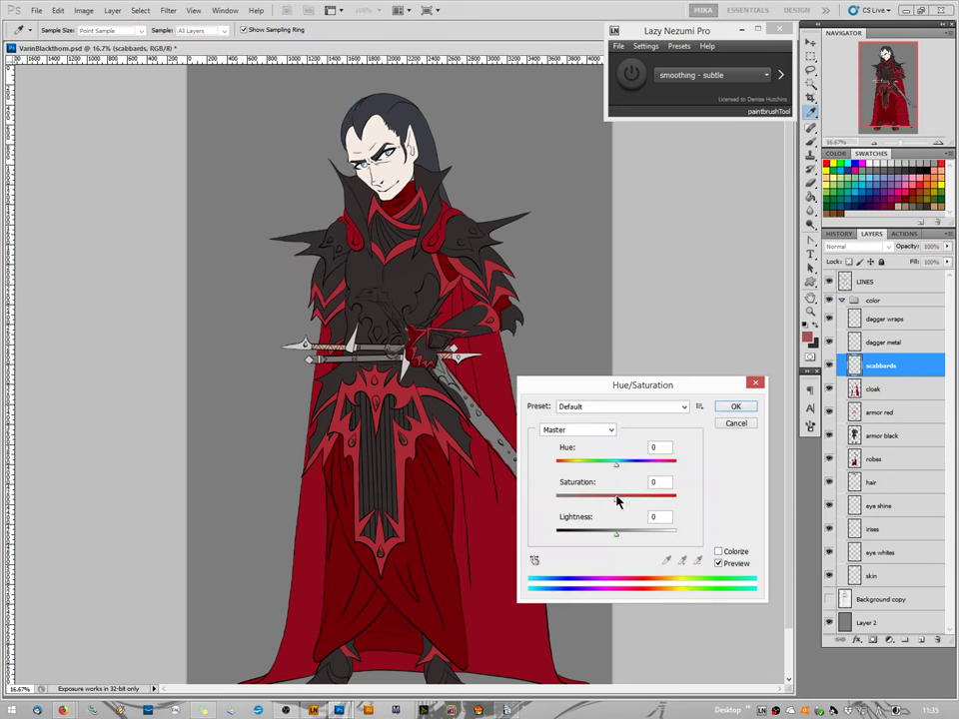
mouse_move(617, 465)
mouse_down()
mouse_move(637, 466)
mouse_move(576, 468)
mouse_move(638, 464)
mouse_move(558, 462)
mouse_move(628, 461)
mouse_up()
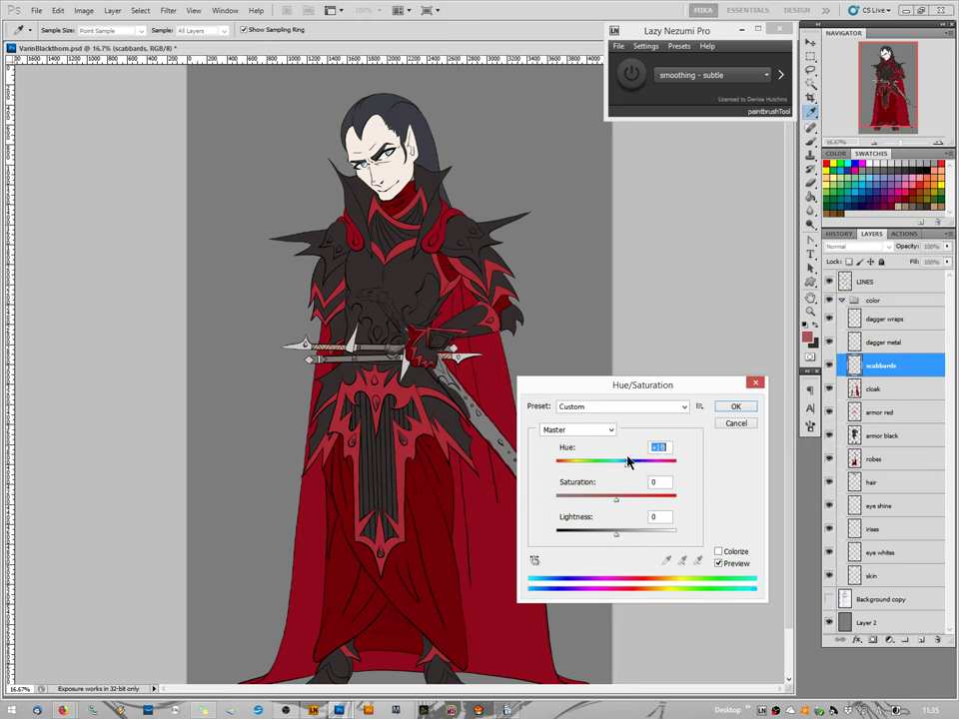
drag(628, 505, 679, 499)
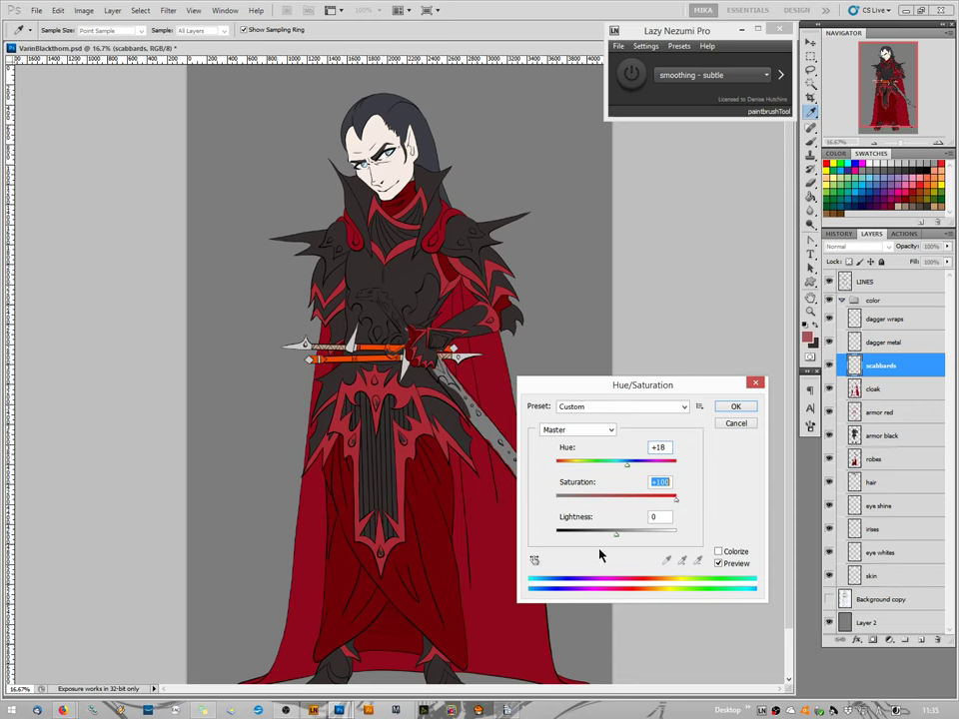
drag(617, 534, 636, 536)
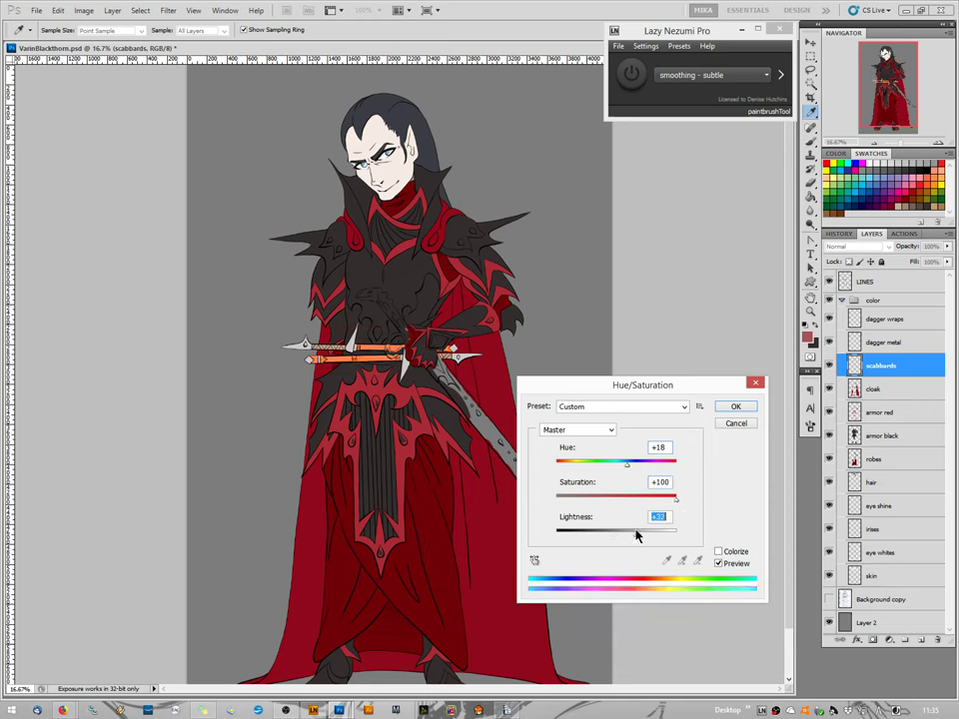
drag(676, 496, 663, 503)
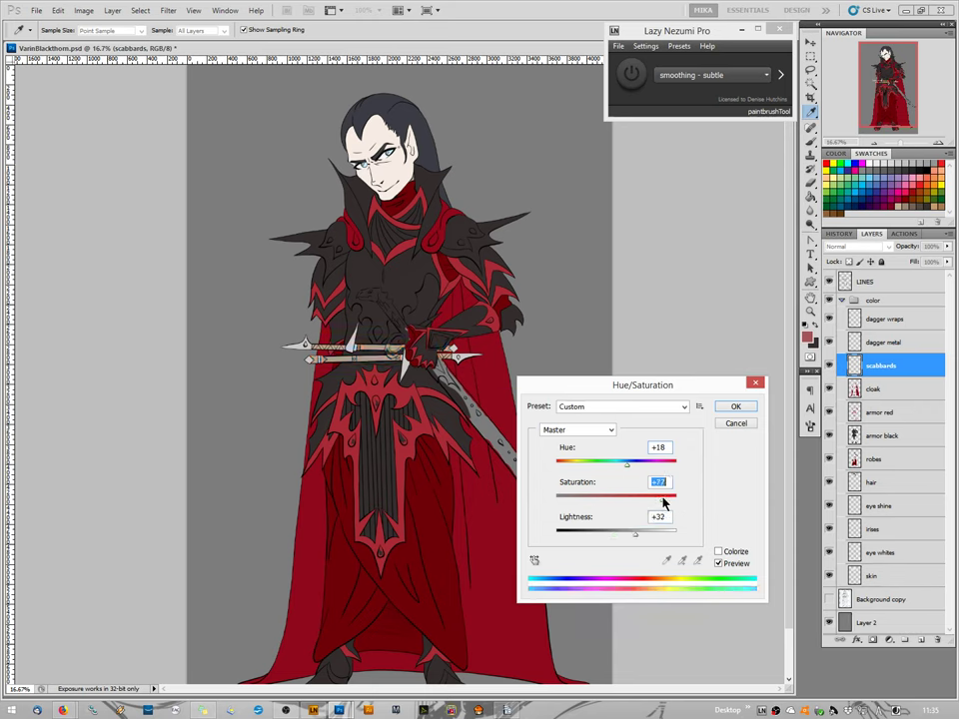
Try colorizing the scabbards, testing several hues down to 0 with saturation at 13.
click(718, 552)
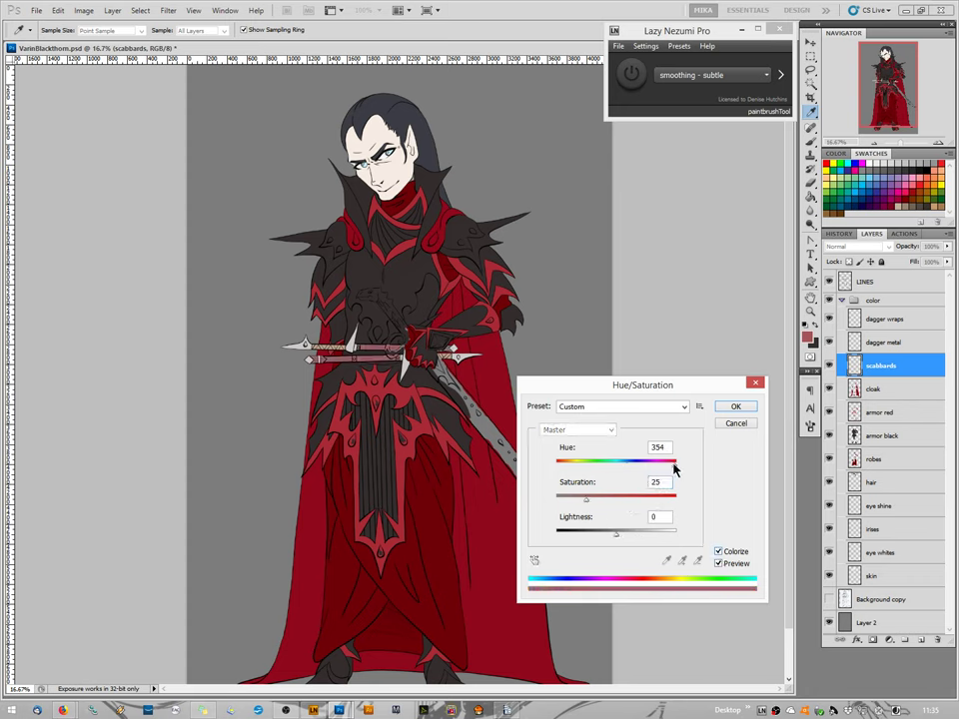
drag(675, 466, 647, 464)
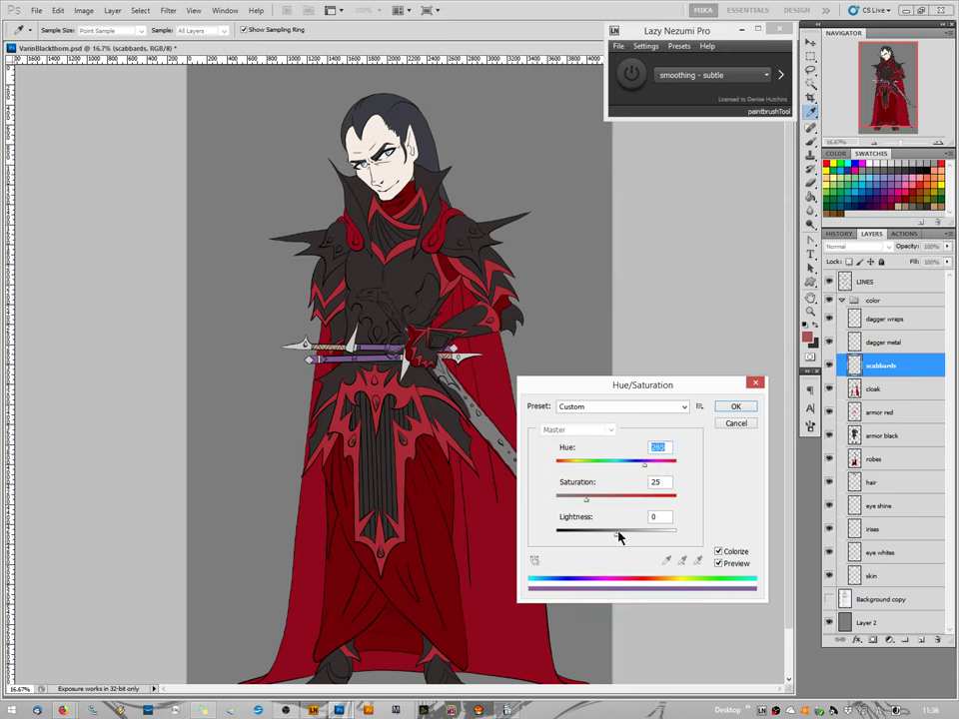
drag(589, 497, 572, 508)
drag(646, 470, 629, 470)
drag(629, 469, 616, 472)
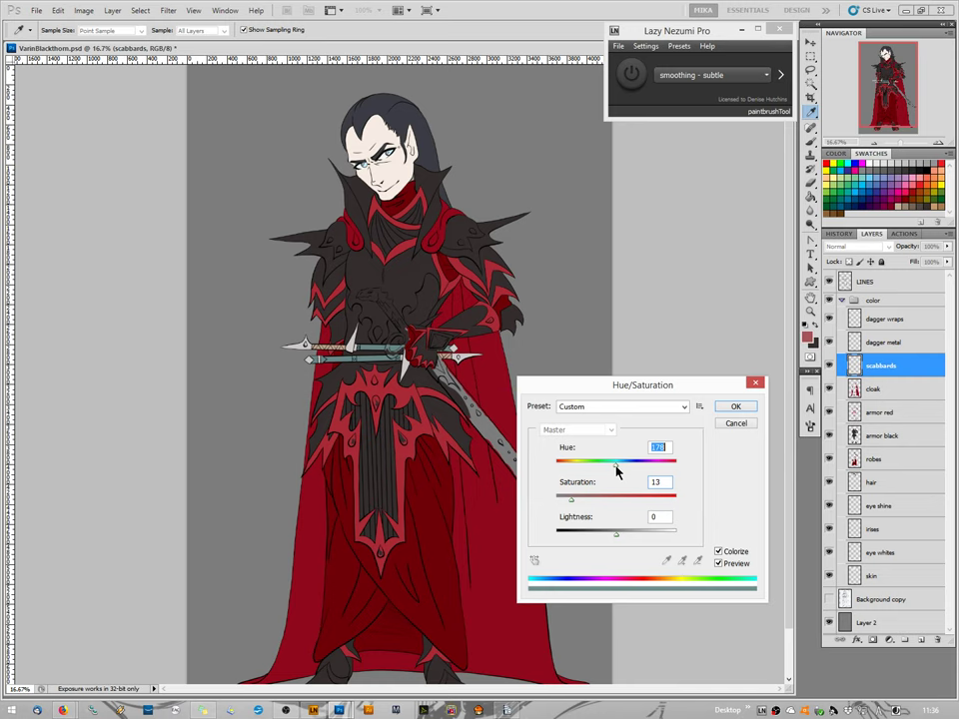
drag(617, 472, 552, 469)
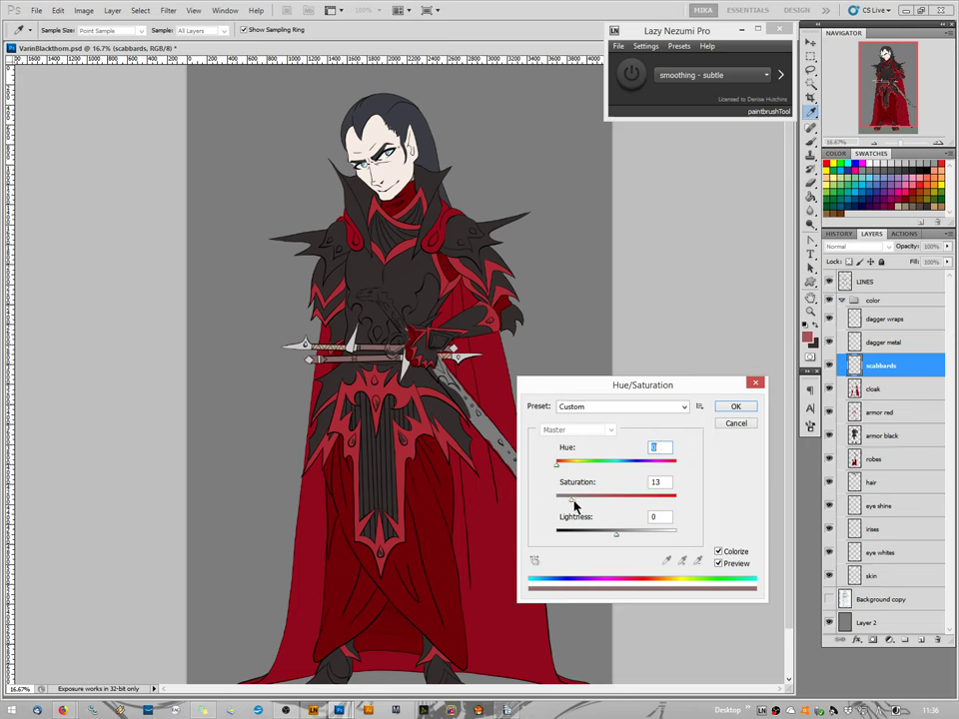
Try a red colorize on the scabbards at hue 360, lightness +6 and saturations from 70 to 0, and turn colorizing off.
drag(574, 503, 622, 505)
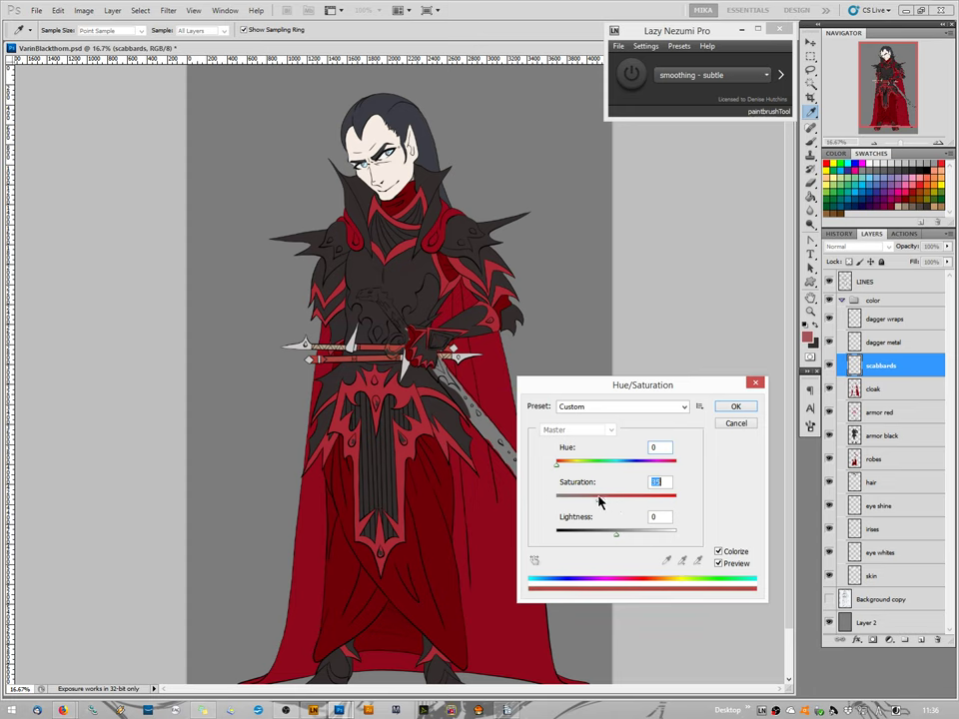
drag(604, 500, 641, 497)
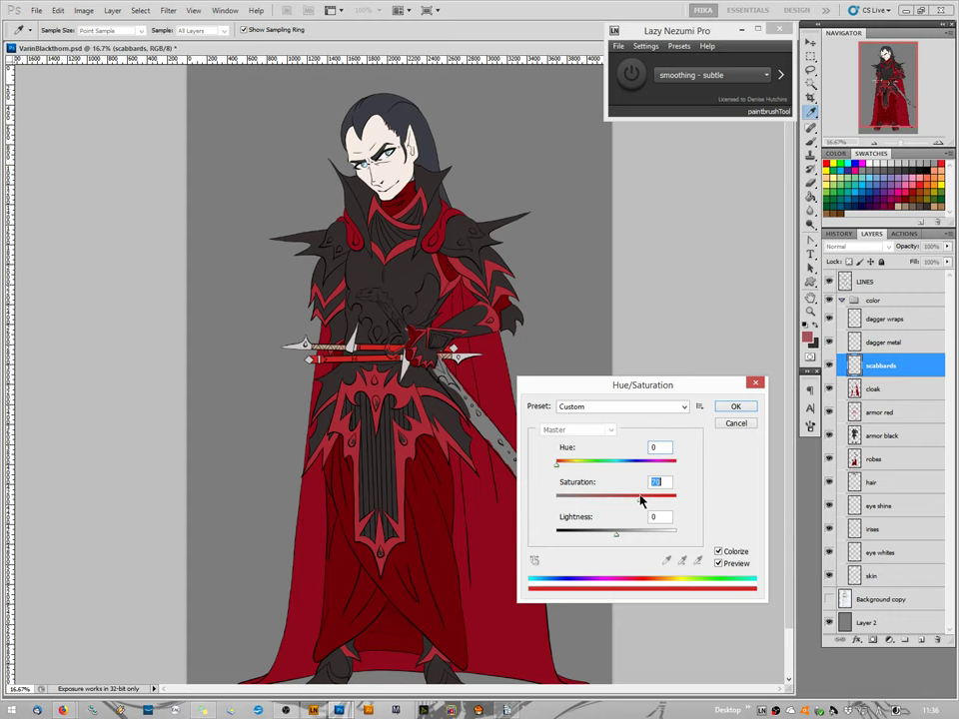
drag(641, 500, 631, 496)
drag(558, 465, 682, 466)
mouse_move(616, 536)
mouse_down()
mouse_move(631, 537)
mouse_move(609, 537)
mouse_move(630, 537)
mouse_move(620, 536)
mouse_up()
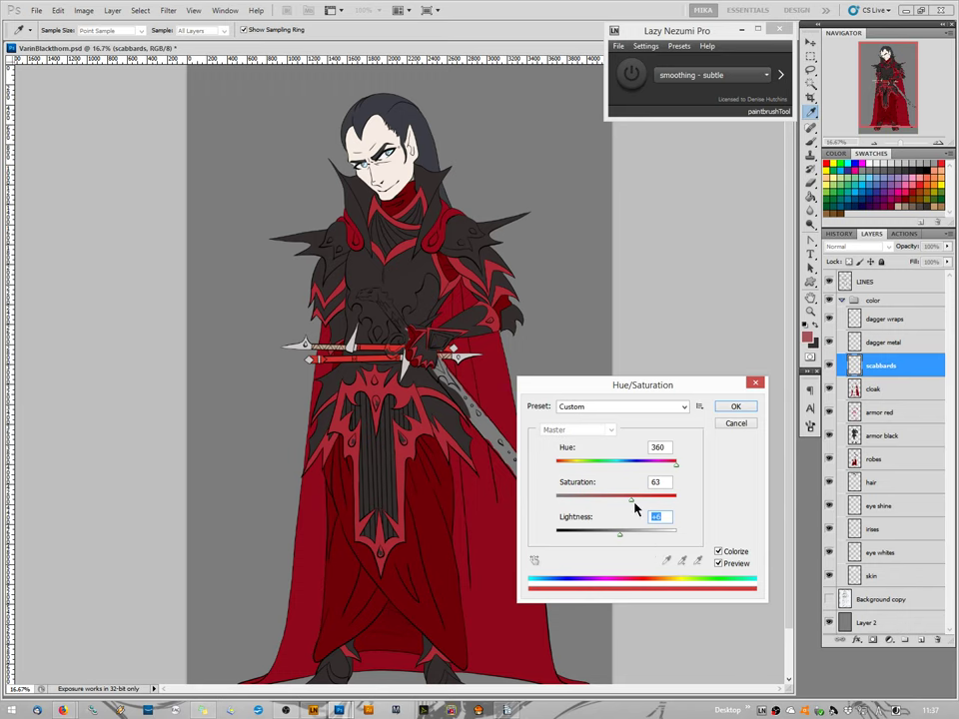
drag(631, 502, 549, 499)
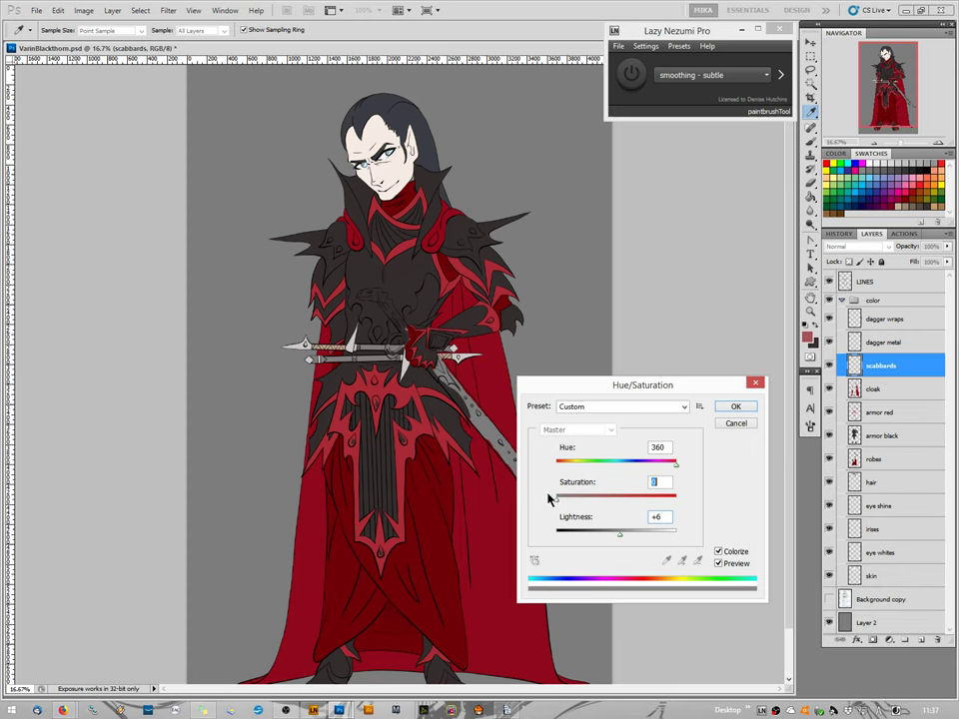
click(718, 551)
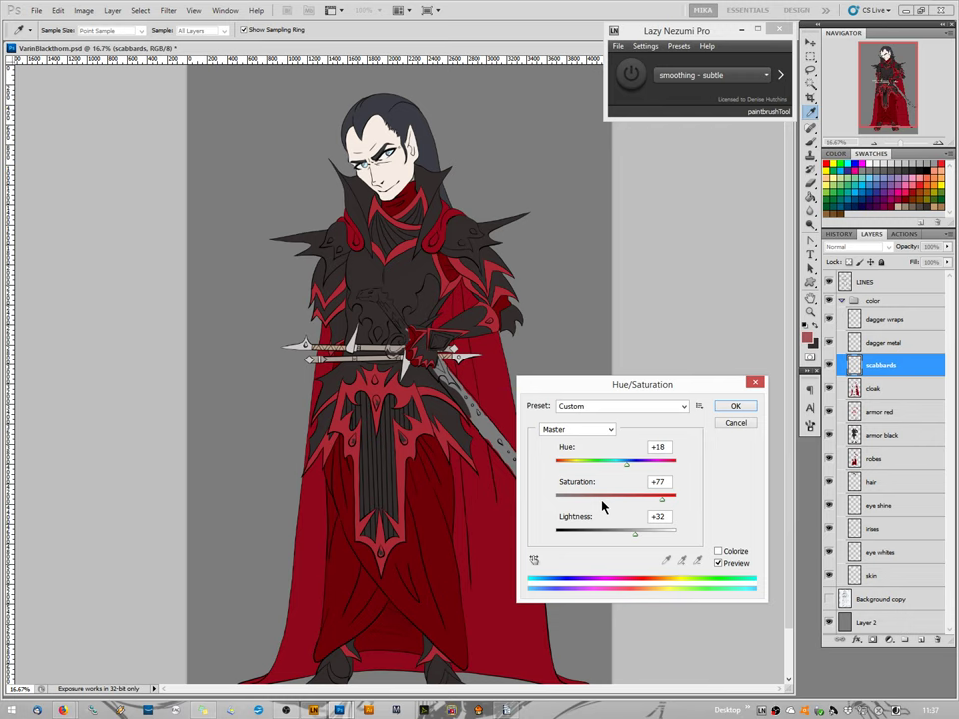
Try a darker scabbard colour with lightness at -36, comparing it with the original through the preview.
click(719, 565)
click(718, 564)
drag(637, 541, 597, 525)
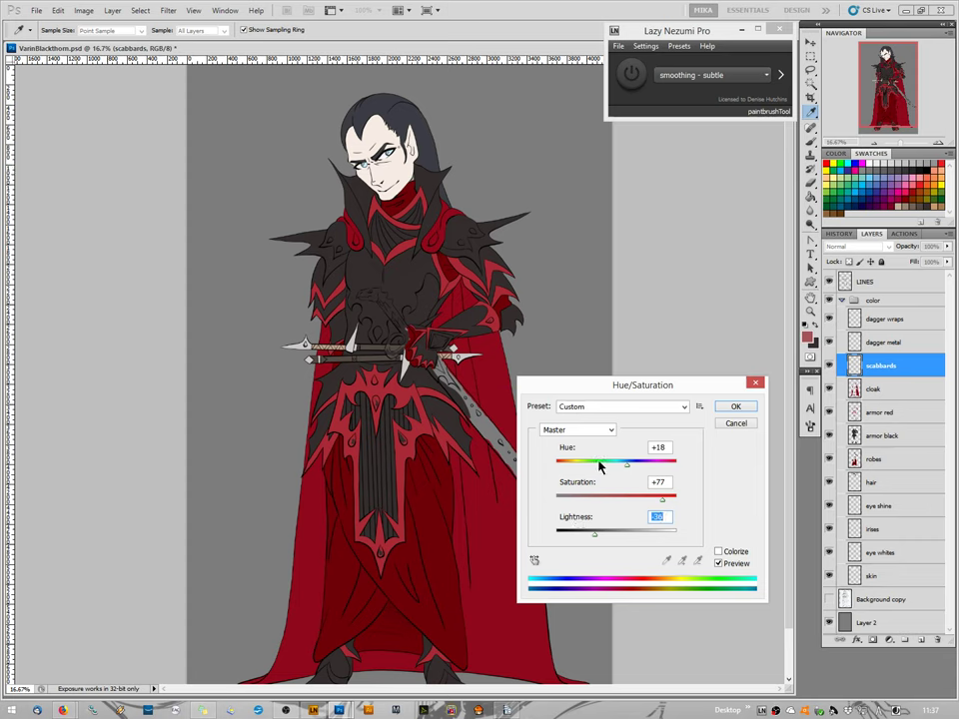
click(720, 566)
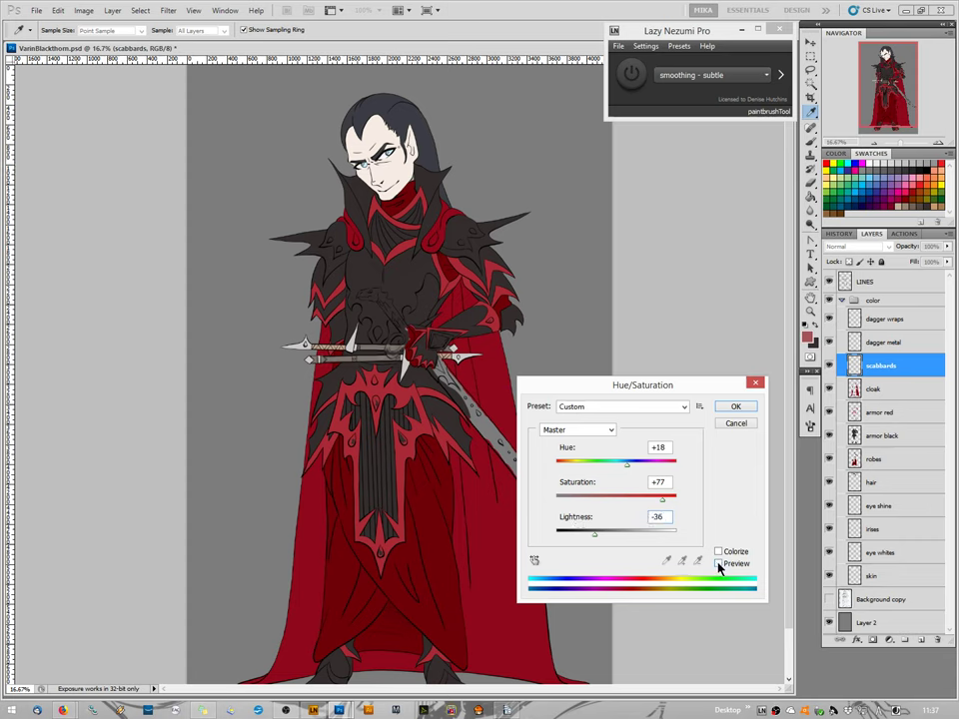
click(719, 565)
click(719, 566)
click(719, 565)
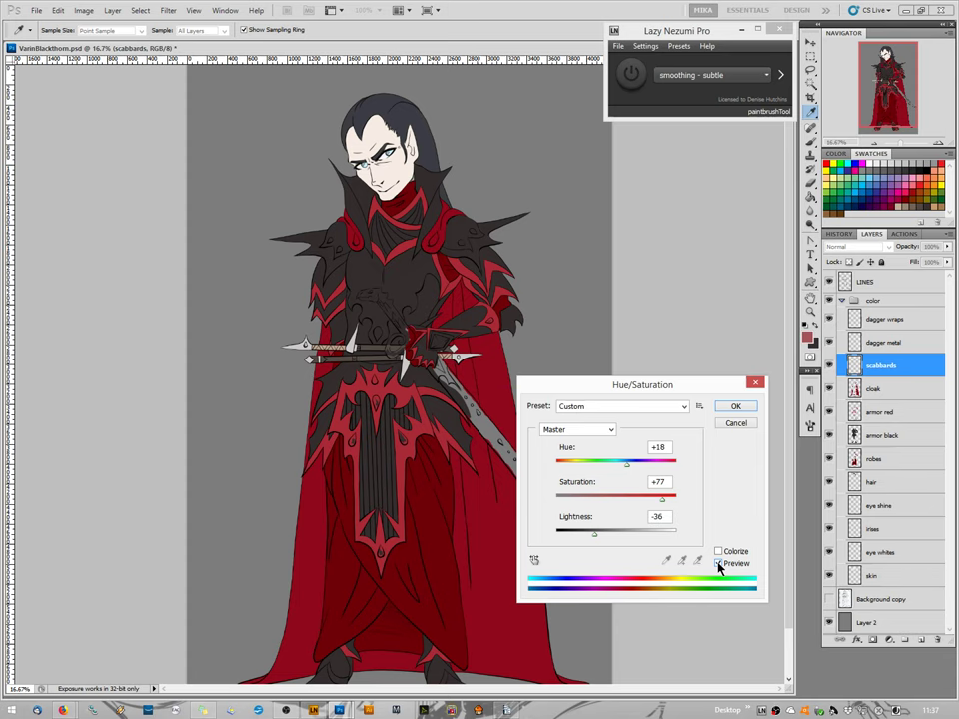
Set the scabbards' lightness to +13 and apply the Hue/Saturation adjustment.
click(599, 537)
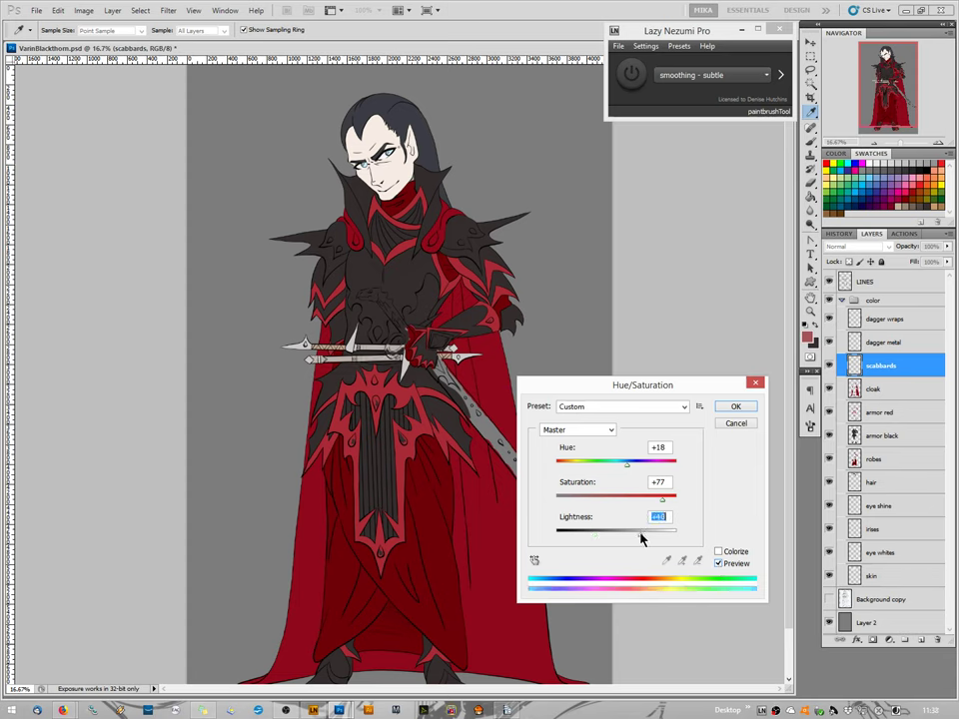
click(640, 536)
click(636, 536)
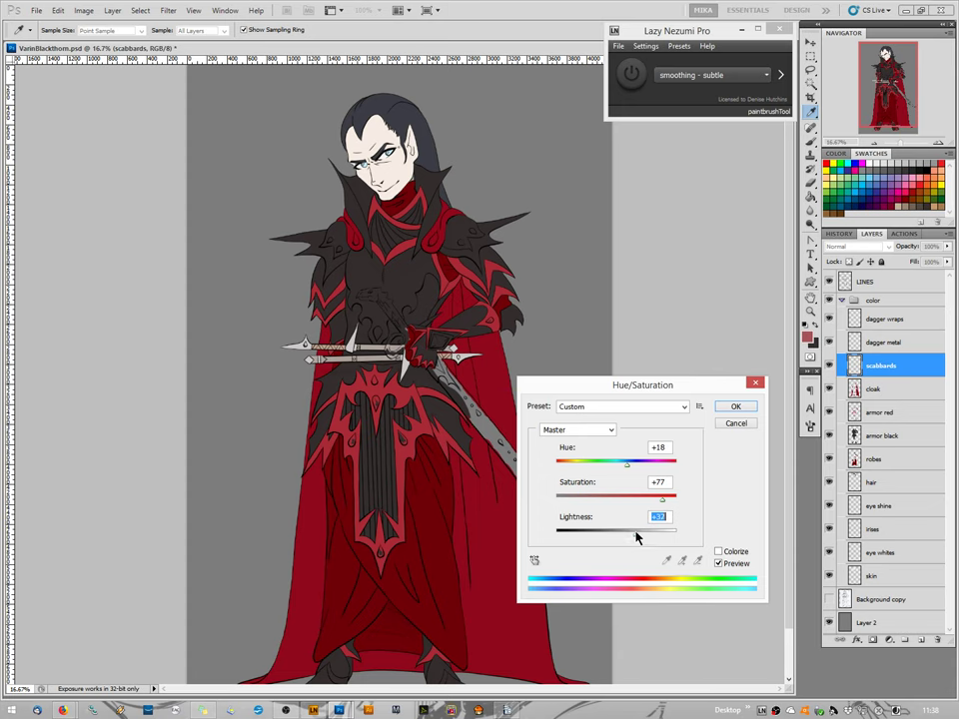
drag(637, 538, 625, 537)
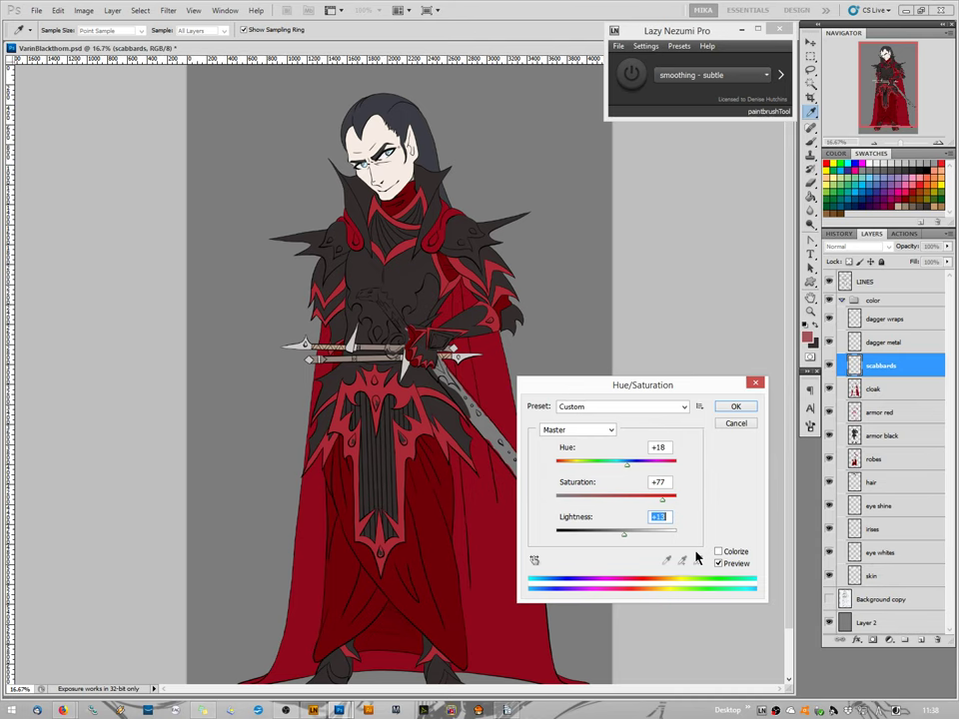
click(735, 406)
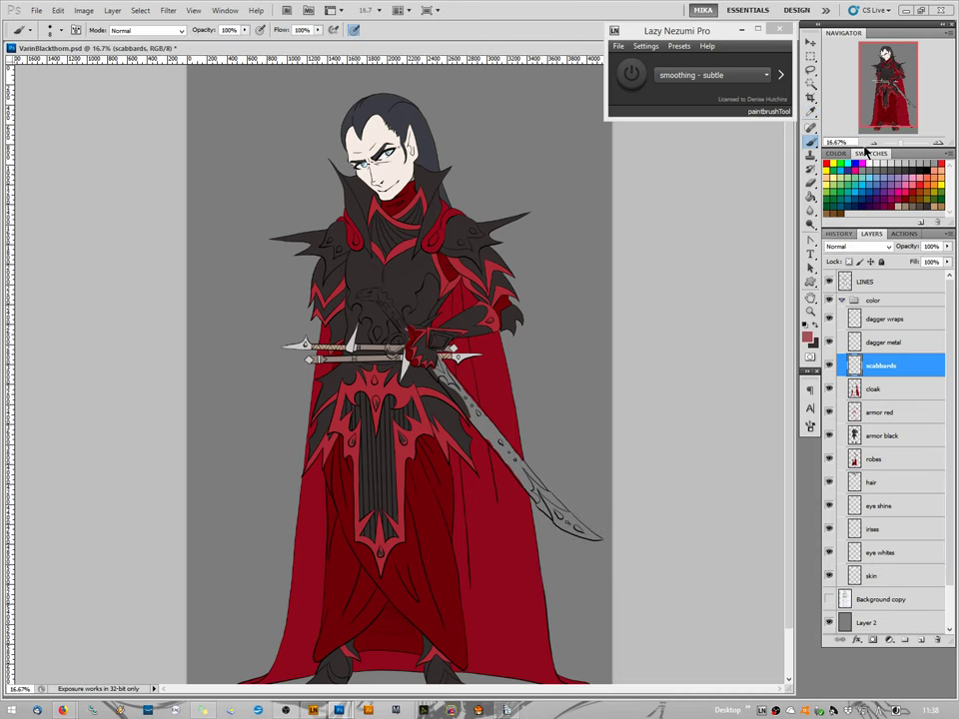
Darken the scabbards layer with a Hue/Saturation lightness of -47 and apply it.
key(ctrl+minus)
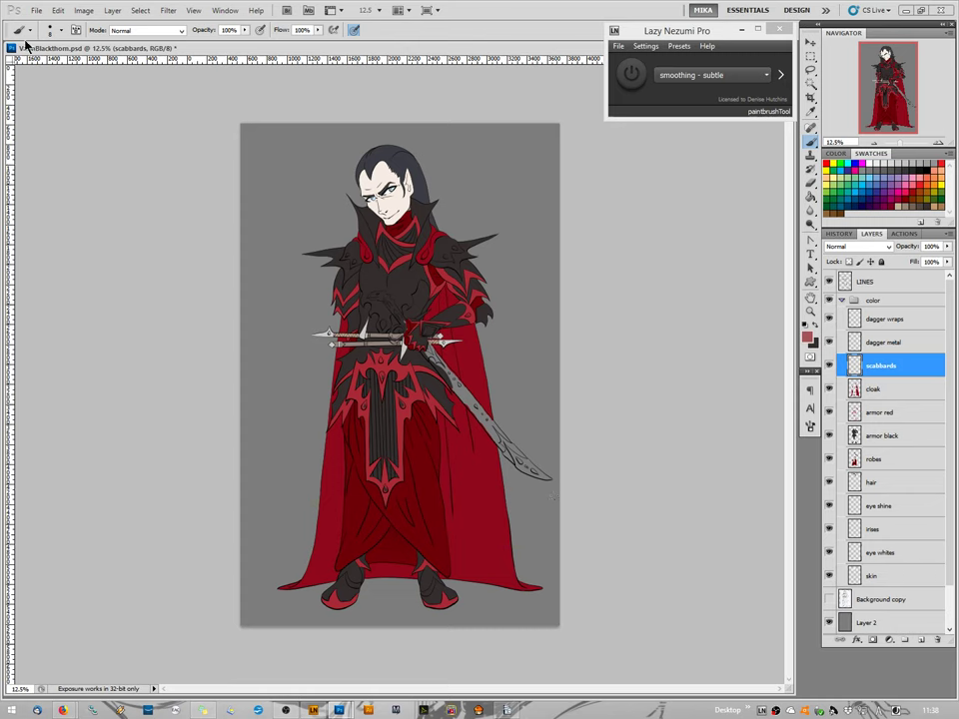
click(81, 10)
mouse_move(115, 45)
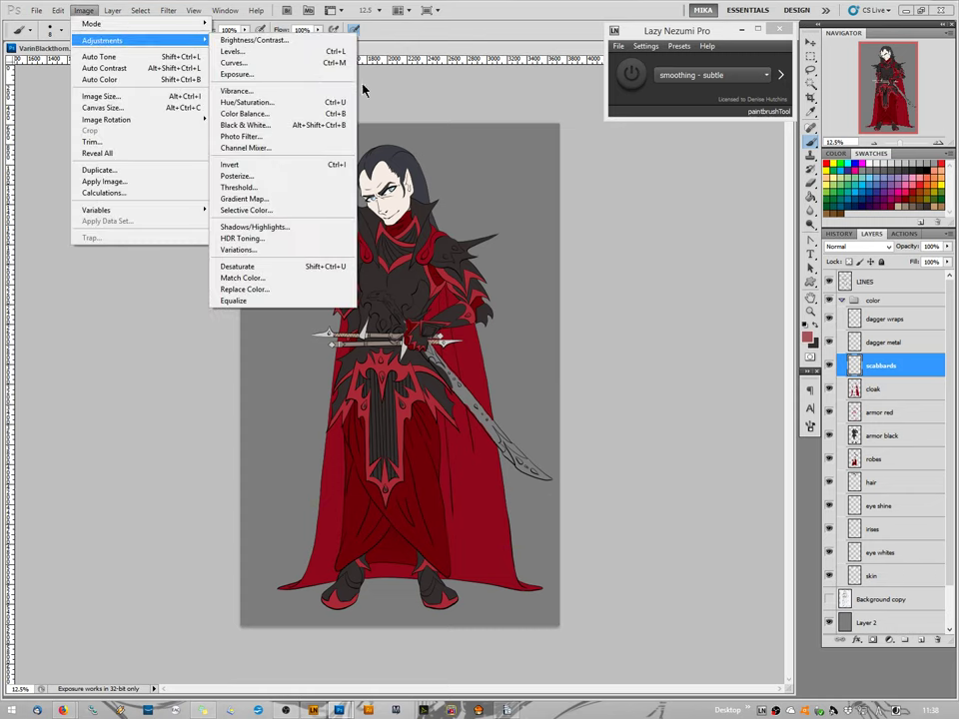
click(241, 106)
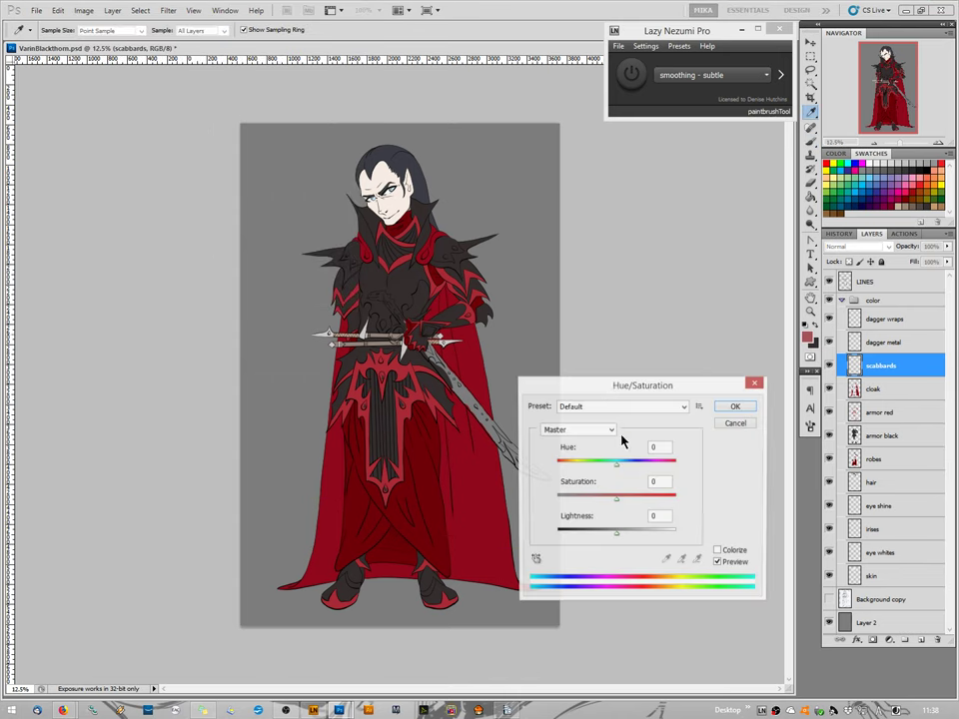
drag(616, 536, 590, 538)
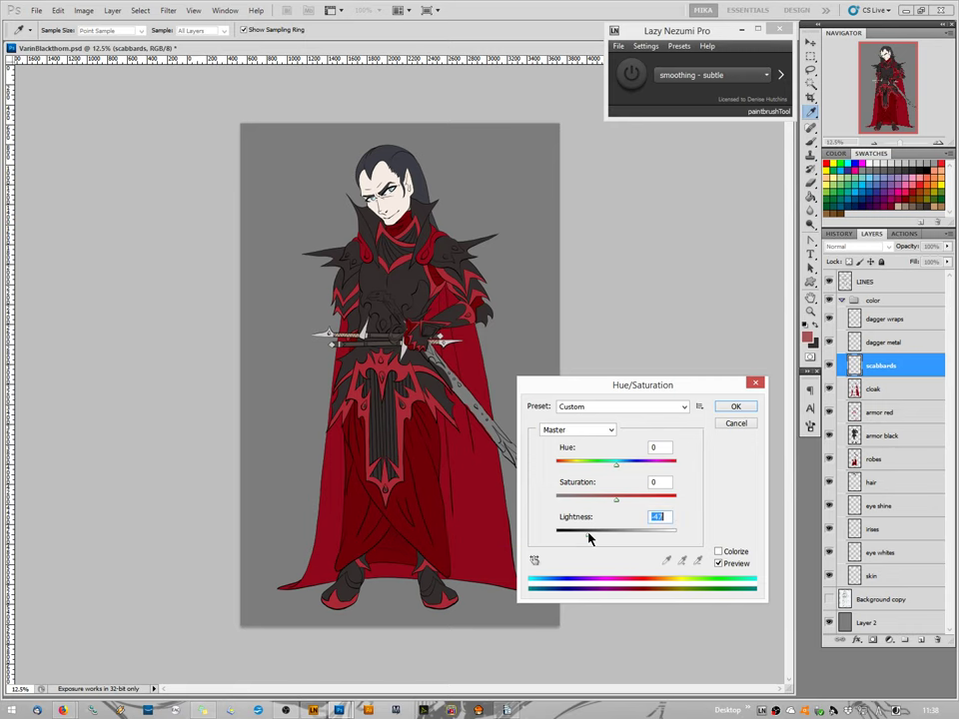
click(735, 407)
key(b)
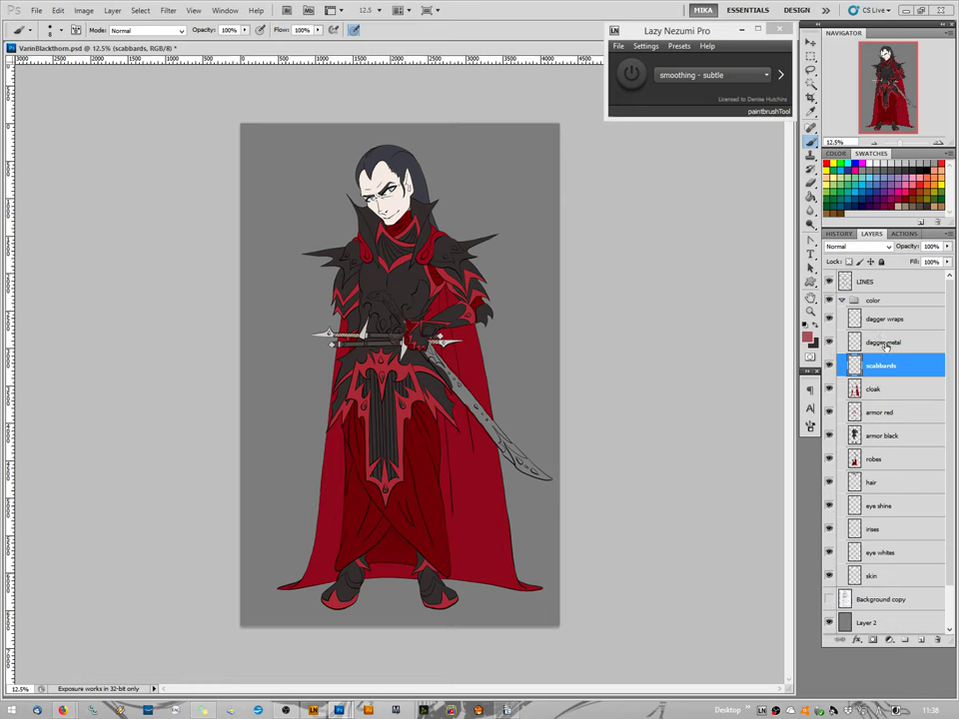
Adjust the dagger metal layer with Hue/Saturation, testing darker values and applying hue -20, saturation +29 and lightness -26.
click(885, 344)
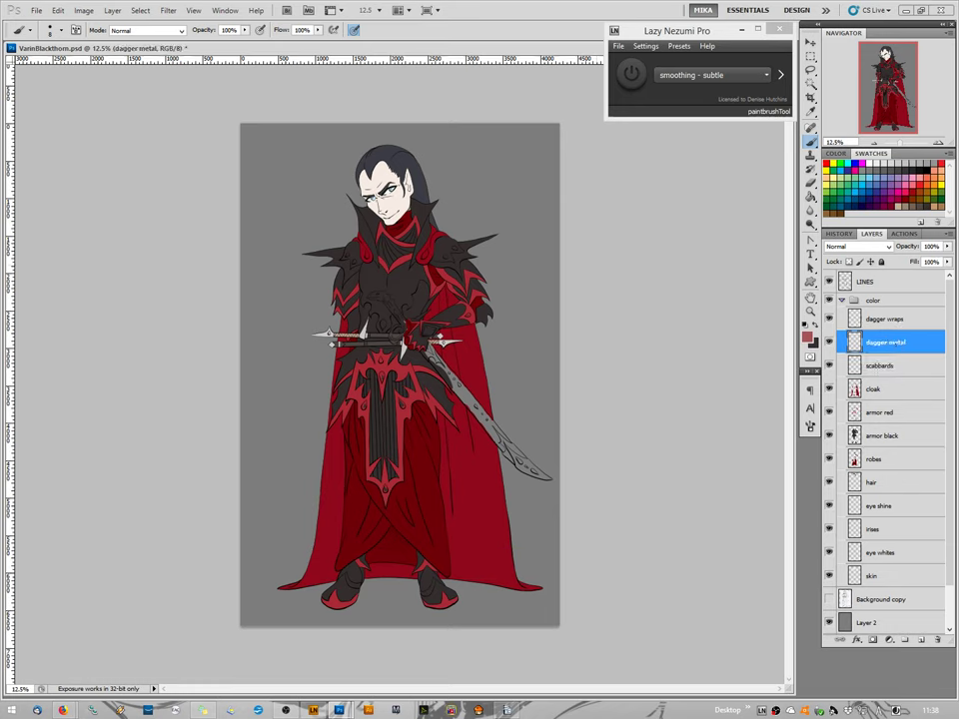
click(83, 10)
mouse_move(100, 40)
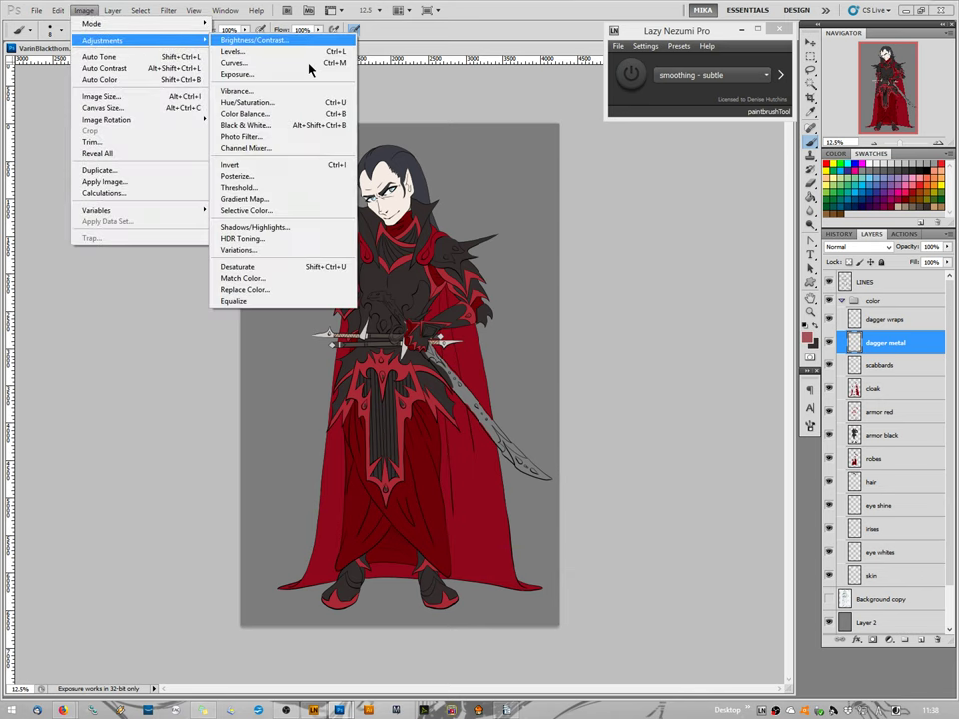
click(246, 102)
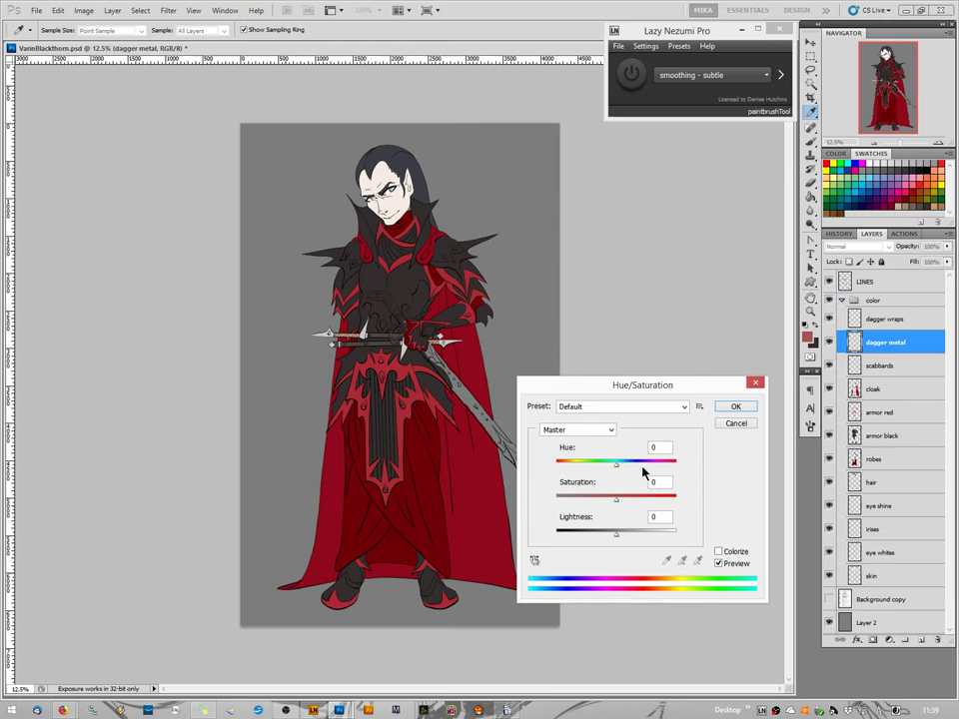
drag(615, 540, 597, 540)
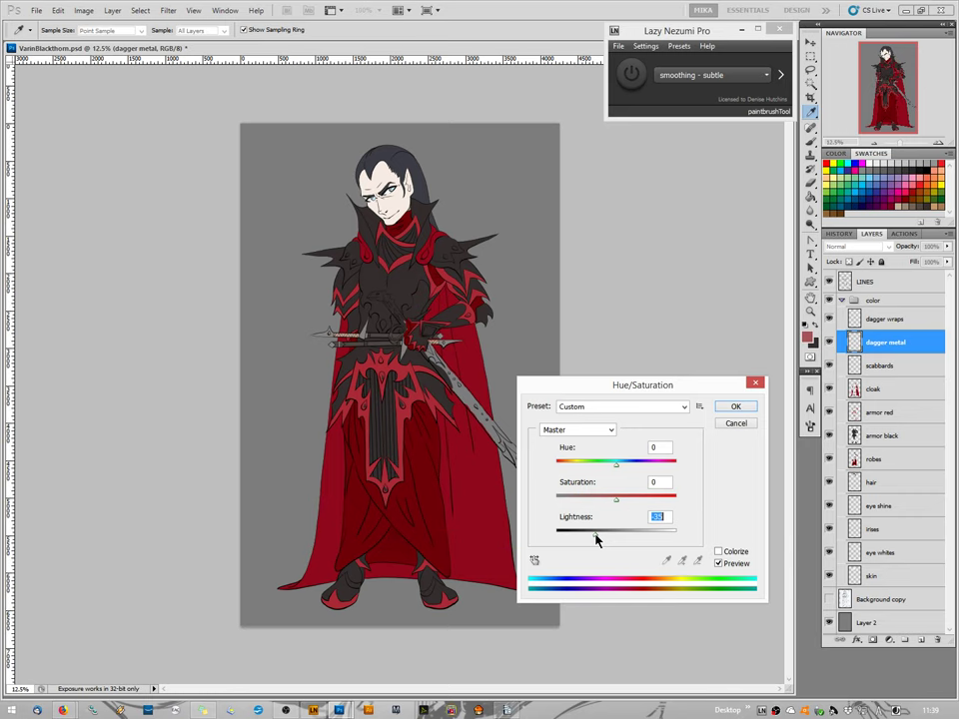
drag(617, 540, 567, 532)
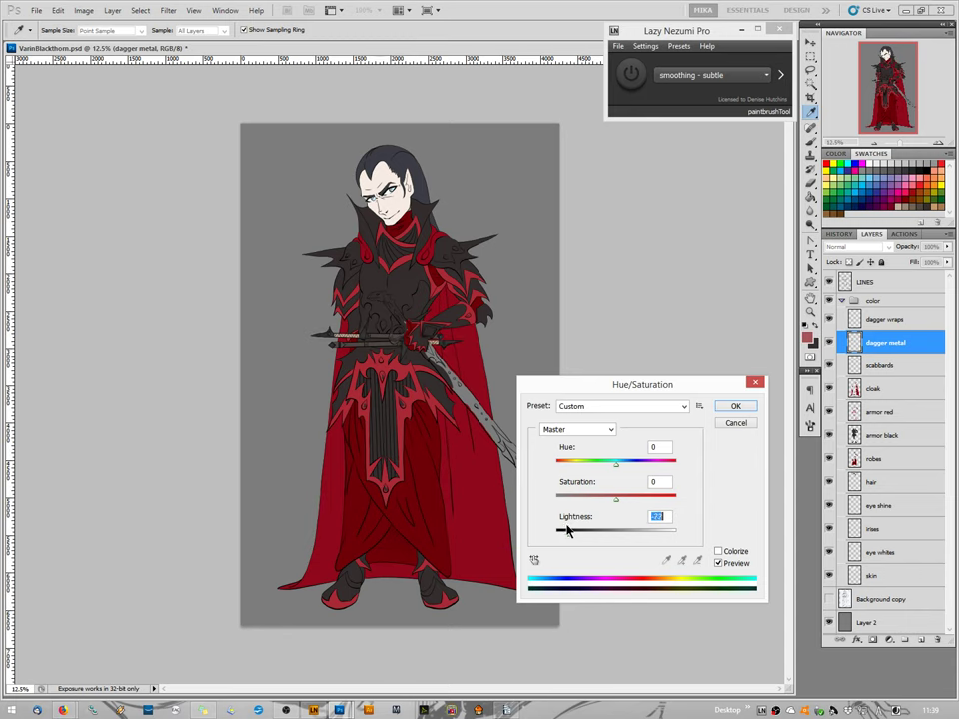
drag(564, 531, 589, 527)
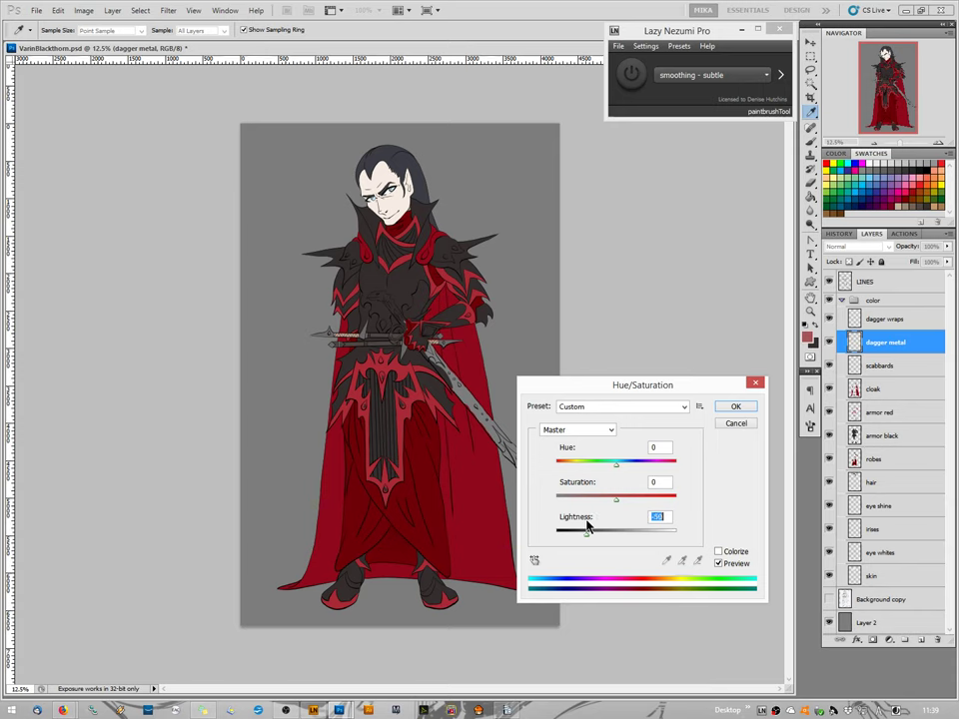
drag(588, 527, 581, 526)
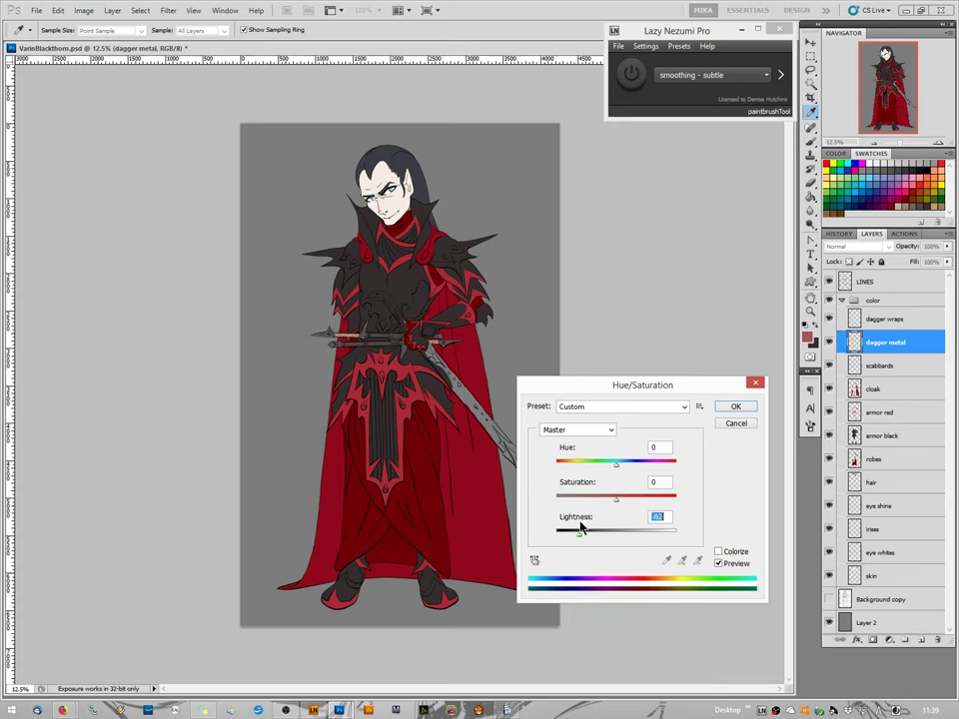
drag(619, 472, 629, 505)
drag(582, 537, 602, 539)
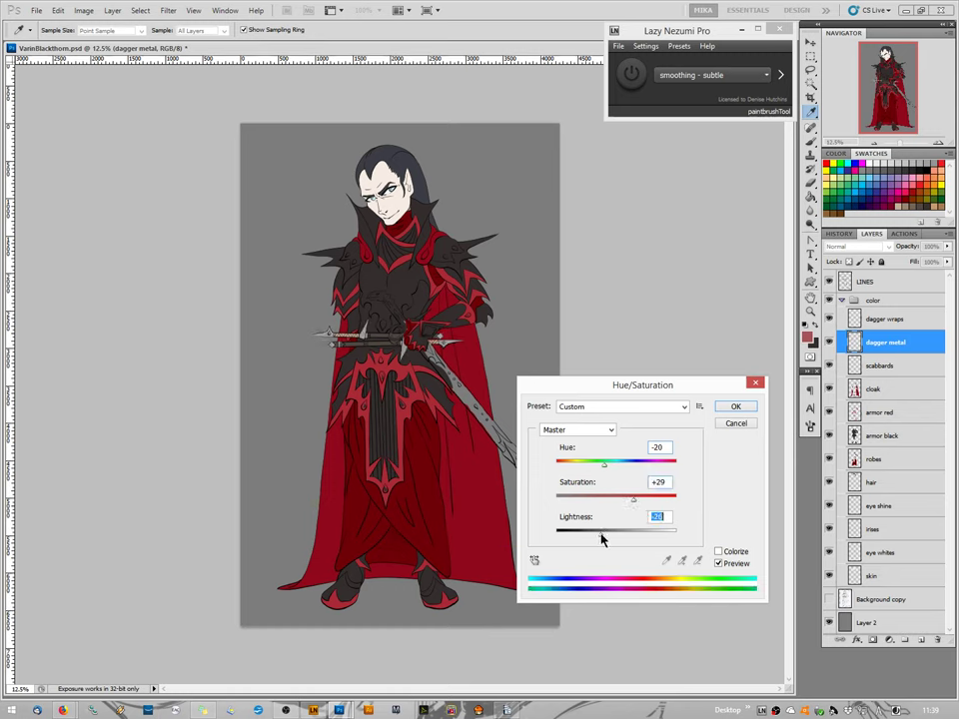
click(735, 406)
Recolour the dagger wraps layer blue with Hue/Saturation, applying hue -180, saturation +50 and lightness -37.
click(881, 319)
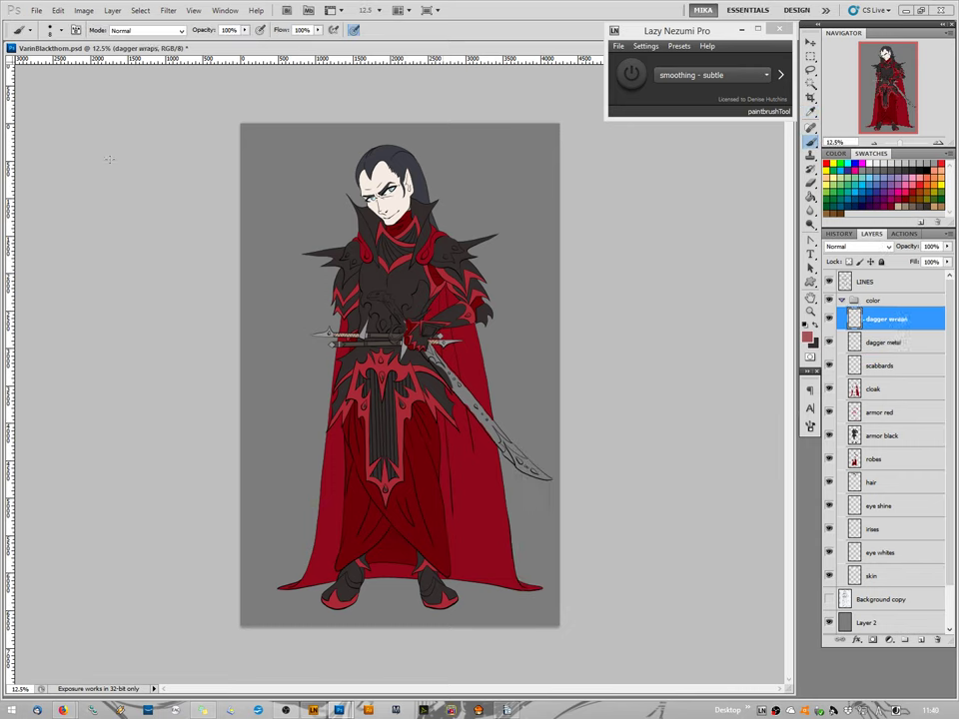
click(83, 10)
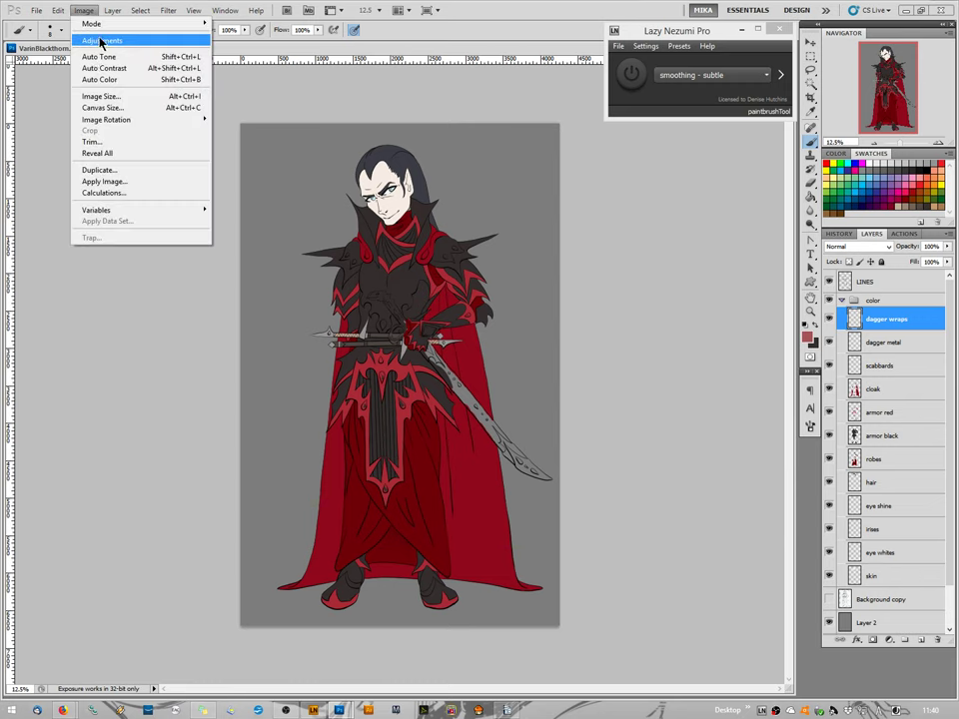
mouse_move(100, 40)
click(246, 102)
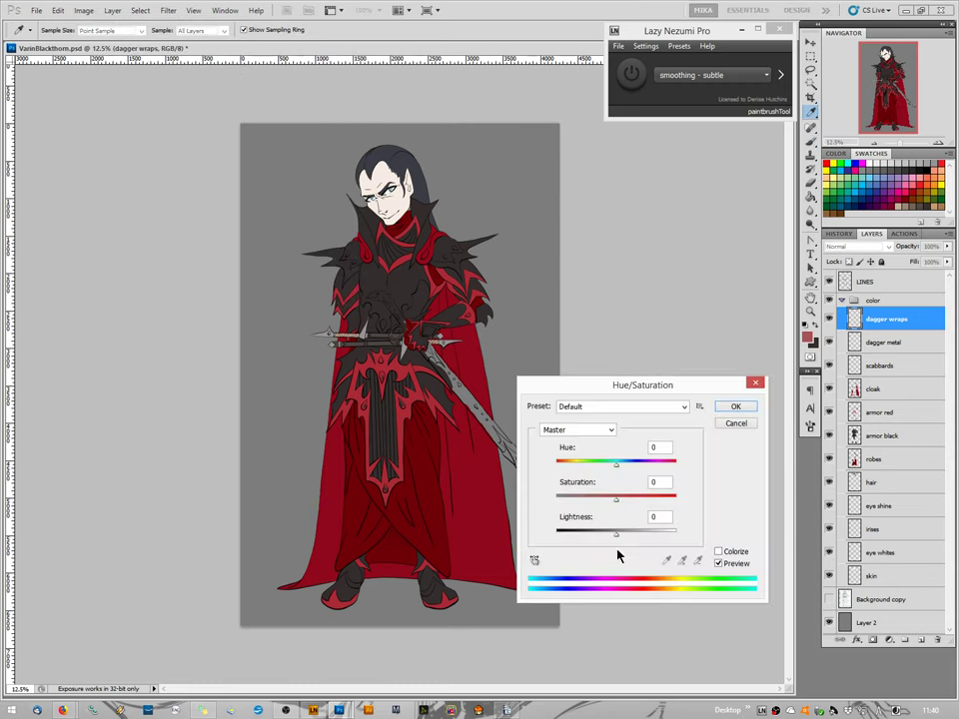
drag(616, 499, 645, 499)
drag(616, 535, 594, 535)
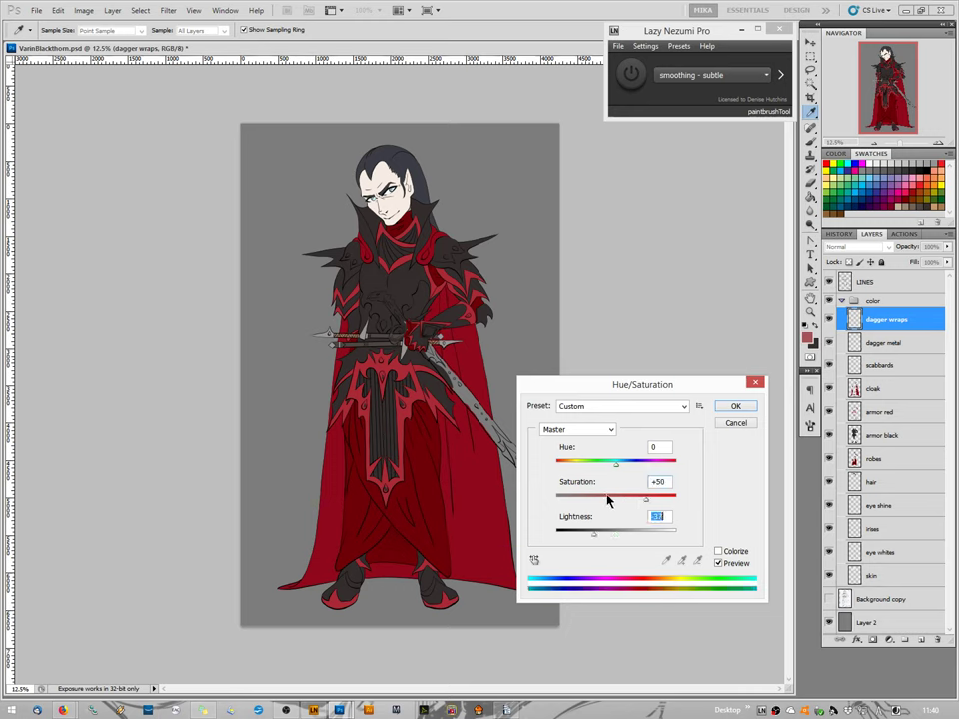
drag(617, 466, 554, 471)
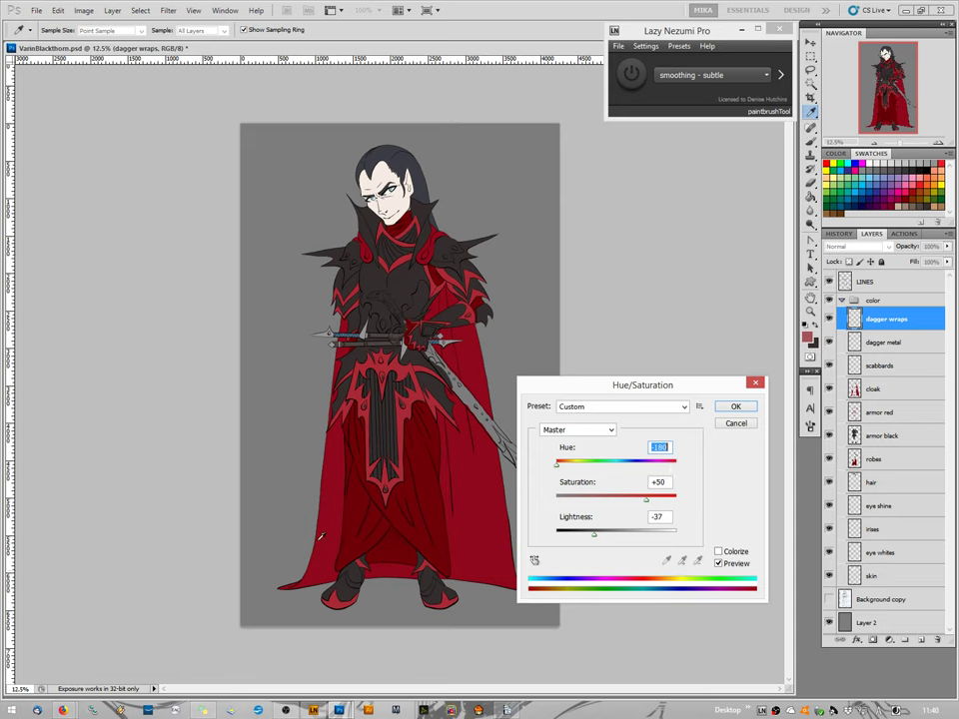
click(735, 407)
key(b)
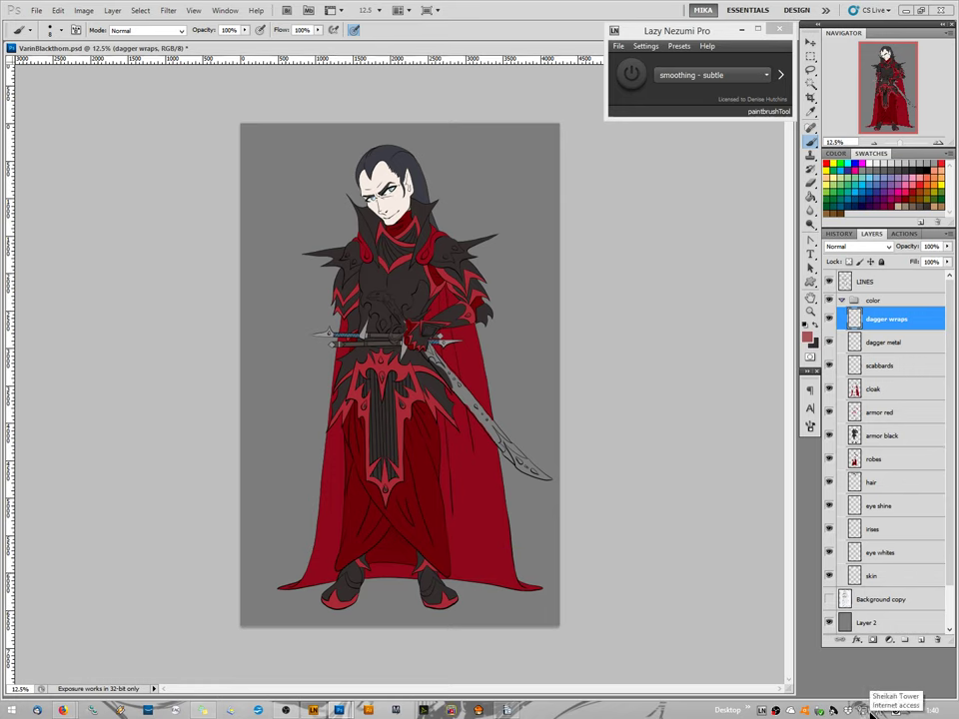
Add a new layer above the dagger wraps and name it "sword scabbard".
click(921, 639)
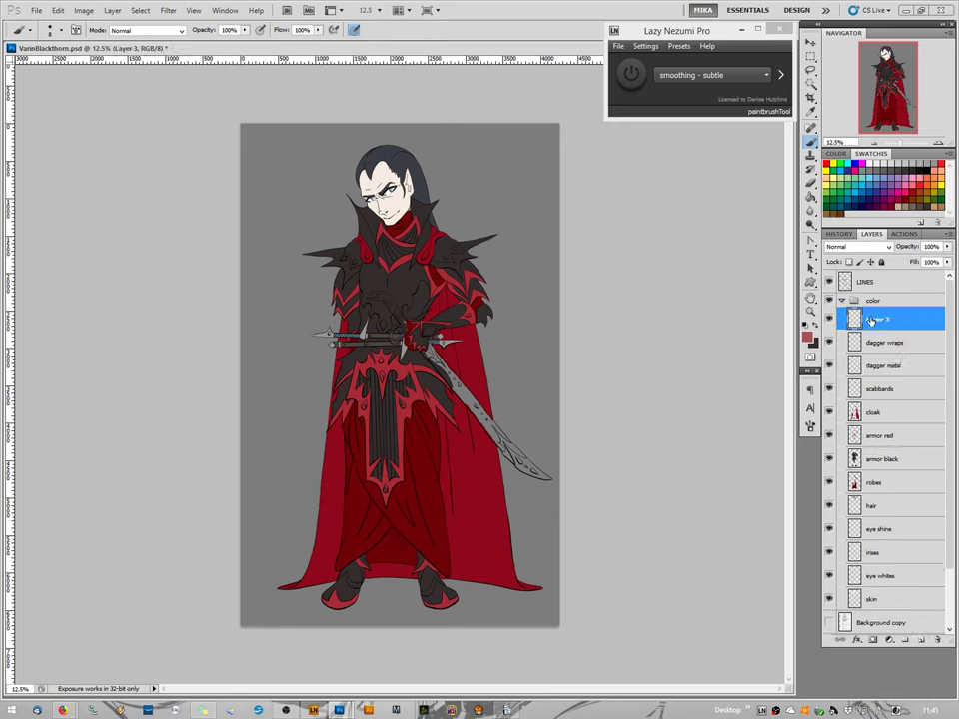
double_click(878, 319)
text(sword scabbard)
key(Return)
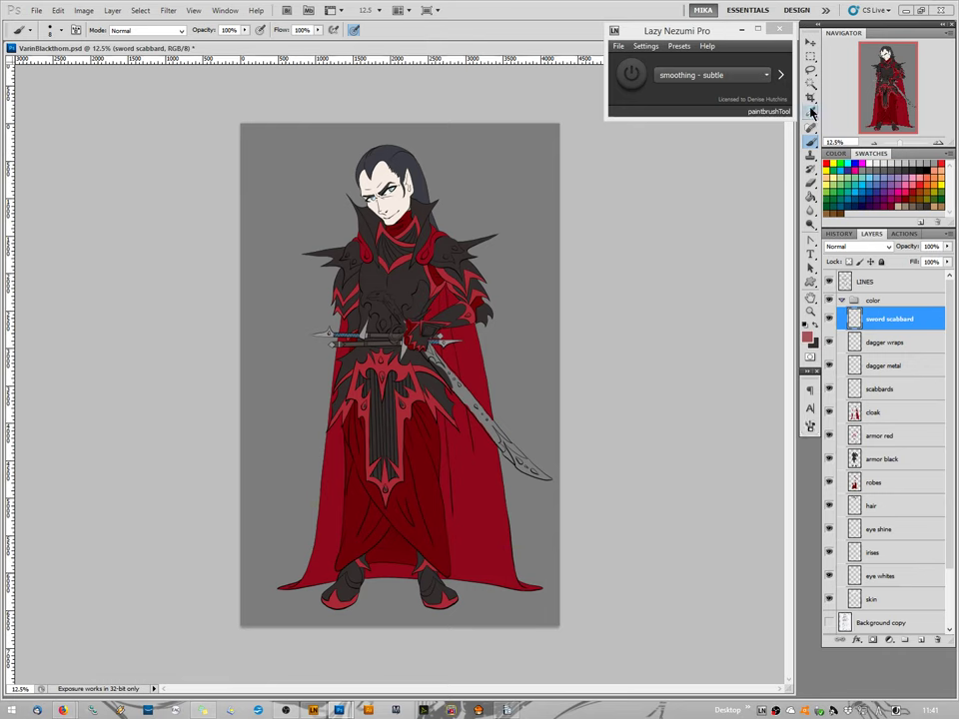
Sample the dagger scabbards' brown and brush it along the edges of the sword scabbard's upper end, just below the hand.
key(i)
click(372, 343)
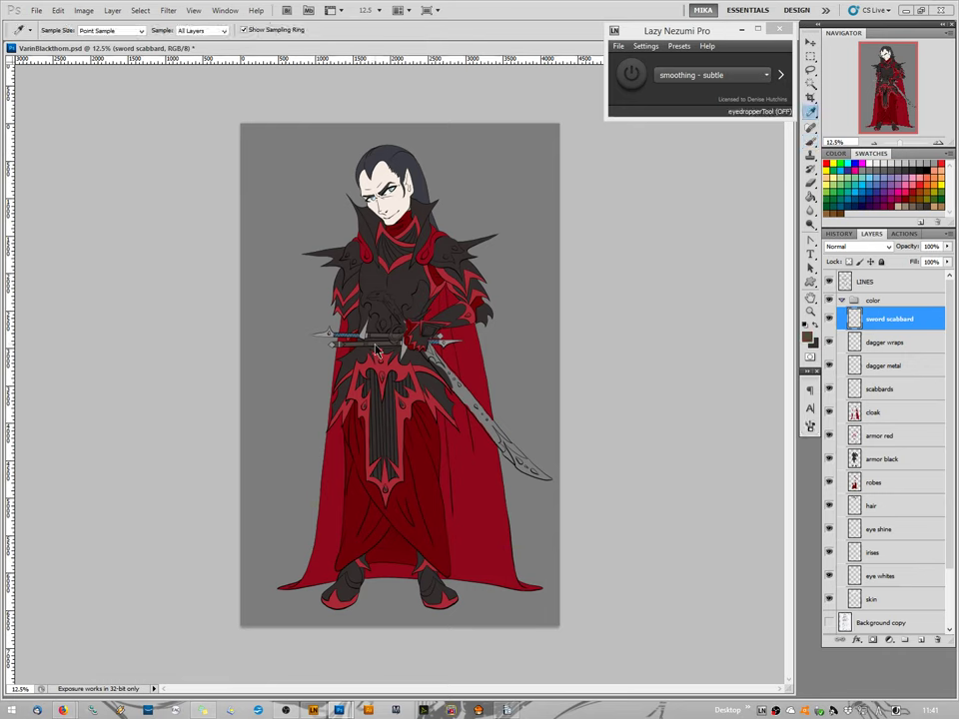
click(938, 144)
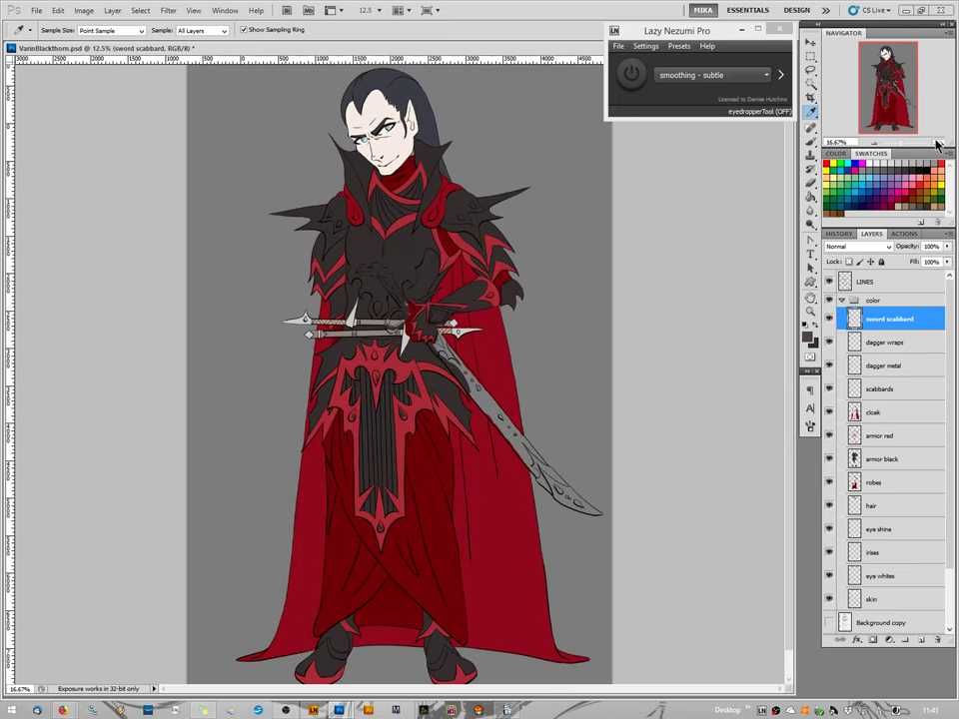
click(937, 144)
click(937, 144)
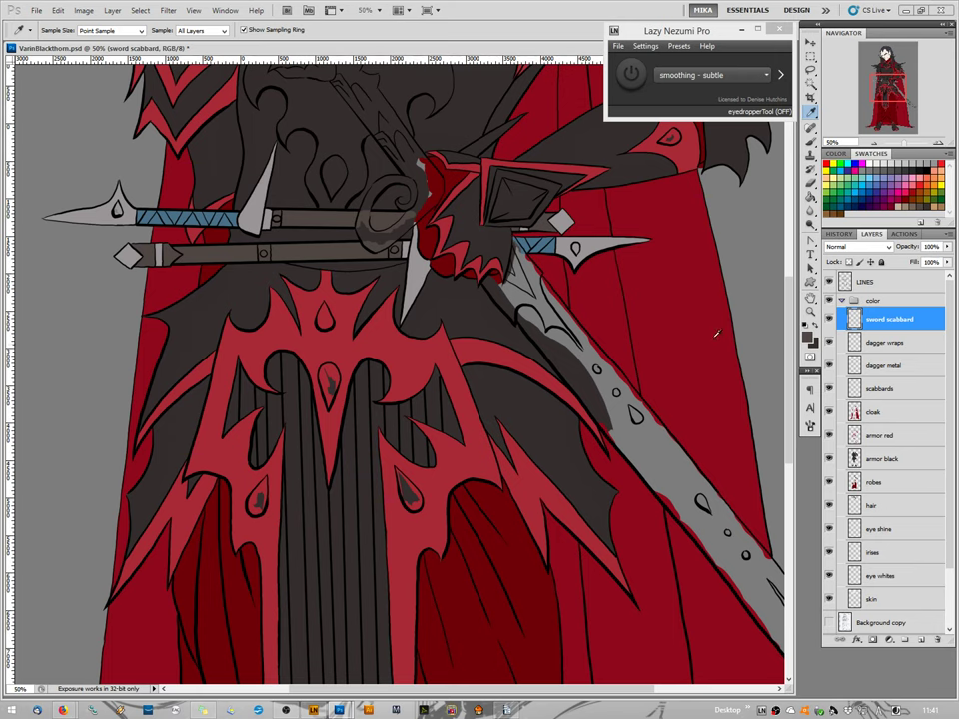
click(937, 144)
drag(886, 91, 896, 88)
key(ctrl+plus)
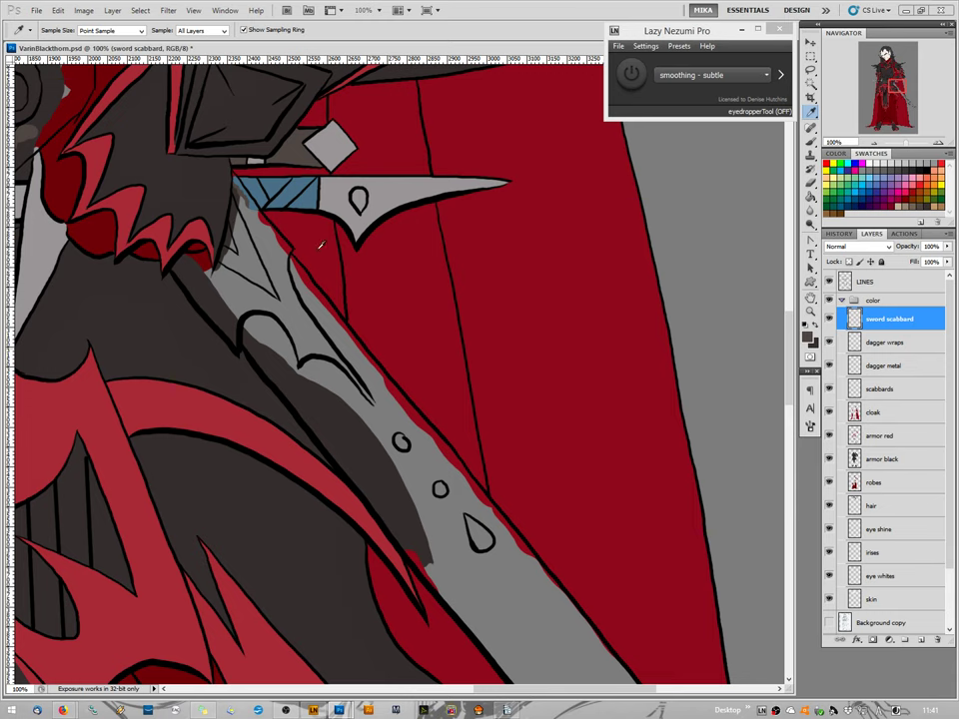
key(b)
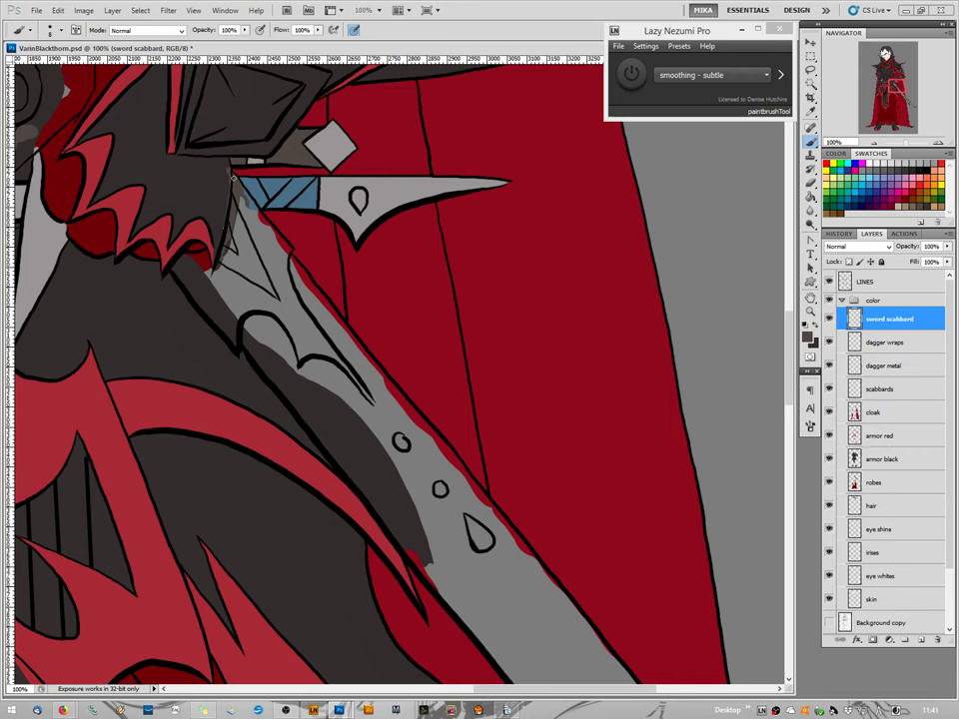
drag(233, 178, 278, 238)
drag(308, 277, 341, 321)
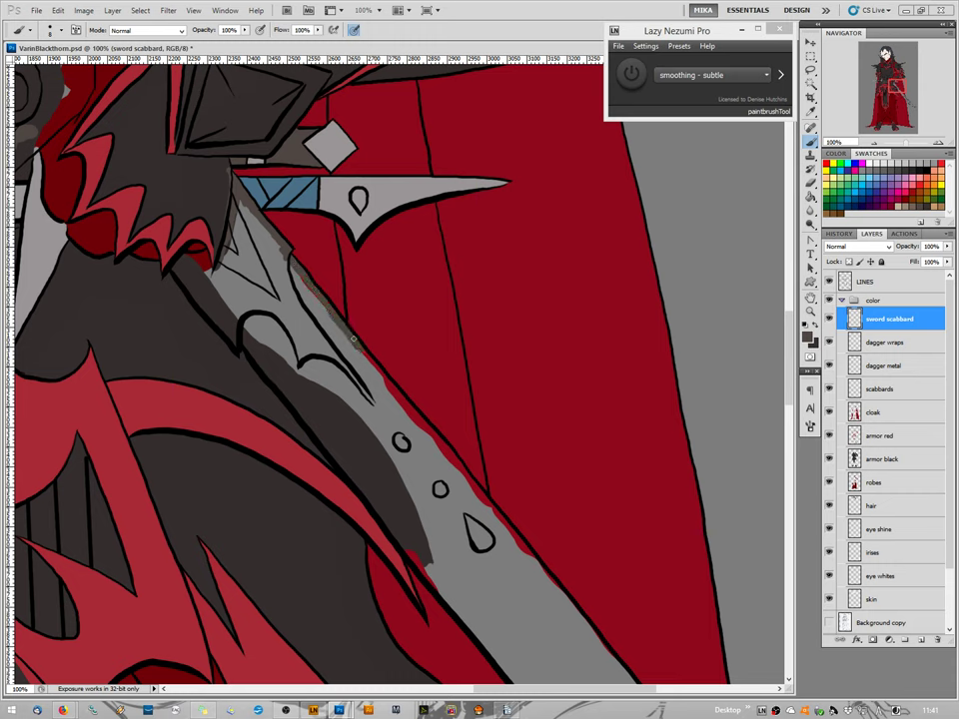
mouse_move(229, 231)
mouse_down()
mouse_move(211, 283)
mouse_move(191, 244)
mouse_up()
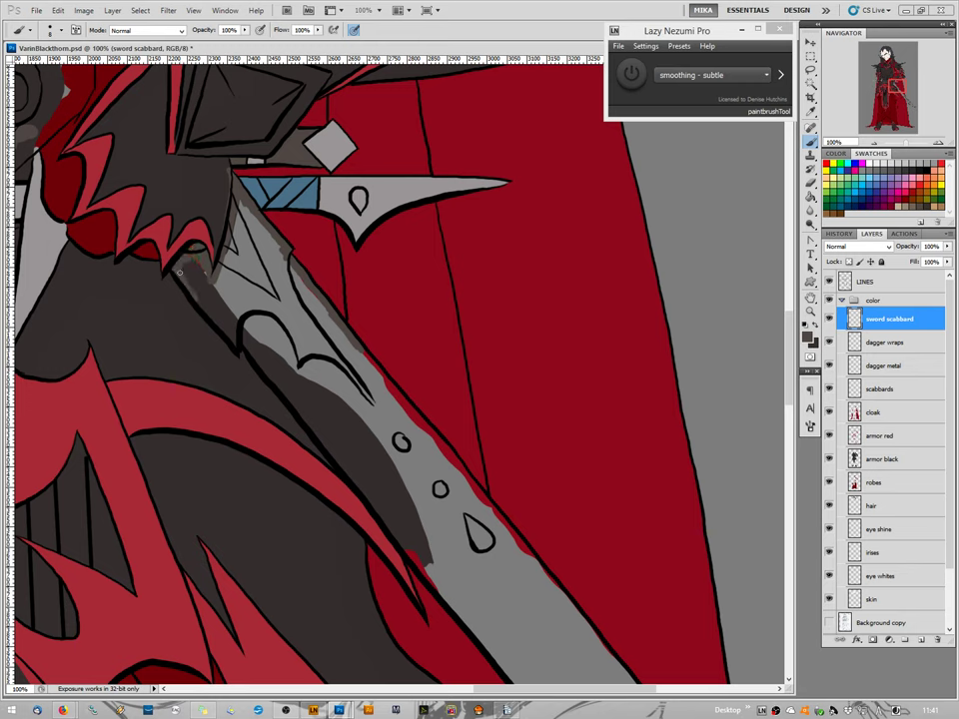
Tidy the brown at the sword scabbard's upper end, enlarge the brush to 15 px, and paint down both edges of its upper section.
key(e)
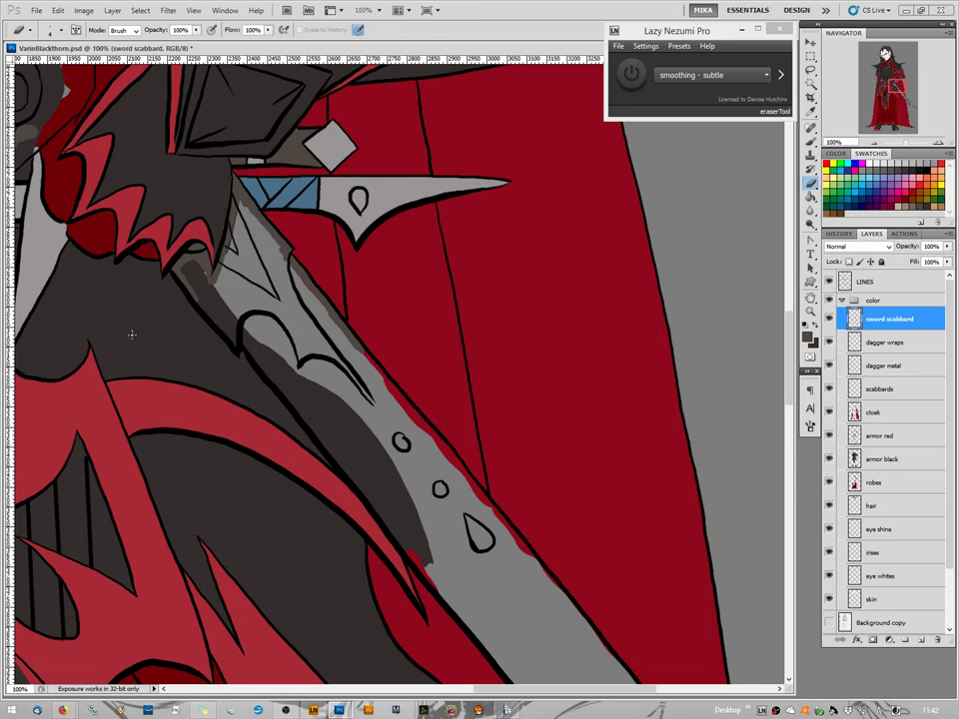
key(b)
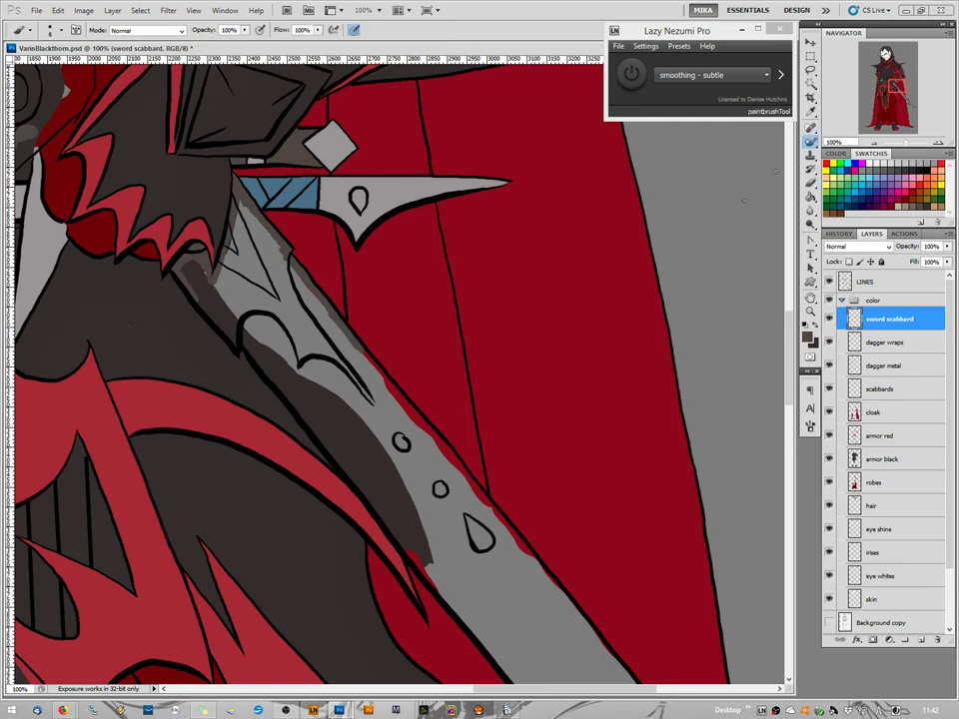
right_click(248, 332)
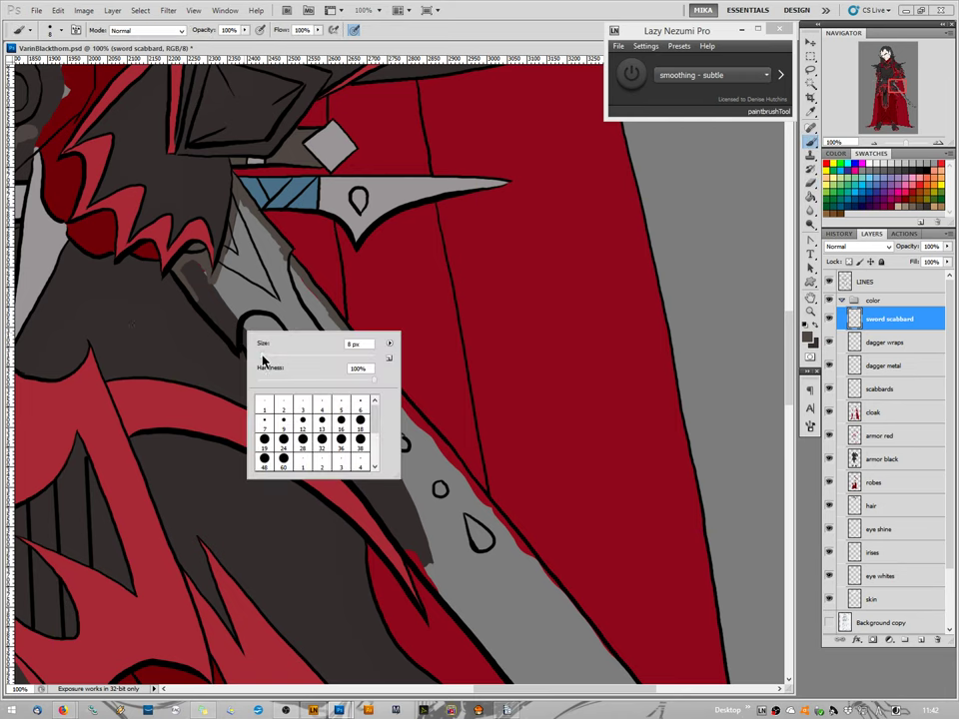
drag(263, 357, 267, 357)
mouse_move(210, 307)
mouse_down()
mouse_move(230, 337)
mouse_move(185, 270)
mouse_move(203, 273)
mouse_move(230, 338)
mouse_move(230, 323)
mouse_move(256, 361)
mouse_move(229, 311)
mouse_move(242, 335)
mouse_move(231, 290)
mouse_up()
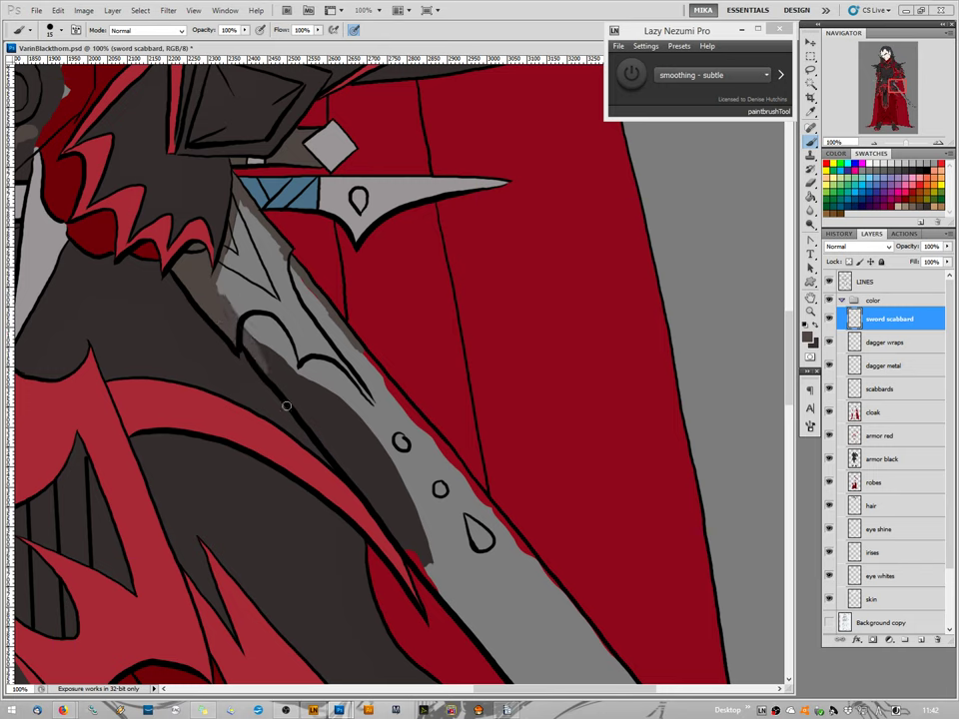
mouse_move(286, 405)
mouse_down()
mouse_move(292, 398)
mouse_move(391, 519)
mouse_move(377, 505)
mouse_move(442, 596)
mouse_up()
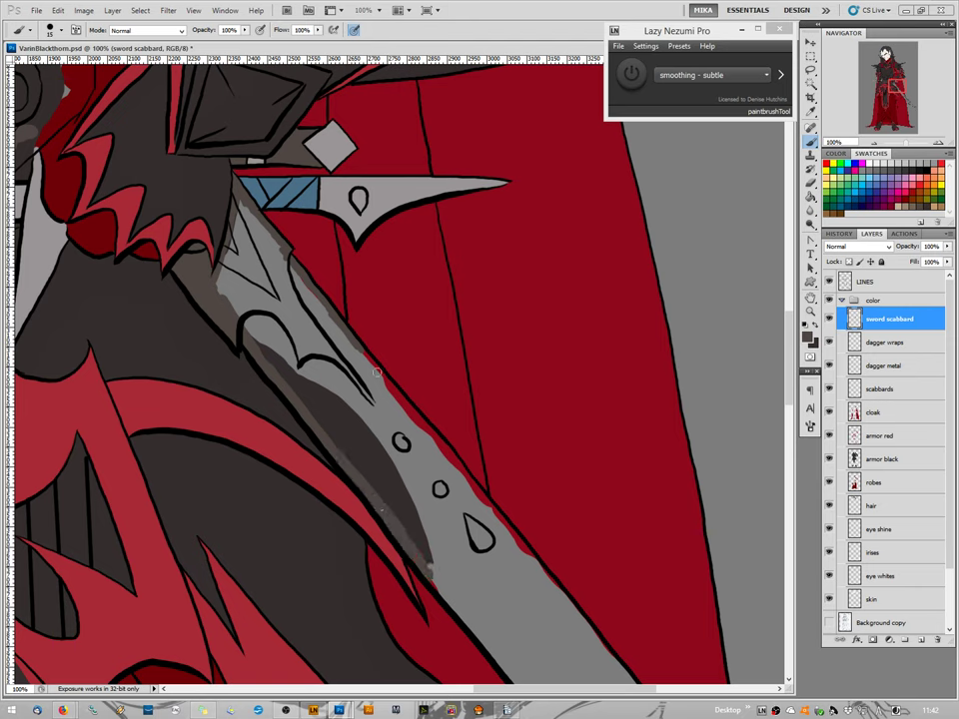
drag(361, 355, 585, 639)
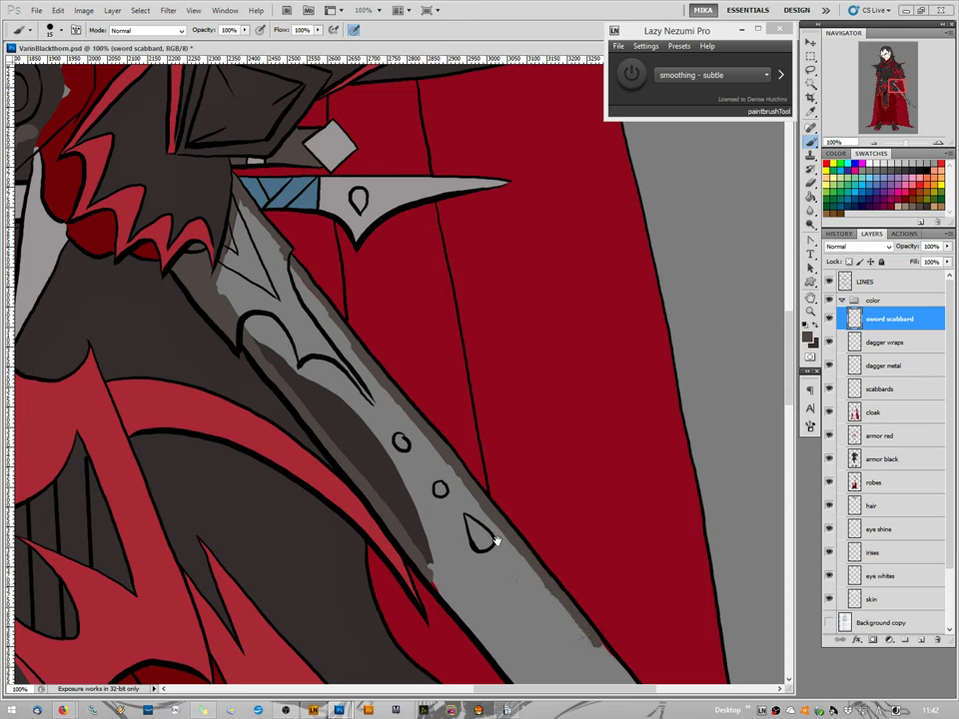
Continue the brown edging along both sides of the sword scabbard's middle section, where it crosses the cloak.
drag(452, 475, 318, 250)
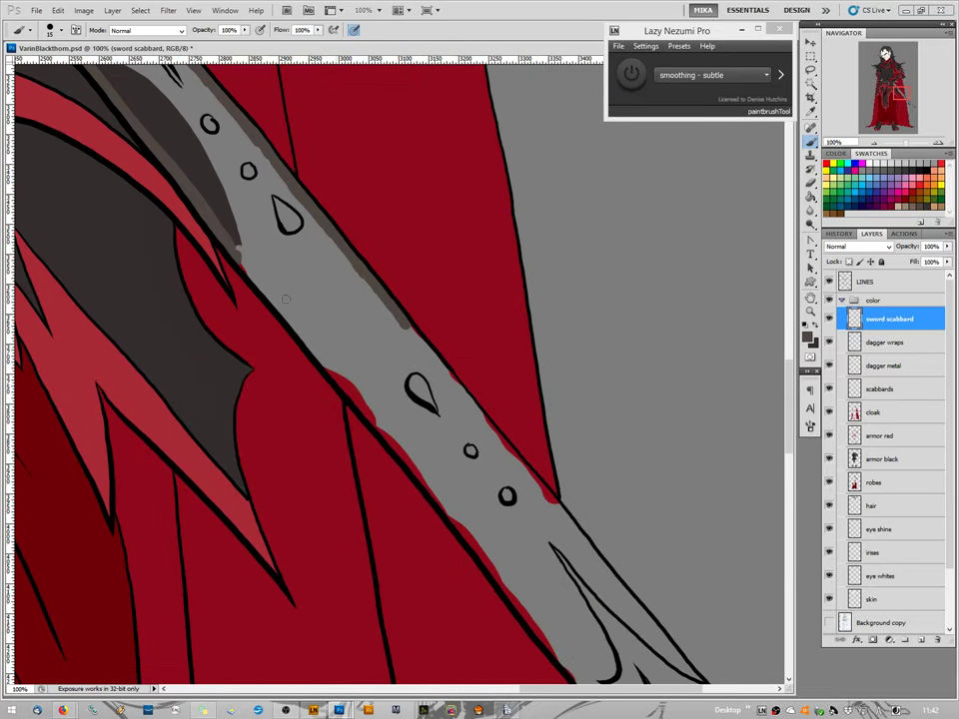
mouse_move(243, 257)
mouse_down()
mouse_move(332, 381)
mouse_move(423, 480)
mouse_up()
mouse_move(399, 315)
mouse_down()
mouse_move(461, 390)
mouse_move(452, 395)
mouse_move(550, 484)
mouse_up()
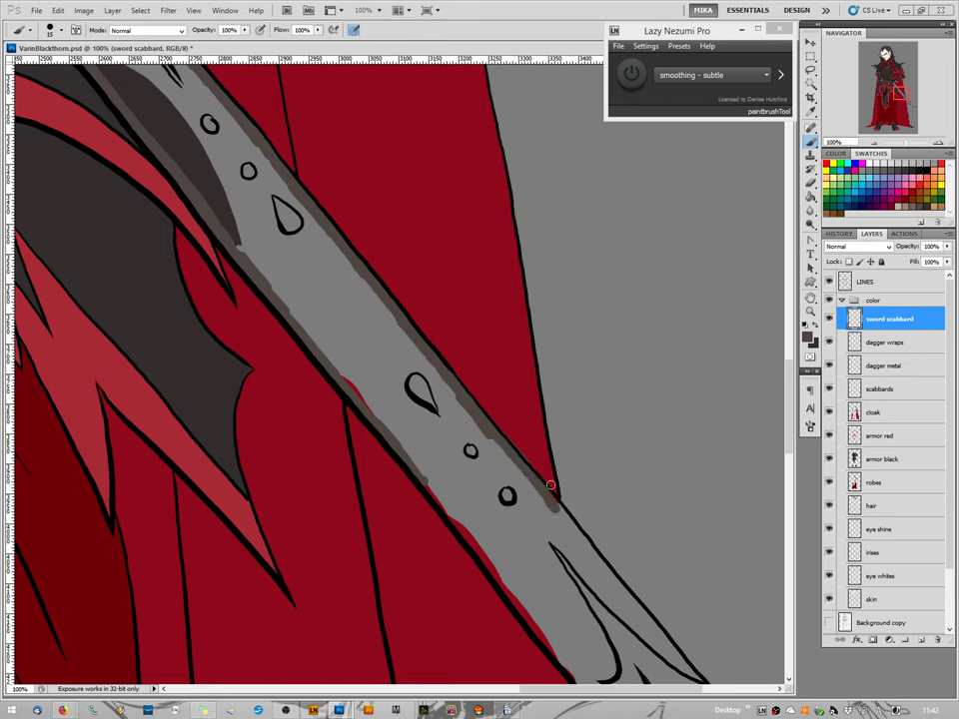
key(e)
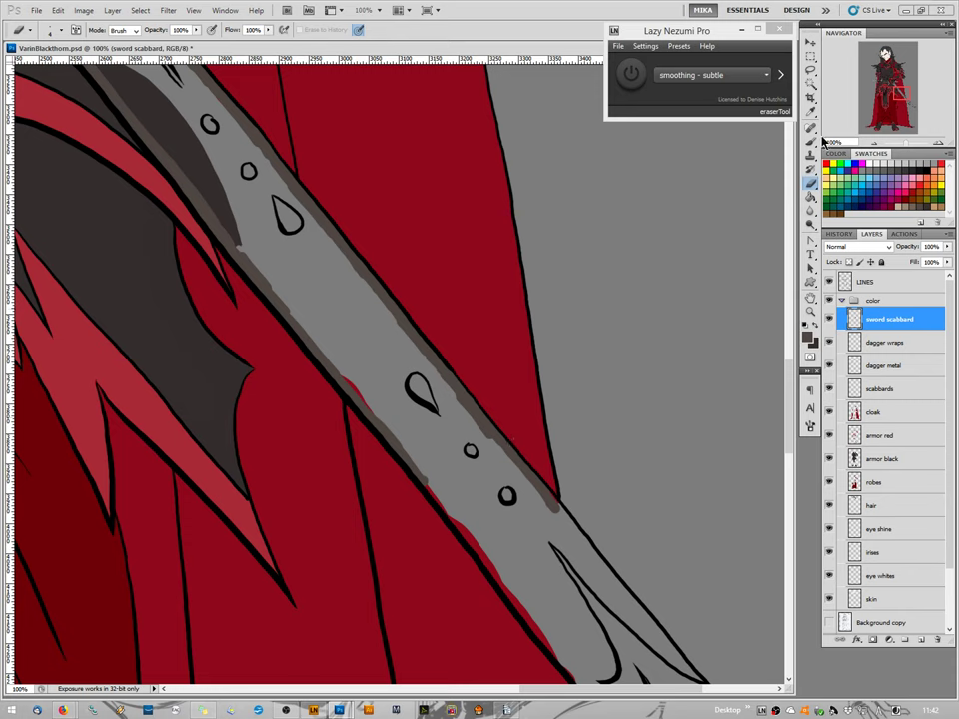
key(b)
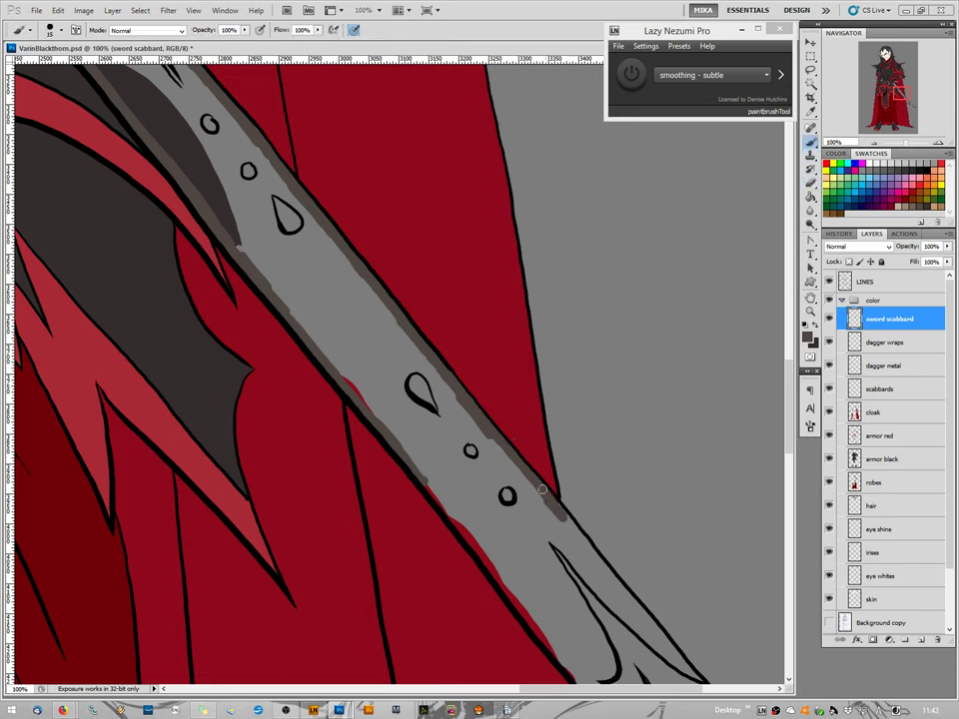
drag(555, 506, 603, 578)
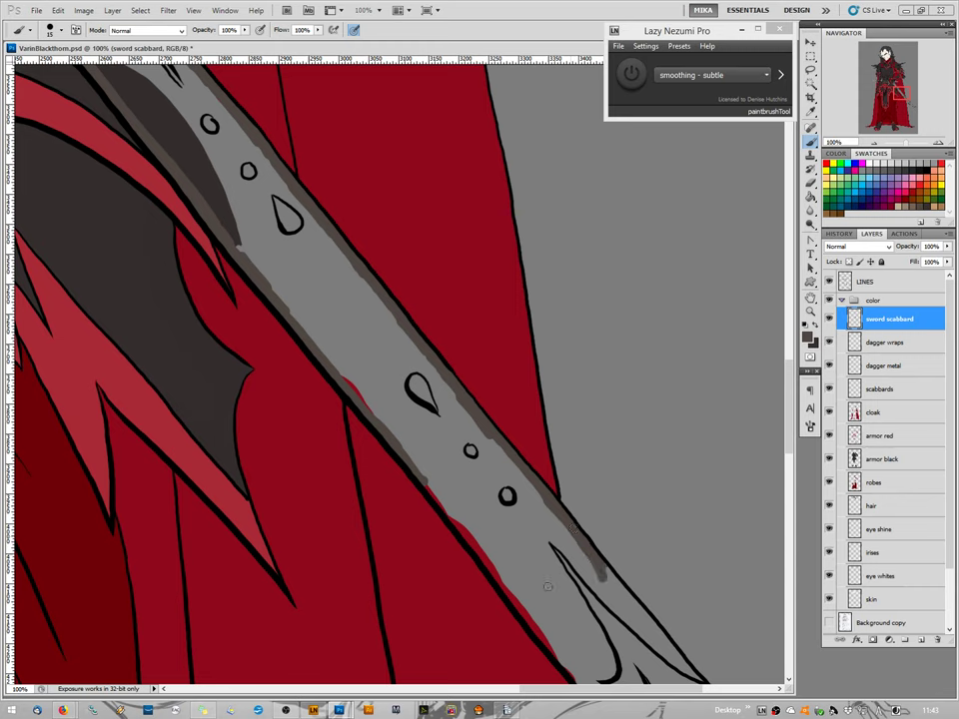
mouse_move(429, 476)
mouse_down()
mouse_move(424, 483)
mouse_move(537, 629)
mouse_move(531, 649)
mouse_up()
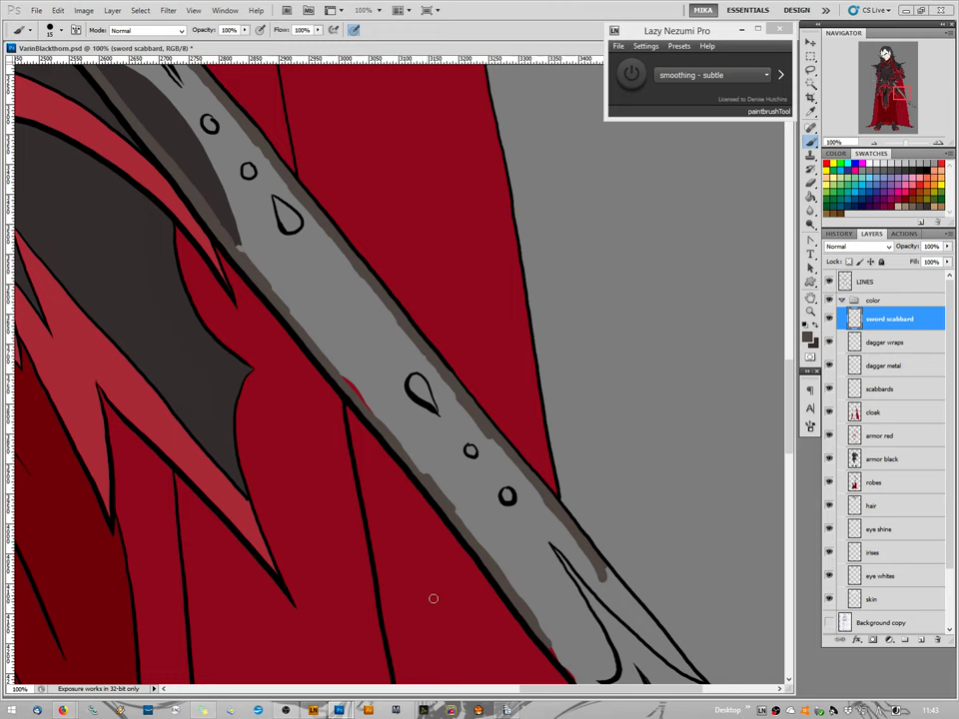
Outline the scabbard's lower end in brown around the metal tip, clean the overspill, and fill the enclosed scabbard shape with the Paint Bucket.
mouse_move(456, 603)
mouse_down()
mouse_move(302, 426)
mouse_move(197, 268)
mouse_move(186, 230)
mouse_up()
mouse_move(327, 192)
mouse_down()
mouse_move(443, 323)
mouse_move(431, 316)
mouse_move(452, 323)
mouse_move(469, 346)
mouse_move(449, 332)
mouse_move(555, 436)
mouse_move(488, 410)
mouse_move(361, 297)
mouse_move(454, 458)
mouse_move(423, 445)
mouse_move(450, 468)
mouse_move(365, 391)
mouse_move(300, 296)
mouse_up()
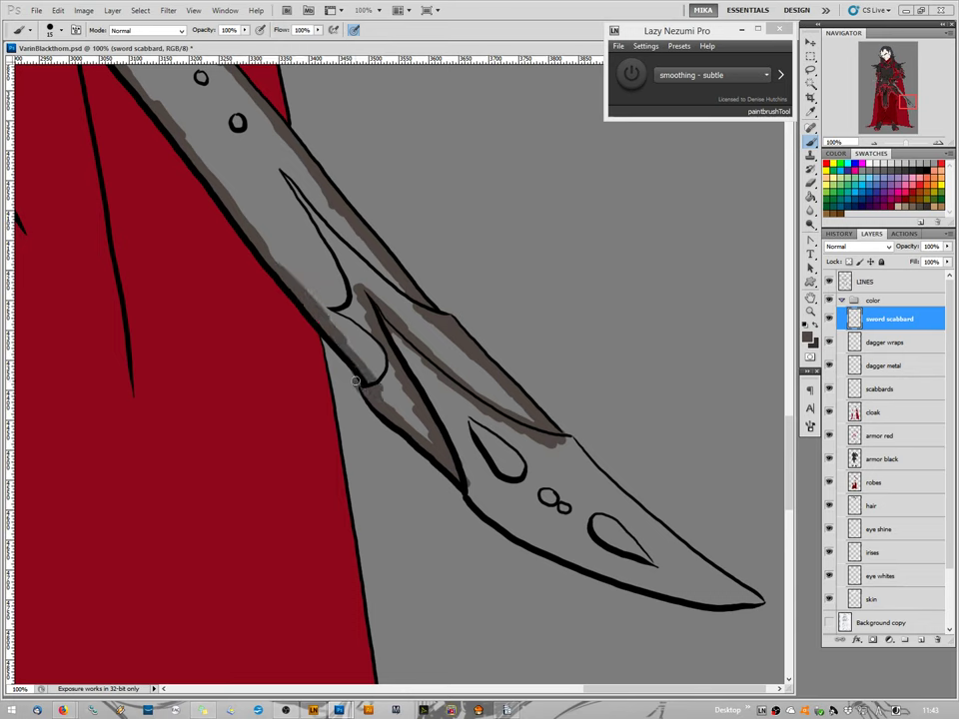
key(e)
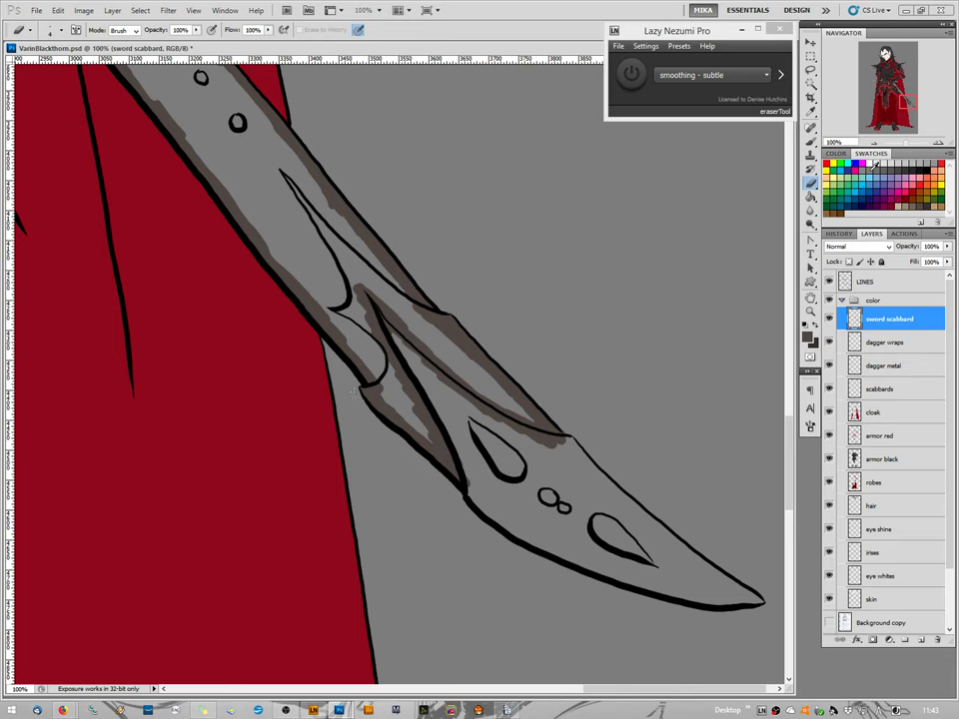
key(g)
click(268, 207)
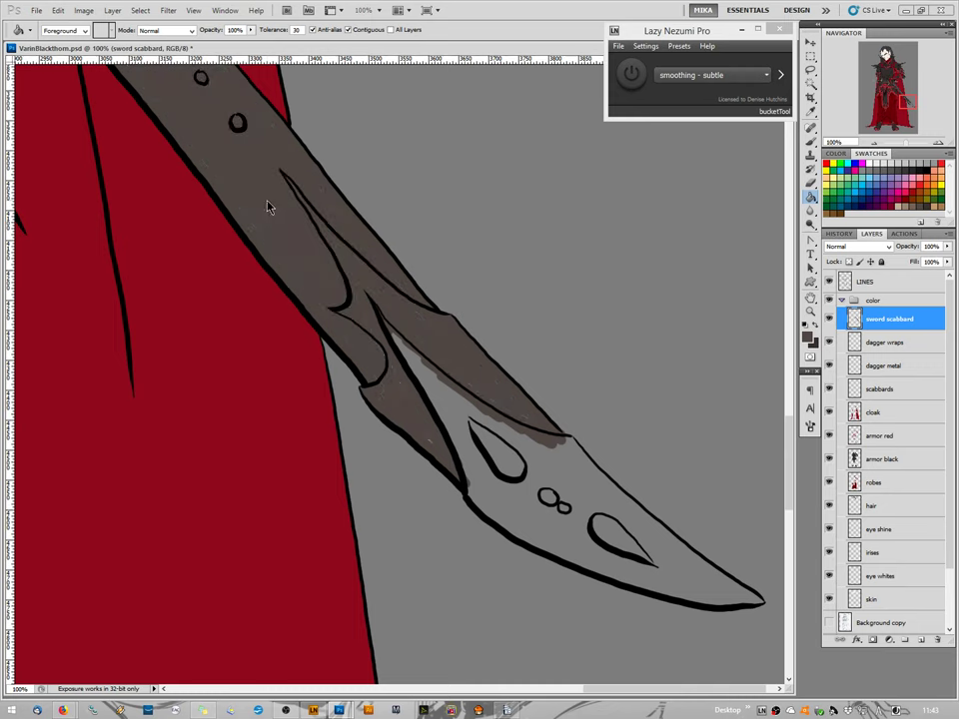
Brush brown over the unfilled seams and specks along the whole length of the sword scabbard, including its upper end.
click(811, 140)
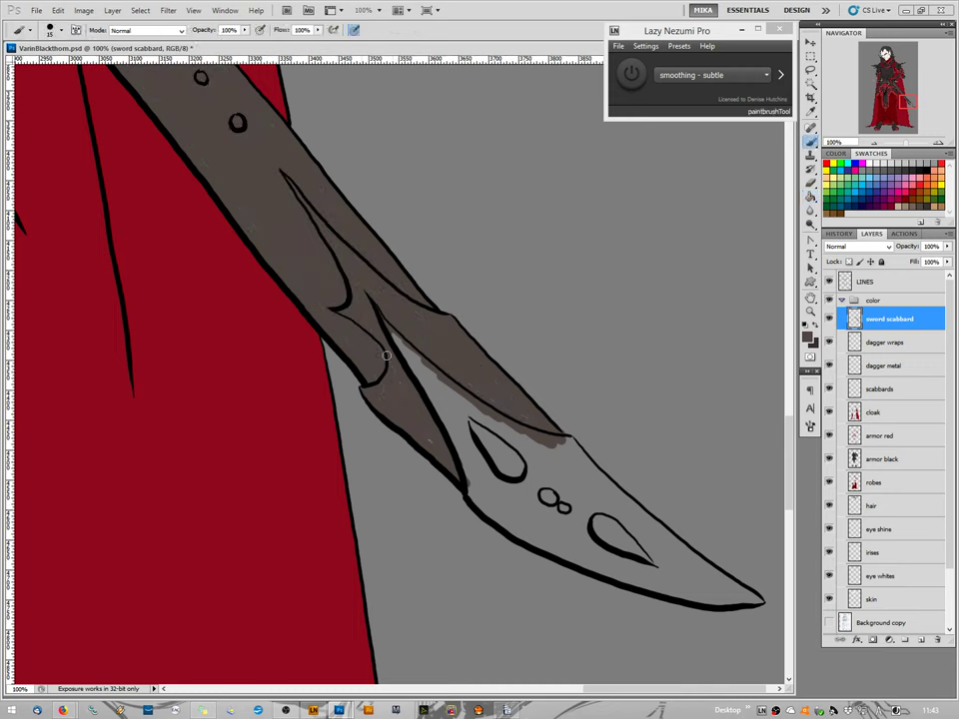
drag(404, 410, 375, 385)
drag(264, 267, 508, 573)
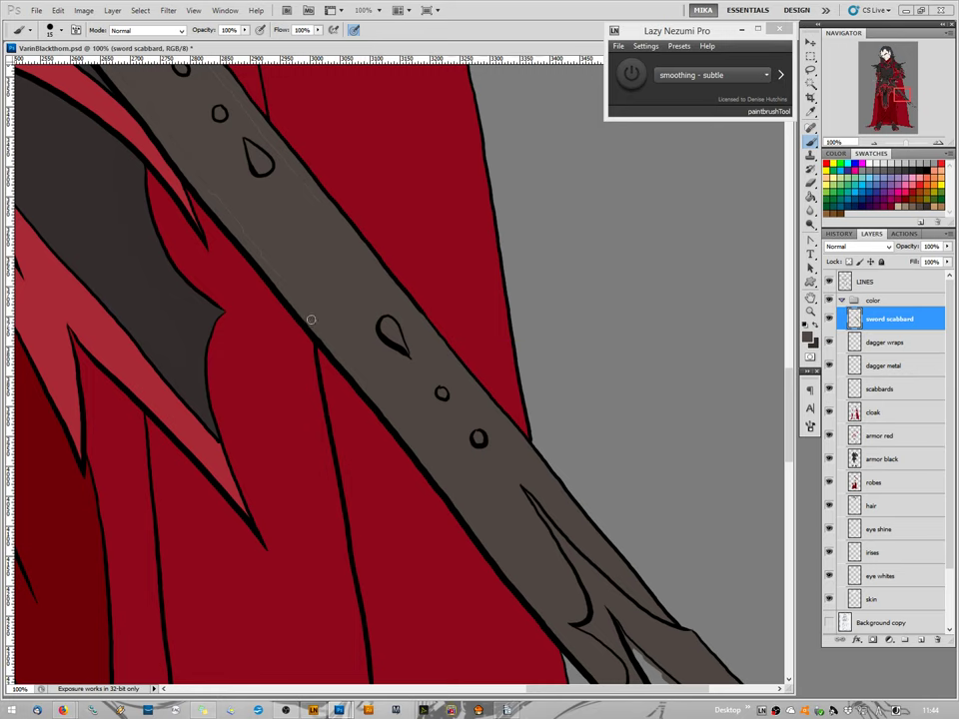
drag(240, 213, 522, 608)
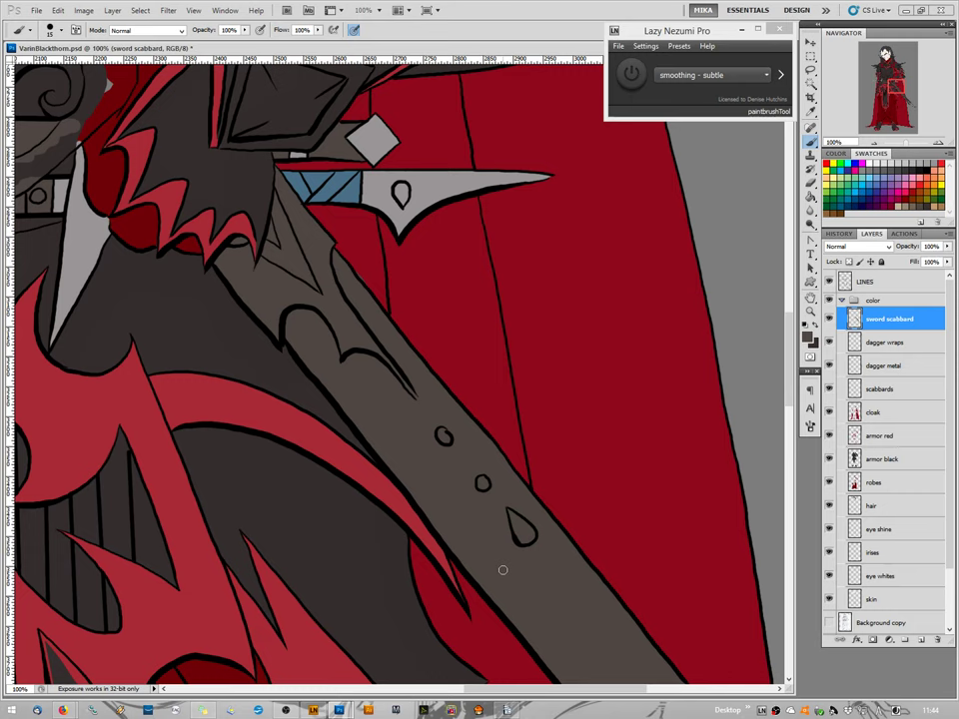
key(e)
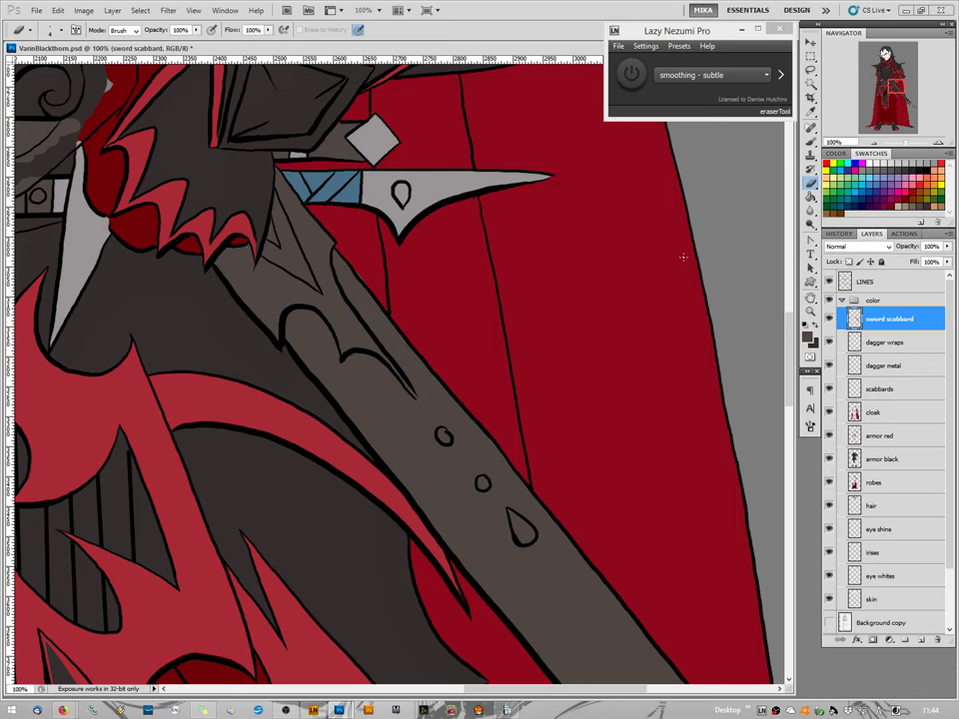
Add a new layer above the sword scabbard layer and name it "sword metal".
click(874, 145)
drag(875, 146, 875, 146)
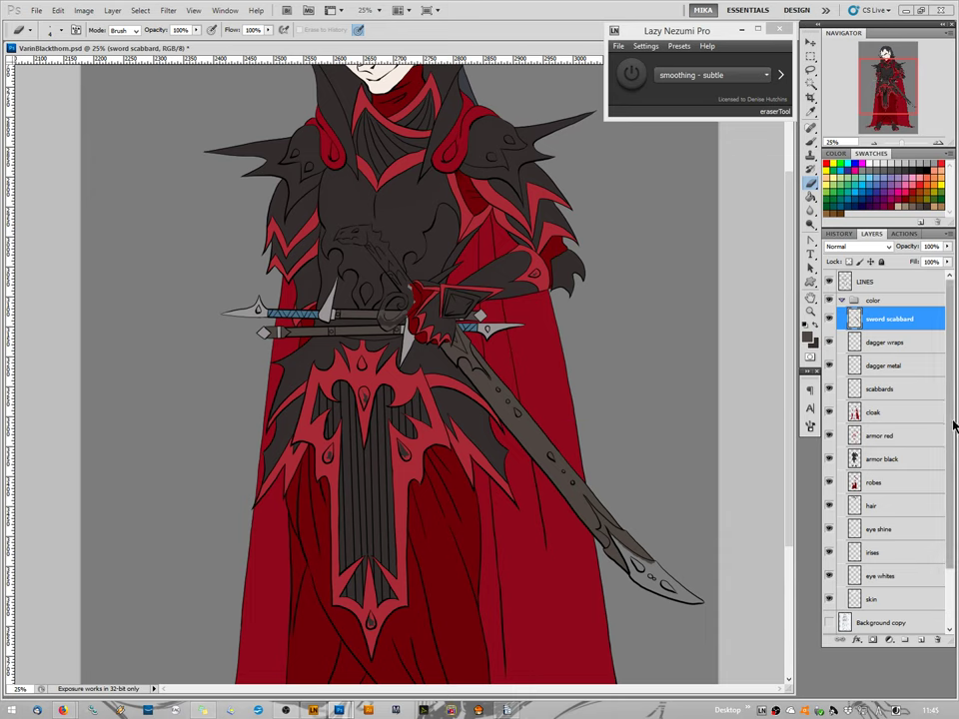
click(919, 640)
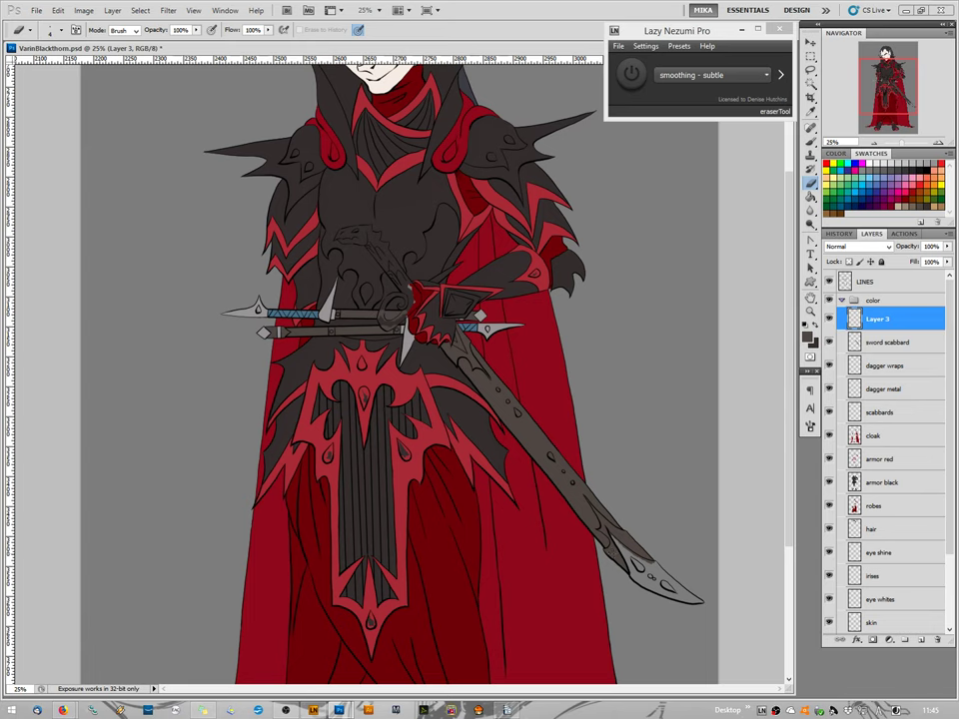
double_click(884, 318)
text(sword metal)
key(Return)
Set the foreground colour to gold #e3c36c for the sword metal.
key(i)
click(807, 336)
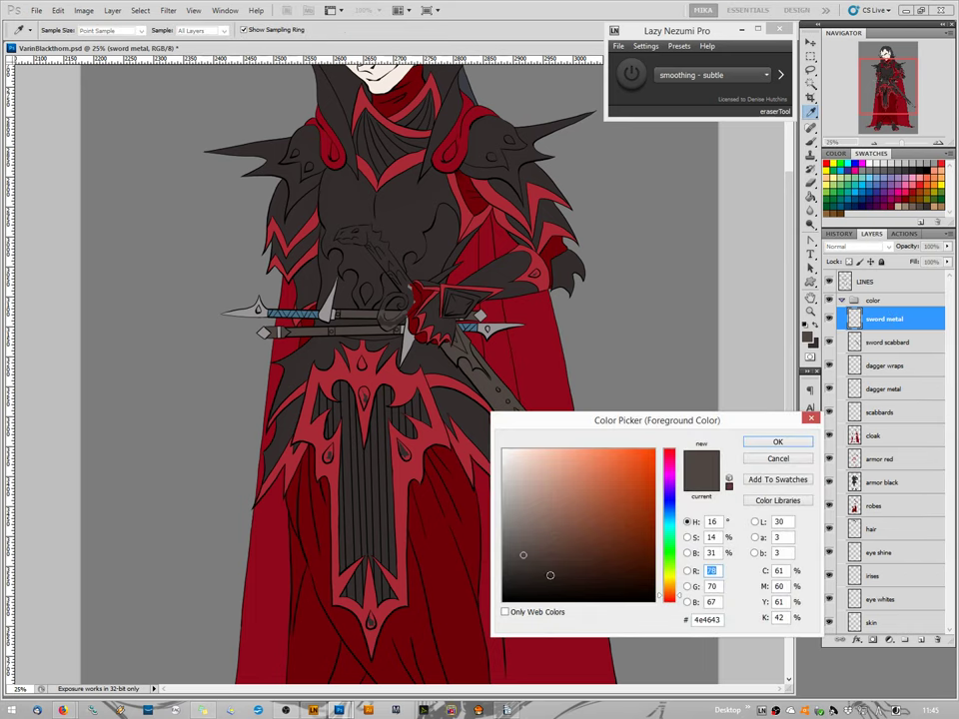
click(669, 581)
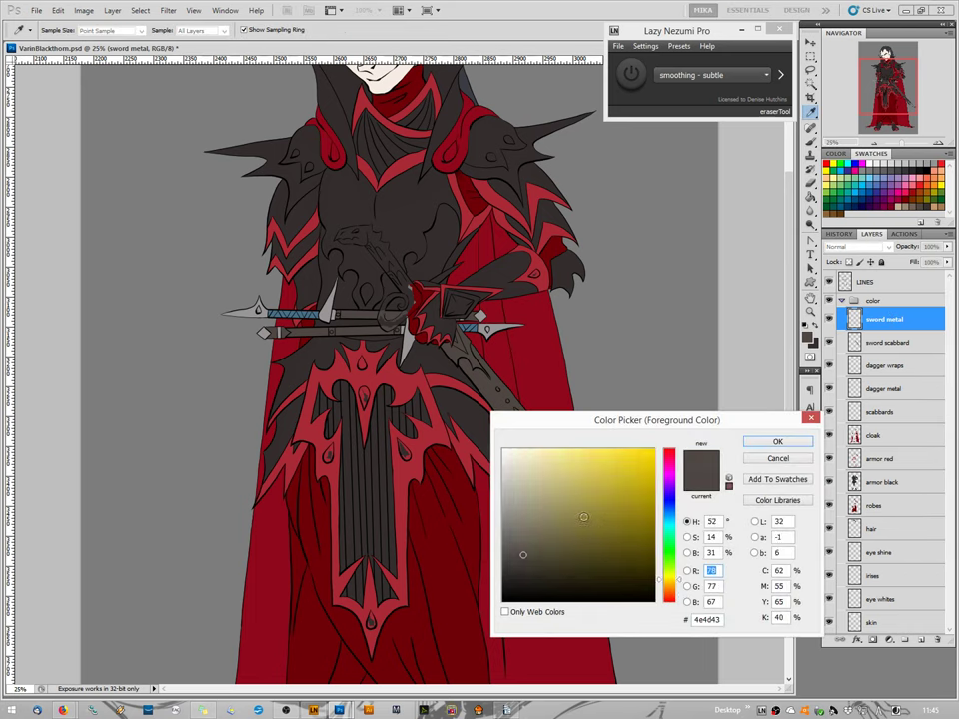
click(530, 467)
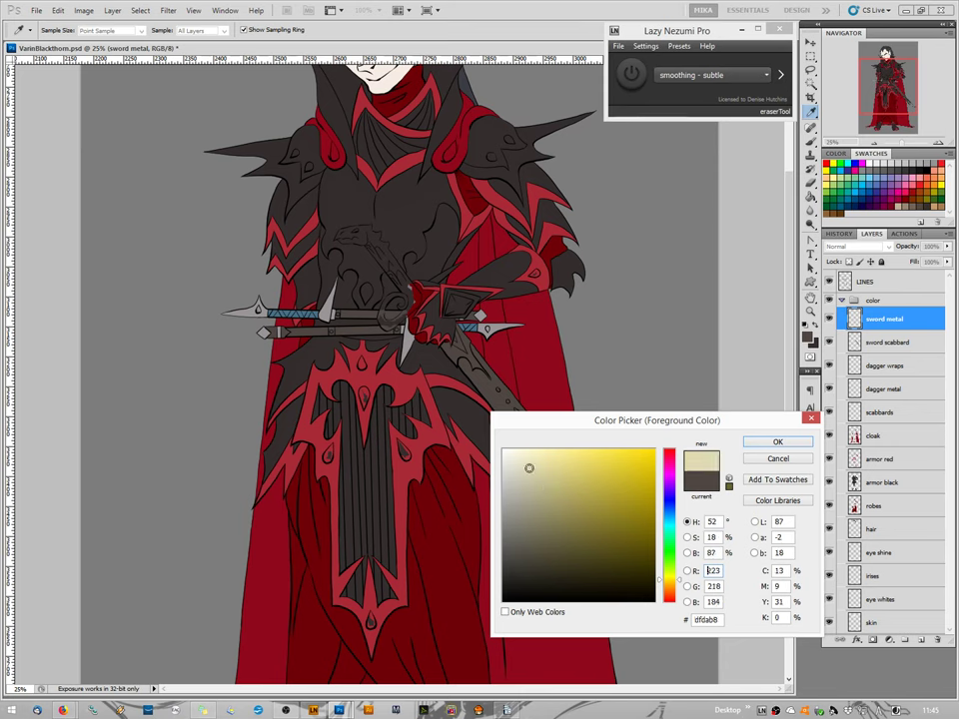
click(677, 585)
mouse_move(553, 465)
mouse_down()
mouse_move(560, 451)
mouse_move(585, 450)
mouse_move(573, 450)
mouse_move(583, 465)
mouse_up()
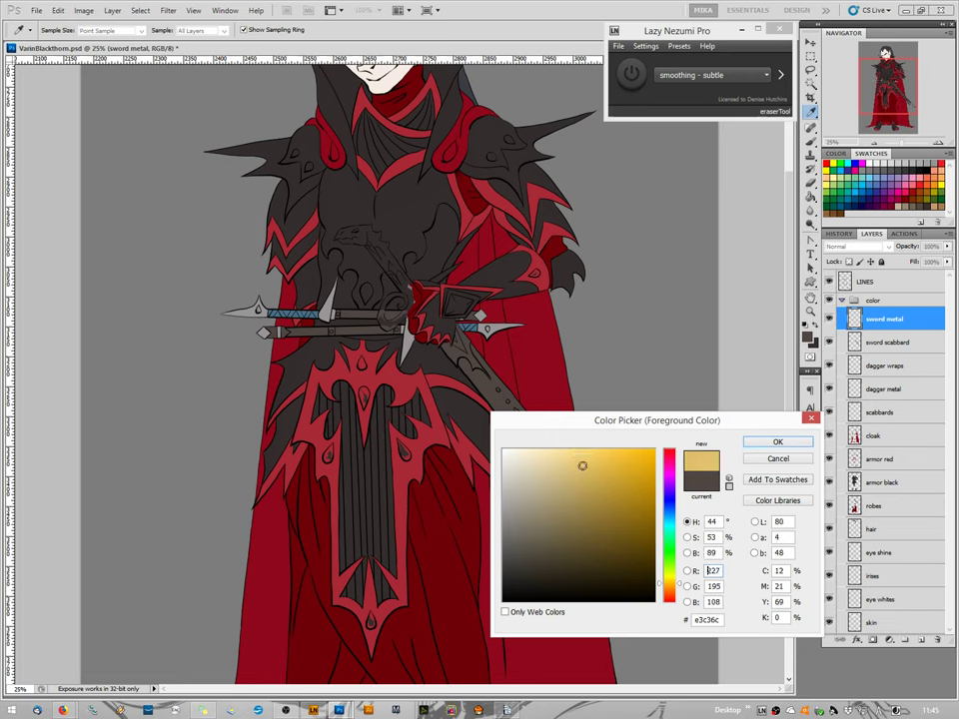
click(788, 443)
key(b)
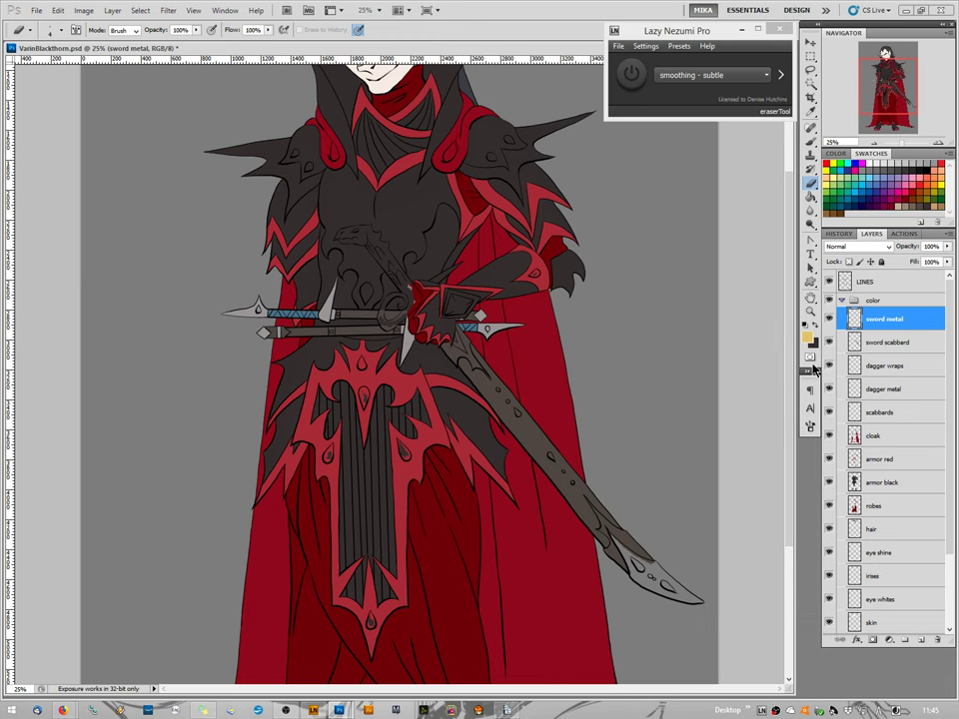
Outline the dragon-head sword hilt and its curled guard in gold with the 15 px brush on the sword metal layer.
click(937, 145)
click(937, 145)
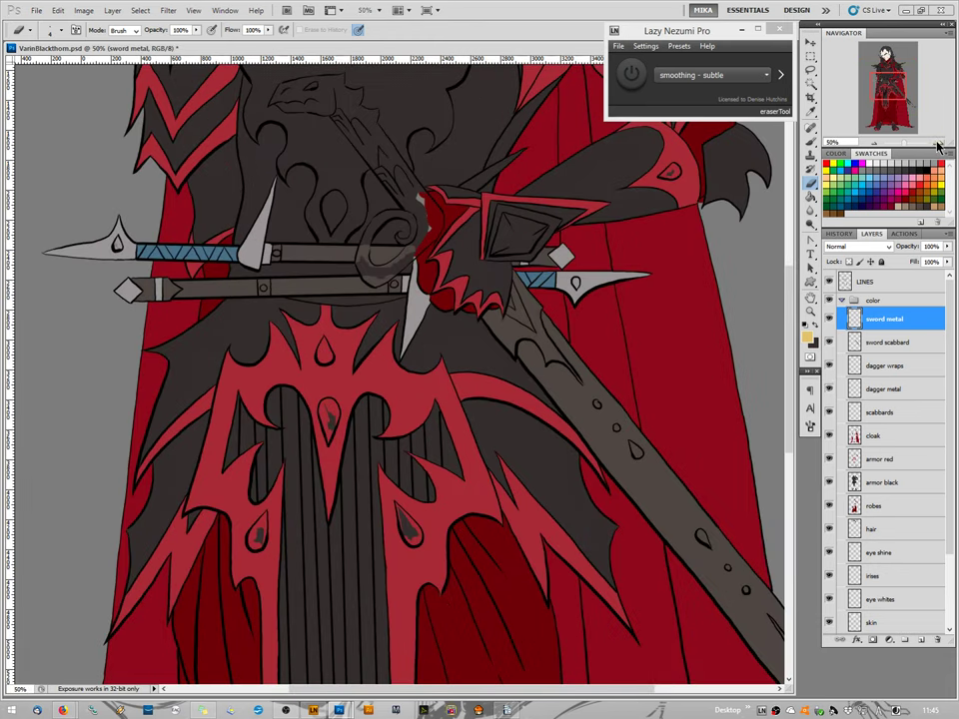
click(937, 145)
click(937, 145)
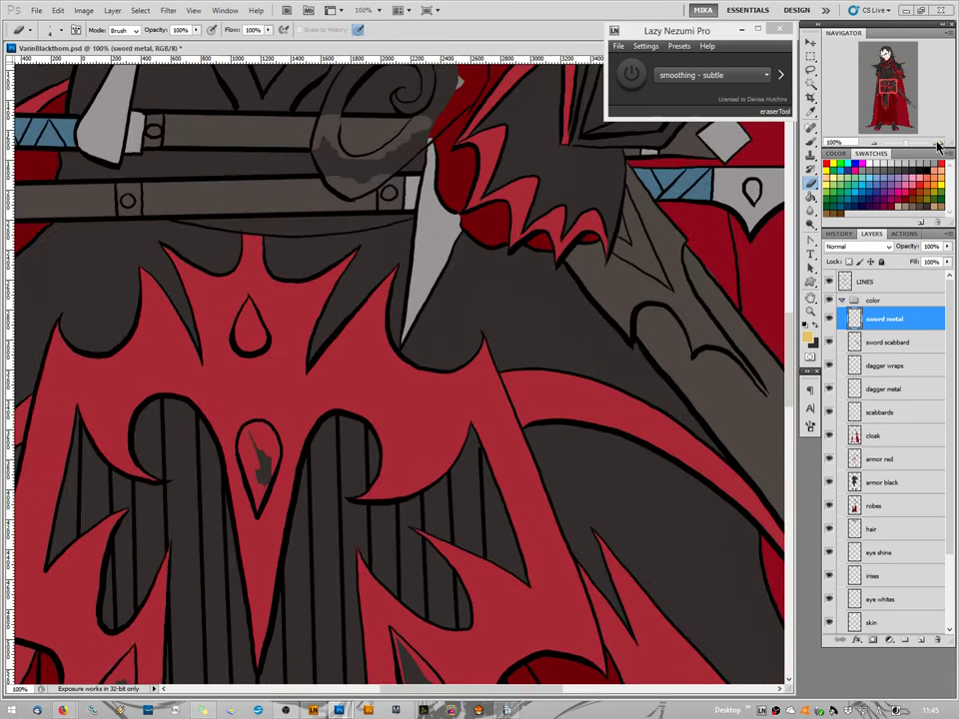
drag(279, 176, 379, 501)
key(ctrl+r)
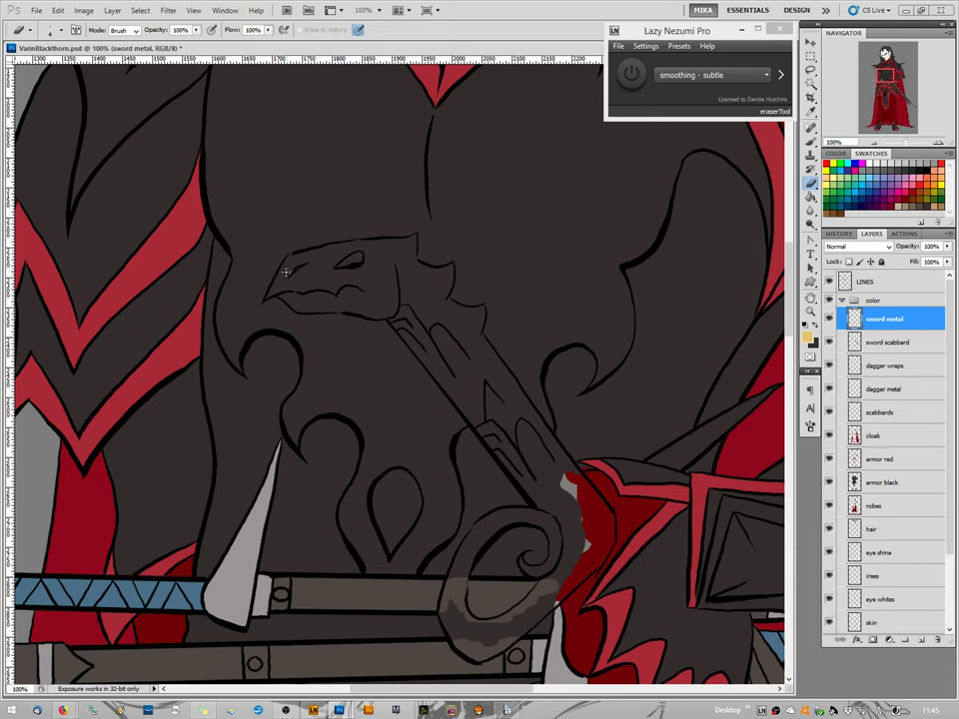
key(b)
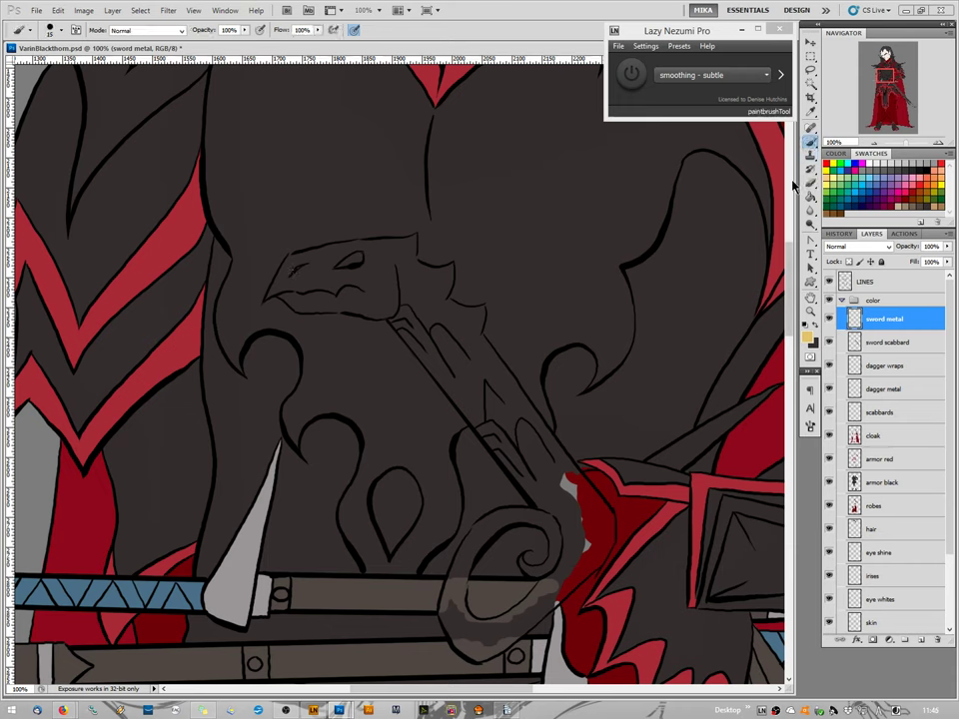
mouse_move(278, 272)
mouse_down()
mouse_move(287, 255)
mouse_move(272, 293)
mouse_move(300, 312)
mouse_move(392, 324)
mouse_move(532, 507)
mouse_up()
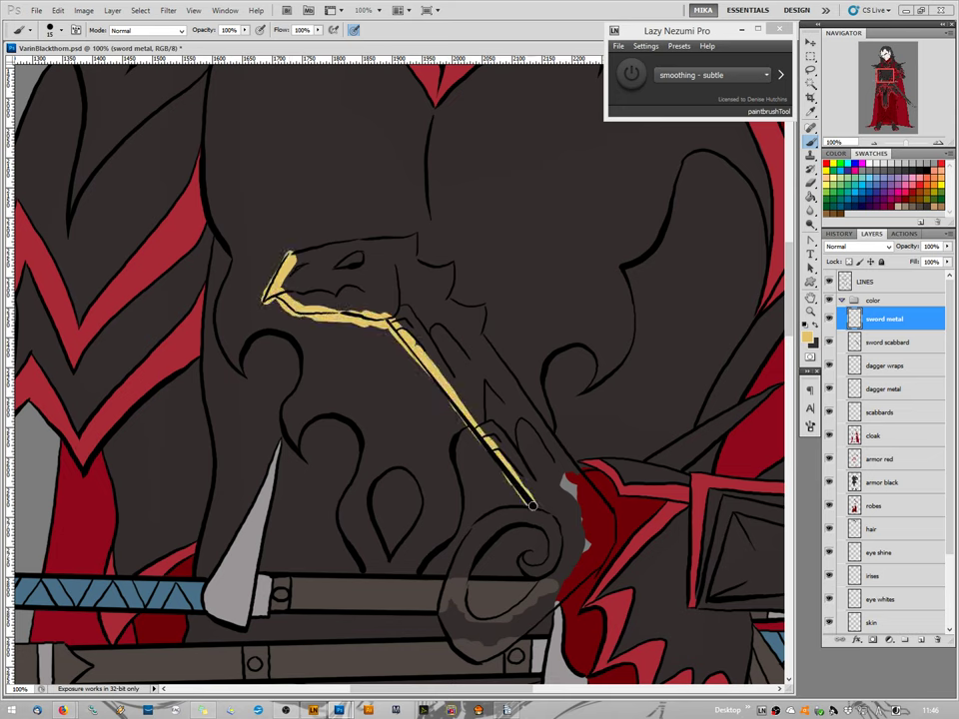
mouse_move(290, 253)
mouse_down()
mouse_move(416, 235)
mouse_move(415, 265)
mouse_move(454, 265)
mouse_move(440, 300)
mouse_move(486, 305)
mouse_move(478, 337)
mouse_move(594, 489)
mouse_move(612, 524)
mouse_move(610, 552)
mouse_move(610, 518)
mouse_move(611, 541)
mouse_move(587, 577)
mouse_move(475, 661)
mouse_move(454, 648)
mouse_move(445, 594)
mouse_move(464, 538)
mouse_move(493, 514)
mouse_move(514, 506)
mouse_move(544, 514)
mouse_move(547, 563)
mouse_move(538, 572)
mouse_move(528, 553)
mouse_move(541, 567)
mouse_move(518, 604)
mouse_move(485, 619)
mouse_move(465, 581)
mouse_up()
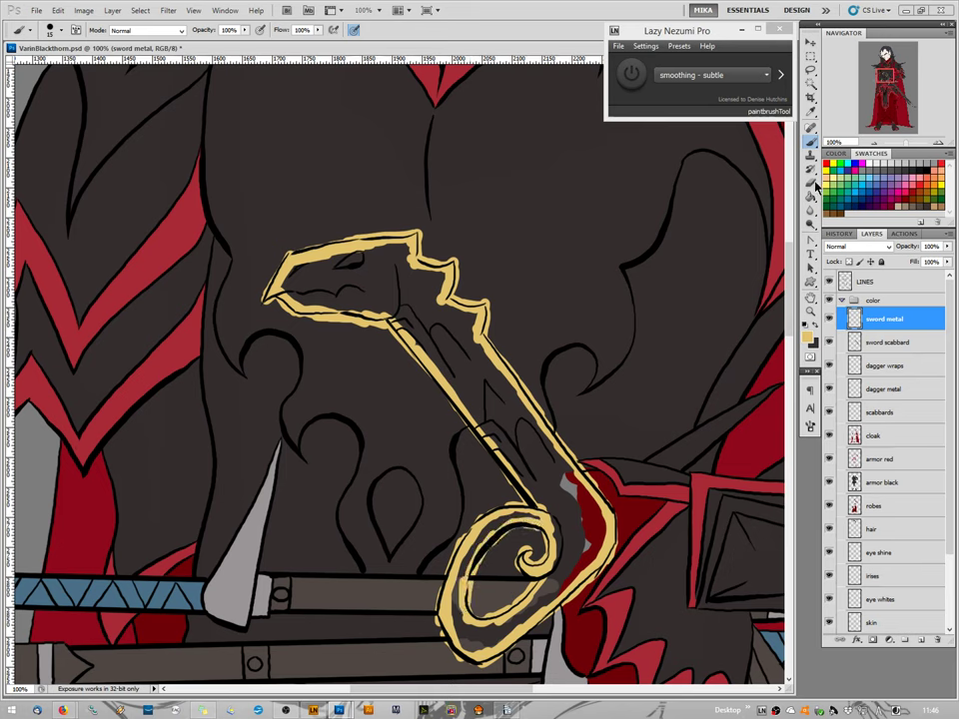
Fill the outlined dragon-head hilt and curled guard with gold, and brush over the thin unfilled seams inside the outline.
key(g)
click(405, 288)
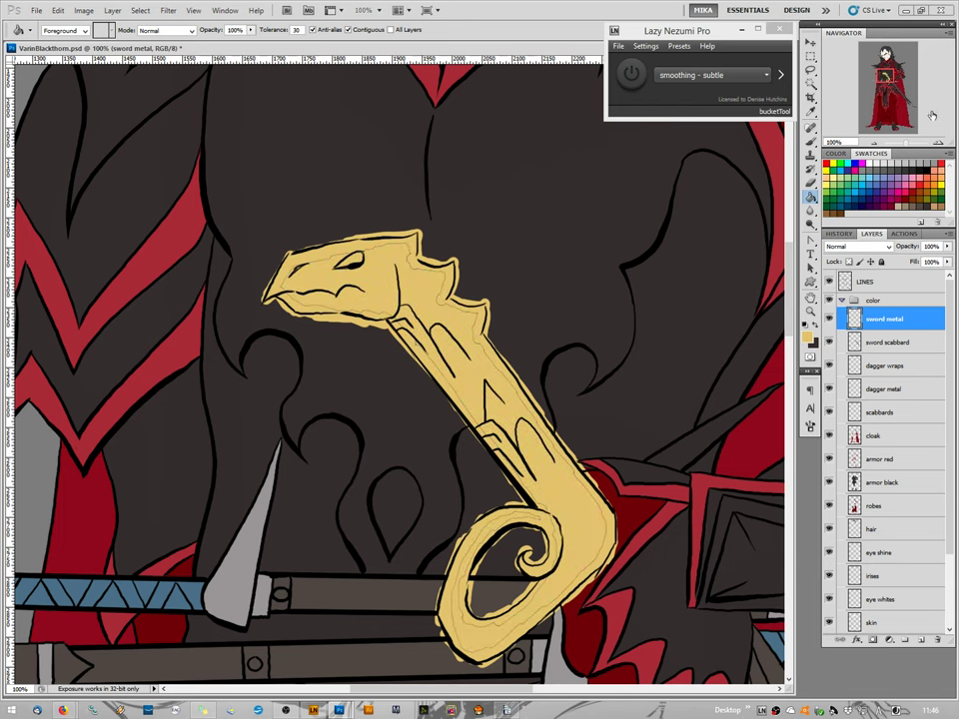
key(b)
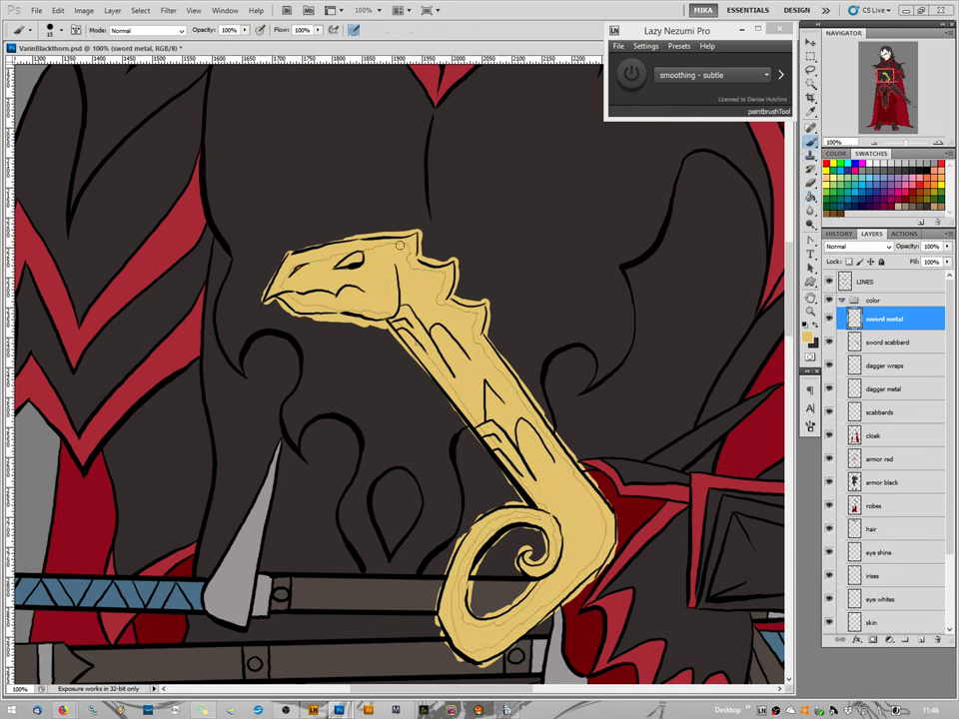
mouse_move(404, 264)
mouse_down()
mouse_move(442, 273)
mouse_move(434, 309)
mouse_move(470, 316)
mouse_up()
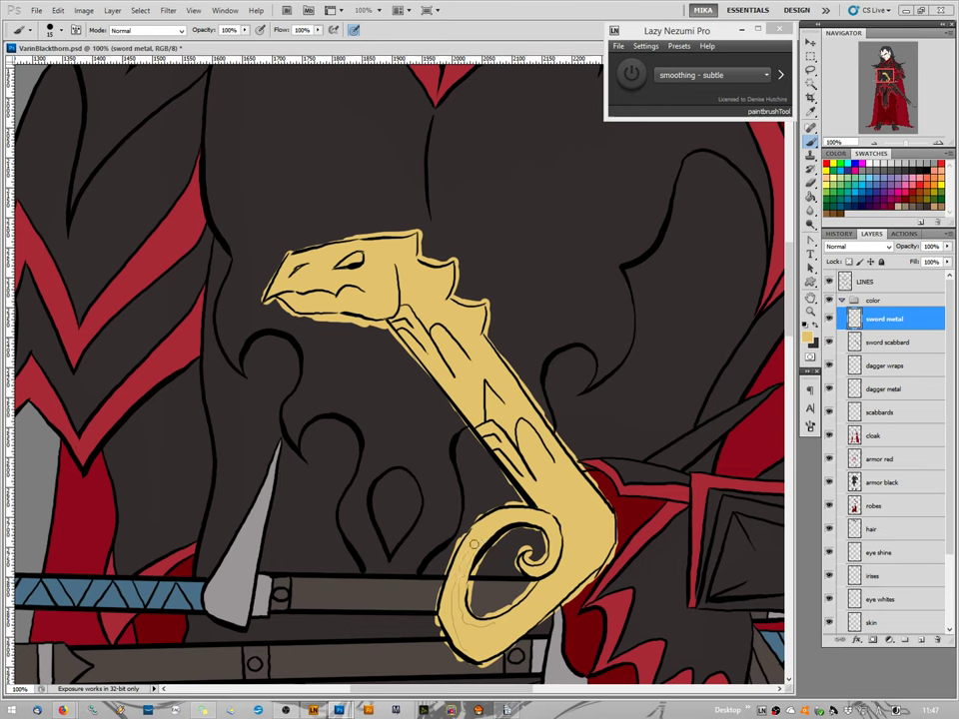
mouse_move(474, 545)
mouse_down()
mouse_move(455, 617)
mouse_move(455, 607)
mouse_up()
click(468, 650)
click(473, 444)
Paint the pointed spike above the red-trimmed belt gold with the 15 px brush on the sword metal layer.
drag(375, 567, 349, 452)
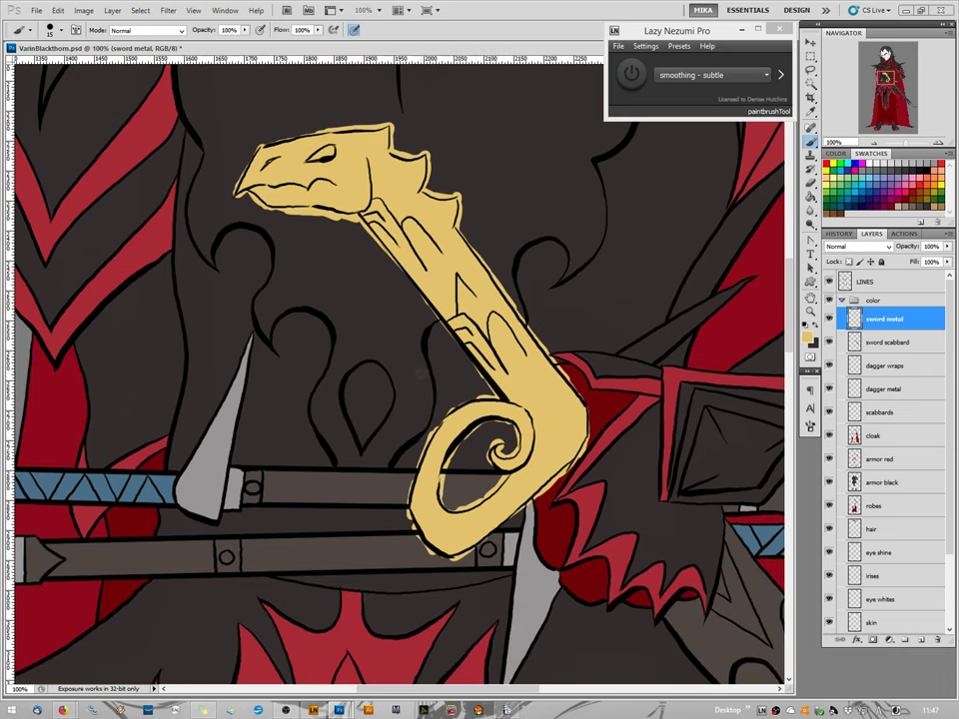
mouse_move(757, 274)
mouse_down()
mouse_move(649, 359)
mouse_move(698, 322)
mouse_move(636, 358)
mouse_move(710, 306)
mouse_move(656, 337)
mouse_move(713, 293)
mouse_move(618, 361)
mouse_up()
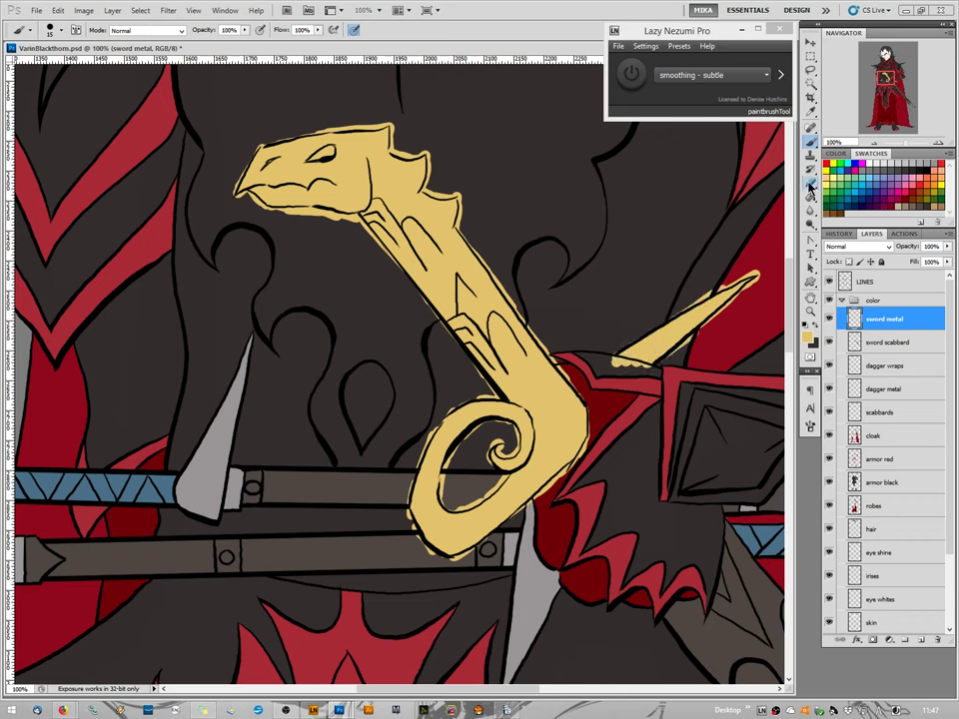
Set the eraser size to 6 px and erase the gold spilling outside the line art under the dragon head's jaw.
key(e)
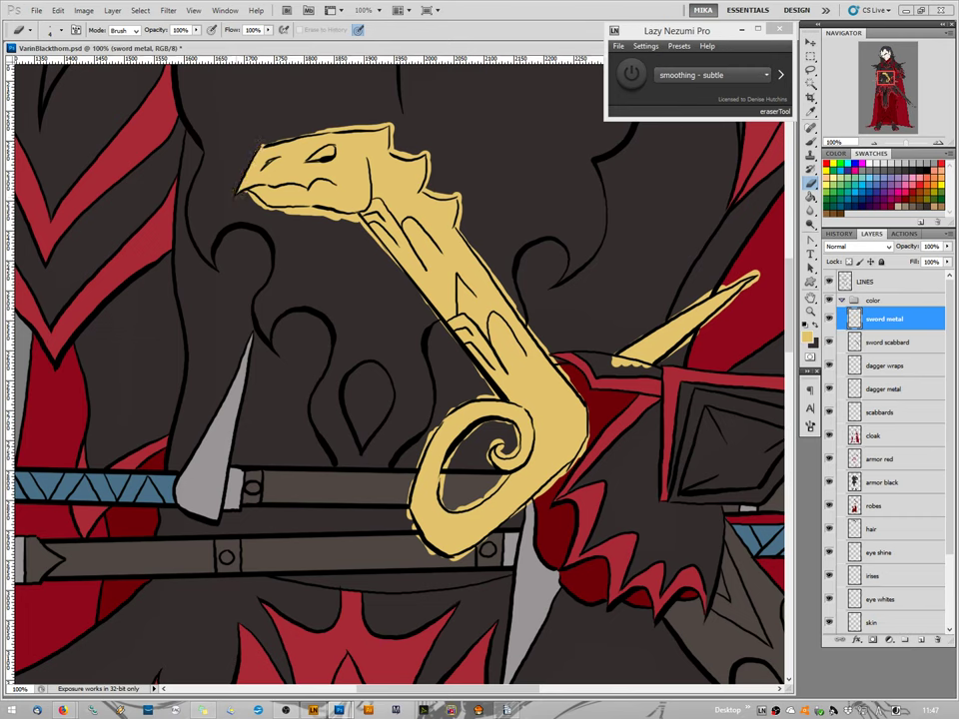
right_click(255, 208)
click(273, 231)
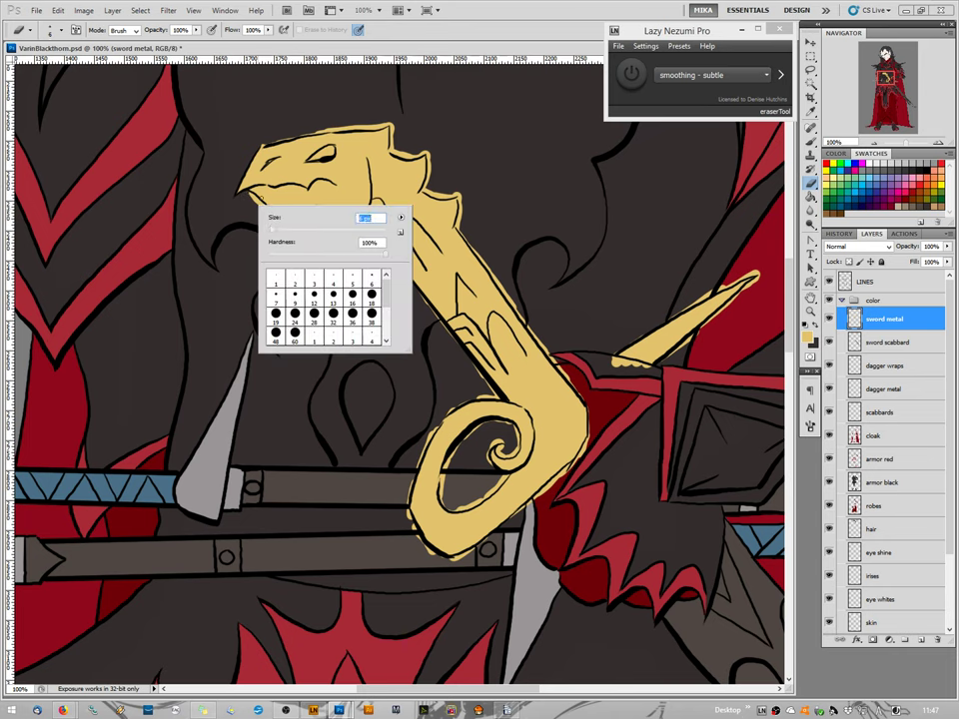
click(254, 199)
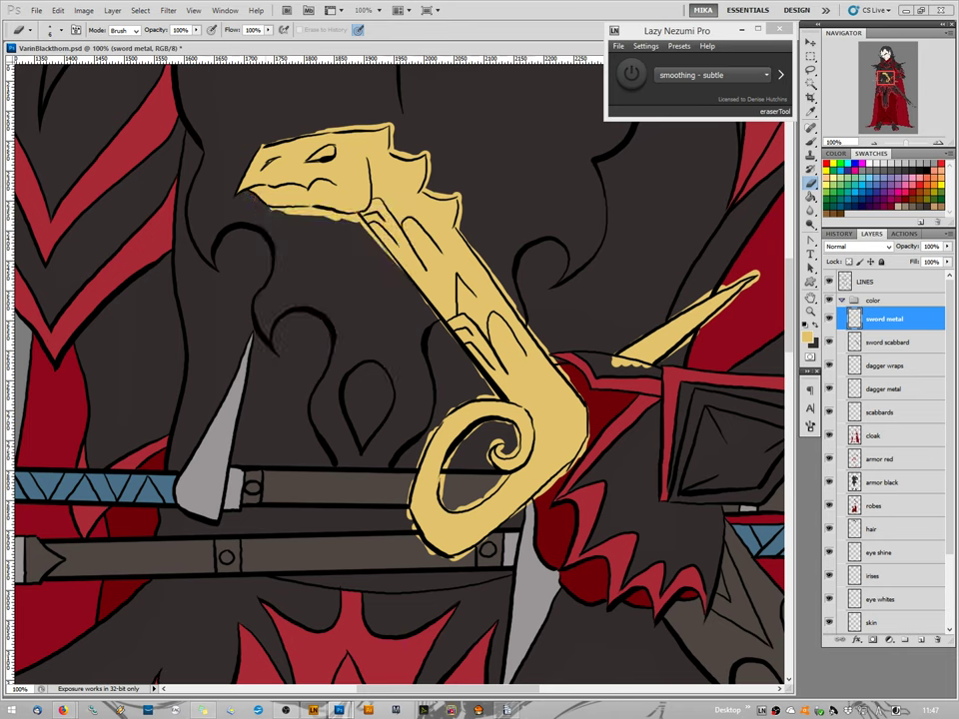
drag(265, 209, 322, 213)
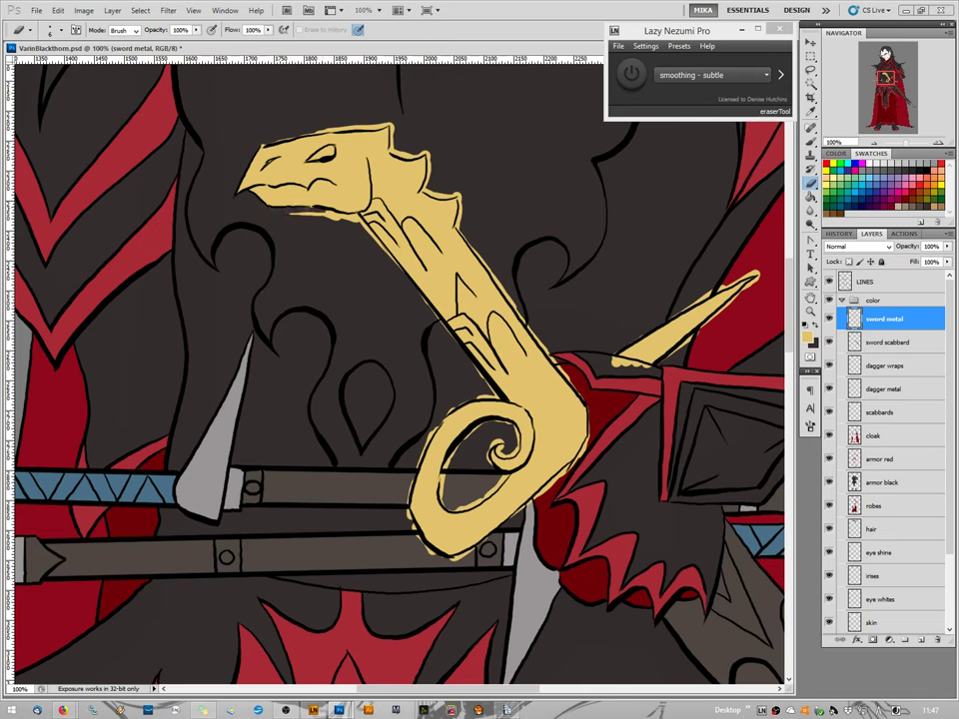
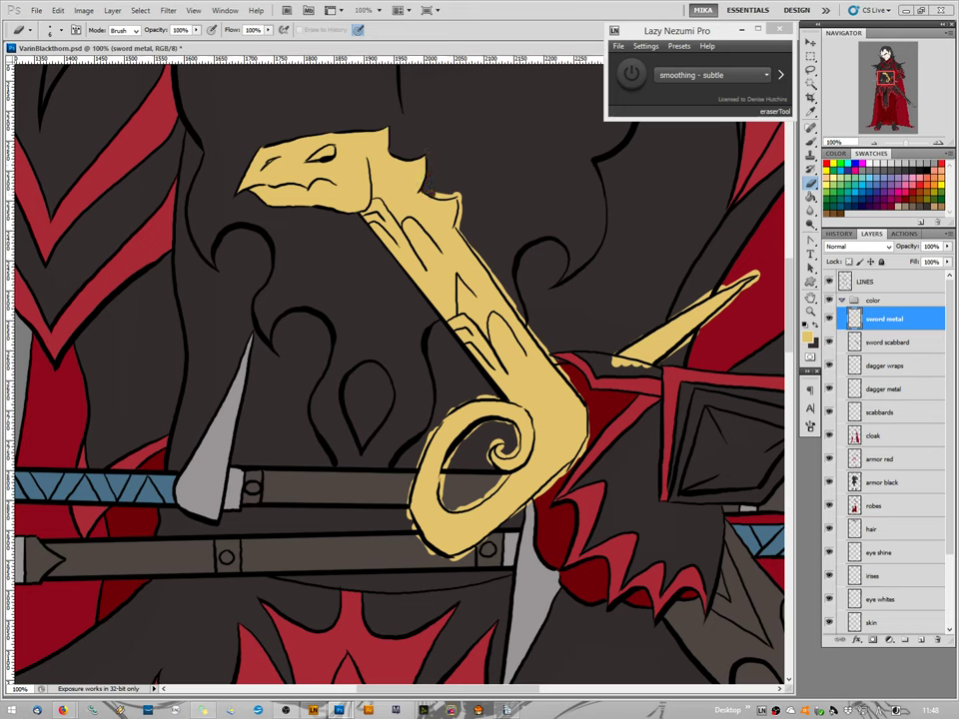
Erase the gold spilling outside the line art along the dragon neck, the curled guard and the pointed spike above the belt.
drag(439, 195, 459, 196)
right_click(459, 221)
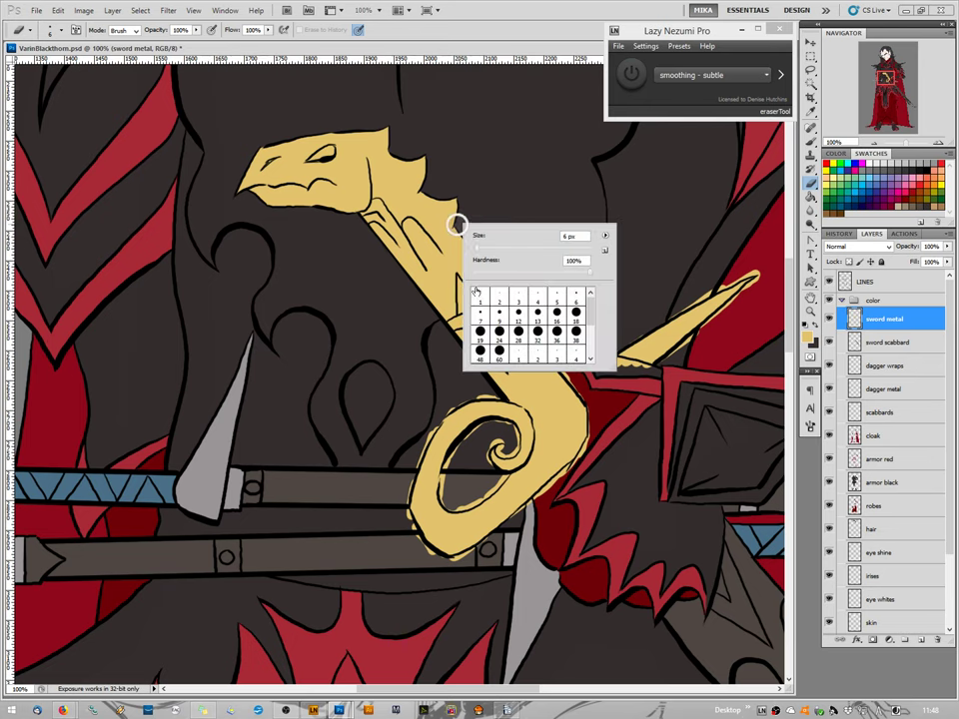
click(459, 222)
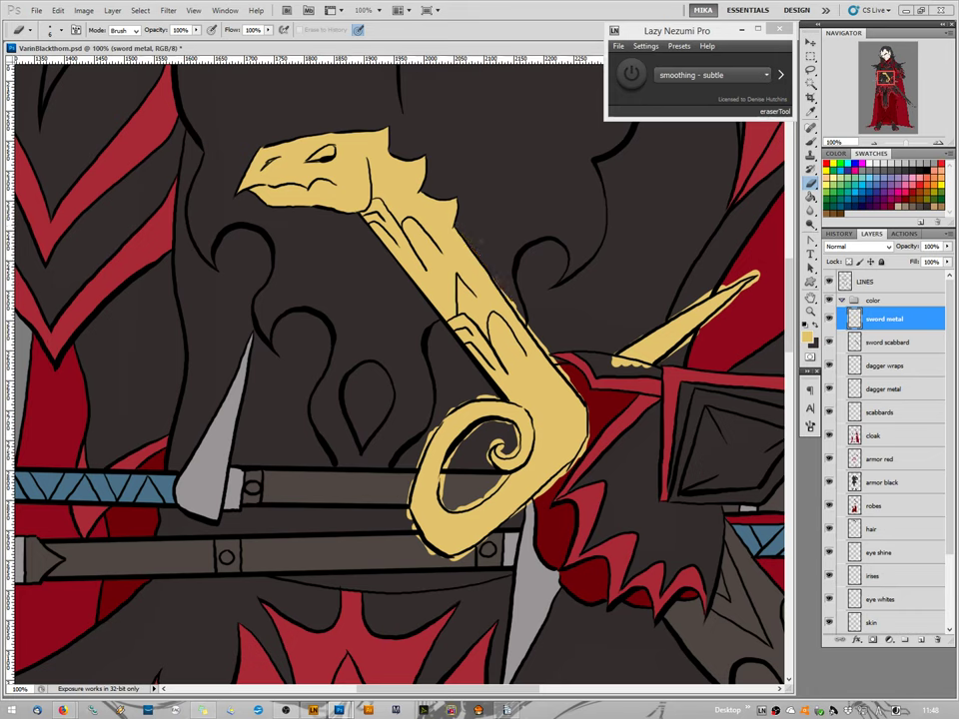
drag(508, 298, 525, 321)
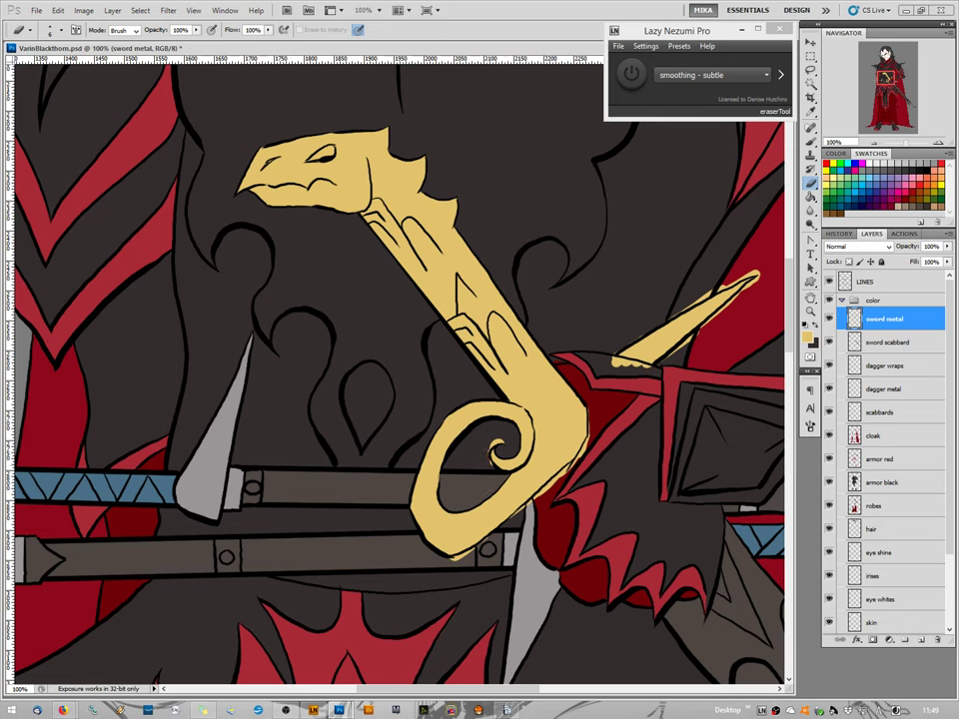
mouse_move(488, 457)
mouse_down()
mouse_move(494, 412)
mouse_move(493, 445)
mouse_up()
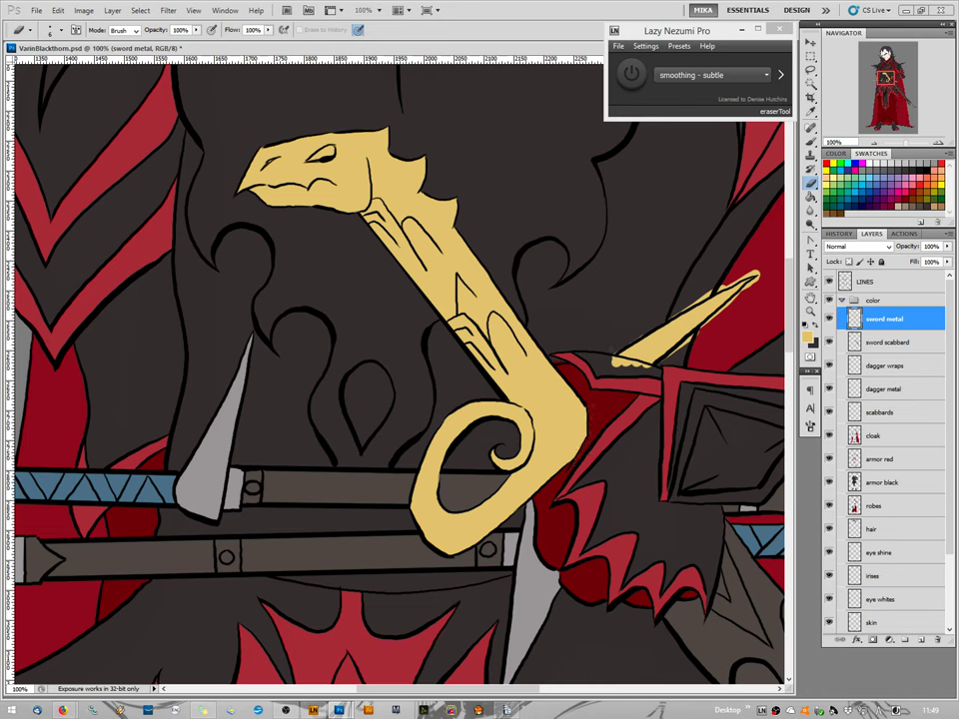
drag(615, 363, 642, 365)
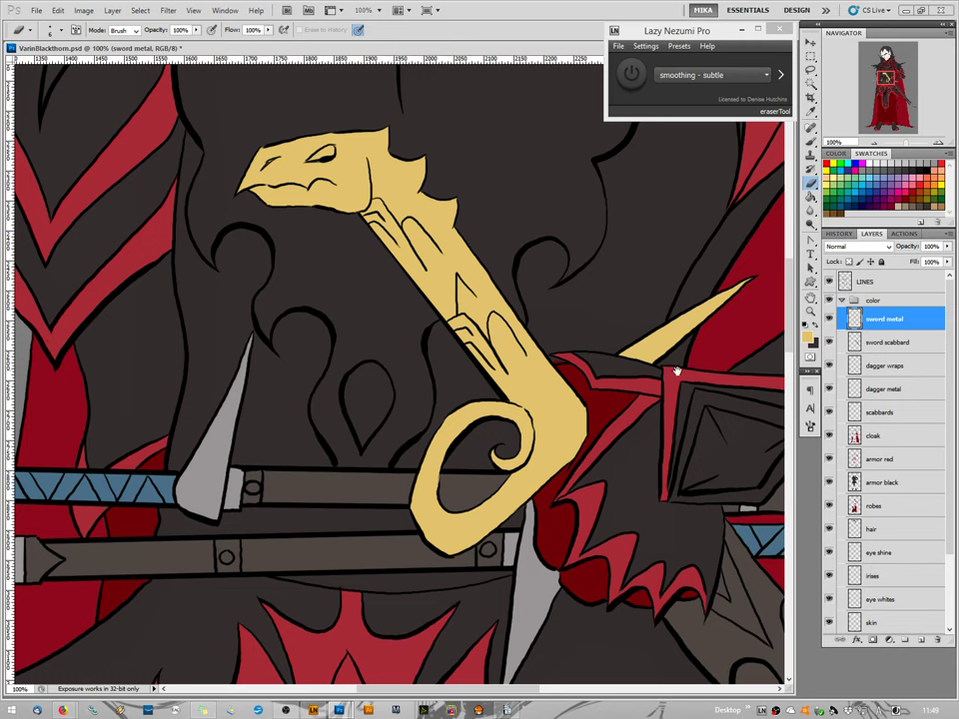
Paint the pointed metal fitting at the scabbard's upper end gold with the 15 px brush, leaving its triangular inset unpainted.
drag(437, 527, 267, 378)
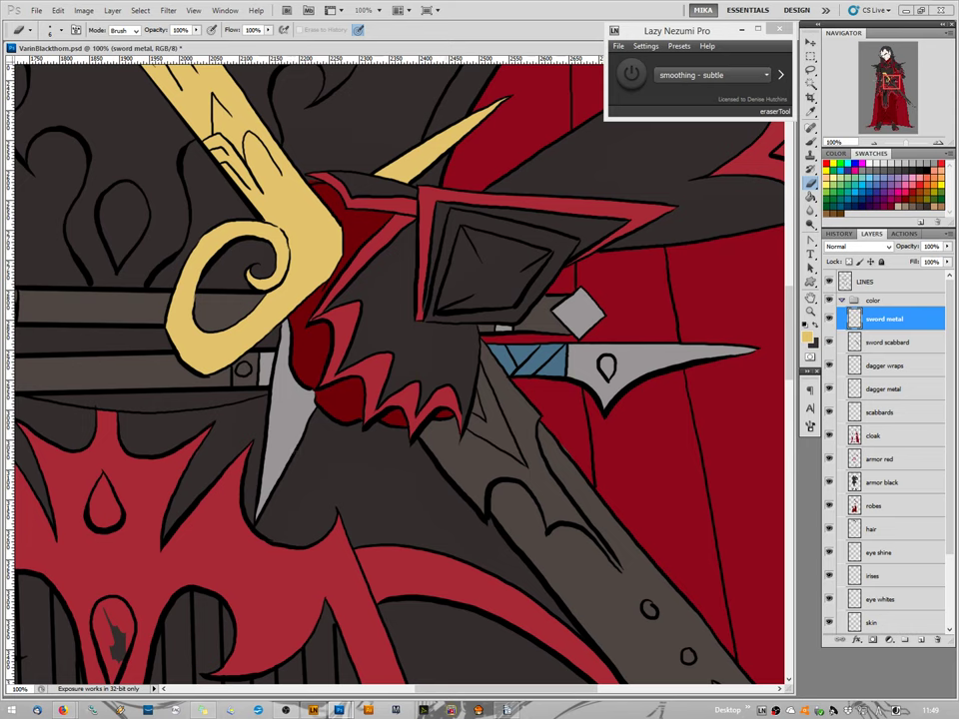
key(b)
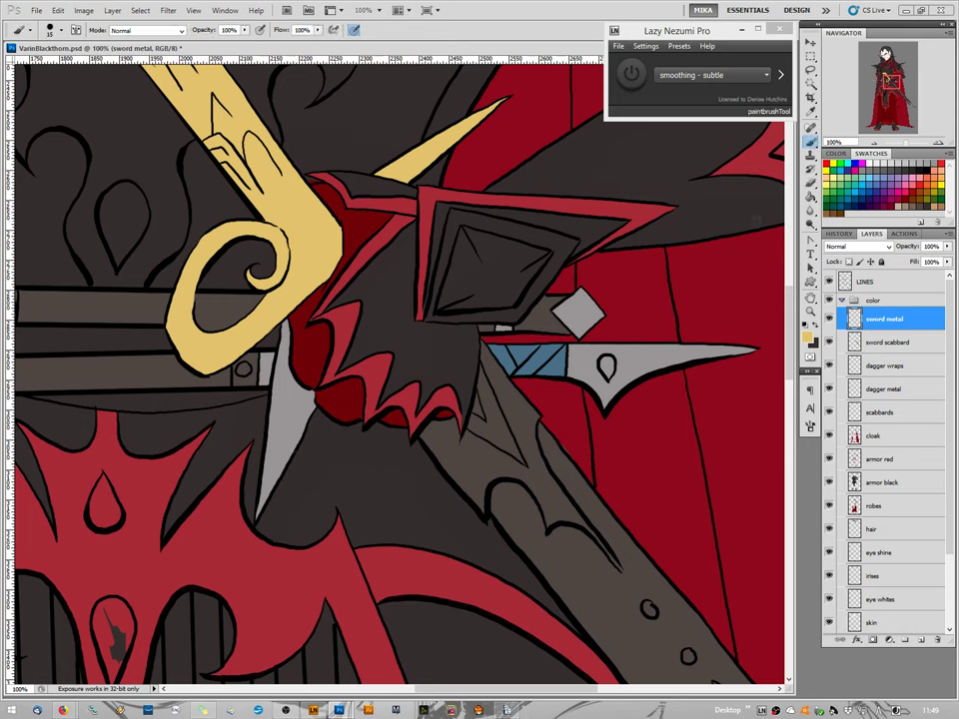
mouse_move(425, 431)
mouse_down()
mouse_move(480, 508)
mouse_move(482, 473)
mouse_move(489, 476)
mouse_move(481, 462)
mouse_move(530, 488)
mouse_up()
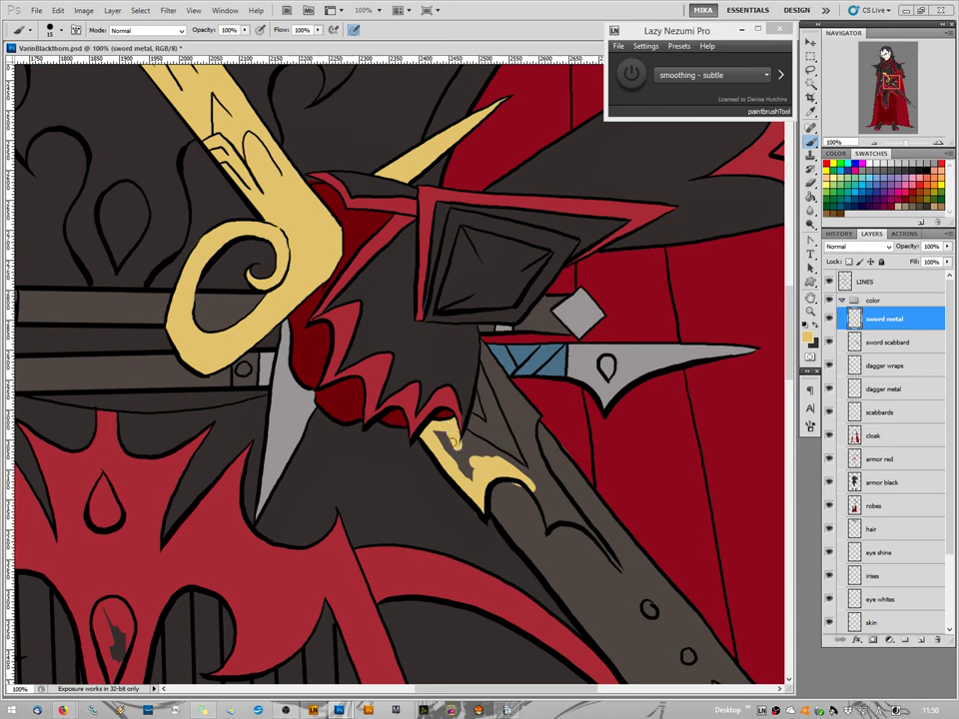
mouse_move(447, 445)
mouse_down()
mouse_move(513, 464)
mouse_move(547, 514)
mouse_move(579, 528)
mouse_move(624, 574)
mouse_up()
mouse_move(547, 481)
mouse_down()
mouse_move(537, 442)
mouse_move(524, 432)
mouse_move(536, 480)
mouse_move(514, 422)
mouse_move(533, 450)
mouse_move(515, 403)
mouse_move(525, 402)
mouse_move(476, 342)
mouse_up()
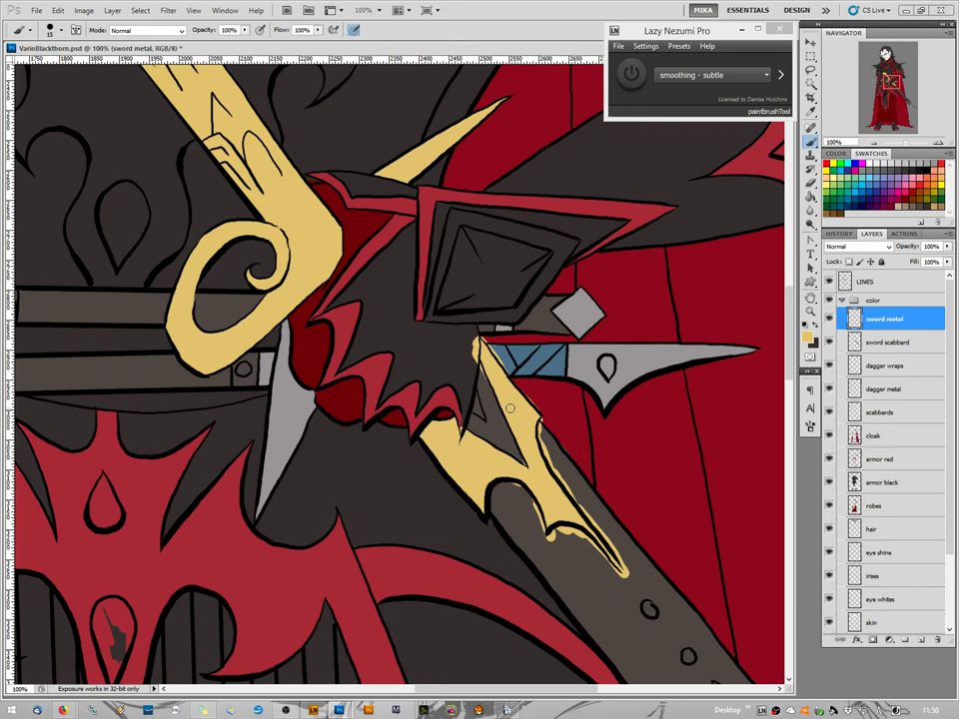
Erase the gold spilling past the scabbard fitting's line art and around the glove edge, reducing the eraser size to 5 px.
click(812, 191)
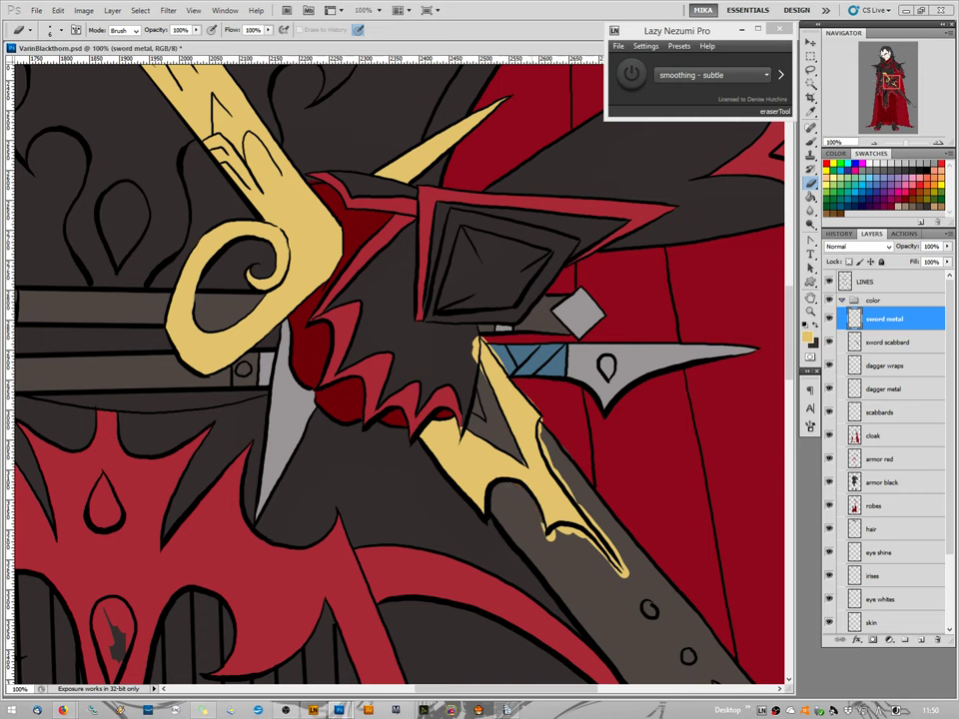
drag(550, 539, 572, 534)
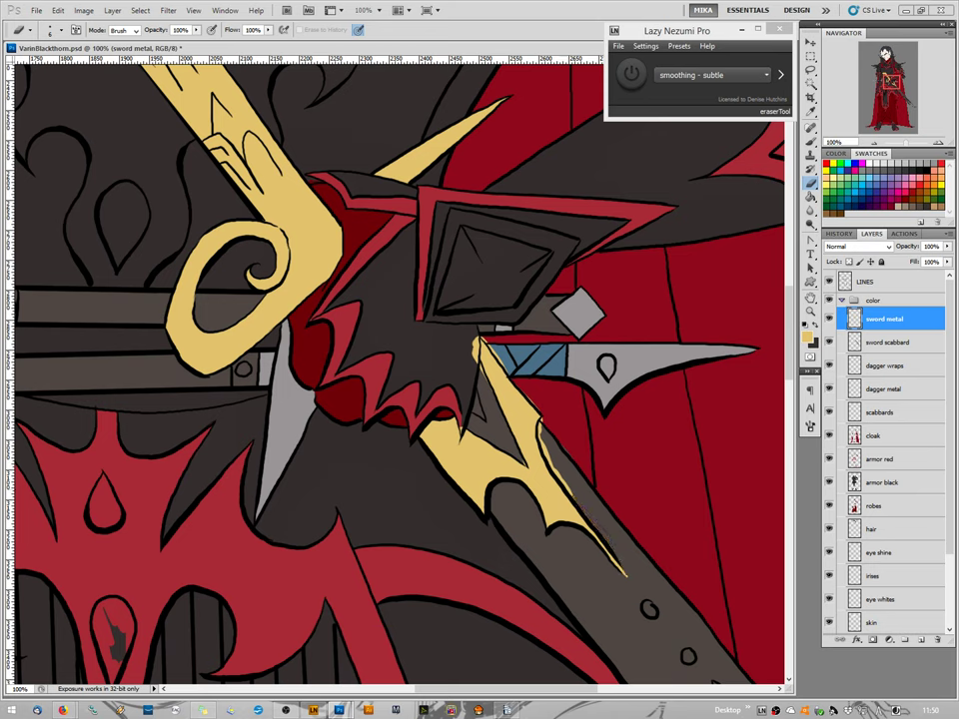
drag(582, 503, 552, 462)
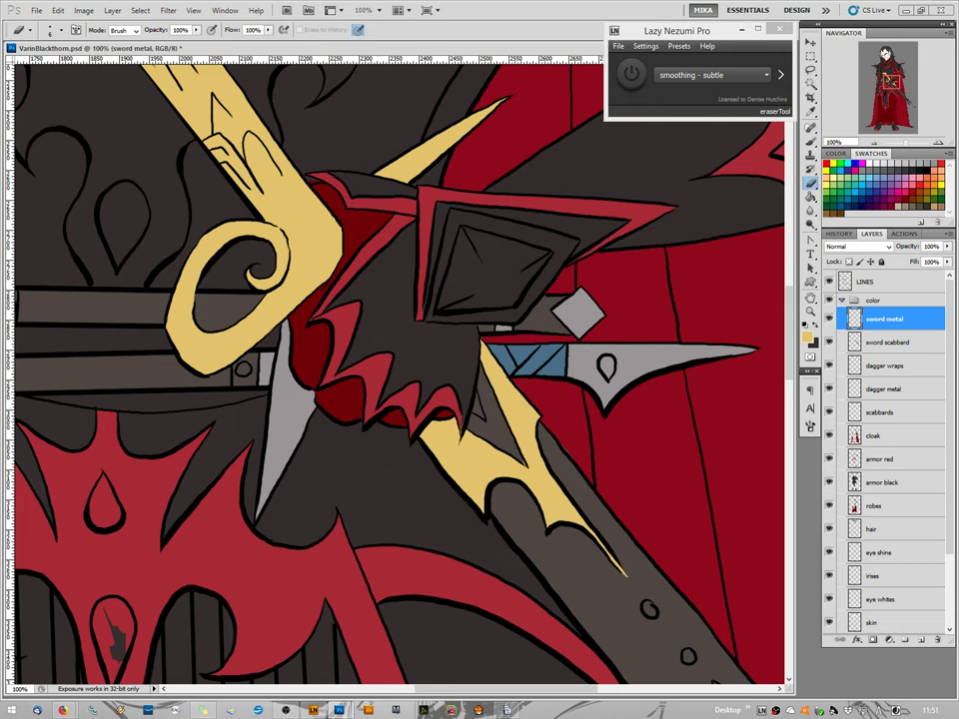
right_click(461, 422)
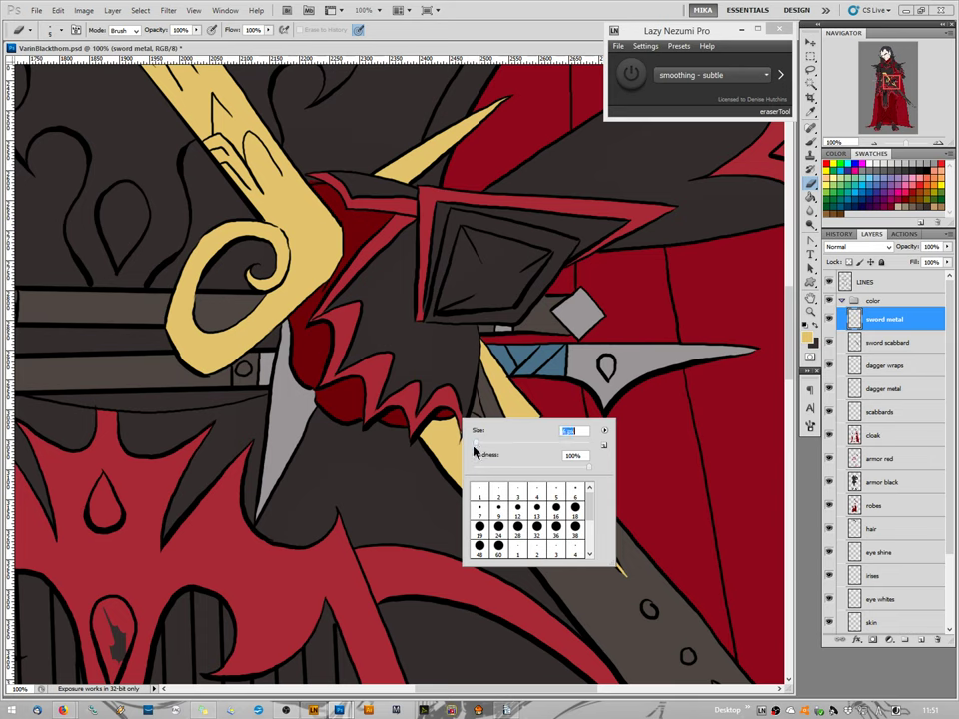
click(475, 444)
key(Return)
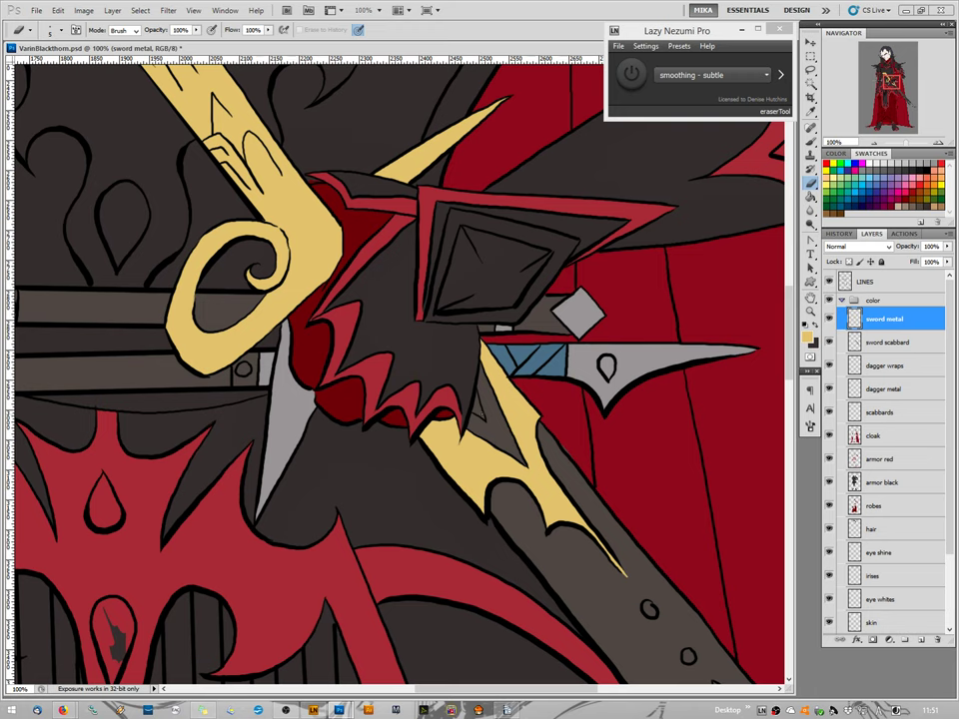
Try to paint the fitting's triangular inset gold on the sword scabbard layer and erase its spill, and revert those strokes in the history.
key(alt+bracketleft)
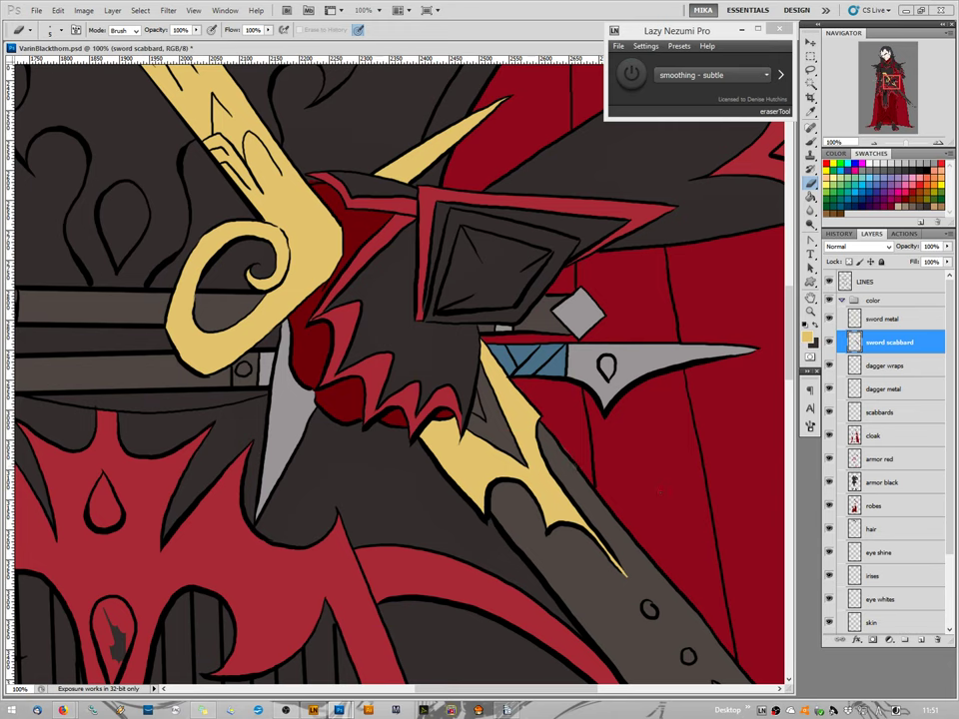
click(877, 145)
click(876, 145)
click(877, 144)
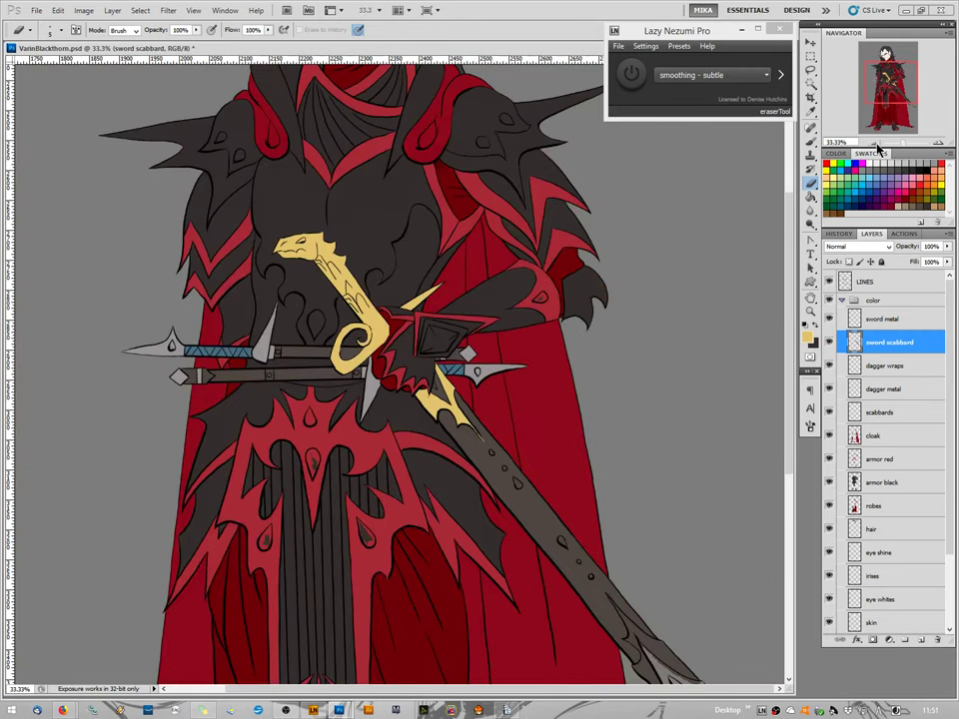
click(877, 145)
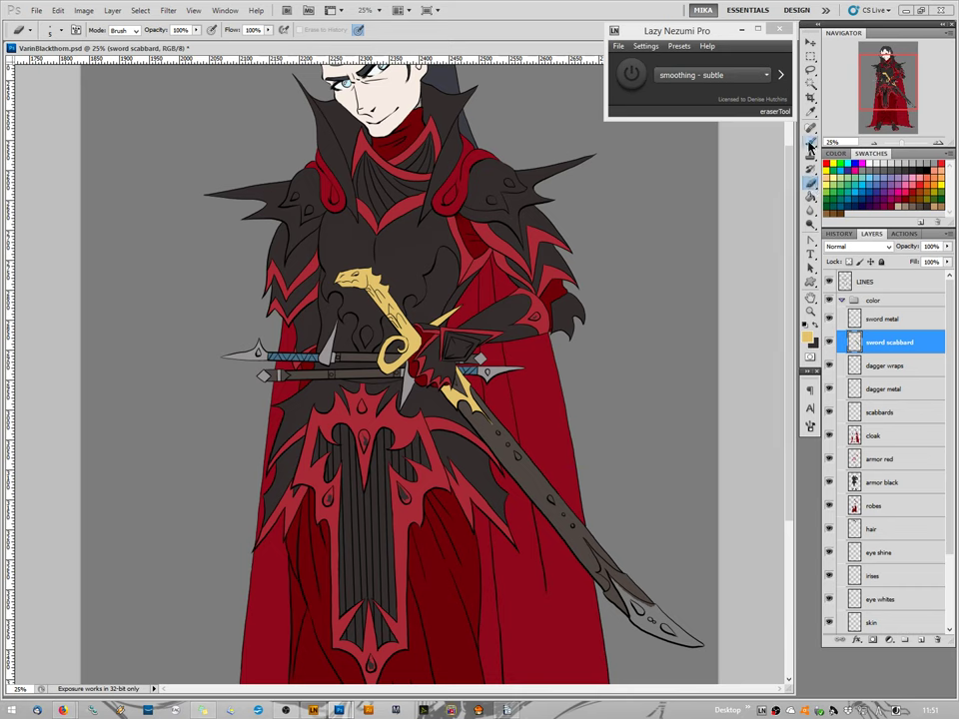
key(b)
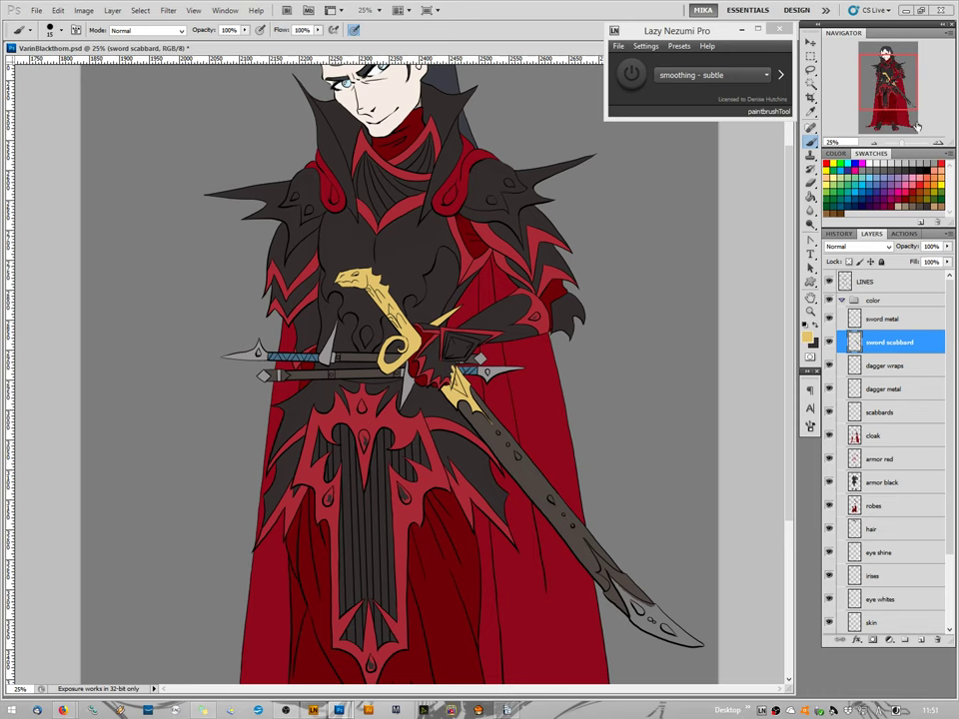
click(940, 145)
click(941, 145)
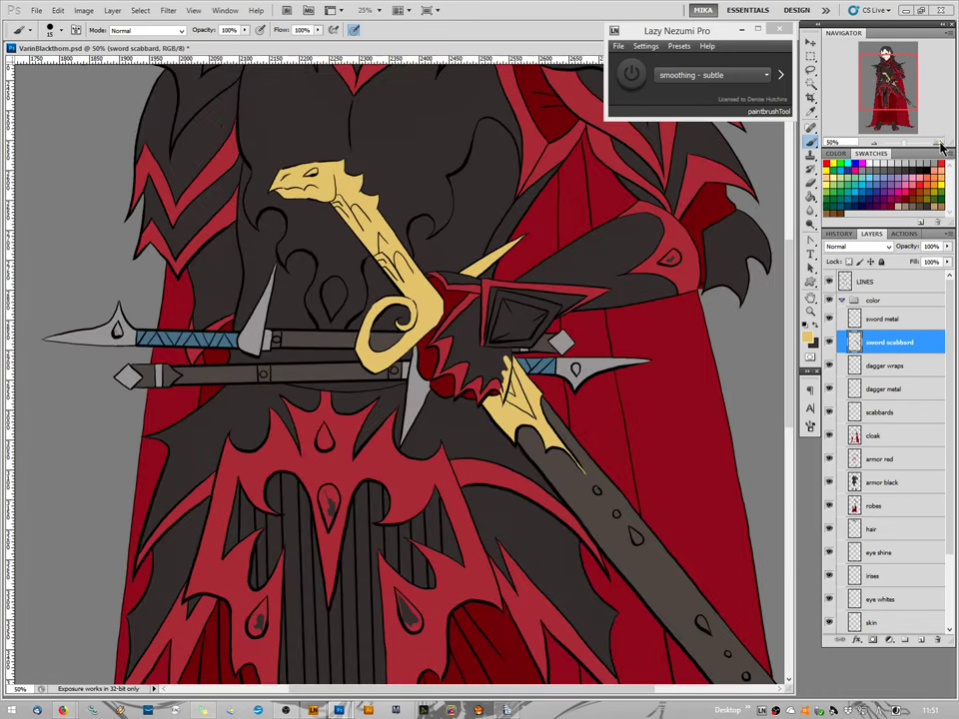
click(940, 145)
click(940, 145)
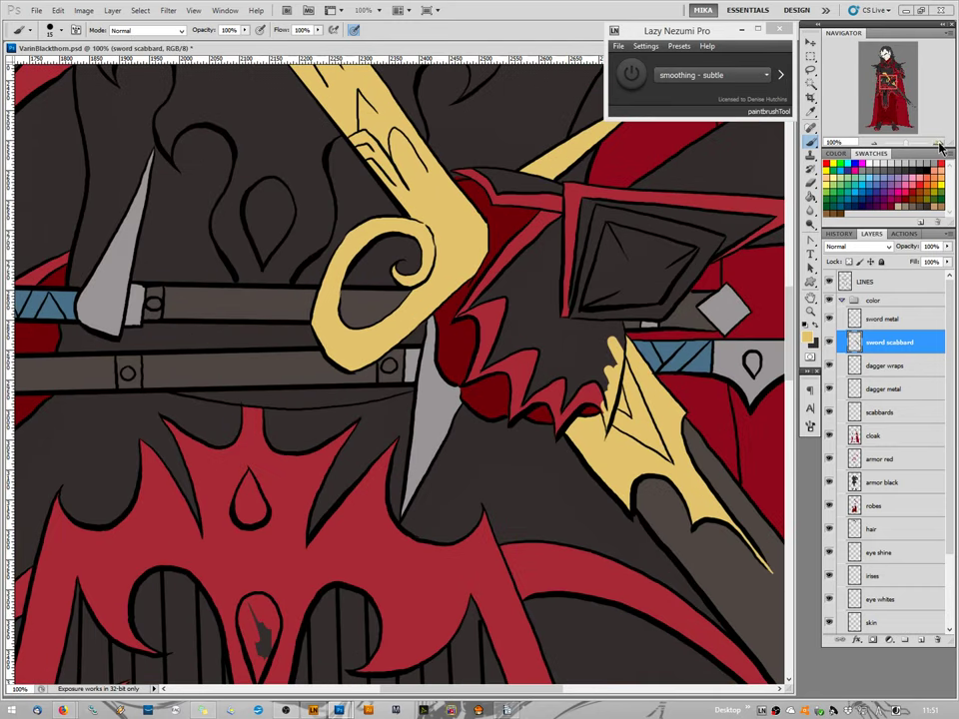
key(e)
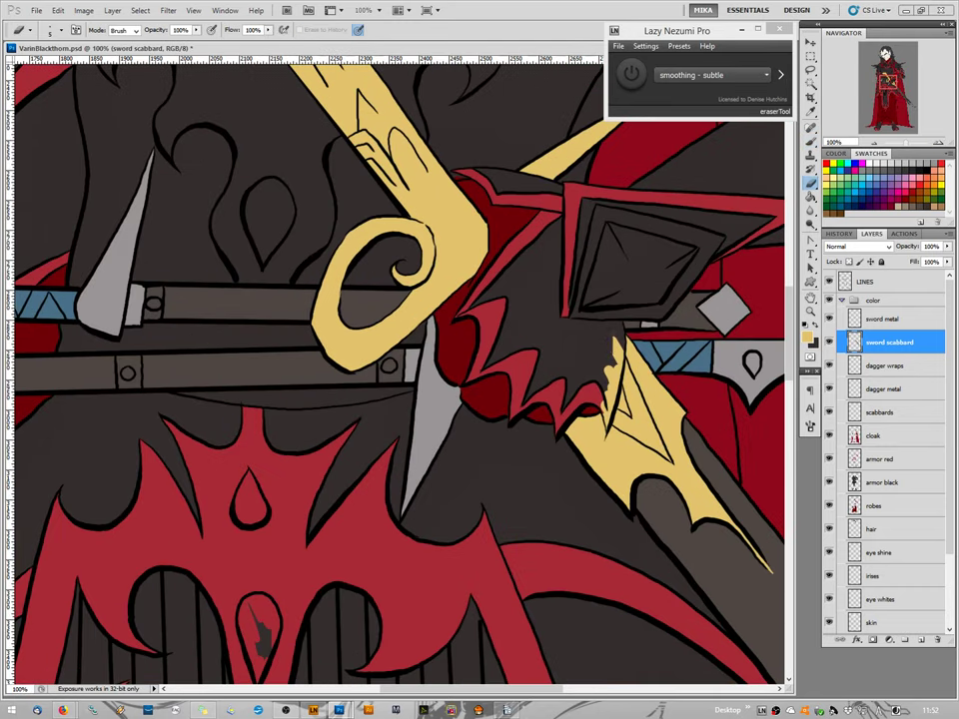
mouse_move(616, 340)
mouse_down()
mouse_move(612, 369)
mouse_move(621, 352)
mouse_move(622, 369)
mouse_move(609, 404)
mouse_move(605, 369)
mouse_move(613, 400)
mouse_up()
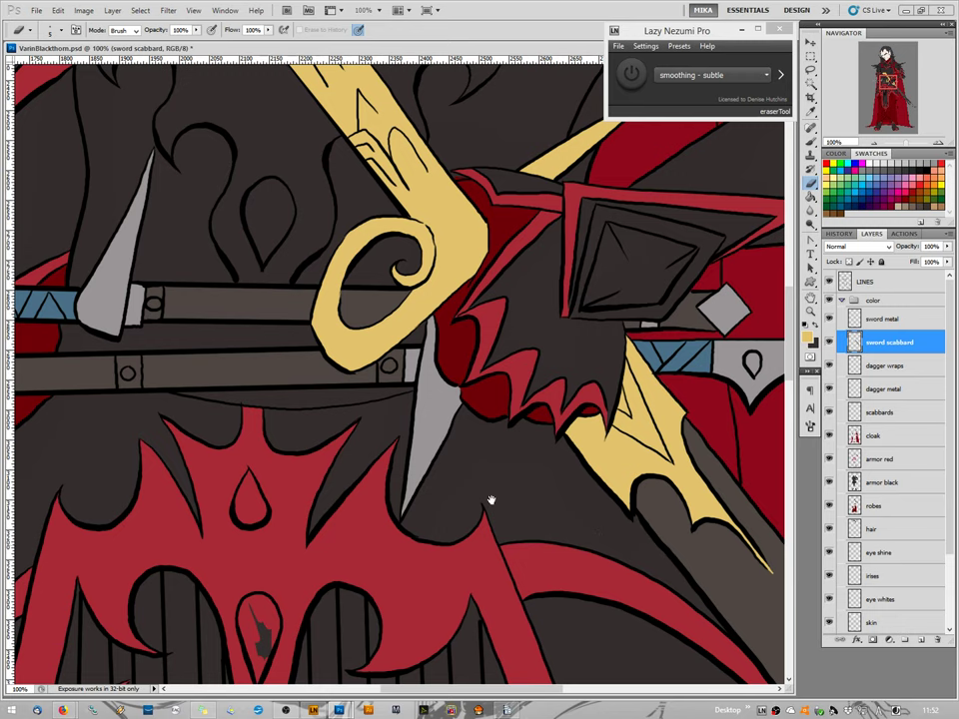
drag(491, 504, 312, 362)
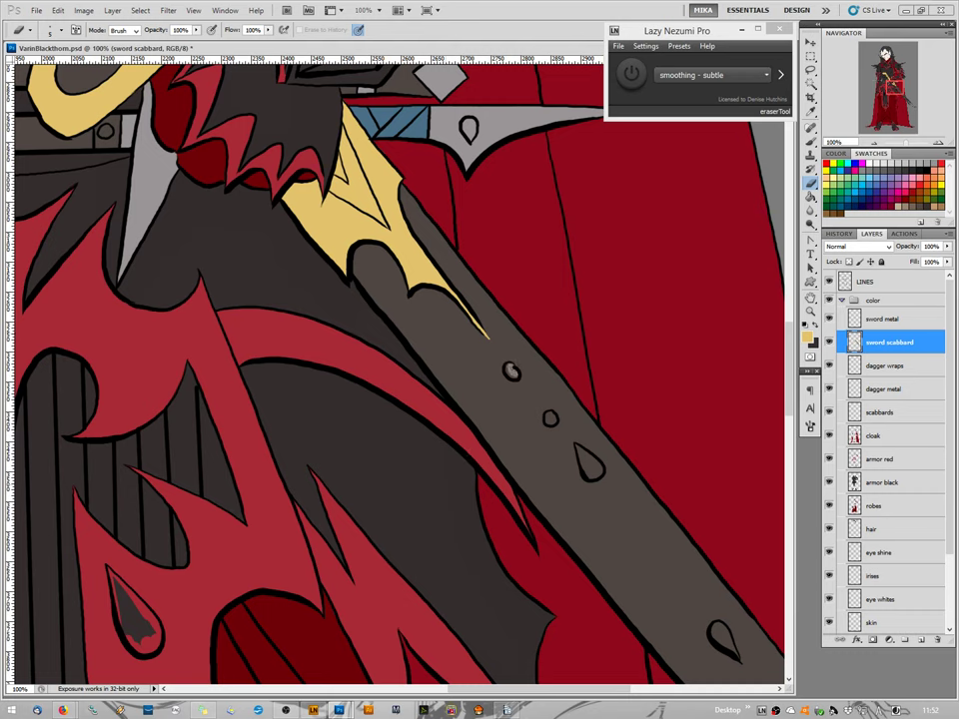
click(838, 234)
click(867, 461)
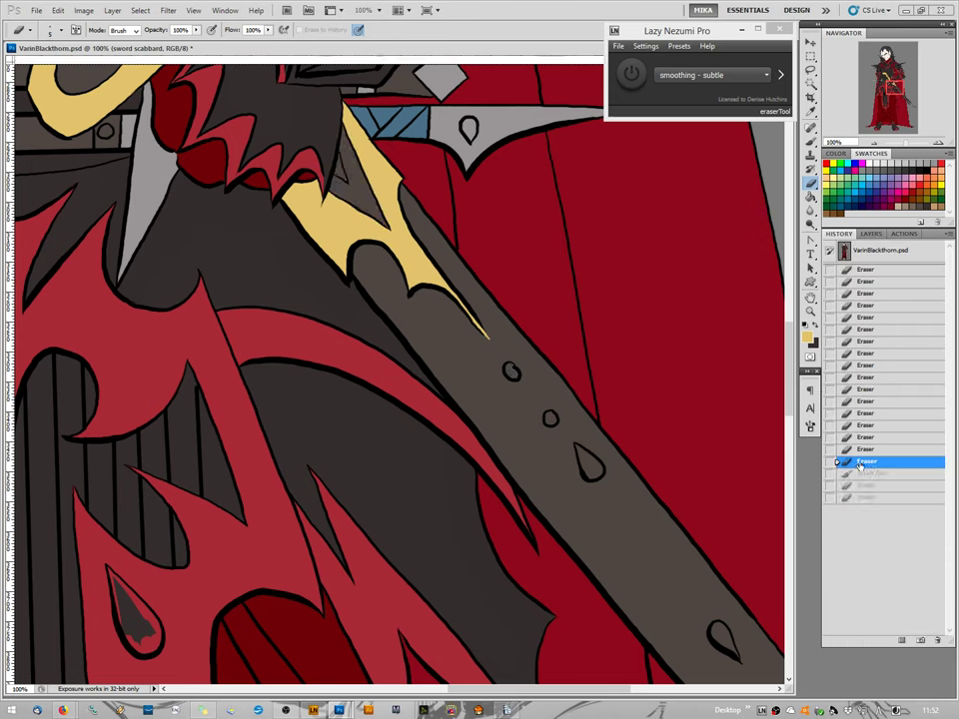
Paint the triangular inset of the scabbard fitting gold on the sword metal layer.
click(871, 234)
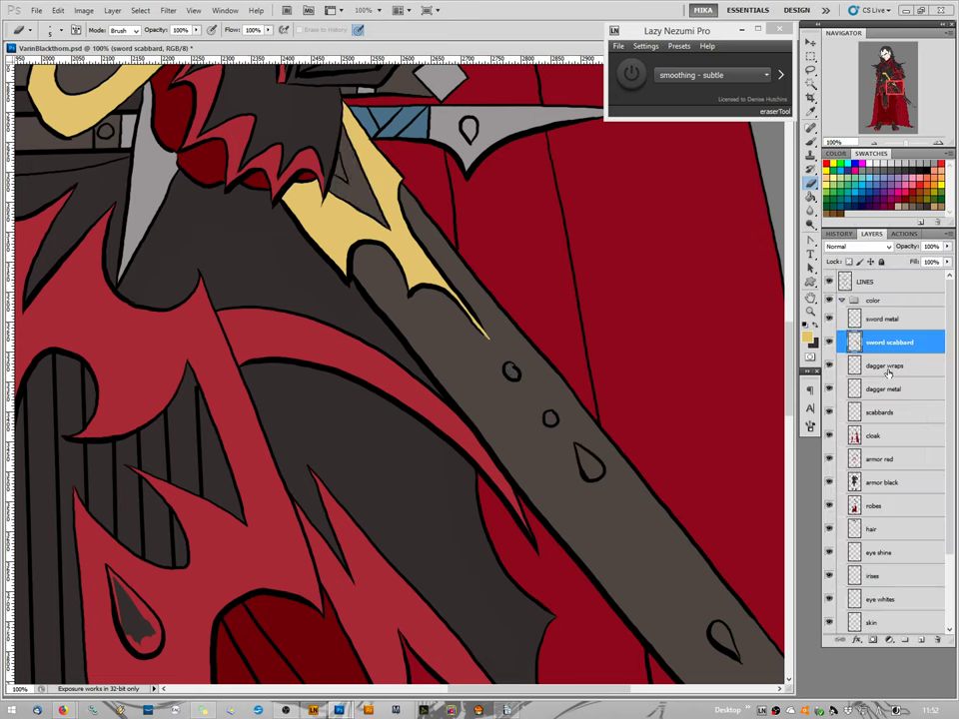
click(882, 320)
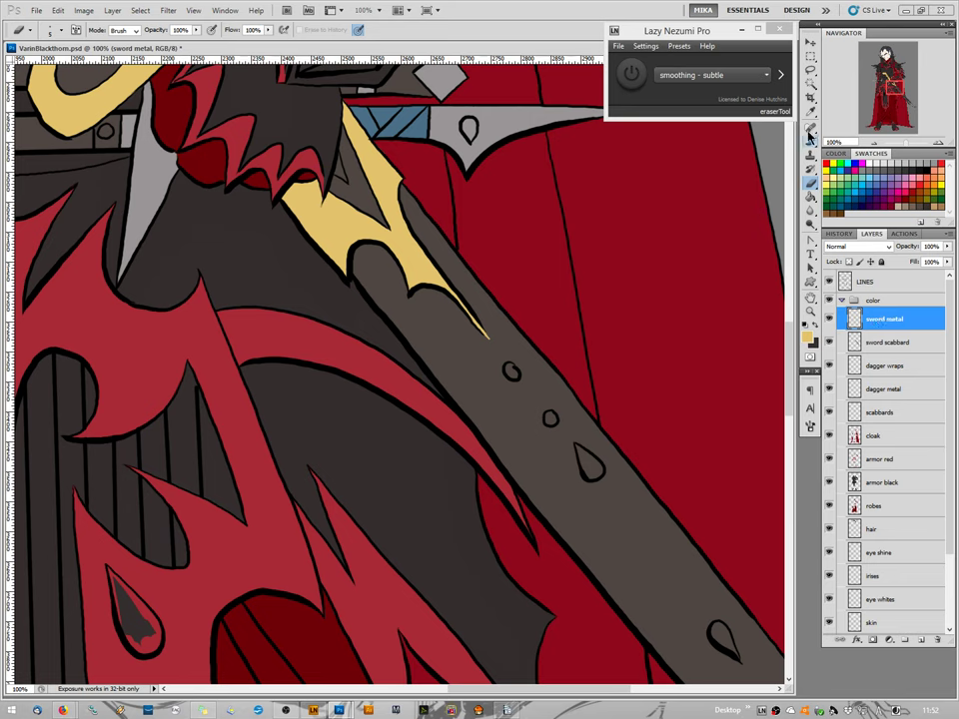
key(b)
mouse_move(386, 213)
mouse_down()
mouse_move(361, 160)
mouse_move(340, 211)
mouse_move(334, 201)
mouse_move(346, 118)
mouse_move(331, 201)
mouse_up()
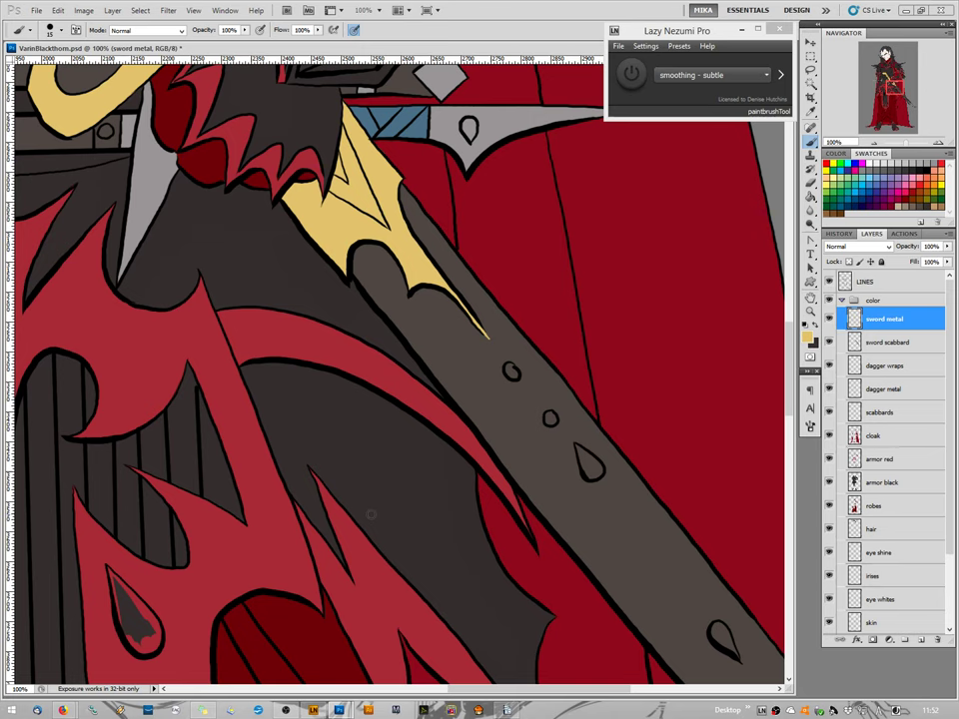
Paint the four small round studs along the scabbard gold on the sword metal layer.
click(510, 372)
click(551, 418)
key(e)
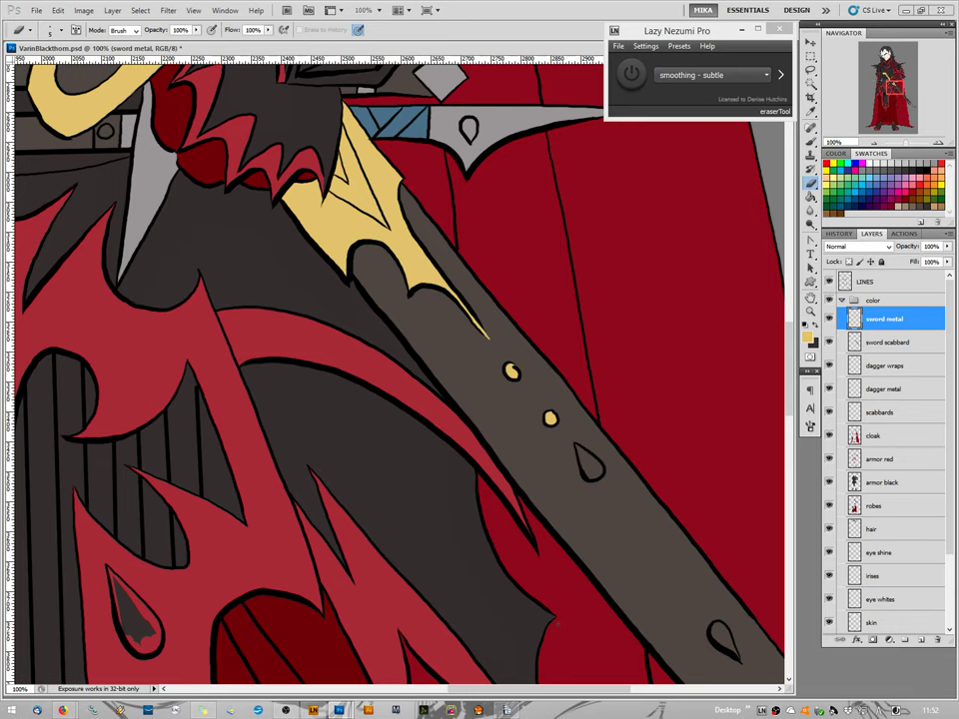
drag(591, 527, 326, 174)
drag(569, 617, 525, 515)
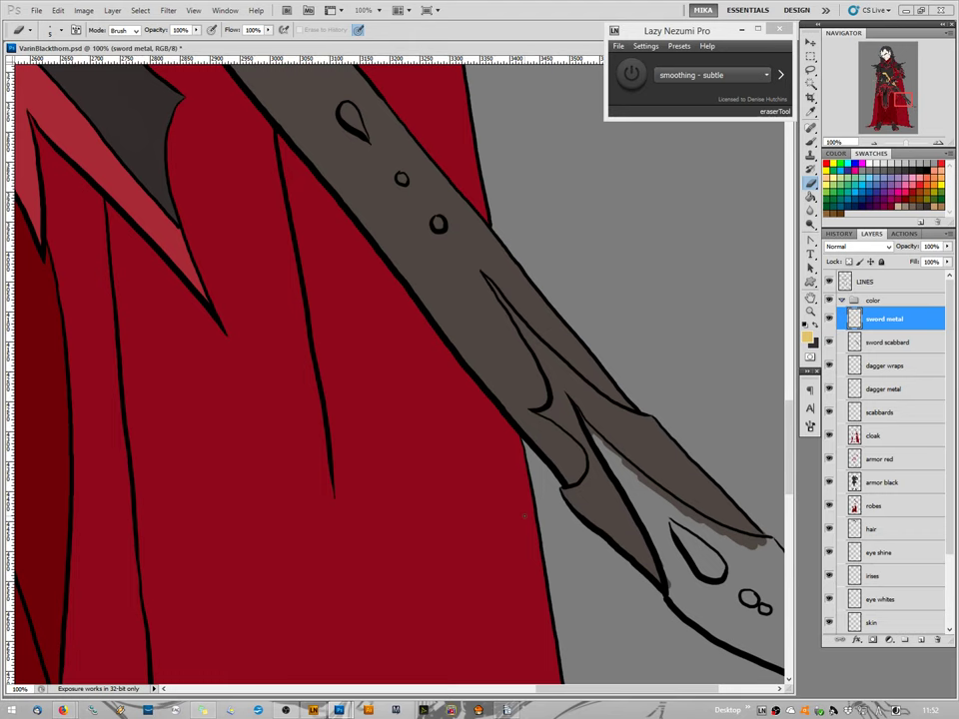
key(b)
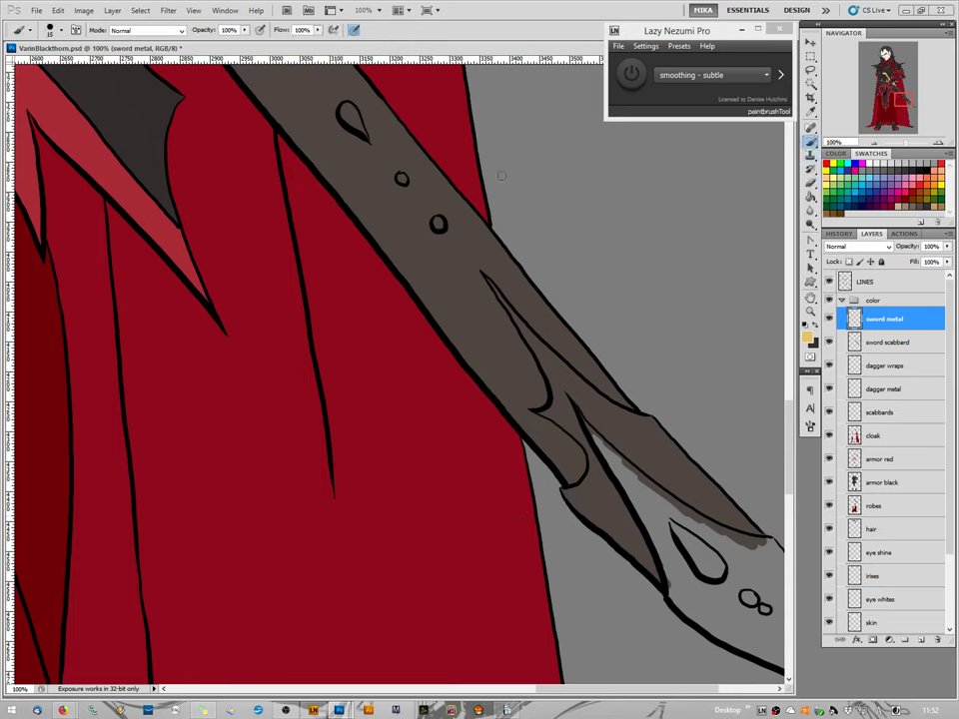
click(402, 178)
click(437, 224)
click(812, 182)
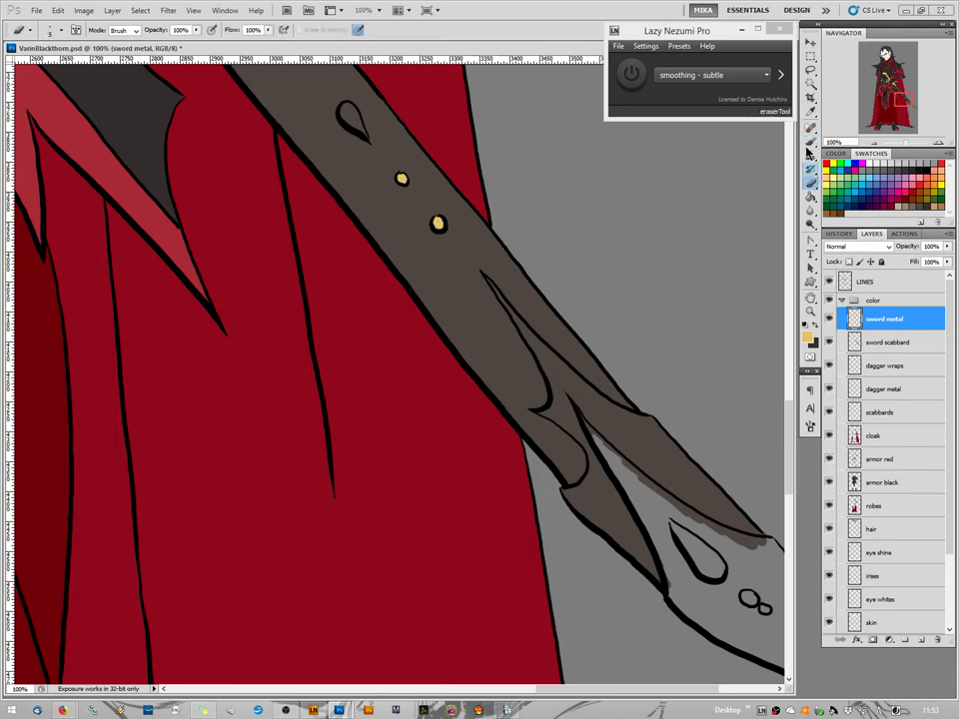
Outline the forked metal cap at the scabbard's lower end, down to its pointed tip, in gold with the 15 px brush.
key(b)
mouse_move(512, 312)
mouse_down()
mouse_move(492, 278)
mouse_move(539, 363)
mouse_move(528, 332)
mouse_move(574, 369)
mouse_move(547, 387)
mouse_move(561, 397)
mouse_move(556, 405)
mouse_move(531, 410)
mouse_move(562, 418)
mouse_move(592, 463)
mouse_move(584, 493)
mouse_move(564, 495)
mouse_move(673, 594)
mouse_up()
mouse_move(581, 379)
mouse_down()
mouse_move(631, 415)
mouse_move(591, 396)
mouse_move(676, 440)
mouse_move(710, 499)
mouse_move(777, 545)
mouse_up()
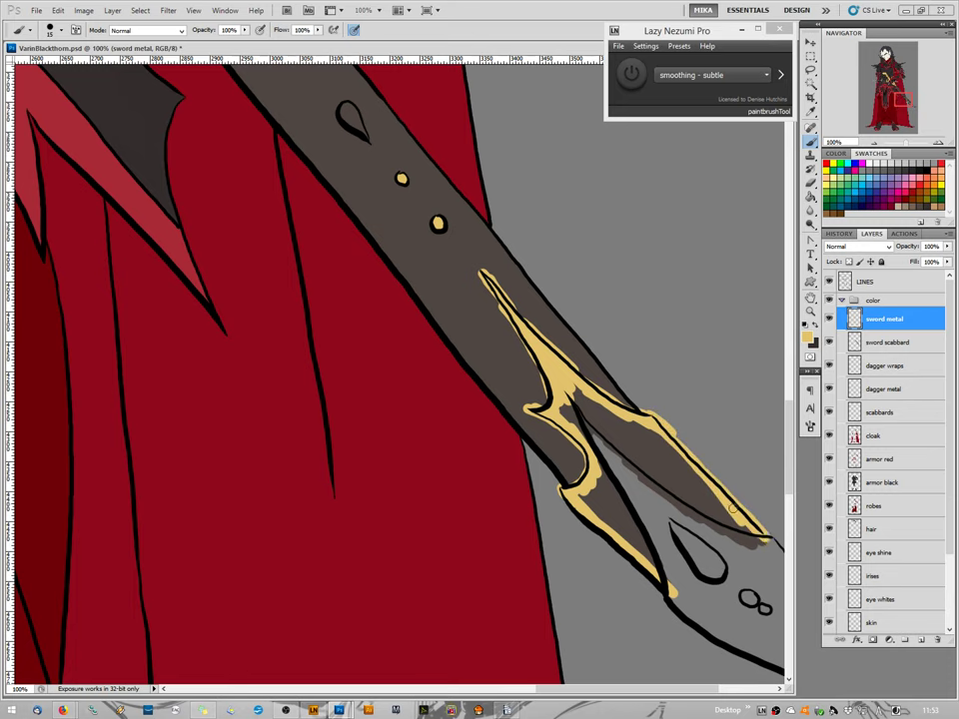
mouse_move(548, 623)
mouse_down()
mouse_move(293, 408)
mouse_move(265, 372)
mouse_up()
key(ctrl+r)
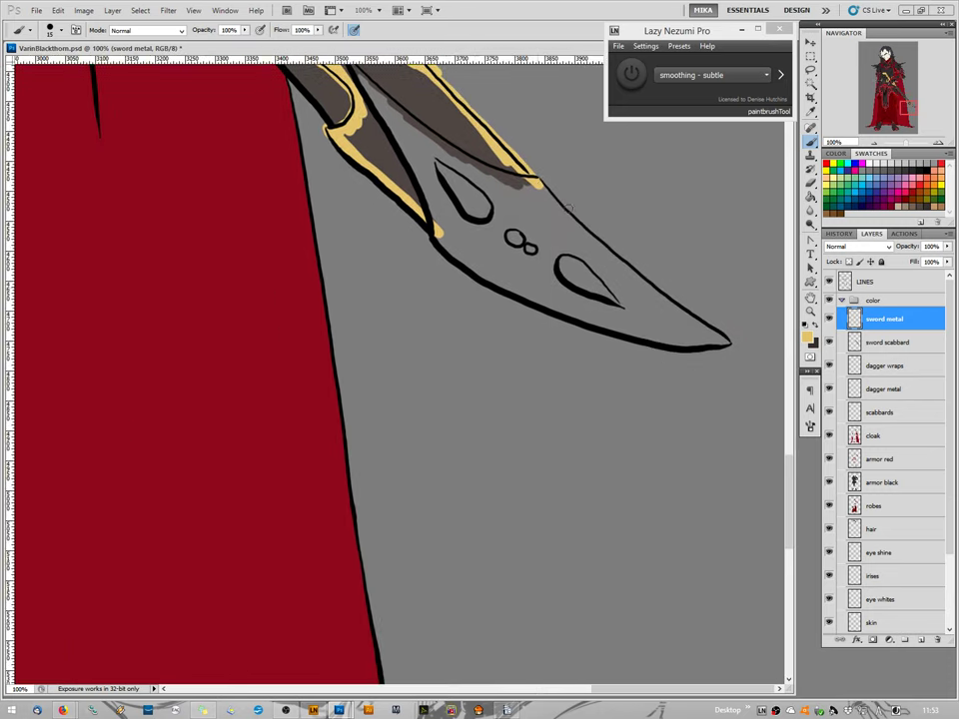
mouse_move(544, 186)
mouse_down()
mouse_move(587, 234)
mouse_move(731, 342)
mouse_move(691, 347)
mouse_move(622, 334)
mouse_move(450, 257)
mouse_move(384, 125)
mouse_up()
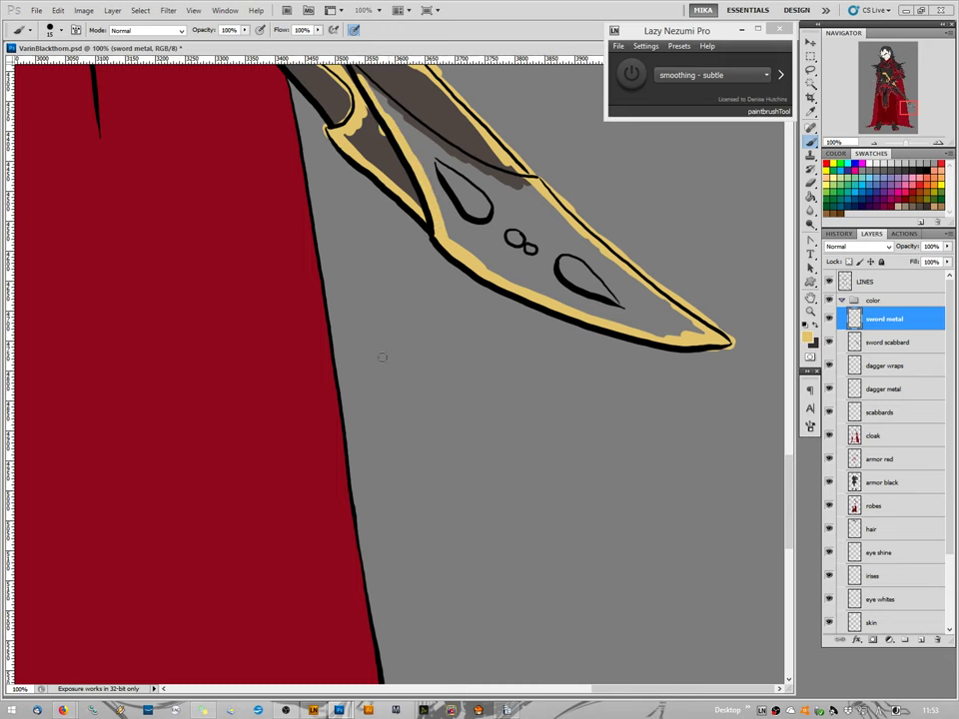
drag(385, 317, 401, 475)
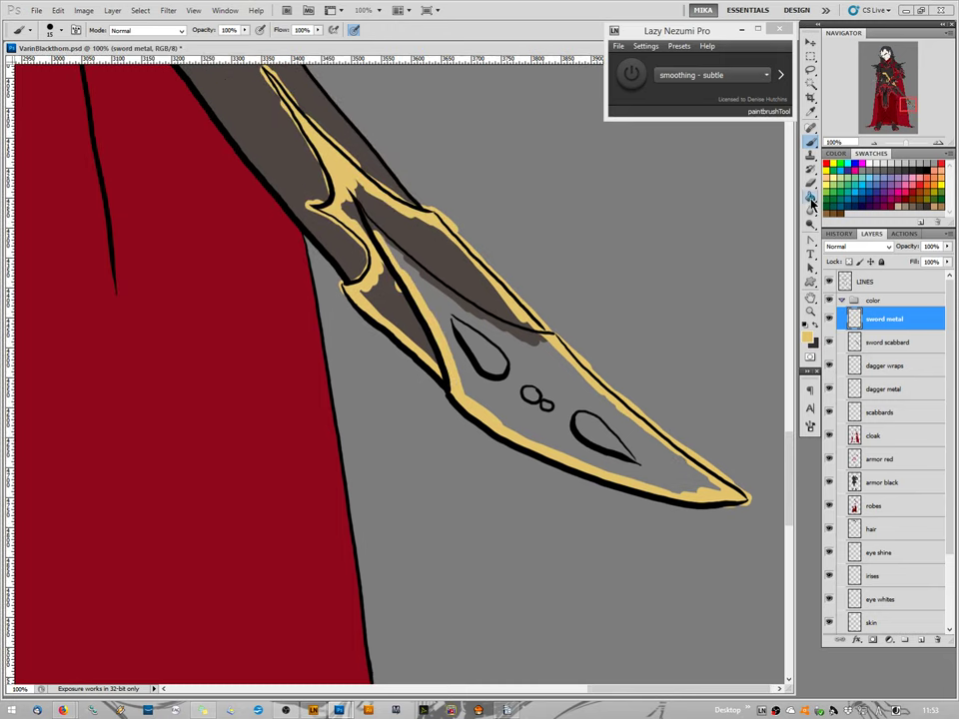
Fill the forked metal cap at the scabbard's lower end with gold using the Paint Bucket and brush over the unfilled gaps.
click(813, 203)
click(394, 220)
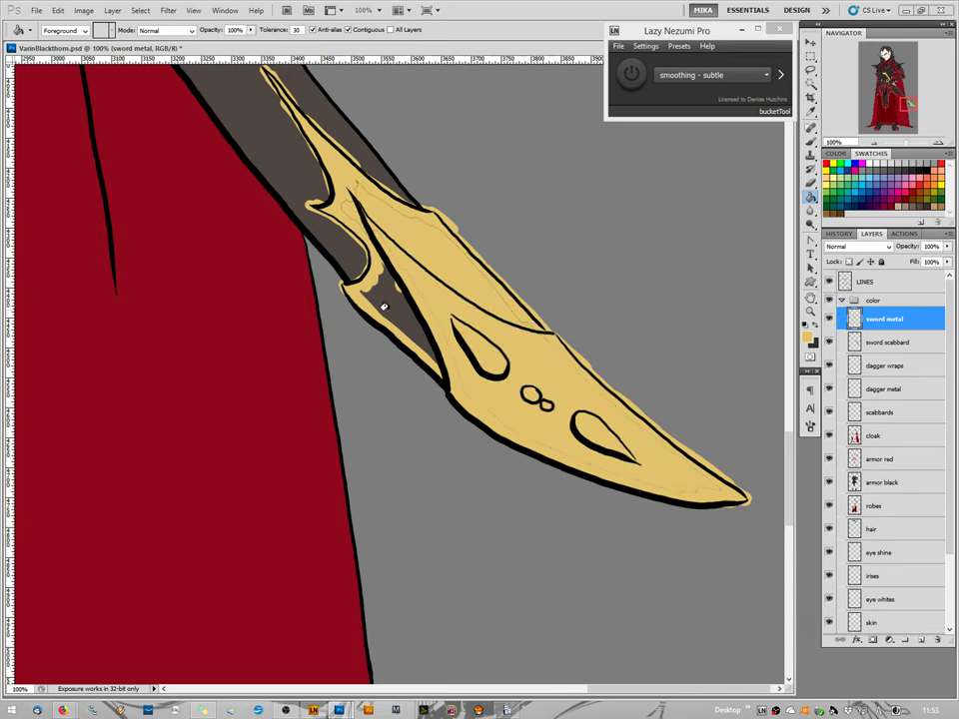
click(384, 307)
key(b)
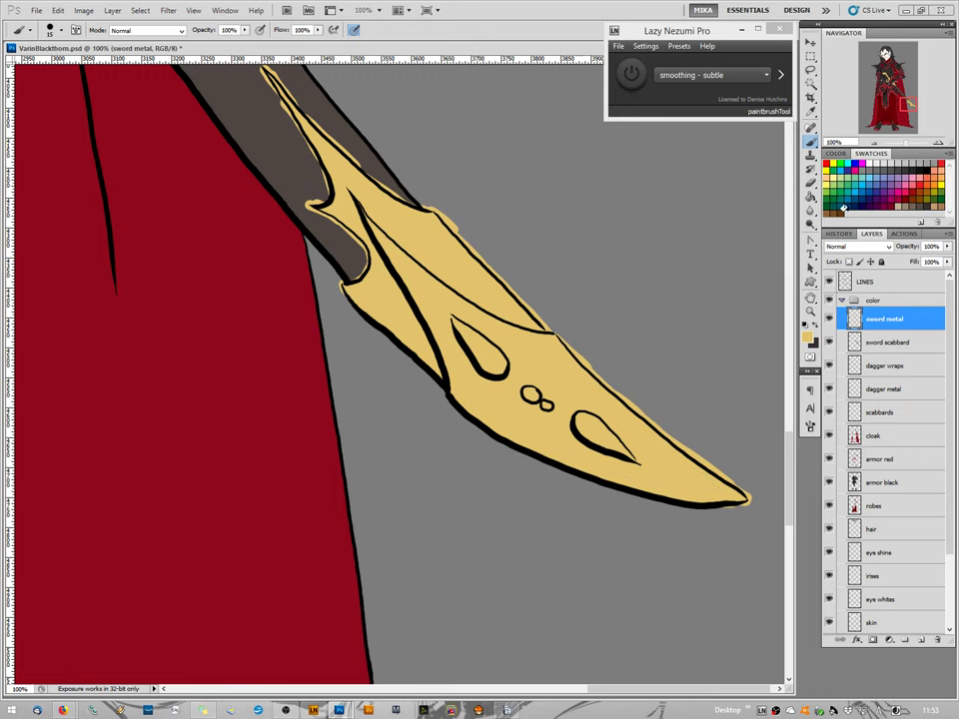
Erase the gold spilling outside the line art around the scabbard's end cap, from its upper prong to the pointed tip.
key(ctrl+minus)
key(ctrl+minus)
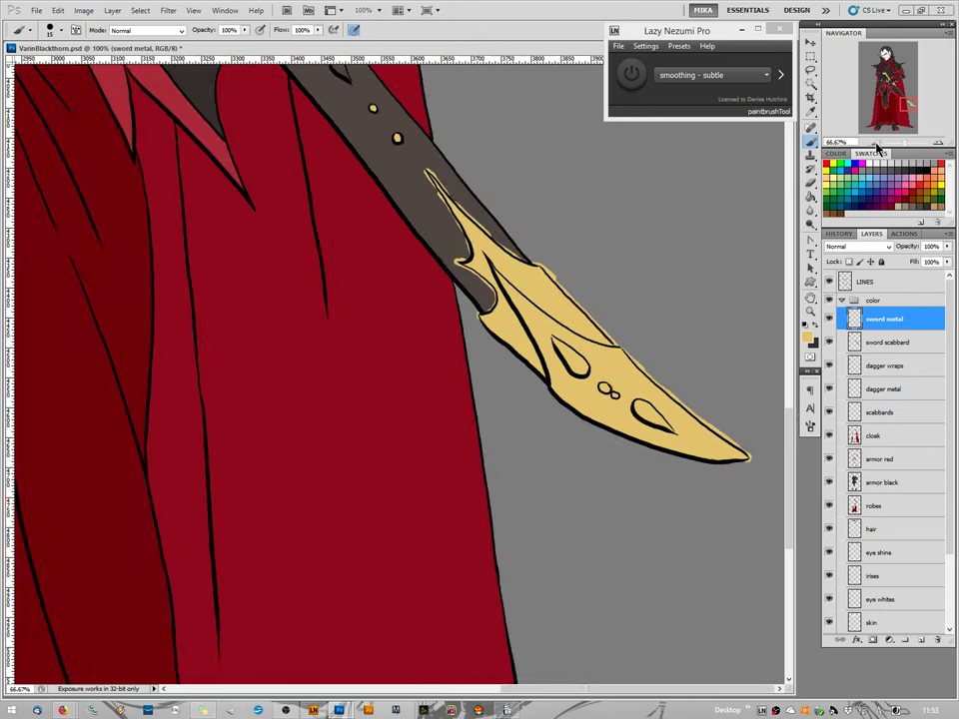
key(ctrl+minus)
key(ctrl+minus)
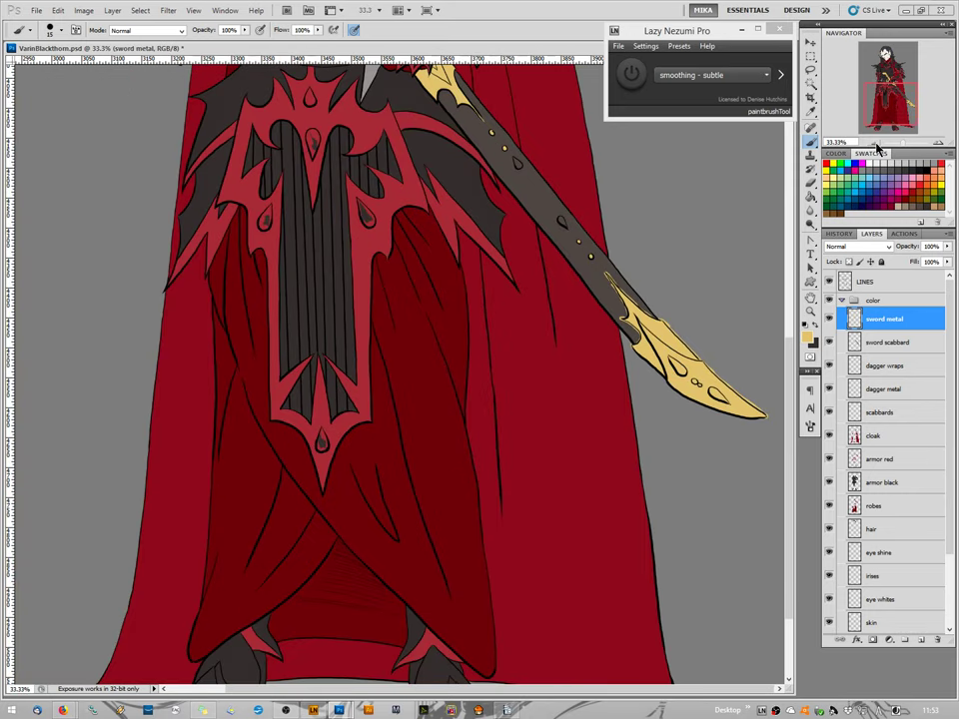
key(ctrl+minus)
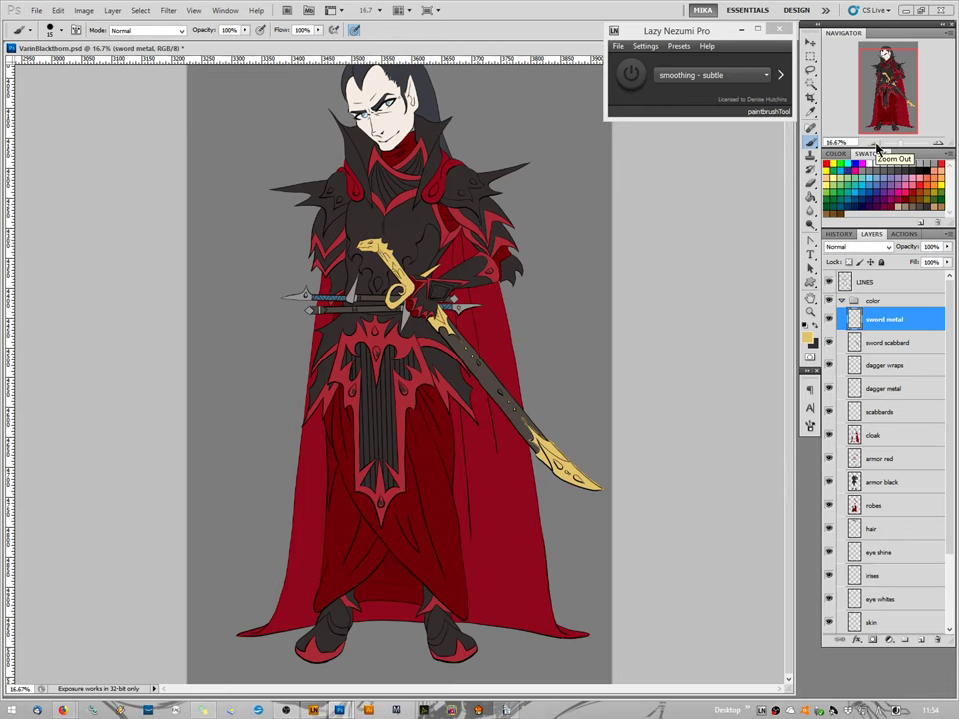
click(942, 144)
click(941, 144)
click(940, 144)
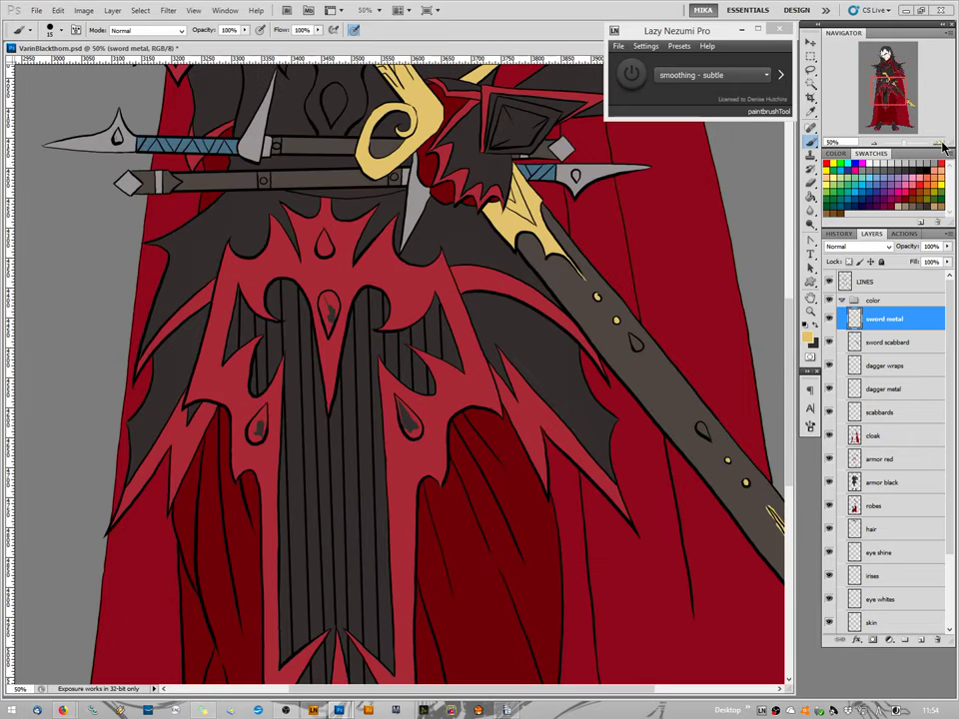
click(938, 145)
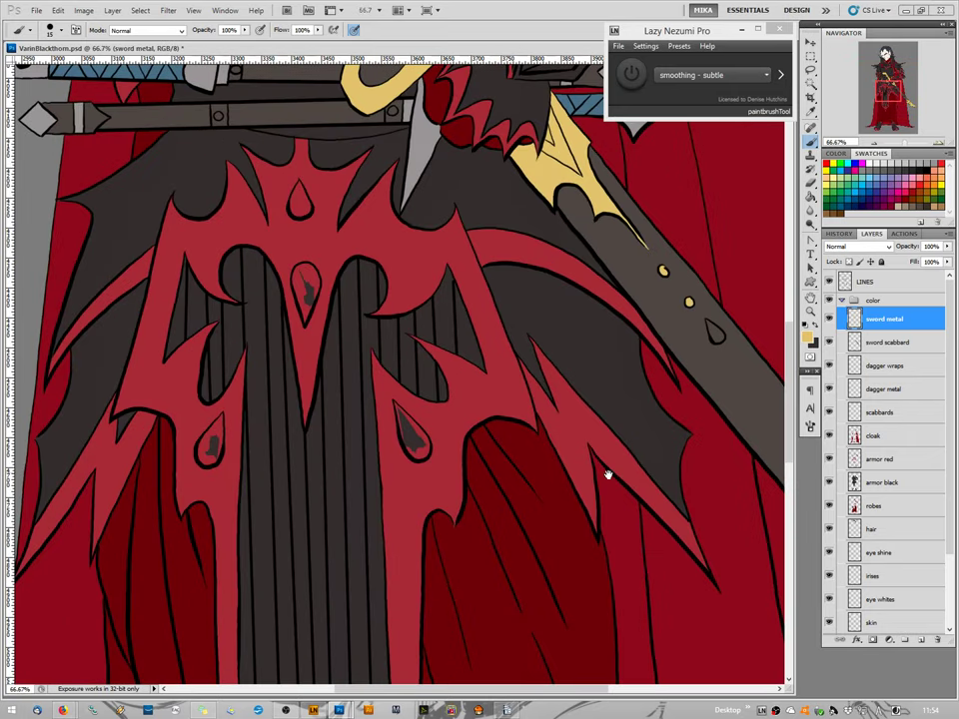
drag(414, 410, 112, 150)
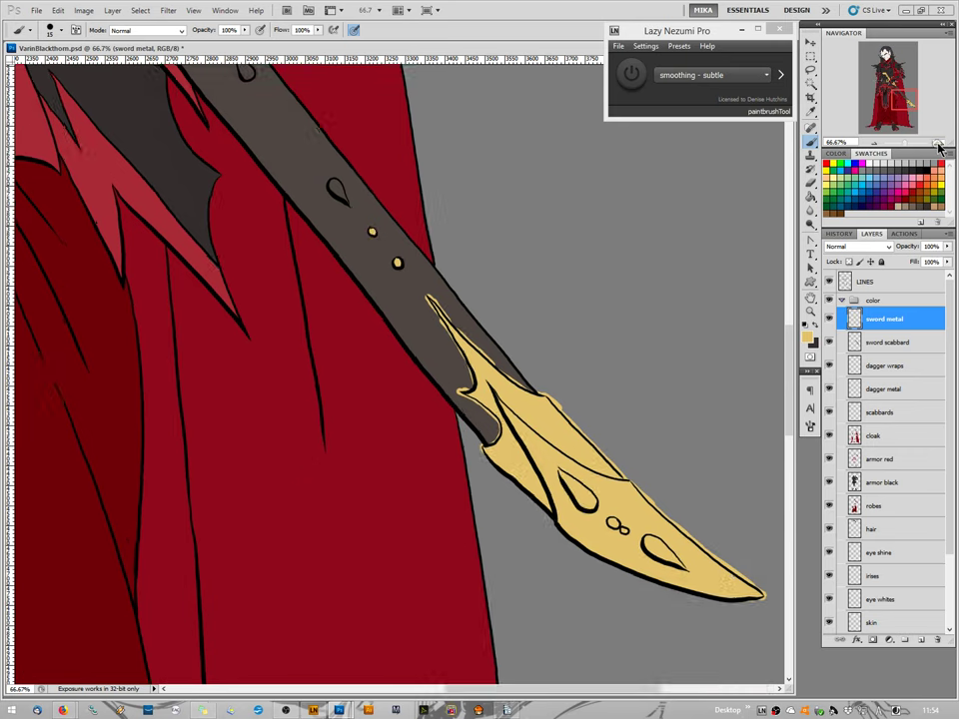
key(ctrl+plus)
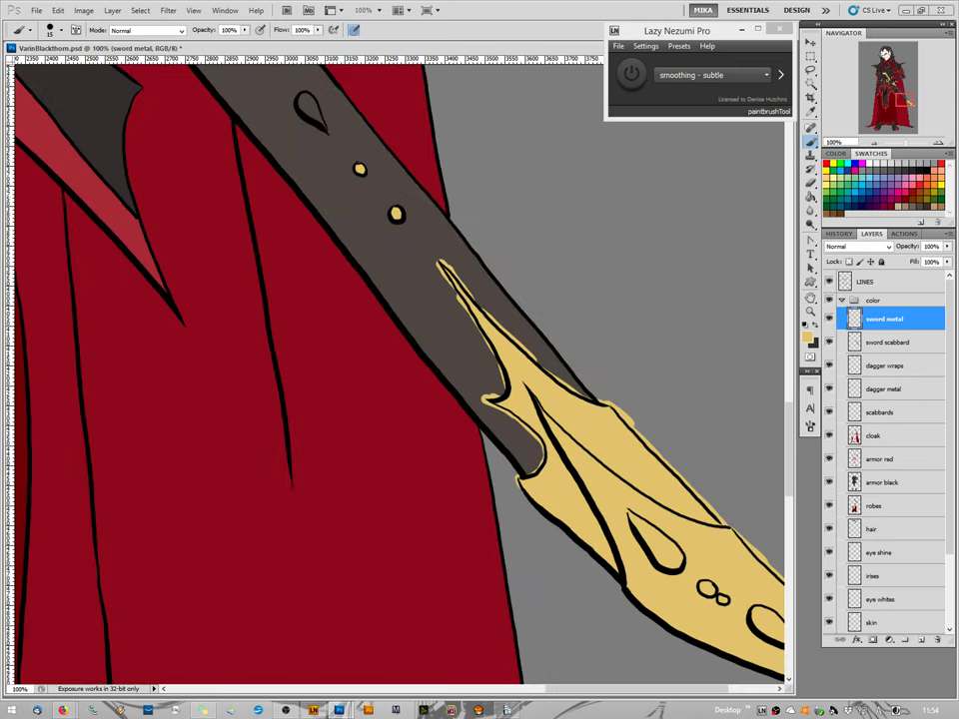
click(810, 182)
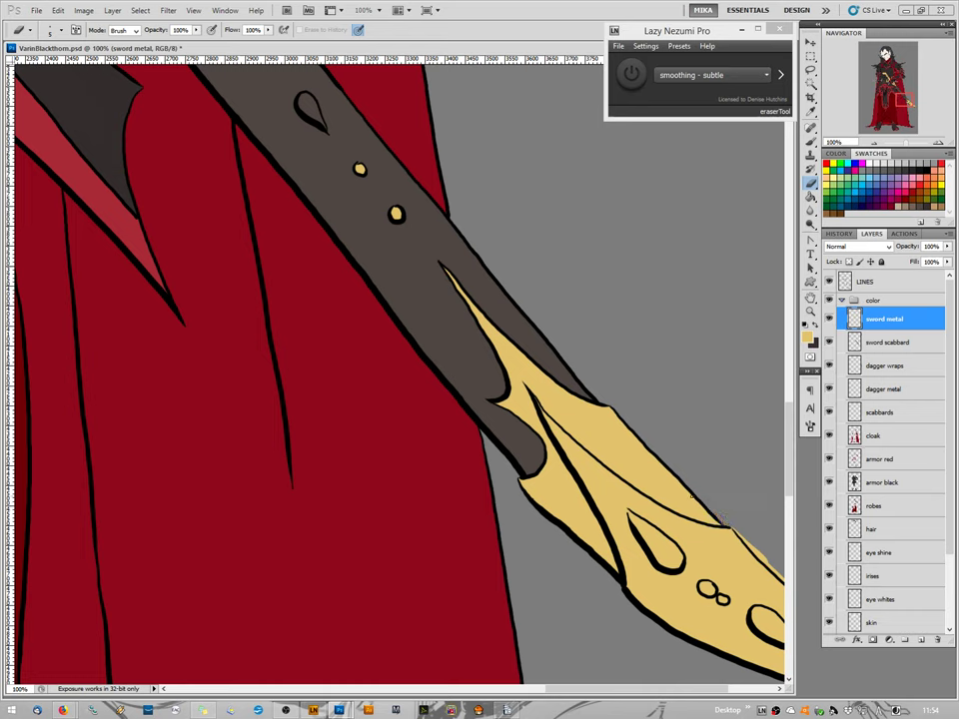
drag(520, 573, 330, 354)
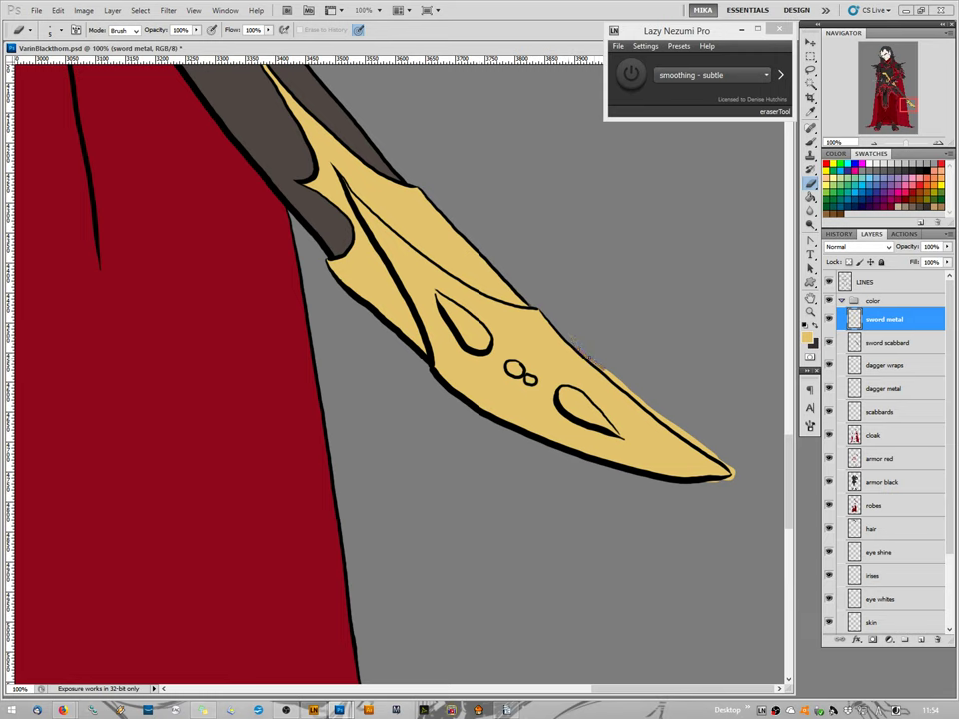
drag(611, 376, 682, 430)
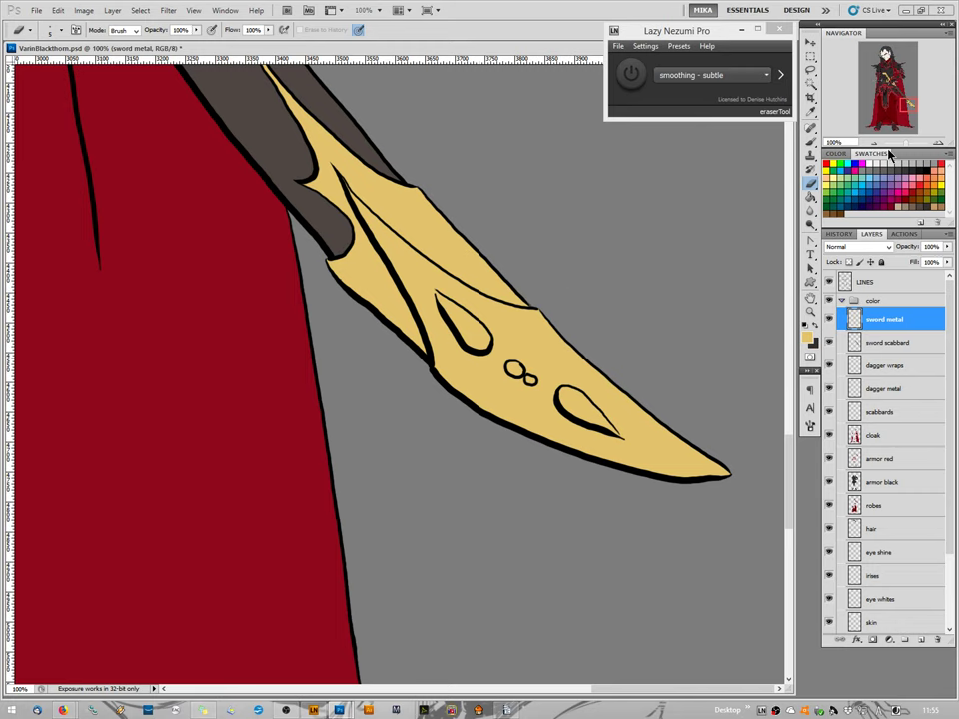
Add a new layer above the sword metal layer and name it jewels.
key(ctrl+minus)
key(ctrl+minus)
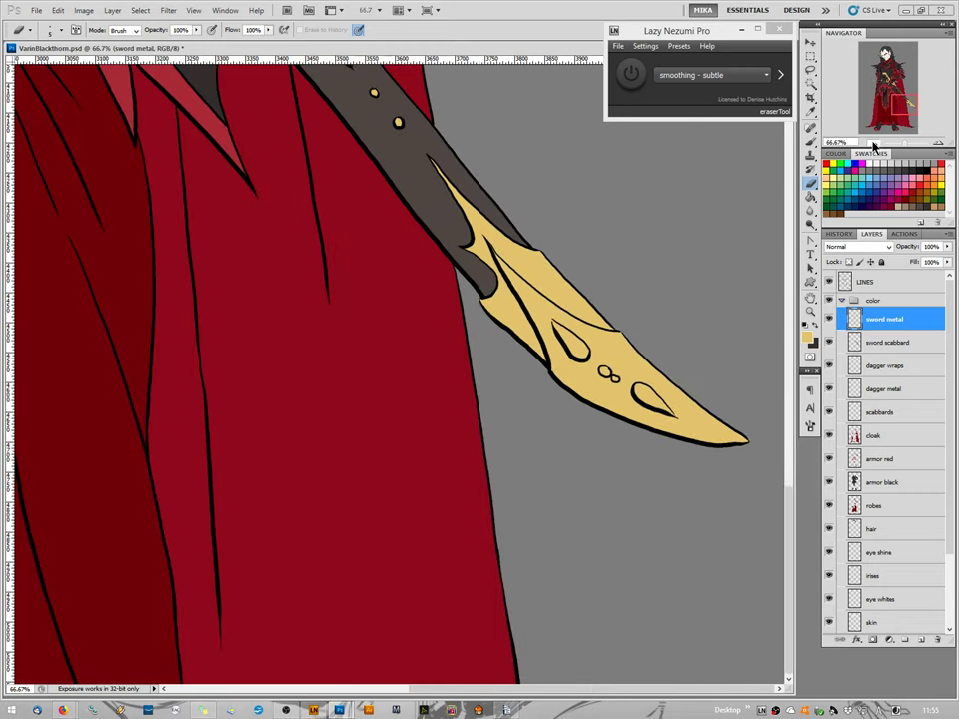
key(ctrl+minus)
key(ctrl+minus)
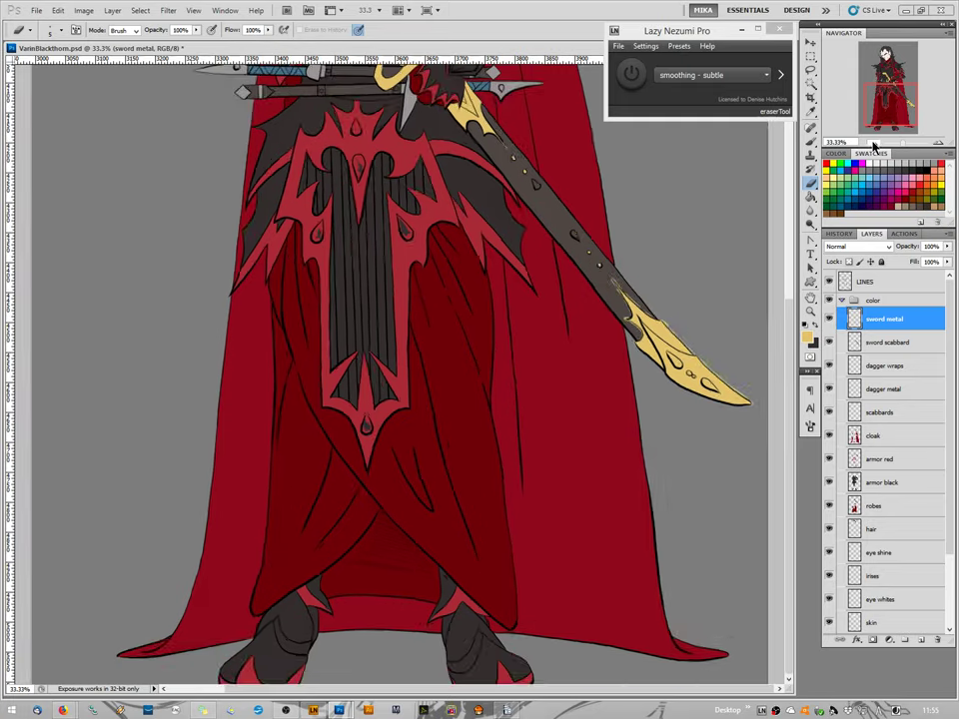
key(ctrl+minus)
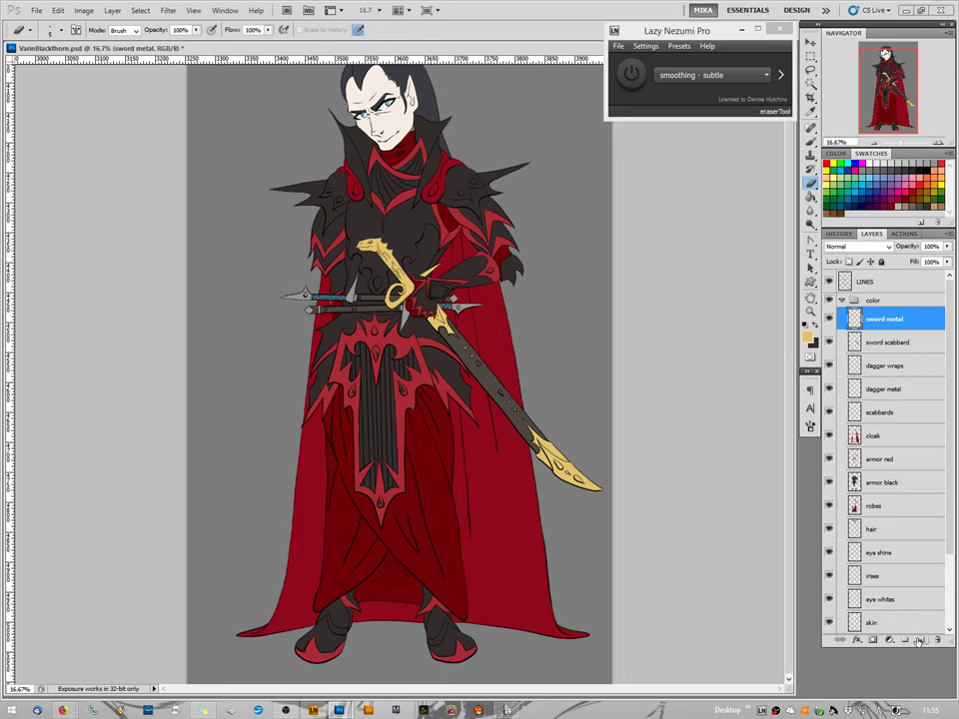
key(ctrl+shift+alt+n)
double_click(878, 319)
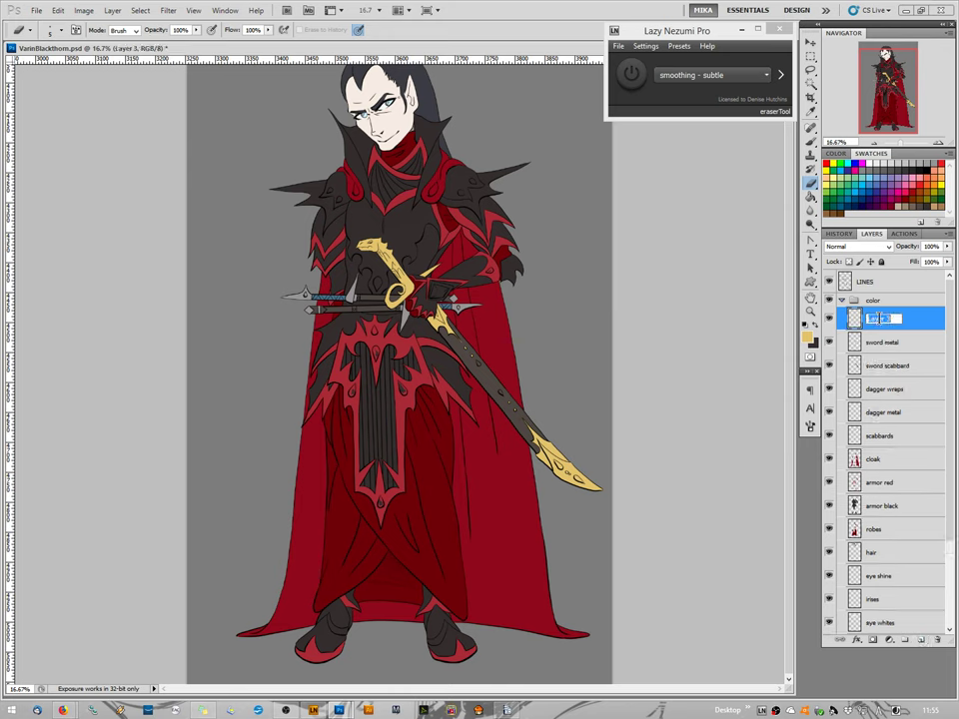
text(l)
text(ewe)
key(Return)
Sample the blue dagger wrap as the foreground colour and brighten it to #45a4e0.
click(808, 338)
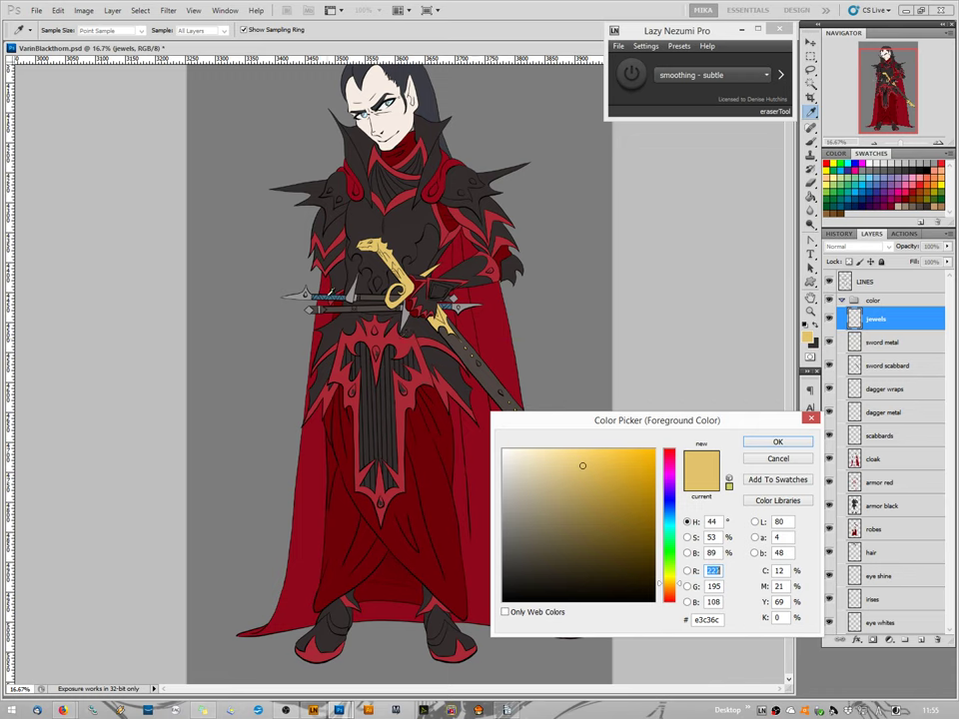
click(323, 299)
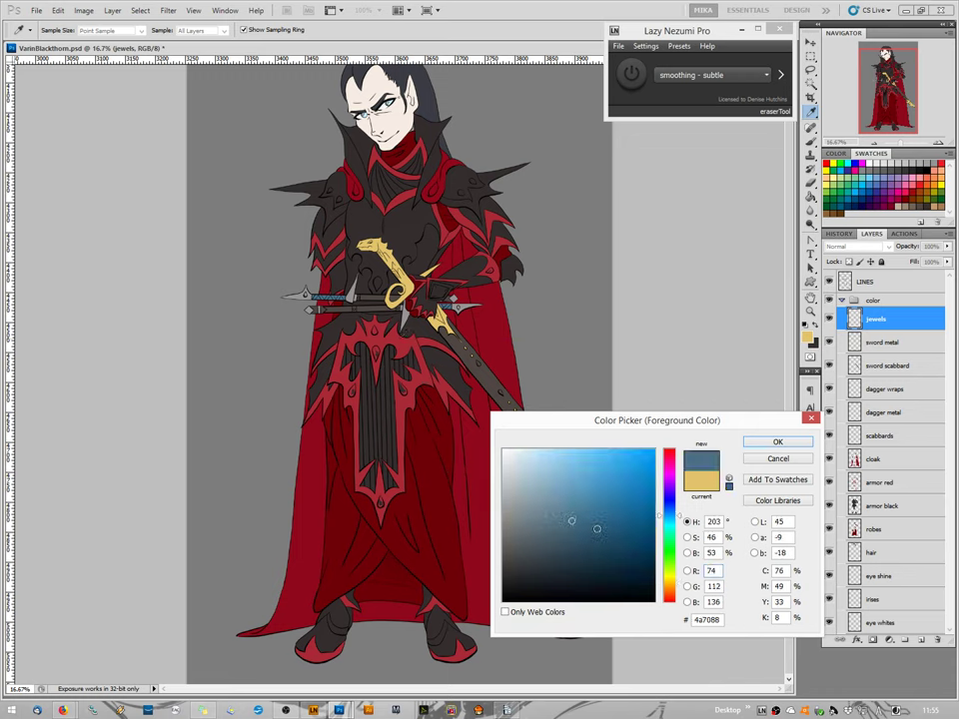
mouse_move(598, 528)
mouse_down()
mouse_move(578, 509)
mouse_move(607, 468)
mouse_up()
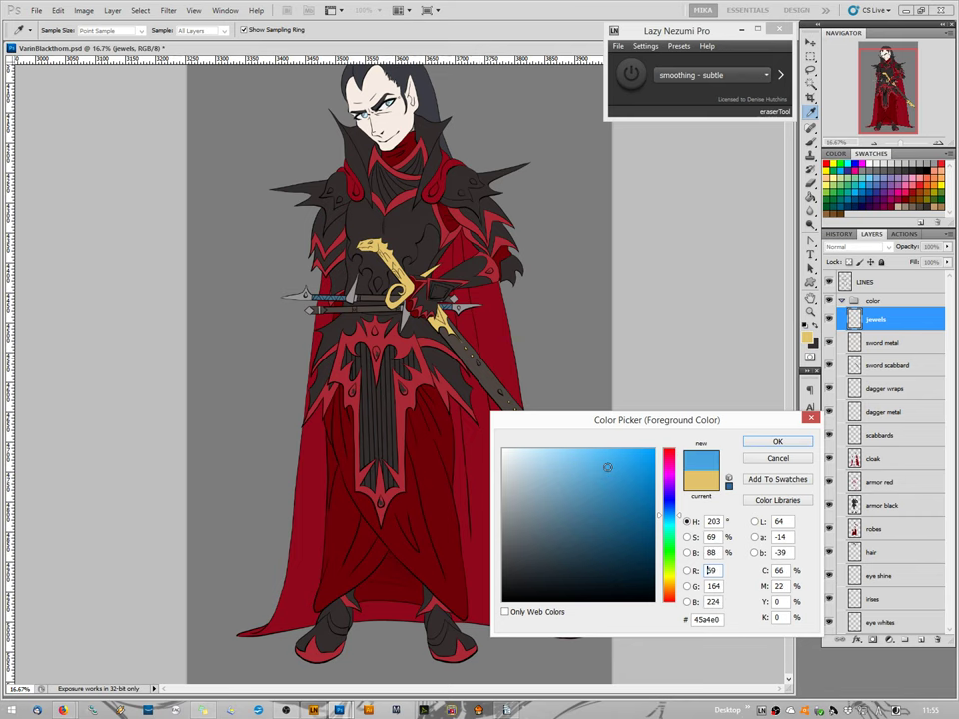
click(777, 444)
Paint the teardrop jewel at the lower point of the armor's front panel blue with the 15 px brush.
click(937, 145)
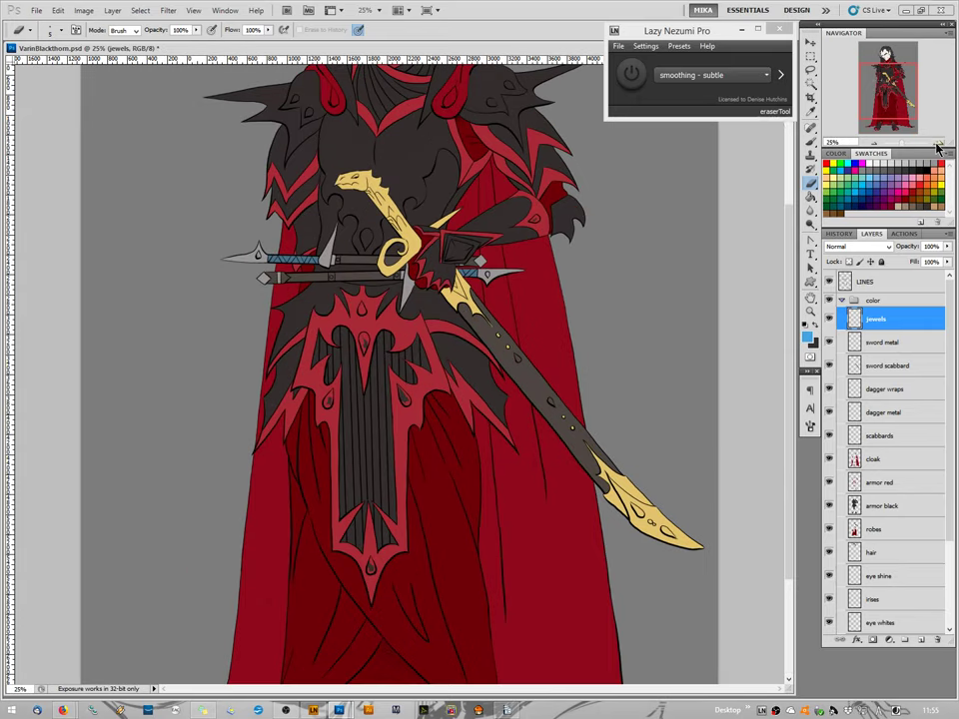
click(937, 145)
click(938, 145)
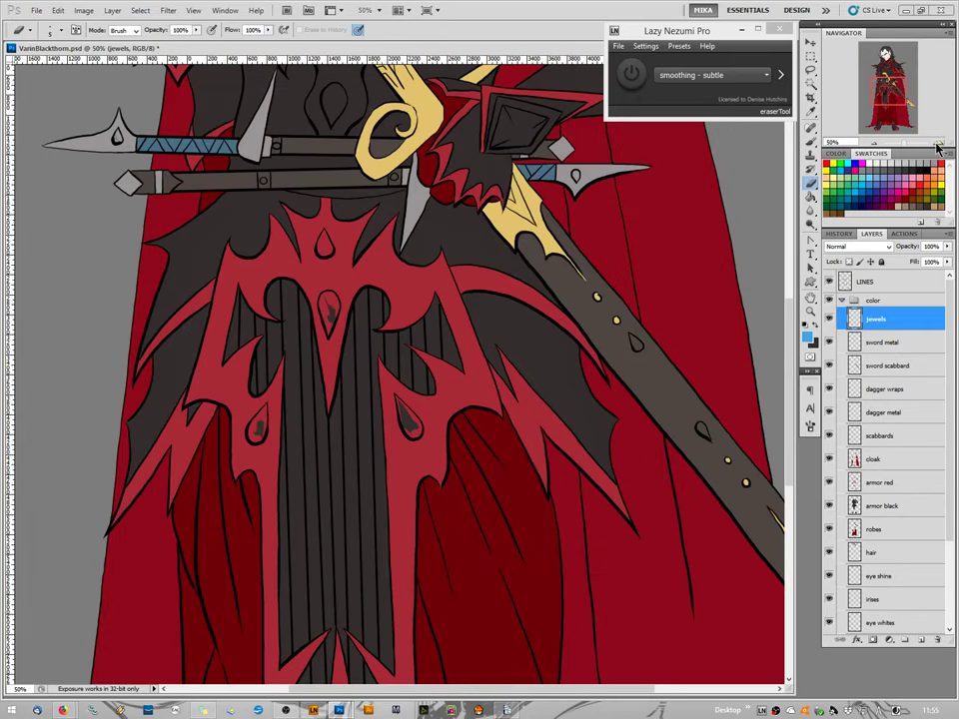
scroll(278, 424, down, 5)
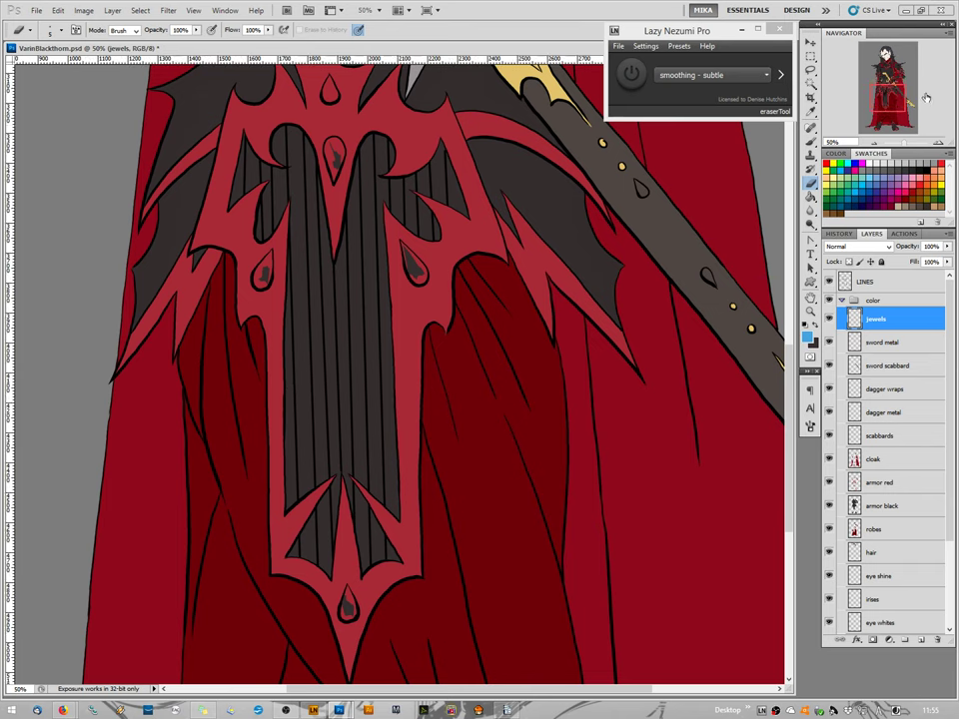
click(939, 144)
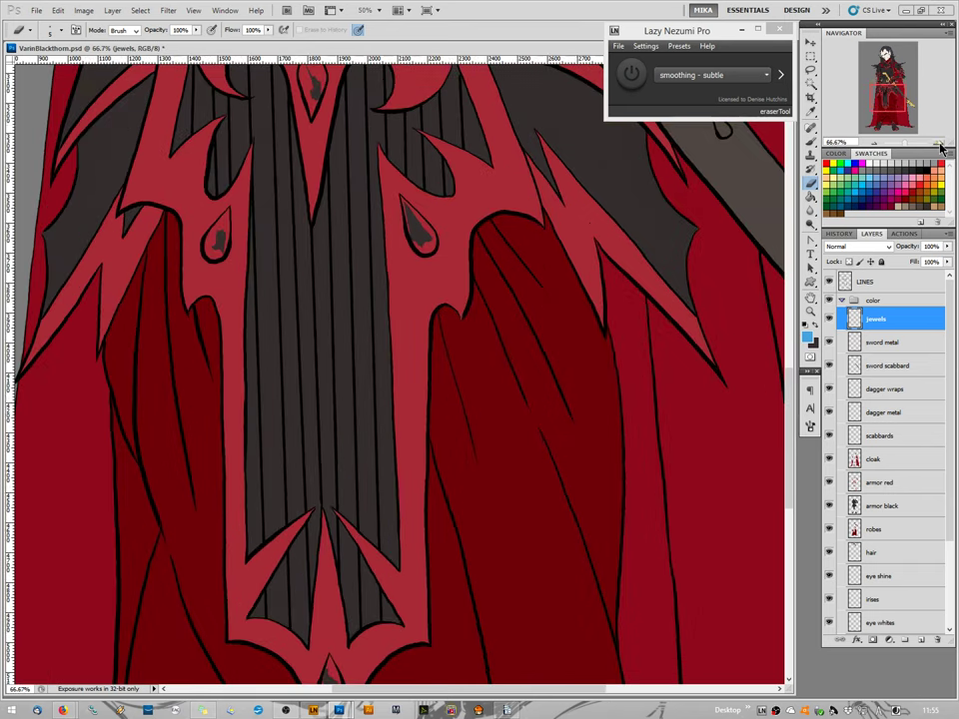
click(940, 144)
drag(246, 468, 365, 103)
key(ctrl+r)
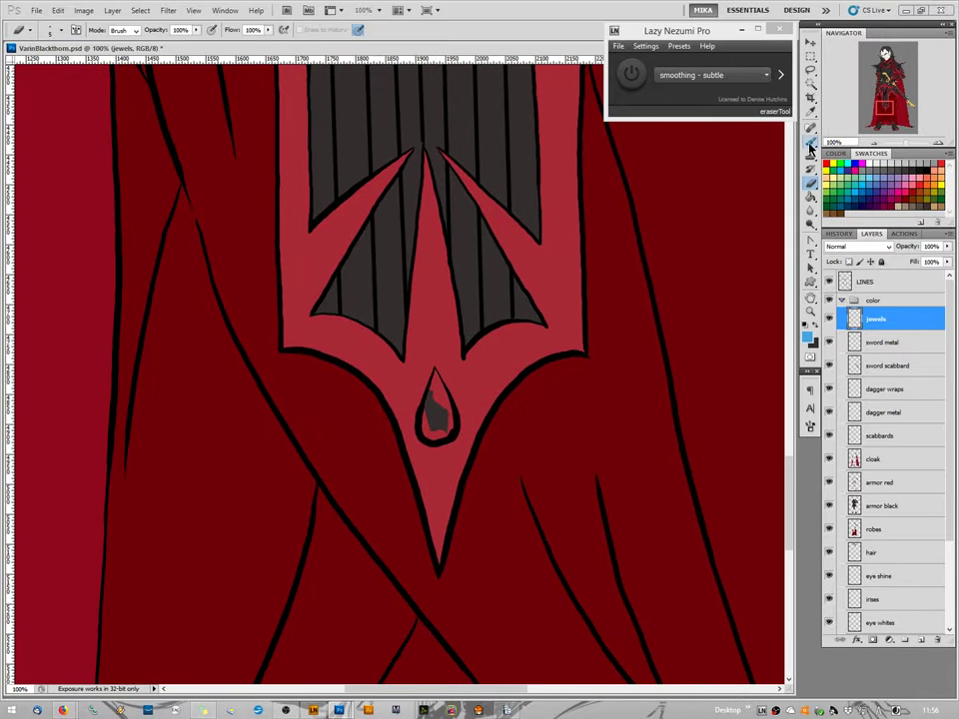
key(b)
drag(436, 371, 435, 419)
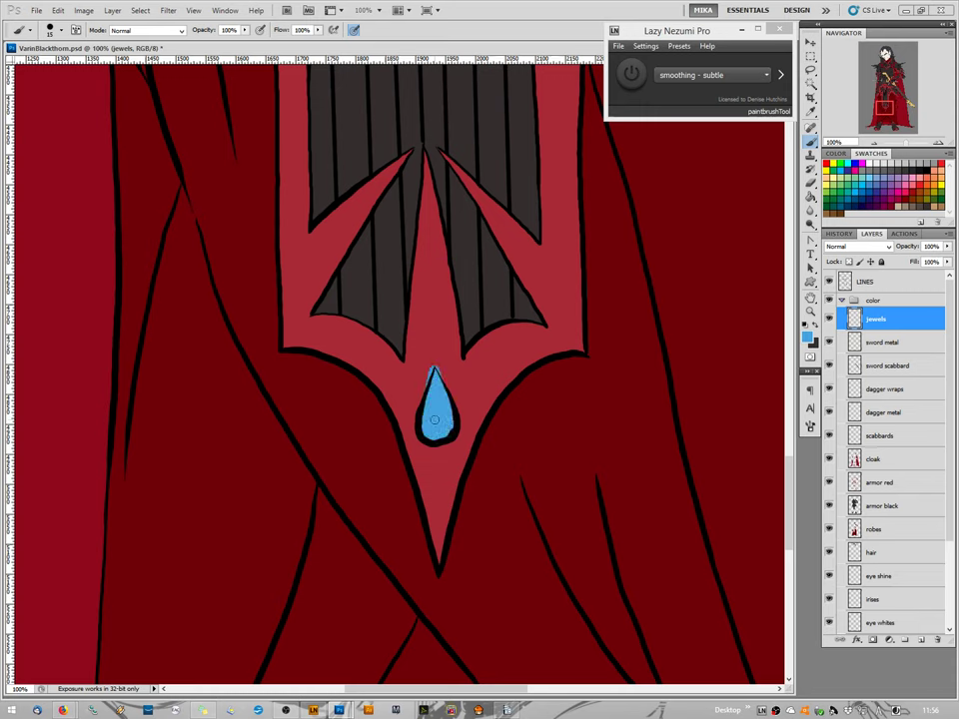
Touch up the tip of the lower teardrop jewel and erase the blue spill outside its outline.
drag(428, 360, 421, 381)
key(ctrl+z)
click(810, 189)
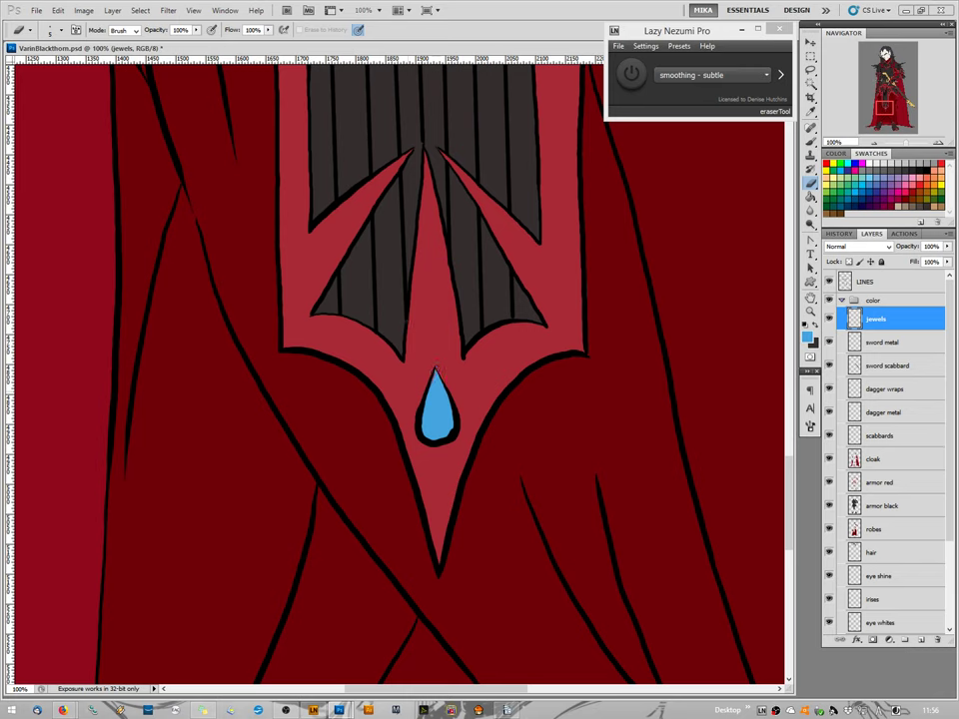
key(b)
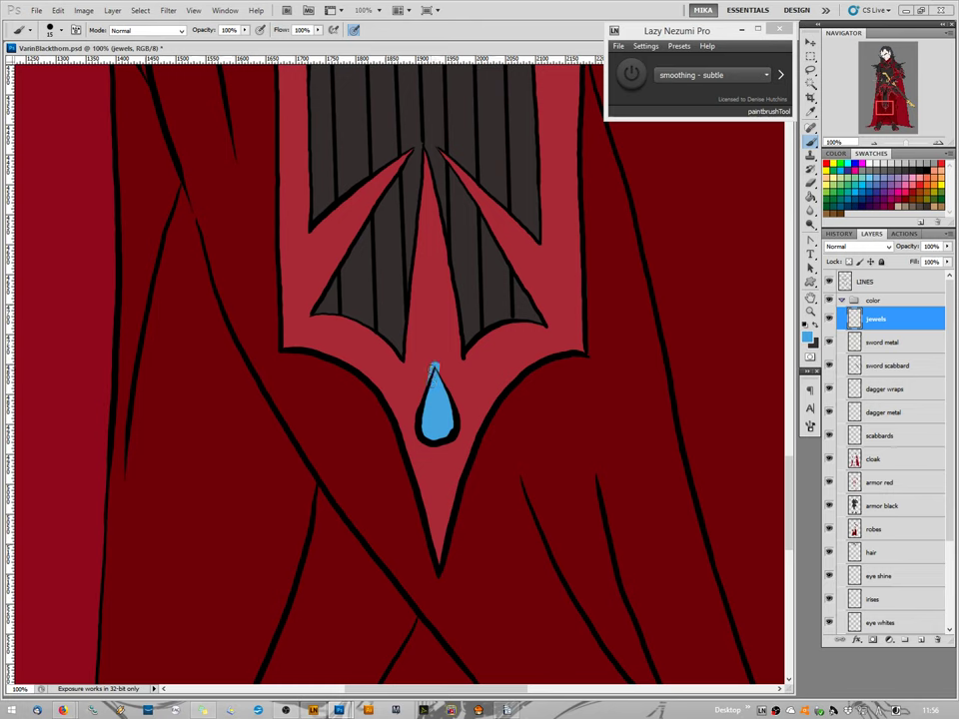
key(e)
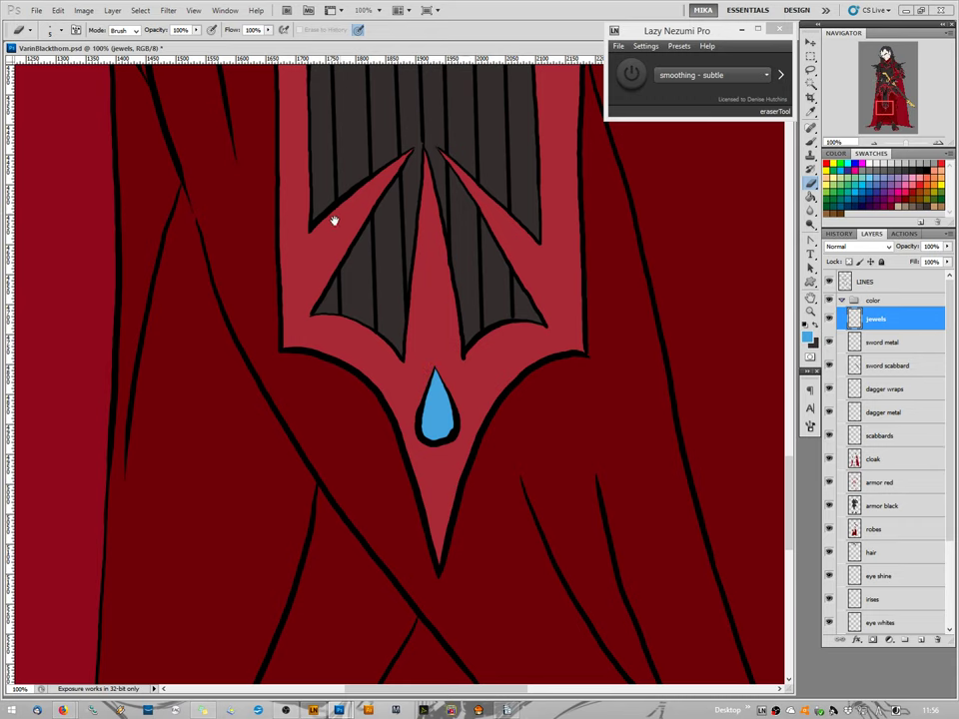
Paint the pair of teardrop jewels on the sides of the red armor trim blue and erase the spill outside their outlines.
drag(332, 413, 365, 612)
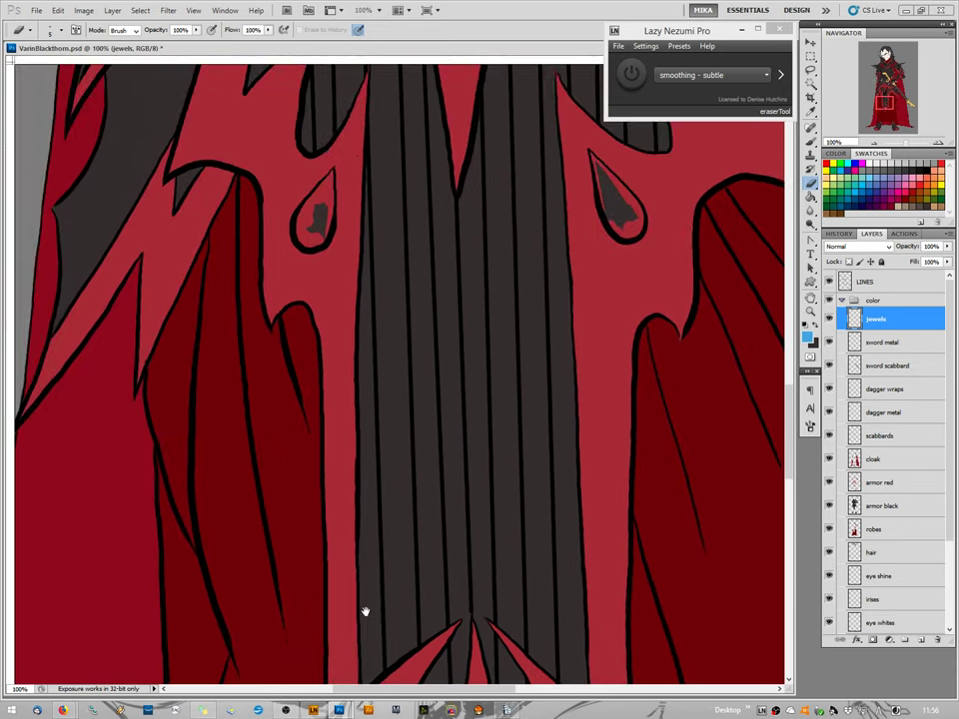
drag(349, 394, 342, 491)
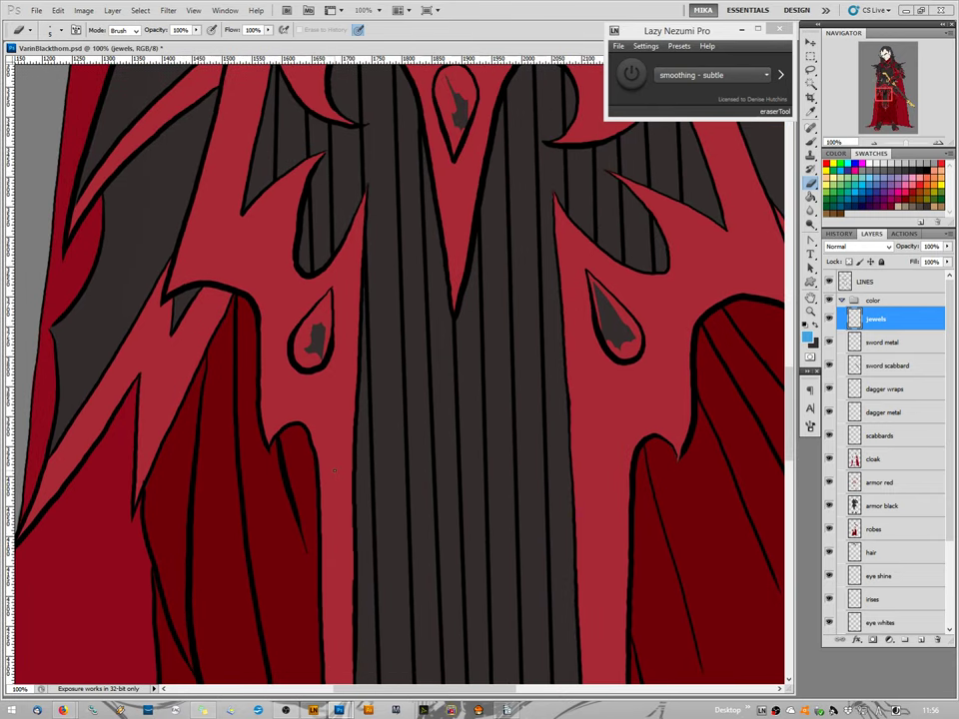
key(b)
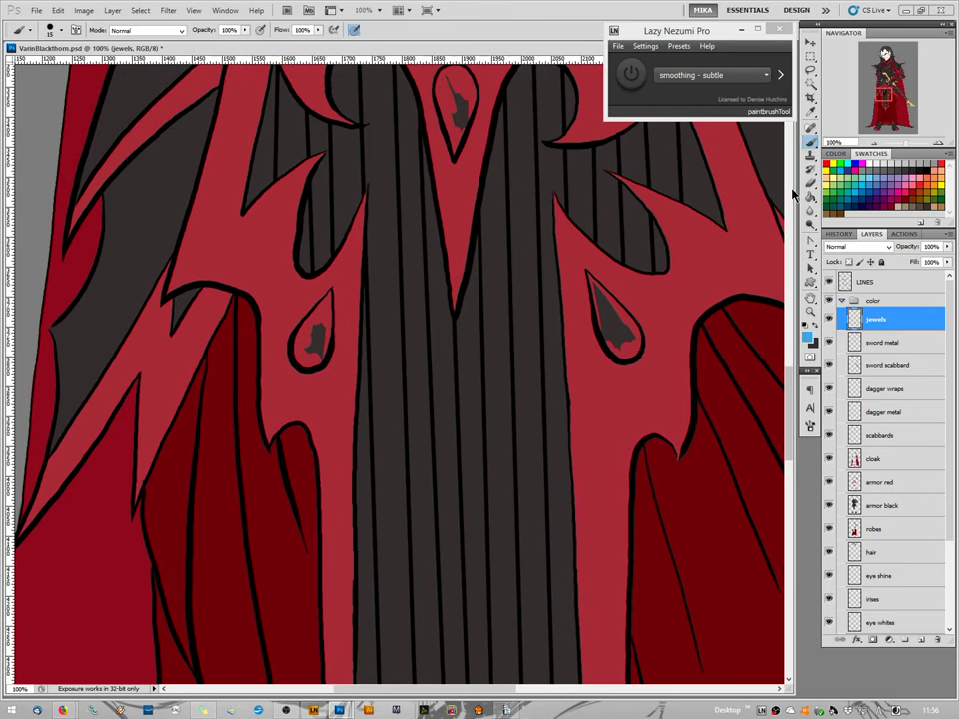
mouse_move(335, 290)
mouse_down()
mouse_move(303, 329)
mouse_move(302, 361)
mouse_move(329, 309)
mouse_move(301, 354)
mouse_up()
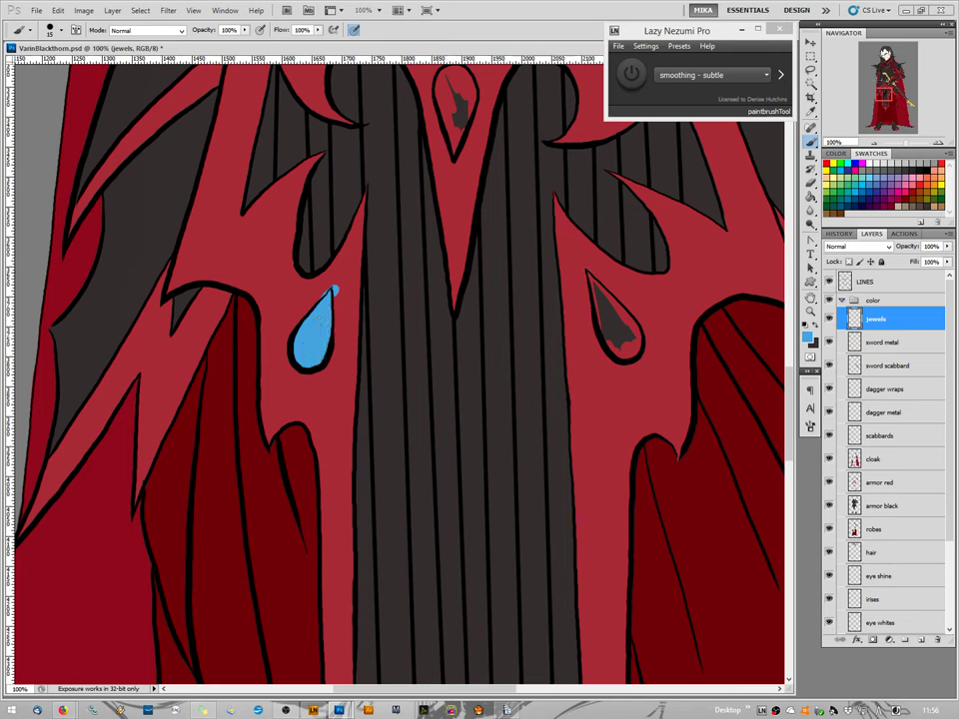
mouse_move(590, 278)
mouse_down()
mouse_move(615, 344)
mouse_move(604, 298)
mouse_up()
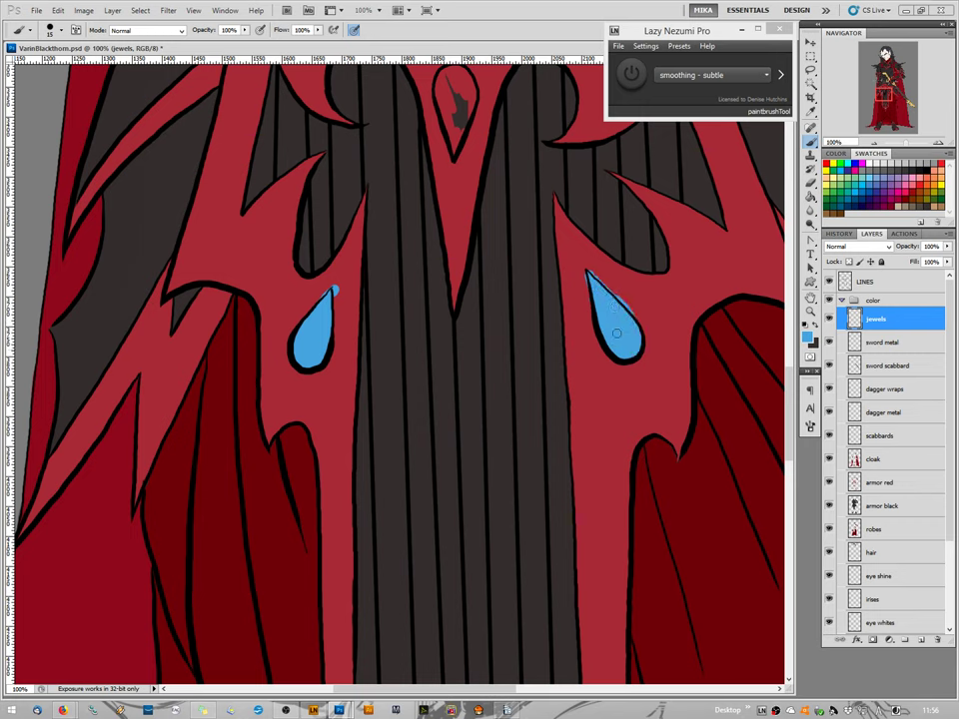
click(810, 186)
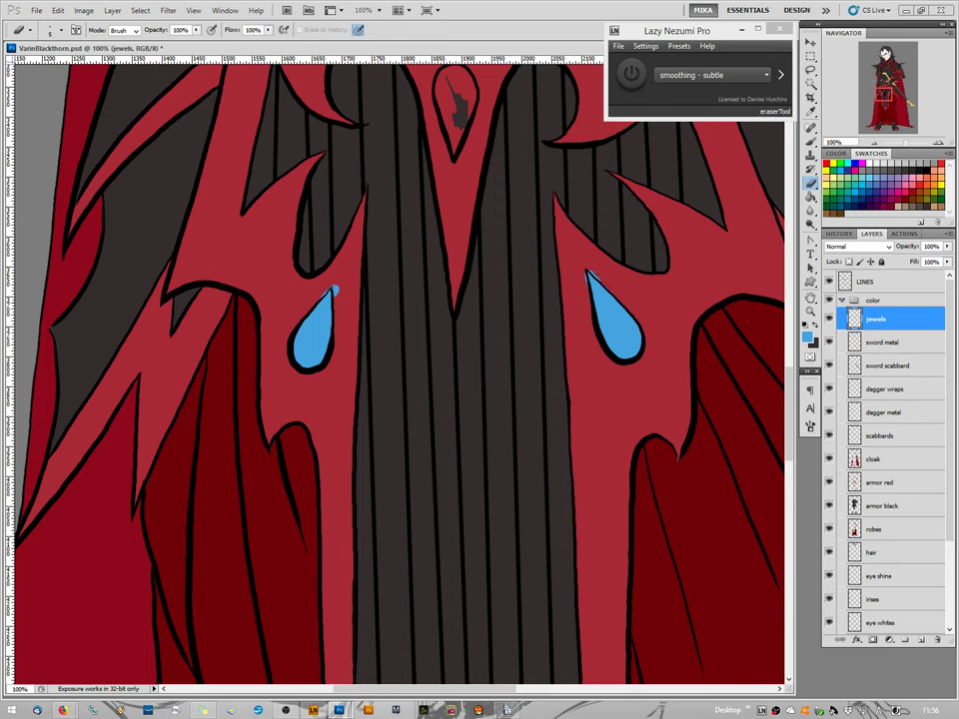
key(b)
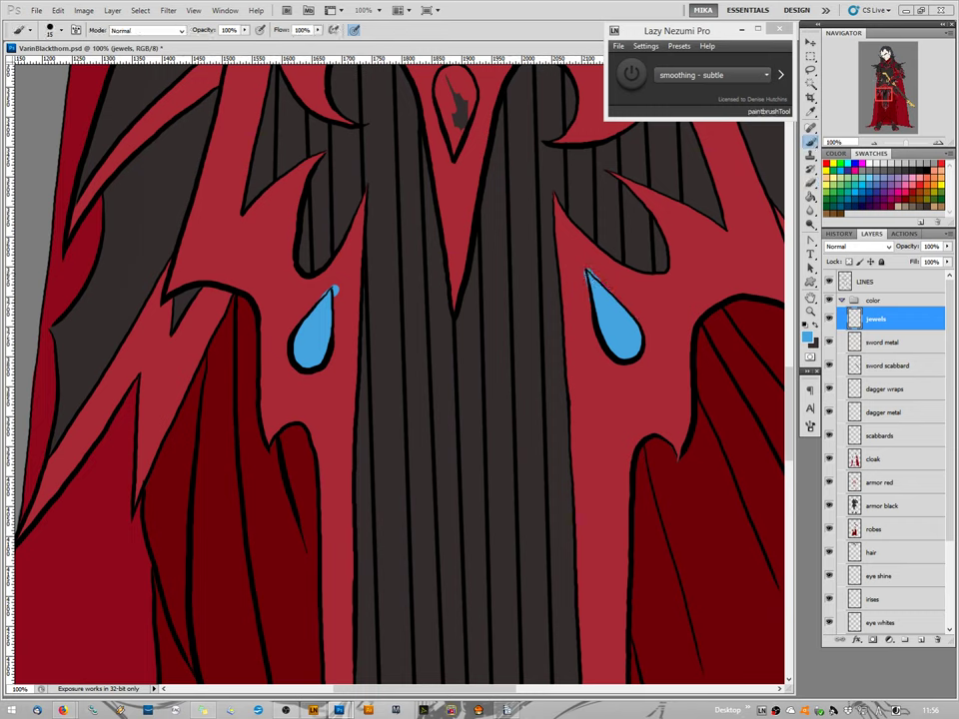
key(e)
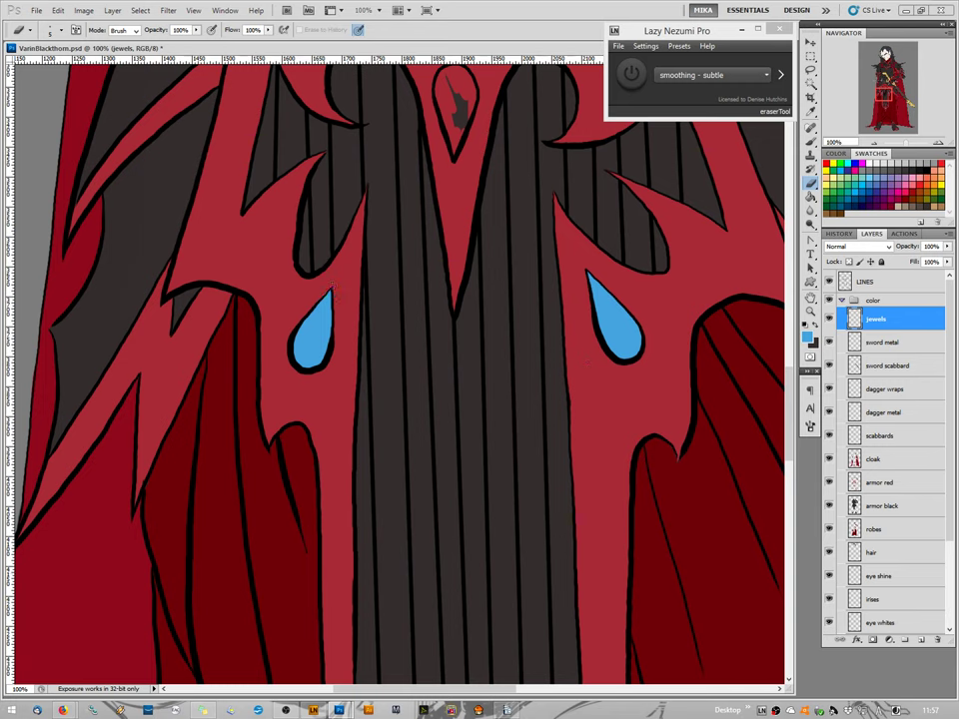
Paint the two central teardrop jewels on the red armor trim below the belt blue and erase the overspill around them.
drag(453, 241, 468, 422)
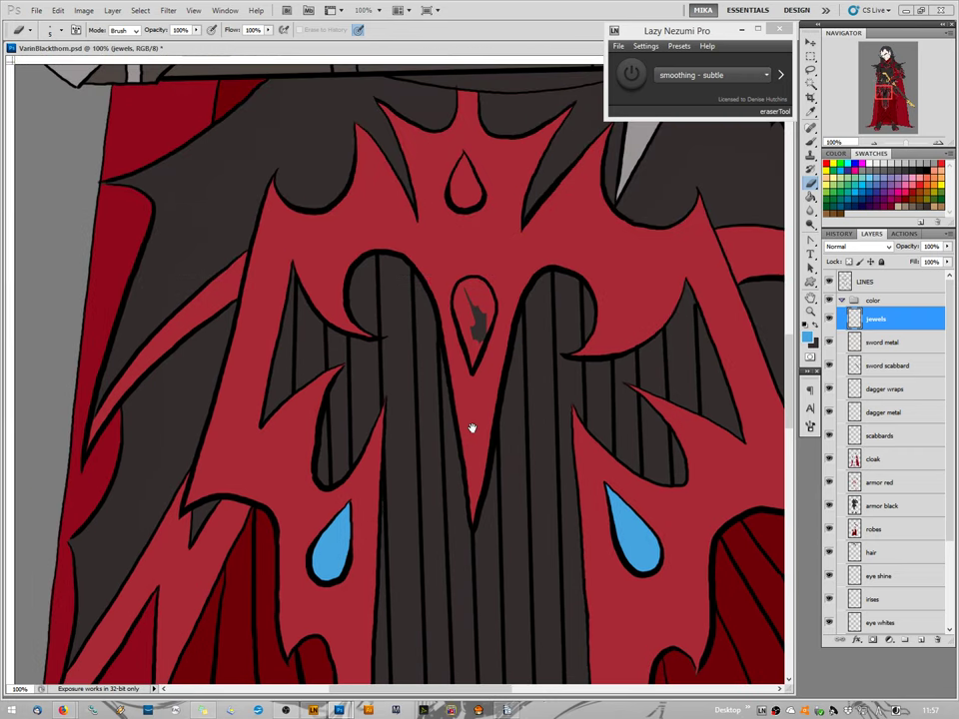
key(b)
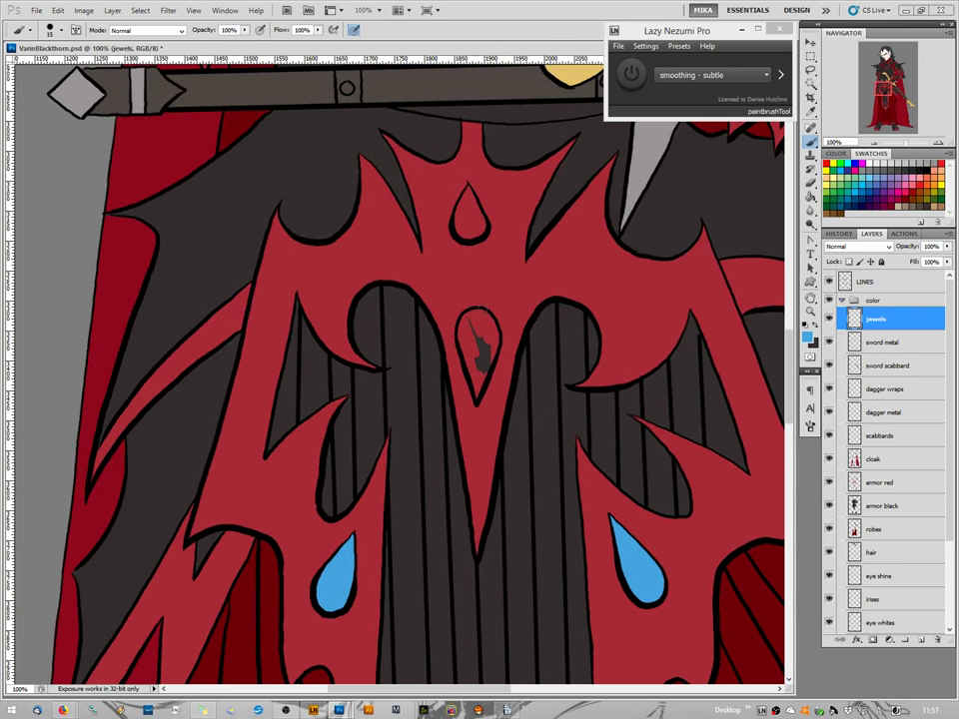
mouse_move(477, 316)
mouse_down()
mouse_move(468, 350)
mouse_move(464, 327)
mouse_move(471, 336)
mouse_move(480, 323)
mouse_move(496, 338)
mouse_move(474, 384)
mouse_up()
drag(463, 205, 468, 226)
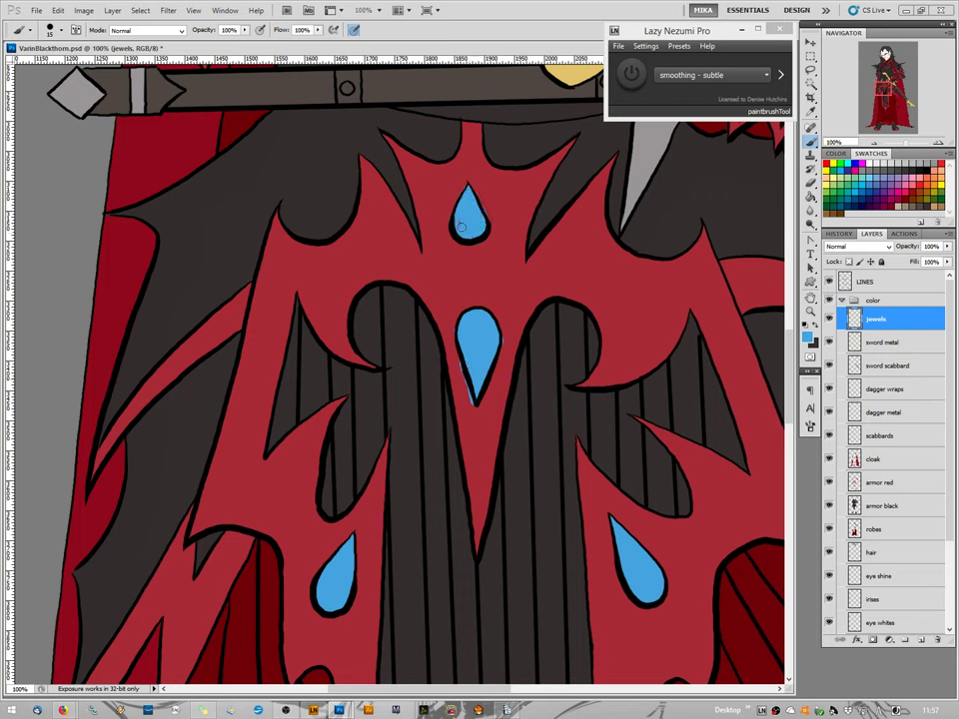
click(811, 185)
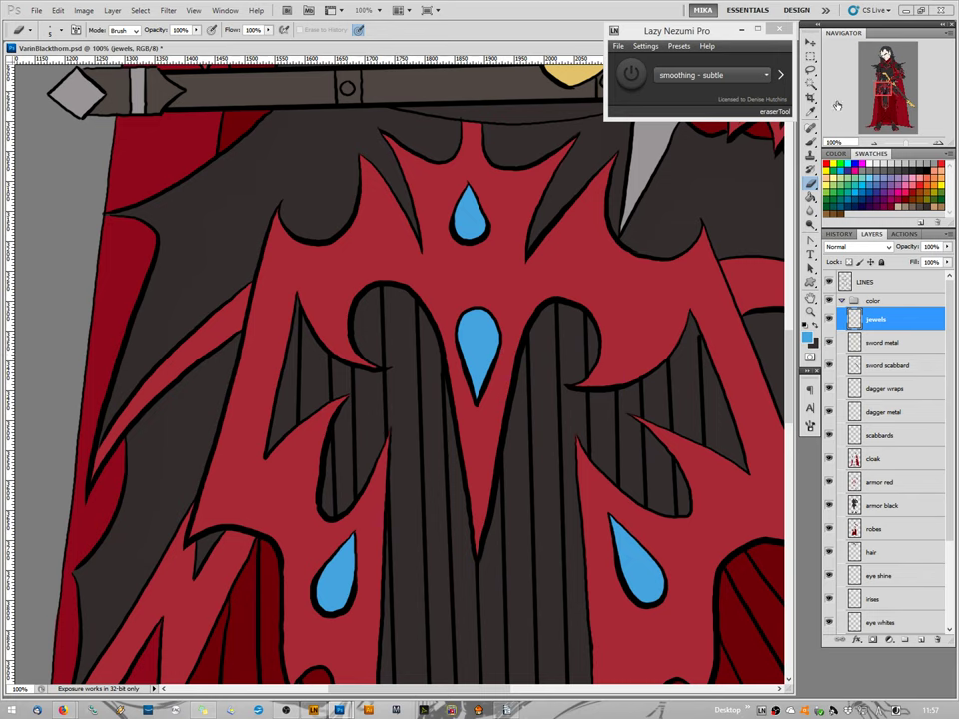
Paint the two teardrop jewels on the gold tip of the sword scabbard blue and erase the spill at their points.
drag(885, 88, 906, 107)
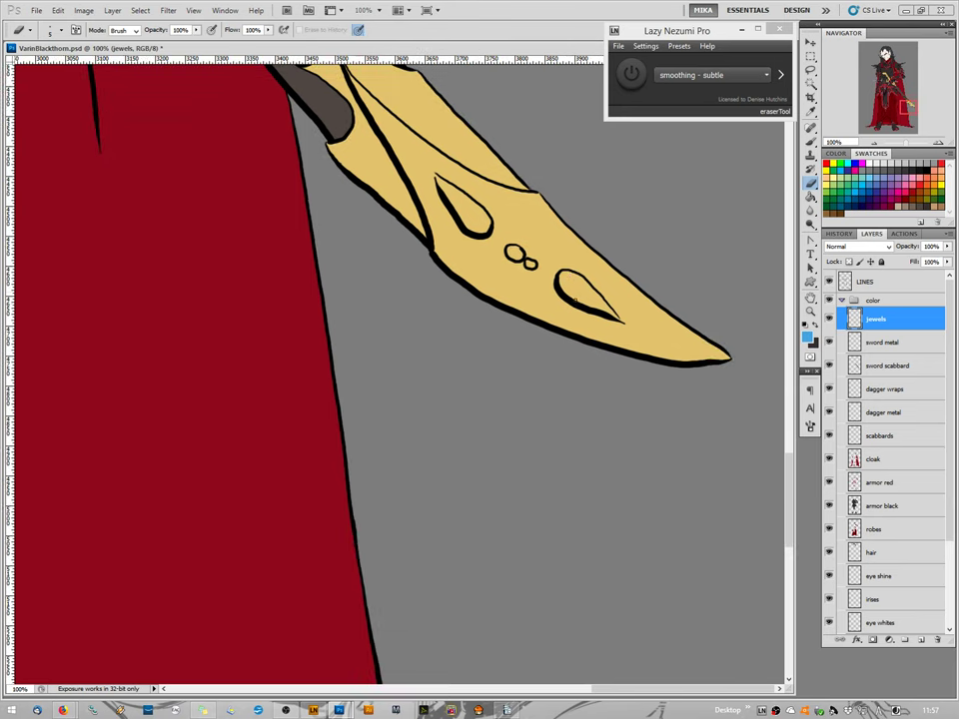
key(b)
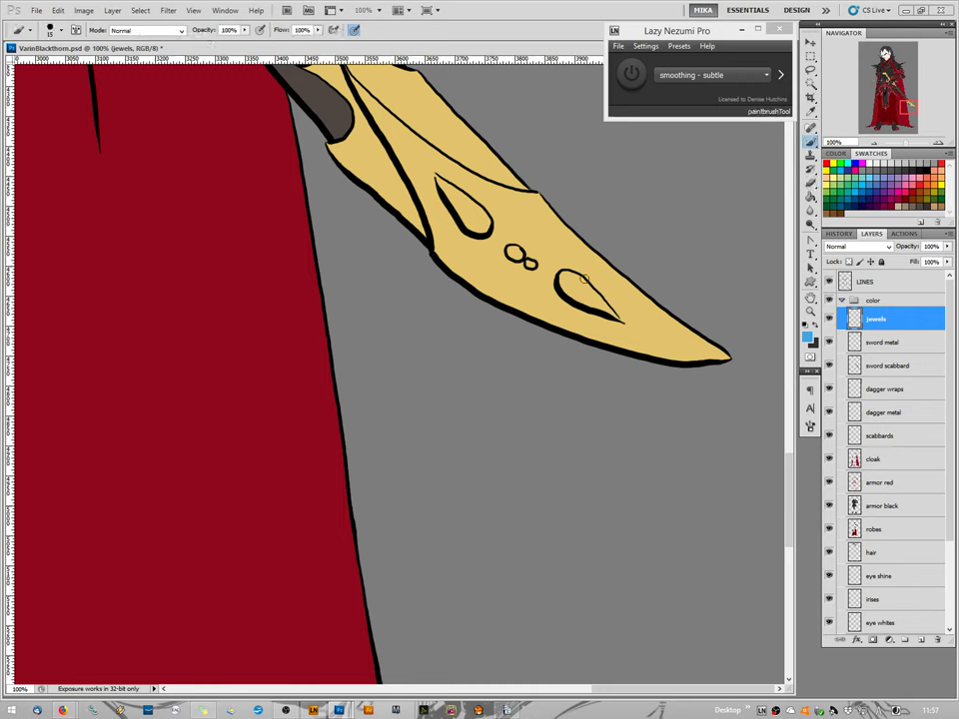
drag(568, 280, 601, 310)
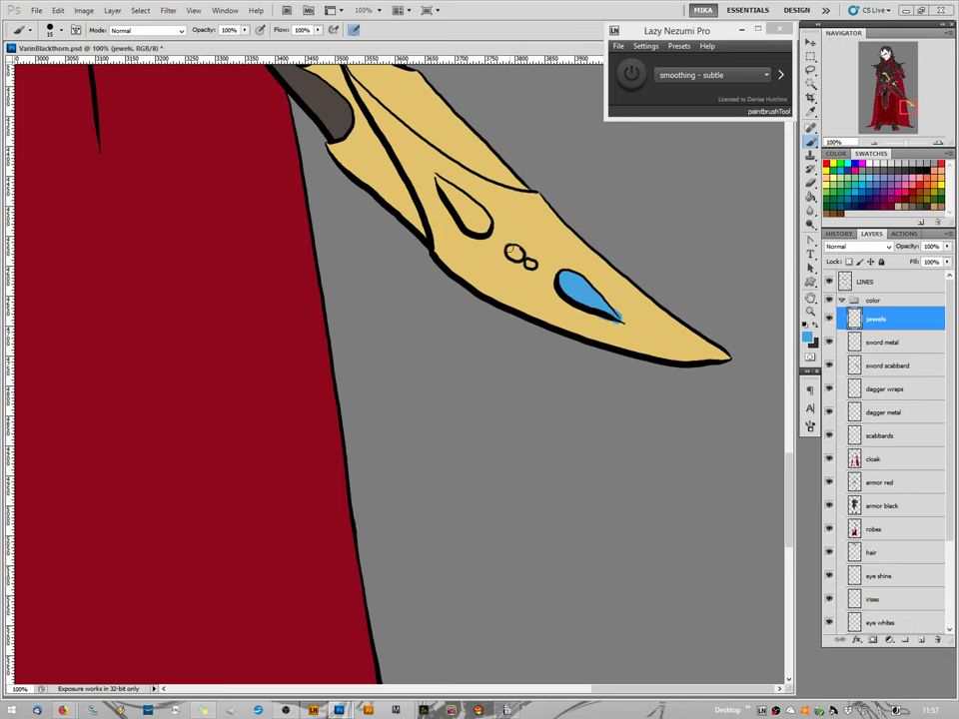
mouse_move(472, 207)
mouse_down()
mouse_move(485, 221)
mouse_move(437, 180)
mouse_move(455, 190)
mouse_up()
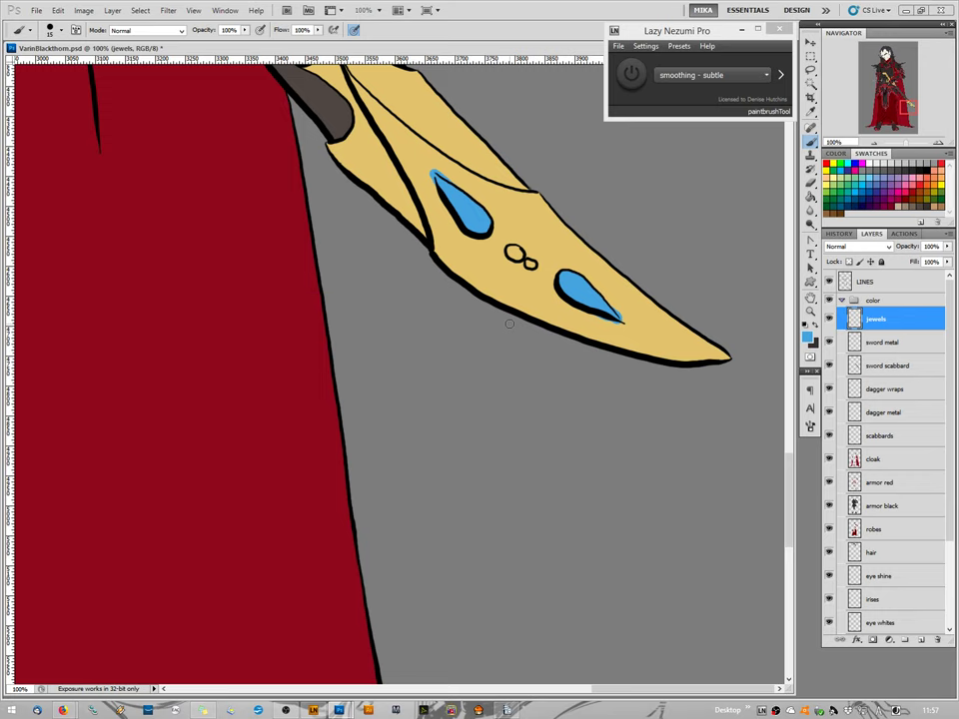
key(e)
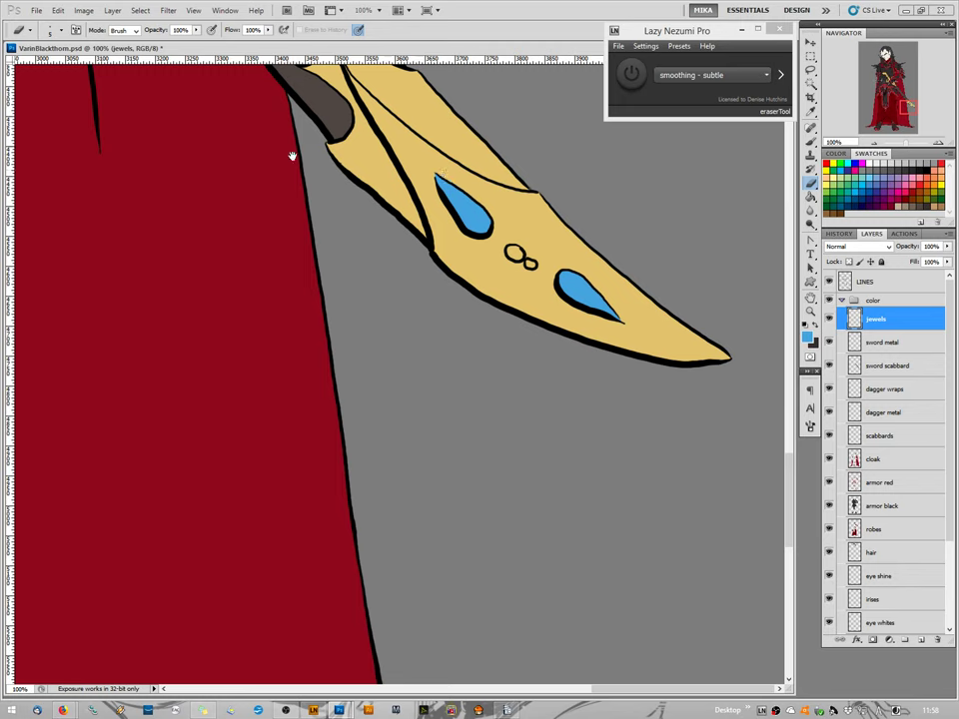
Paint the two teardrop jewels on the dark middle section of the sword scabbard blue and erase the spill around their outlines.
mouse_move(396, 402)
mouse_down()
mouse_move(505, 565)
mouse_move(396, 415)
mouse_up()
key(b)
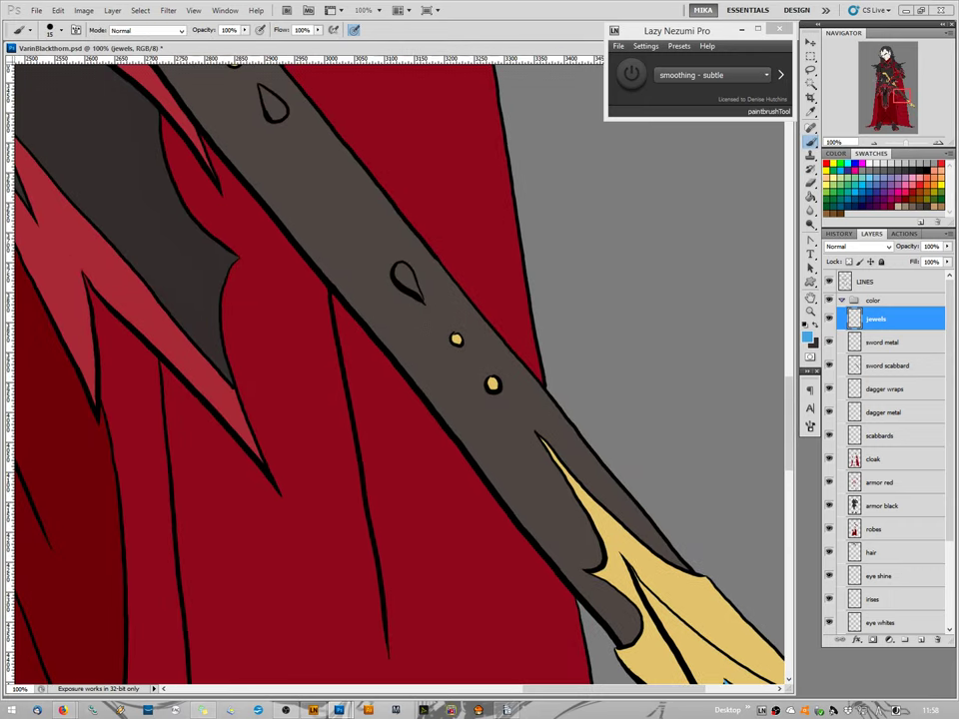
drag(402, 271, 408, 280)
drag(266, 94, 274, 112)
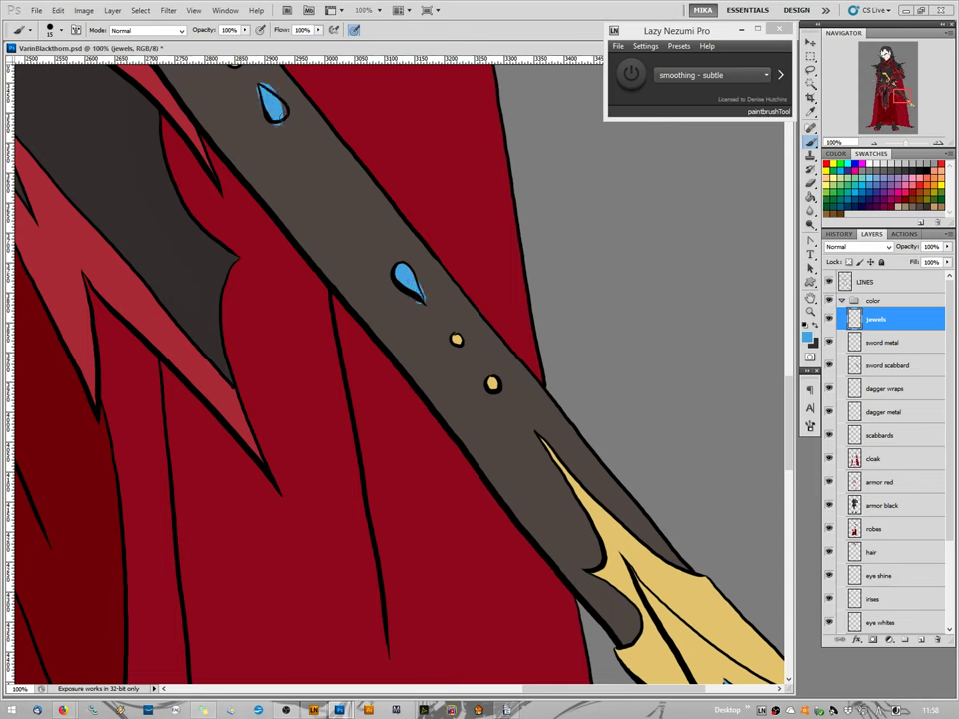
key(e)
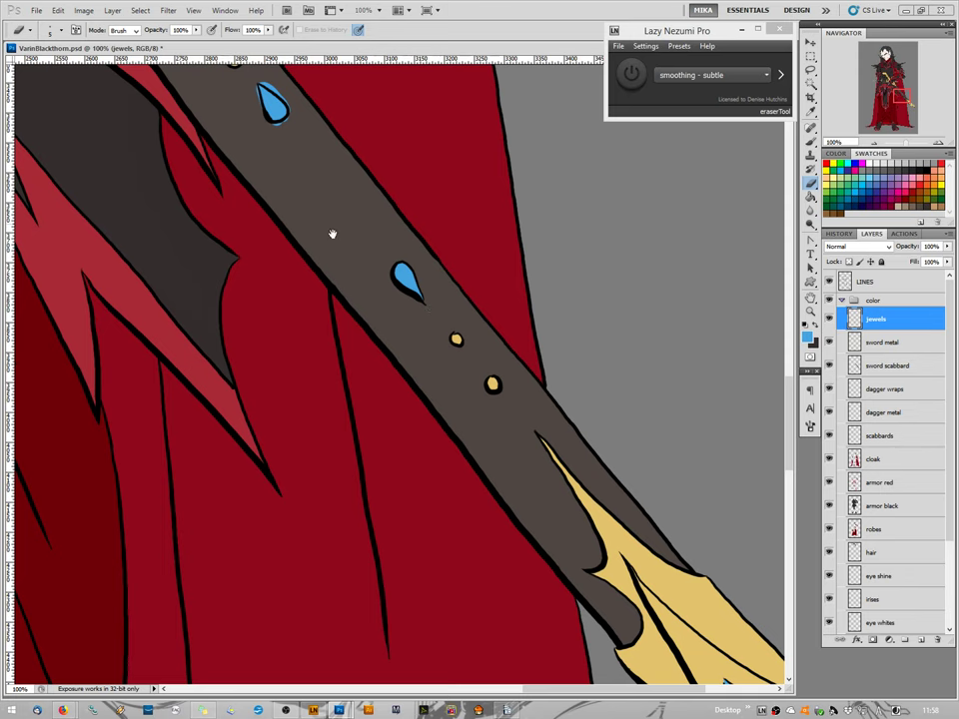
drag(333, 234, 364, 297)
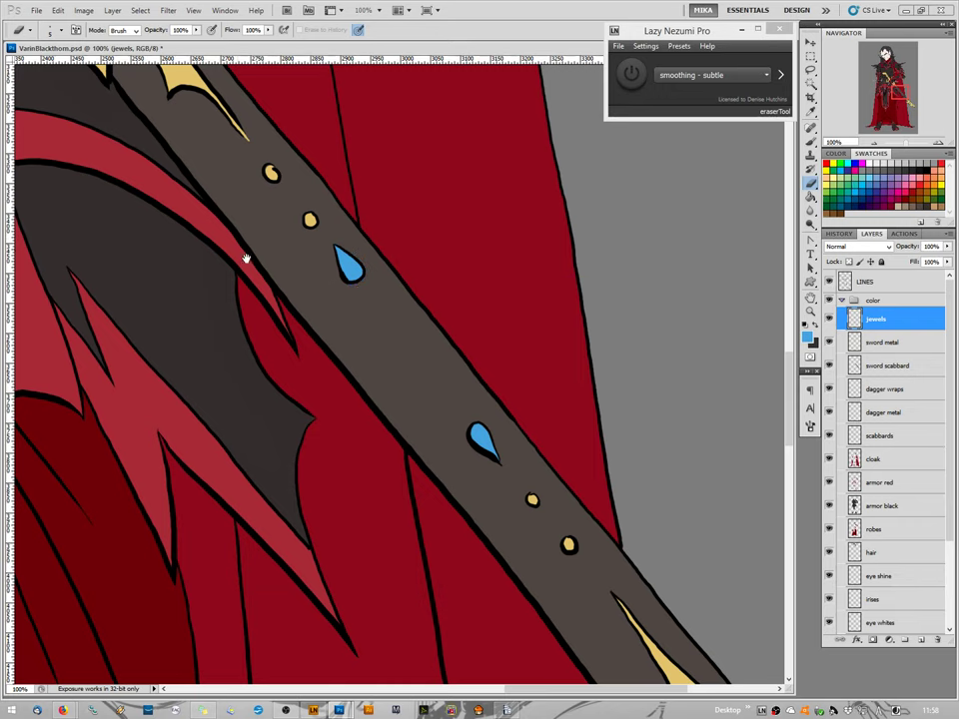
Paint the small teardrop jewels in the silver pommels of both daggers blue and erase the spill outside their outlines.
mouse_move(246, 258)
mouse_down()
mouse_move(409, 450)
mouse_move(569, 610)
mouse_up()
key(b)
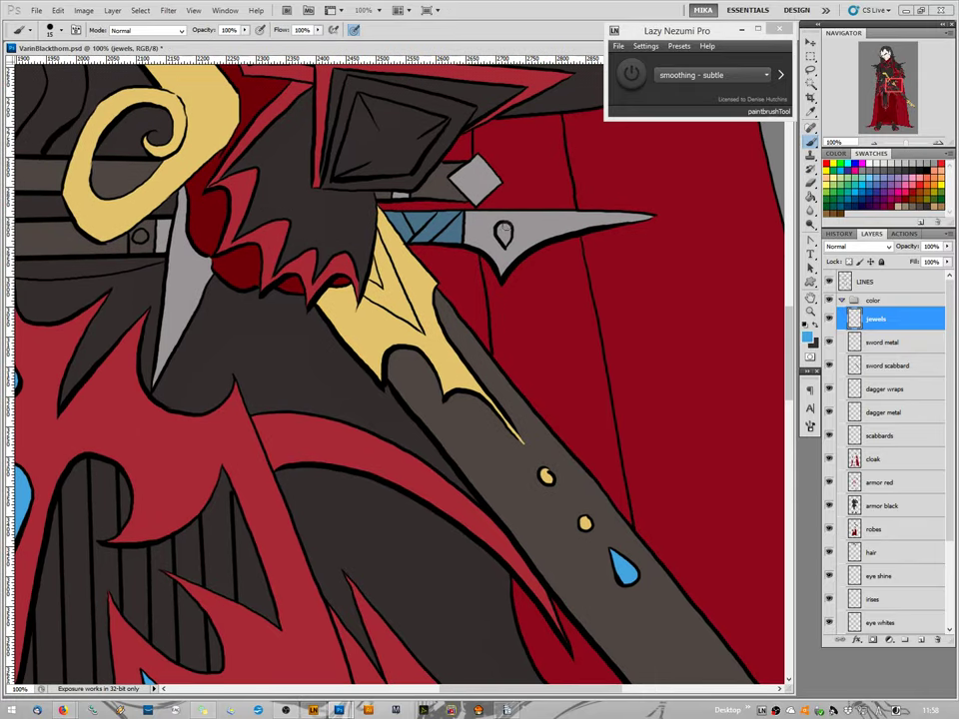
drag(503, 231, 503, 240)
key(e)
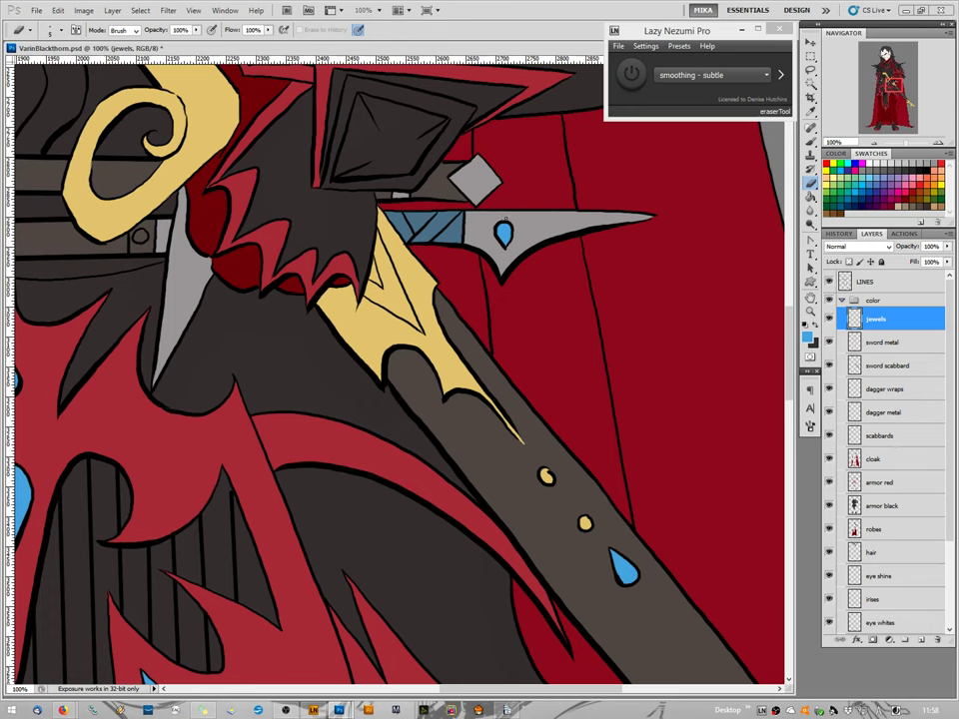
drag(124, 342, 771, 421)
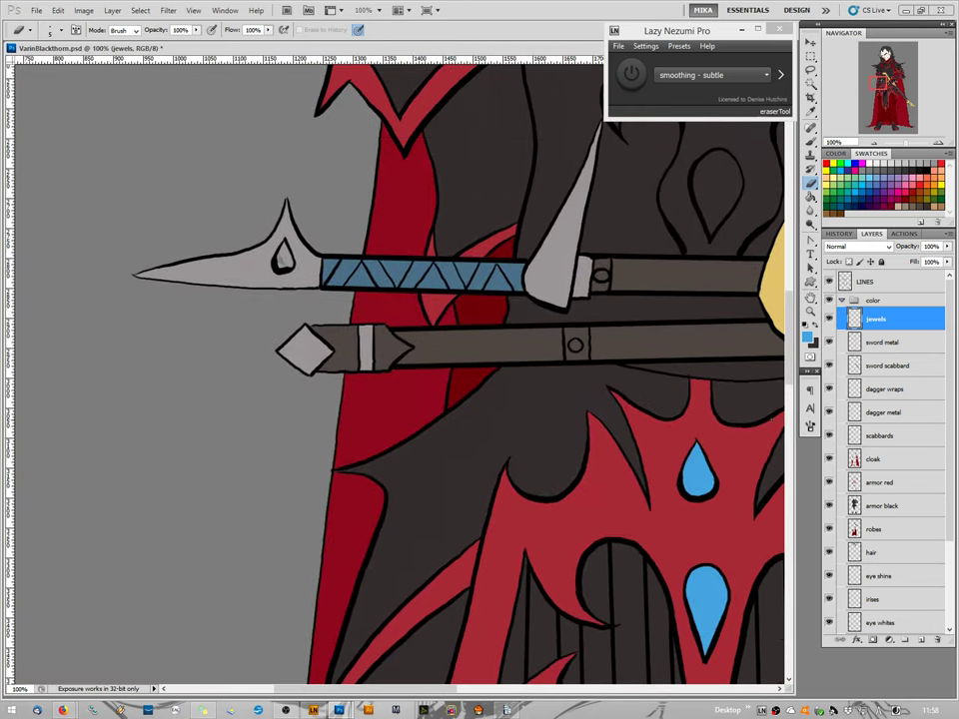
key(b)
drag(288, 261, 284, 252)
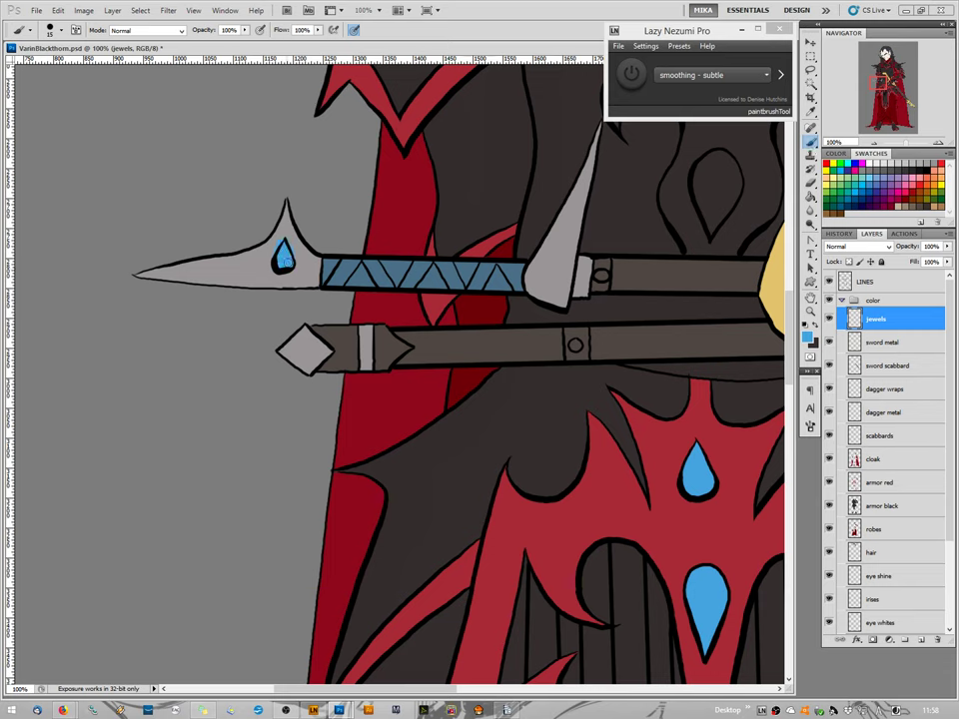
click(810, 187)
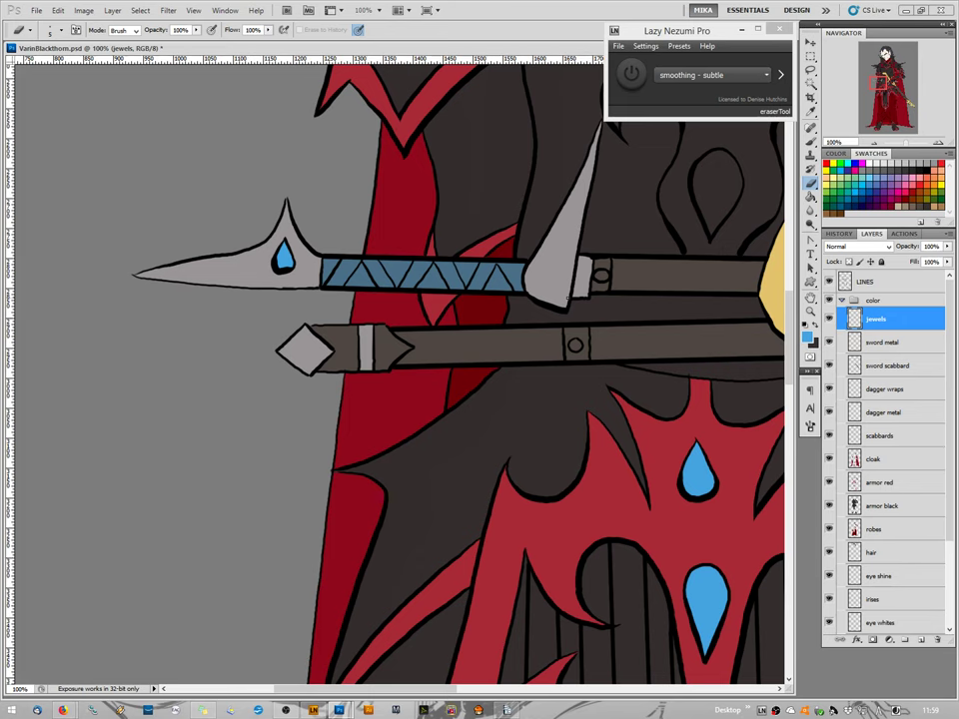
Fill the large teardrop jewel on the black torso armor above the daggers with blue and erase the spill around its edges.
drag(435, 473, 377, 612)
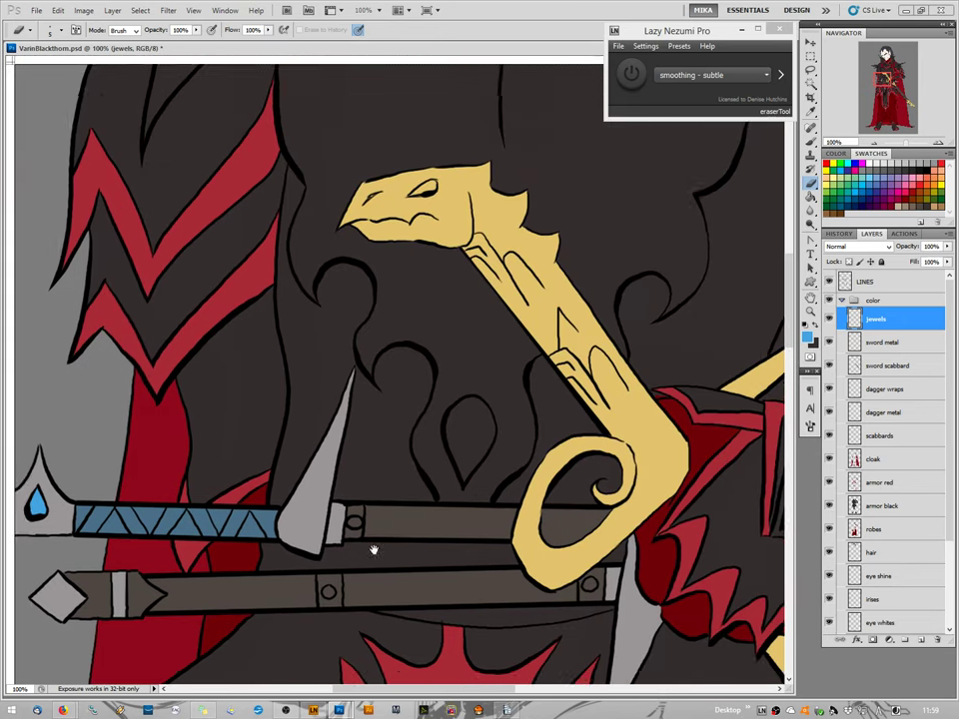
drag(374, 549, 363, 564)
click(811, 142)
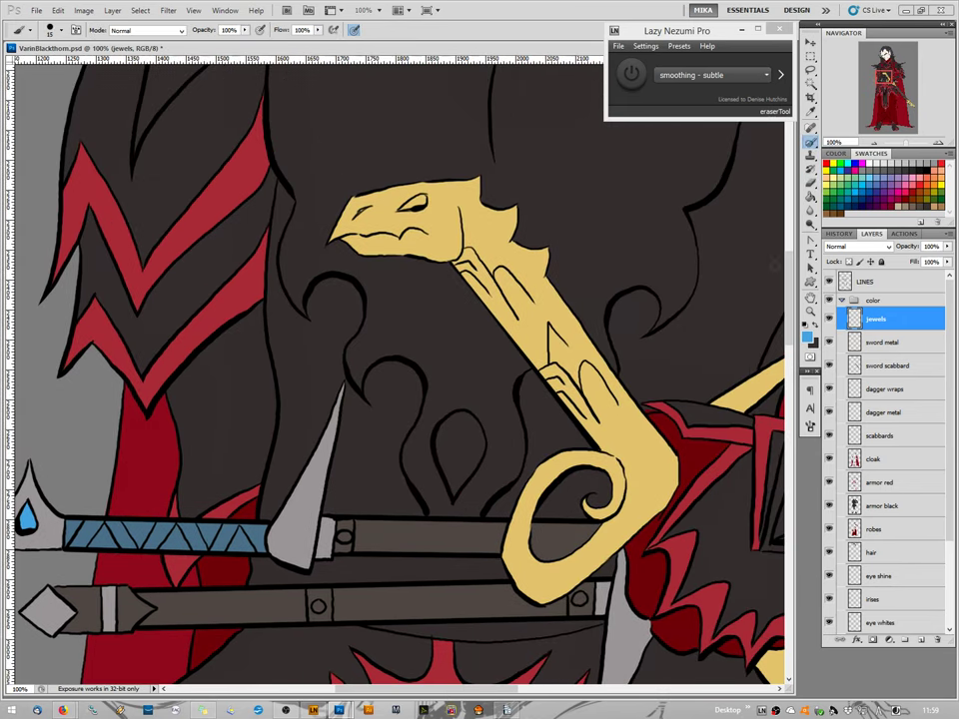
mouse_move(455, 420)
mouse_down()
mouse_move(468, 428)
mouse_move(444, 432)
mouse_move(445, 462)
mouse_move(461, 485)
mouse_up()
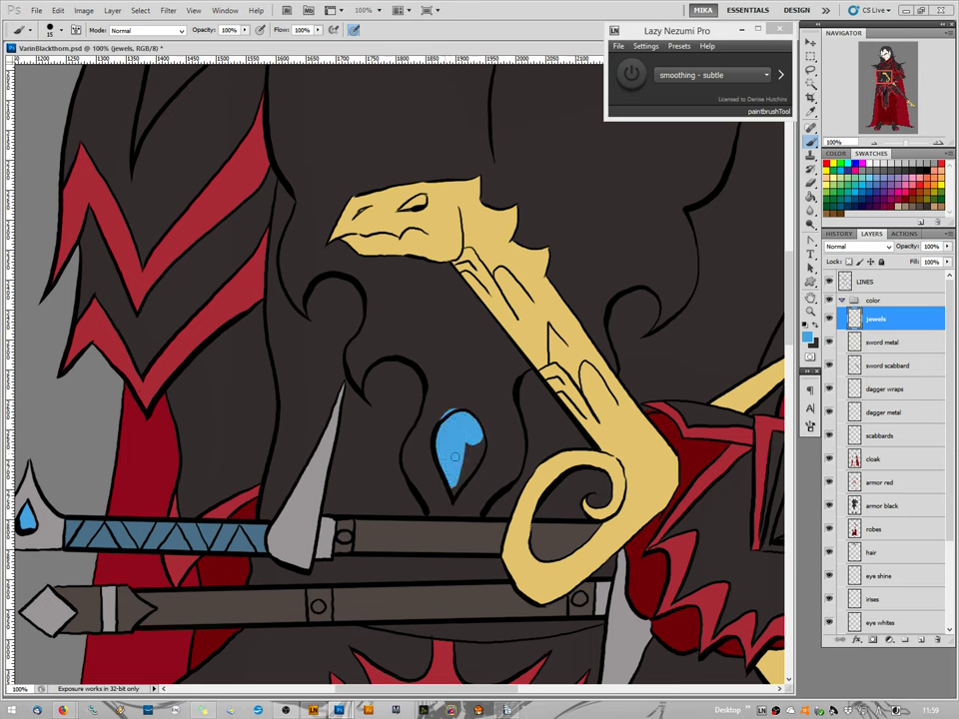
drag(482, 436, 451, 493)
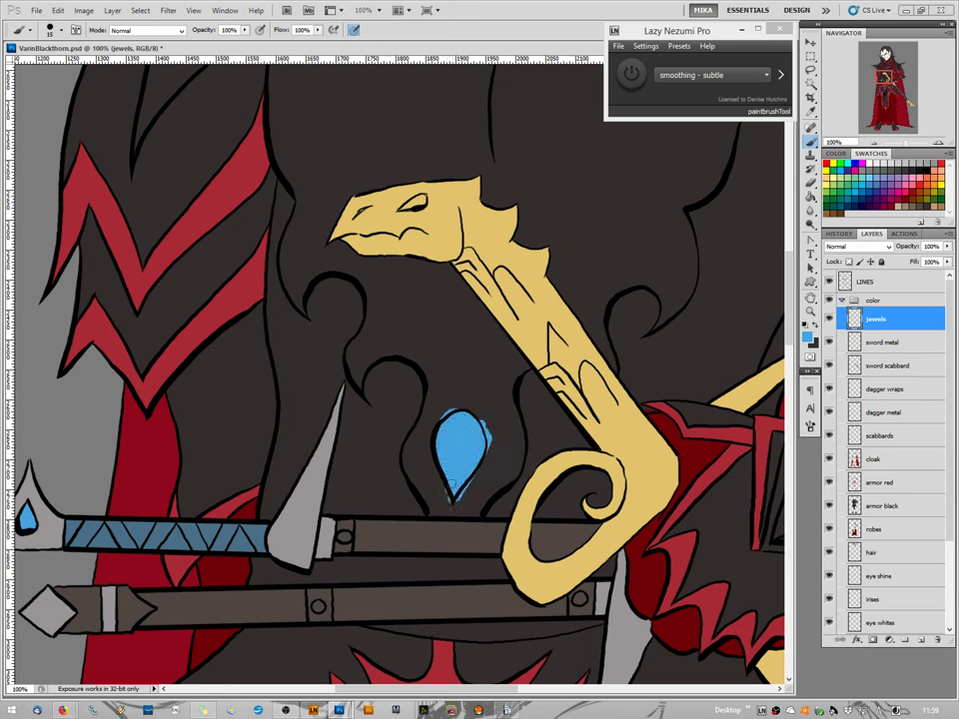
key(e)
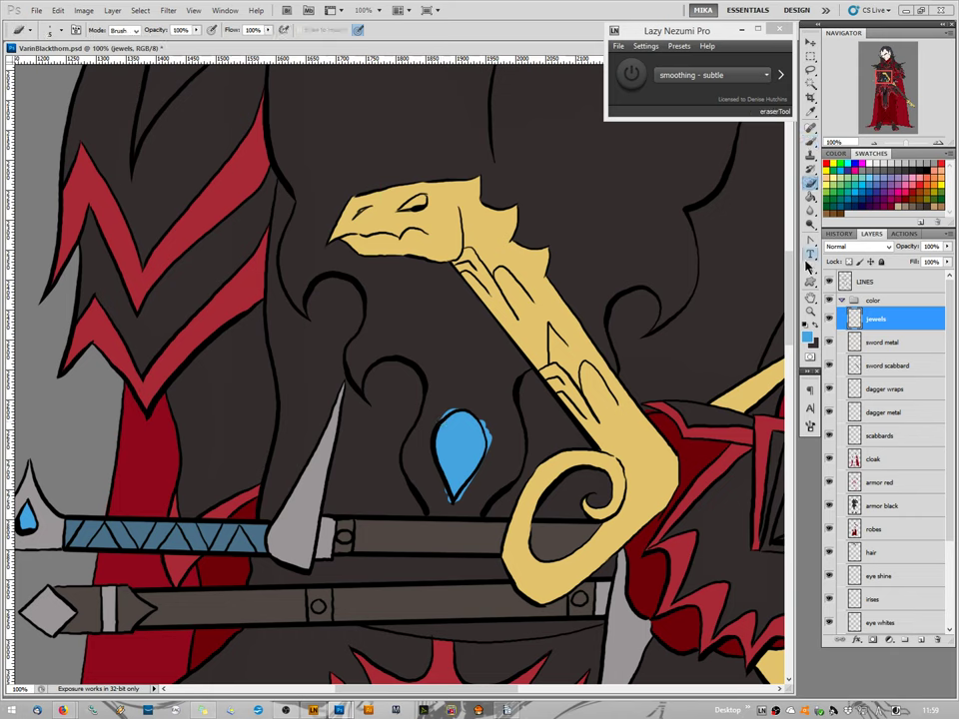
mouse_move(454, 409)
mouse_down()
mouse_move(442, 419)
mouse_move(489, 436)
mouse_move(488, 446)
mouse_up()
drag(466, 489, 458, 498)
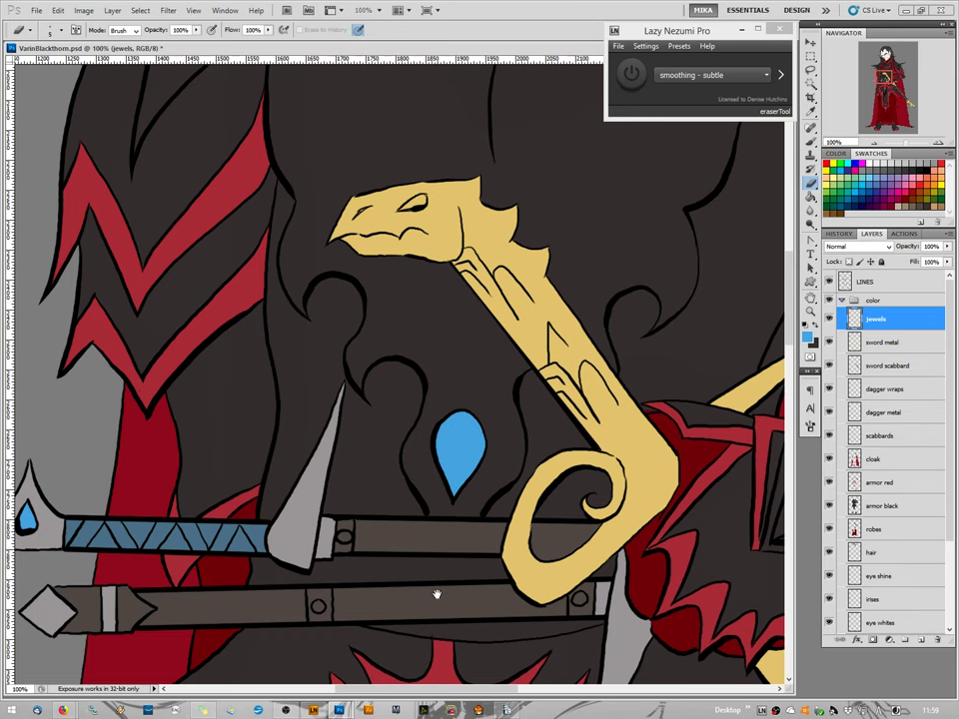
Fill the large diamond-shaped jewel on the forearm guard with blue and erase the spill around its edges.
mouse_move(591, 317)
mouse_down()
mouse_move(508, 306)
mouse_move(369, 226)
mouse_move(386, 202)
mouse_up()
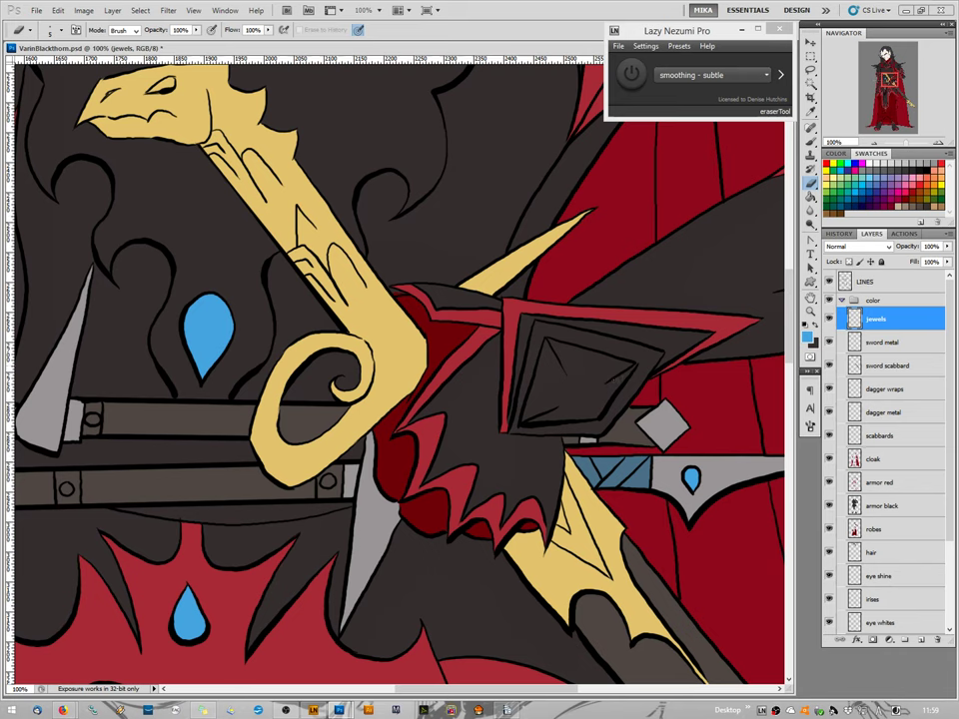
key(b)
mouse_move(635, 361)
mouse_down()
mouse_move(591, 408)
mouse_move(544, 418)
mouse_move(533, 394)
mouse_move(544, 336)
mouse_move(599, 358)
mouse_move(559, 395)
mouse_move(610, 372)
mouse_move(539, 407)
mouse_up()
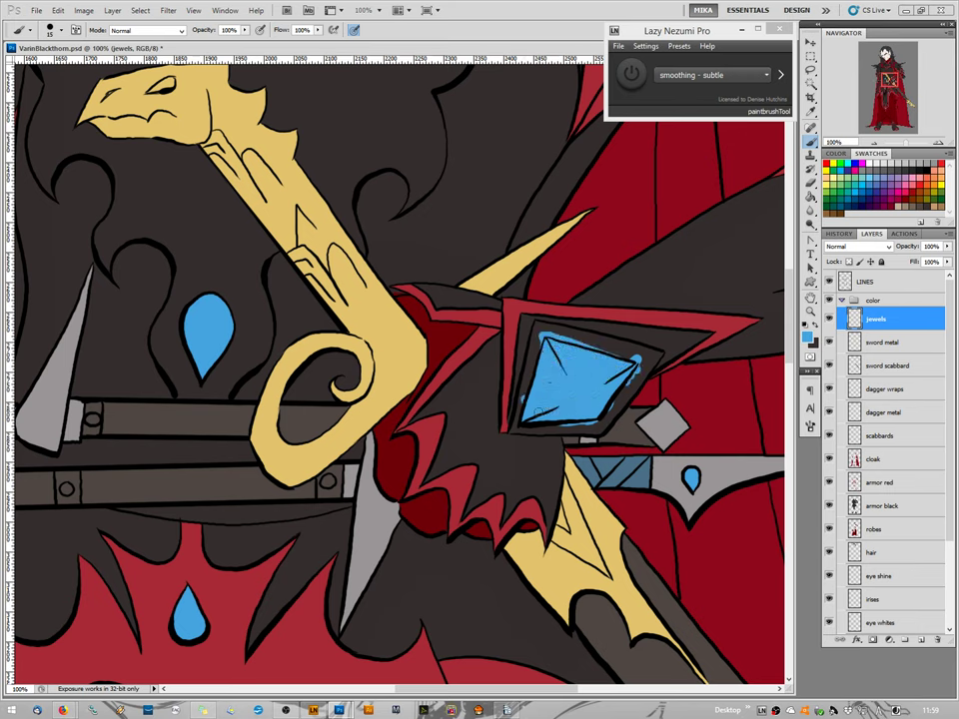
key(e)
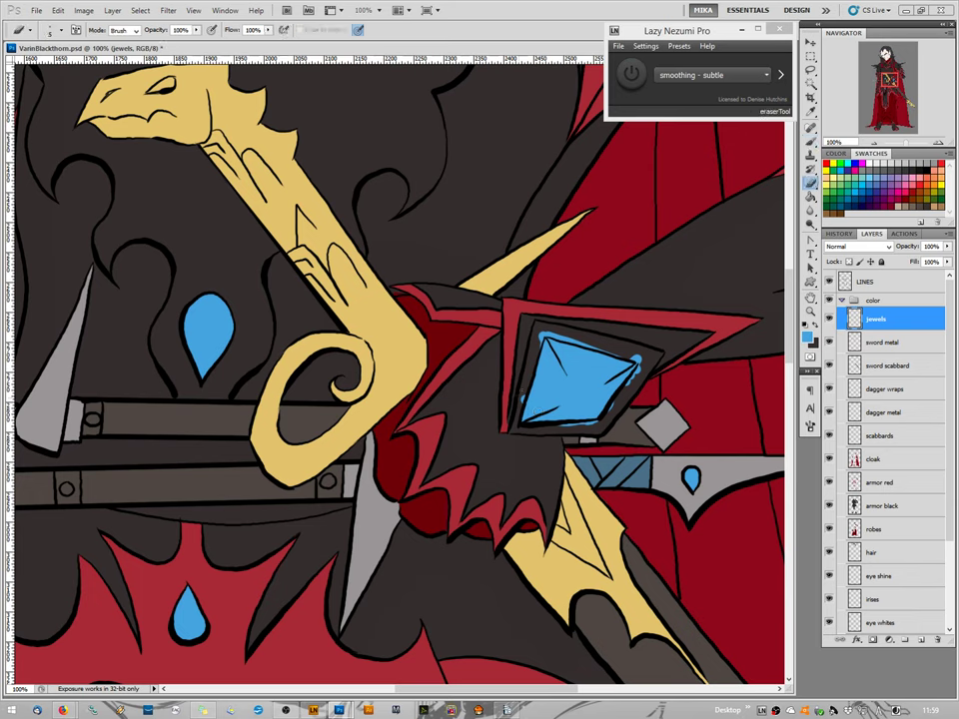
drag(542, 334, 544, 352)
drag(637, 372, 625, 388)
drag(595, 349, 554, 336)
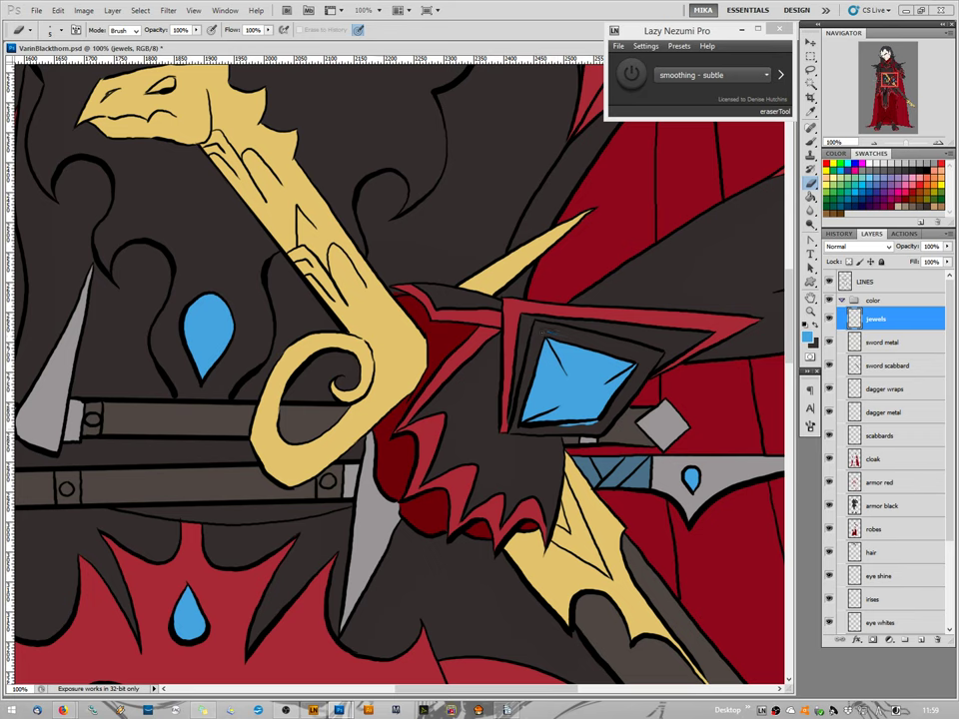
drag(564, 426, 602, 419)
Paint the eye of the gold dragon-head sword hilt blue with a smaller 8 px brush.
key(space)
drag(601, 301, 779, 475)
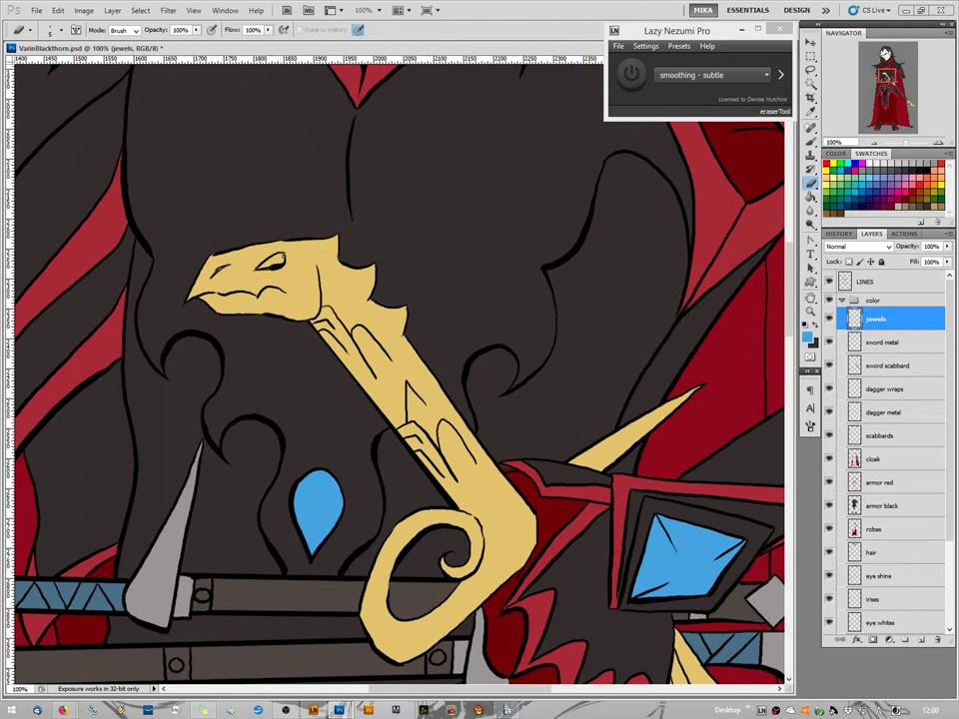
key(b)
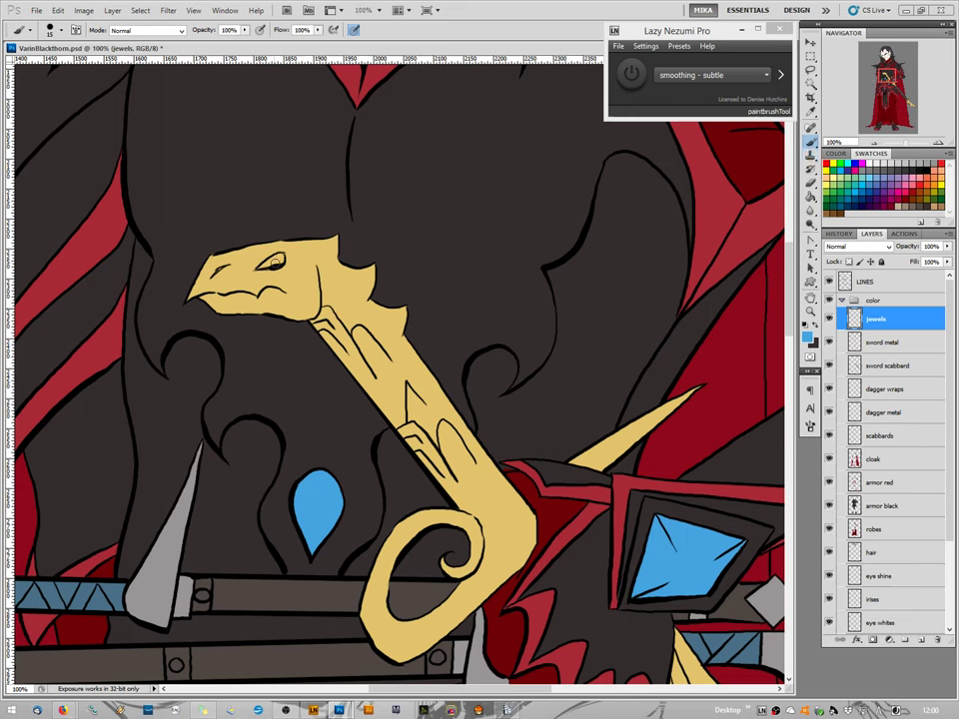
right_click(300, 285)
drag(299, 285, 273, 260)
click(270, 265)
click(813, 185)
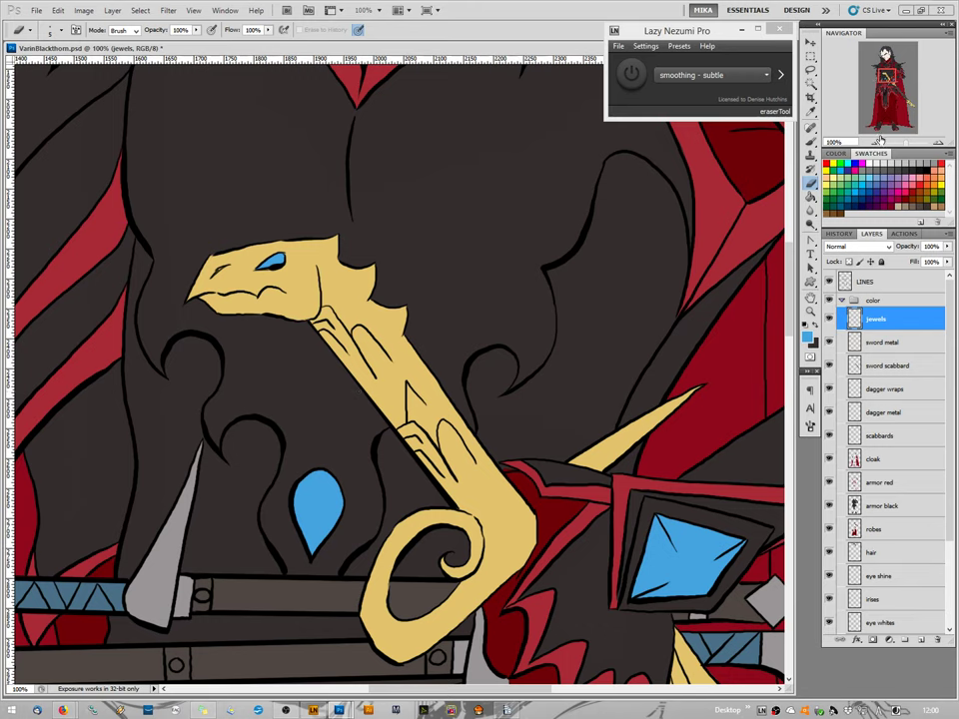
Paint the teardrop jewel on the red elbow armor above the forearm guard blue.
drag(889, 76, 900, 75)
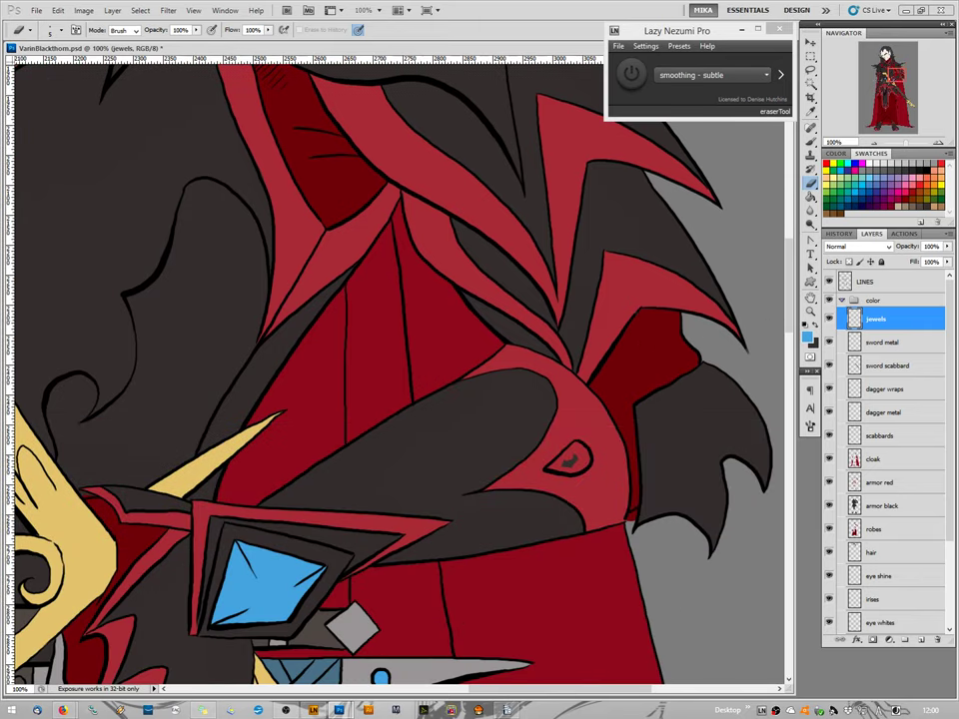
key(b)
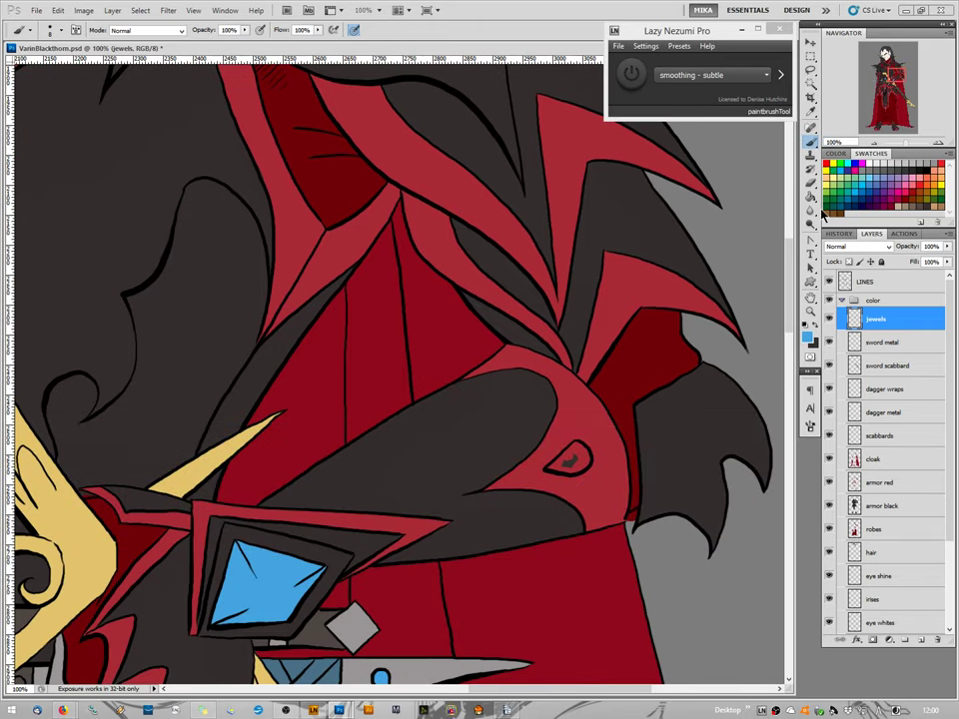
mouse_move(587, 461)
mouse_down()
mouse_move(578, 452)
mouse_move(578, 465)
mouse_move(548, 467)
mouse_move(584, 450)
mouse_up()
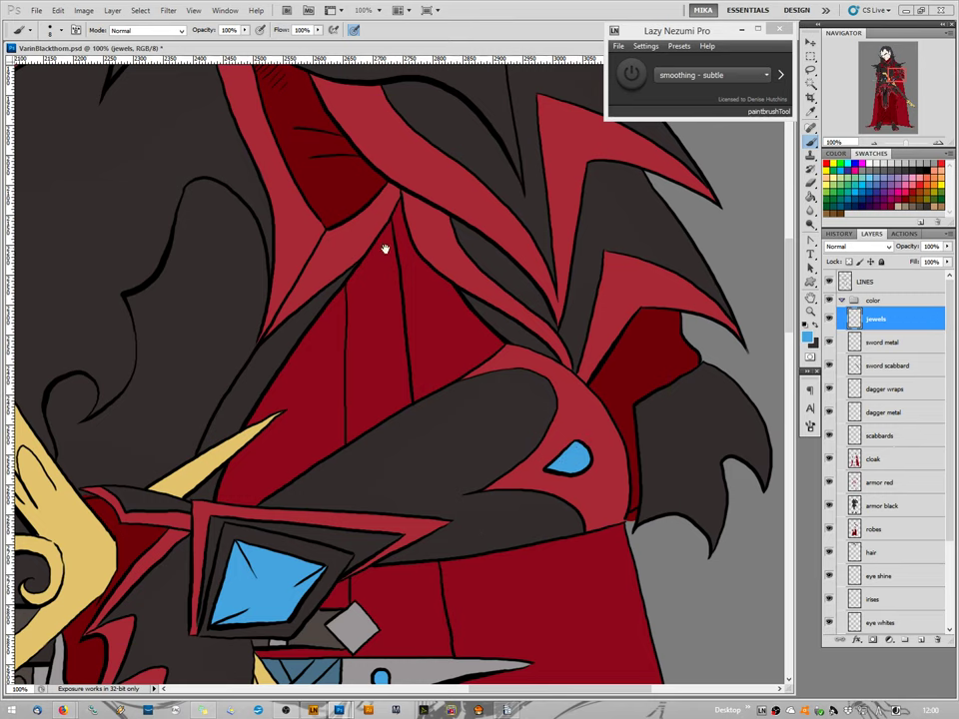
Paint the two small jewels on the character's left shoulder armor and the large teardrop in its red trim blue.
drag(386, 249, 485, 586)
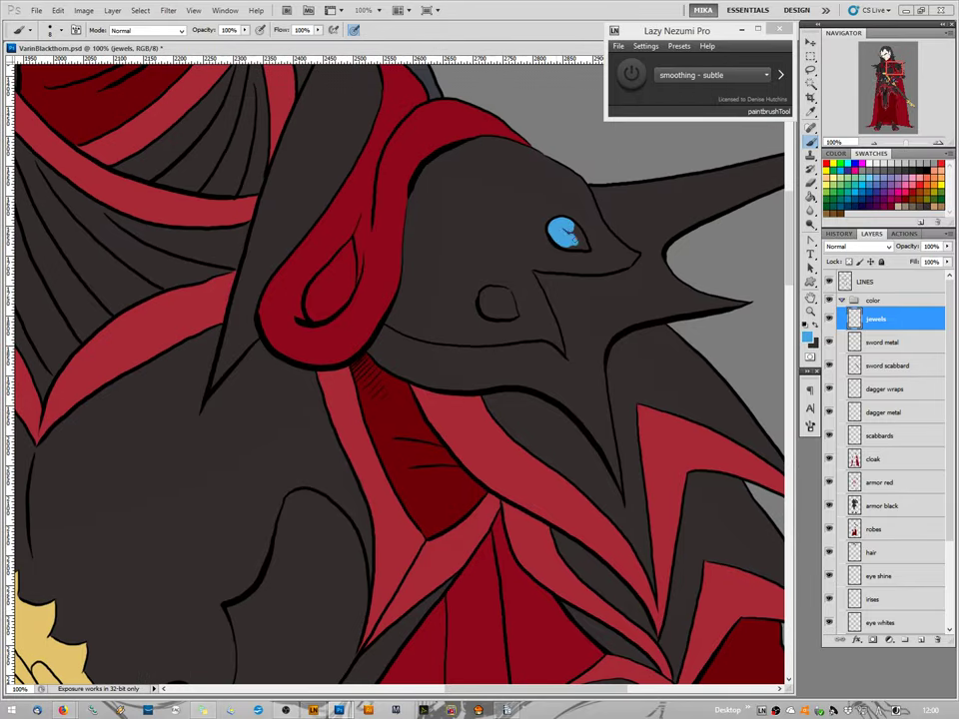
drag(568, 227, 576, 243)
mouse_move(484, 295)
mouse_down()
mouse_move(500, 290)
mouse_move(512, 303)
mouse_move(495, 316)
mouse_move(482, 305)
mouse_move(486, 293)
mouse_move(490, 311)
mouse_move(507, 309)
mouse_move(495, 301)
mouse_up()
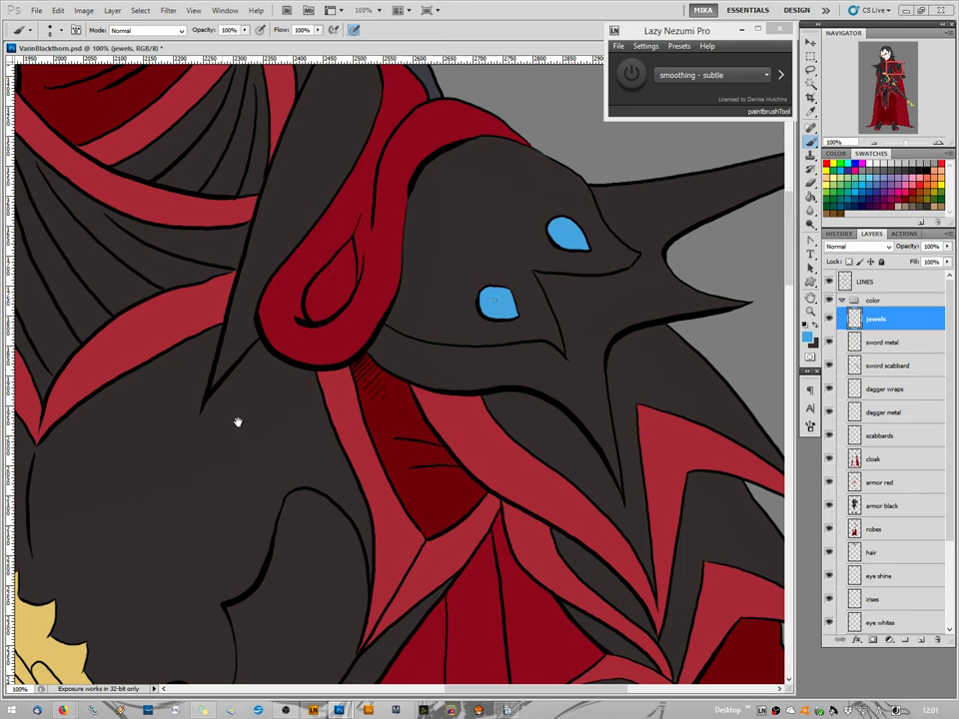
mouse_move(348, 251)
mouse_down()
mouse_move(340, 247)
mouse_move(329, 299)
mouse_move(319, 286)
mouse_move(312, 294)
mouse_move(318, 282)
mouse_move(309, 305)
mouse_up()
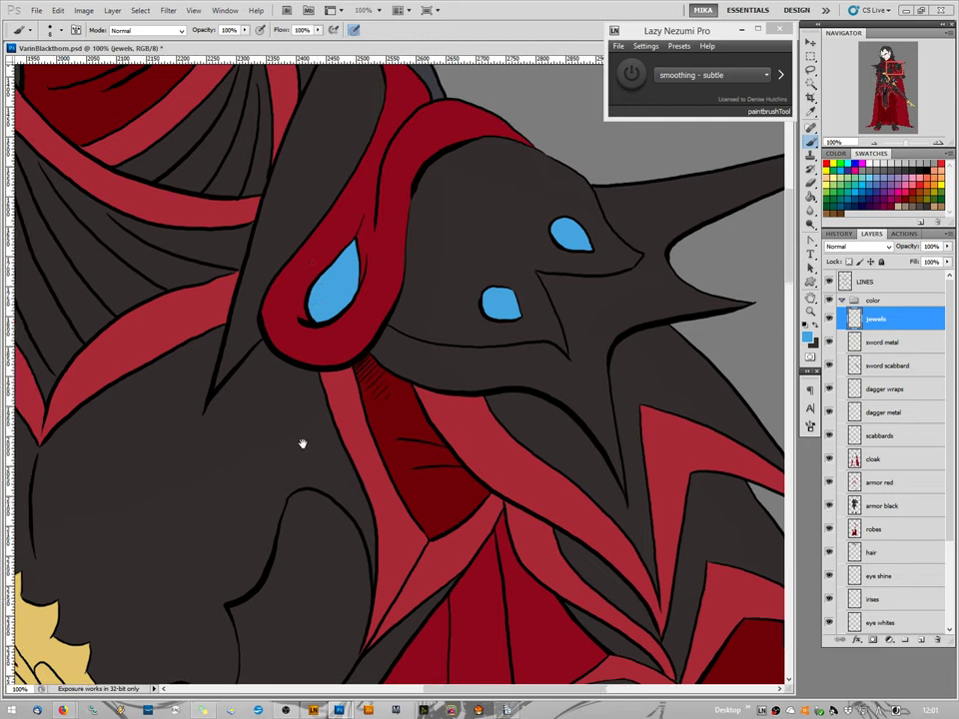
Paint the large teardrop jewel in the red trim of the character's right shoulder blue and erase the spill along its edge.
drag(304, 444, 631, 447)
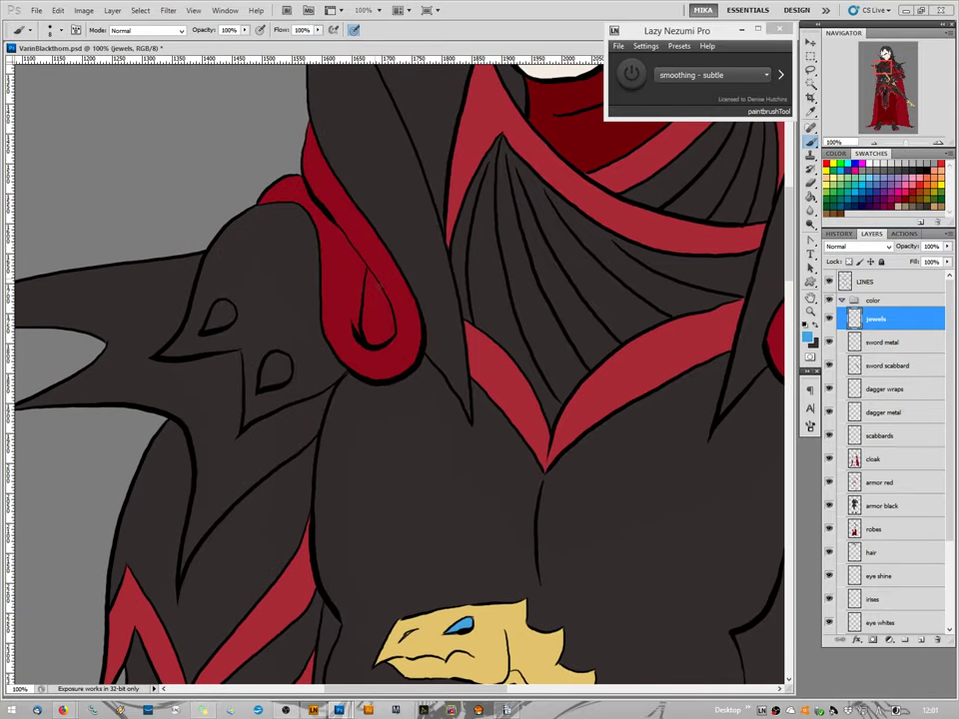
mouse_move(381, 303)
mouse_down()
mouse_move(376, 289)
mouse_move(385, 335)
mouse_move(383, 302)
mouse_move(372, 335)
mouse_move(369, 271)
mouse_move(372, 282)
mouse_move(362, 268)
mouse_up()
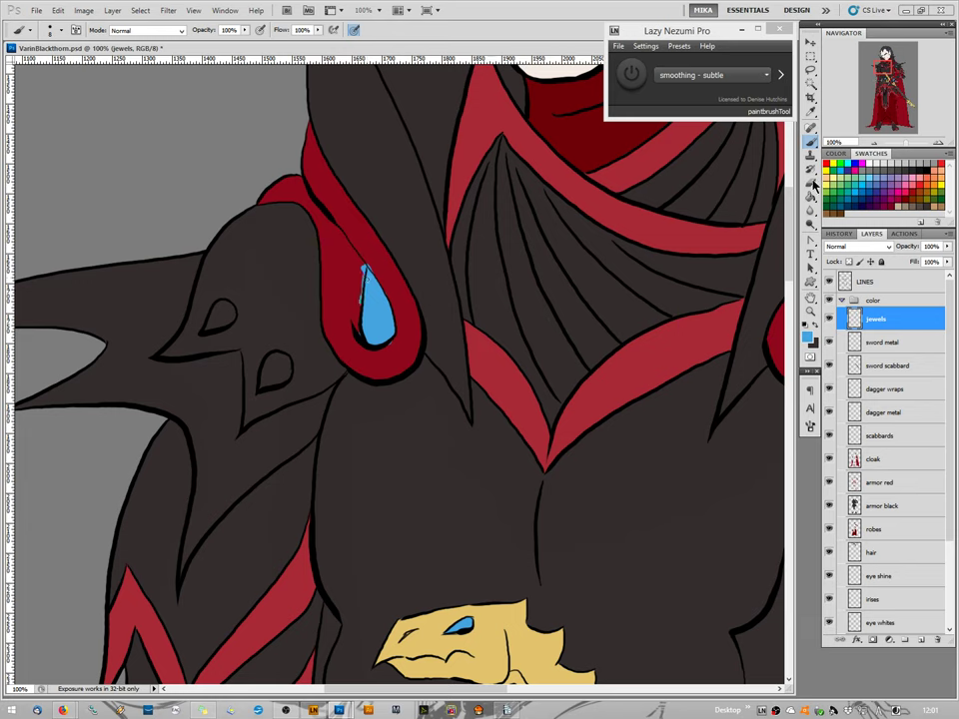
key(e)
drag(364, 267, 361, 275)
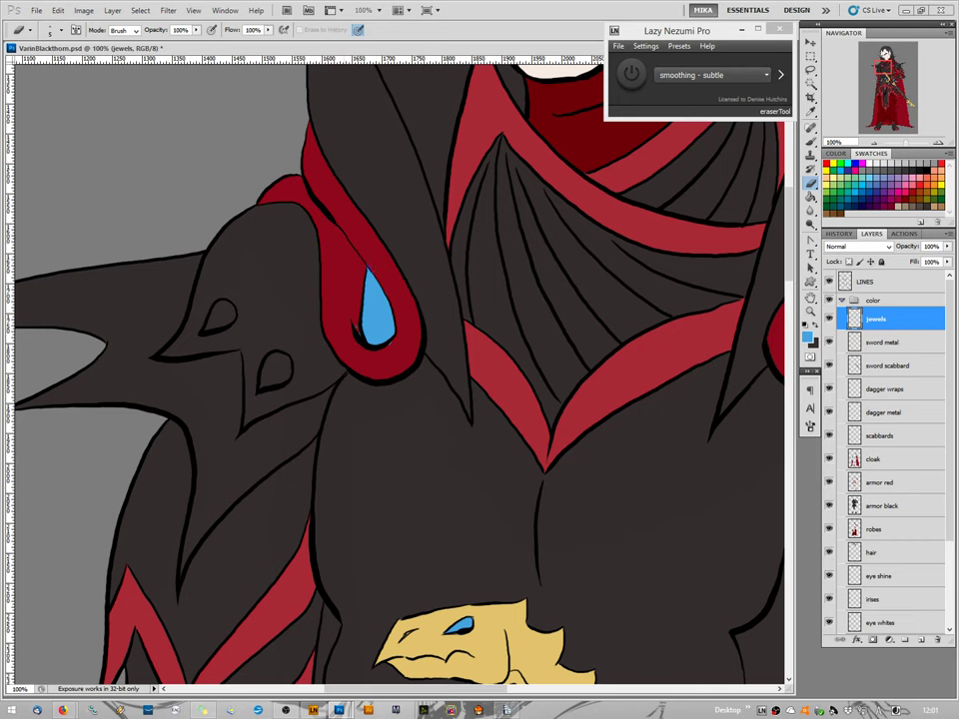
Paint the two small teardrop jewels on the black armor of the character's right shoulder blue.
key(b)
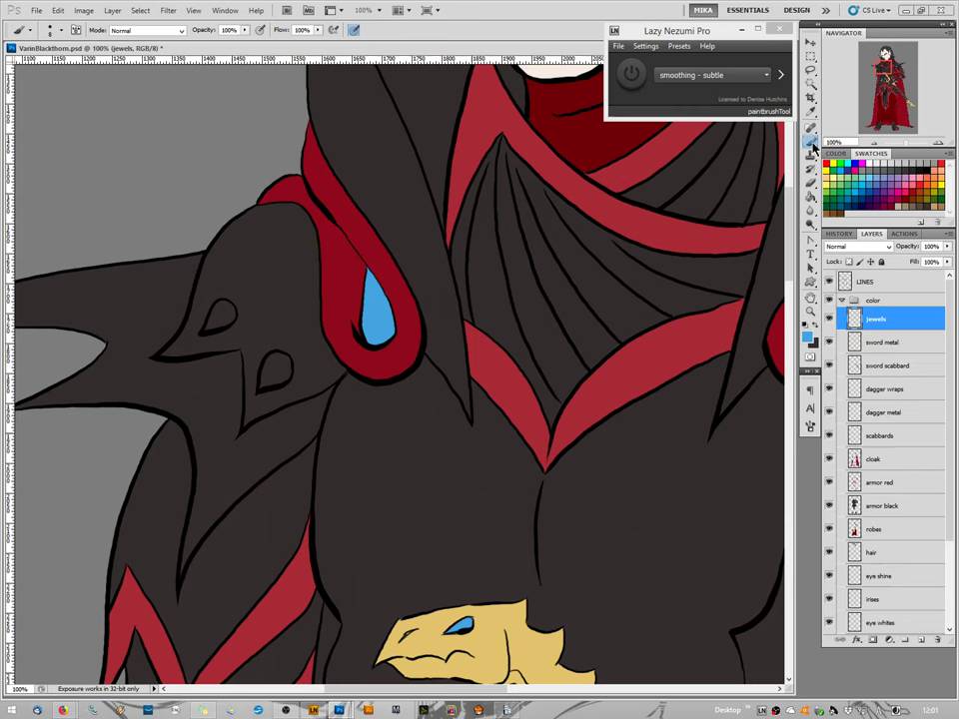
mouse_move(220, 320)
mouse_down()
mouse_move(232, 312)
mouse_move(211, 316)
mouse_move(218, 309)
mouse_move(232, 312)
mouse_up()
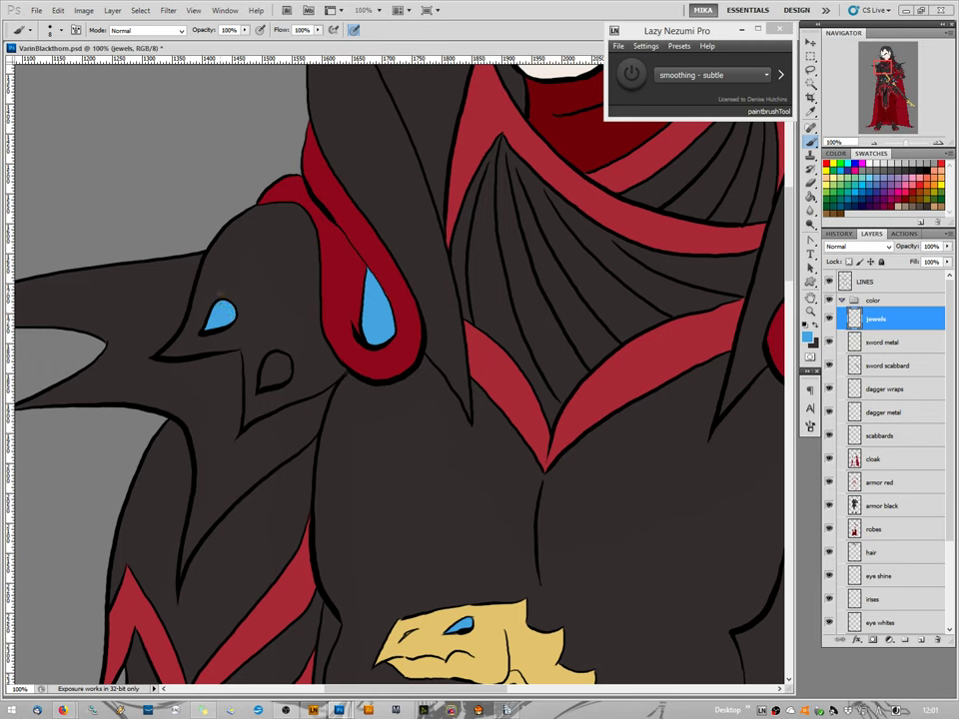
mouse_move(261, 387)
mouse_down()
mouse_move(265, 371)
mouse_move(283, 370)
mouse_move(292, 355)
mouse_move(271, 364)
mouse_up()
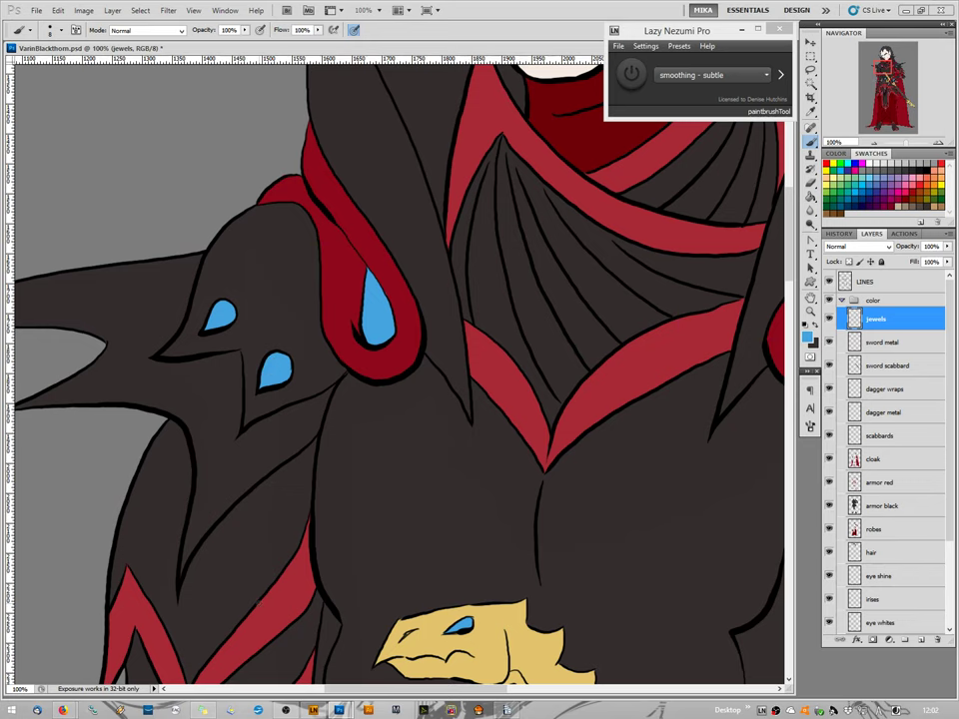
Check the arm, the belt area and the whole figure for unpainted jewels and for the overall look of the base colours.
drag(221, 533, 370, 263)
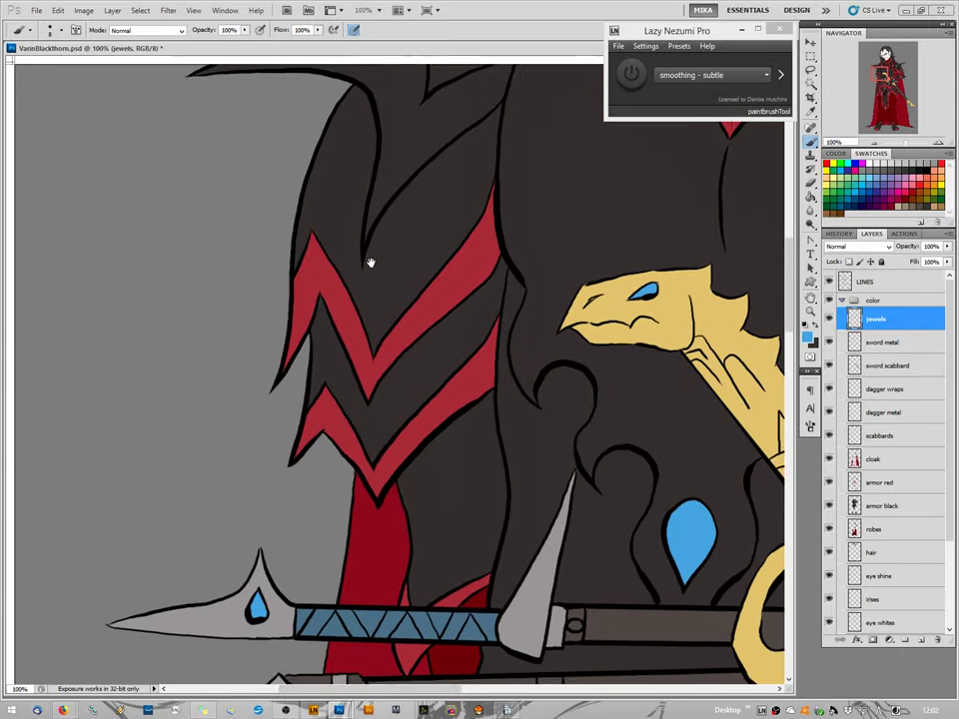
drag(244, 303, 226, 165)
drag(238, 335, 242, 111)
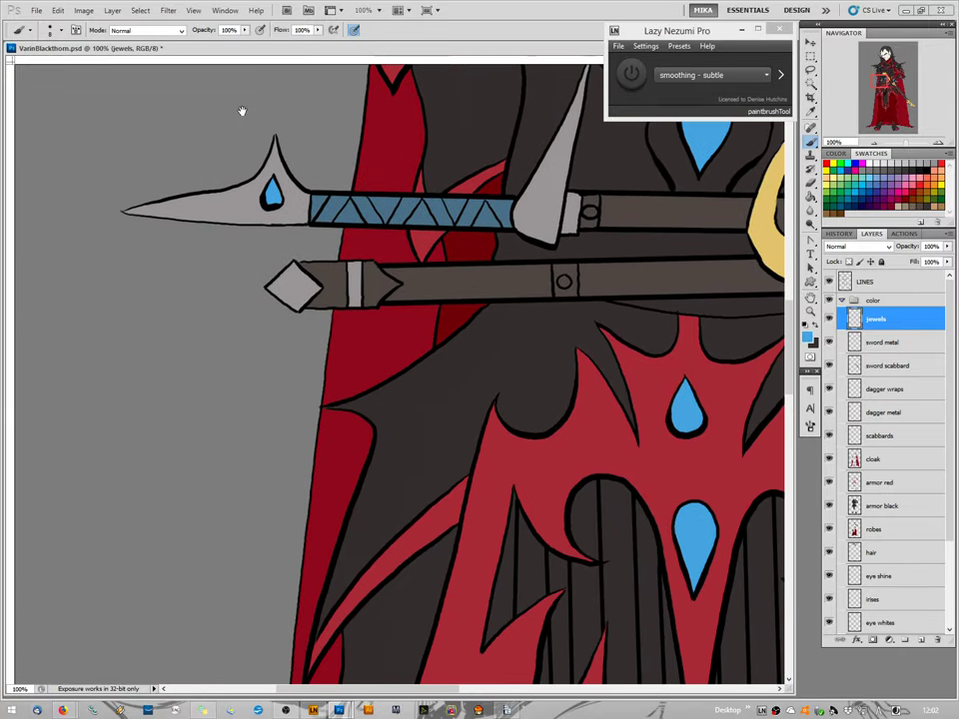
key(ctrl+r)
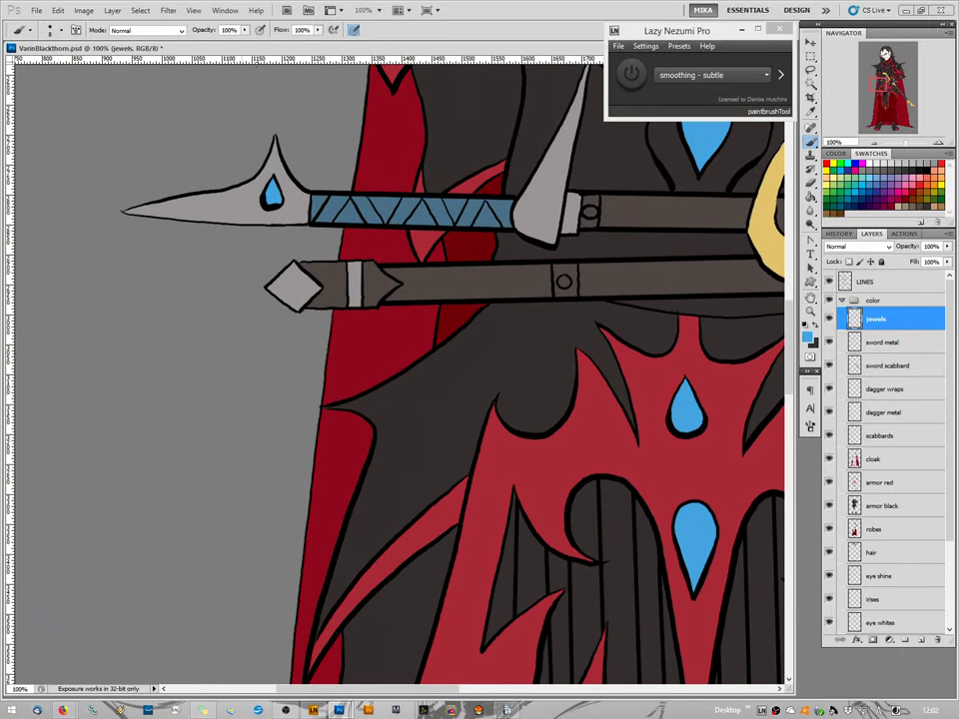
click(873, 143)
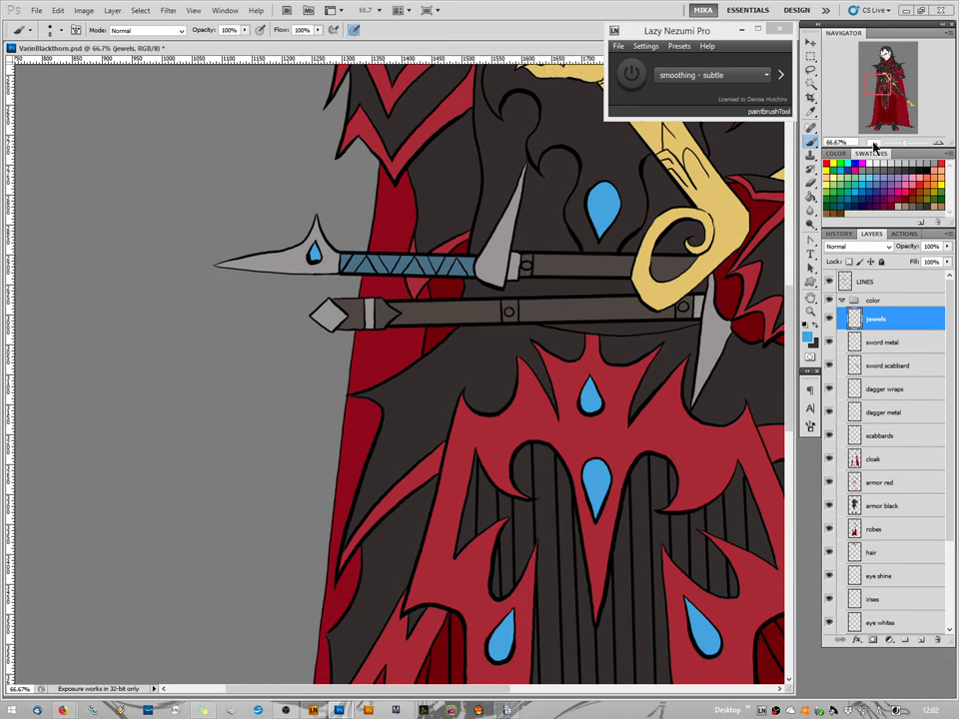
key(ctrl+minus)
key(ctrl+minus)
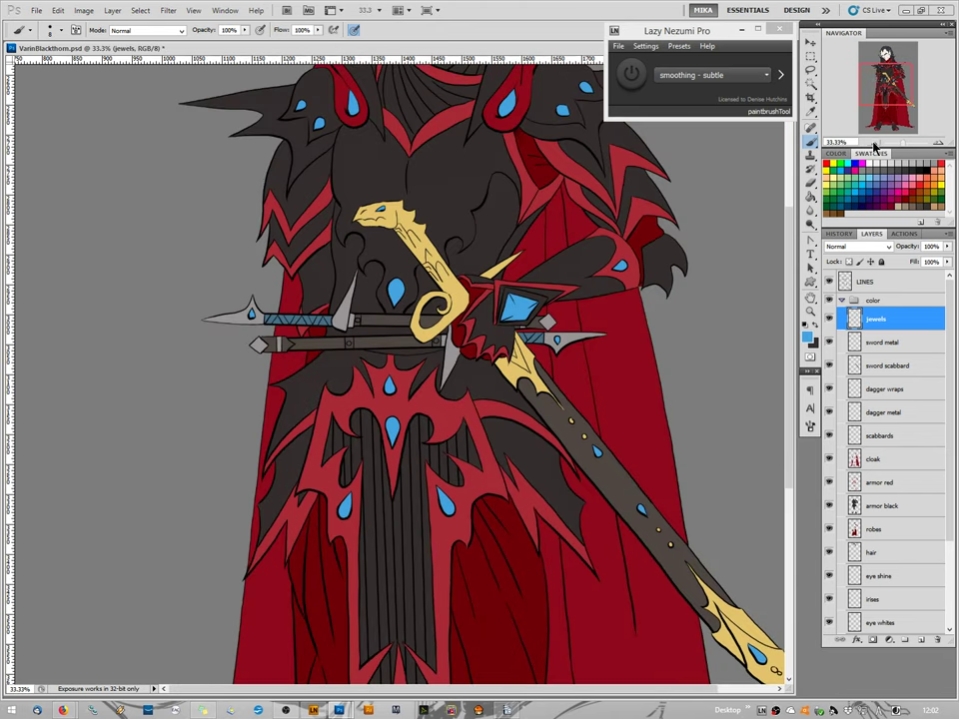
key(ctrl+minus)
key(ctrl+minus)
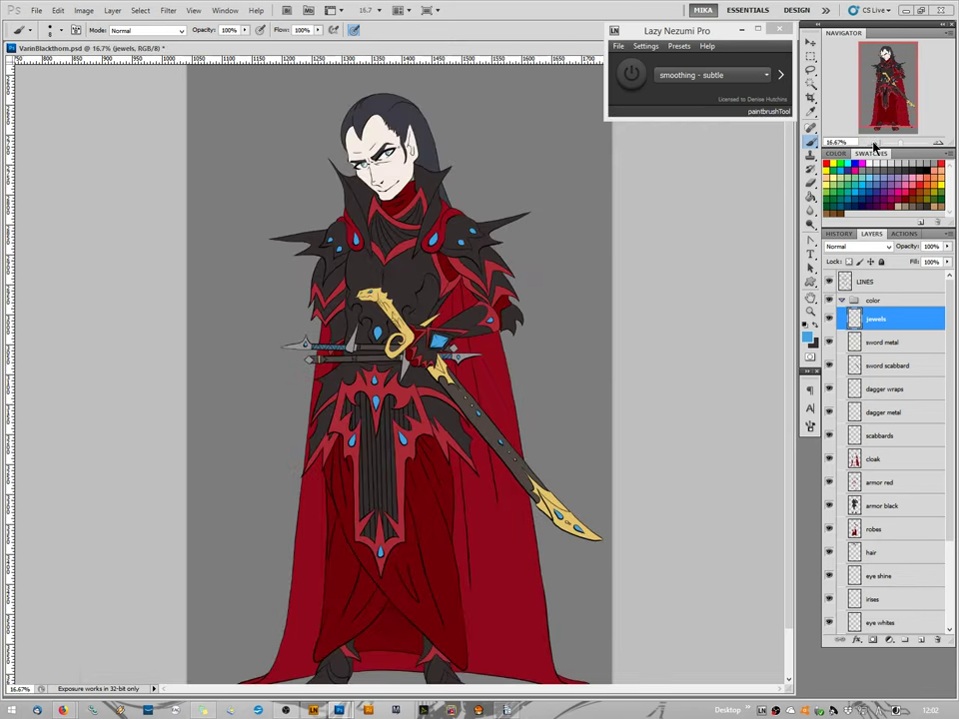
key(ctrl+minus)
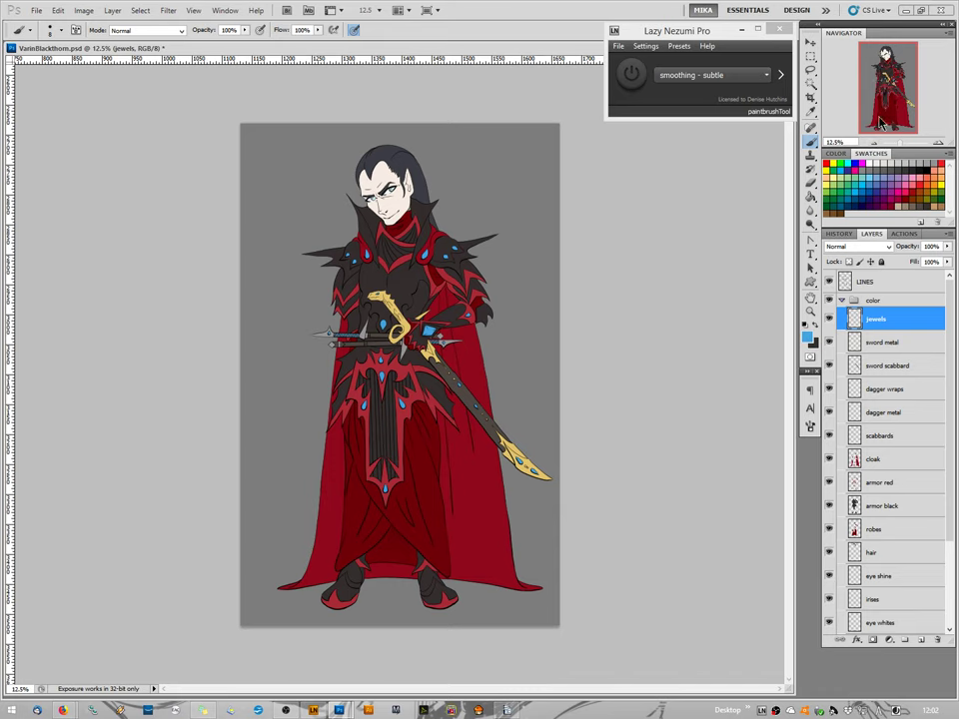
key(ctrl+minus)
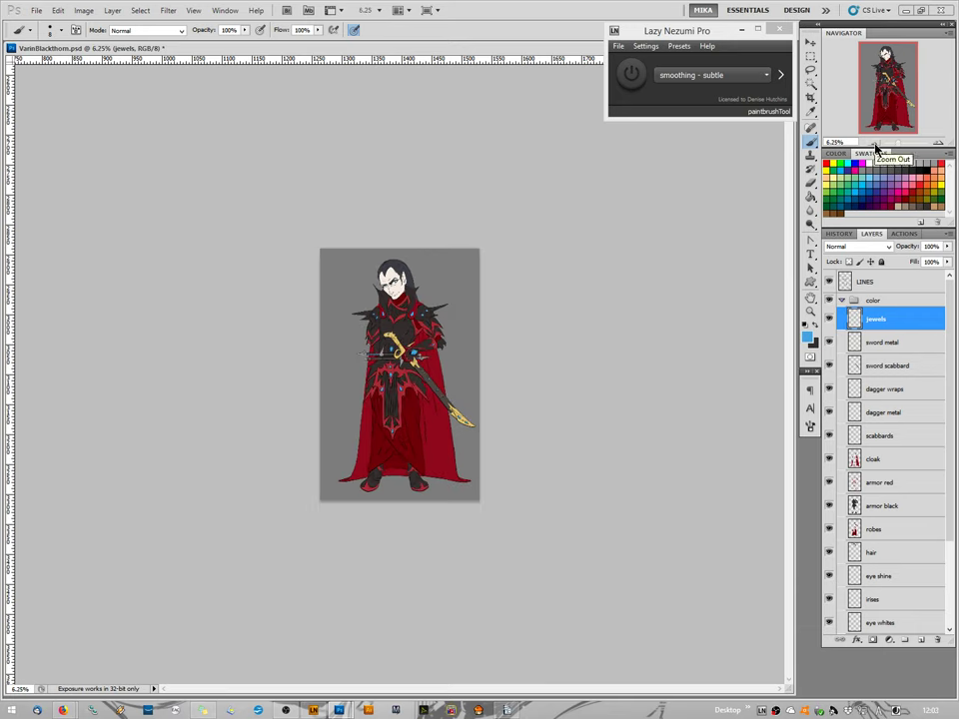
click(939, 145)
click(940, 145)
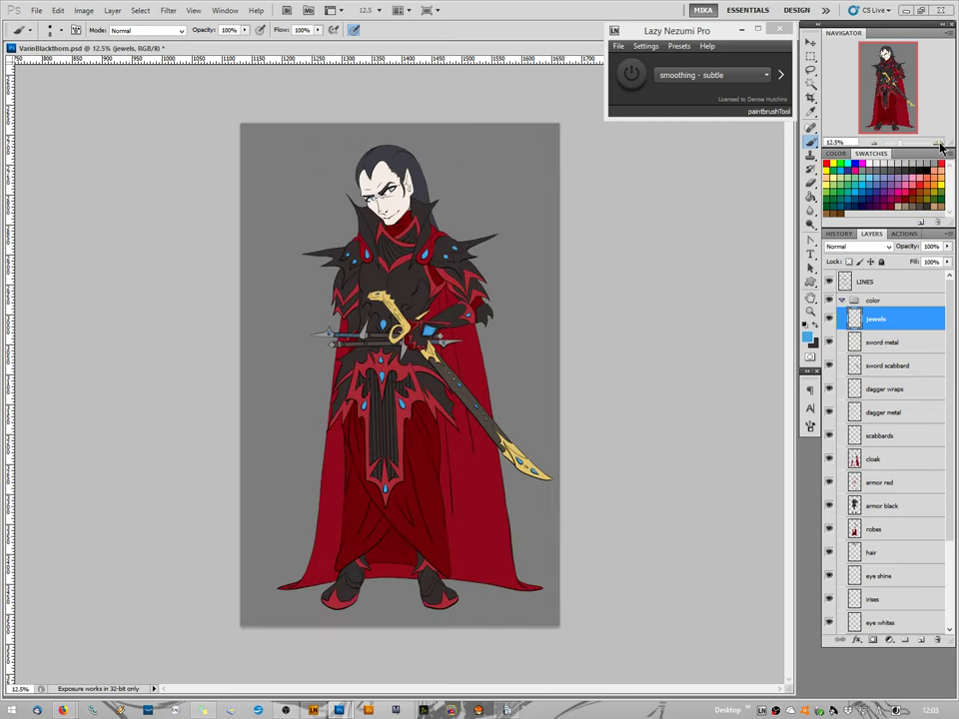
click(939, 145)
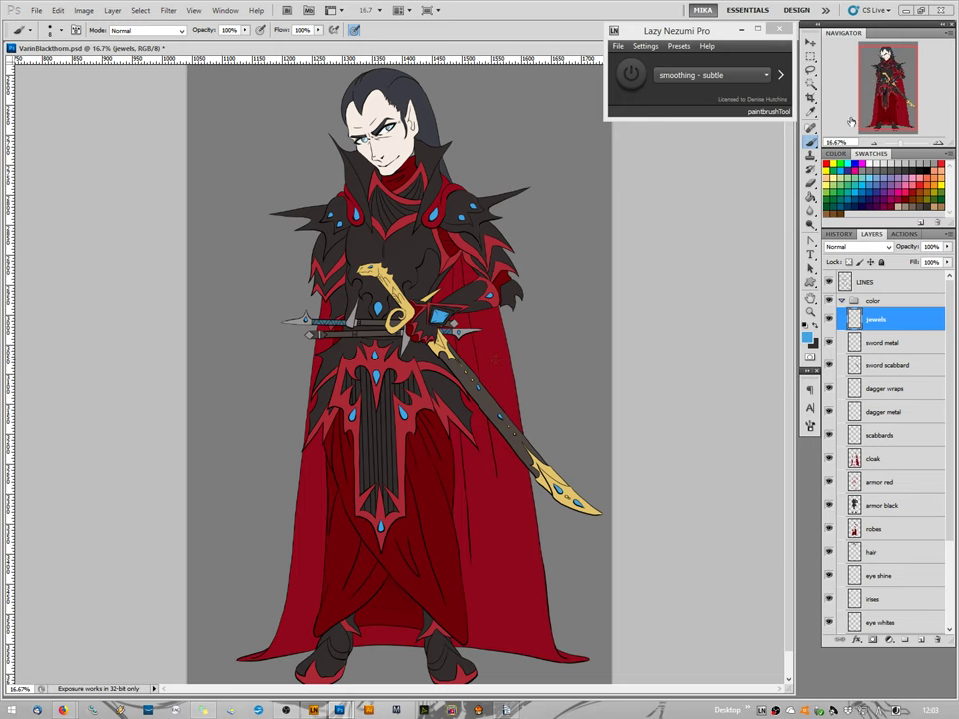
Lasso the armor jewels on the tabard, torso, both shoulders, elbow and forearm guard into one combined selection, leaving out the weapons' jewels.
click(810, 73)
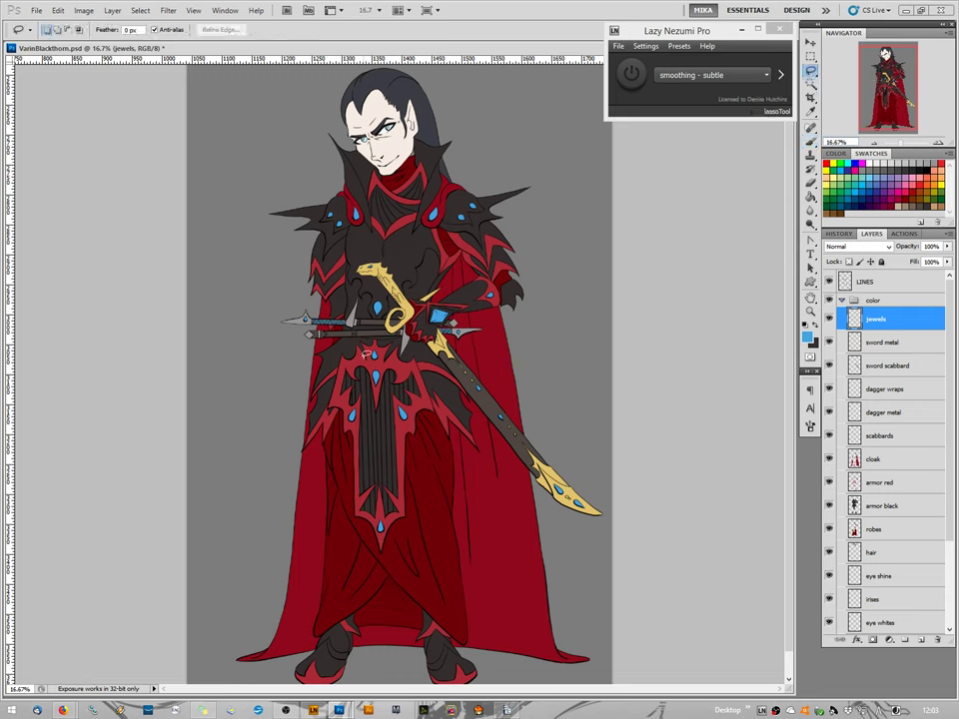
mouse_move(363, 346)
mouse_down()
mouse_move(341, 394)
mouse_move(336, 491)
mouse_move(395, 547)
mouse_move(418, 480)
mouse_move(423, 392)
mouse_up()
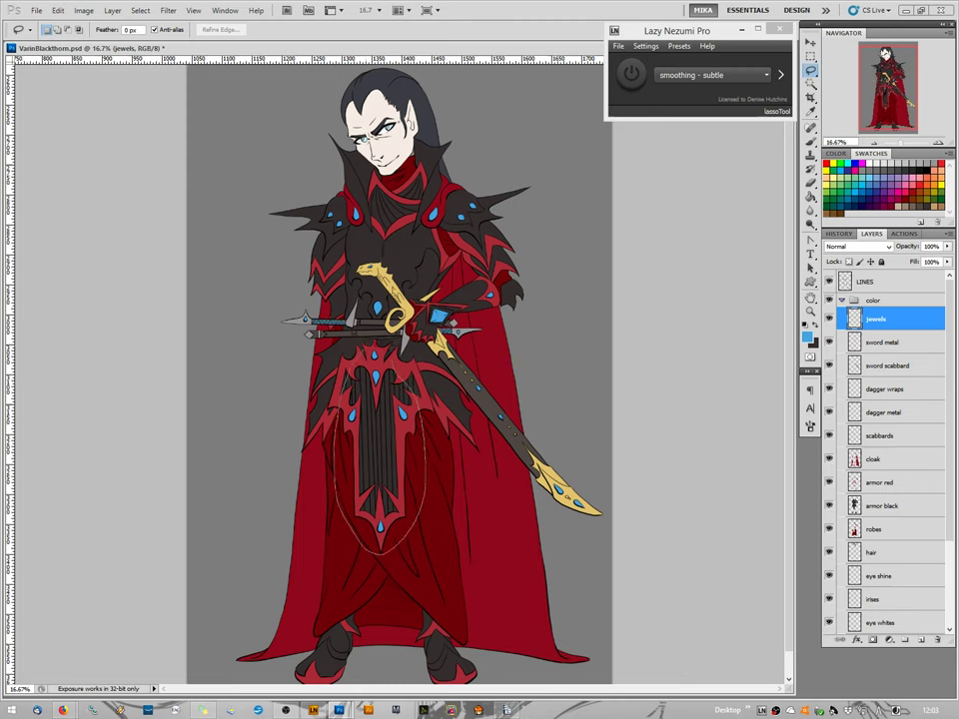
mouse_move(392, 351)
mouse_down()
mouse_move(364, 347)
mouse_move(370, 299)
mouse_up()
key(shift)
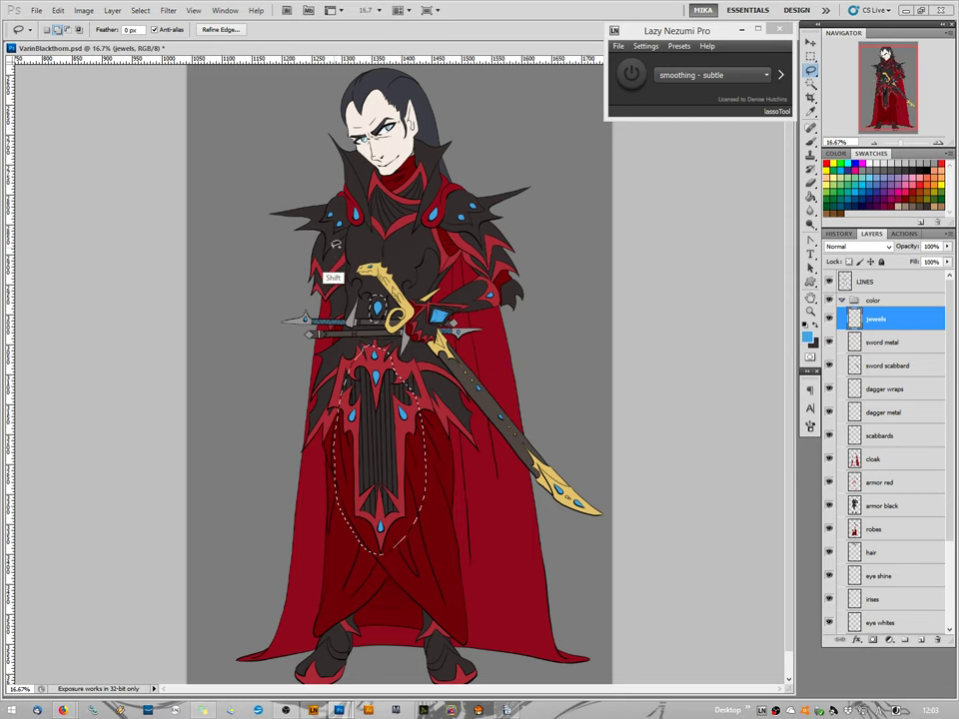
mouse_move(330, 196)
mouse_down()
mouse_move(332, 253)
mouse_move(357, 250)
mouse_move(367, 224)
mouse_move(336, 195)
mouse_up()
mouse_move(434, 202)
mouse_down()
mouse_move(428, 250)
mouse_move(468, 250)
mouse_move(475, 188)
mouse_move(434, 200)
mouse_up()
mouse_move(483, 286)
mouse_down()
mouse_move(497, 311)
mouse_move(485, 285)
mouse_up()
mouse_move(415, 301)
mouse_down()
mouse_move(410, 326)
mouse_move(441, 315)
mouse_move(430, 329)
mouse_up()
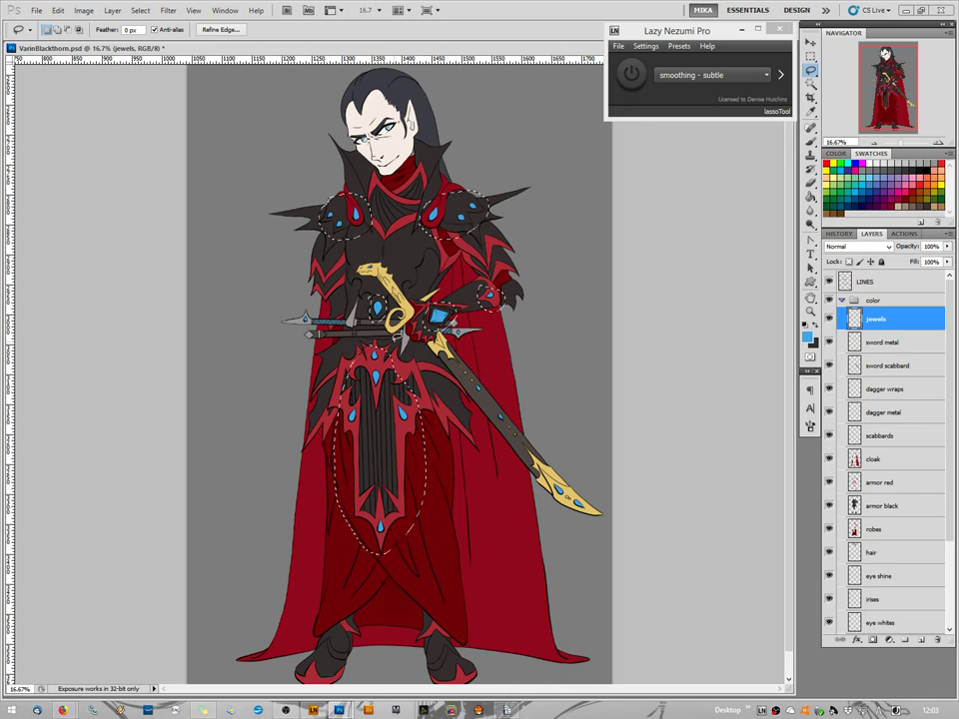
Open Hue/Saturation for the selected armor jewels and try hue +180, saturation -14 and lightness +35.
click(110, 10)
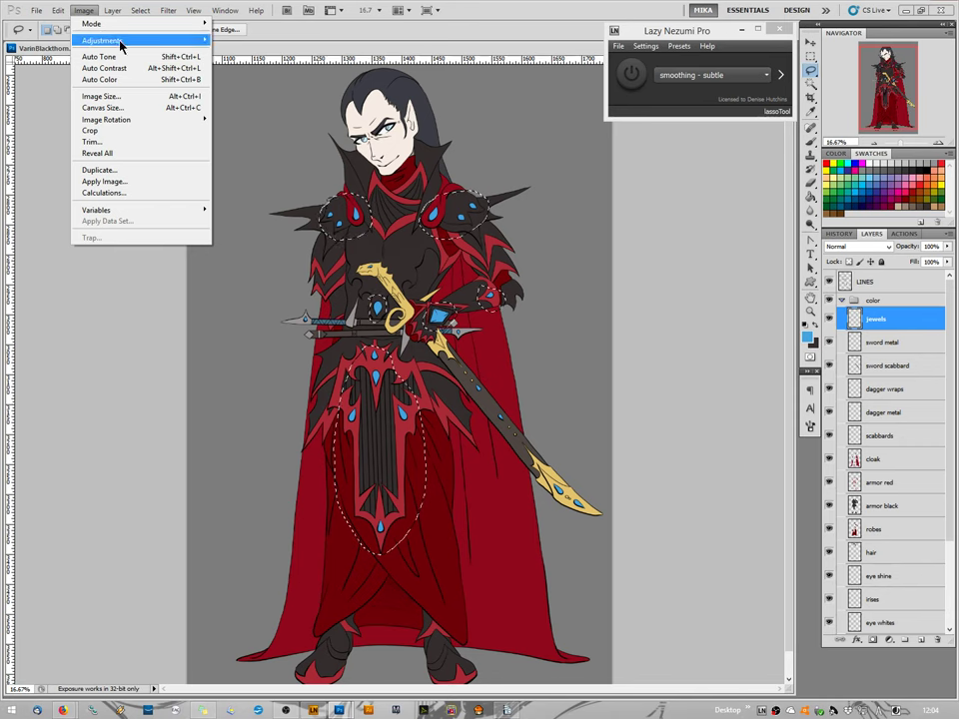
mouse_move(122, 41)
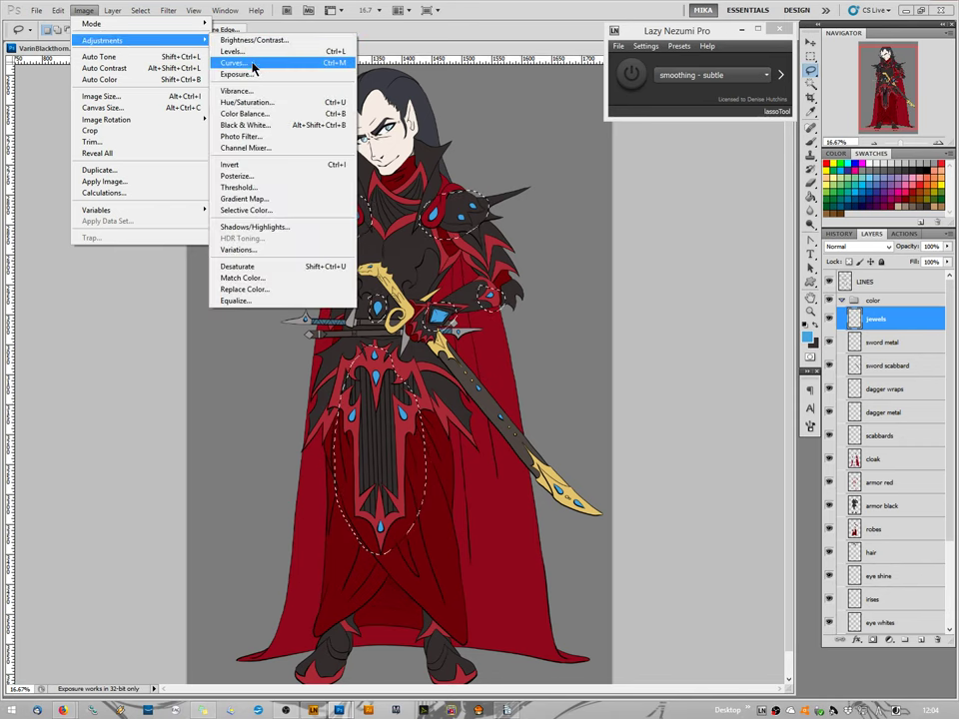
click(237, 104)
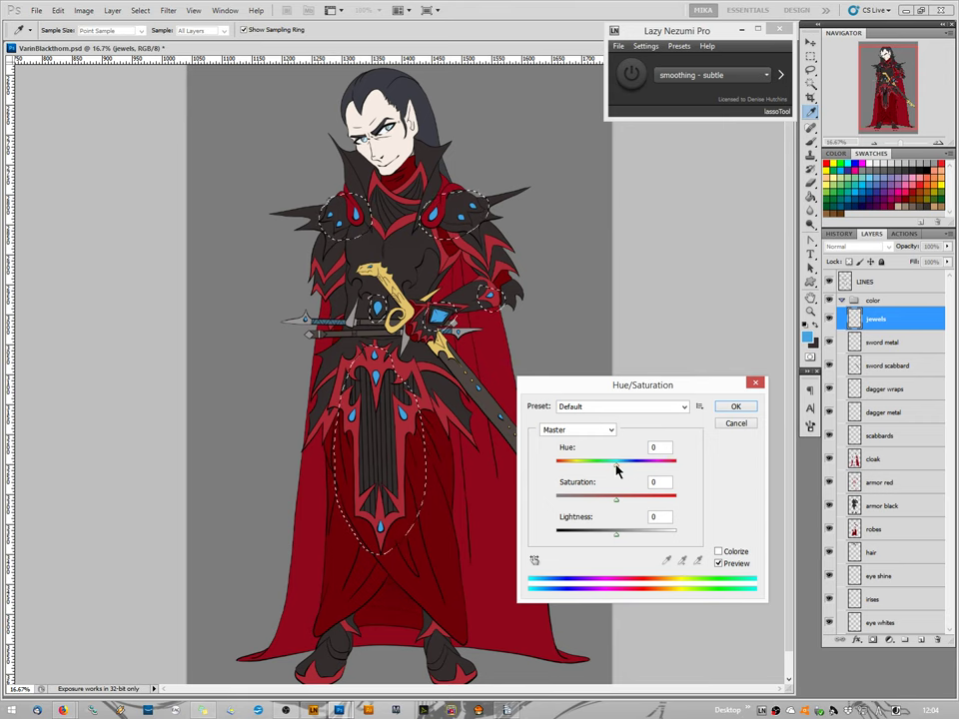
drag(616, 465, 581, 470)
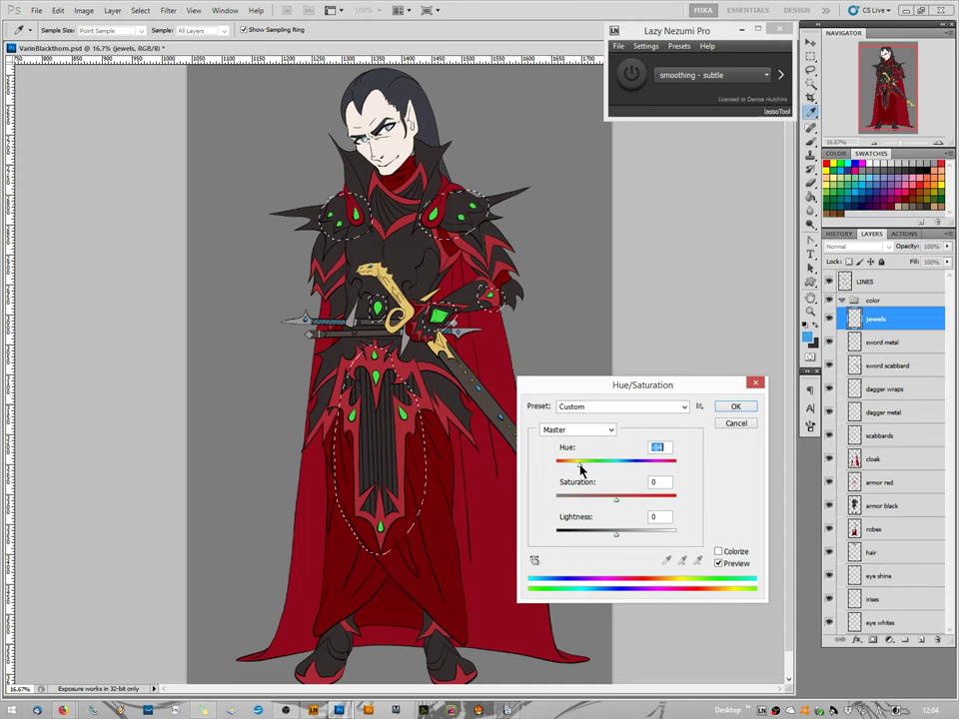
drag(580, 468, 679, 451)
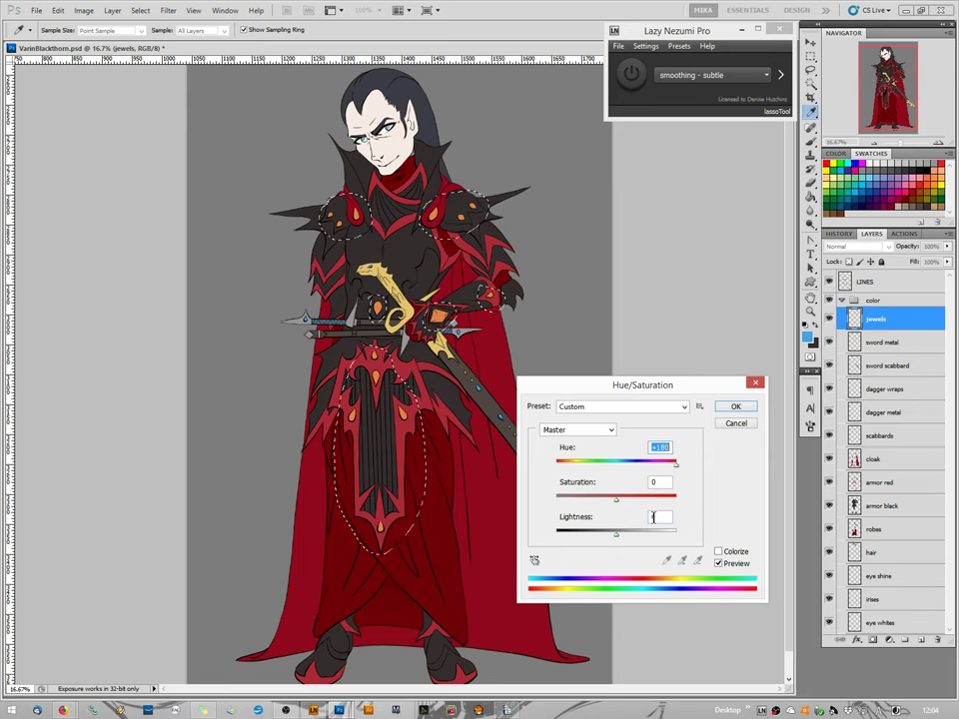
mouse_move(614, 506)
mouse_down()
mouse_move(633, 508)
mouse_move(608, 506)
mouse_up()
drag(617, 540, 638, 538)
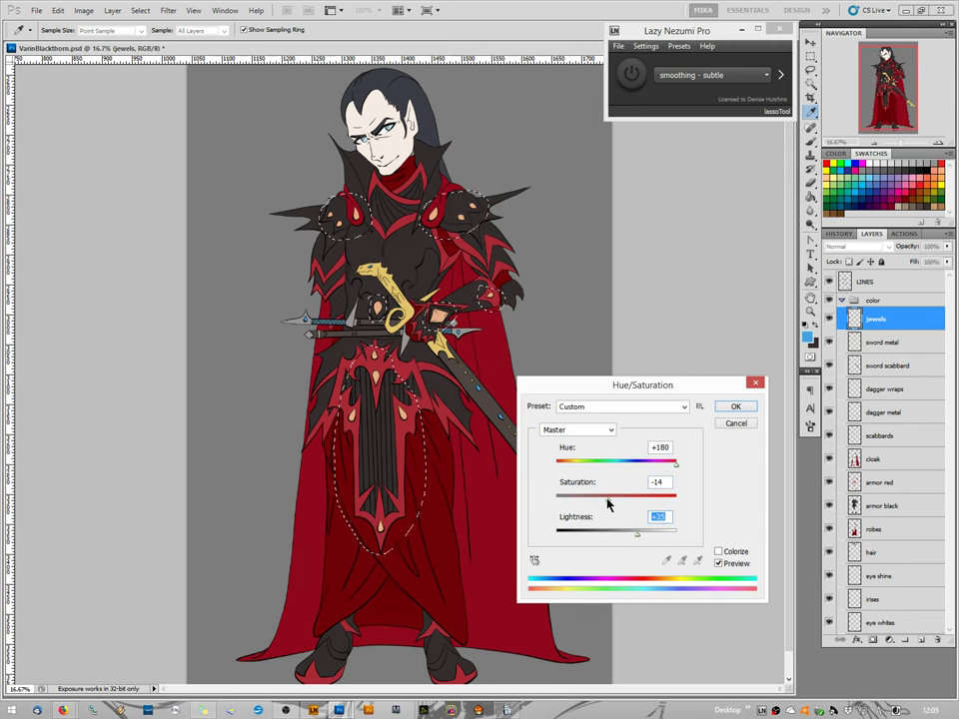
Try a more saturated pale orange on the armor jewels, with saturation +50 and hue -180.
drag(610, 499, 648, 502)
drag(676, 463, 552, 465)
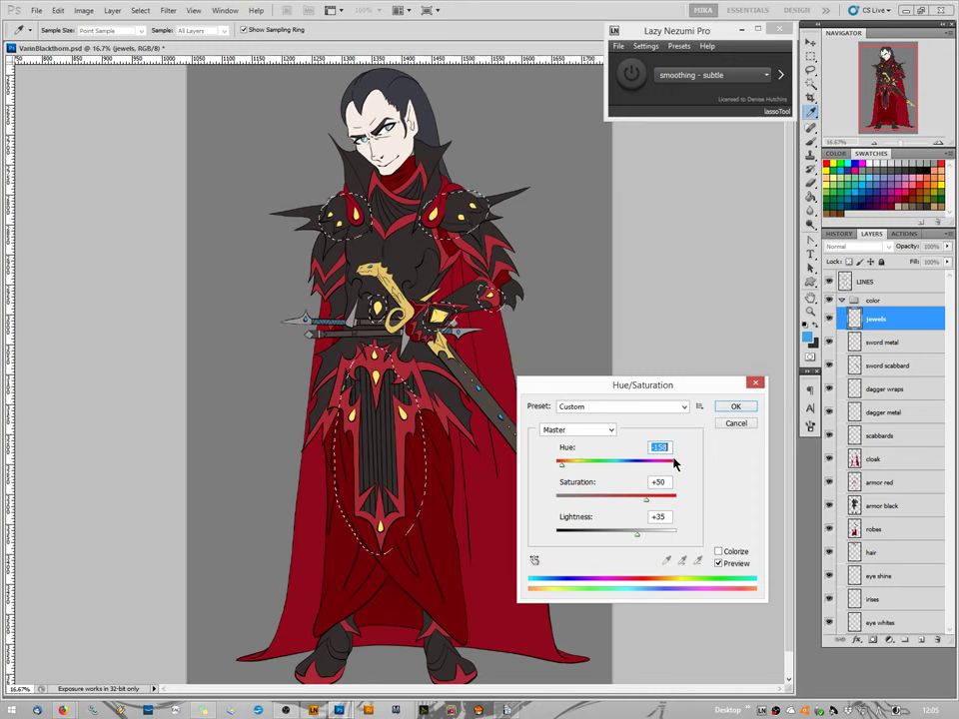
key(Down)
key(Down)
key(Down)
key(Down)
key(Down)
key(Down)
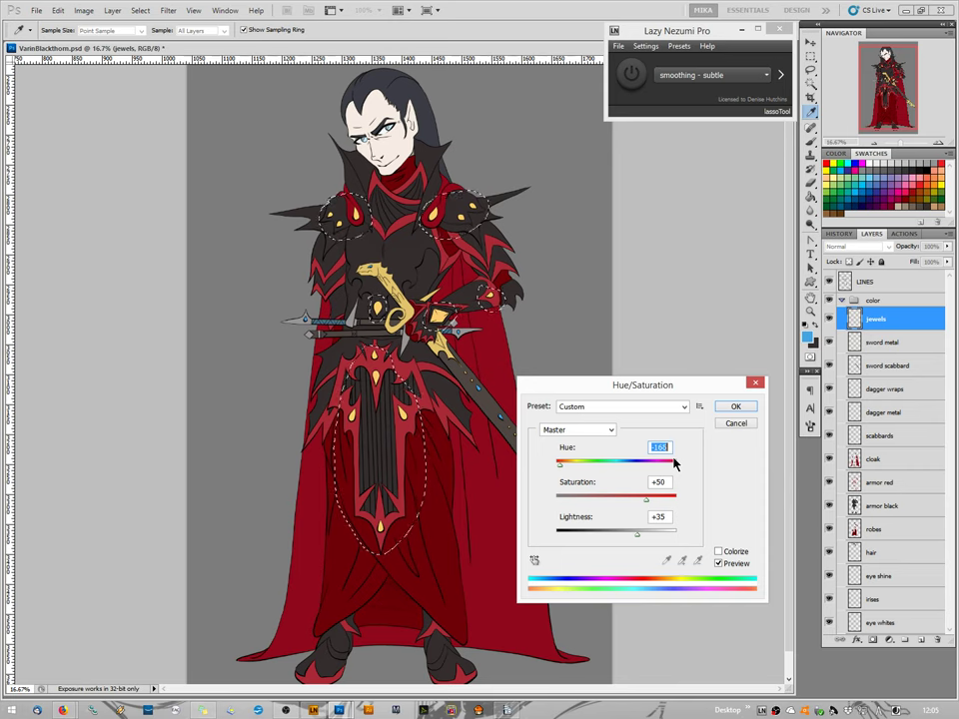
key(Down)
key(Down)
key(Down)
key(Down)
key(Down)
key(Down)
key(Down)
key(Down)
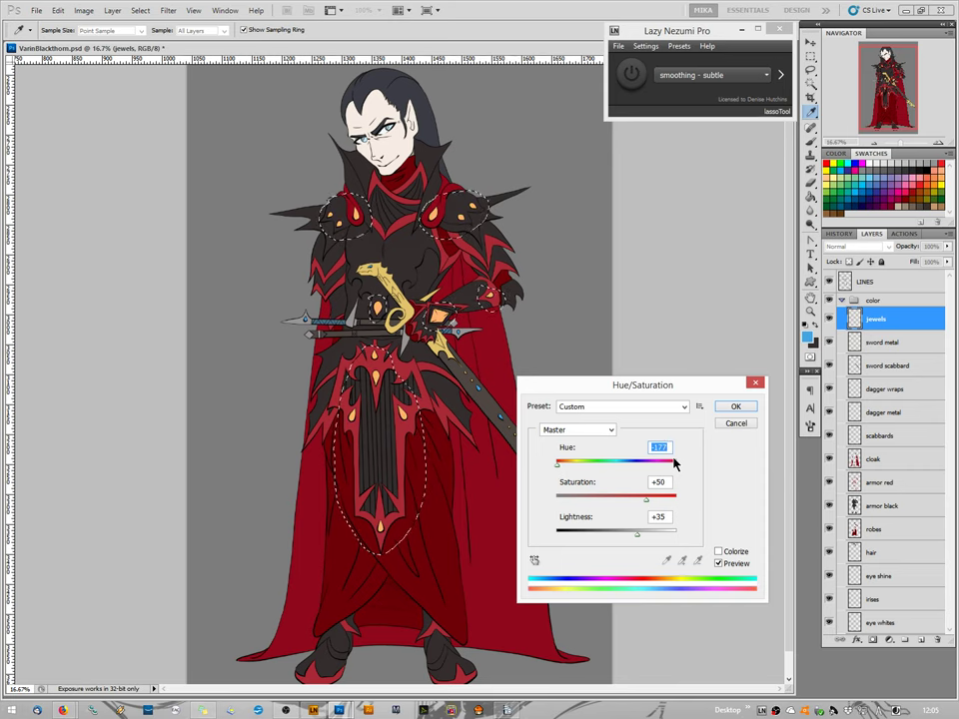
key(Down)
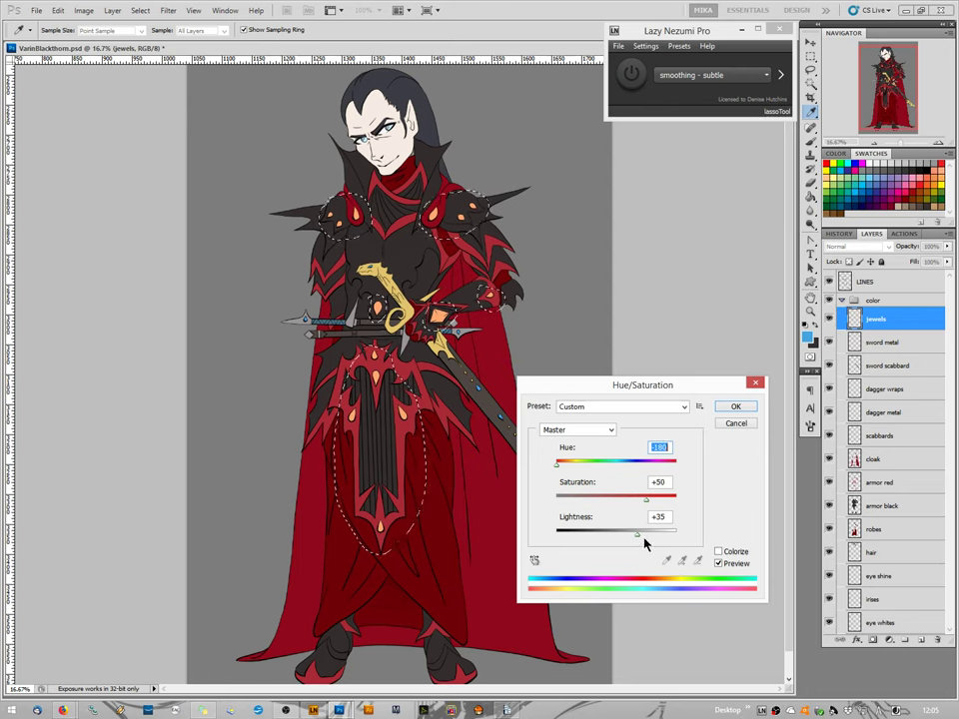
Try a deeper orange on the armor jewels by lowering lightness to -3 and saturation to +35.
drag(638, 536, 616, 537)
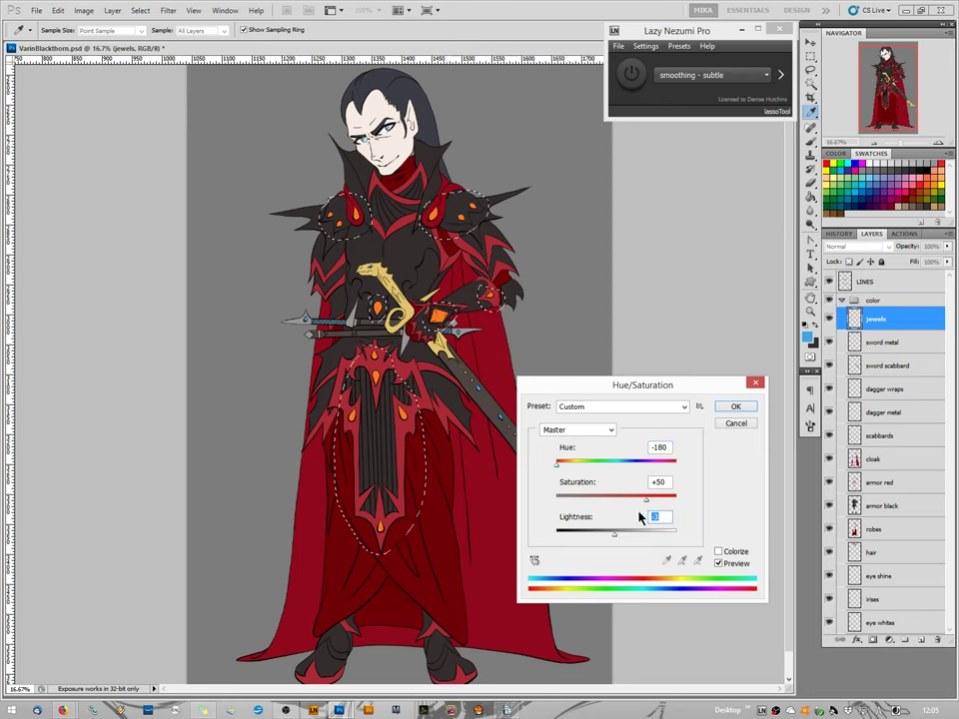
drag(646, 499, 638, 503)
click(660, 449)
key(Up)
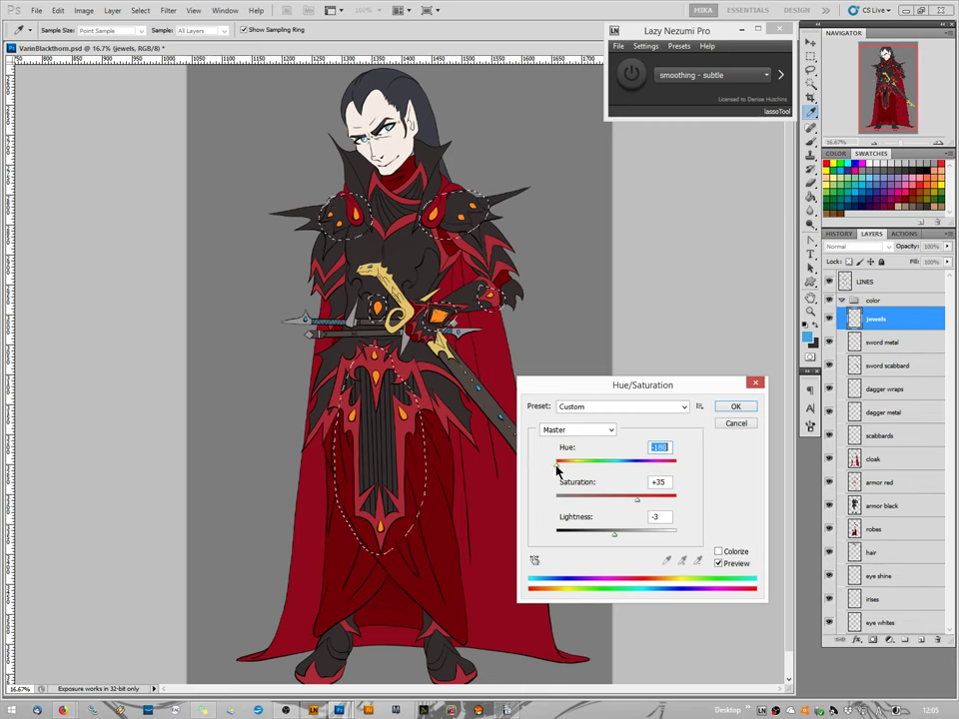
Try a dark, muted blue on the armor jewels with hue -1, lightness -30 and saturation -15.
drag(559, 469, 616, 461)
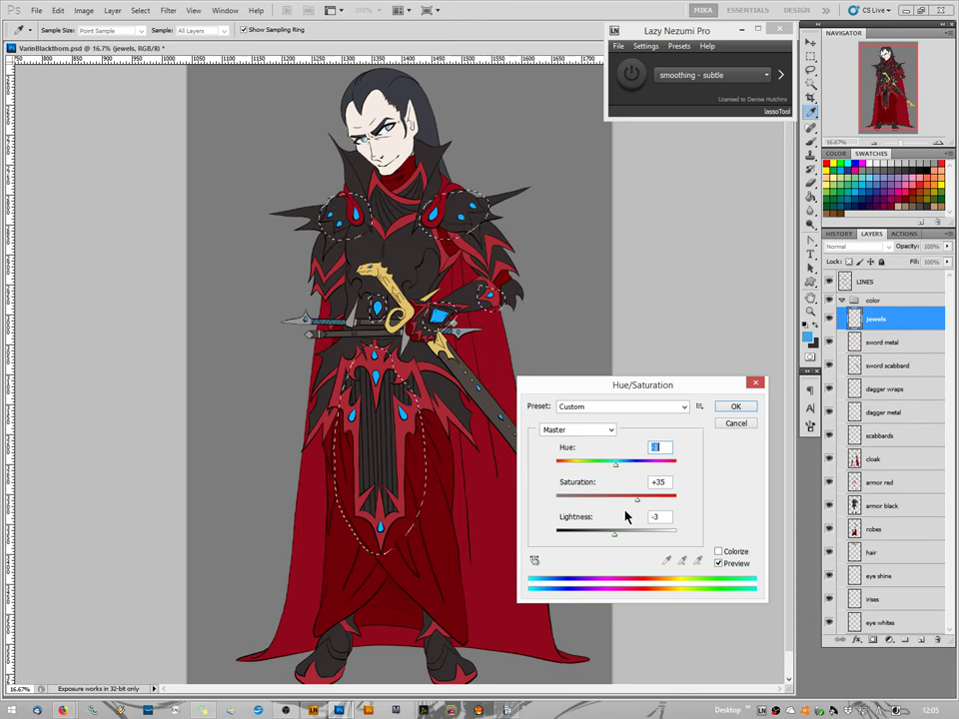
drag(613, 534, 596, 534)
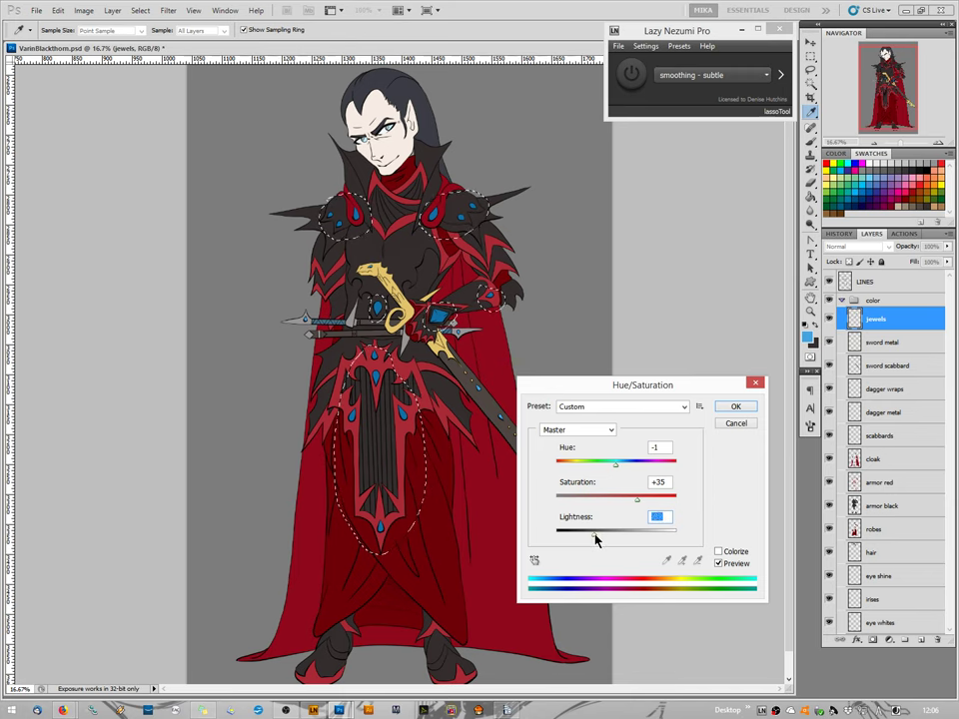
mouse_move(595, 538)
mouse_down()
mouse_move(587, 539)
mouse_move(601, 540)
mouse_up()
drag(638, 500, 607, 506)
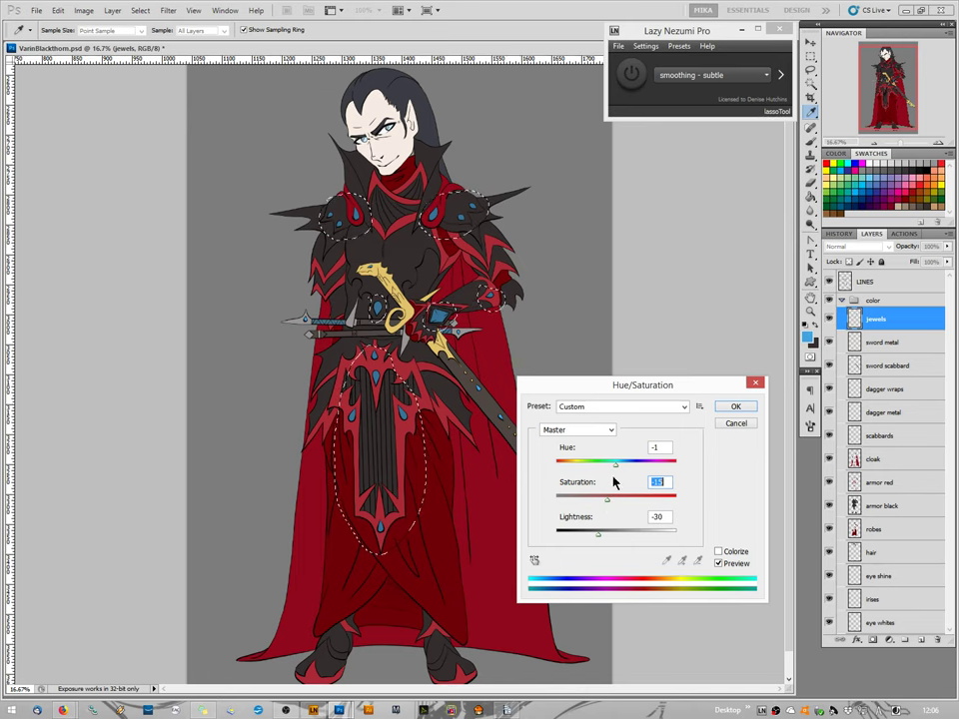
Turn on Colorize for the armor jewels and make them bright red with hue 0 and saturation 95.
click(717, 551)
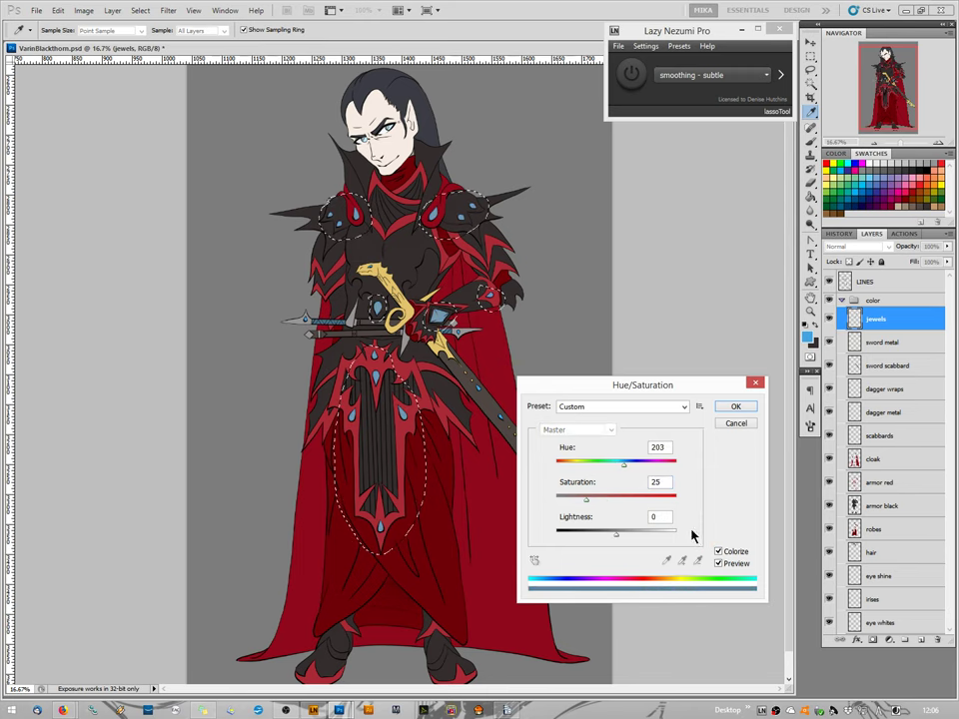
drag(623, 467, 536, 464)
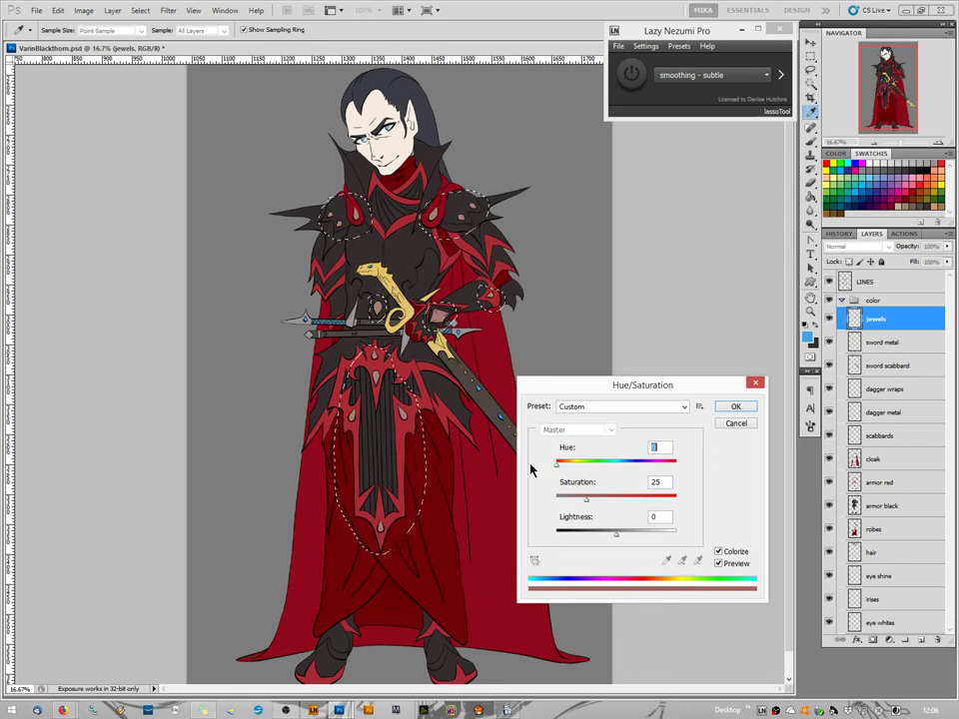
drag(588, 504, 671, 507)
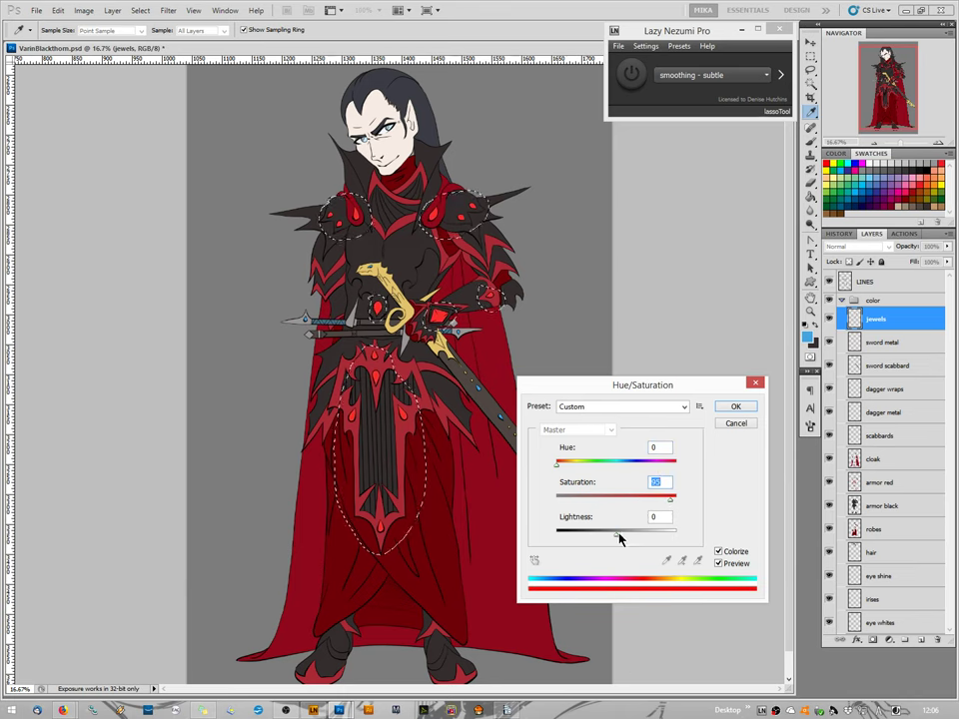
Try lighter and darker reds on the armor jewels, ending at saturation 91 and lightness -30.
drag(618, 536, 660, 546)
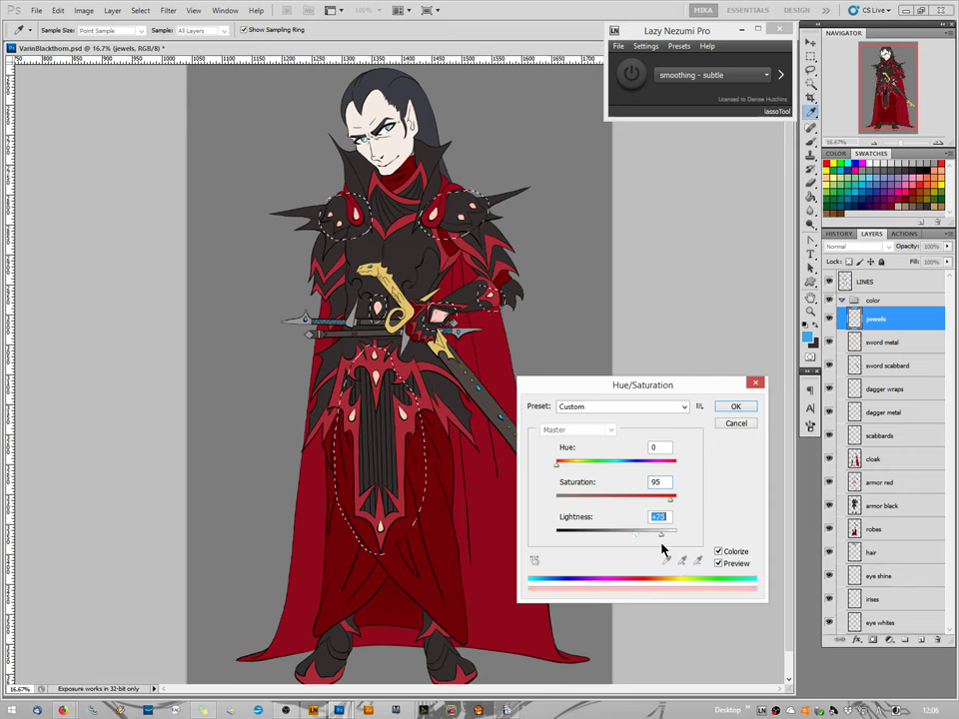
drag(661, 548, 609, 539)
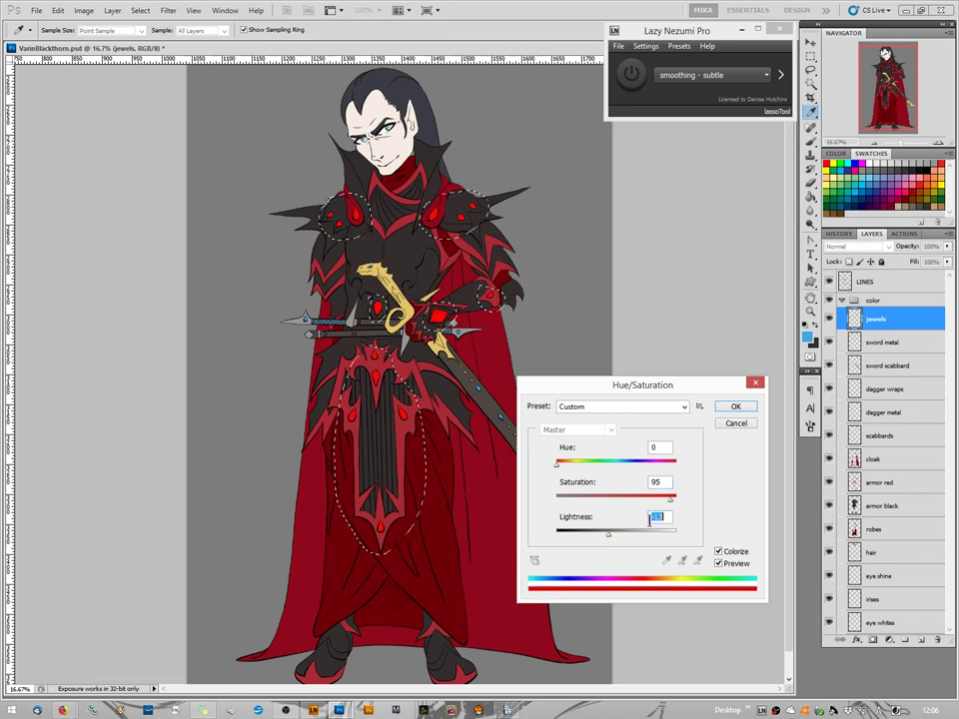
mouse_move(669, 499)
mouse_down()
mouse_move(647, 502)
mouse_move(660, 506)
mouse_move(628, 497)
mouse_move(665, 504)
mouse_up()
drag(609, 540, 600, 537)
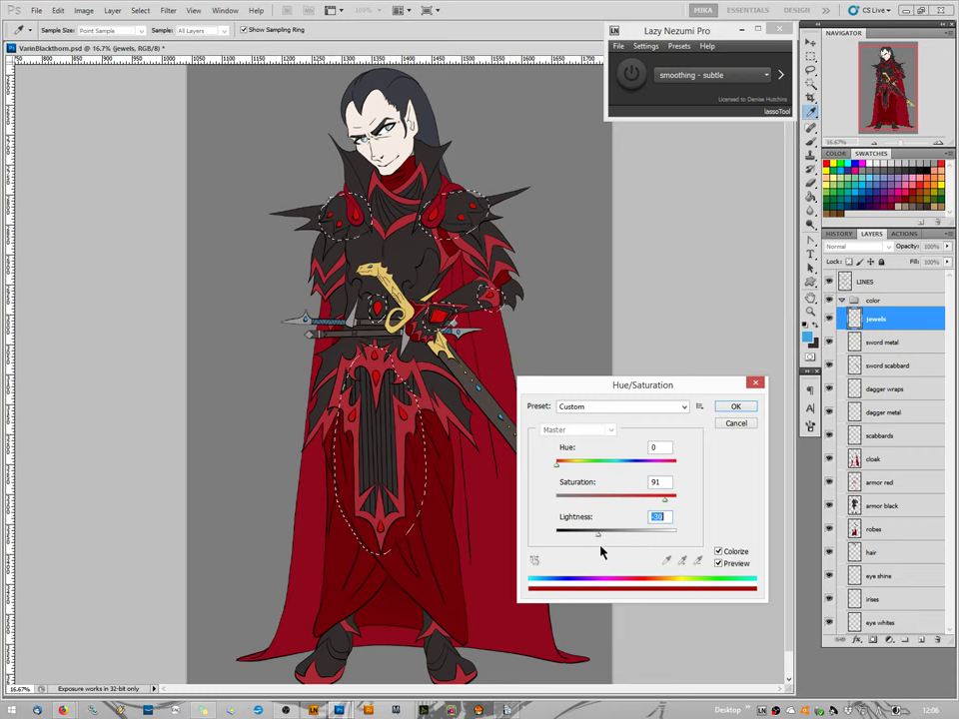
Try a near-white tint on the armor jewels with lightness +91 and saturation 49.
drag(596, 539, 670, 539)
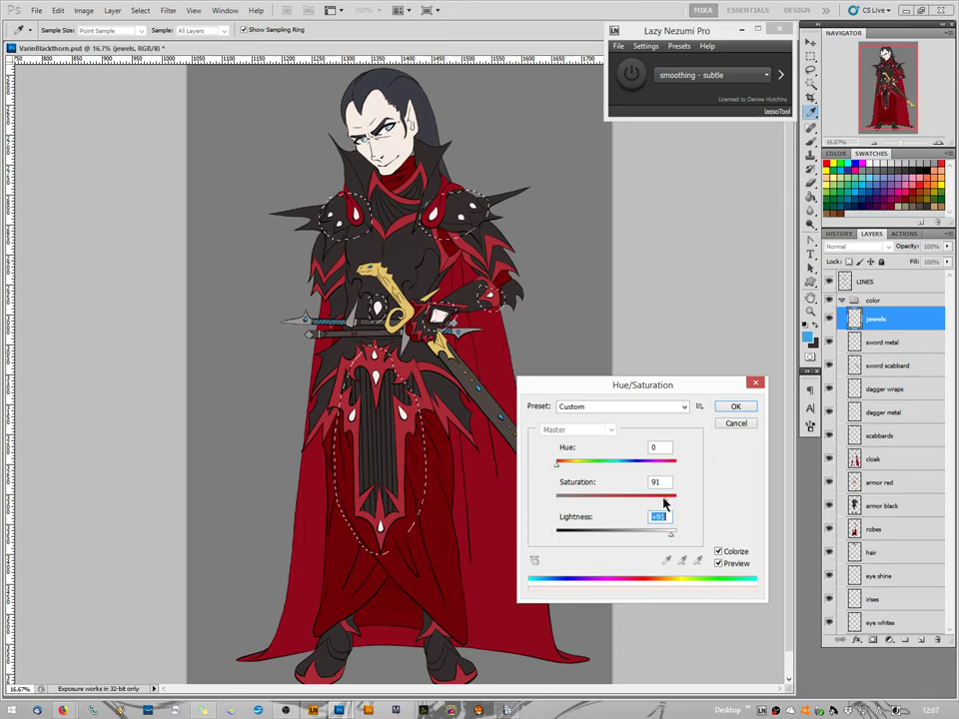
click(665, 499)
mouse_move(666, 506)
mouse_down()
mouse_move(650, 506)
mouse_move(667, 508)
mouse_up()
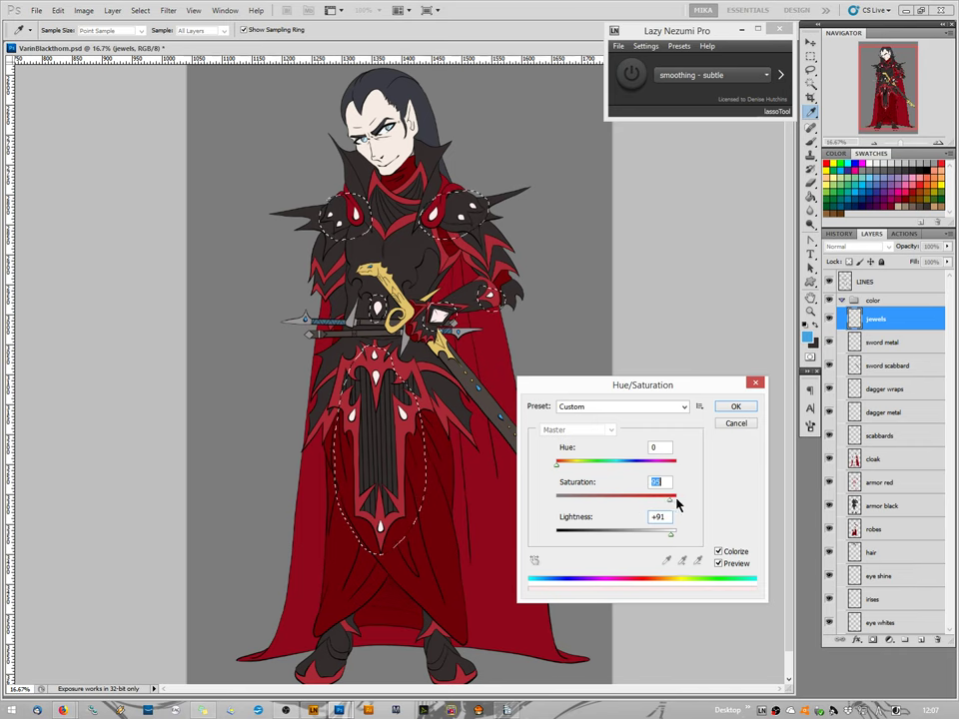
drag(676, 499, 614, 501)
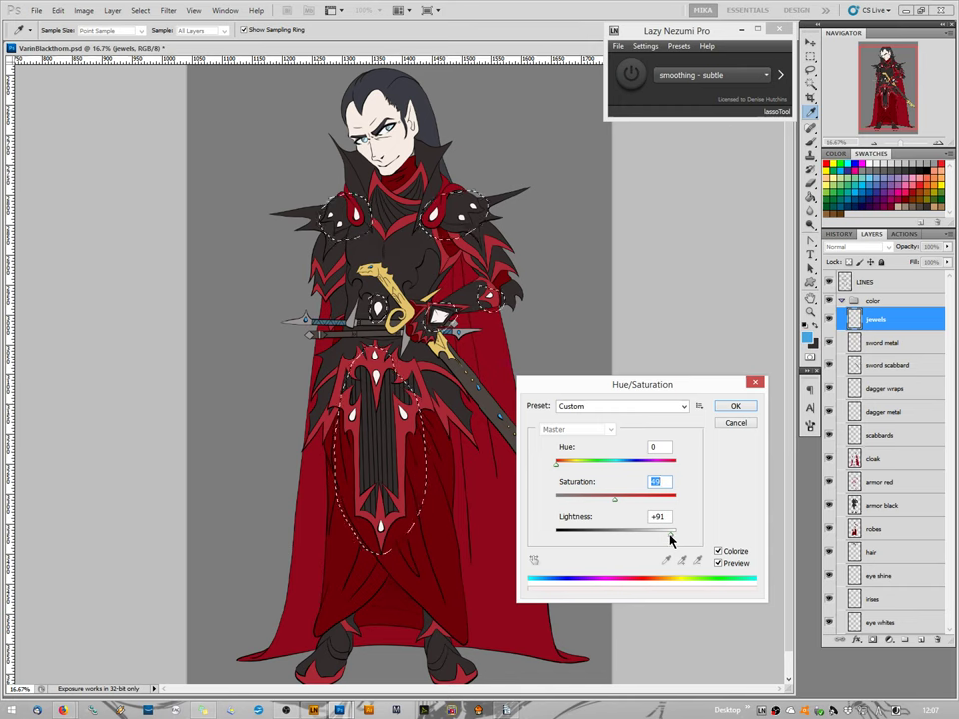
Give the armor jewels a pale grey tint with saturation 13 and lightness +63, apply it and clear the selection.
drag(670, 535, 662, 540)
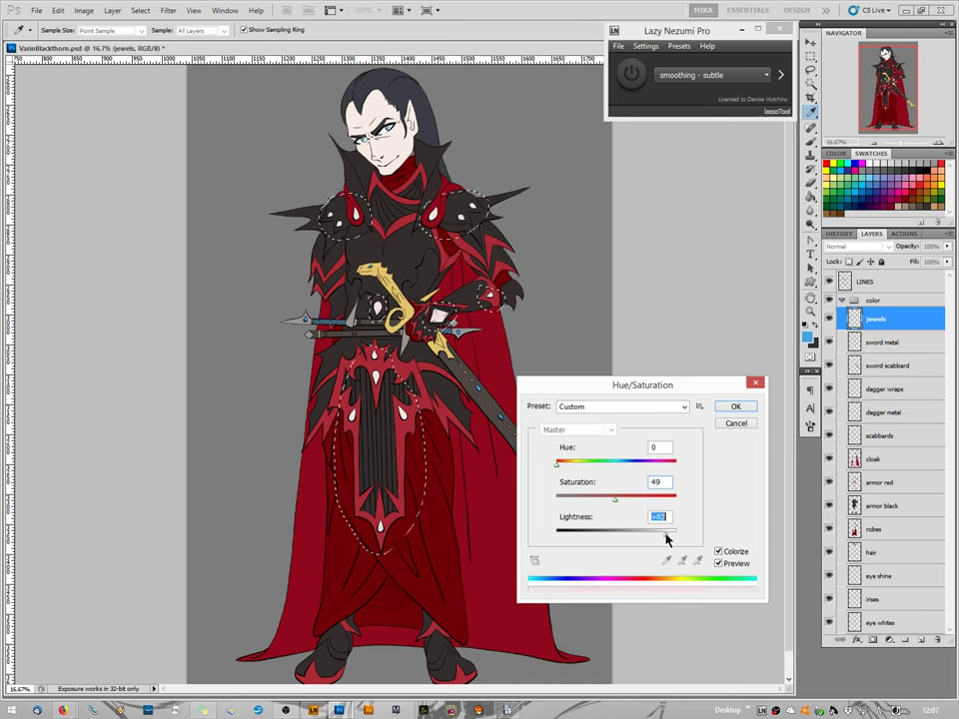
mouse_move(662, 540)
mouse_down()
mouse_move(673, 539)
mouse_move(644, 539)
mouse_up()
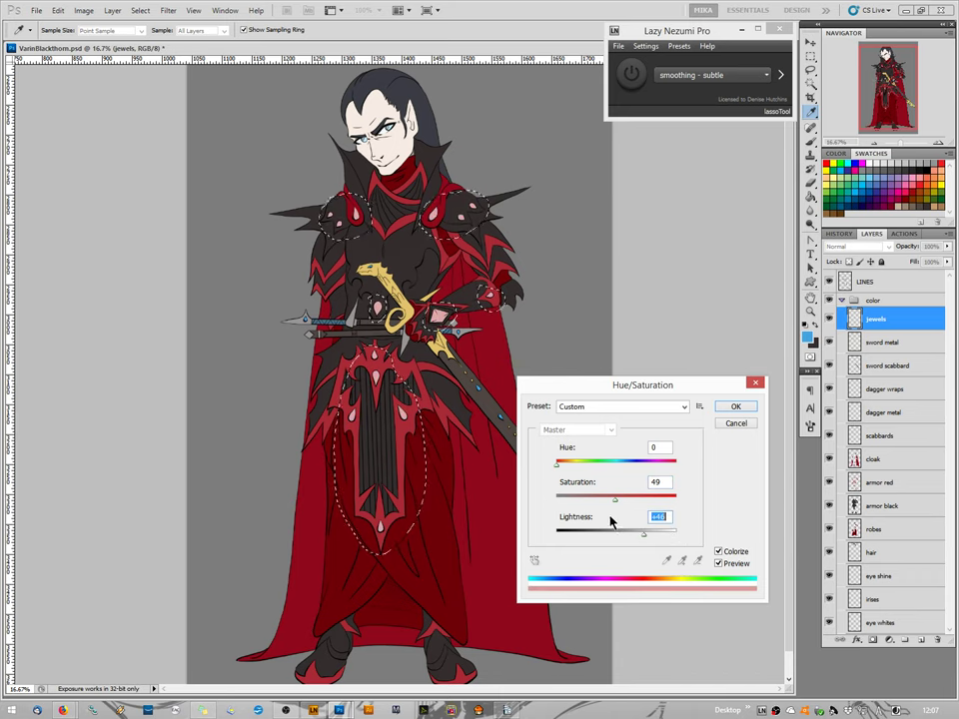
drag(616, 499, 573, 505)
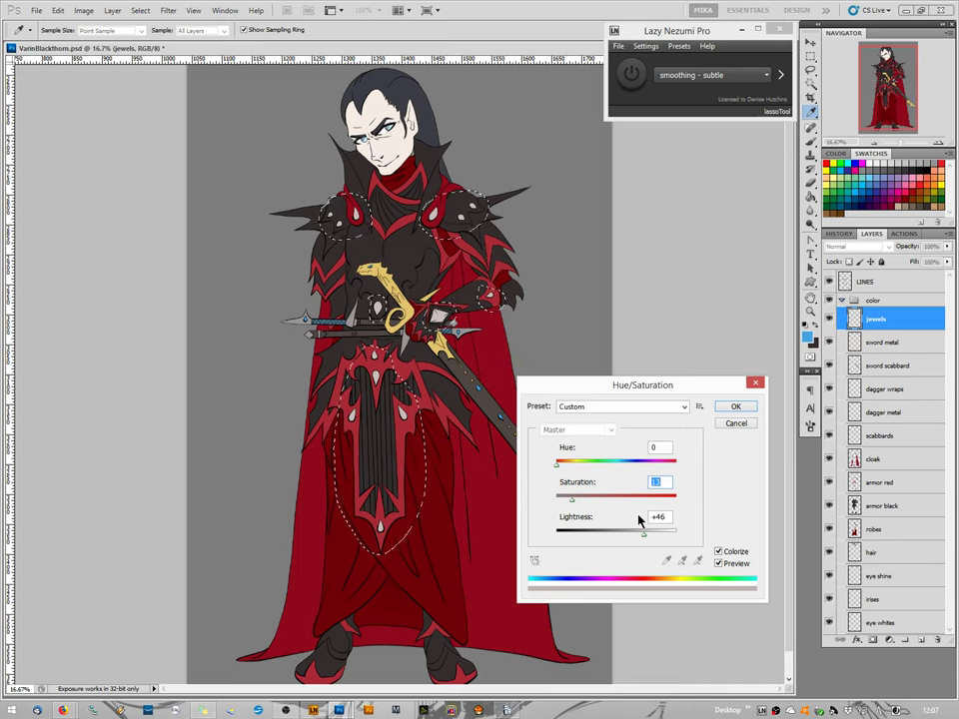
drag(645, 535, 653, 535)
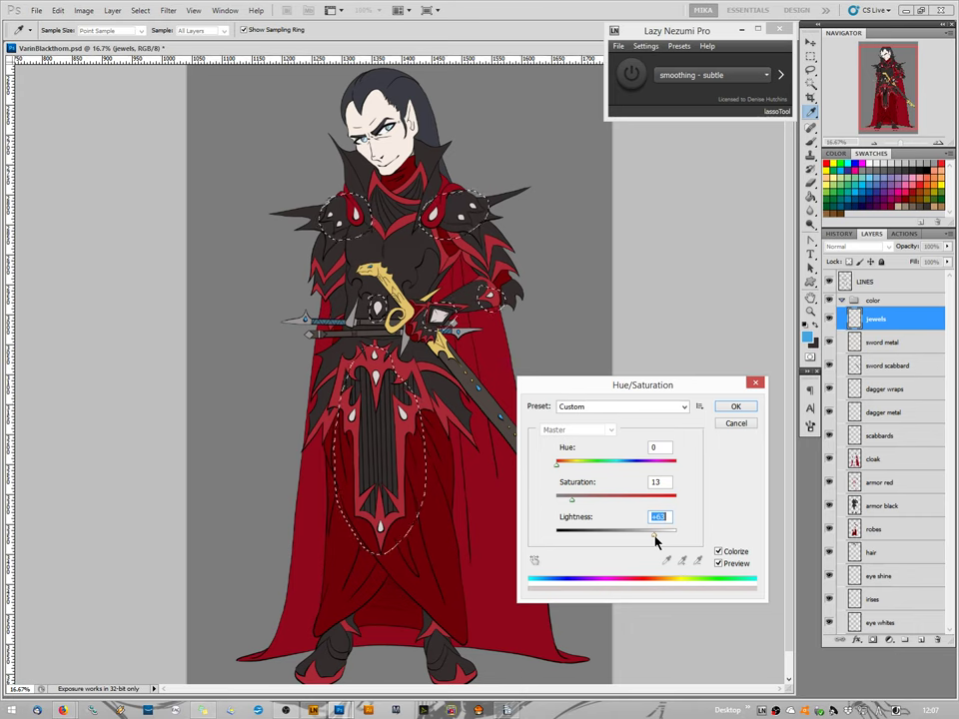
click(728, 410)
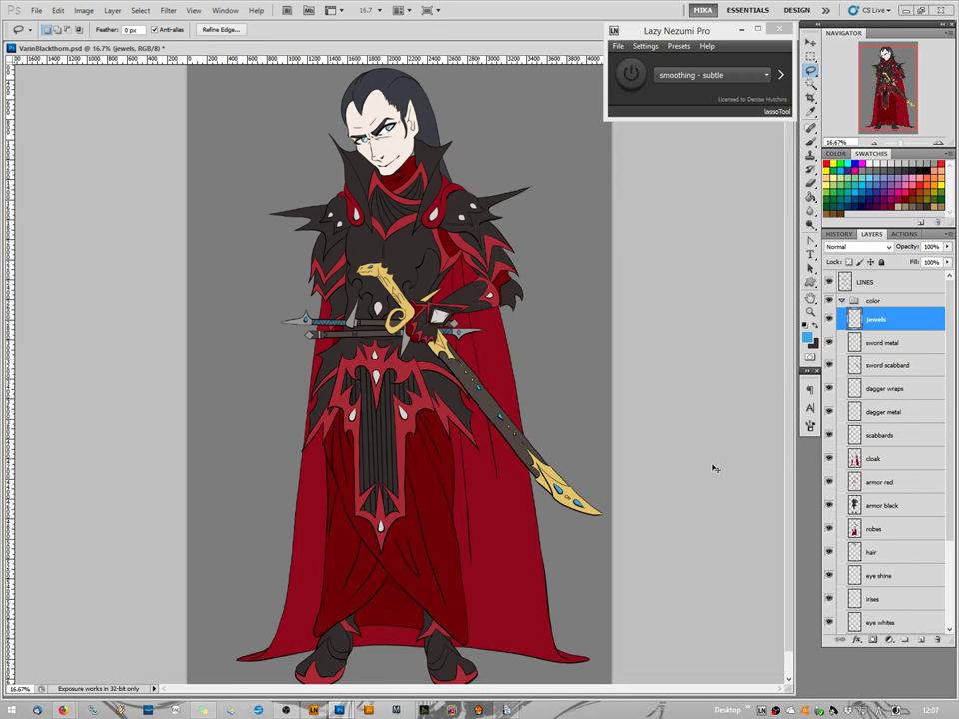
key(ctrl+d)
Darken the sword scabbard layer with Hue/Saturation by setting its lightness to -36.
click(873, 144)
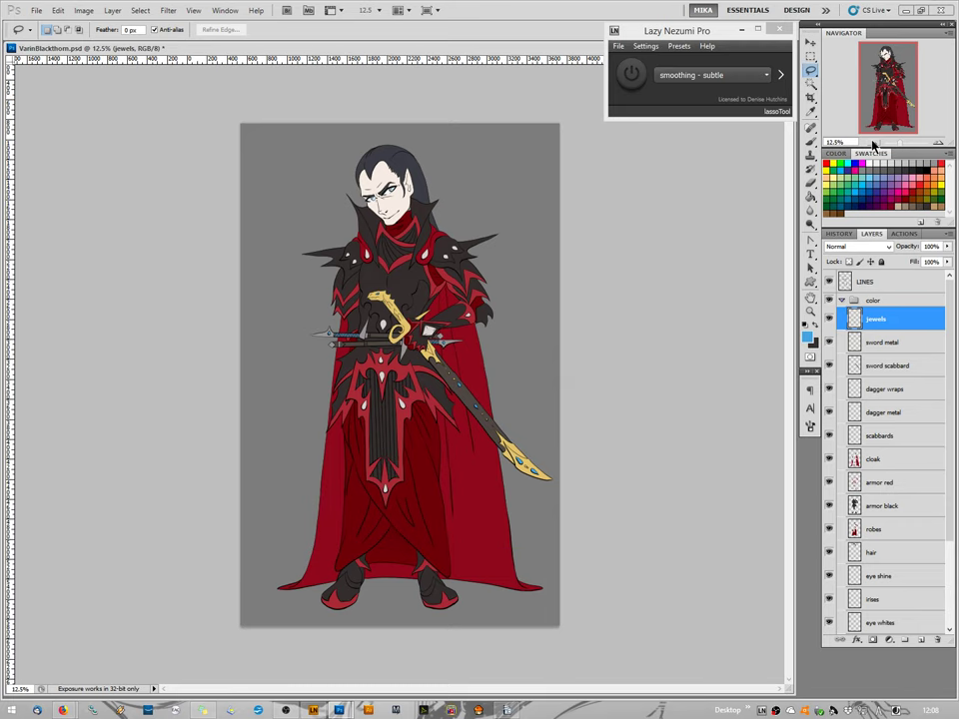
click(868, 366)
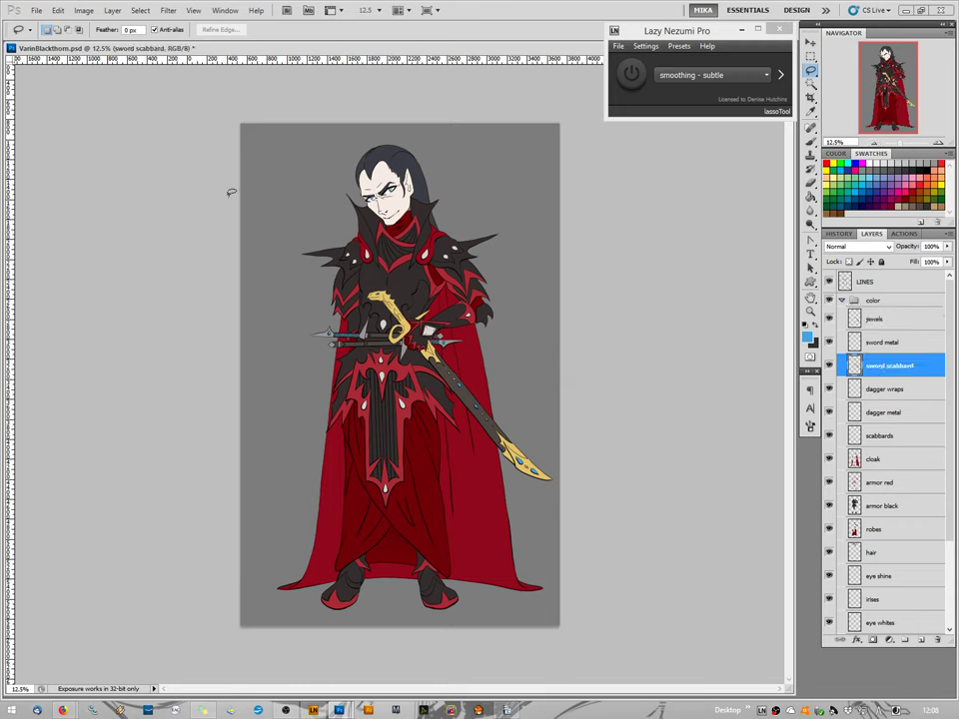
click(83, 10)
mouse_move(93, 44)
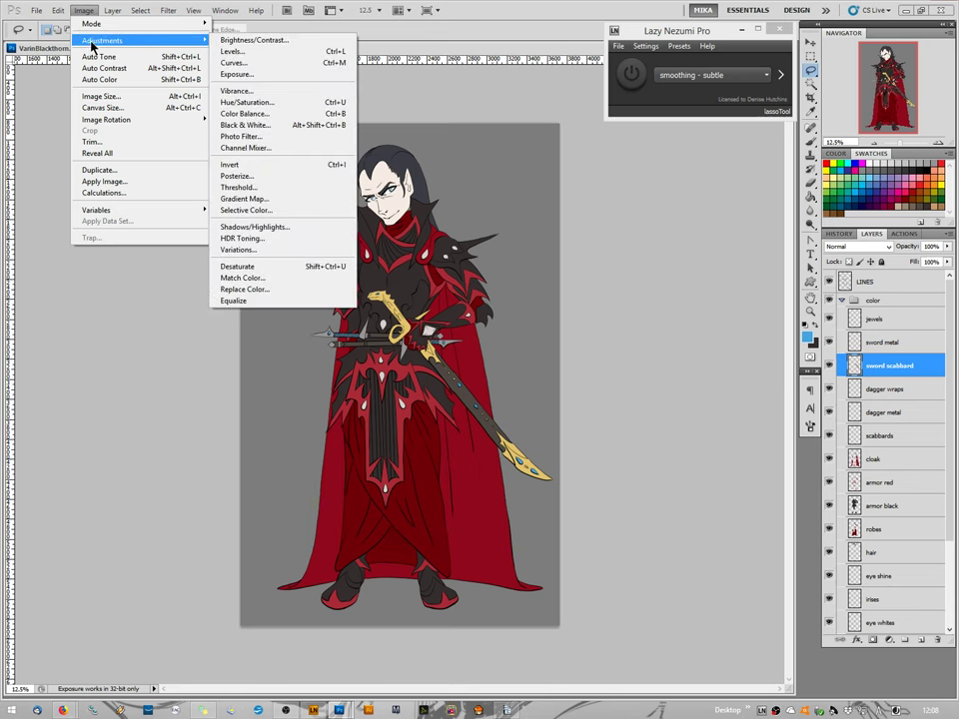
click(243, 102)
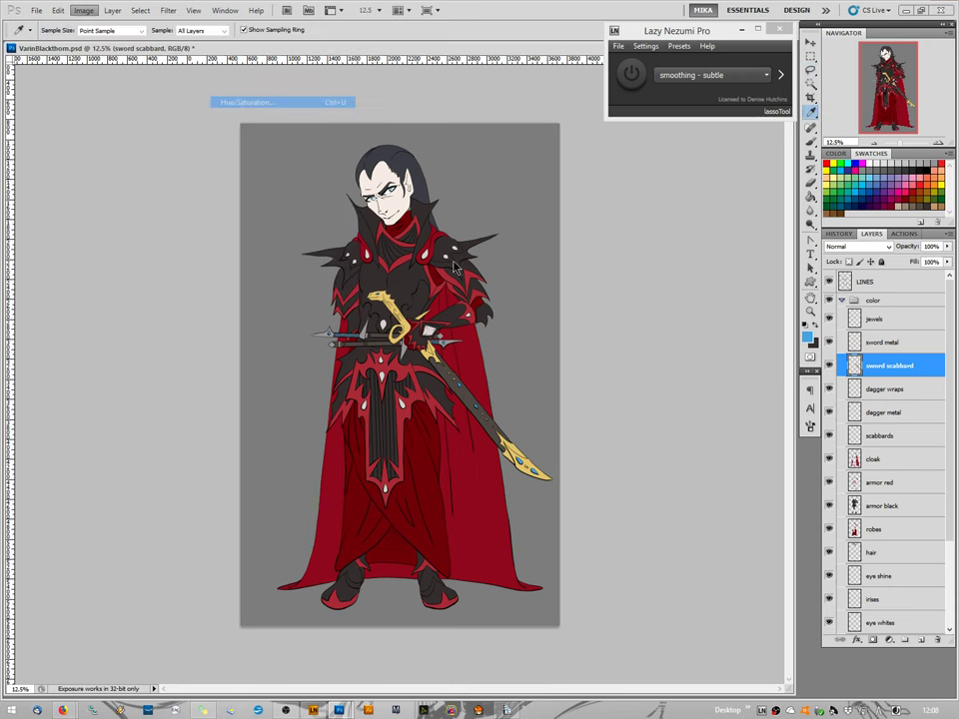
drag(617, 535, 597, 540)
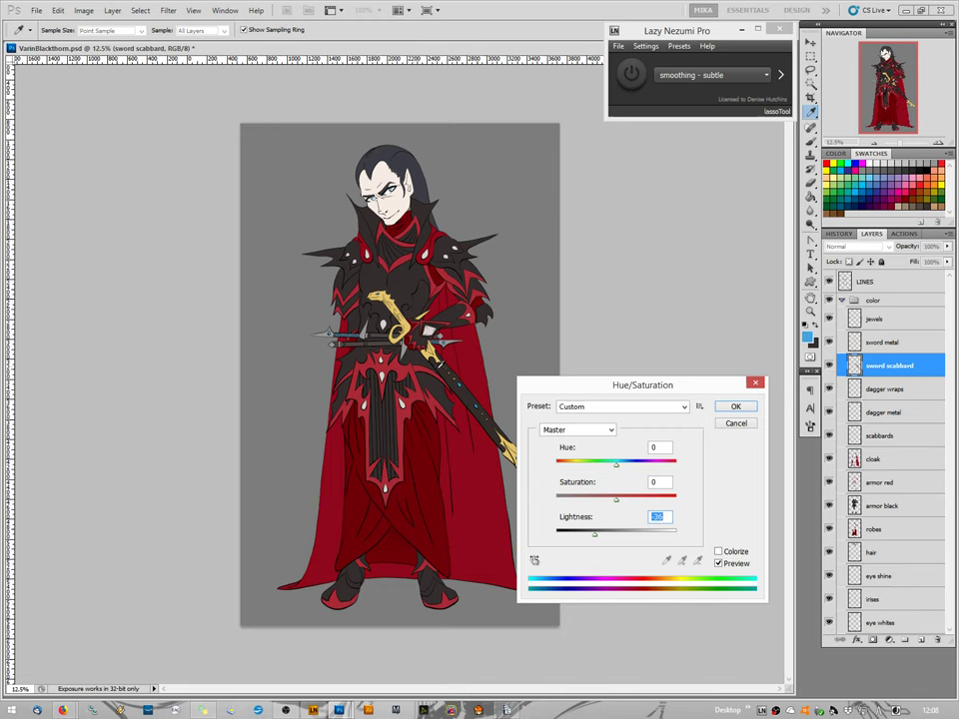
click(731, 405)
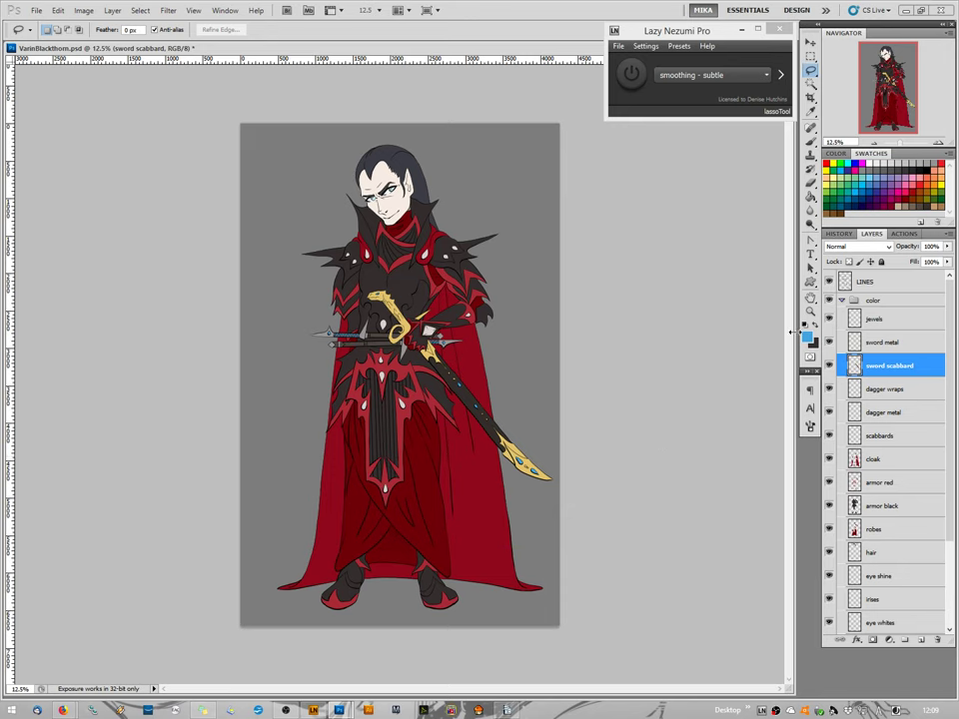
On the jewels layer, lasso-select all the armor jewels on the waist, hanging front panel, forearm and both shoulders.
click(876, 319)
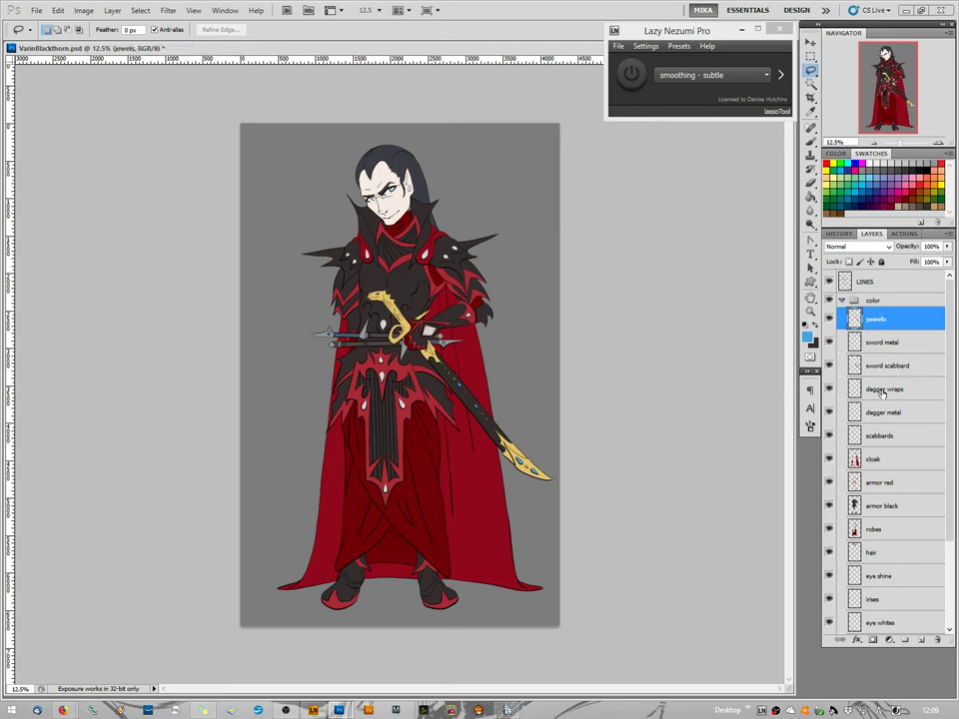
mouse_move(379, 348)
mouse_down()
mouse_move(365, 366)
mouse_move(355, 477)
mouse_move(416, 442)
mouse_move(418, 392)
mouse_move(388, 352)
mouse_up()
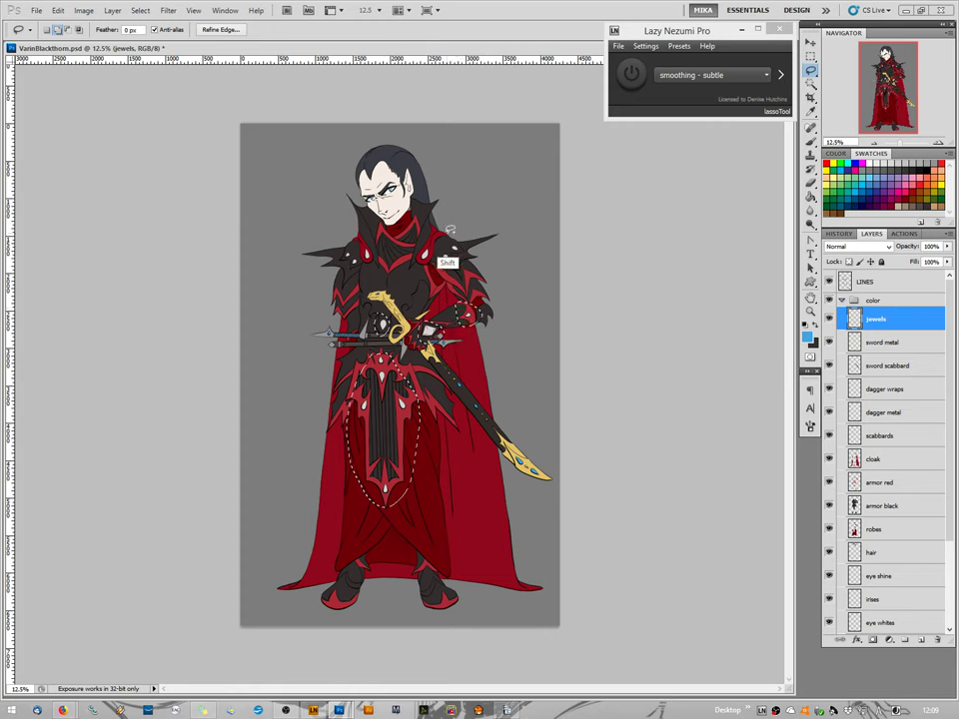
drag(429, 282, 445, 232)
mouse_move(355, 235)
mouse_down()
mouse_move(331, 292)
mouse_move(352, 235)
mouse_up()
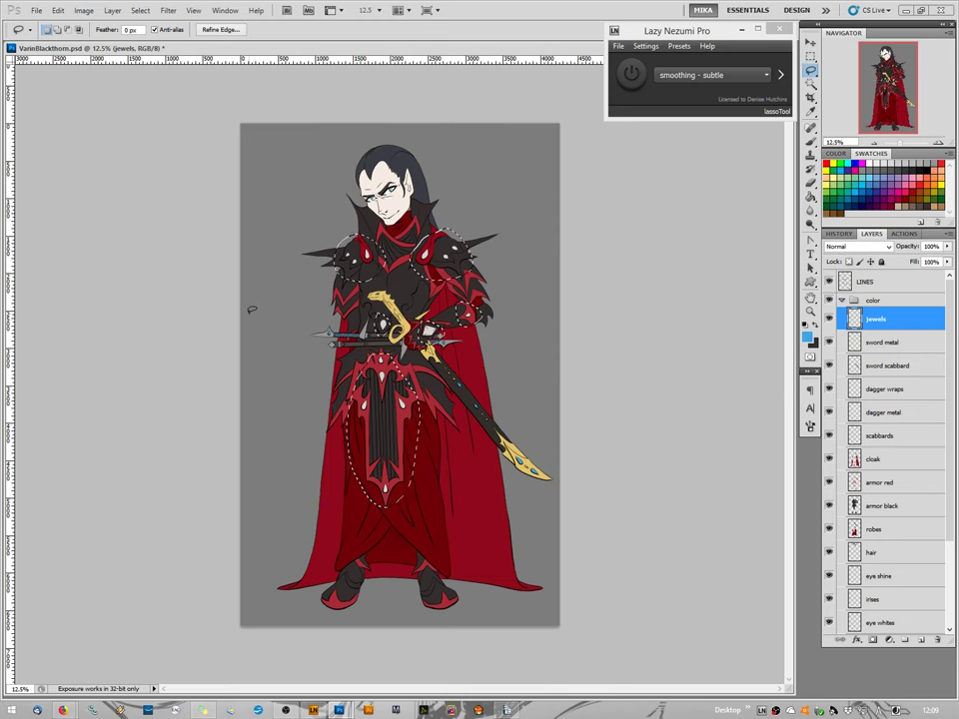
Colorize the selected armor jewels with Hue/Saturation, trying a violet-blue at hue 234, saturation 83 and lightness -3.
click(84, 11)
mouse_move(93, 45)
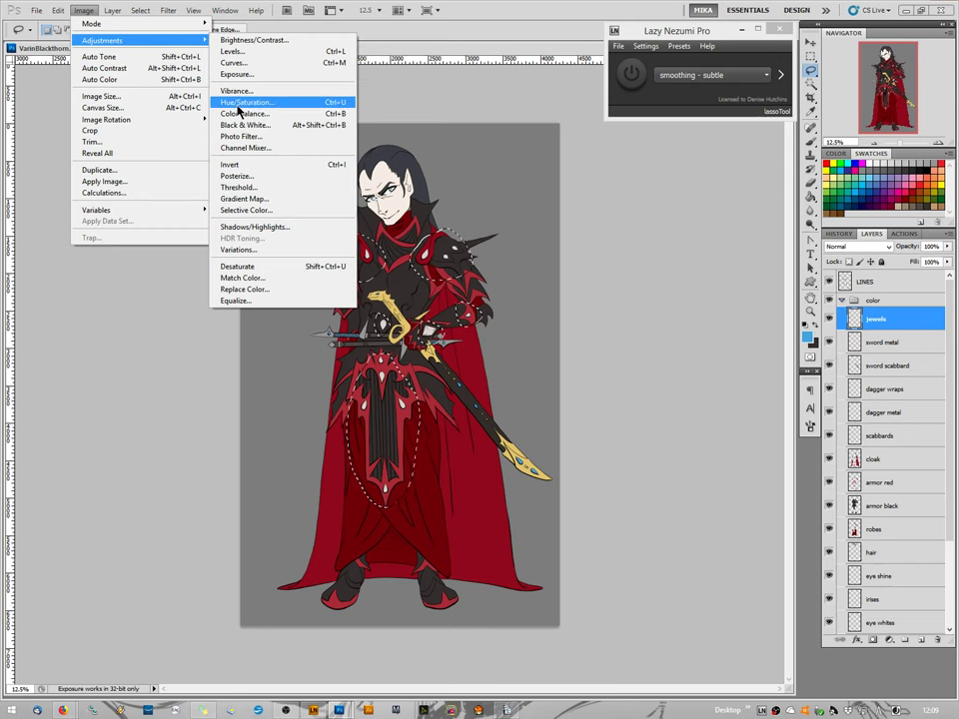
click(240, 103)
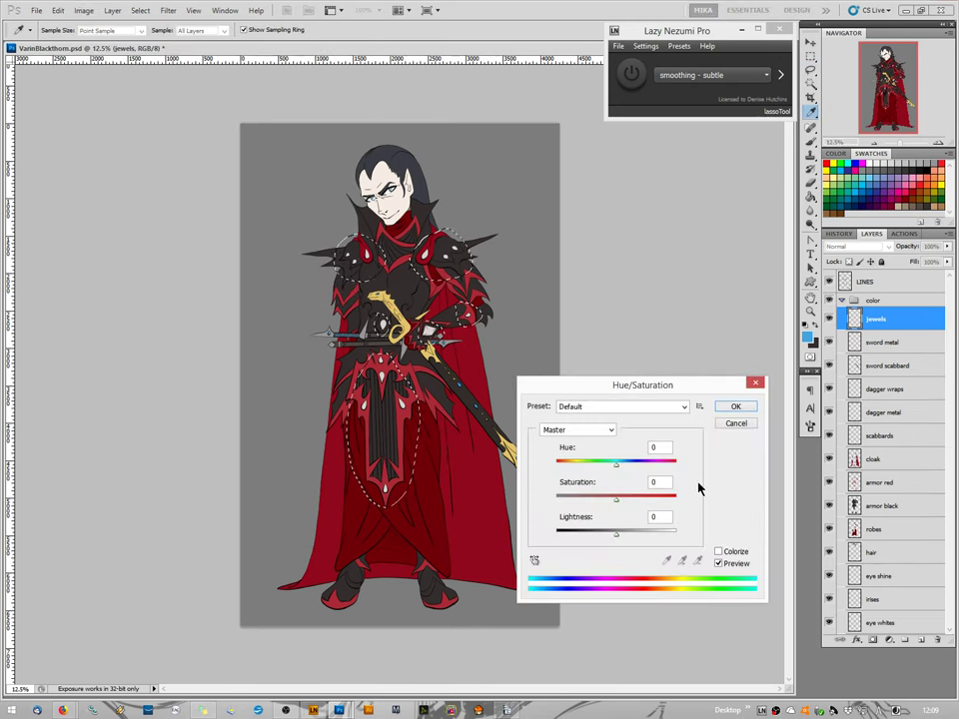
click(719, 551)
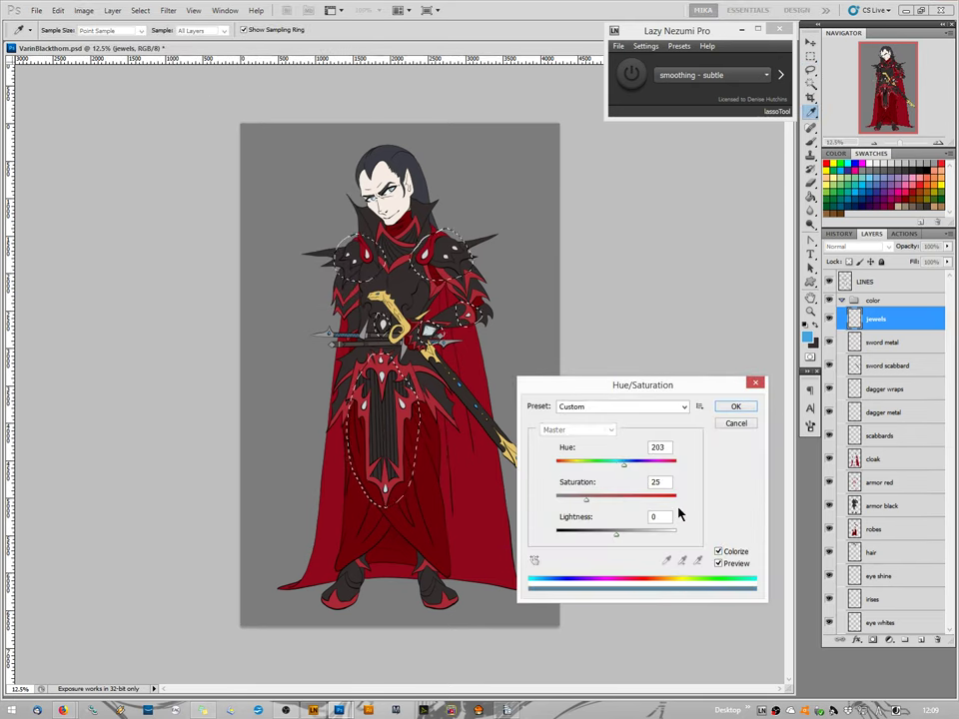
drag(624, 466, 634, 466)
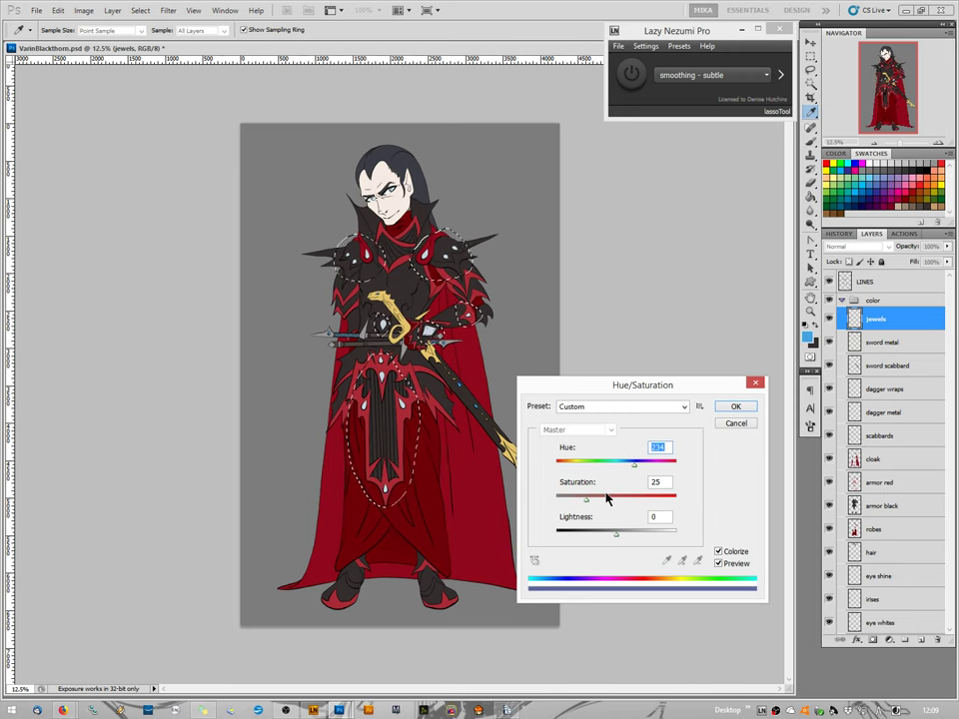
drag(588, 499, 657, 506)
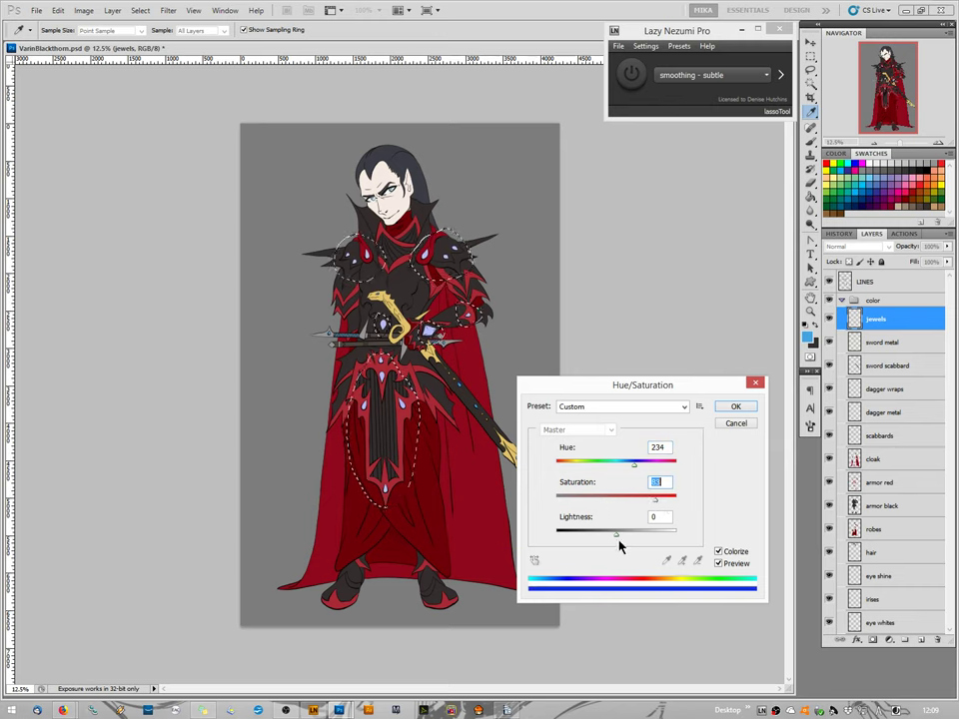
drag(617, 539, 617, 539)
Tint the armor jewels cyan with hue 187, saturation 80 and lightness -35, apply it and clear the selection.
drag(634, 467, 620, 469)
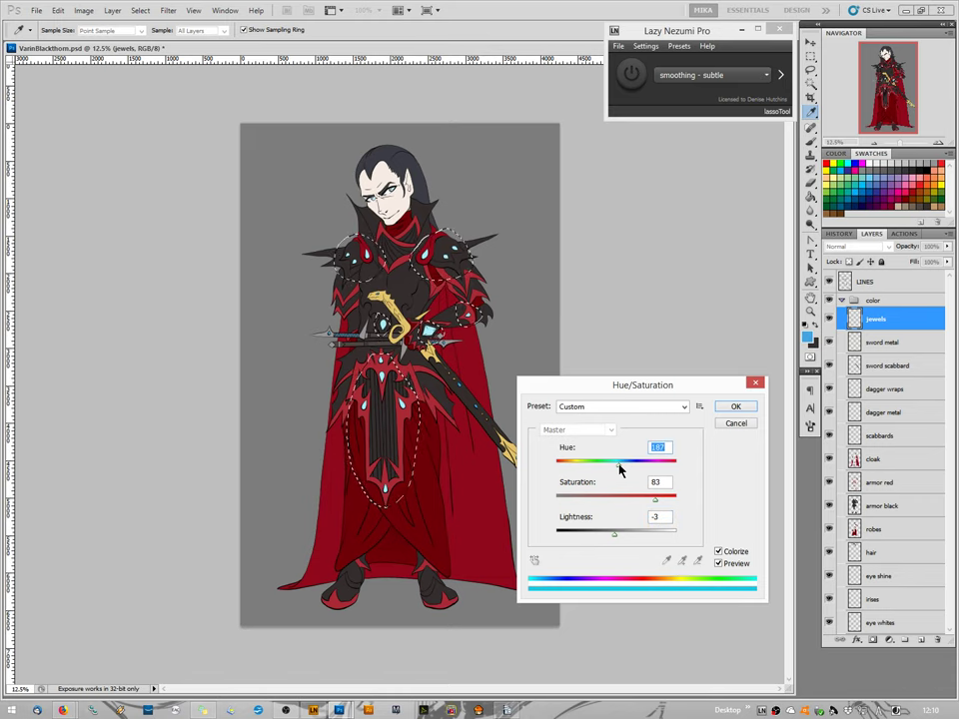
drag(655, 499, 597, 540)
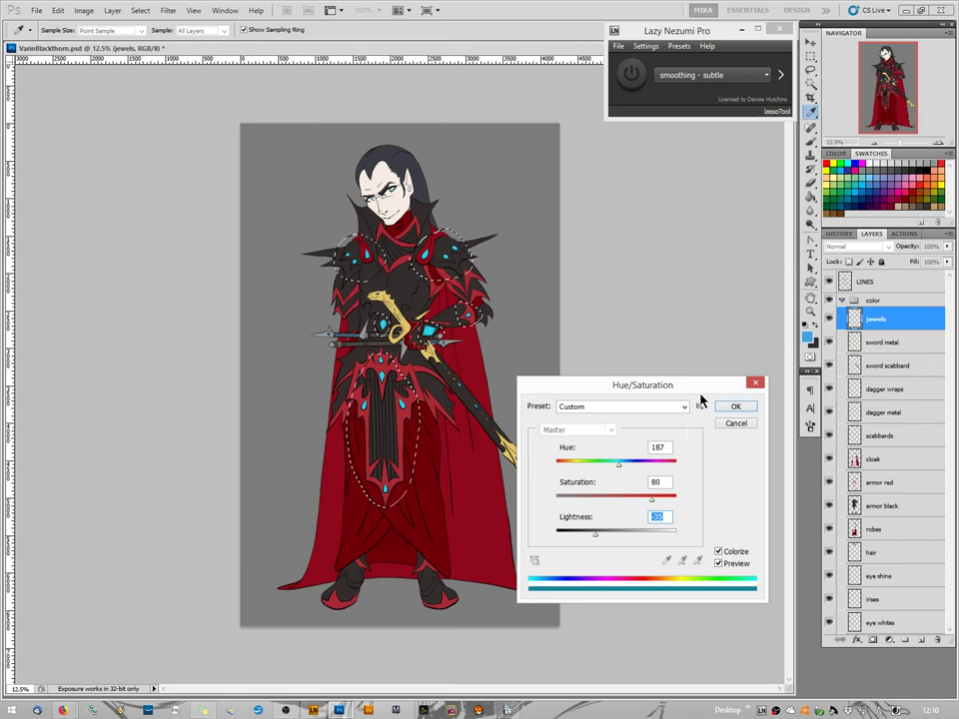
click(732, 407)
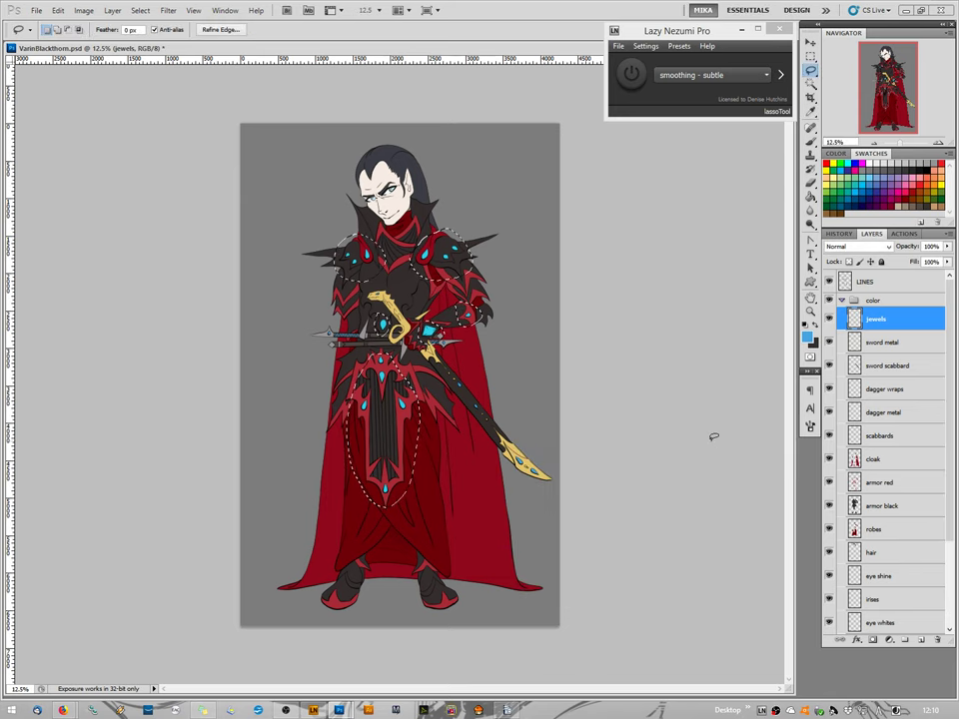
key(ctrl+d)
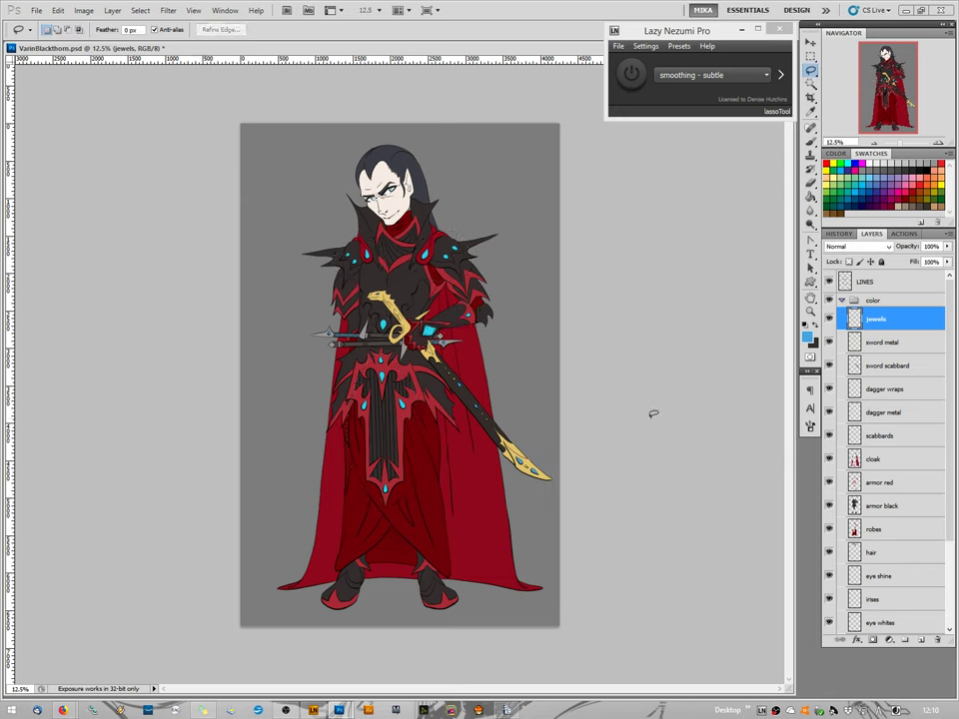
Hide the grey backdrop on Layer 2 to show the figure against the white background, and return to the topmost layers.
scroll(900, 500, down, 5)
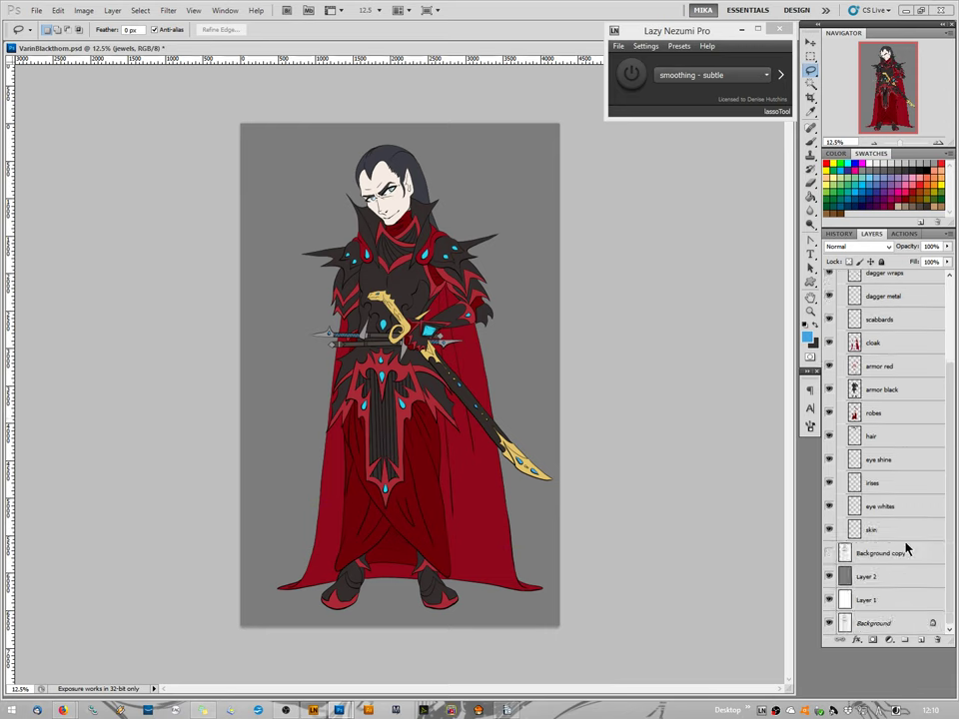
click(829, 577)
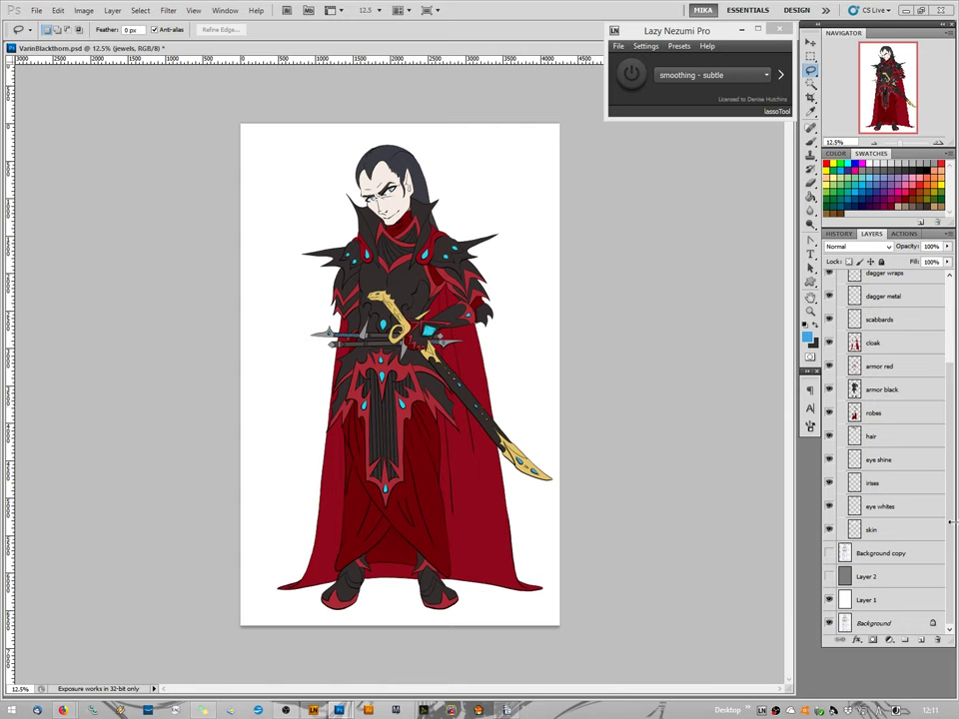
drag(951, 533, 951, 358)
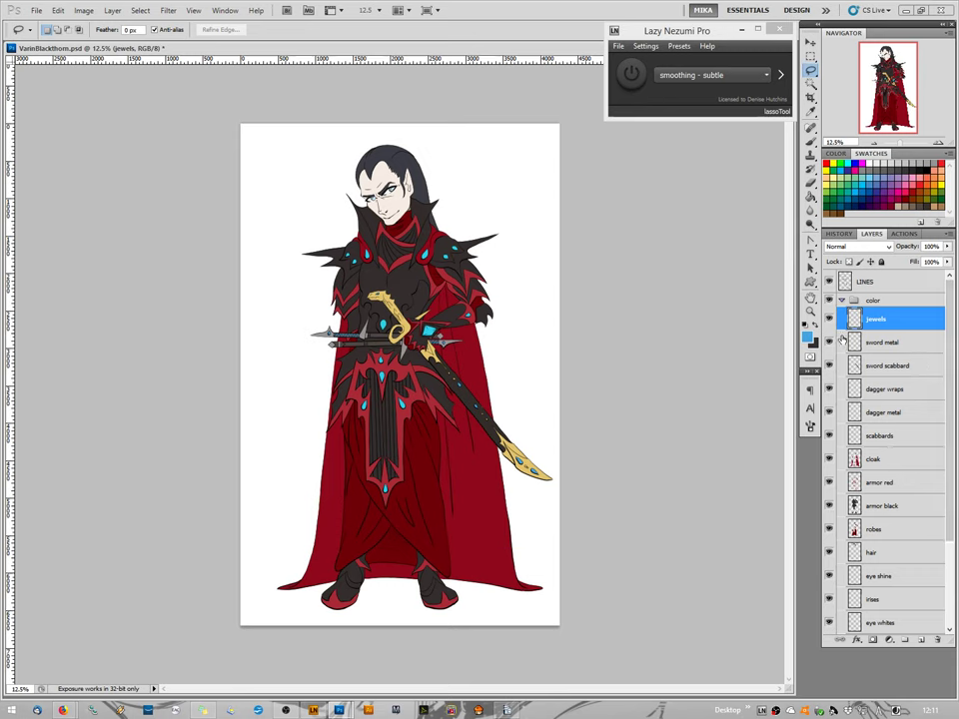